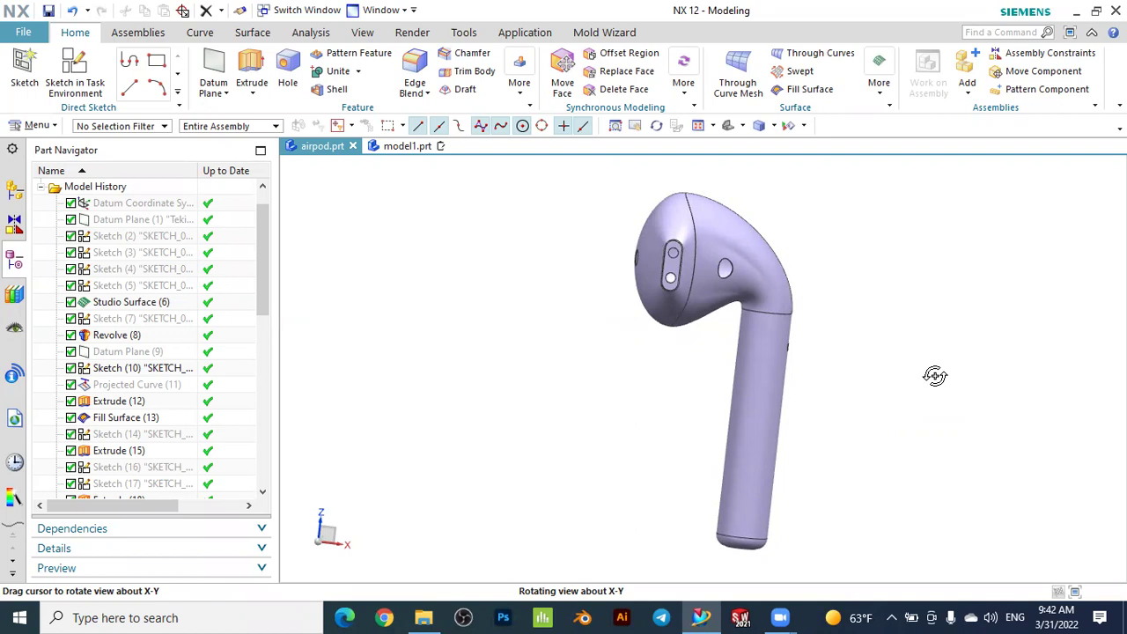
Switch from the finished AirPod part to model1.prt and start a sketch on the XZ plane of the datum coordinate system
middle_click_drag(935, 375, 898, 379)
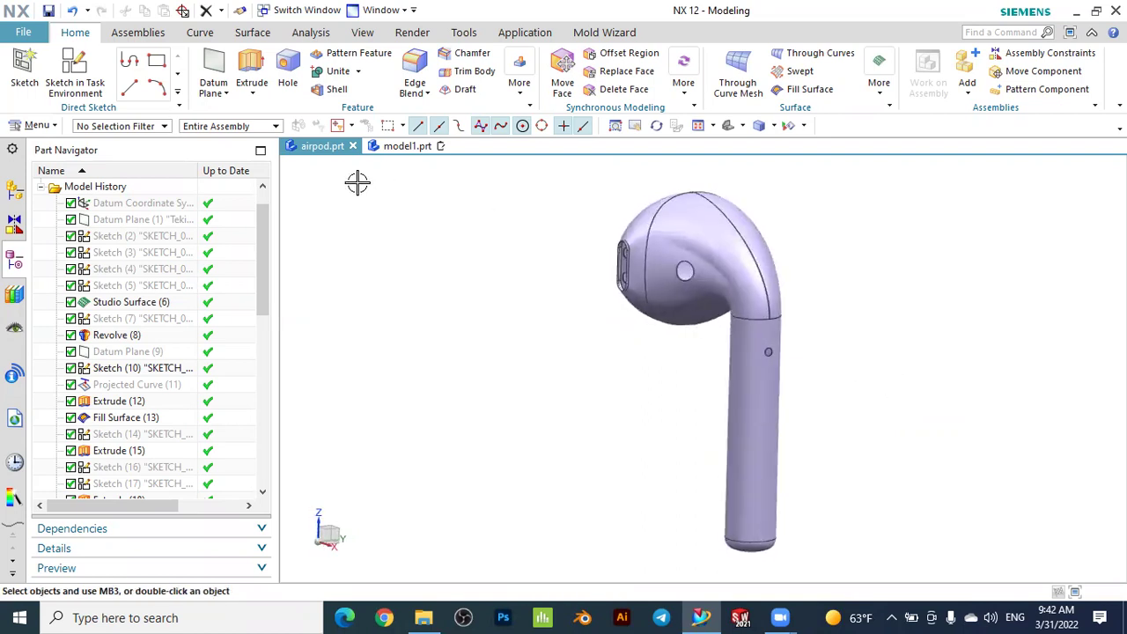
left_click(394, 150)
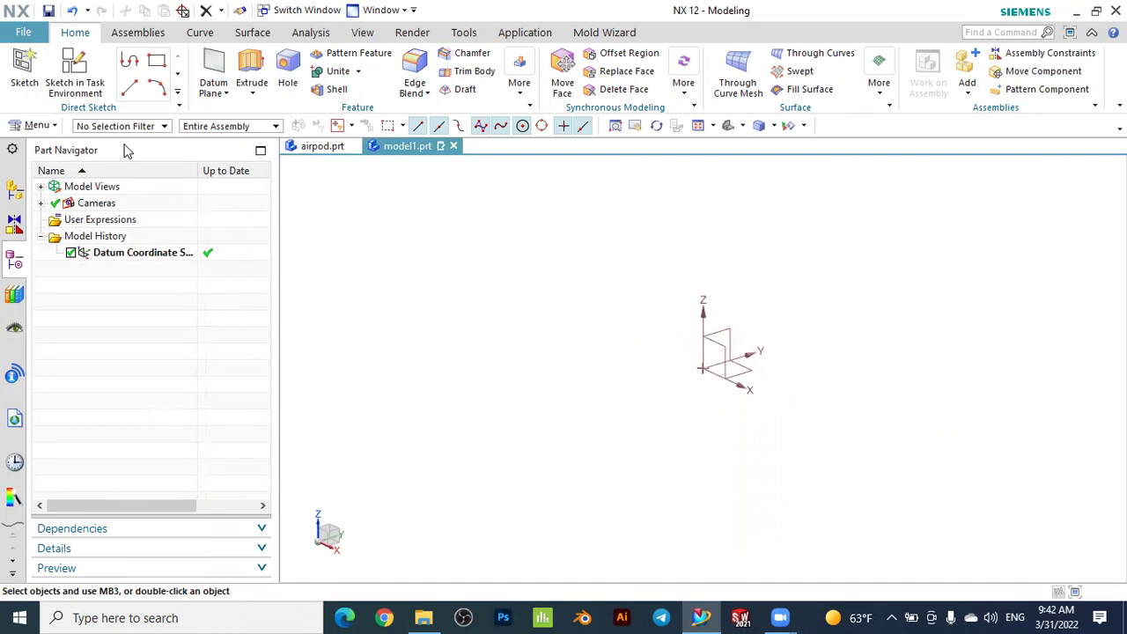
left_click(24, 70)
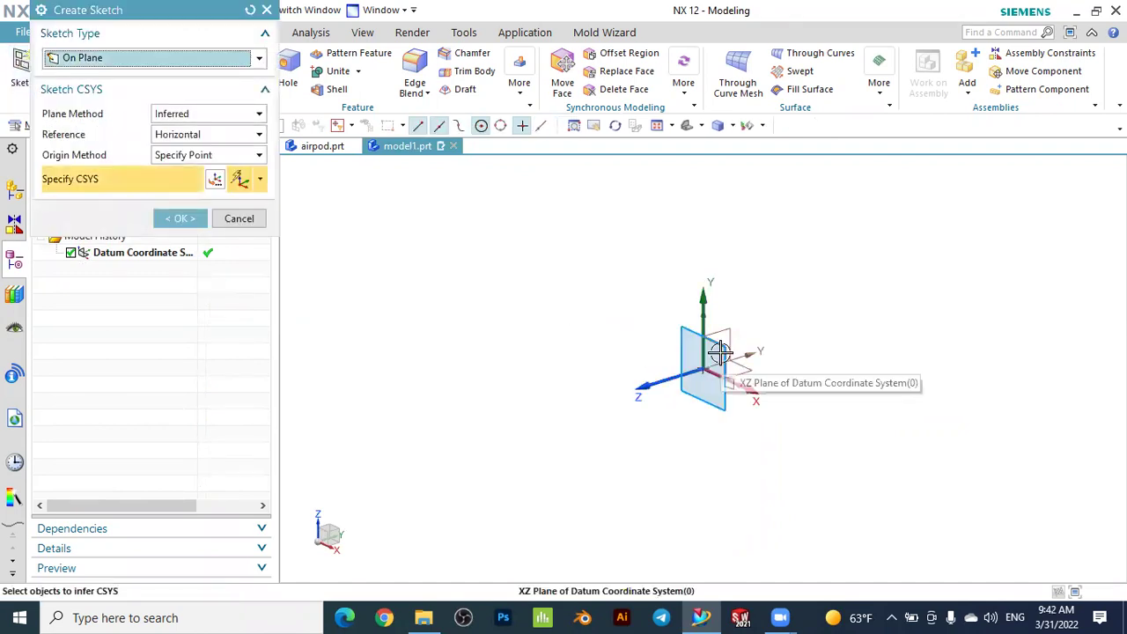
left_click(716, 352)
left_click(174, 219)
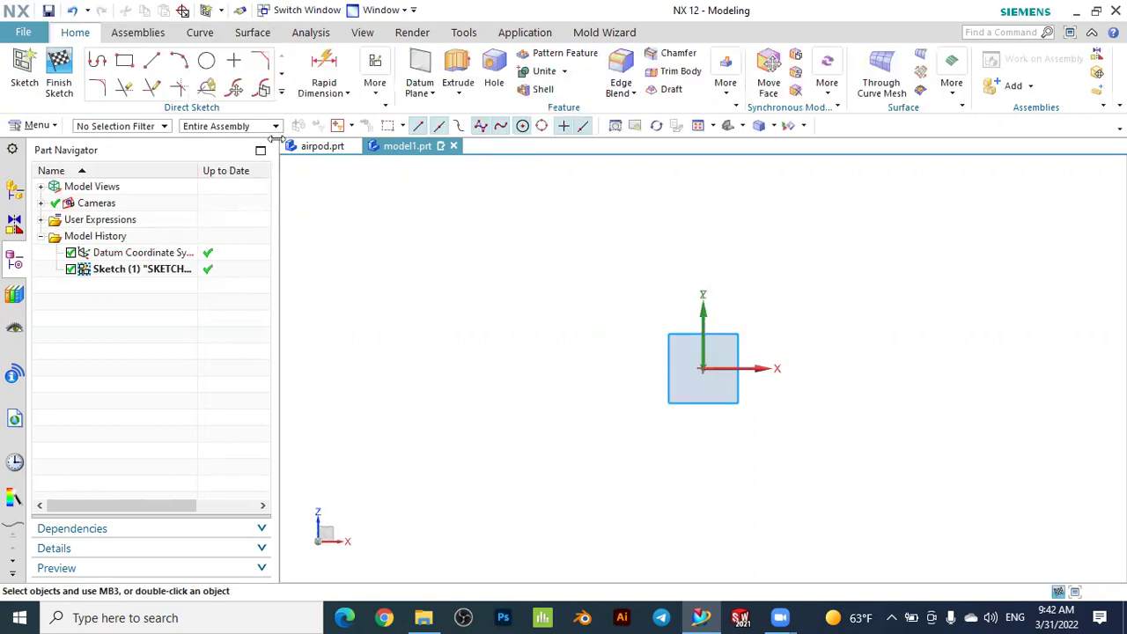
Sketch a rectangle centred on the origin, about 29.7 wide and 36 high, using the from-center method
left_click(124, 60)
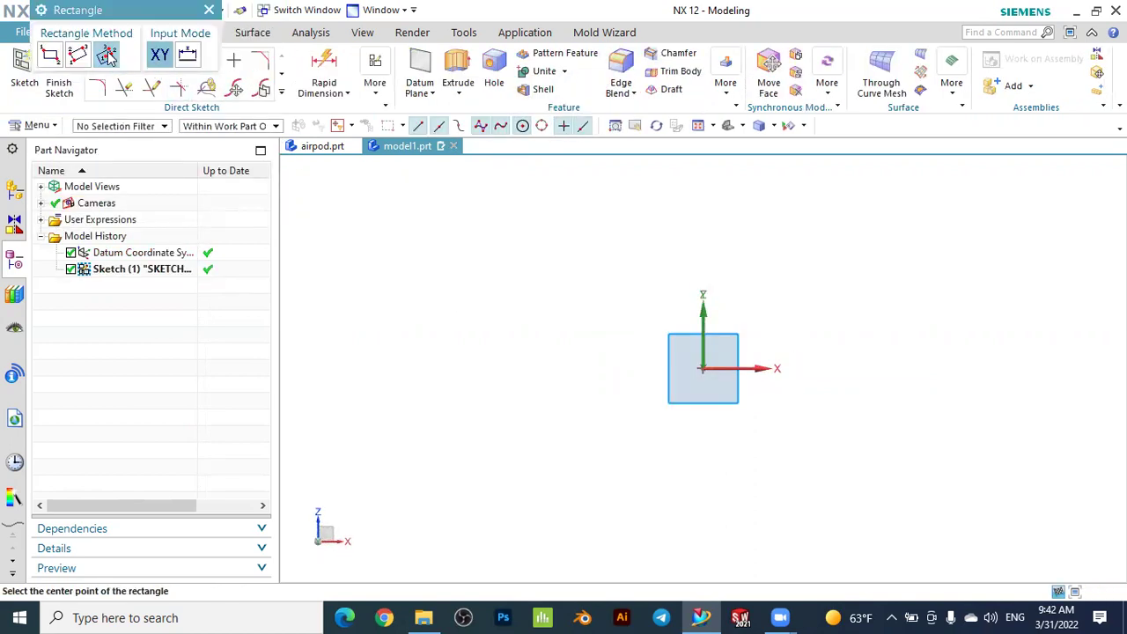
left_click(703, 366)
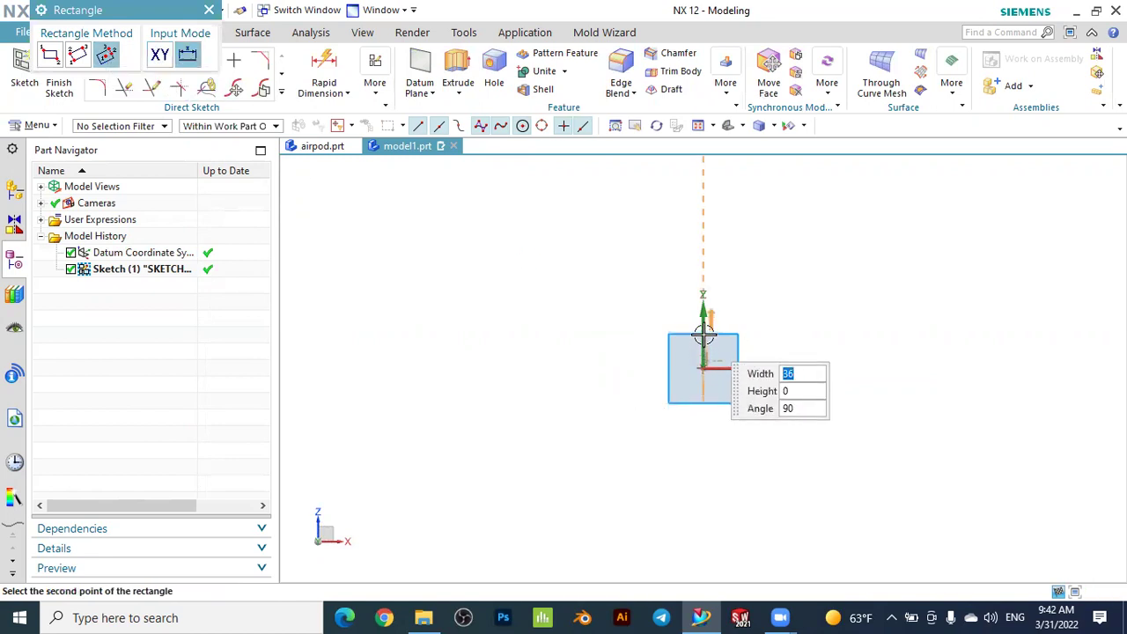
left_click(704, 334)
left_click(734, 331)
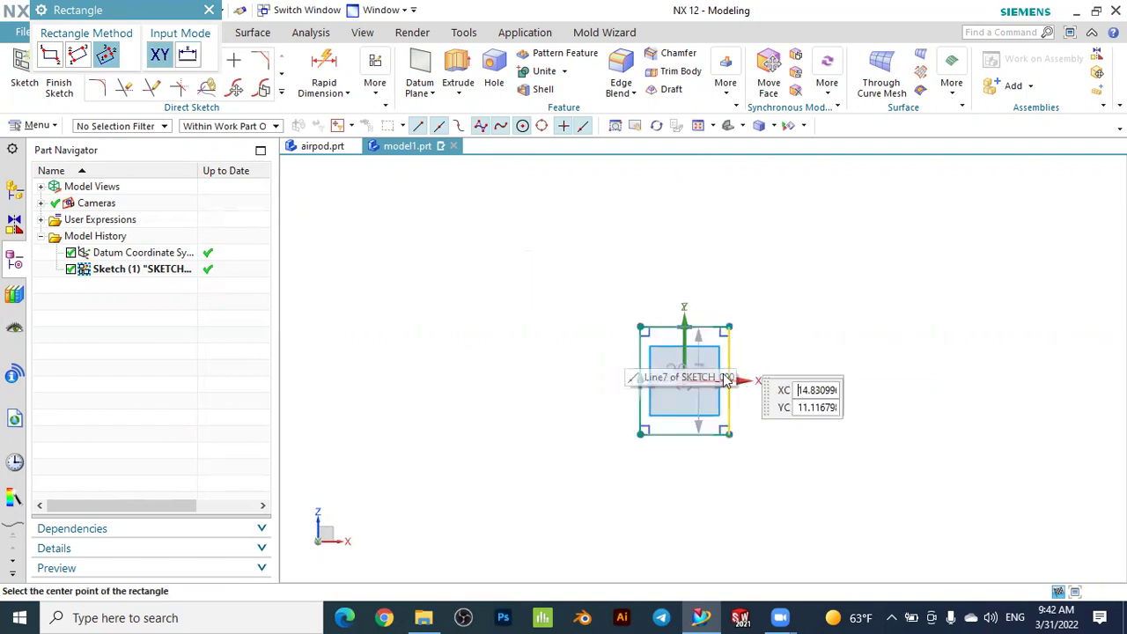
scroll(710, 400, "up", 1)
key("Escape")
Dimension the rectangle's vertical side and set its height to 4
key("d")
left_click(537, 259)
left_click(361, 305)
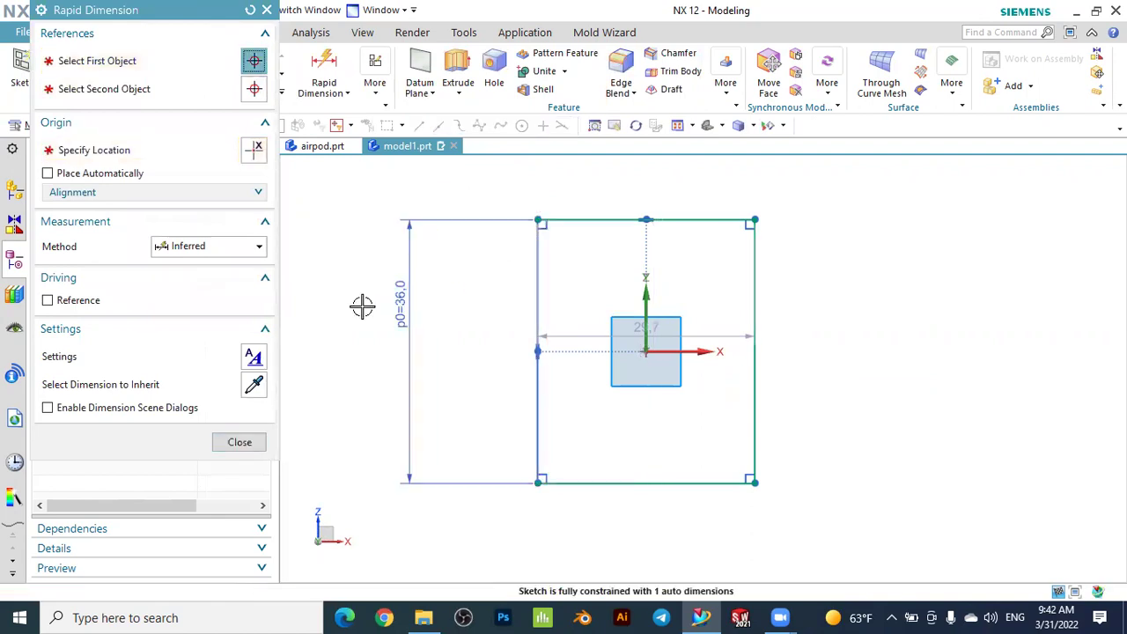
type("4")
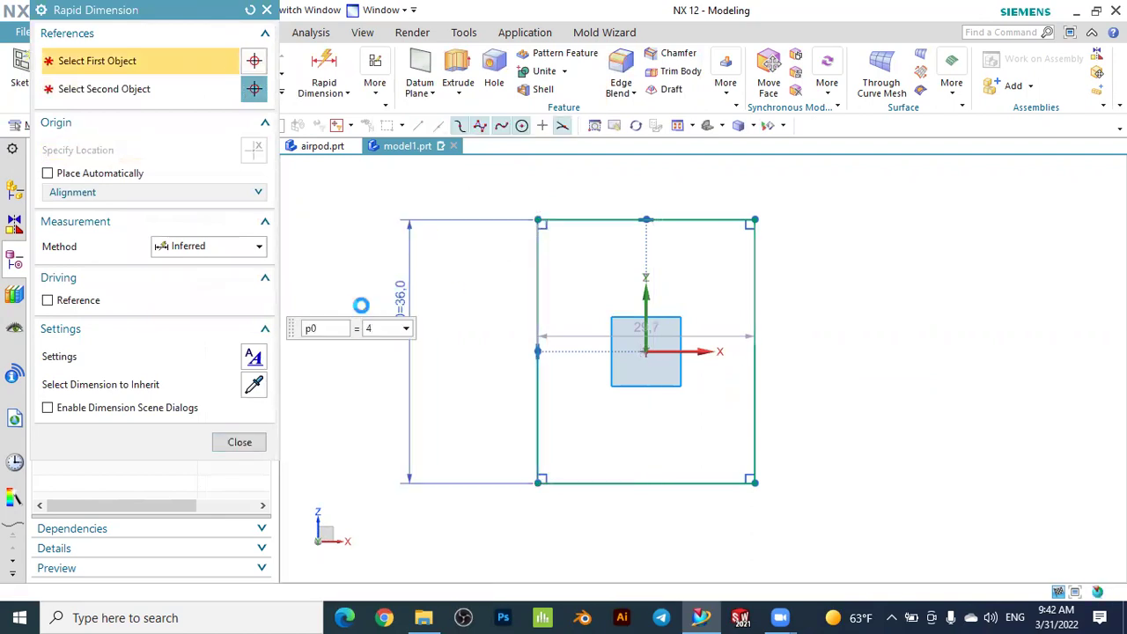
key("Return")
Dimension the rectangle's upper edge and set its width to 2
scroll(649, 332, "up", 5)
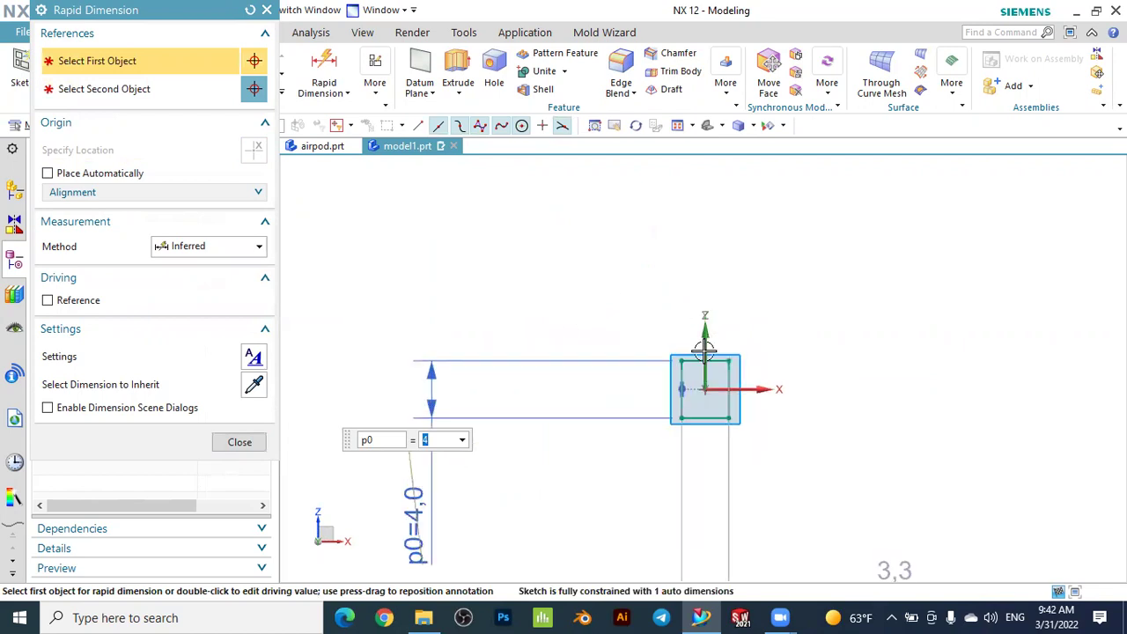
left_click(609, 353)
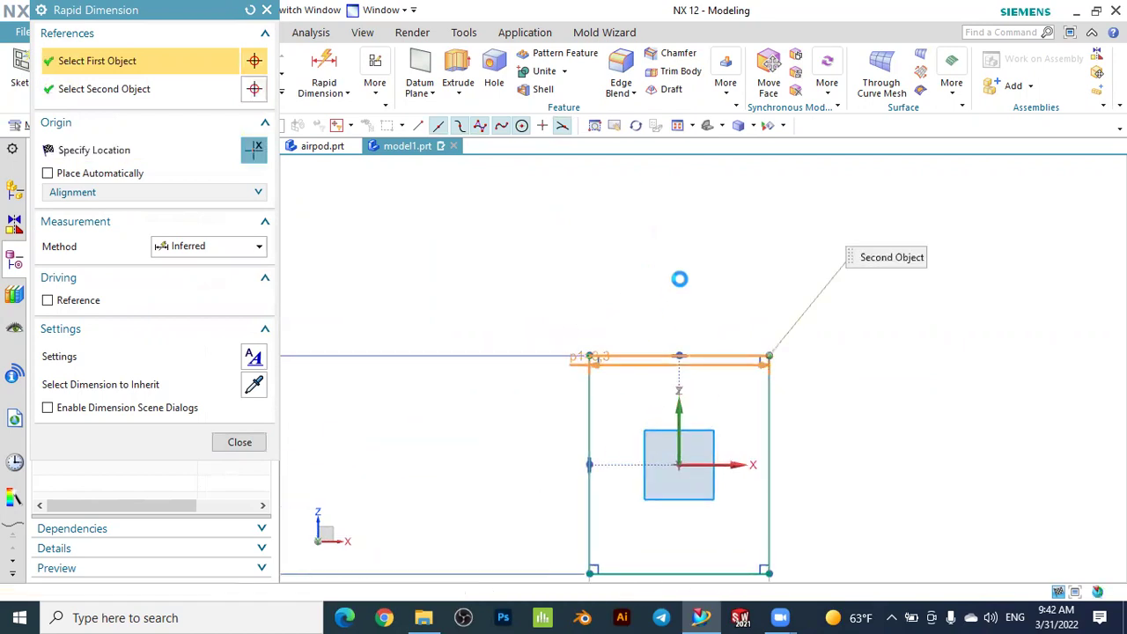
left_click(661, 249)
type("29577")
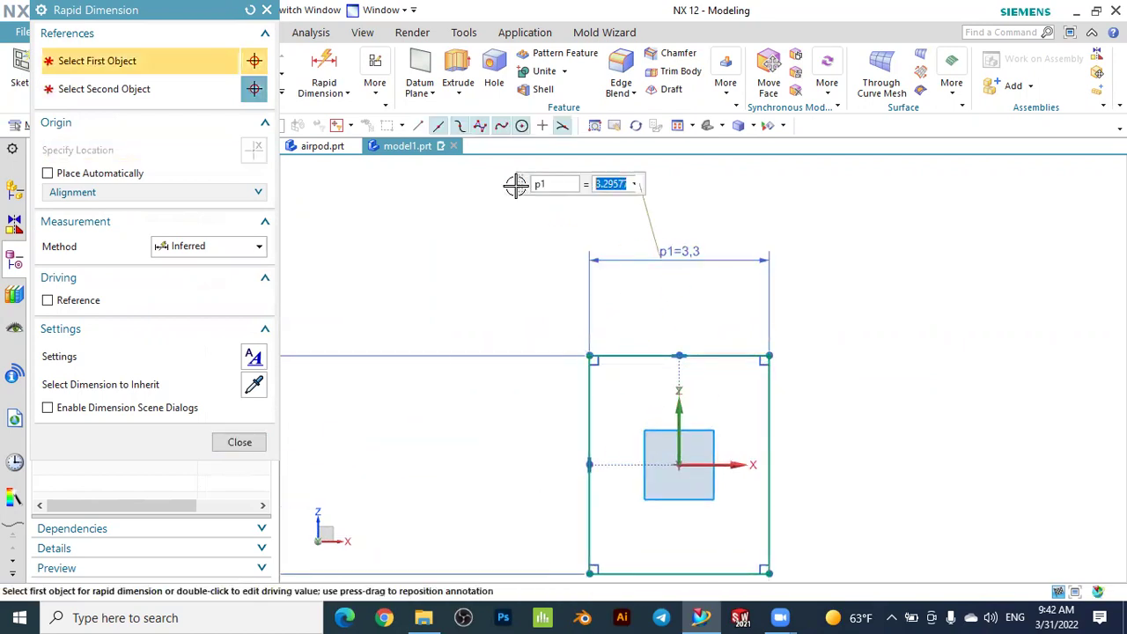
key("Return")
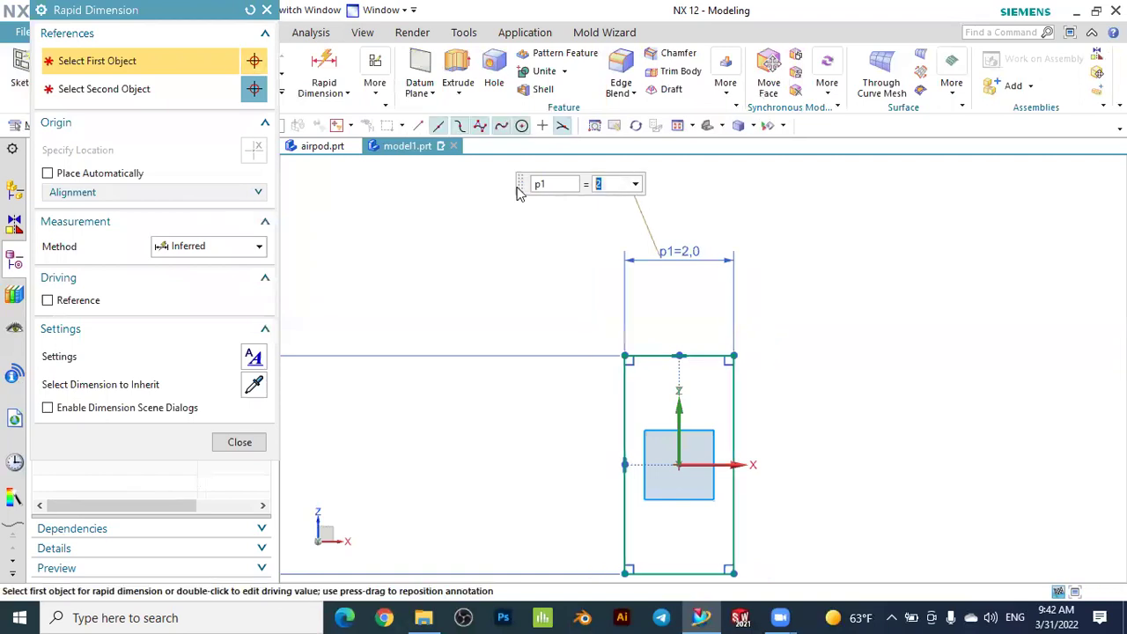
key("Escape")
scroll(589, 282, "down", 3)
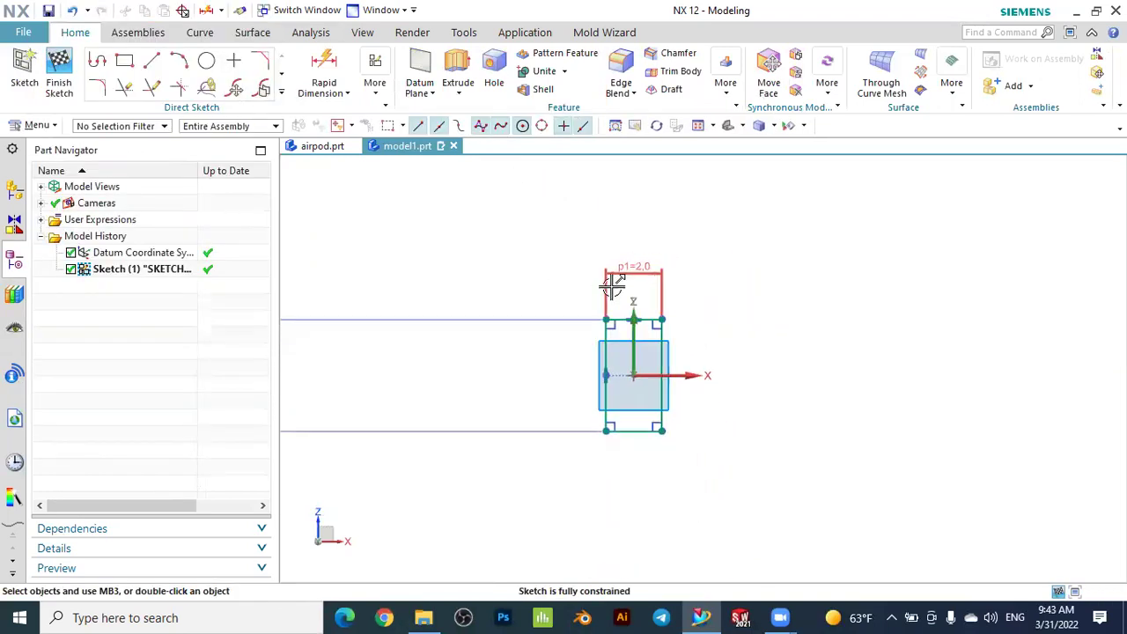
scroll(696, 326, "up", 3)
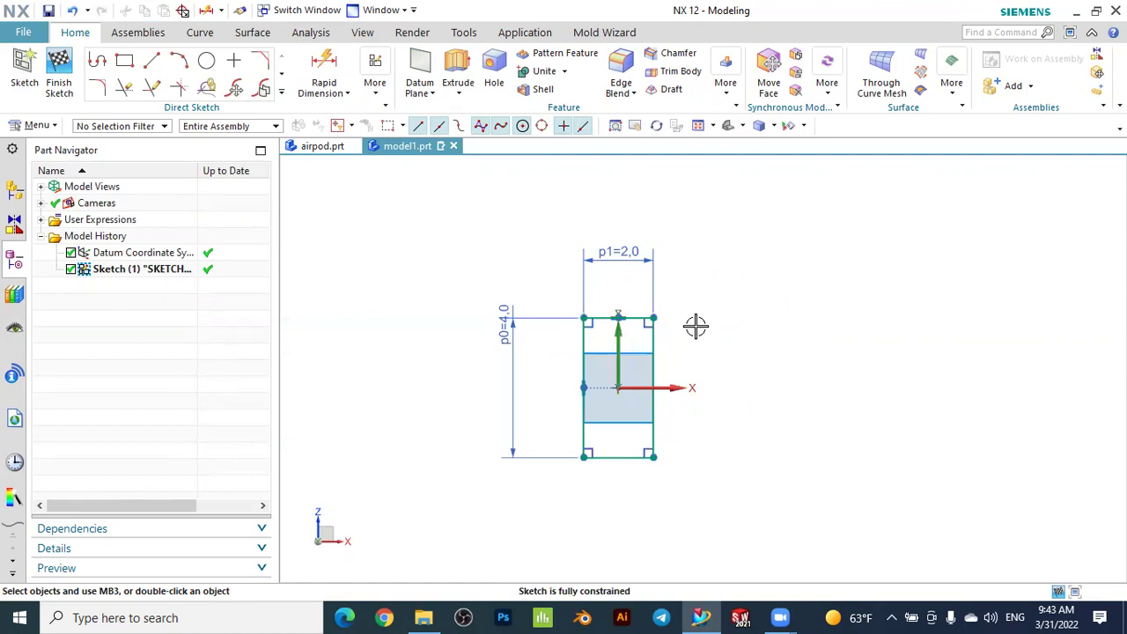
Draw a three-point arc of radius about 1 bulging upward between the rectangle's two upper corners, tangent to the sides
left_click(179, 61)
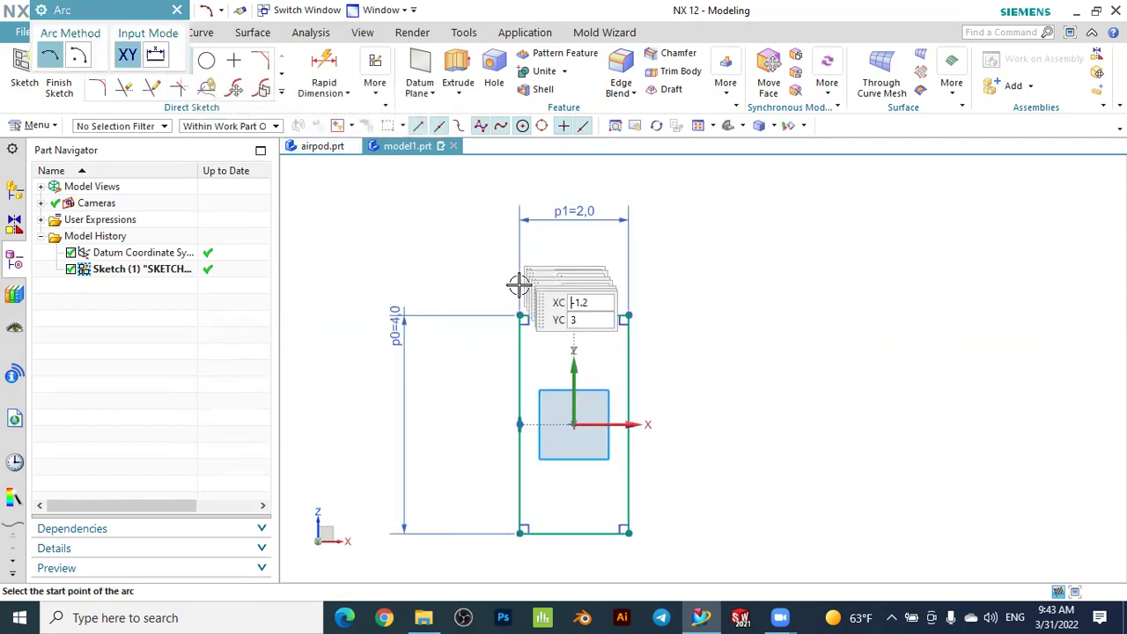
left_click(520, 316)
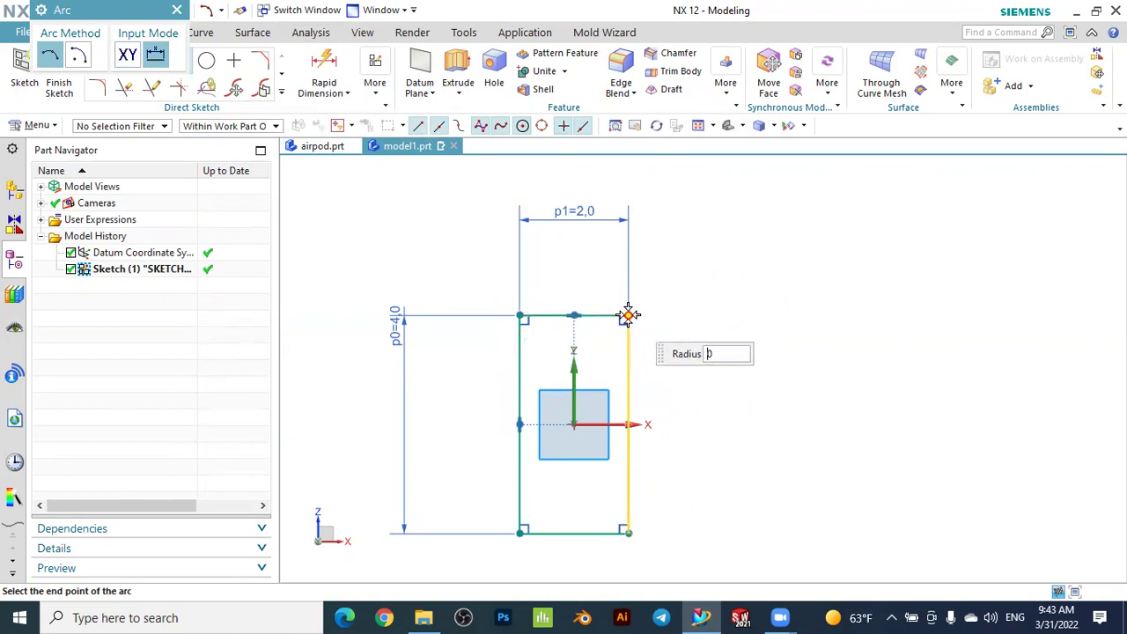
left_click(626, 316)
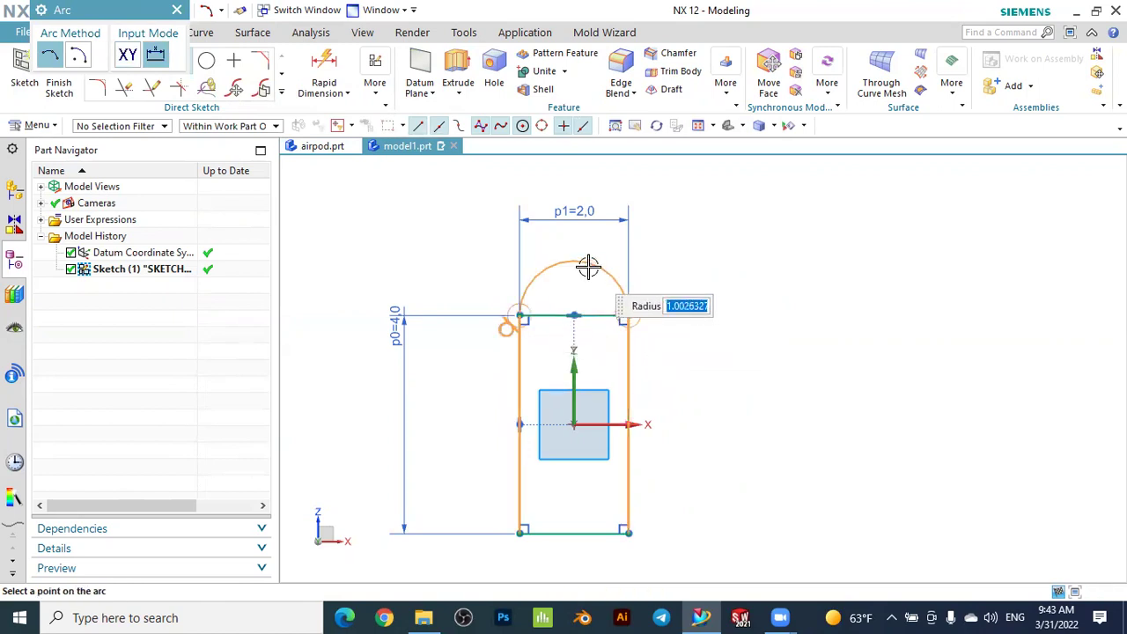
left_click(588, 267)
scroll(587, 258, "up", 1)
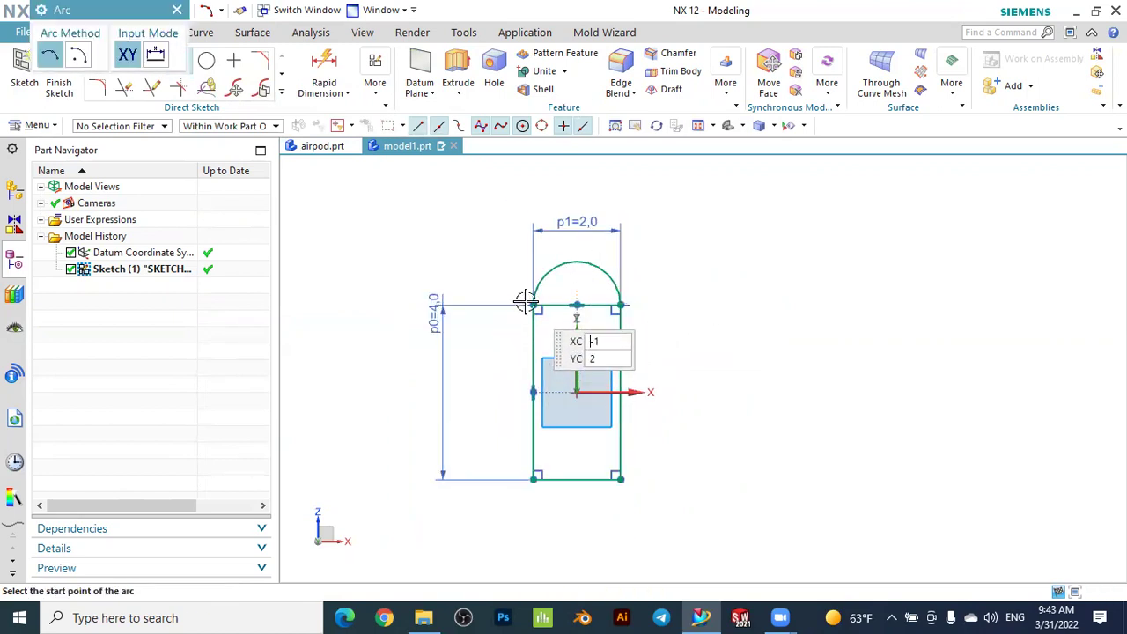
scroll(546, 501, "down", 1)
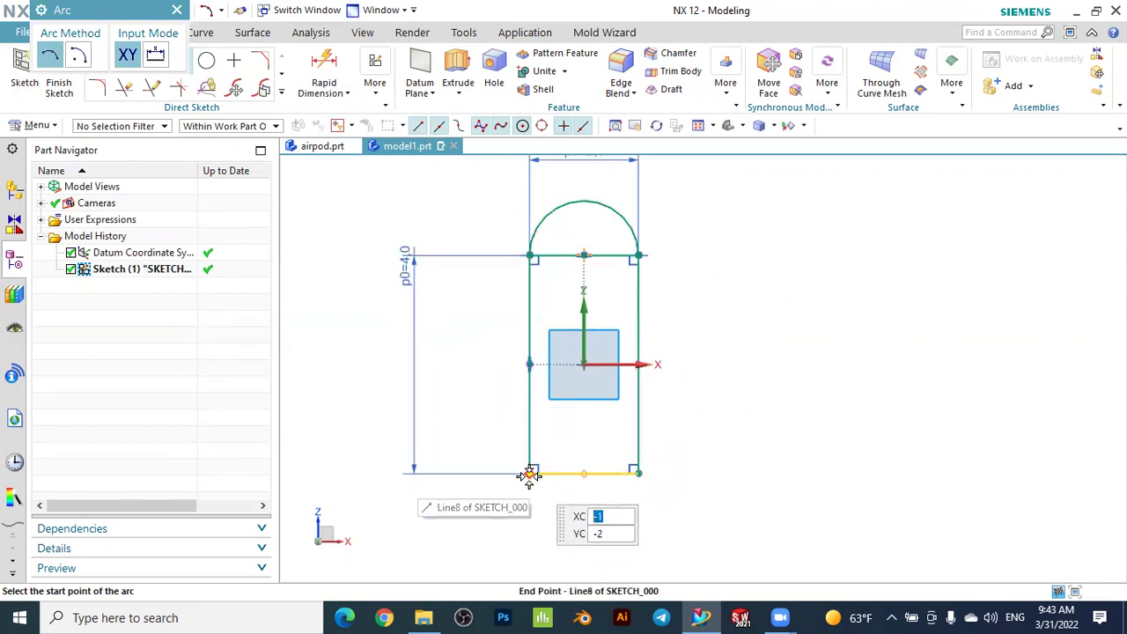
left_click(530, 474)
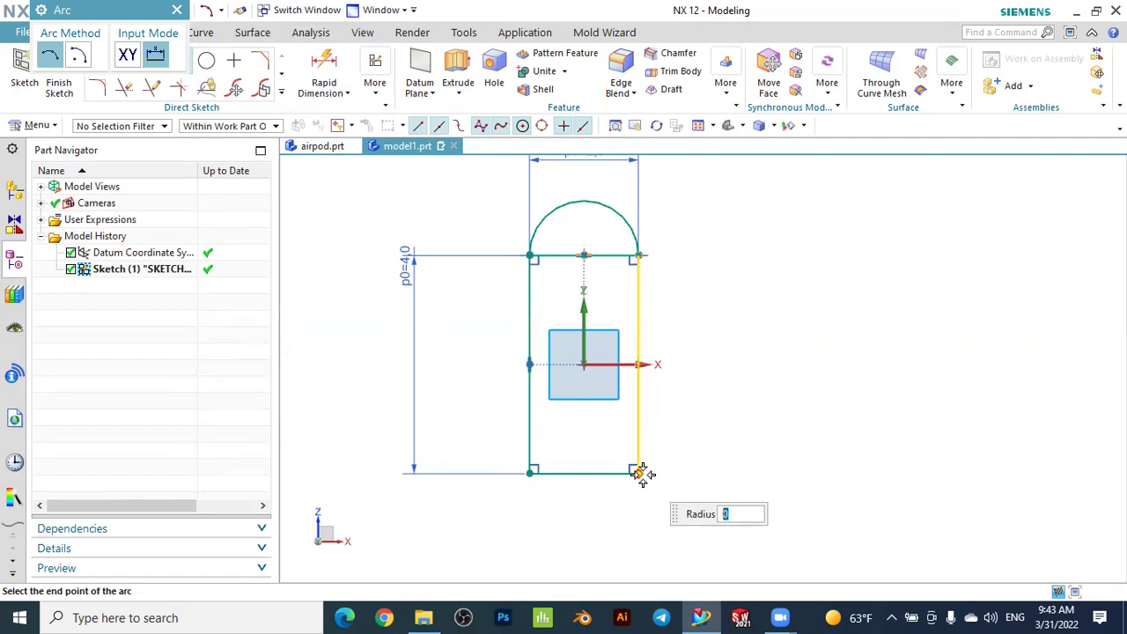
left_click(639, 473)
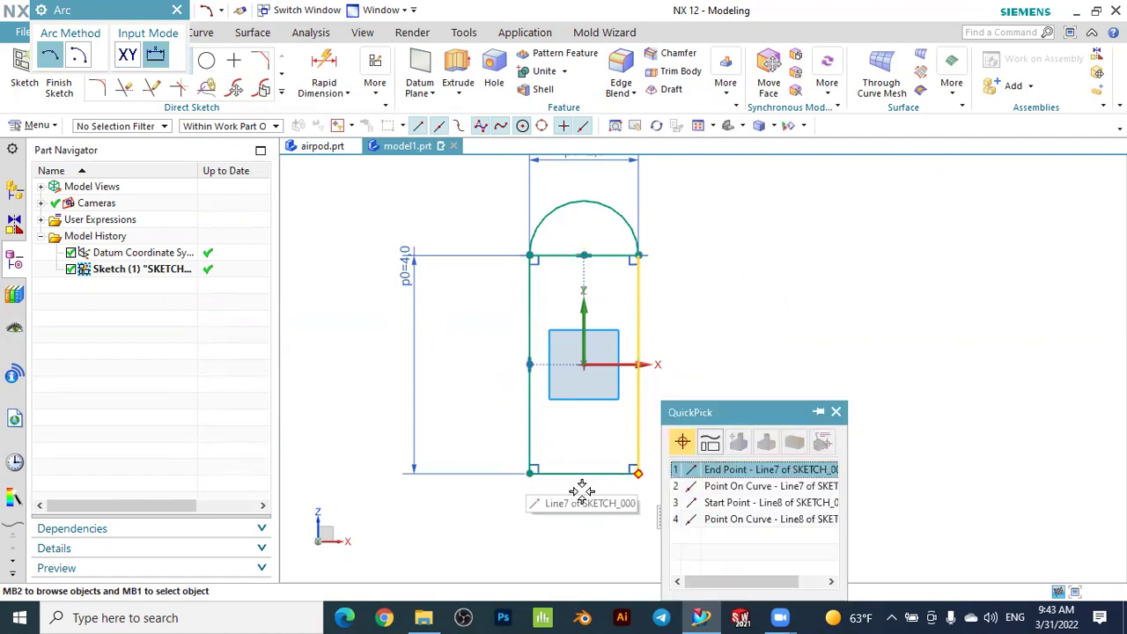
left_click(634, 473)
key("Escape")
key("Escape")
Draw a three-point arc bulging downward between the rectangle's two lower corners to close the slot shape
key("a")
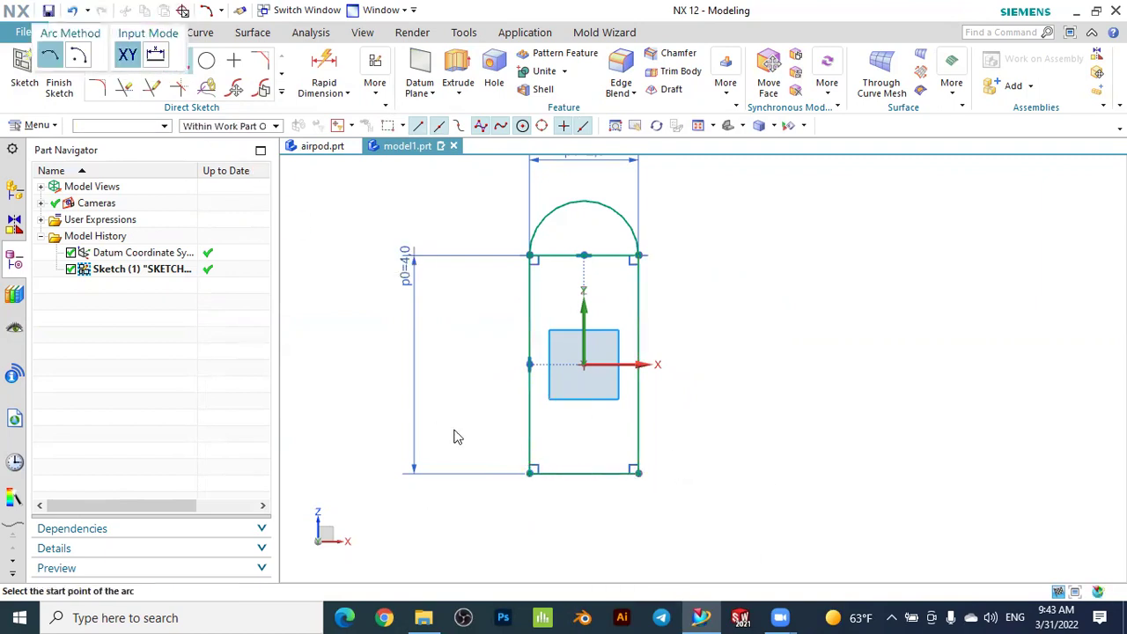
left_click(530, 474)
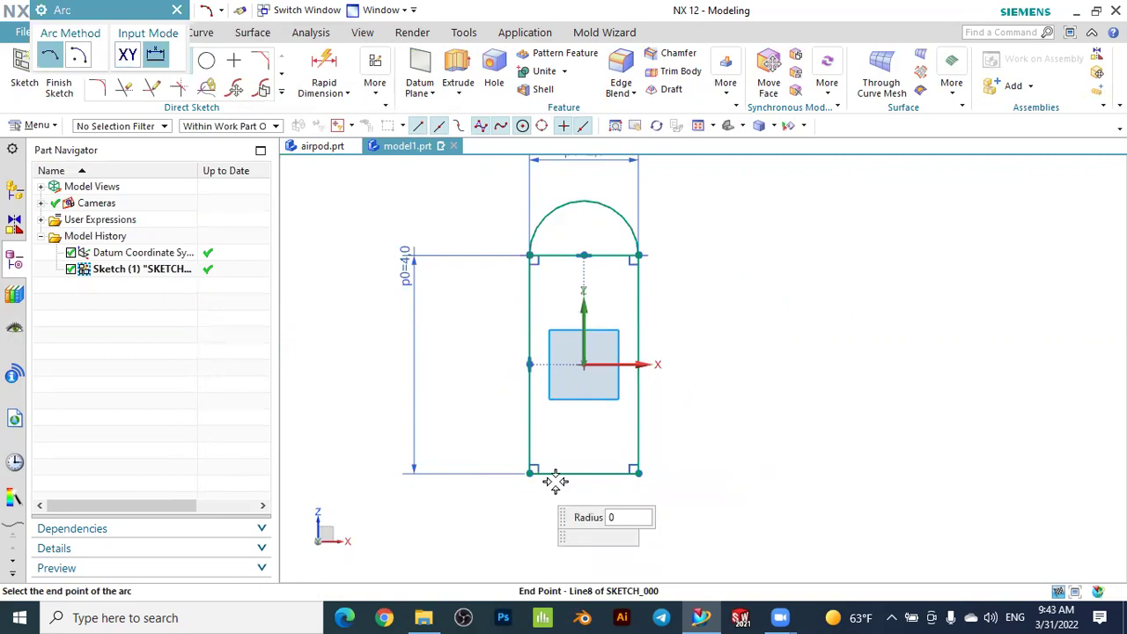
left_click(637, 473)
left_click(586, 541)
key("Escape")
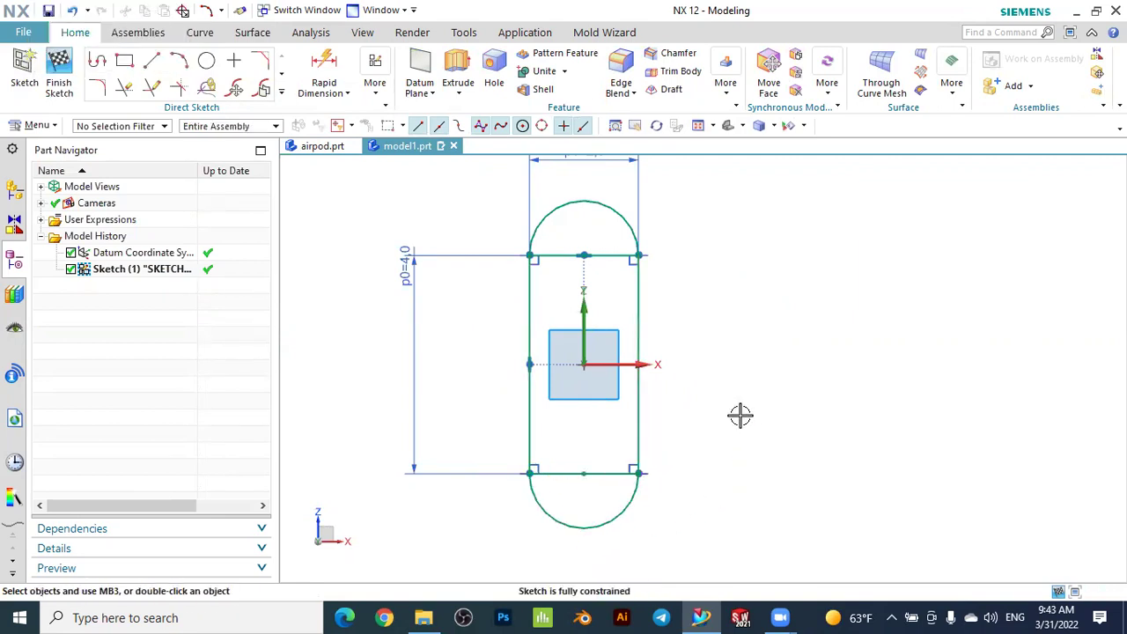
scroll(740, 416, "down", 1)
scroll(704, 271, "up", 1)
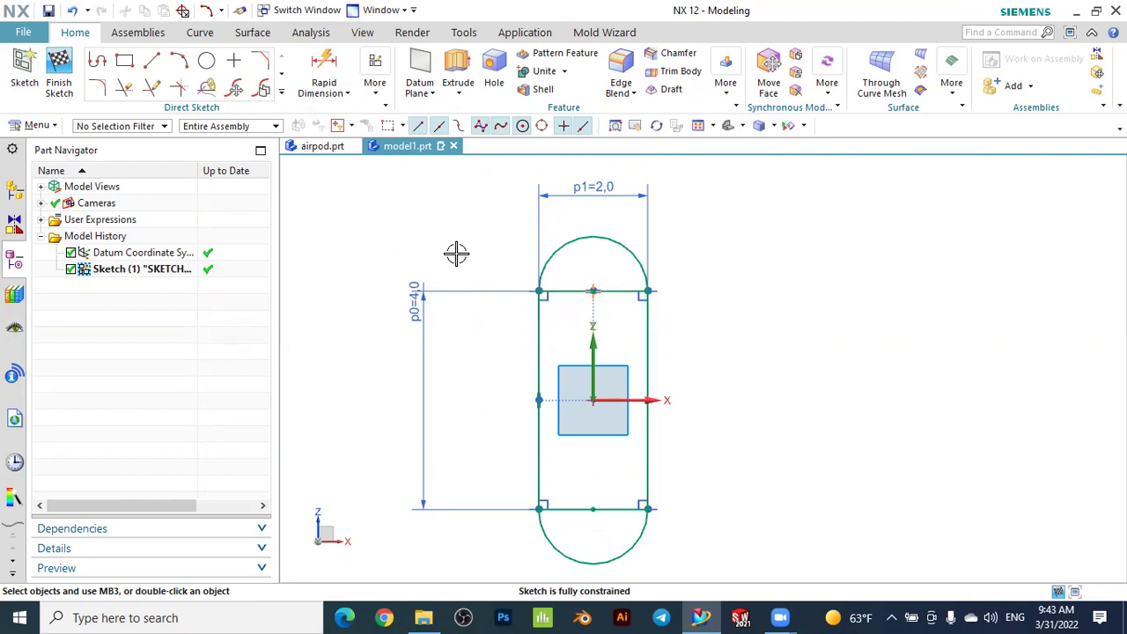
Try to apply tangent geometric constraints between the upper arc and both vertical sides of the rectangle
left_click(375, 88)
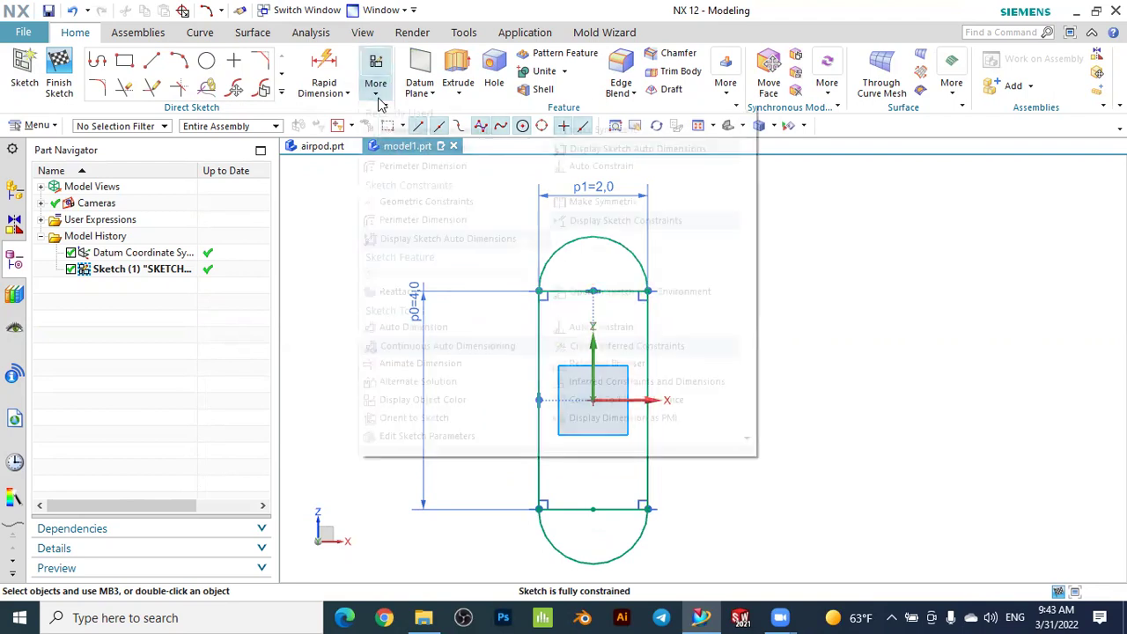
left_click(392, 148)
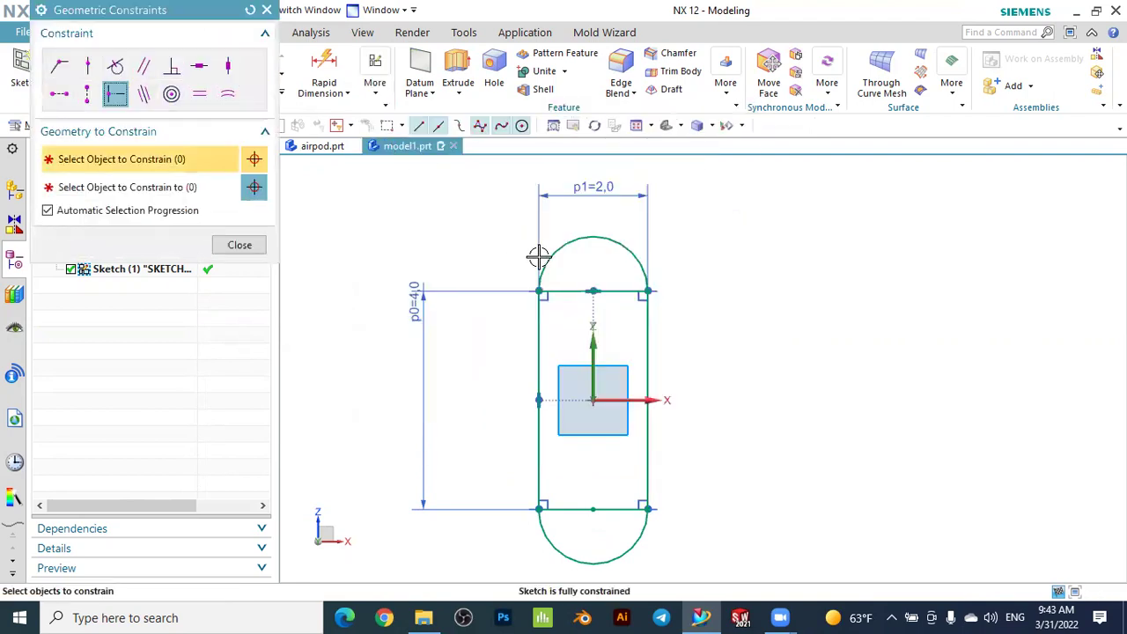
left_click(116, 66)
left_click(542, 274)
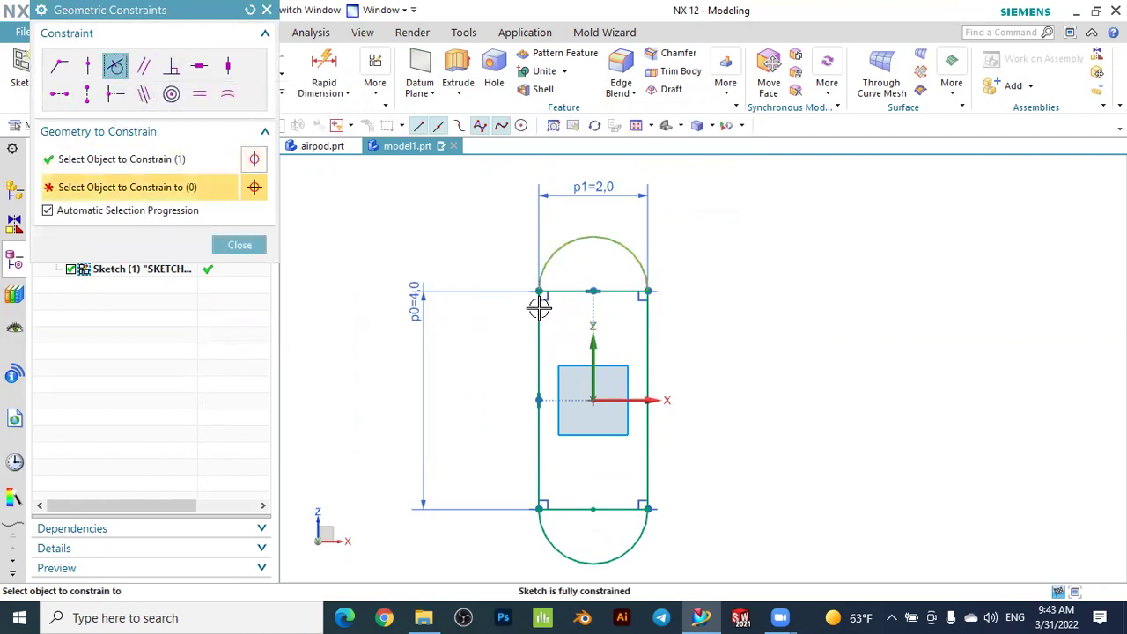
left_click(538, 309)
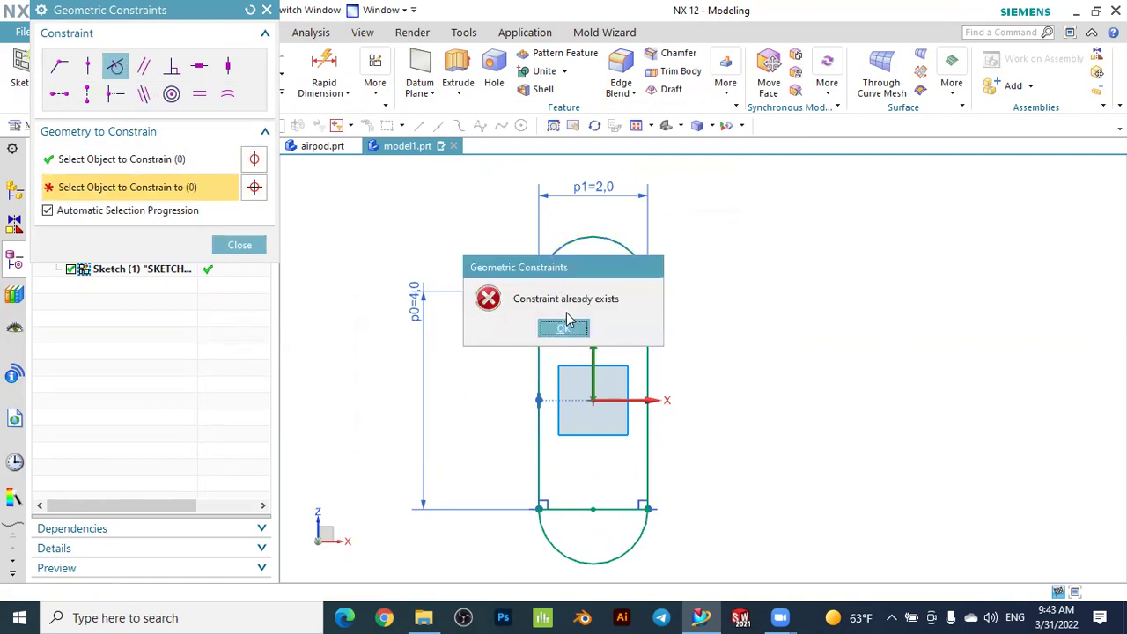
left_click(563, 328)
left_click(644, 262)
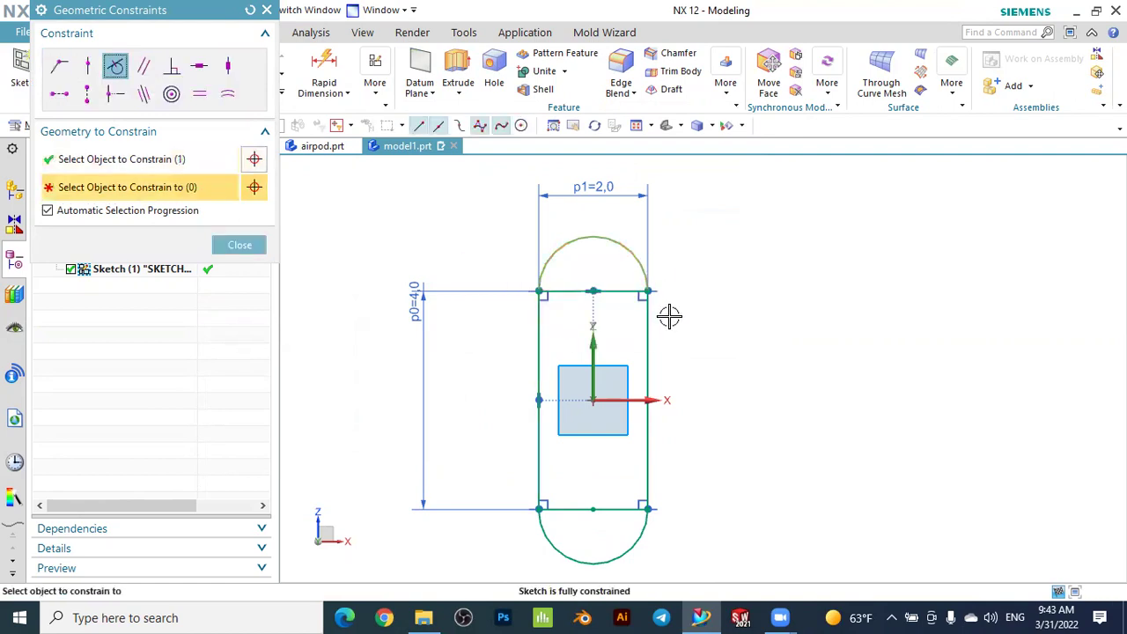
left_click(651, 319)
left_click(574, 327)
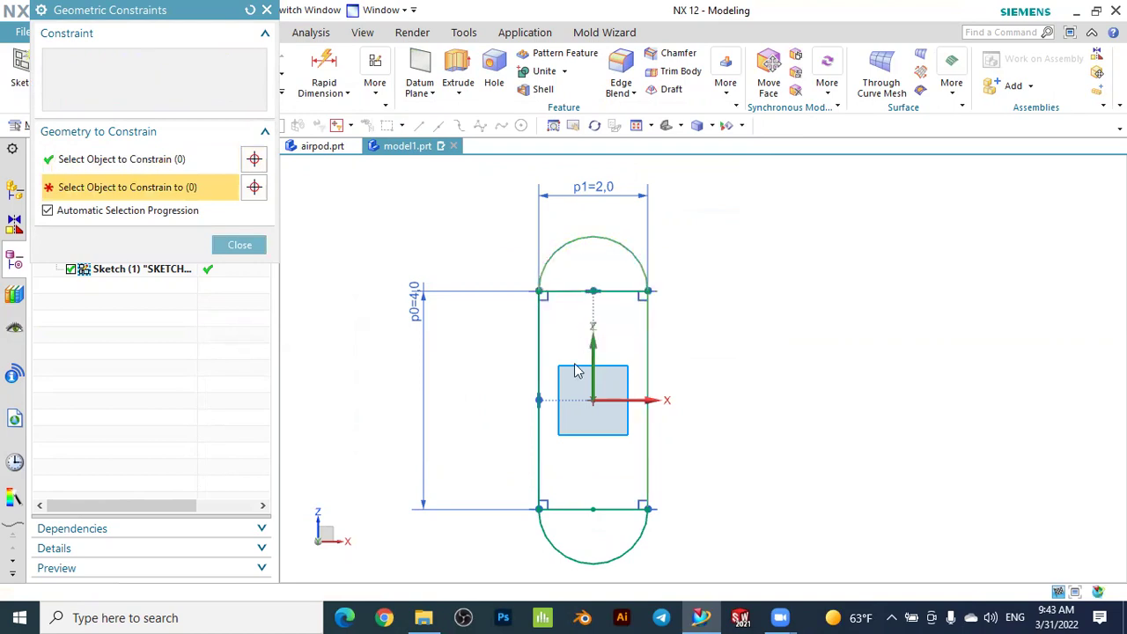
Try to apply tangent constraints between the lower arc and both vertical sides of the rectangle
left_click(539, 475)
left_click(544, 530)
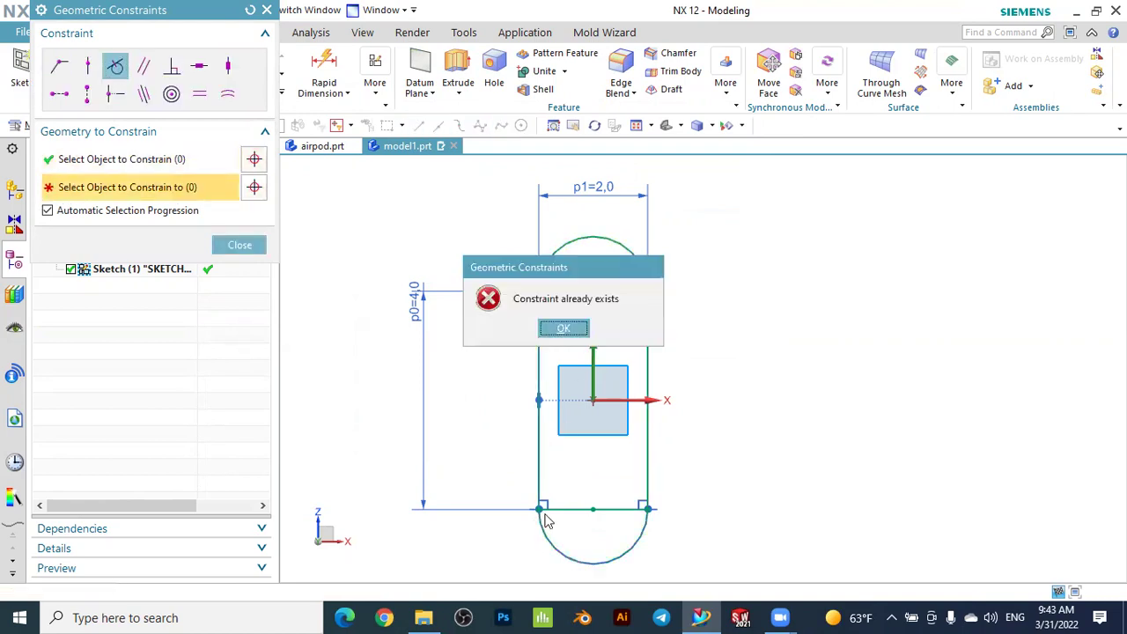
left_click(577, 335)
left_click(646, 518)
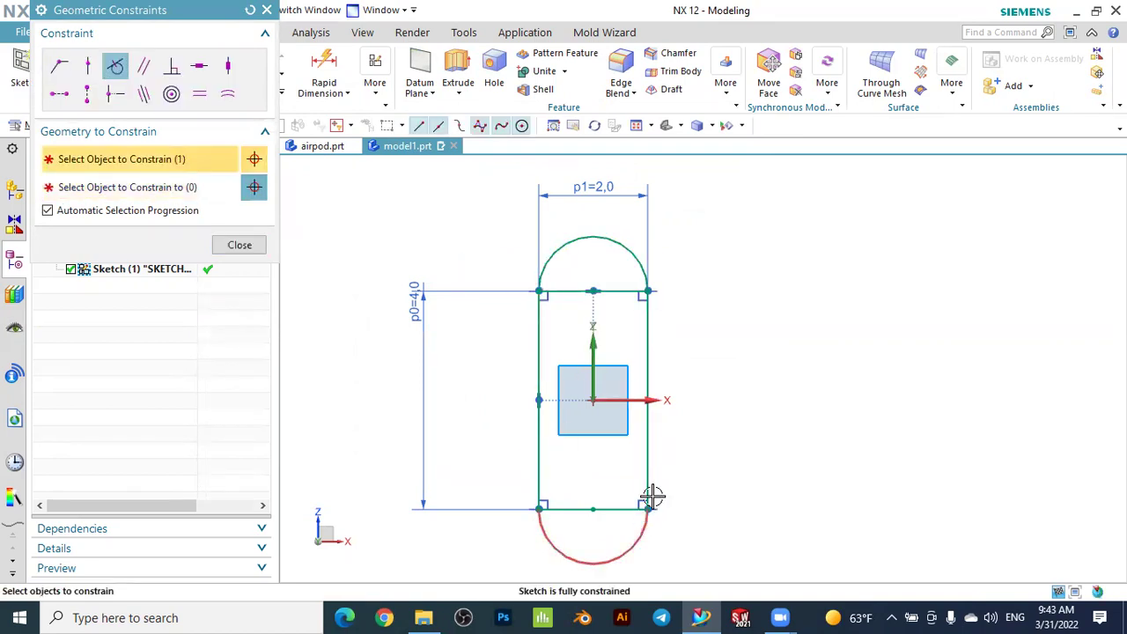
left_click(651, 487)
left_click(576, 327)
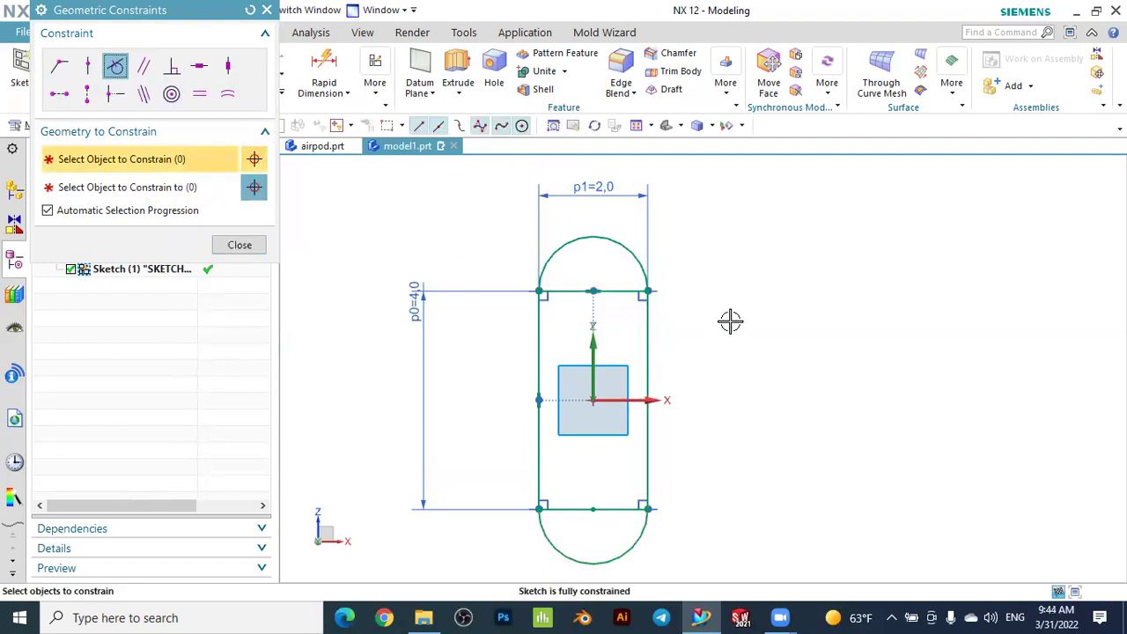
Trim away the rectangle's two horizontal edges inside the slot outline and finish the sketch
left_click(245, 245)
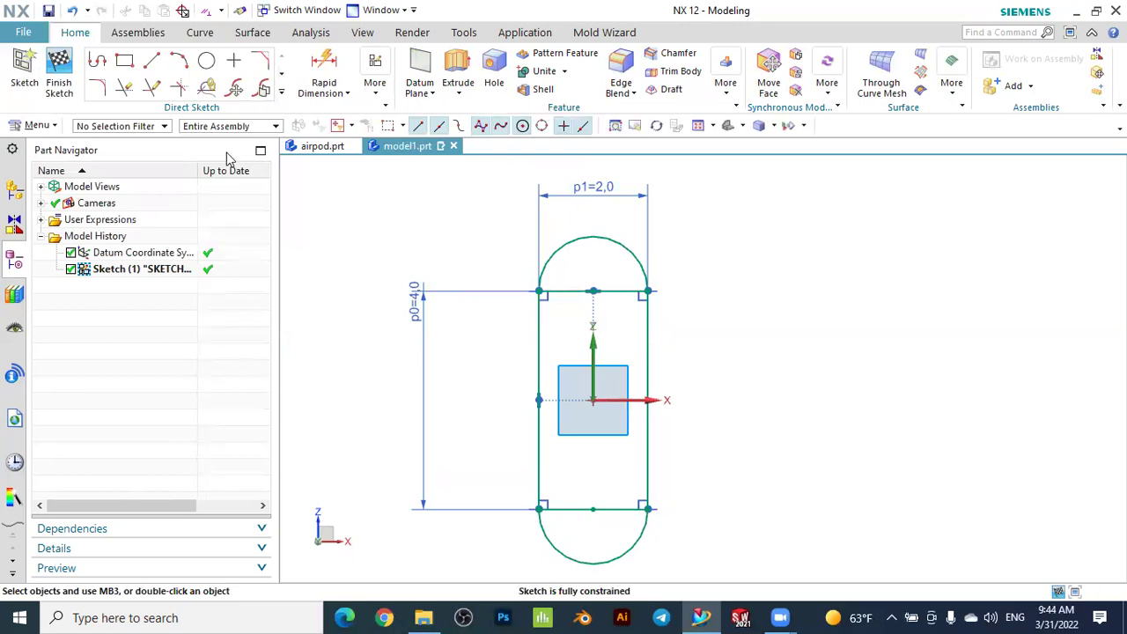
left_click(123, 89)
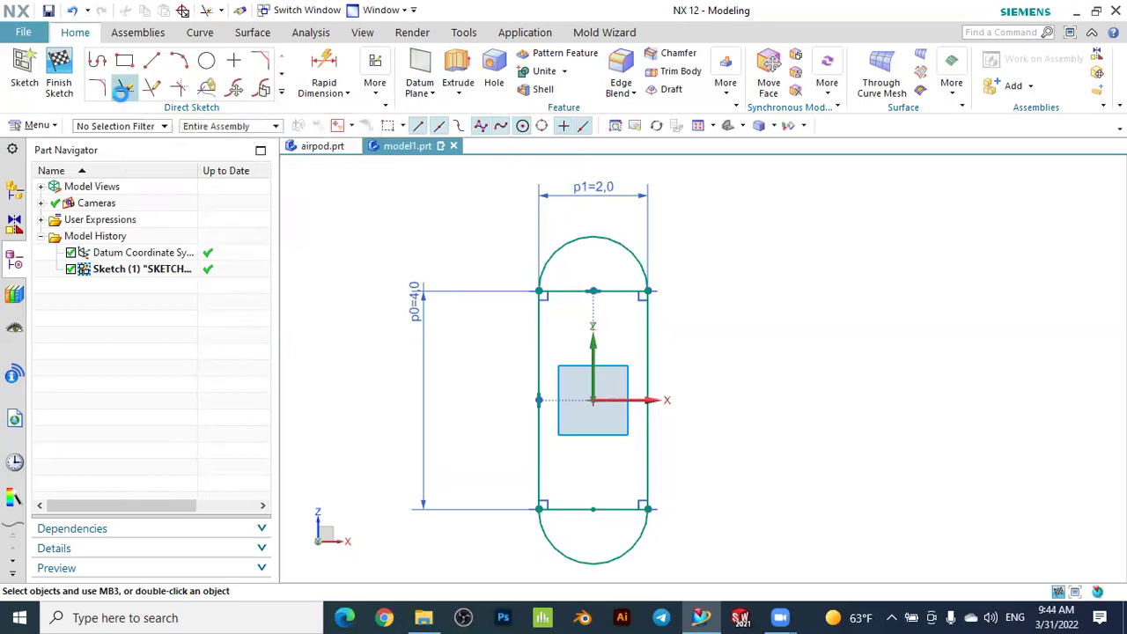
left_click(564, 293)
left_click(572, 507)
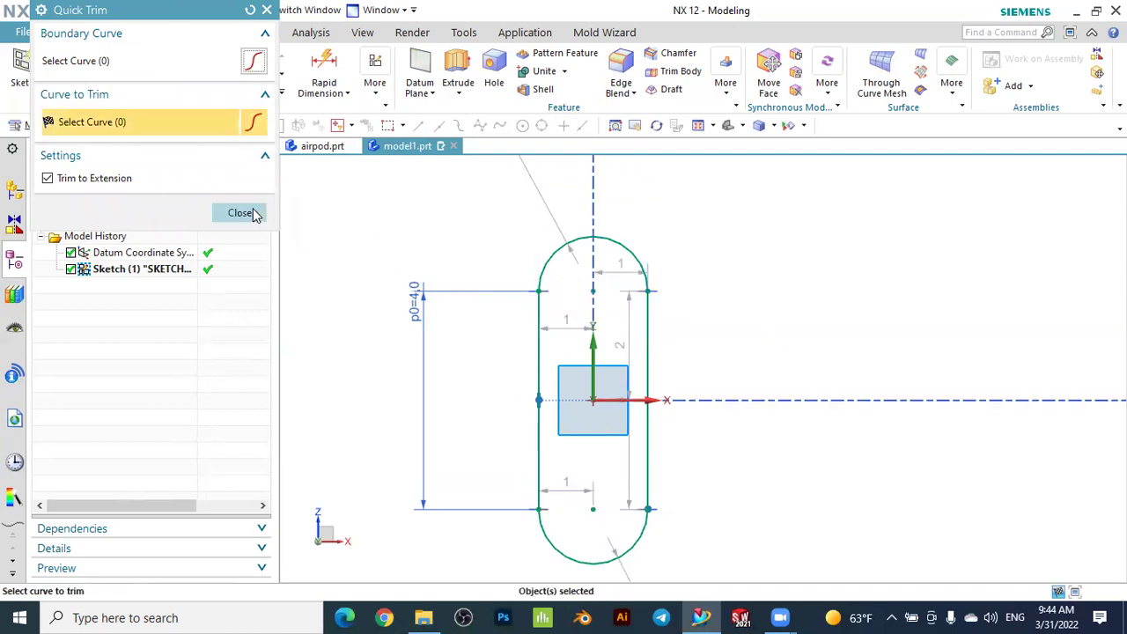
left_click(240, 213)
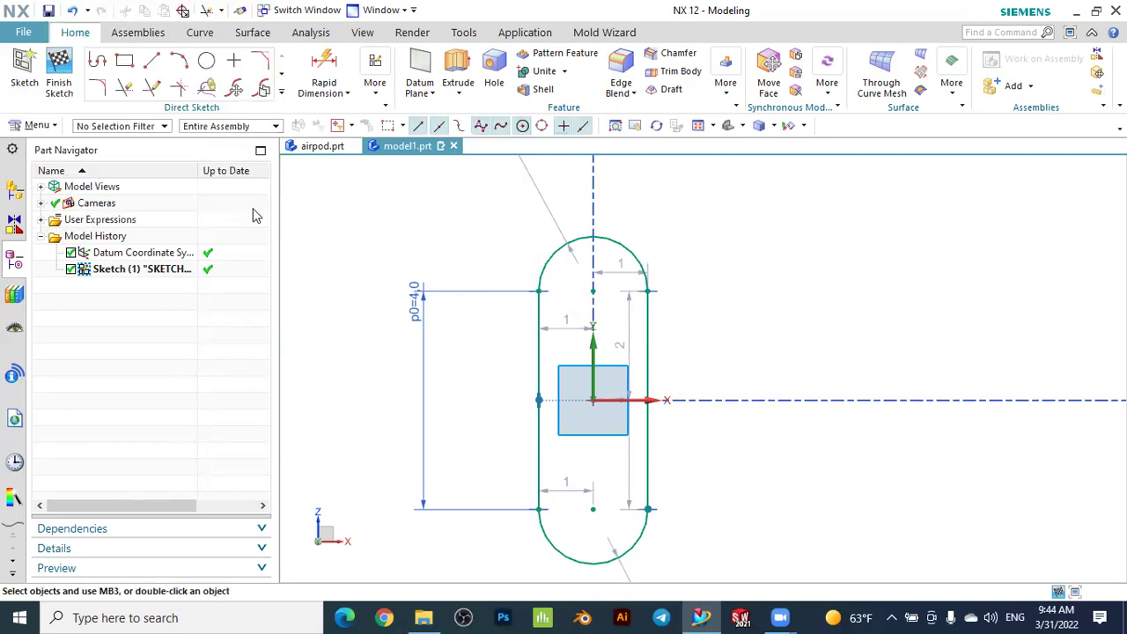
left_click(61, 70)
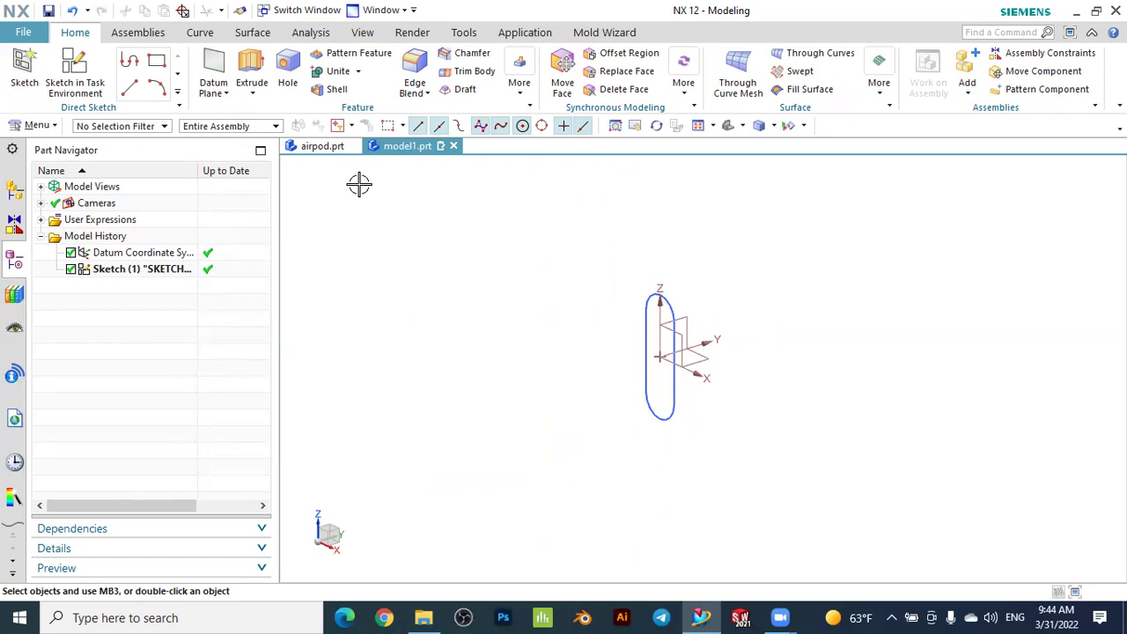
Set up an At Distance datum plane referenced to the XZ plane with an offset of 10 mm
left_click(215, 75)
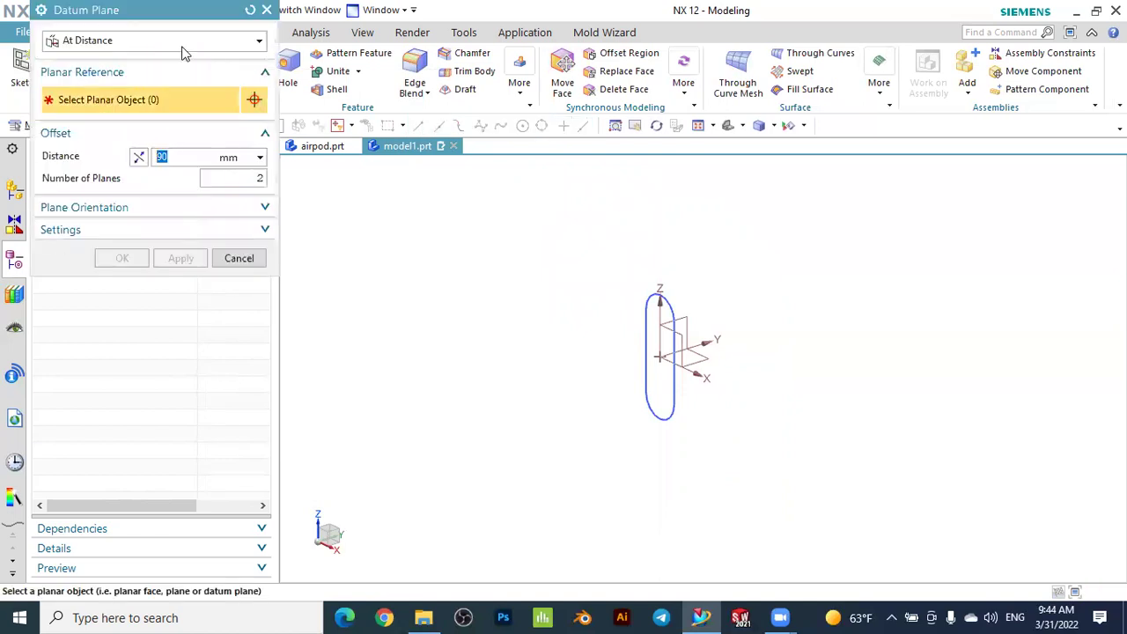
left_click(182, 44)
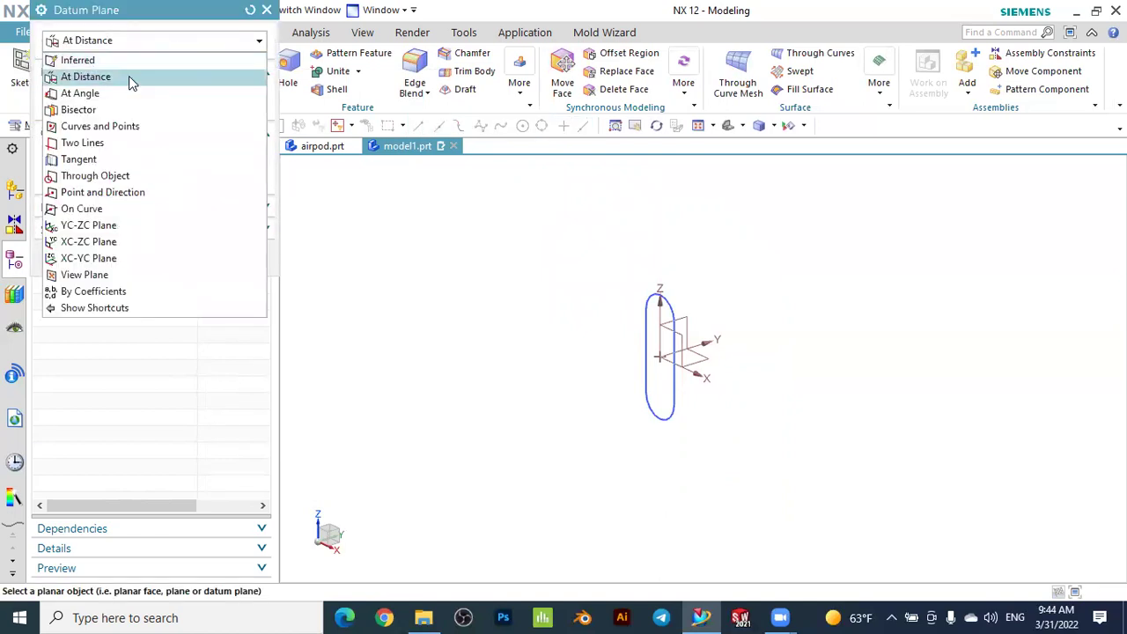
left_click(83, 77)
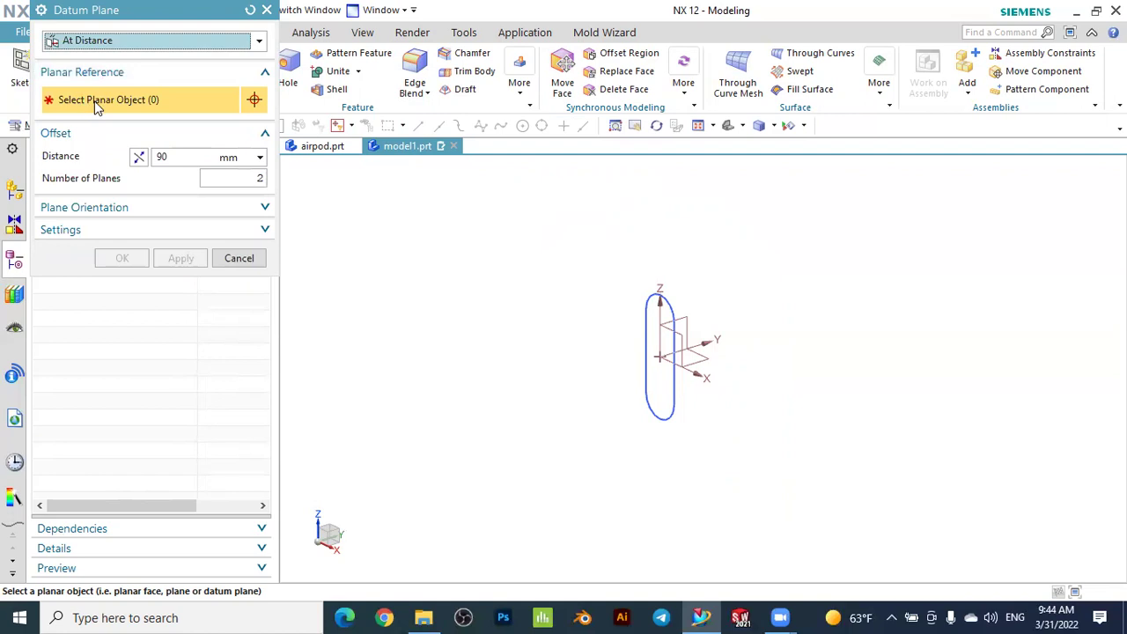
scroll(712, 358, "down", 3)
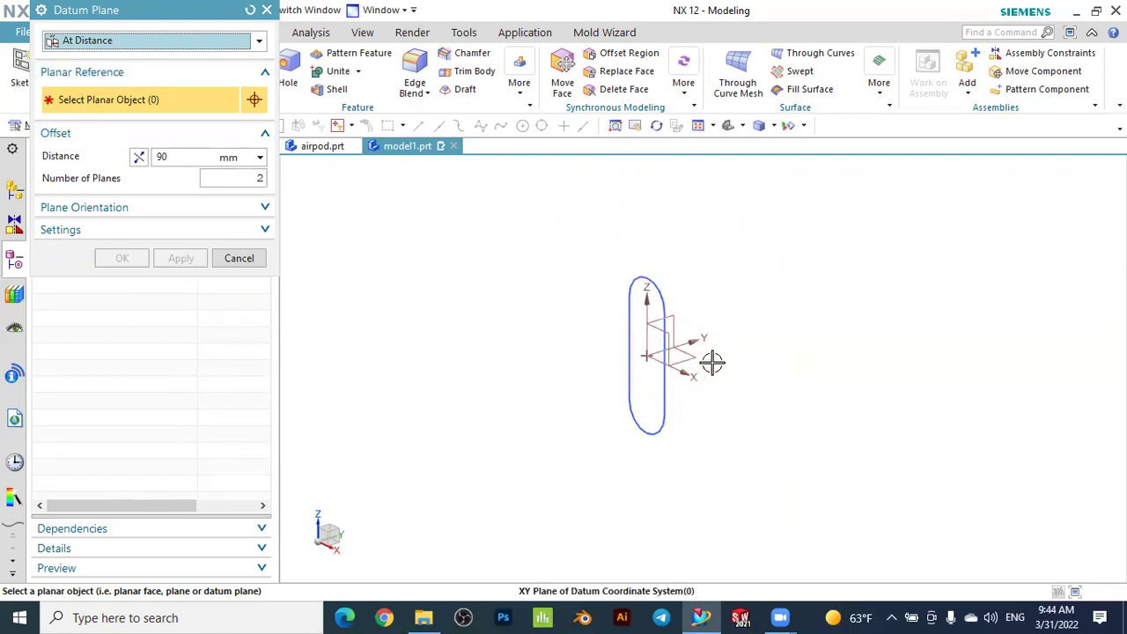
left_click(645, 326)
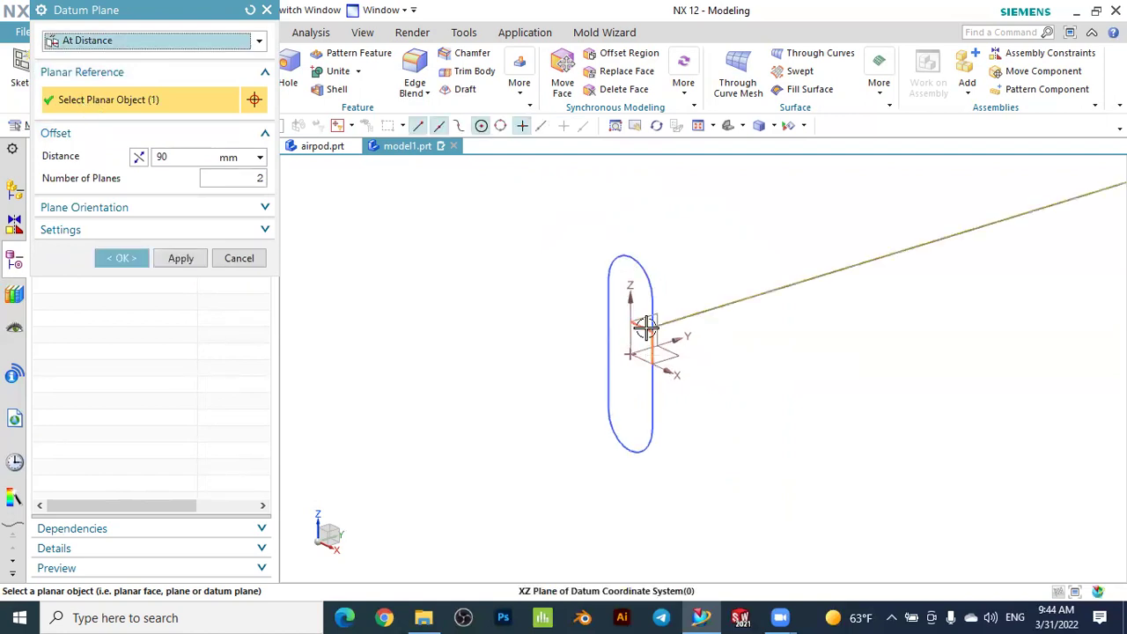
scroll(651, 324, "up", 3)
scroll(703, 321, "up", 1)
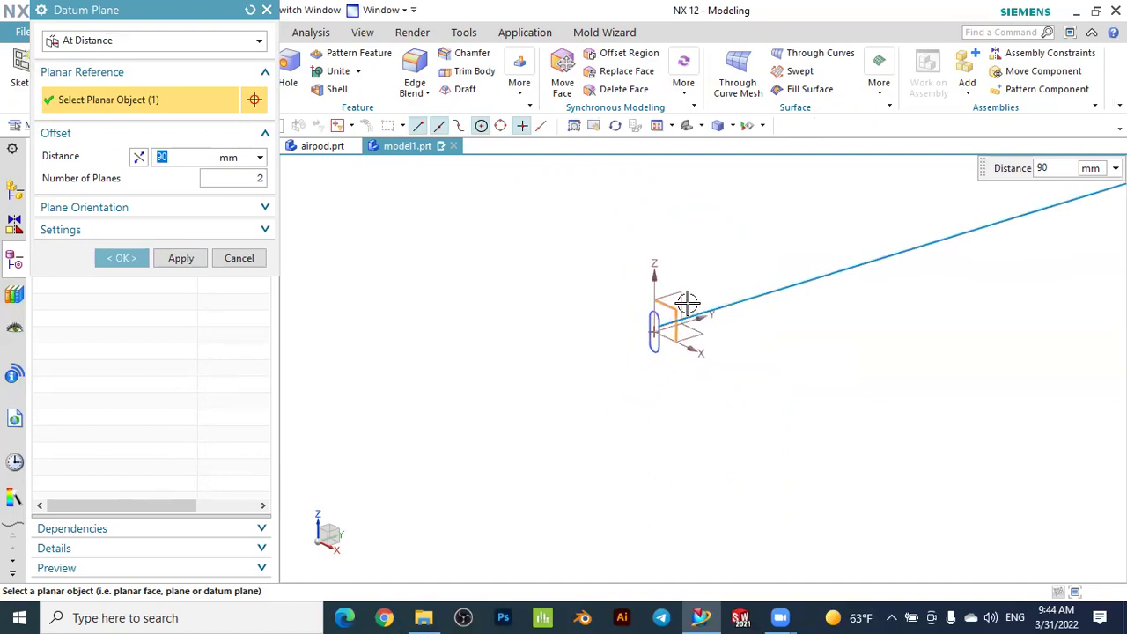
scroll(796, 320, "up", 2)
scroll(933, 264, "down", 2)
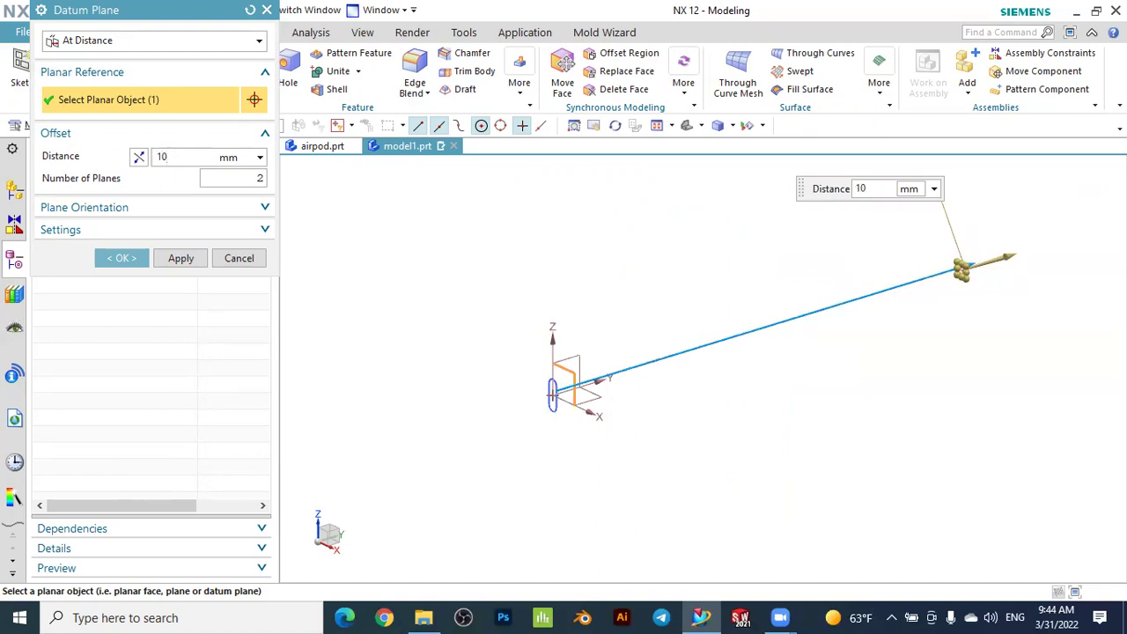
key("Return")
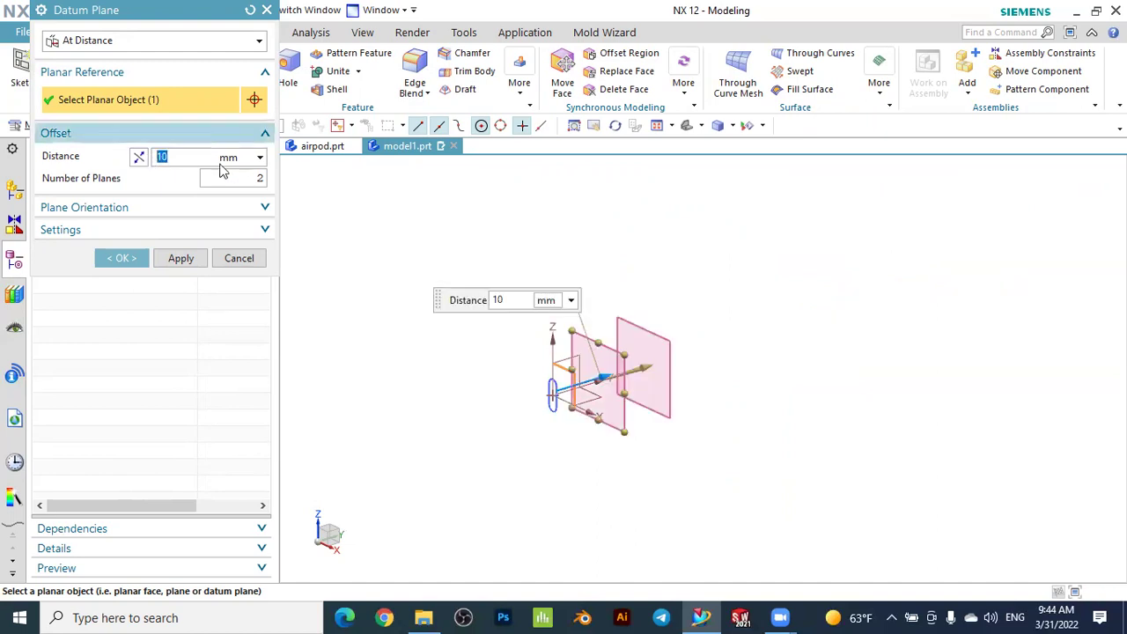
Set the number of offset planes to 1 and create the datum plane at 10 mm
left_click(249, 177)
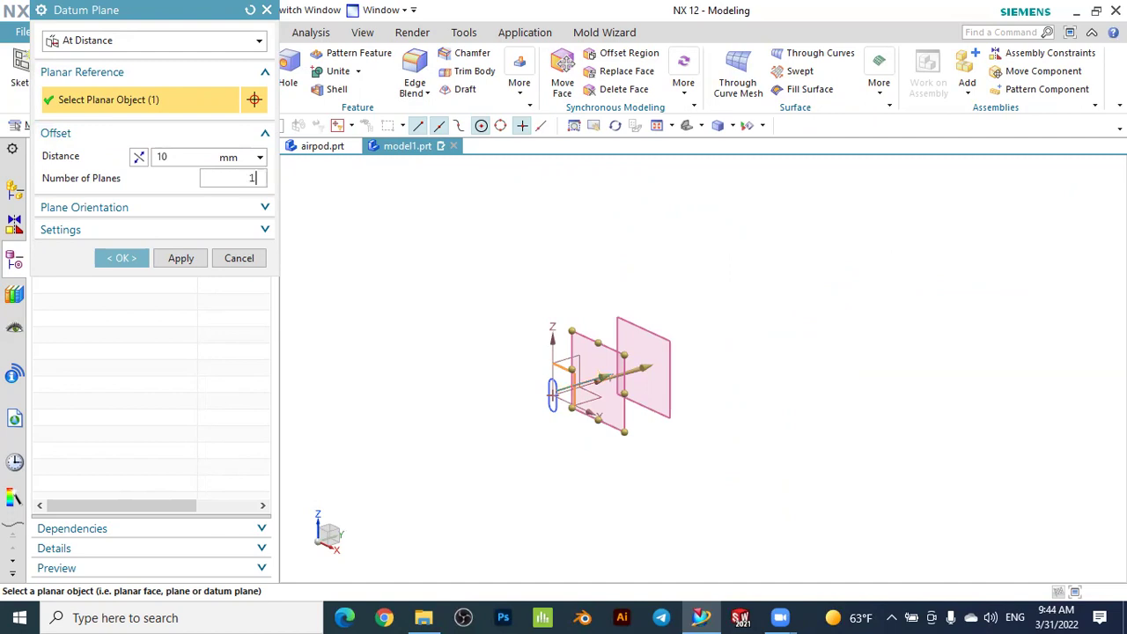
scroll(656, 376, "down", 2)
left_click(176, 157)
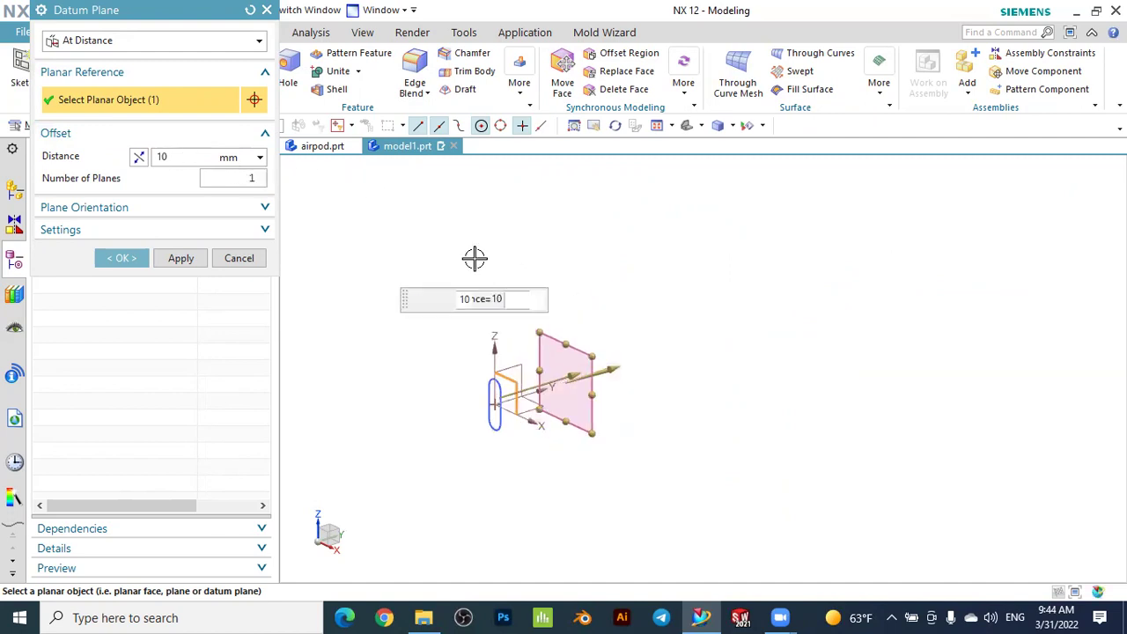
scroll(568, 365, "down", 2)
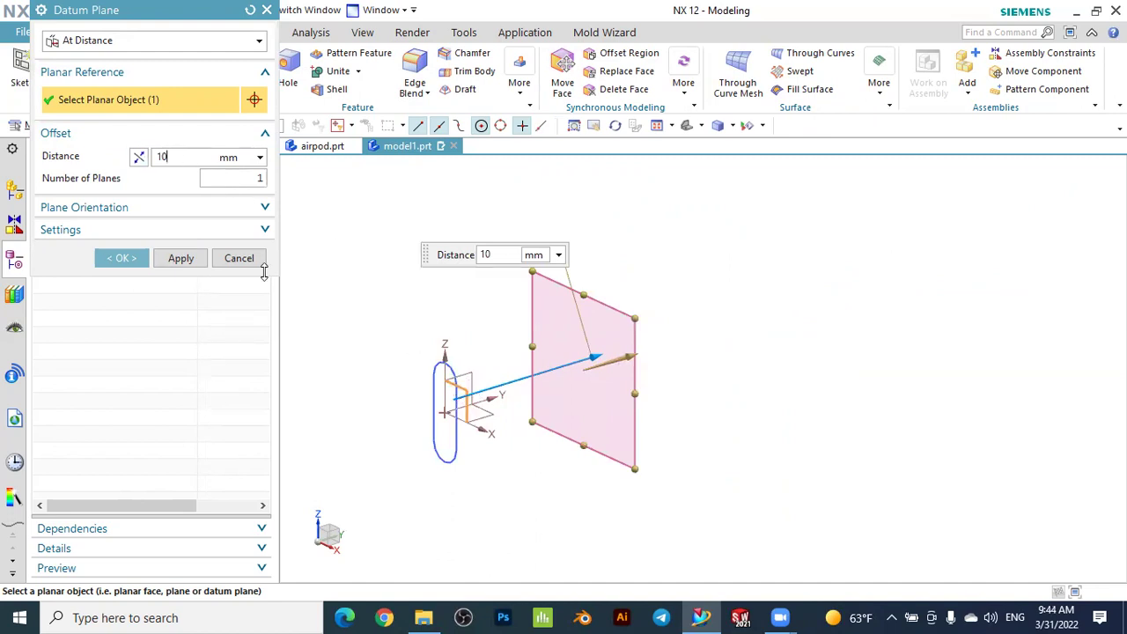
left_click(126, 259)
Create a sketch on the offset datum plane, reversing its normal to point toward the slot sketch
scroll(470, 317, "up", 2)
mouse_move(468, 308)
middle_mouse_down()
mouse_move(479, 299)
mouse_move(467, 297)
middle_mouse_up()
scroll(500, 297, "down", 2)
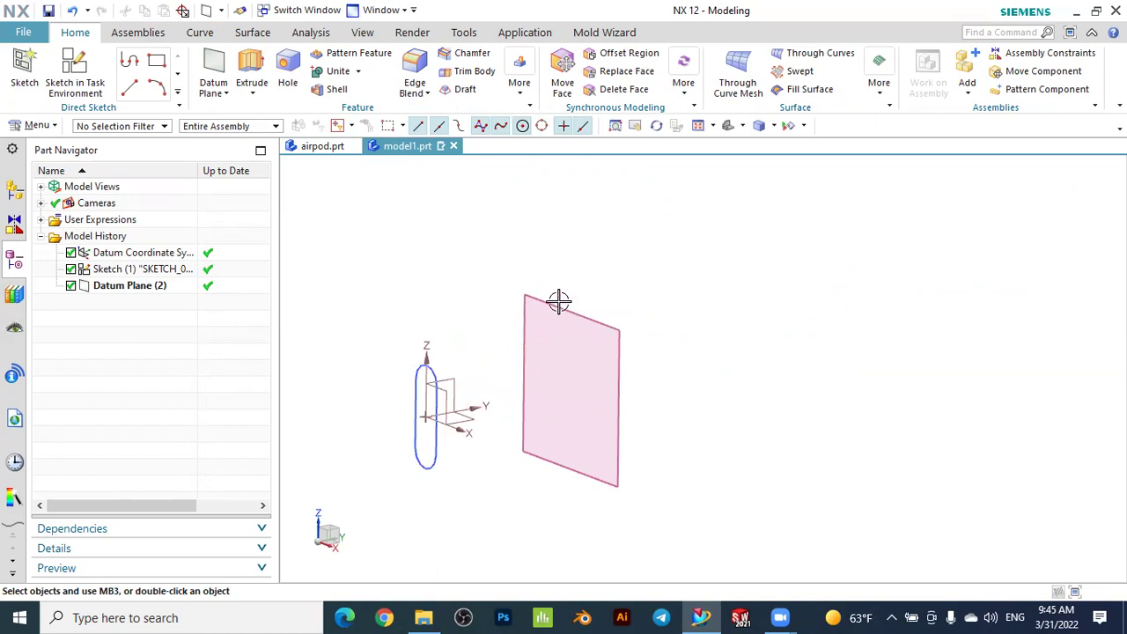
left_click(25, 69)
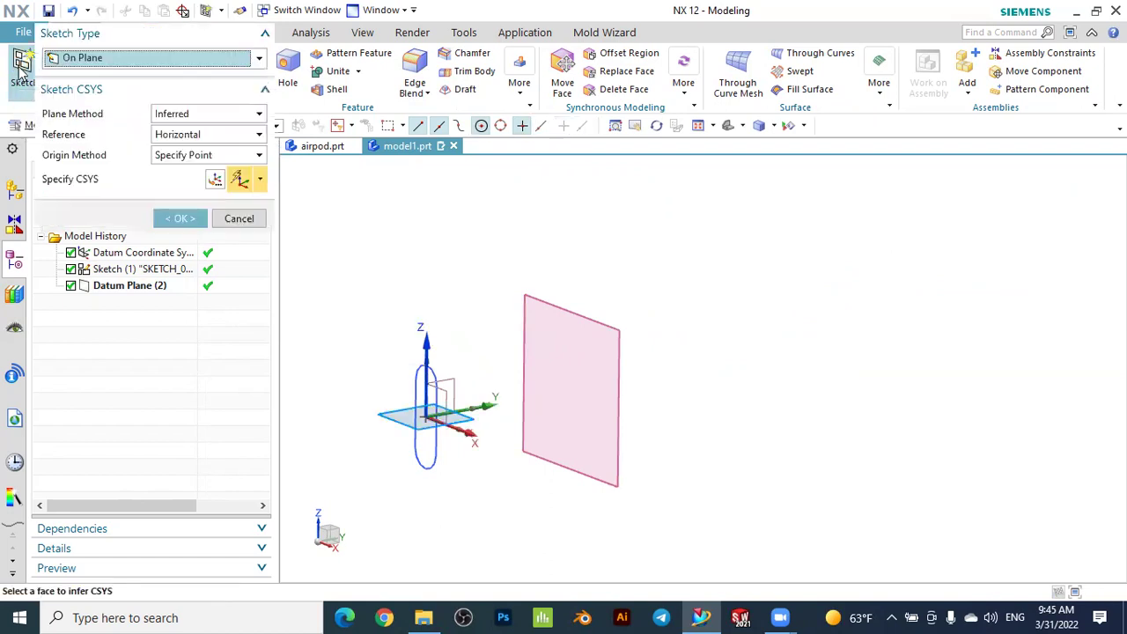
left_click(586, 322)
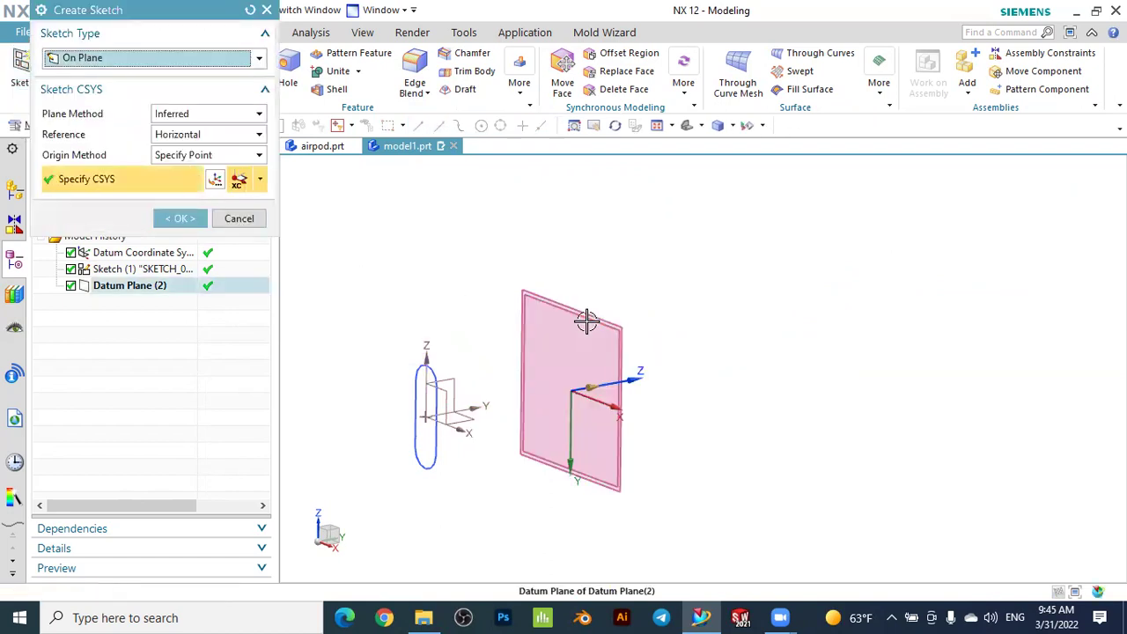
double_click(588, 385)
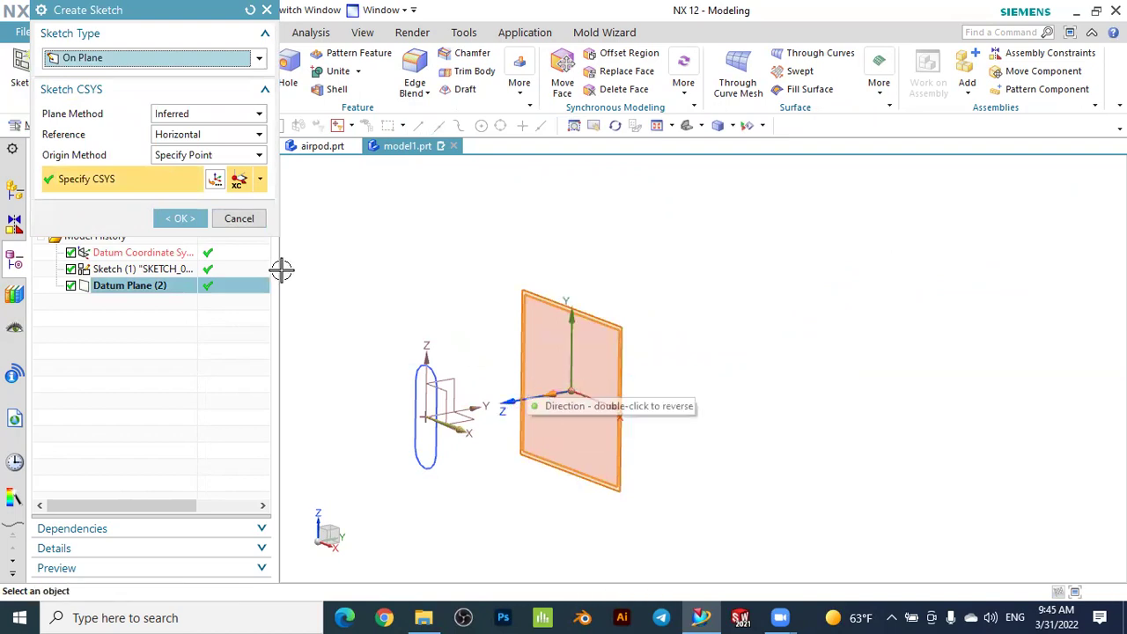
left_click(180, 218)
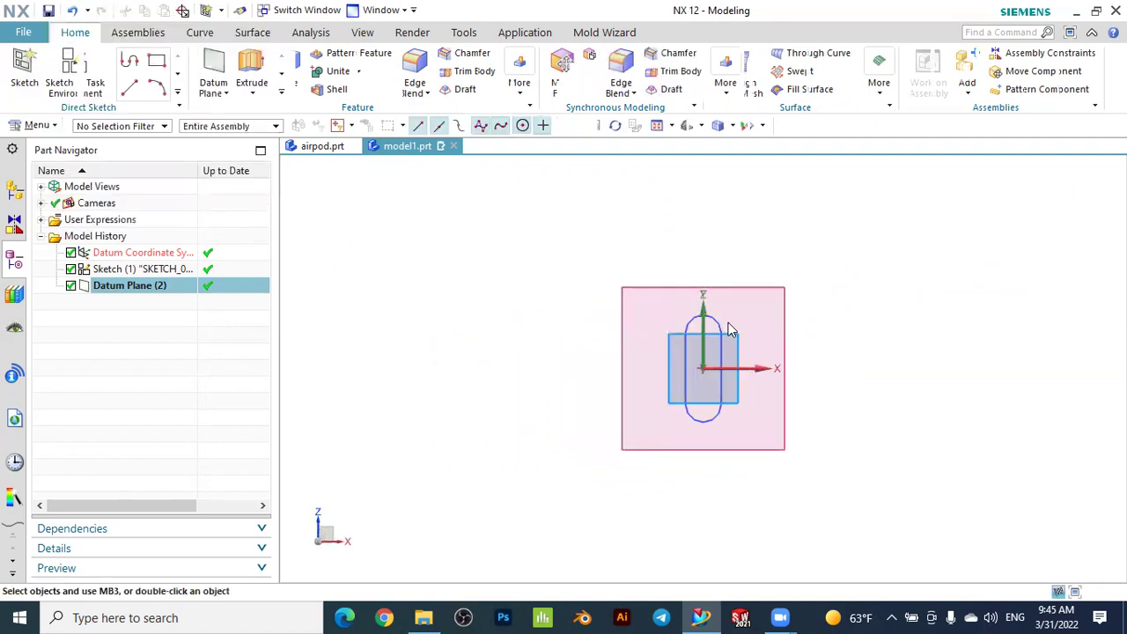
Start an ellipse in the new sketch with its centre at the origin, coordinates 0, 0, 0
left_click(282, 94)
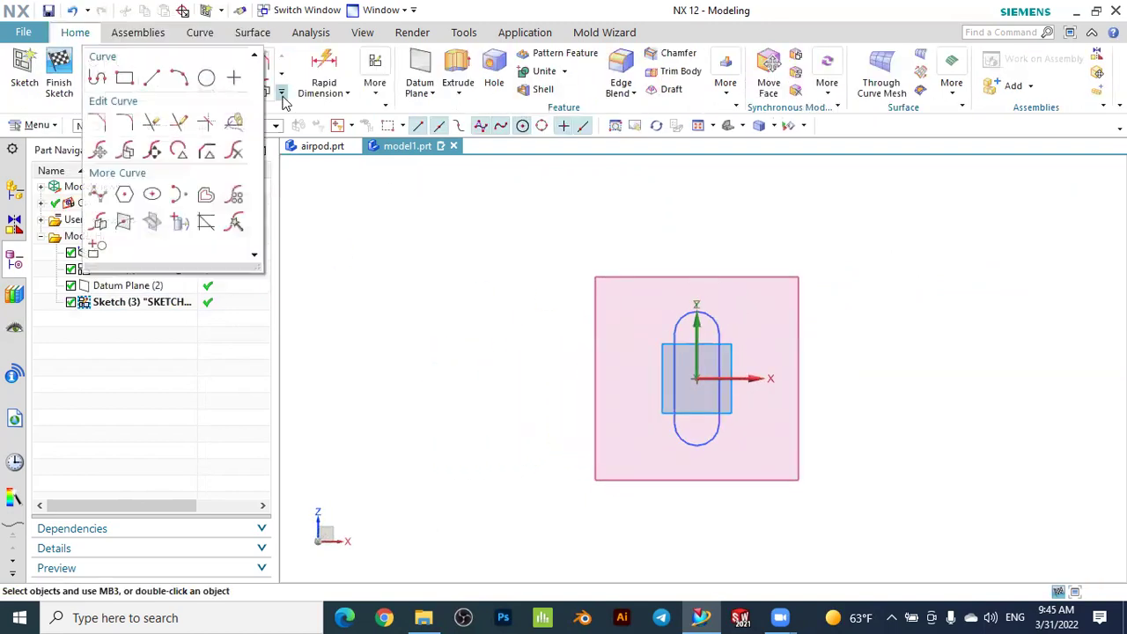
left_click(161, 199)
scroll(777, 387, "up", 2)
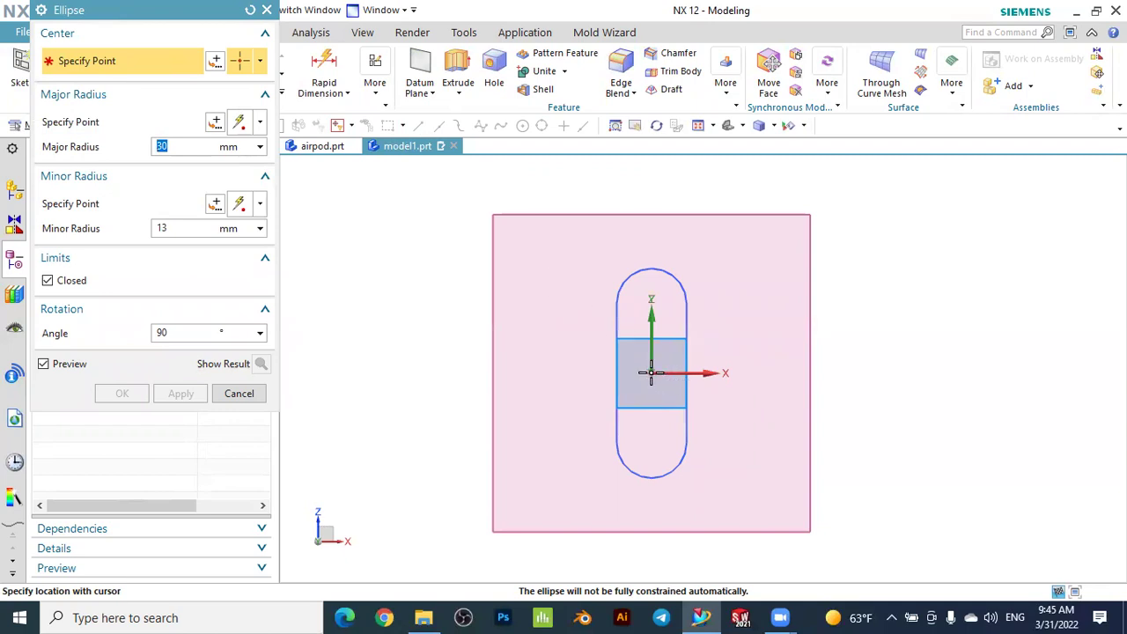
left_click(215, 63)
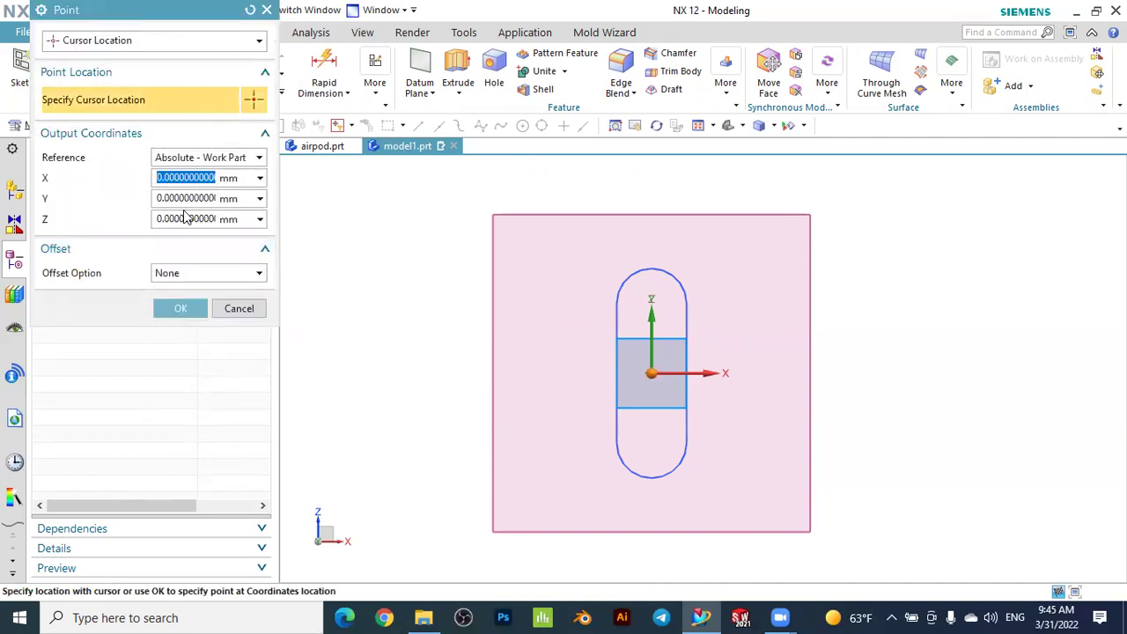
left_click(90, 42)
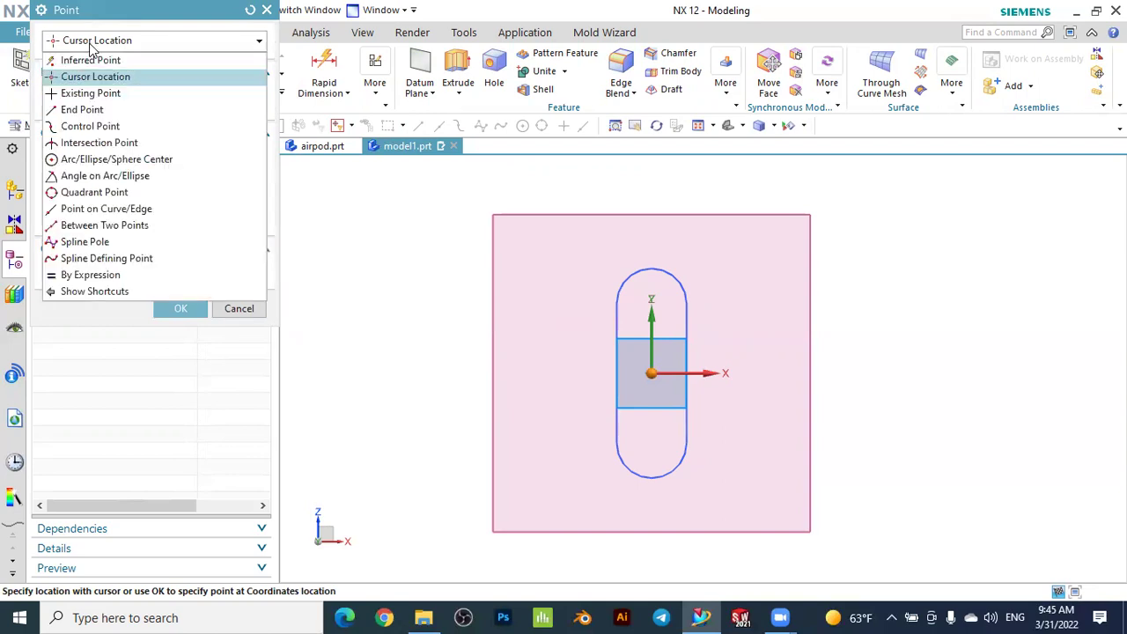
left_click(95, 76)
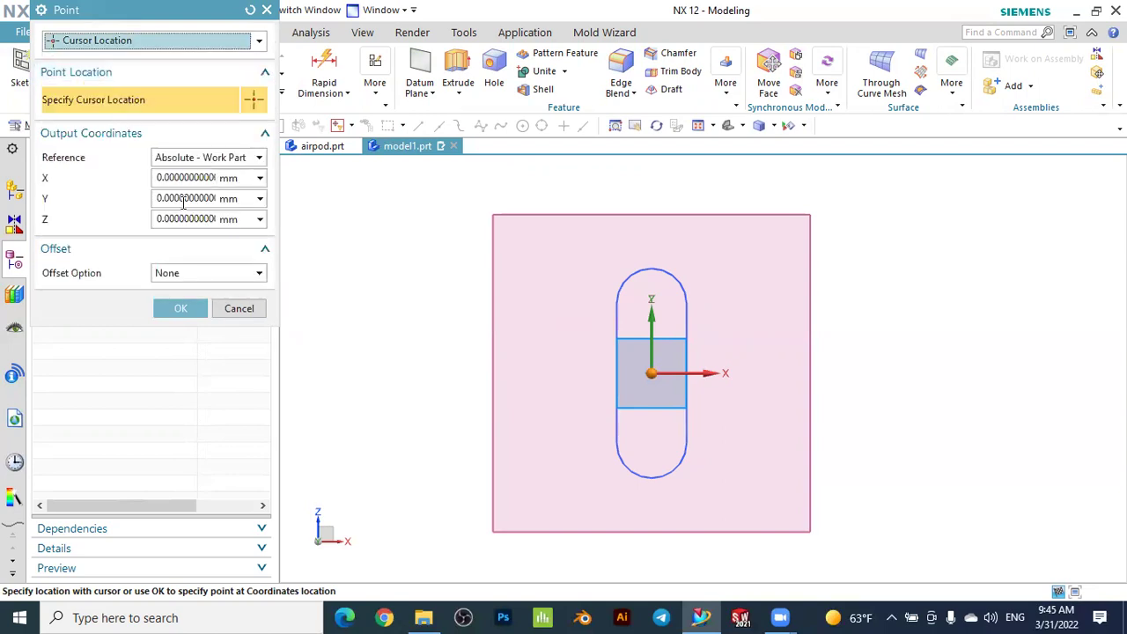
left_click(181, 307)
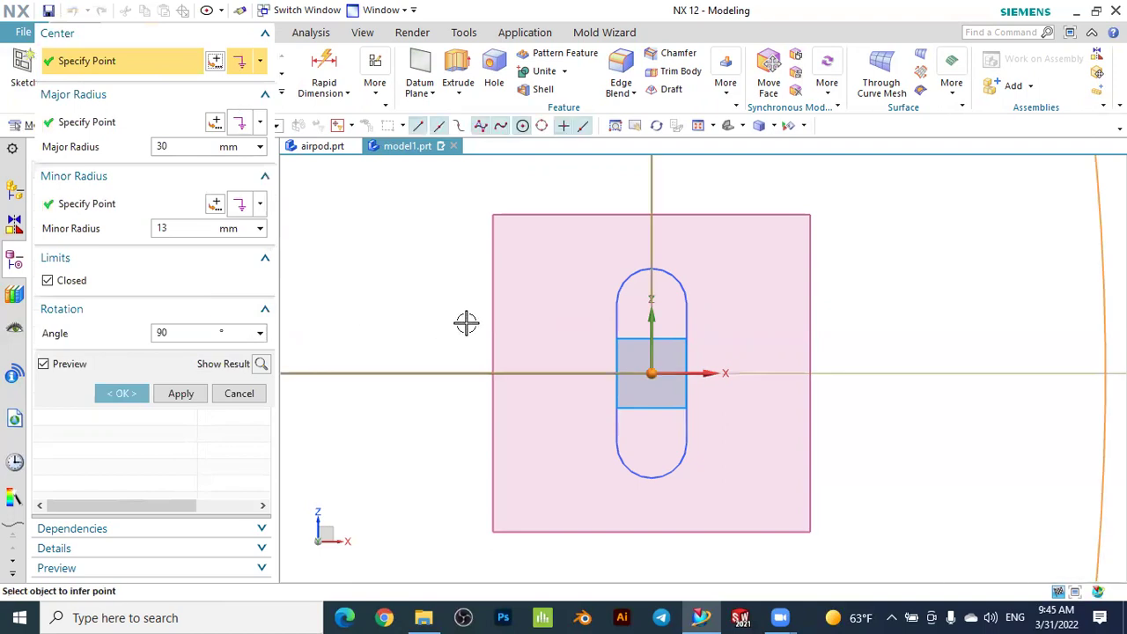
Give the ellipse a major radius of 8 mm and a minor radius of 5 mm, create it, and finish the sketch
scroll(541, 331, "down", 5)
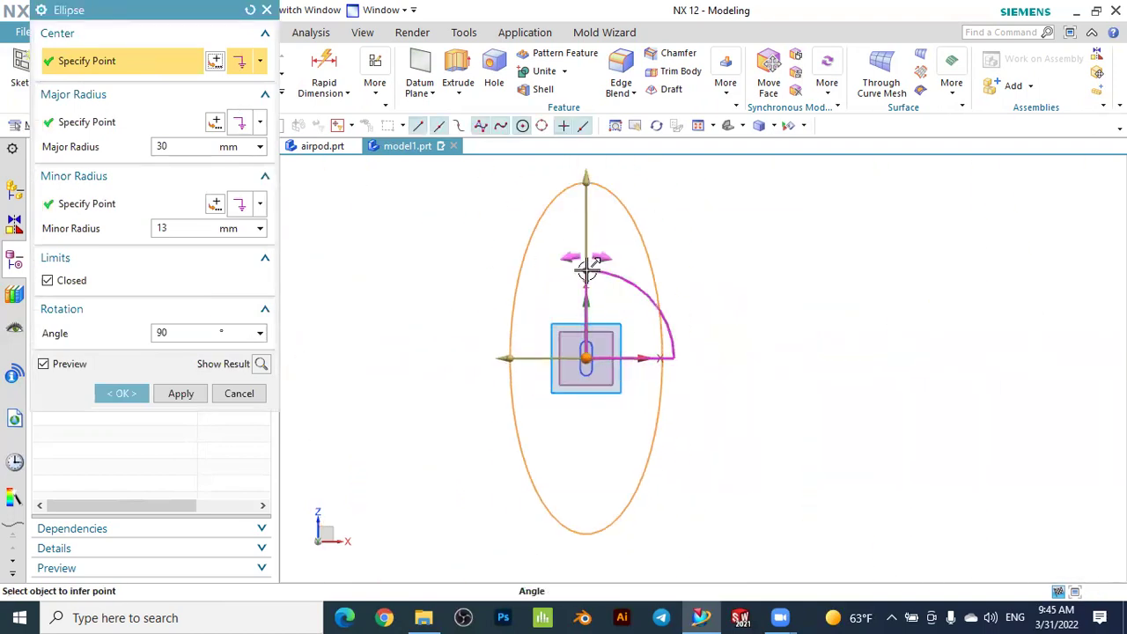
left_click(181, 147)
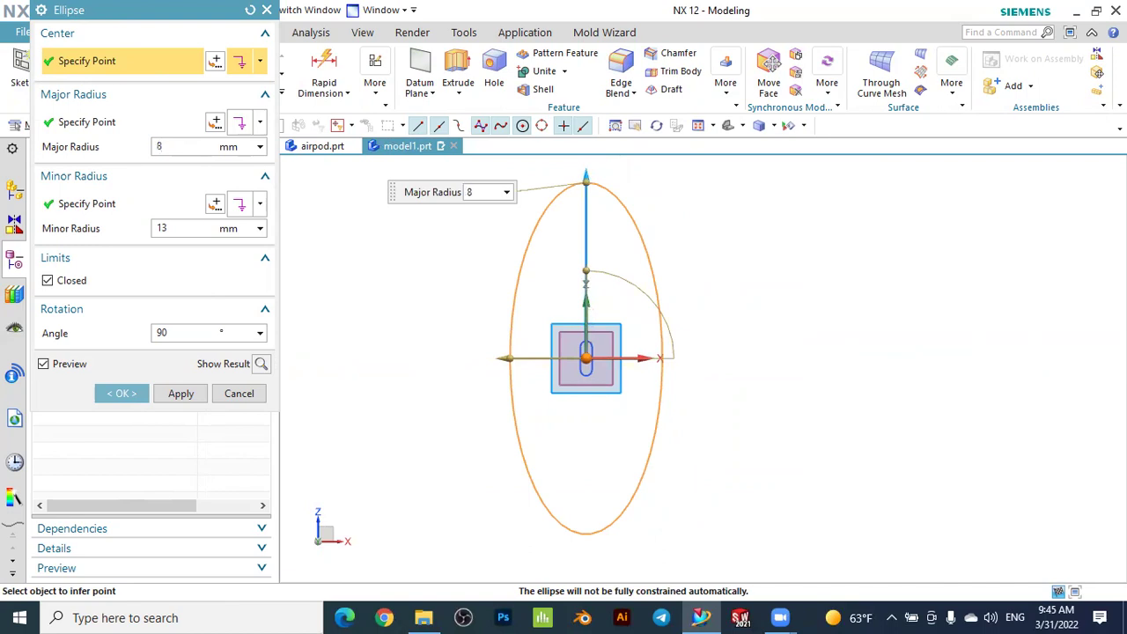
left_click(176, 228)
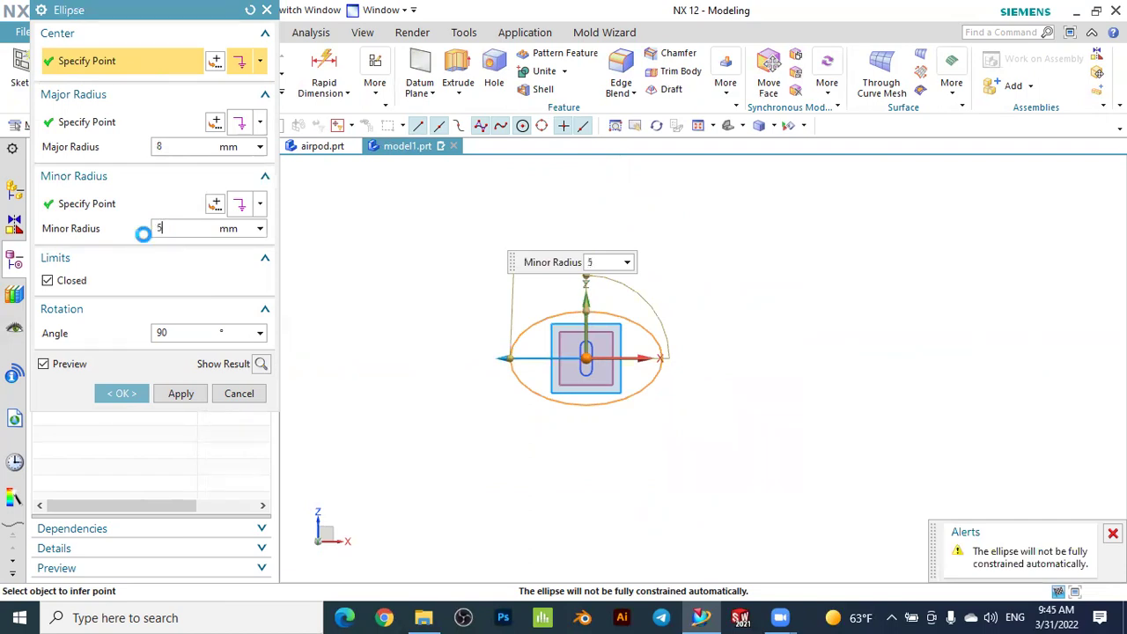
key("Return")
scroll(599, 297, "up", 3)
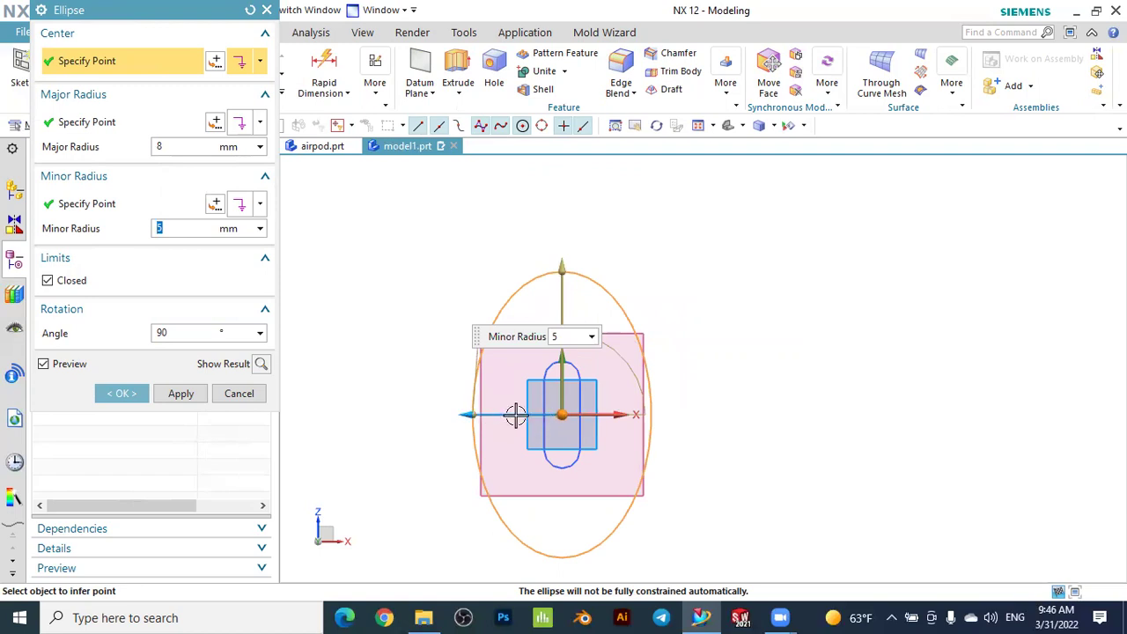
left_click(201, 146)
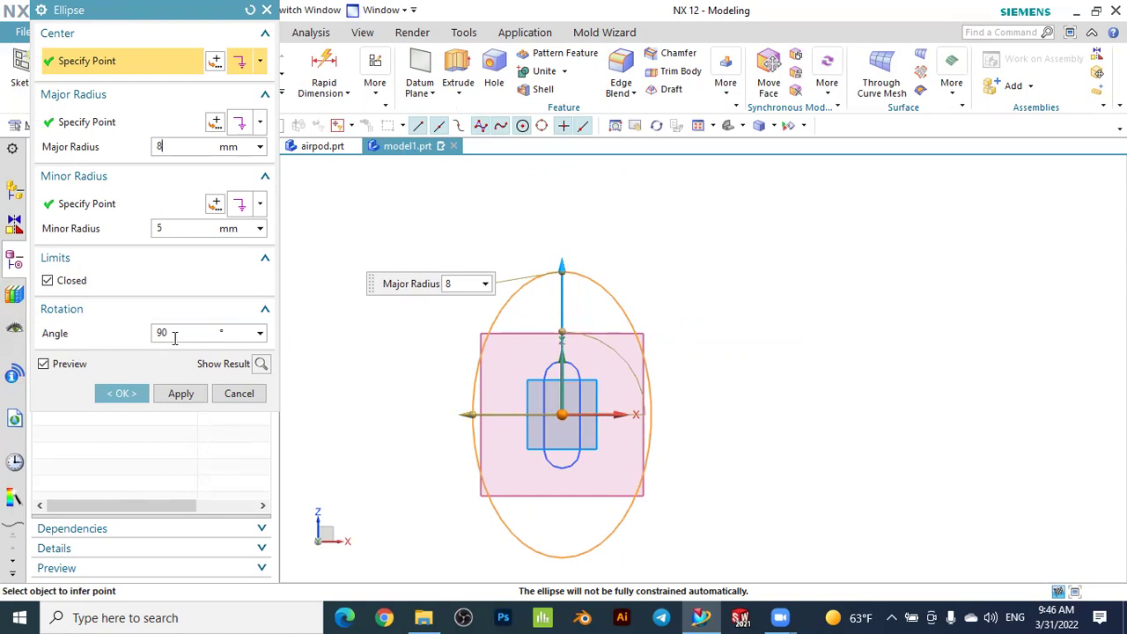
left_click(136, 394)
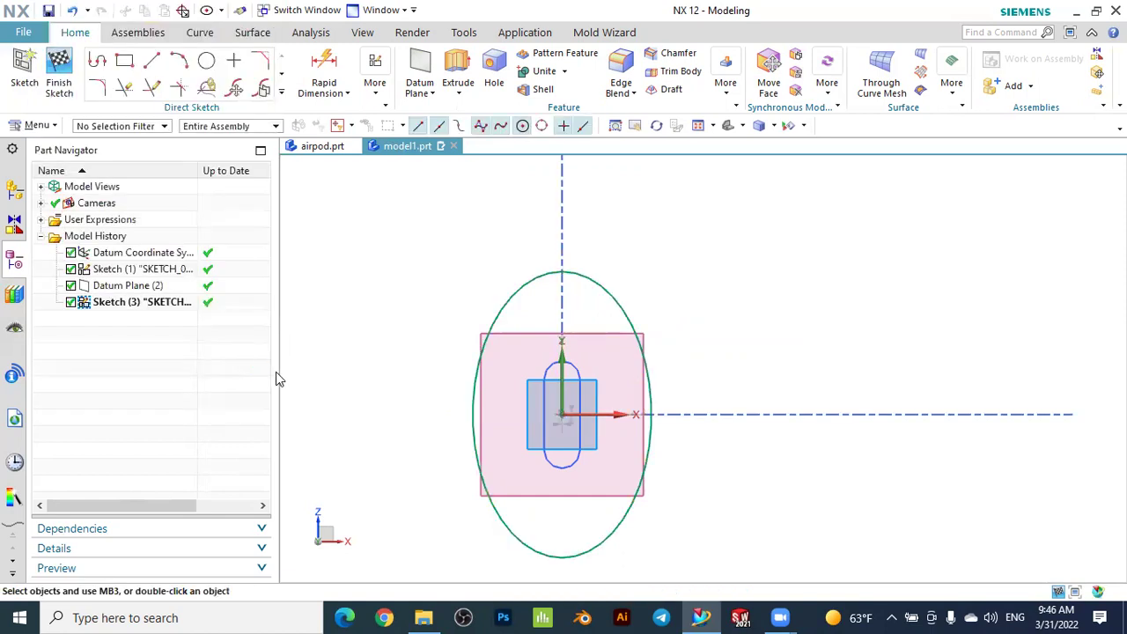
left_click(64, 74)
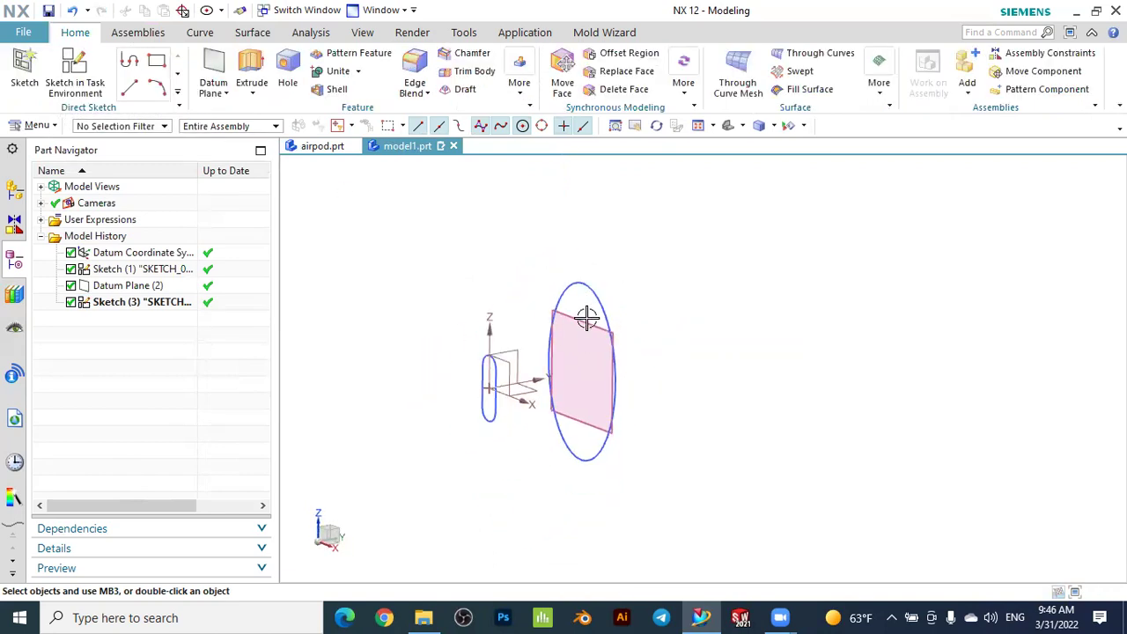
scroll(491, 282, "up", 3)
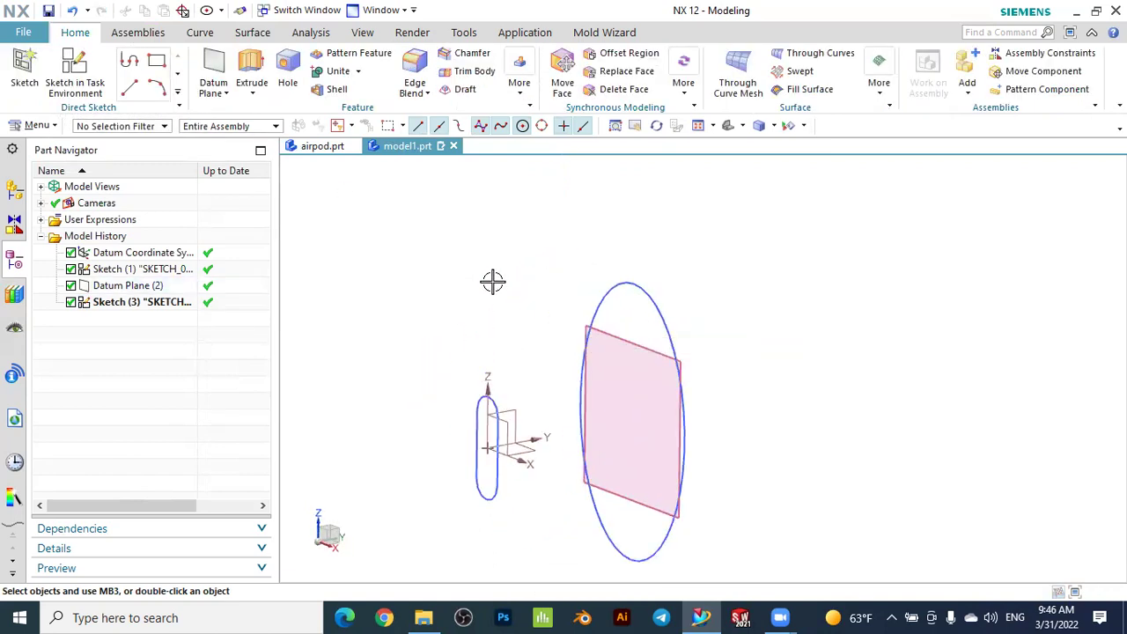
Create a sketch on the YZ plane of the datum coordinate system, perpendicular to the slot and ellipse profiles
scroll(492, 277, "down", 1)
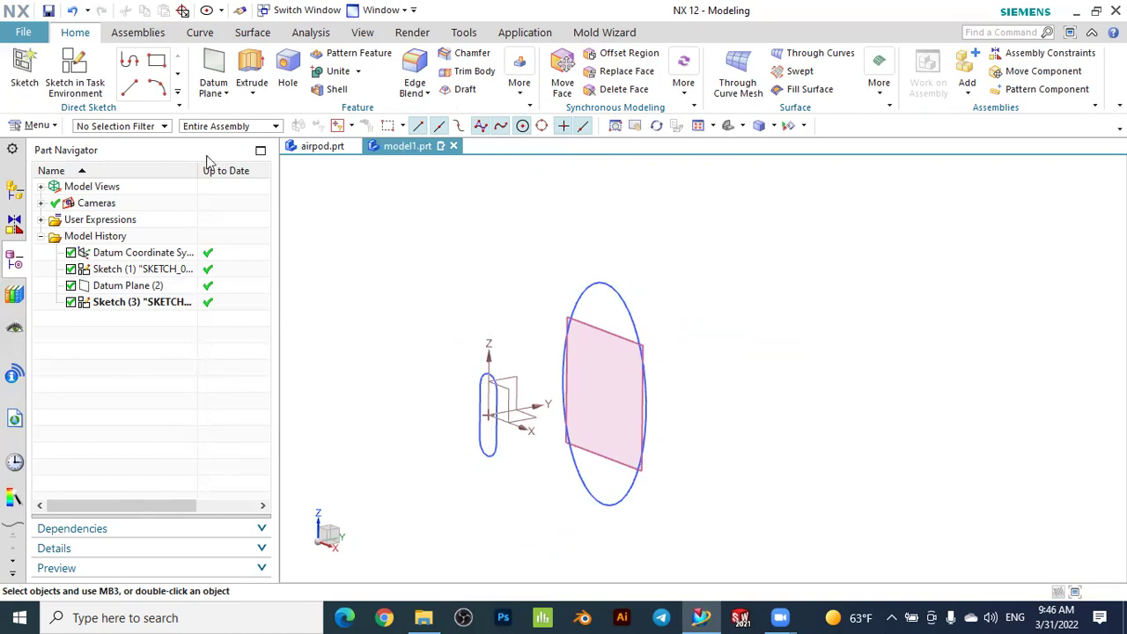
left_click(25, 64)
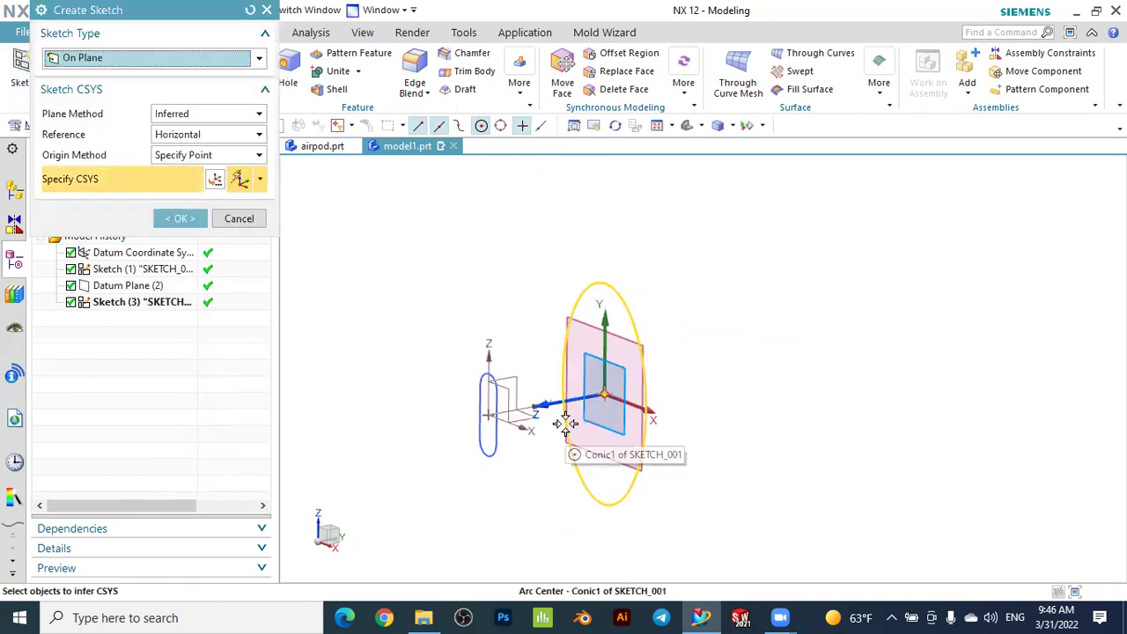
scroll(550, 420, "down", 1)
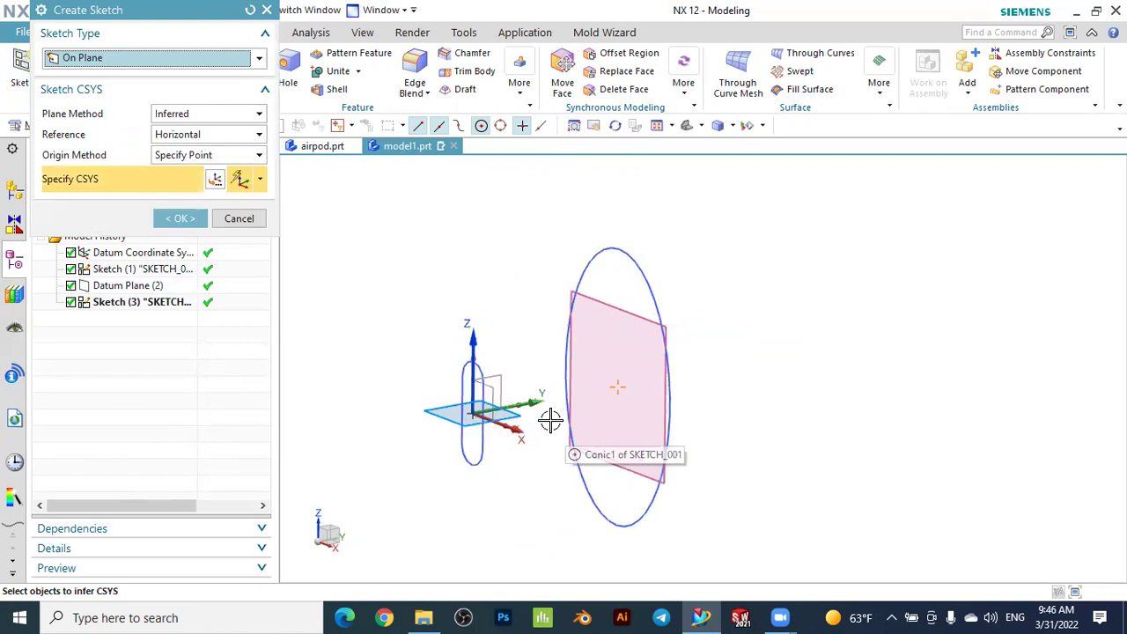
left_click(499, 374)
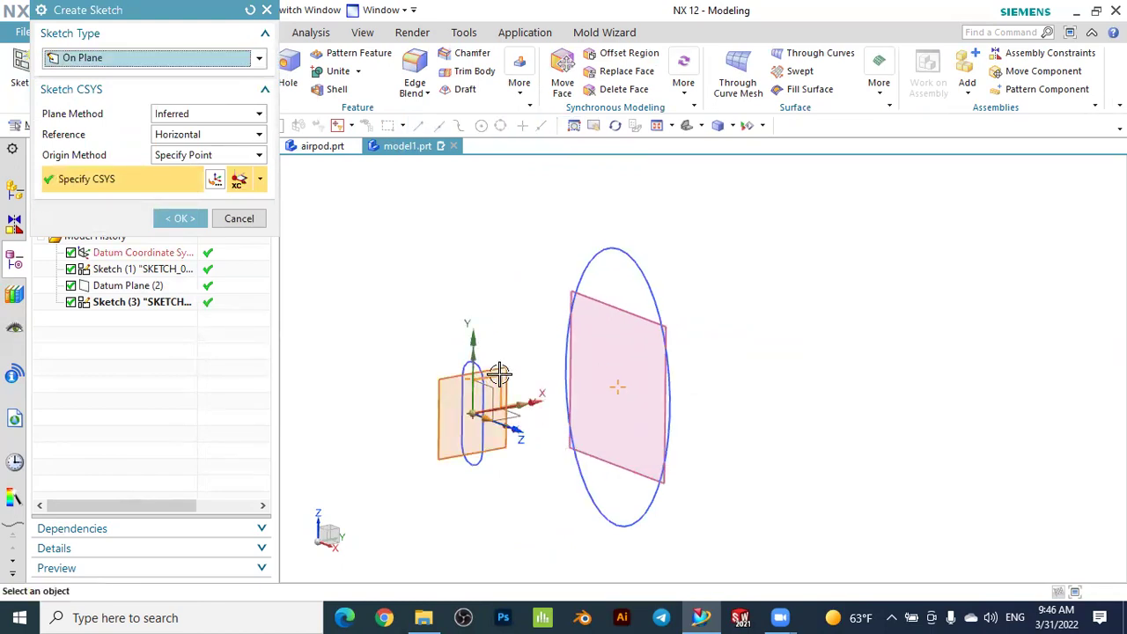
left_click(181, 218)
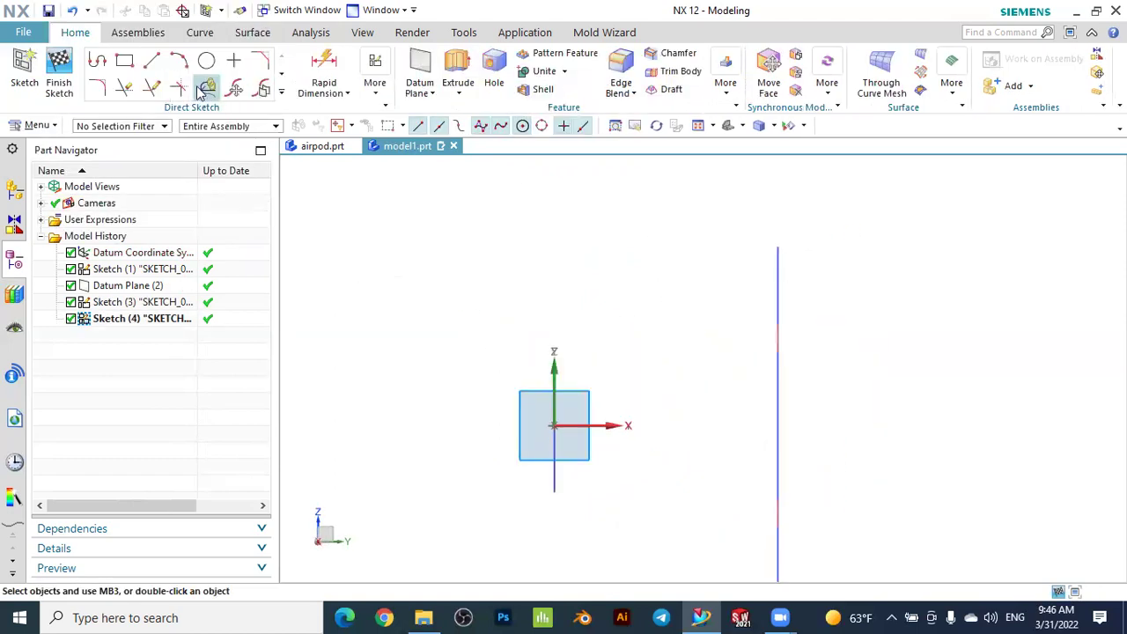
Sketch a three-point arc of about 8.3 mm radius from above the slot to near the ellipse's upper end
left_click(180, 65)
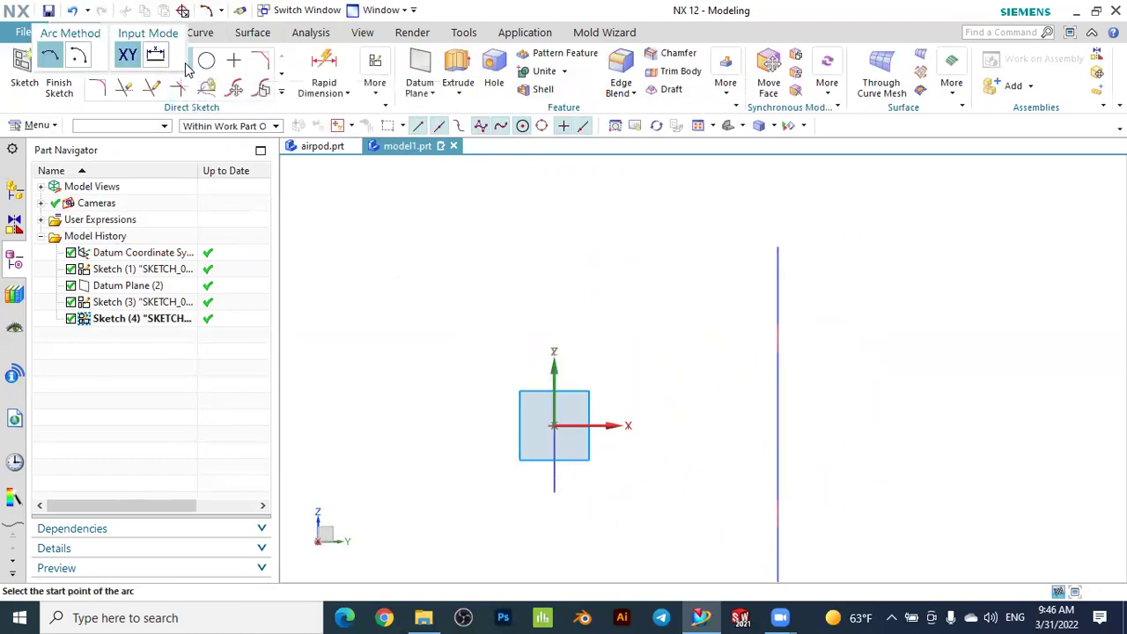
left_click(558, 325)
left_click(761, 235)
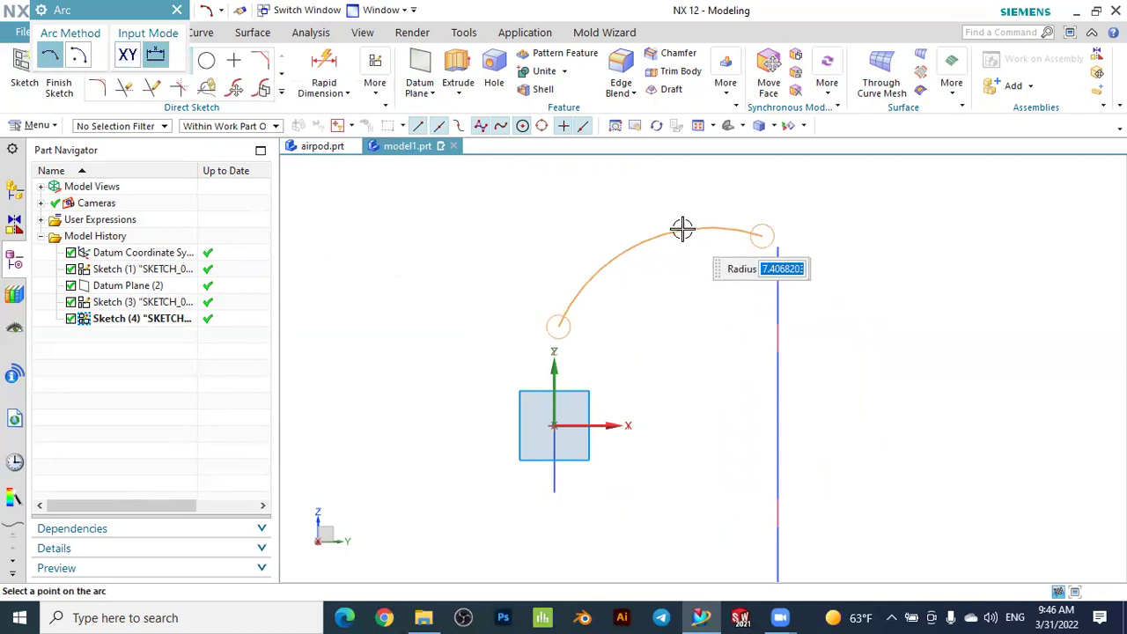
left_click(663, 235)
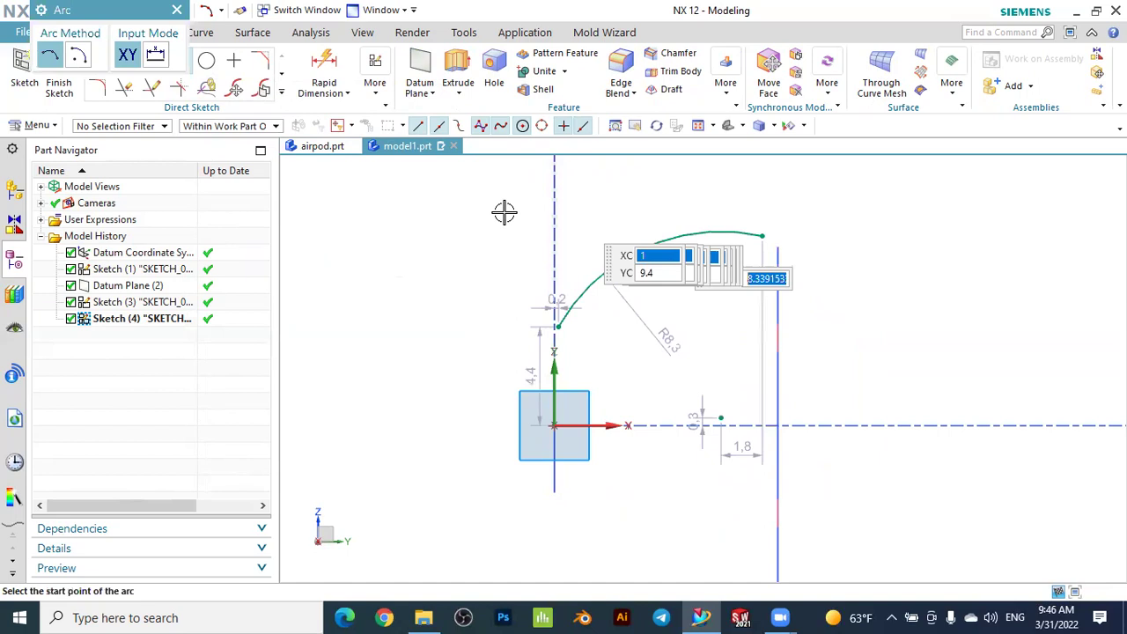
left_click(176, 10)
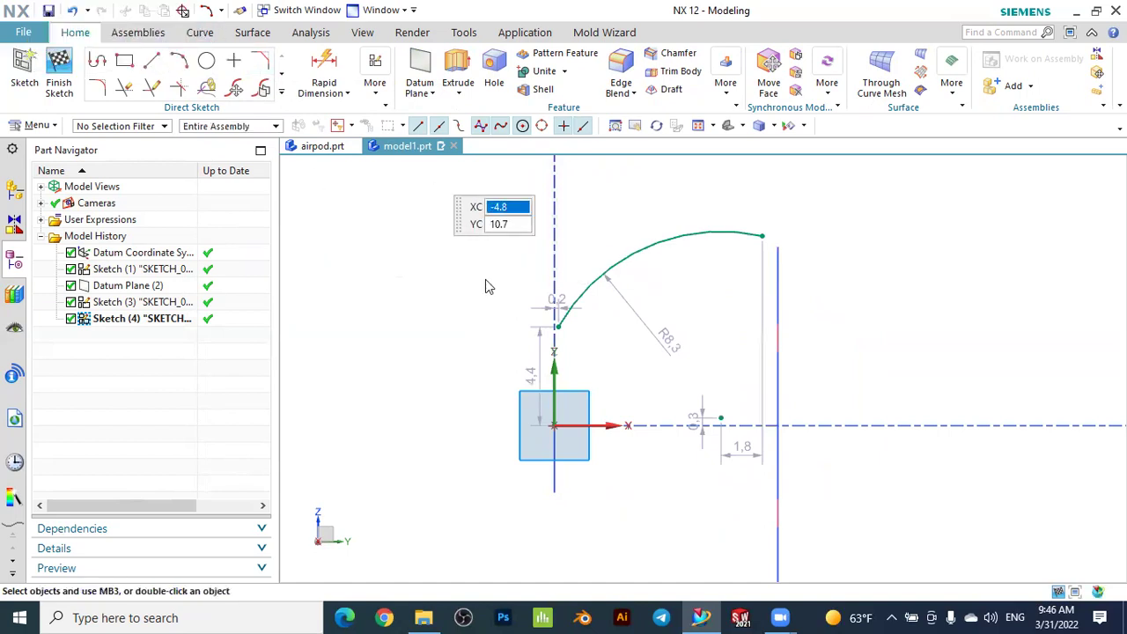
Create an intersection point where the slot's upper arc crosses the sketch plane
mouse_move(485, 276)
middle_mouse_down()
mouse_move(440, 273)
mouse_move(478, 296)
middle_mouse_up()
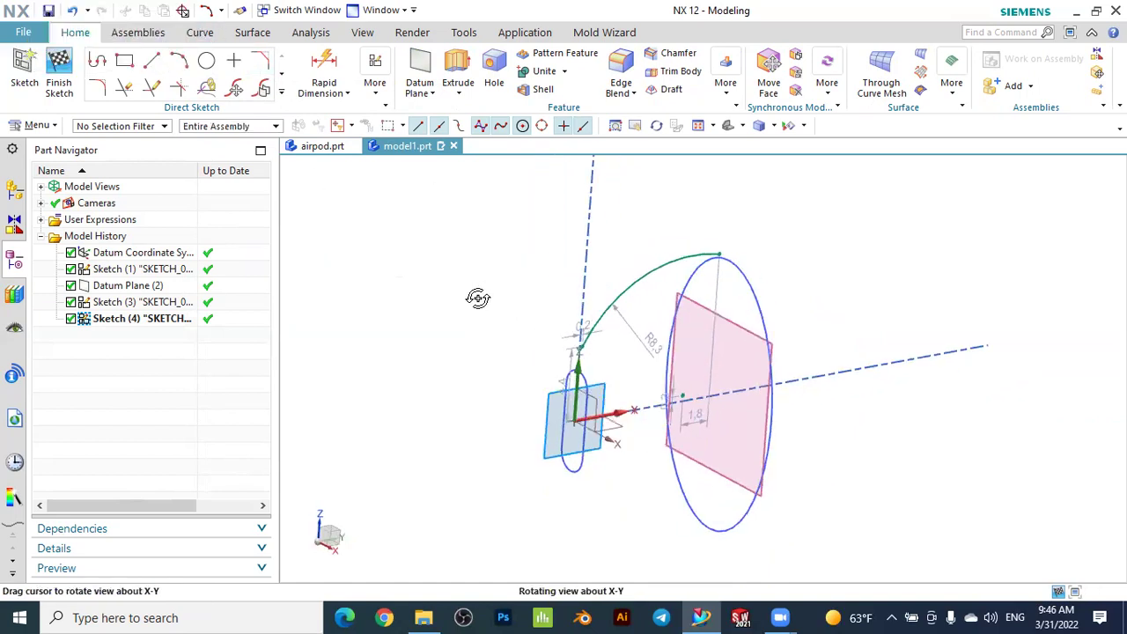
middle_click_drag(616, 314, 667, 294)
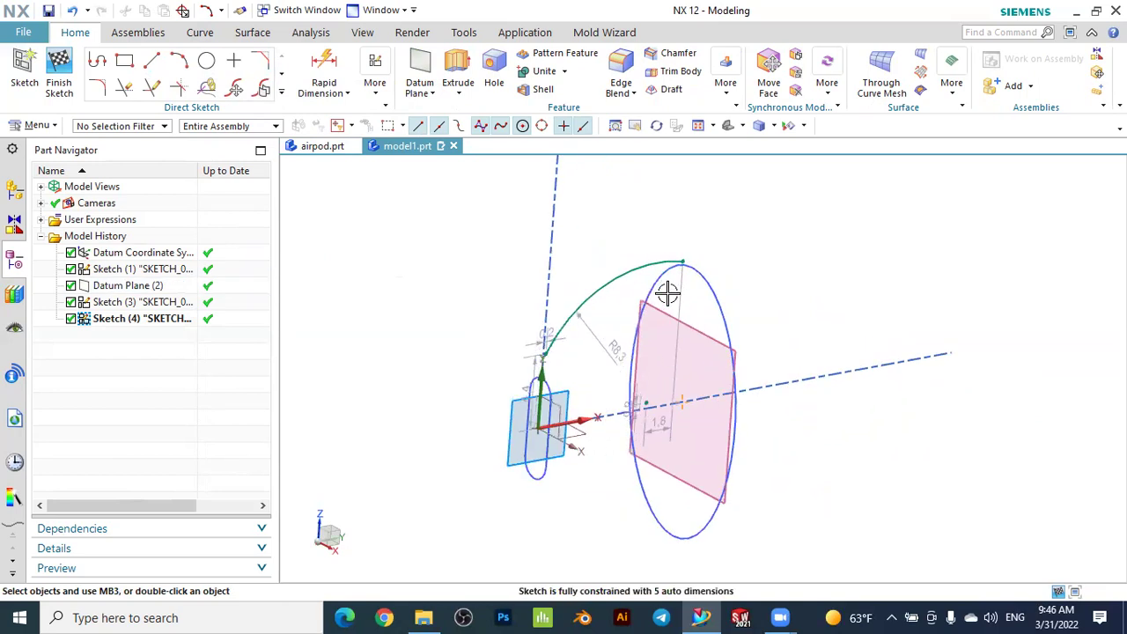
left_click(282, 93)
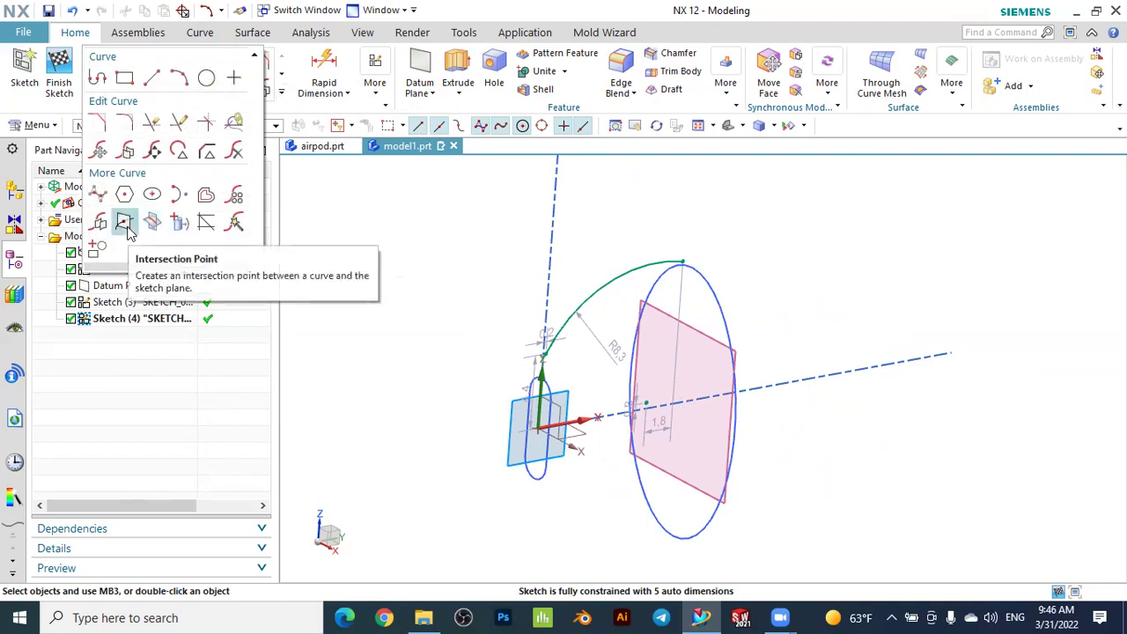
left_click(124, 222)
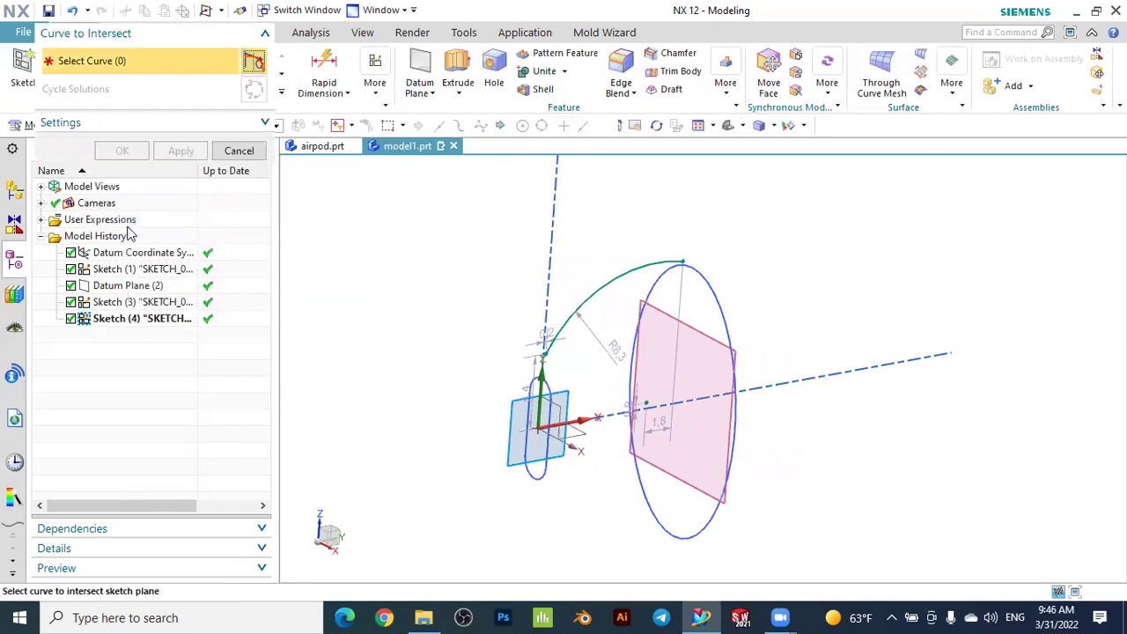
scroll(551, 394, "up", 3)
scroll(502, 352, "up", 2)
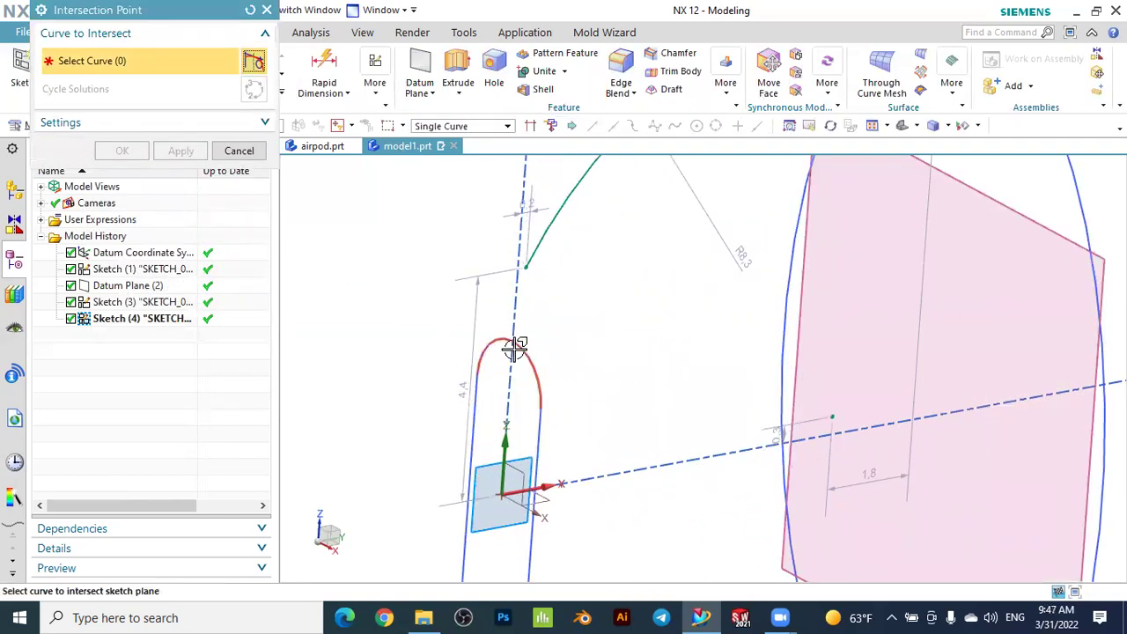
scroll(573, 347, "down", 3)
scroll(728, 225, "down", 2)
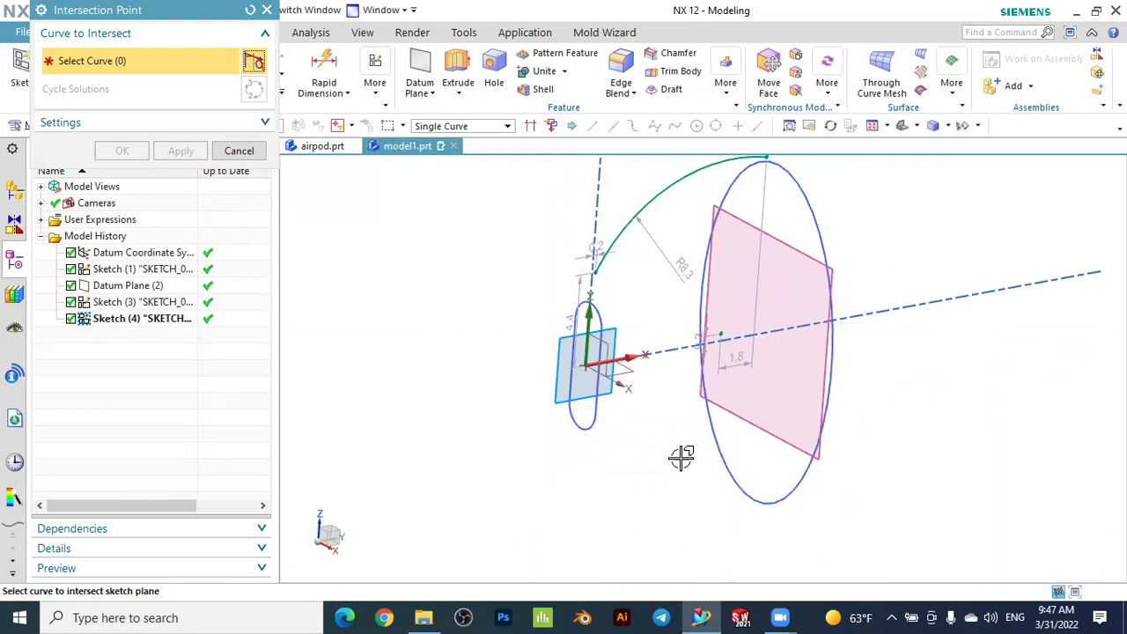
scroll(646, 264, "down", 2)
scroll(647, 254, "up", 2)
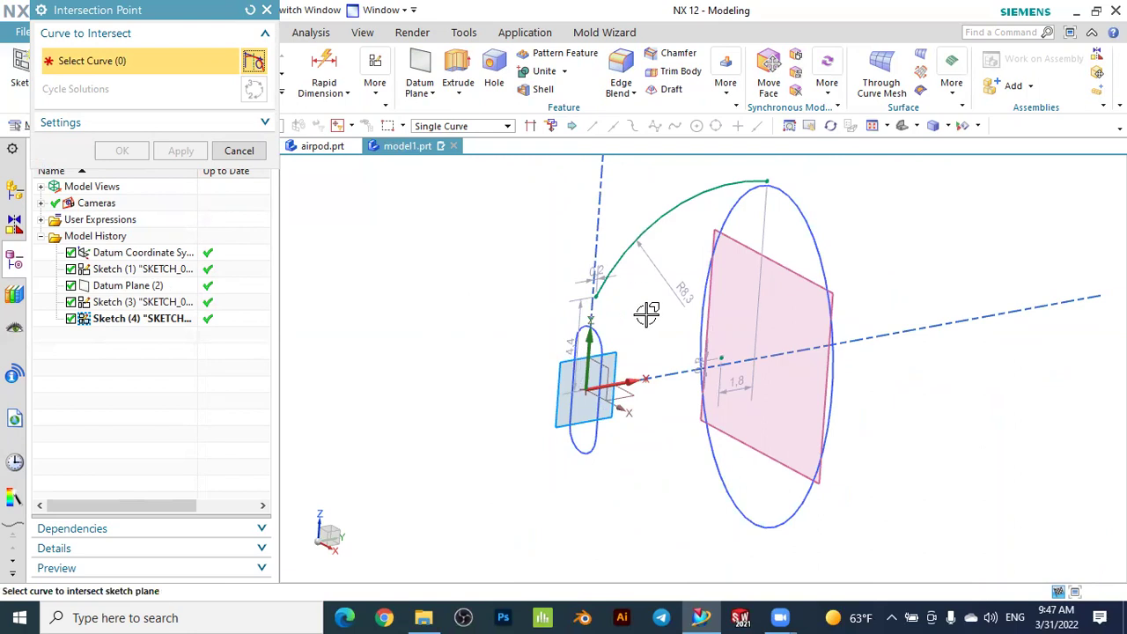
scroll(660, 331, "up", 5)
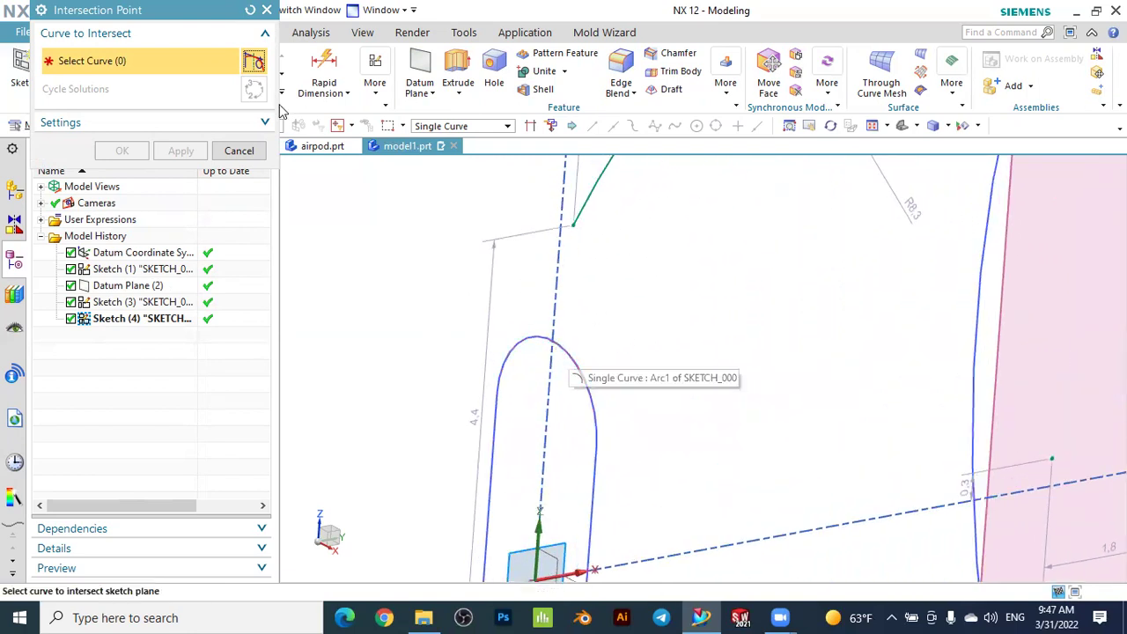
left_click(576, 350)
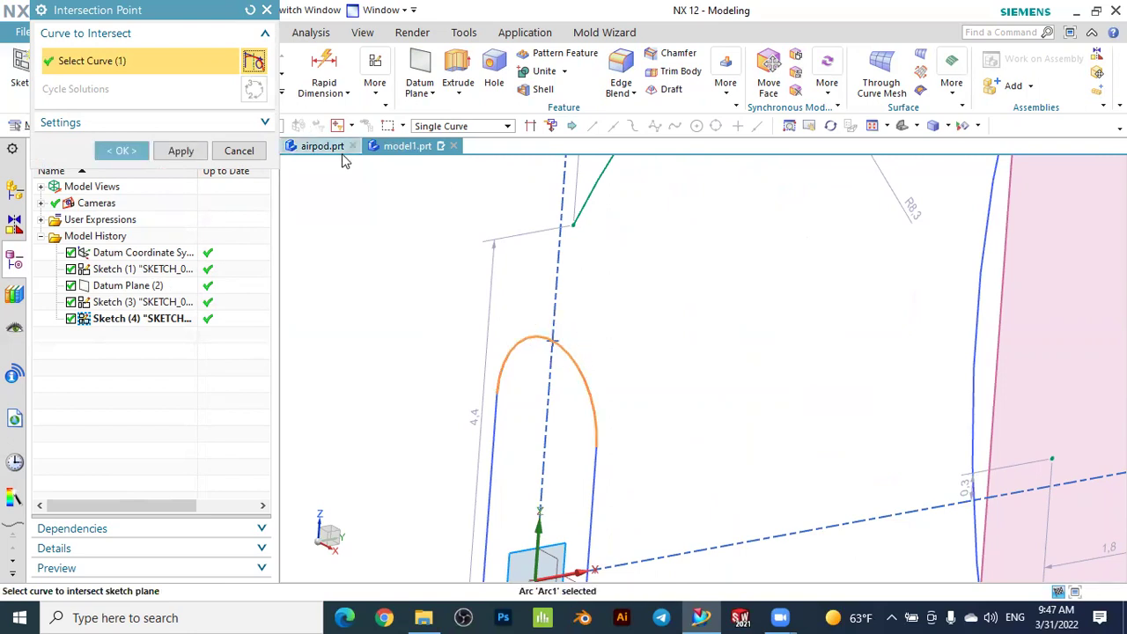
left_click(180, 150)
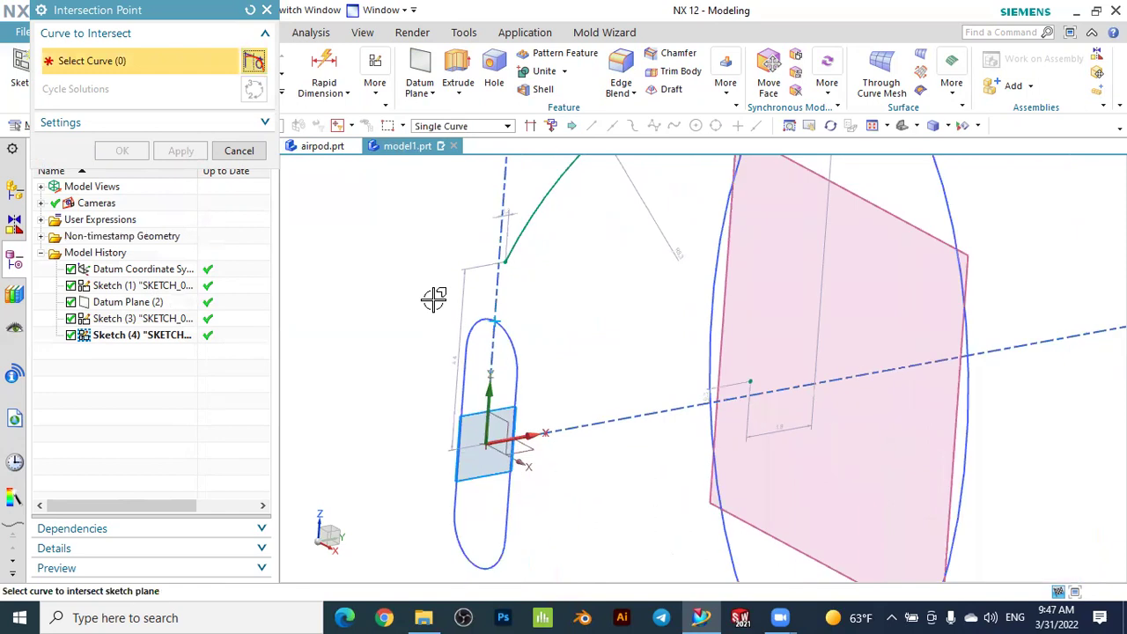
Add intersection points at the ellipse's upper and lower crossings with the sketch plane, cycling to the alternate solution for the lower one
left_click(527, 227)
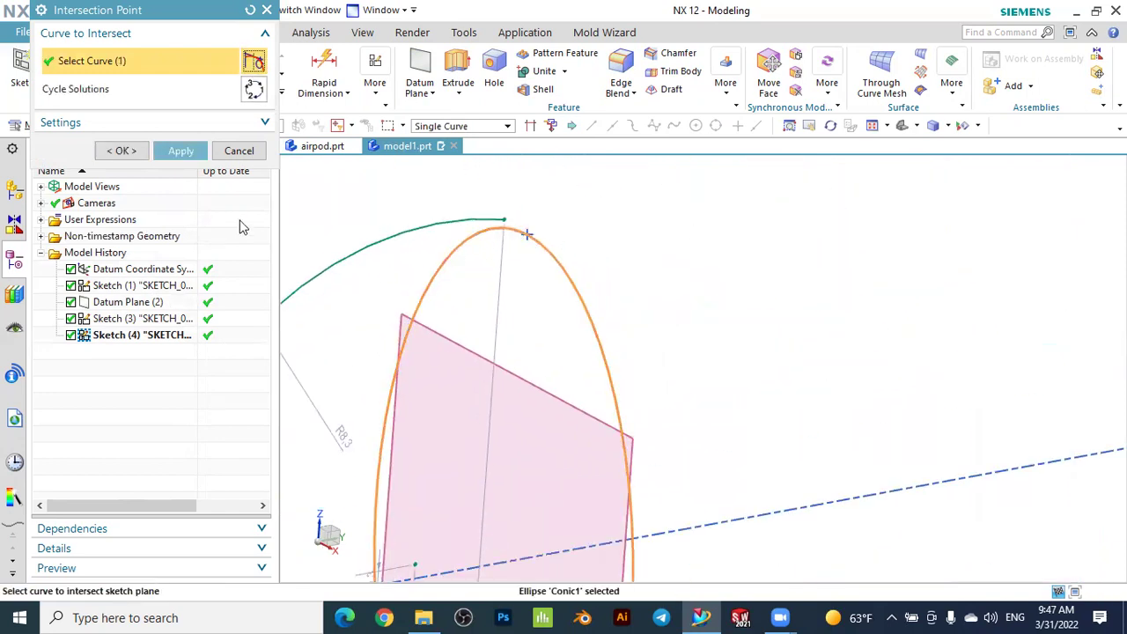
left_click(181, 151)
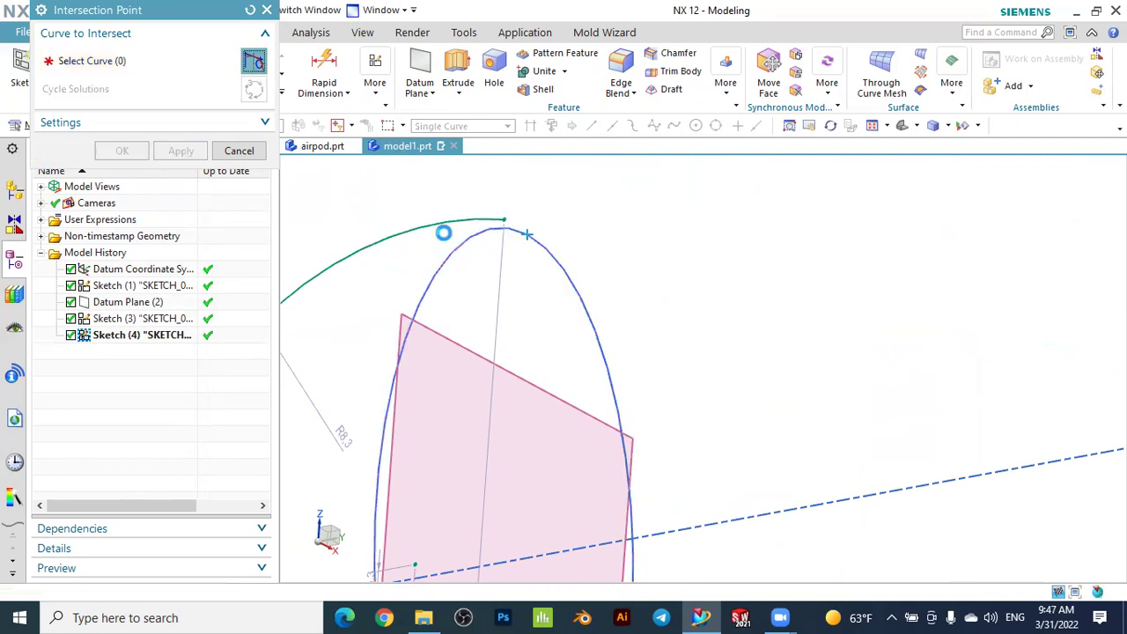
scroll(460, 442, "up", 4)
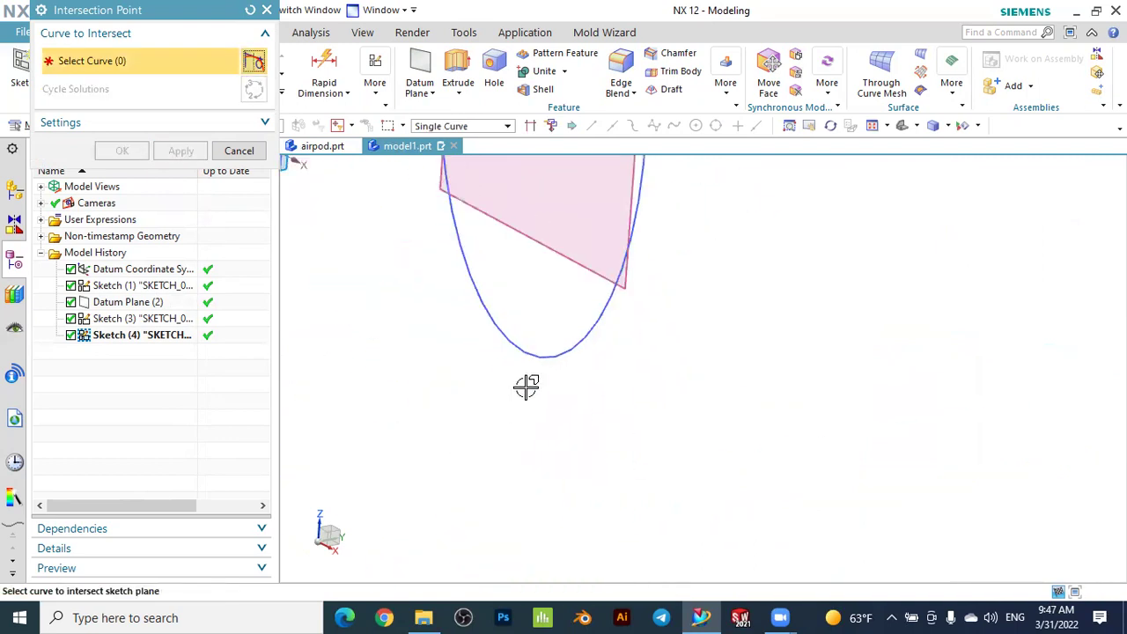
left_click(535, 359)
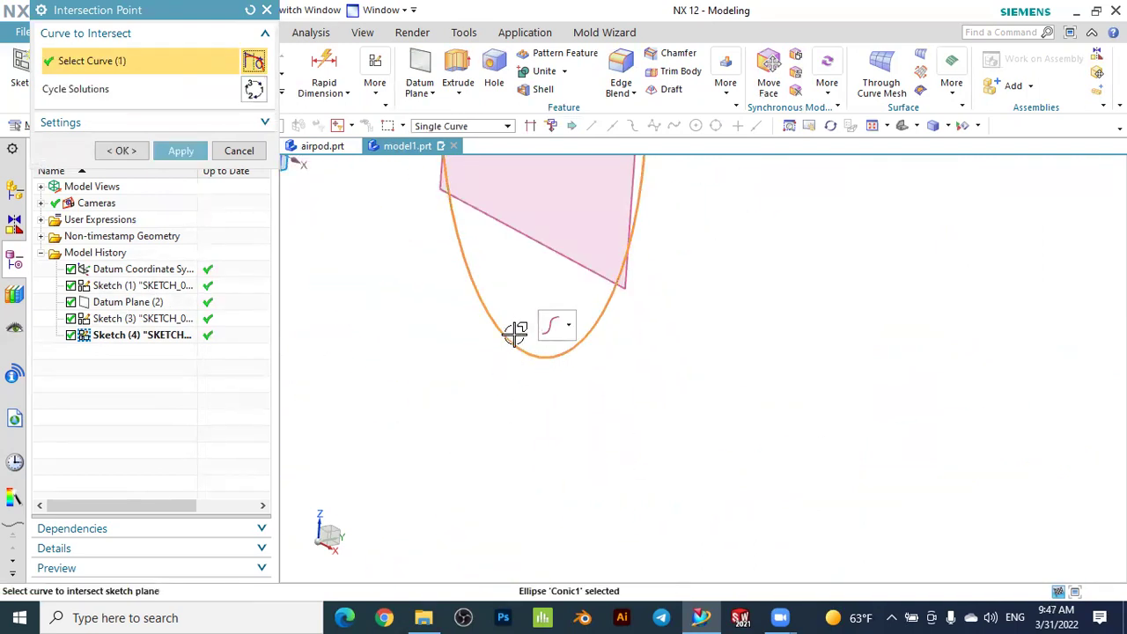
left_click(252, 90)
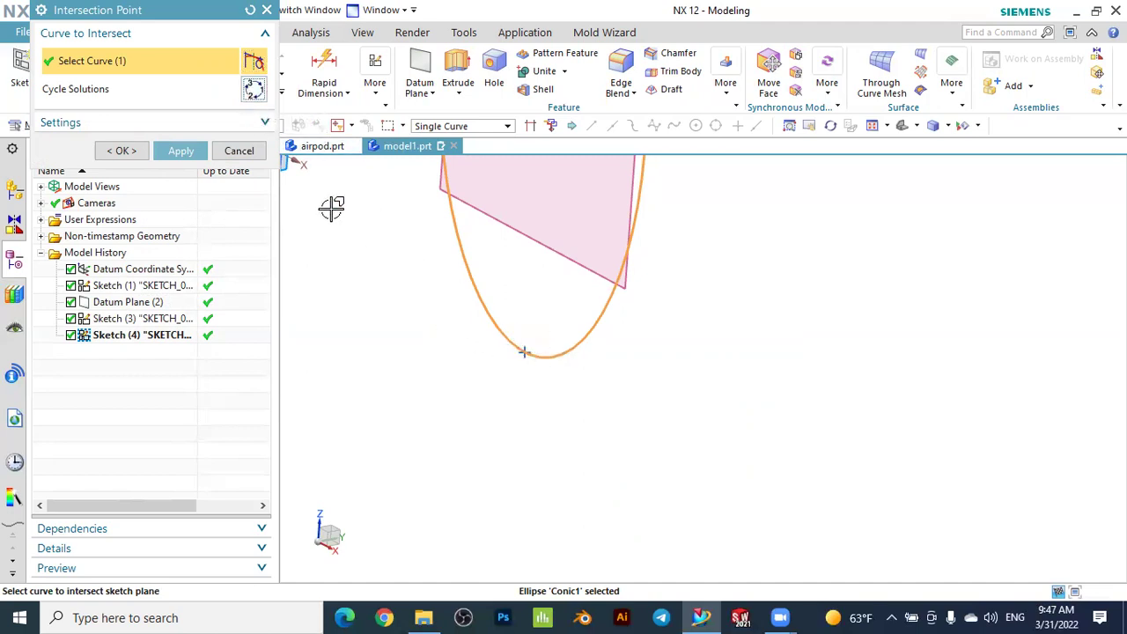
left_click(176, 150)
Add an intersection point where the slot's lower arc crosses the sketch plane and finish the Intersection Point command
mouse_move(645, 326)
middle_mouse_down()
mouse_move(484, 272)
mouse_move(496, 308)
mouse_move(484, 307)
middle_mouse_up()
left_click(491, 310)
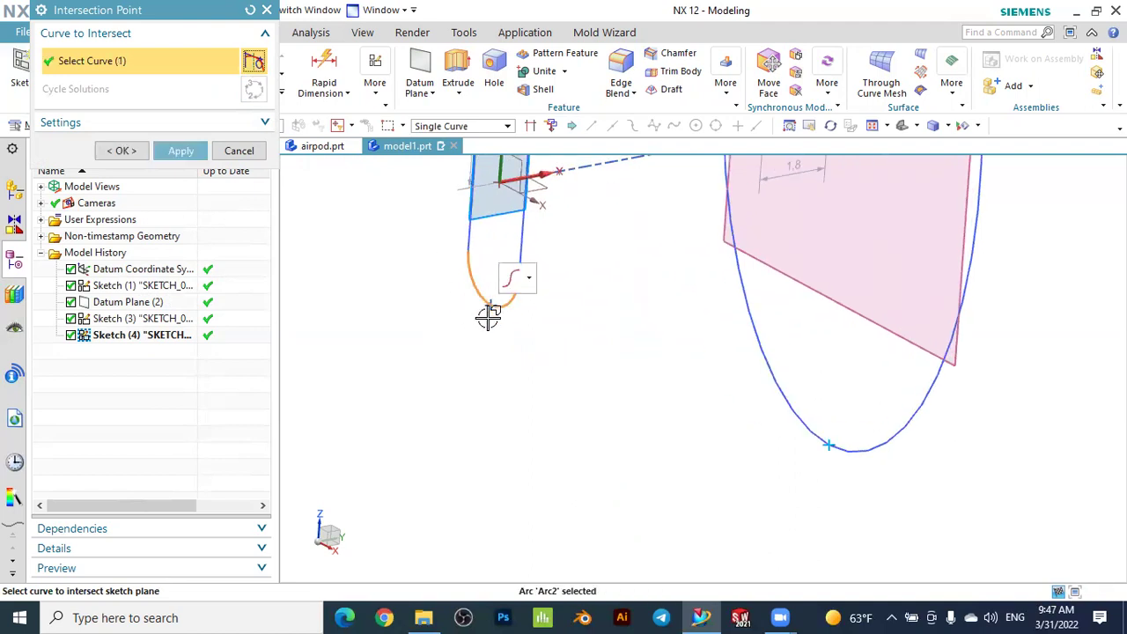
left_click(170, 151)
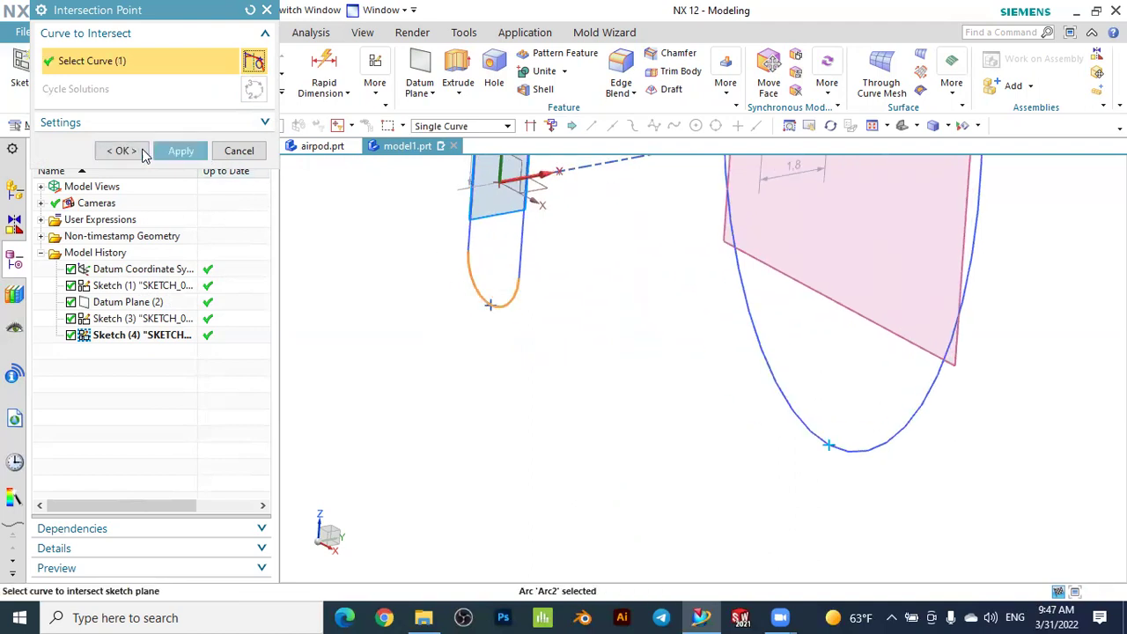
left_click(141, 154)
Apply a coincident constraint between the intersection point on the slot's upper arc and the sketched arc's nearby endpoint
mouse_move(467, 319)
middle_mouse_down()
mouse_move(523, 360)
mouse_move(600, 217)
middle_mouse_up()
scroll(599, 217, "up", 5)
scroll(541, 270, "down", 5)
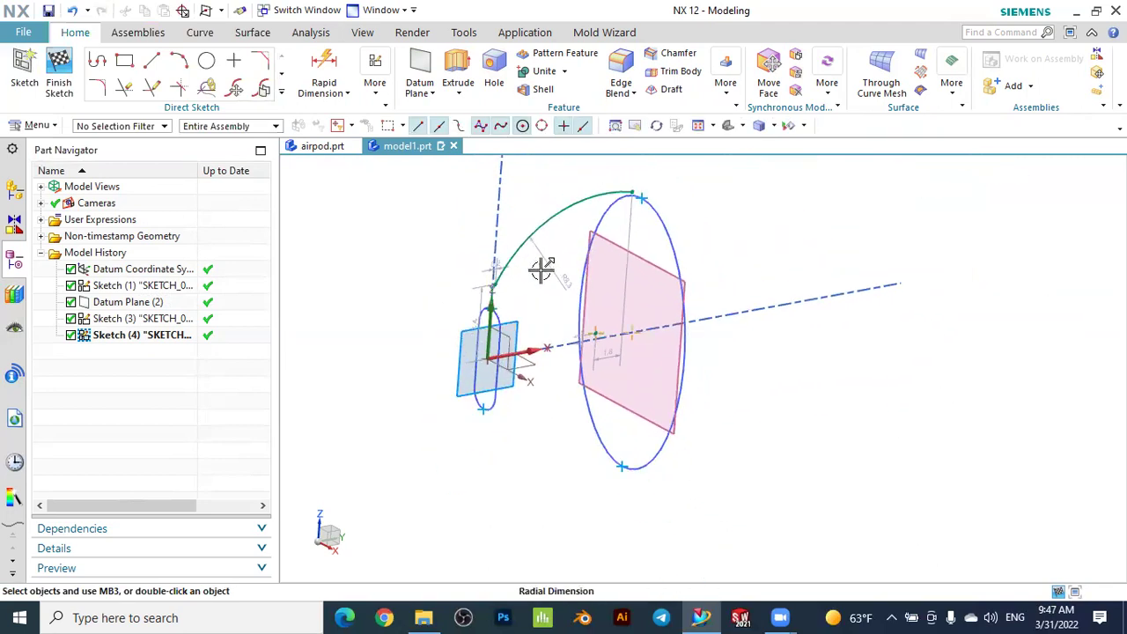
scroll(581, 202, "up", 2)
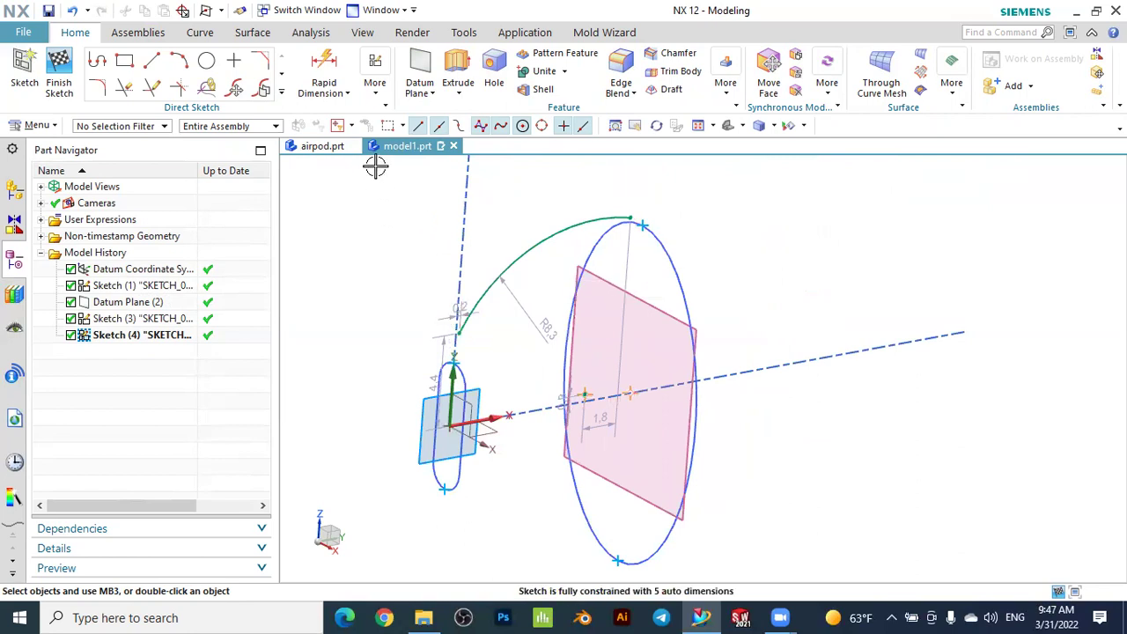
left_click(376, 94)
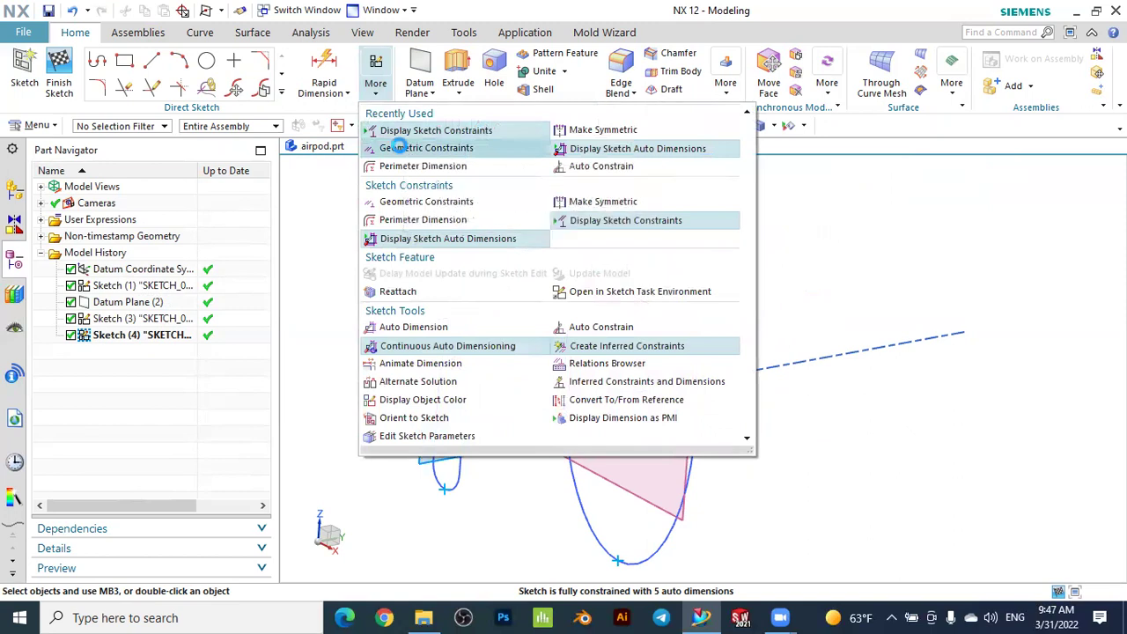
left_click(396, 148)
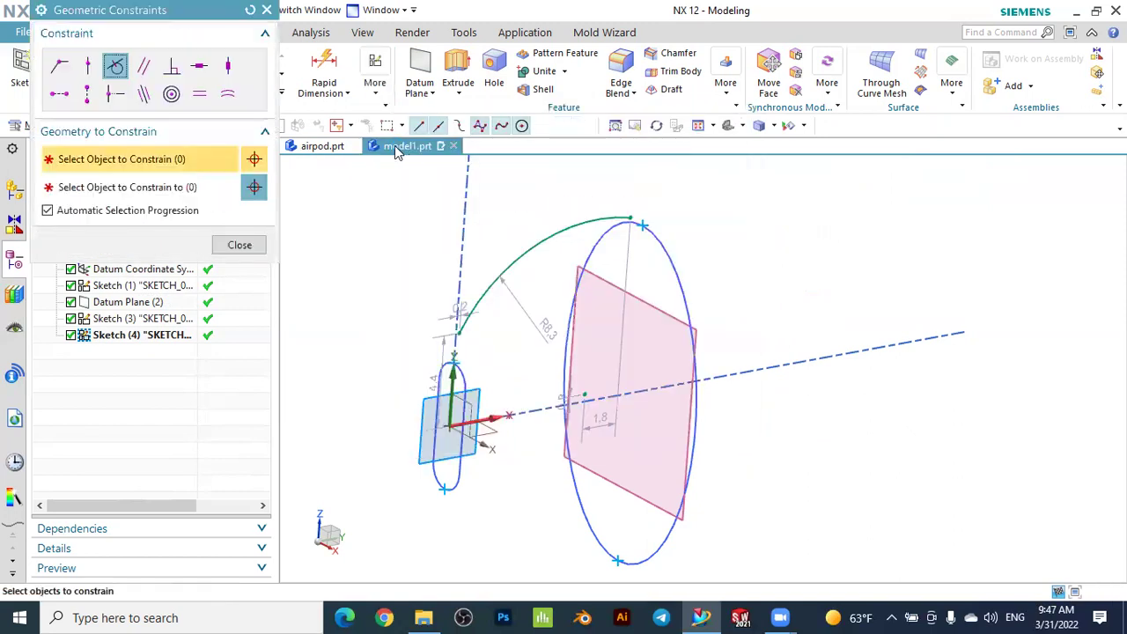
left_click(60, 69)
scroll(458, 359, "up", 5)
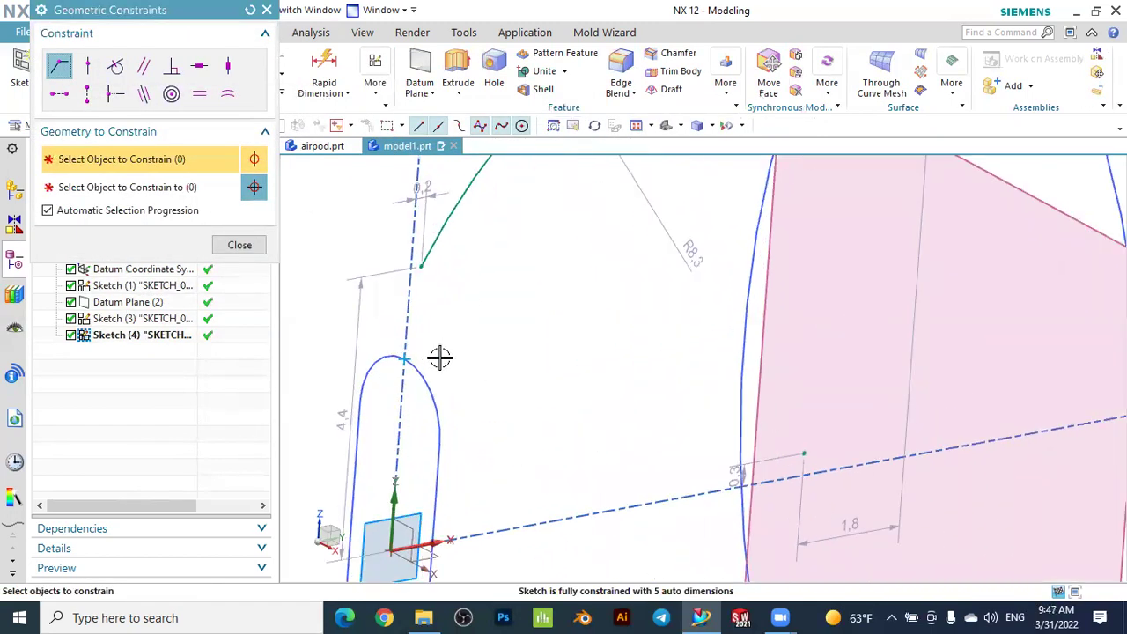
scroll(440, 357, "up", 2)
right_click(395, 353)
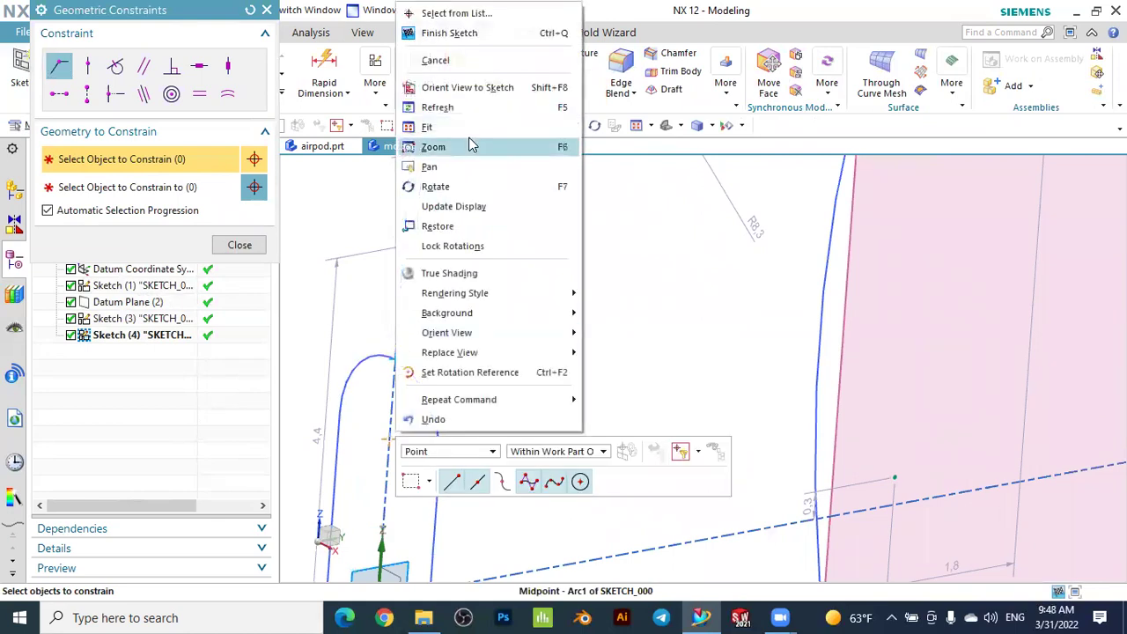
left_click(447, 19)
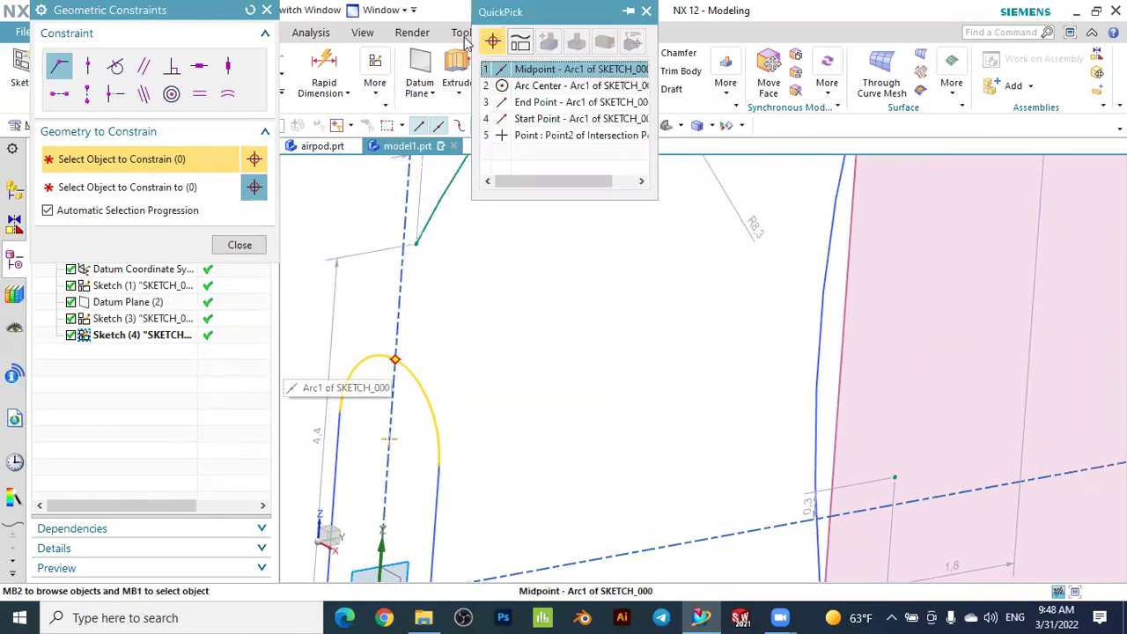
left_click(534, 140)
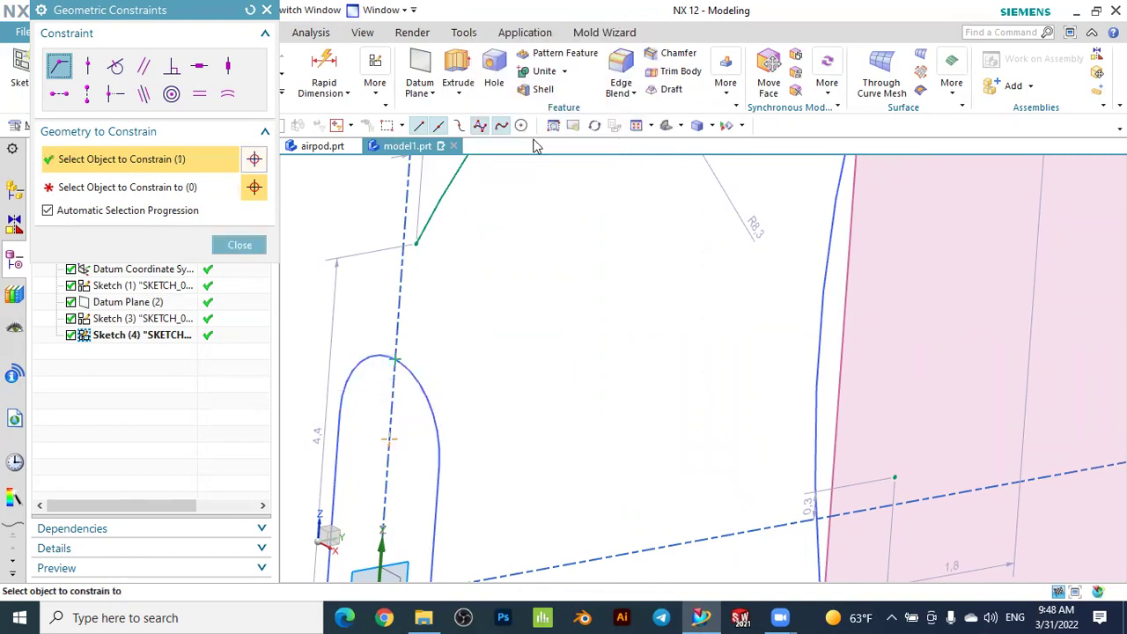
left_click(421, 244)
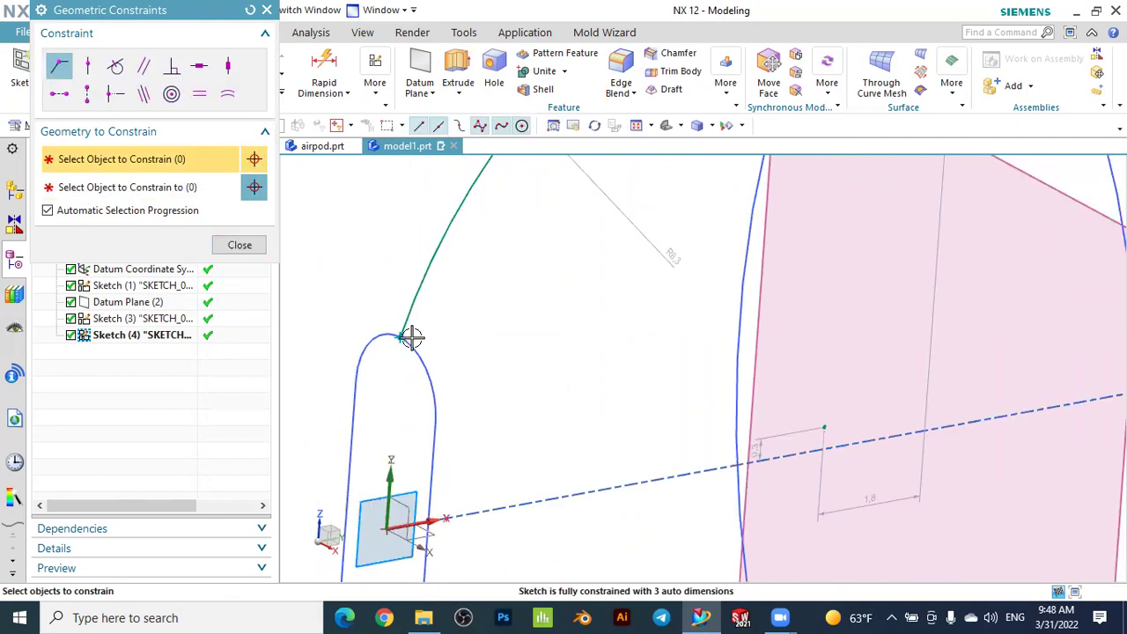
Make the upper arc's free endpoint coincident with the intersection point on the ellipse's upper crossing and close Geometric Constraints
scroll(396, 341, "down", 4)
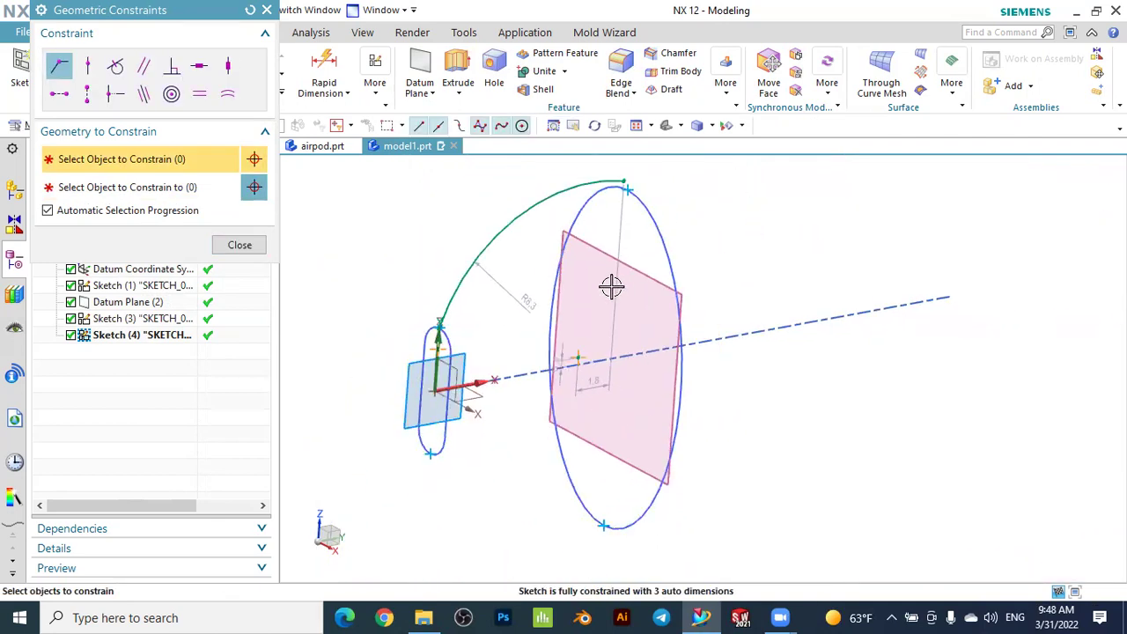
scroll(654, 194, "up", 5)
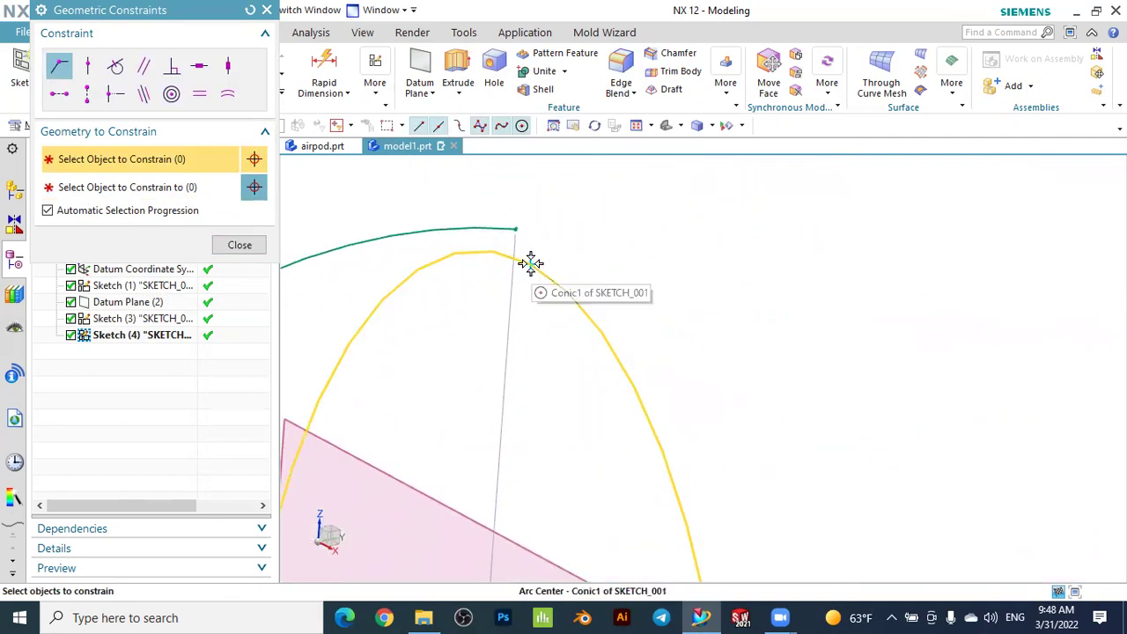
right_click(530, 263)
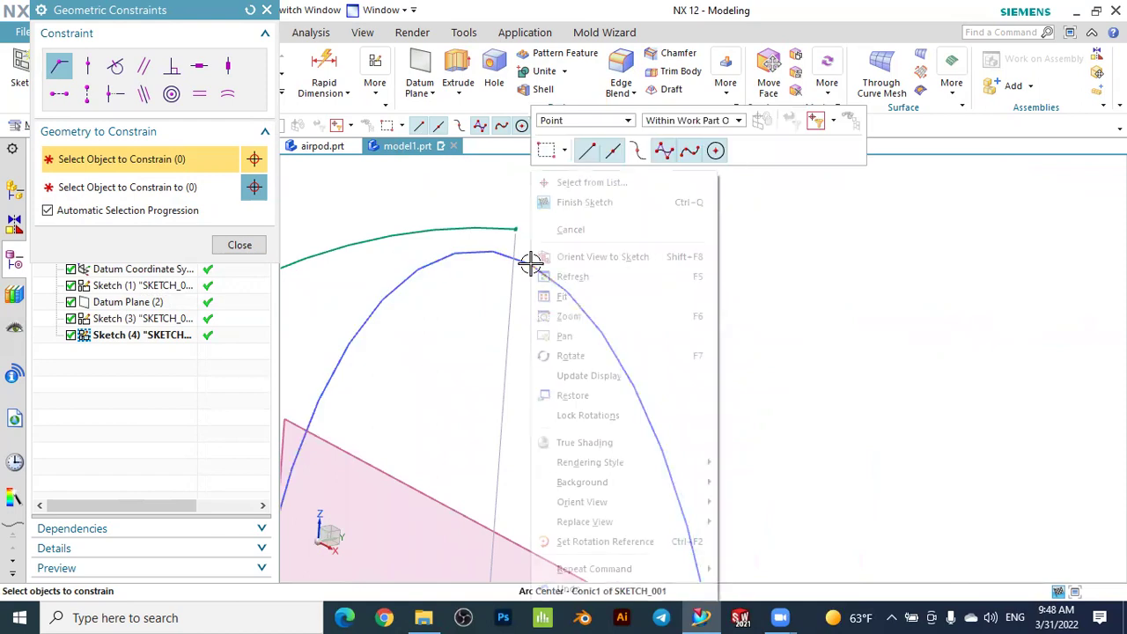
left_click(601, 185)
left_click(675, 212)
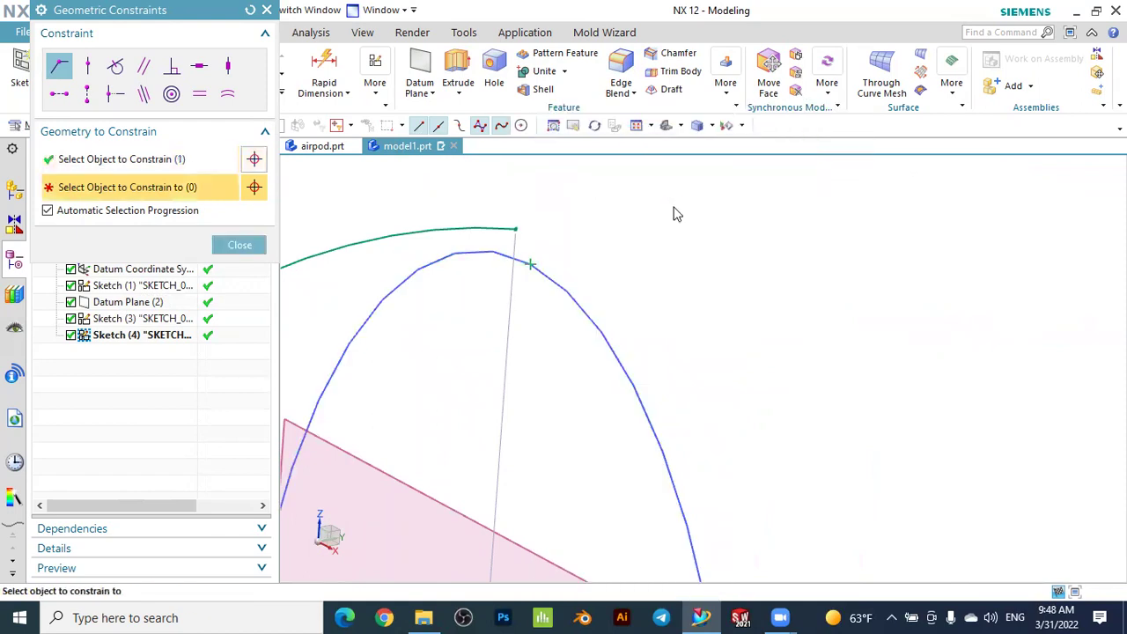
left_click(519, 227)
scroll(621, 234, "down", 3)
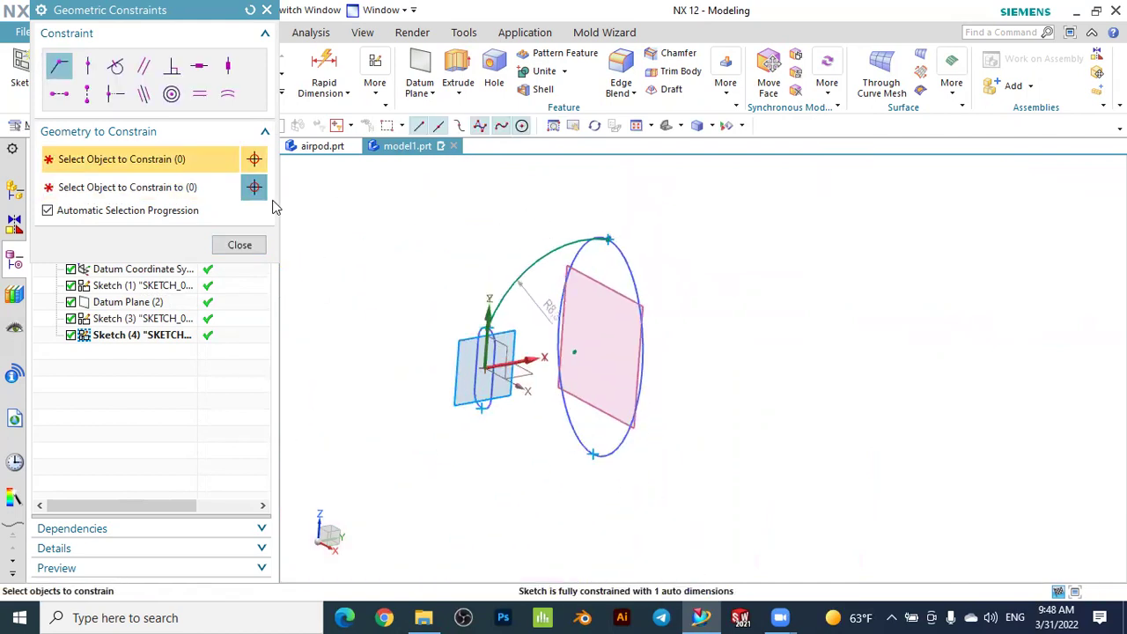
left_click(240, 245)
Set the upper guide arc's radius to 11 mm
scroll(515, 295, "up", 4)
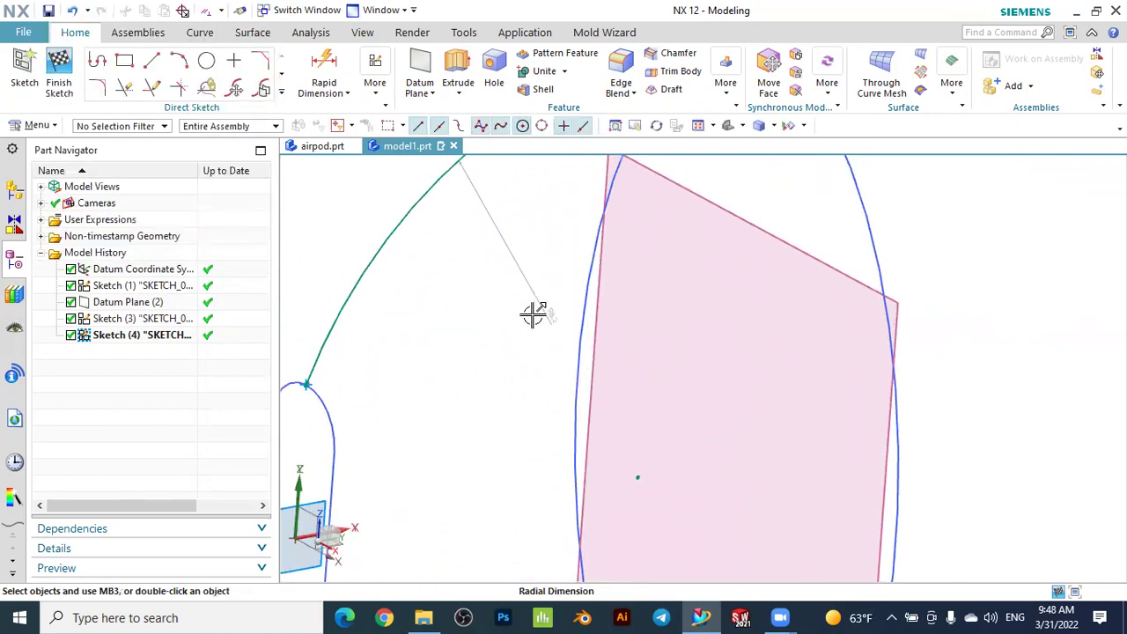
scroll(507, 350, "down", 1)
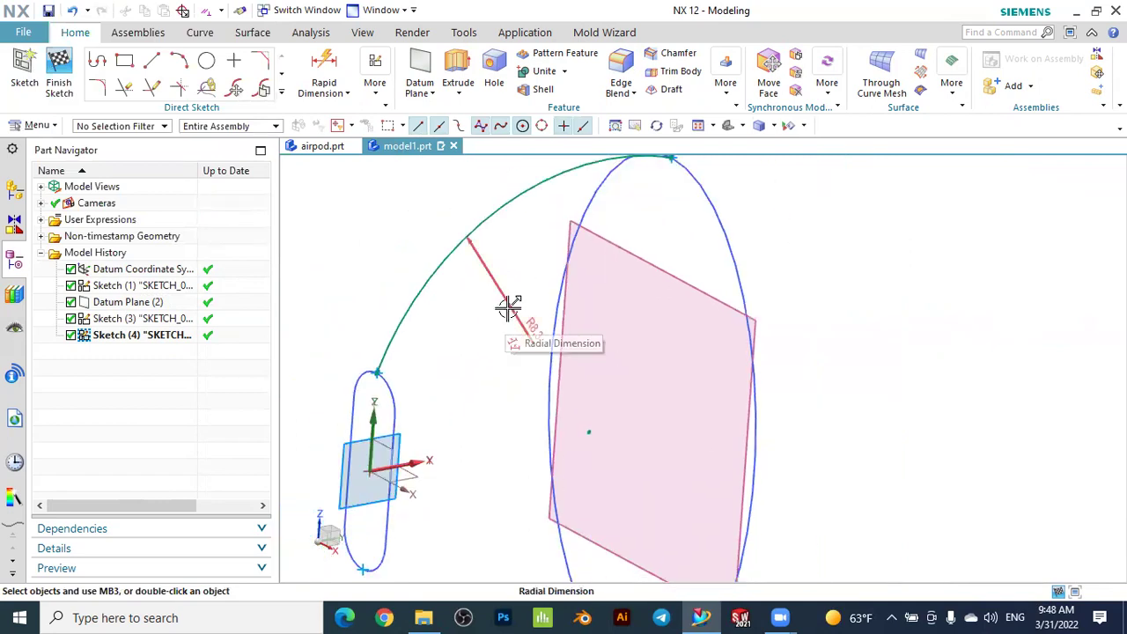
double_click(525, 327)
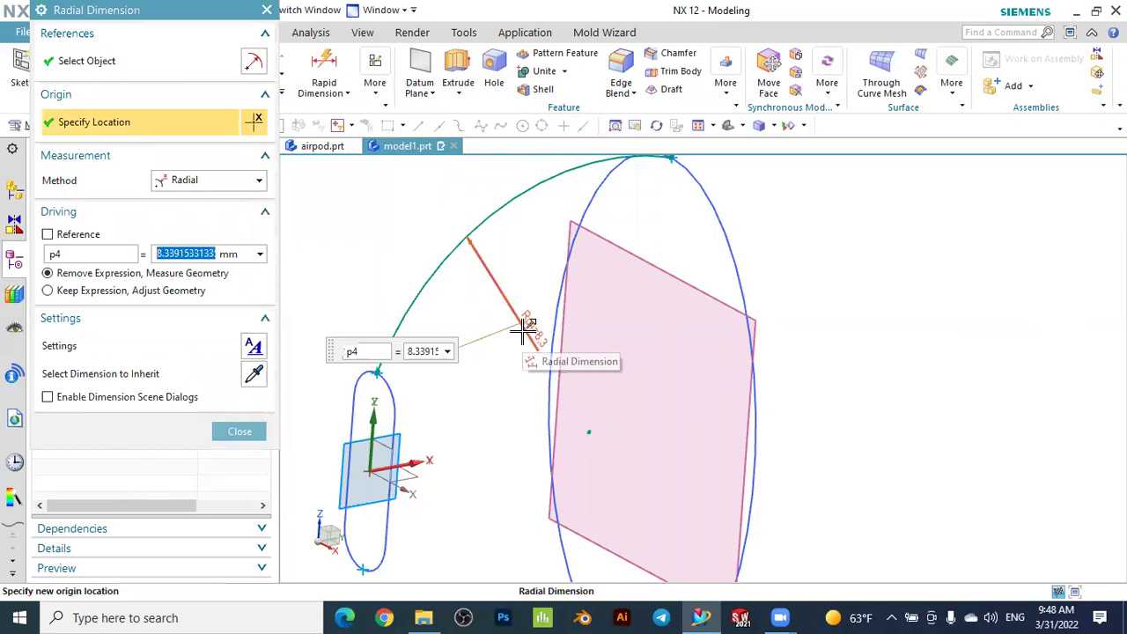
type("11")
key("Return")
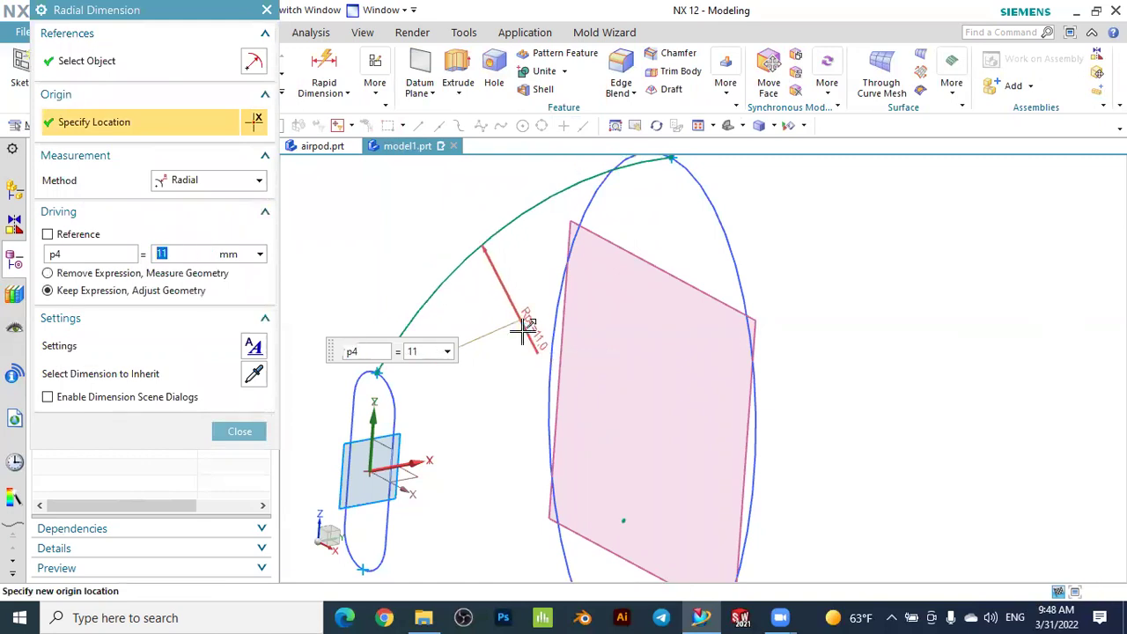
left_click(243, 432)
Sketch a three-point arc of about 10.8 mm radius below the profiles, running from under the slot to under the ellipse
middle_click_drag(461, 344, 782, 401)
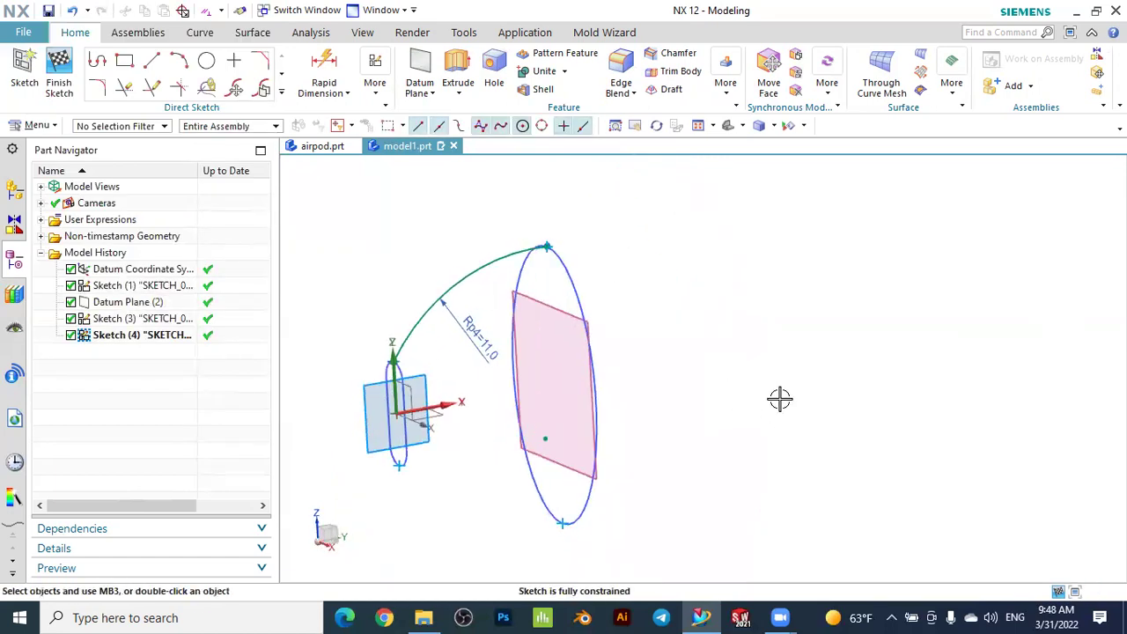
scroll(563, 534, "up", 1)
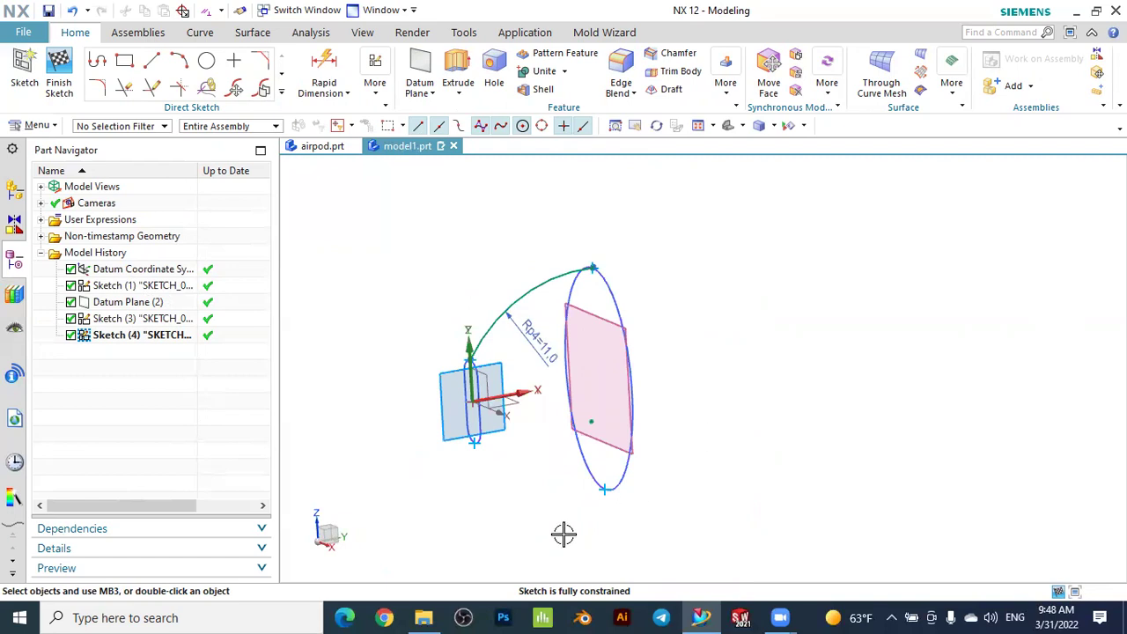
scroll(412, 423, "up", 1)
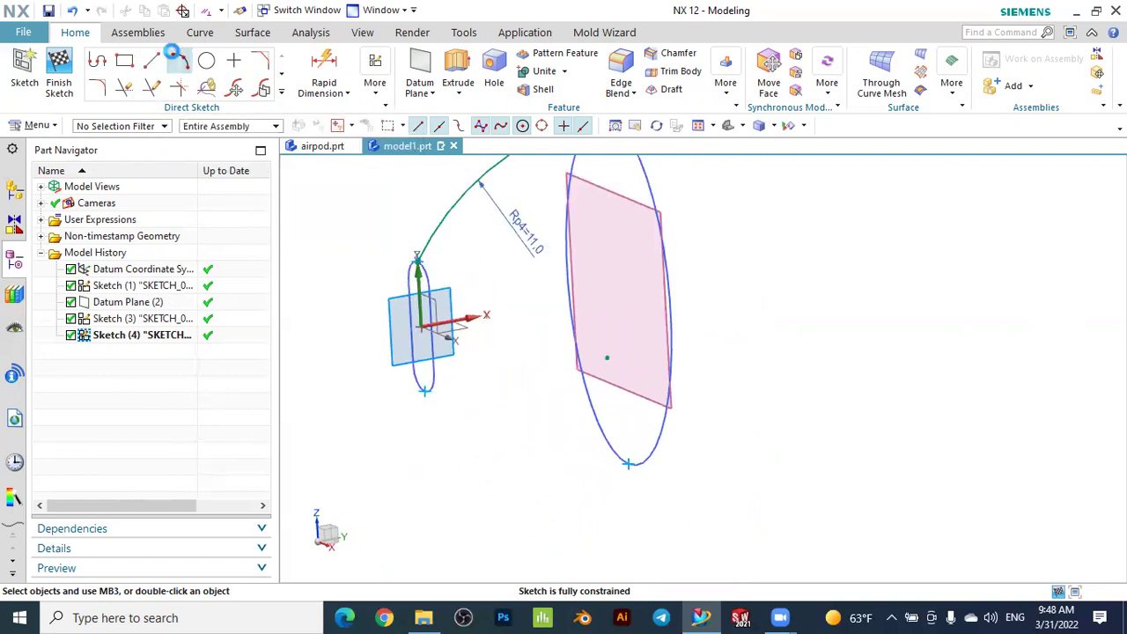
left_click(176, 59)
left_click(424, 413)
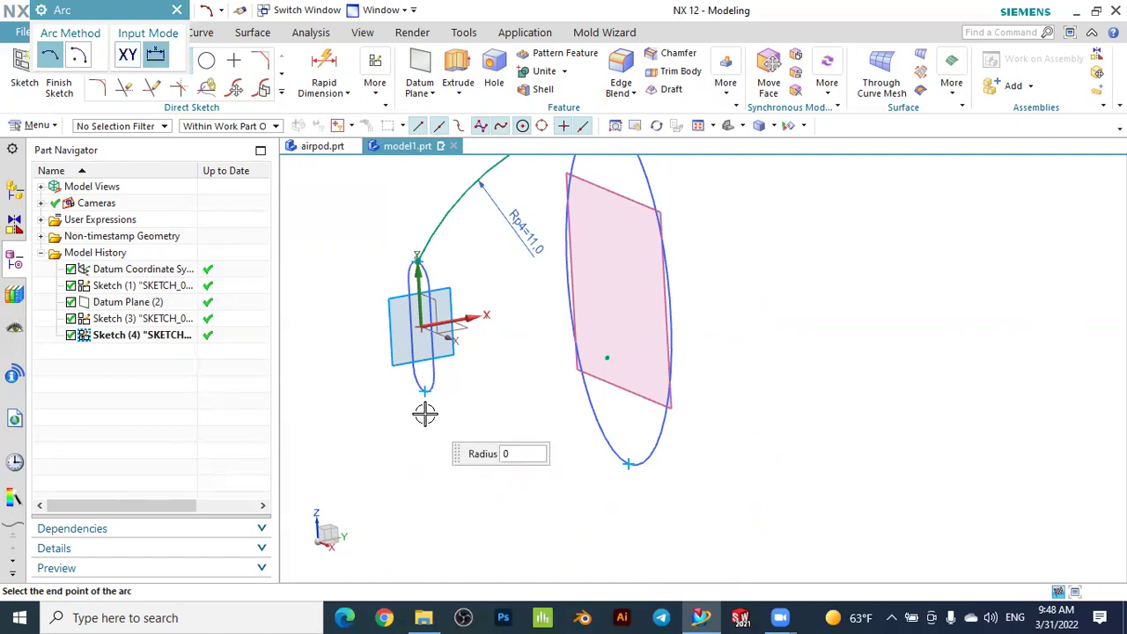
left_click(636, 498)
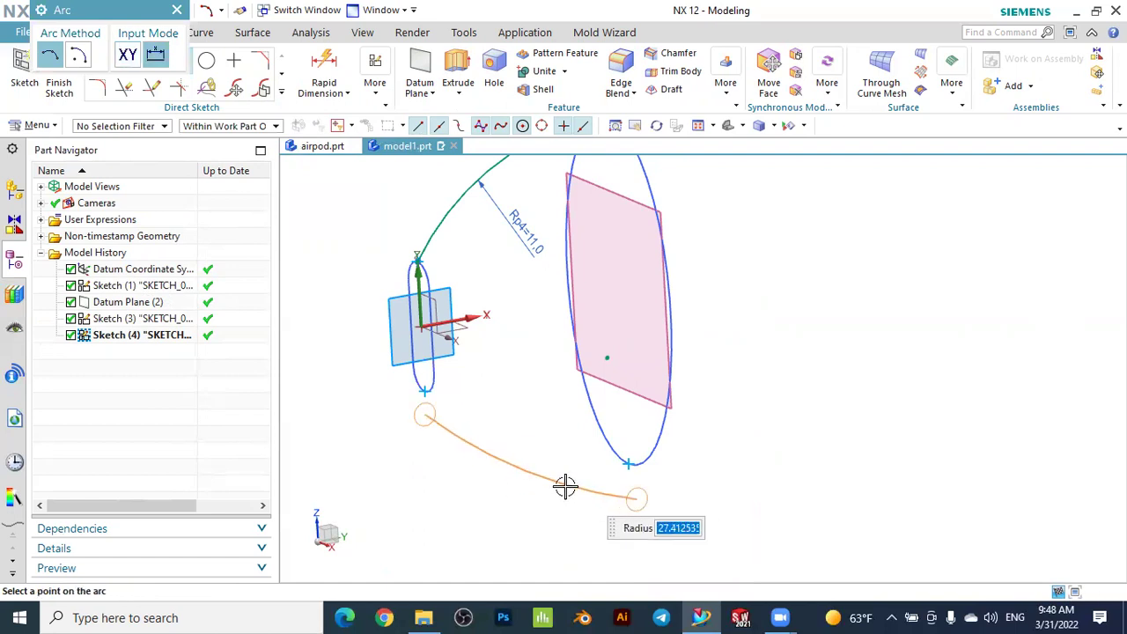
left_click(512, 491)
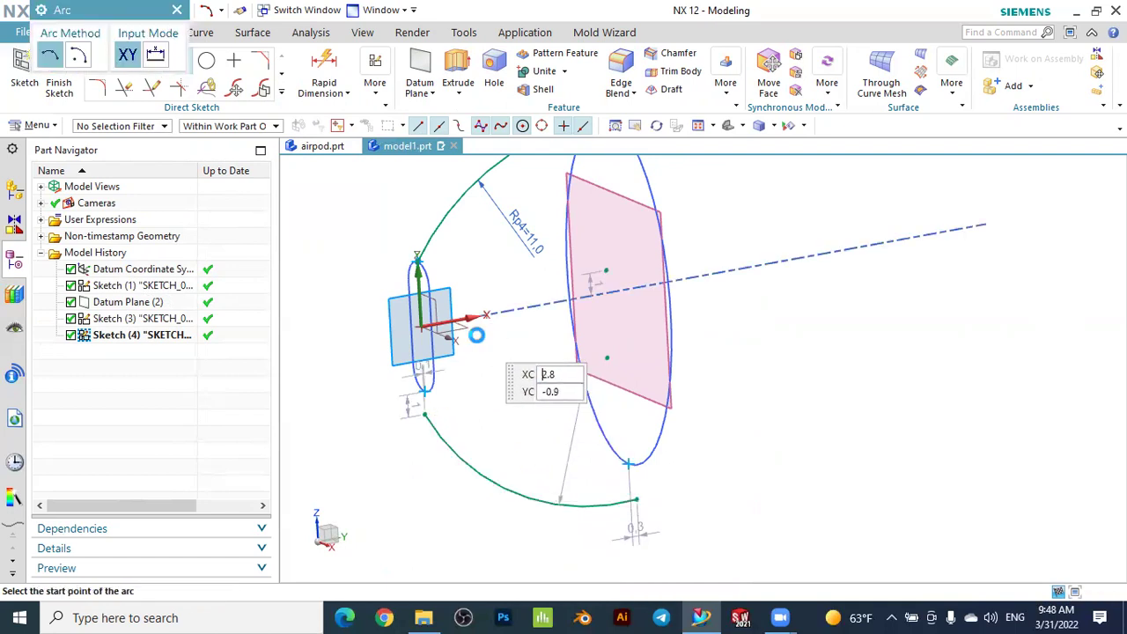
key("Escape")
Apply a coincident constraint between the intersection point on the slot's lower arc and the lower guide arc's nearby endpoint
left_click(375, 86)
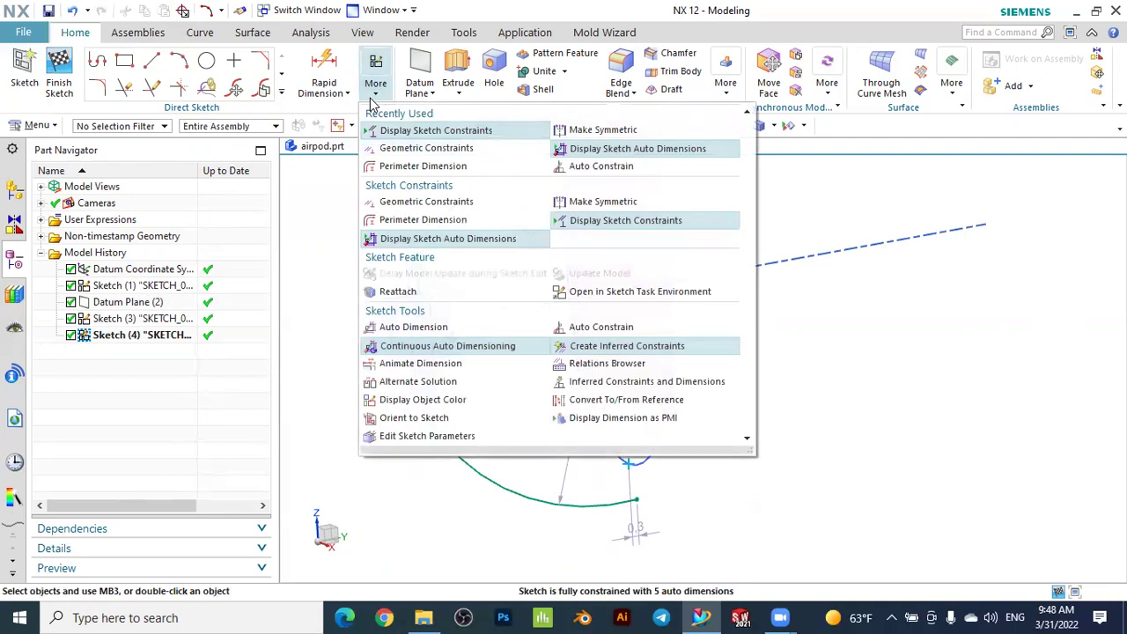
left_click(410, 148)
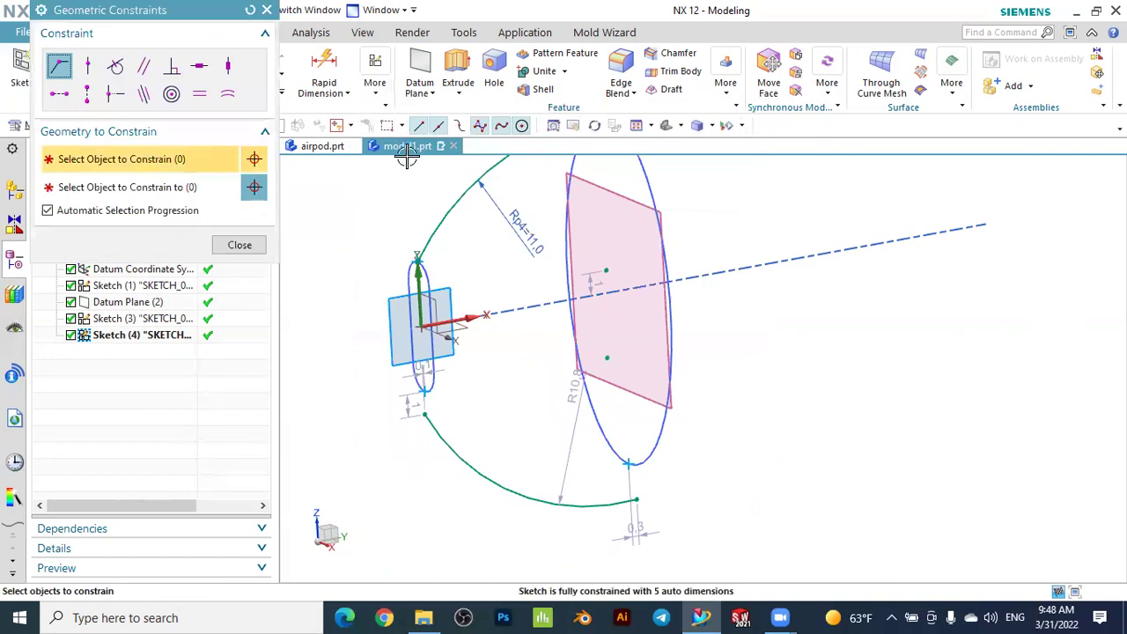
scroll(392, 416, "up", 5)
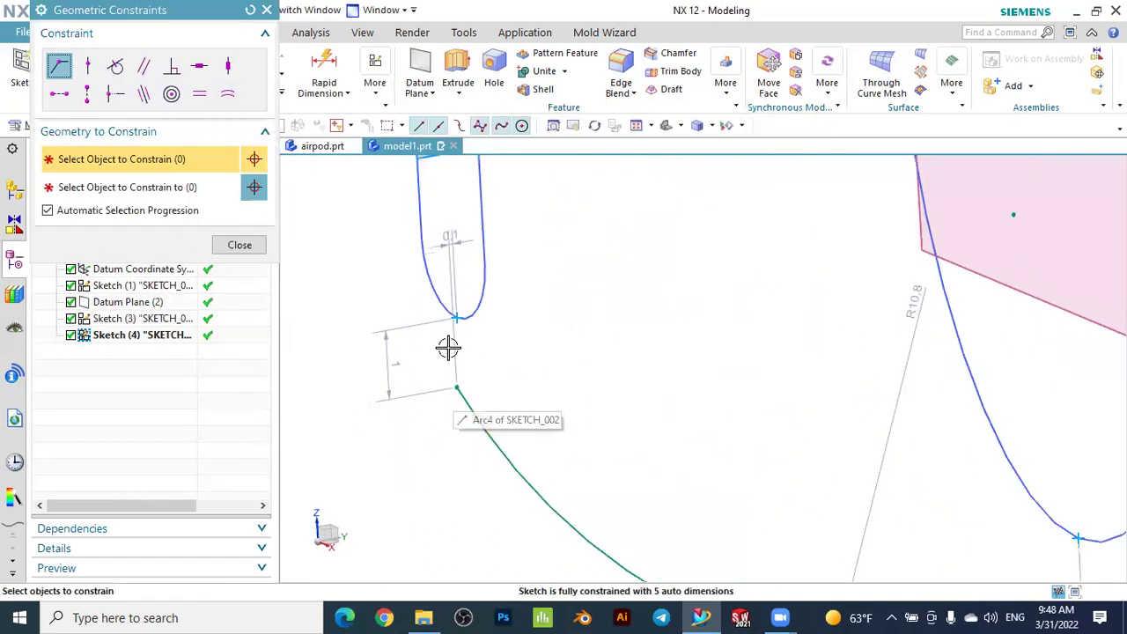
right_click(452, 319)
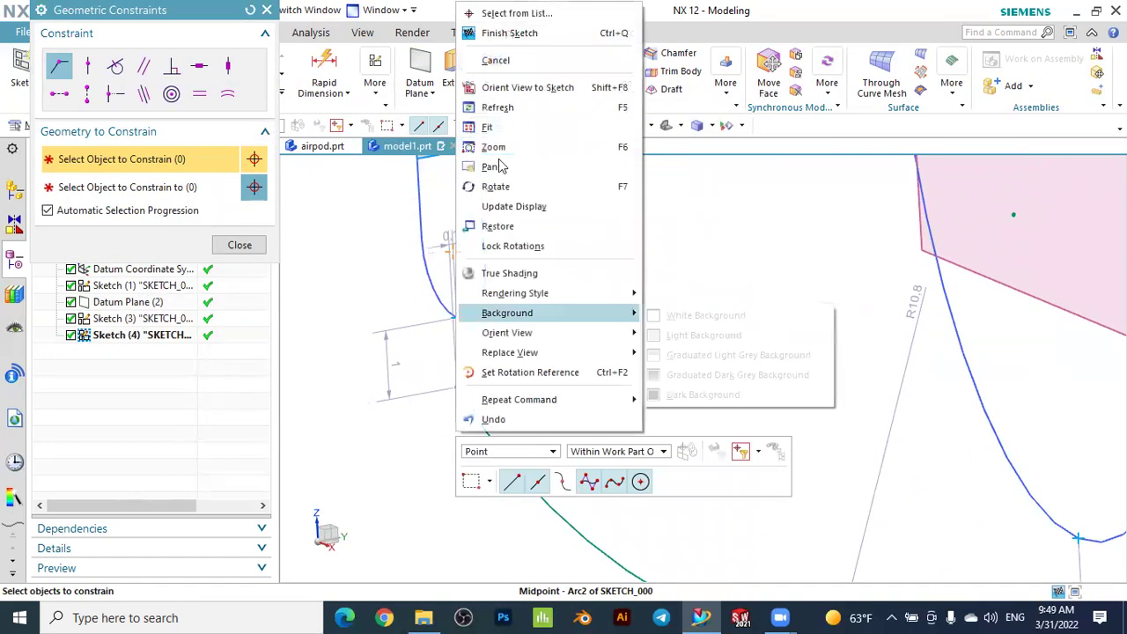
left_click(498, 14)
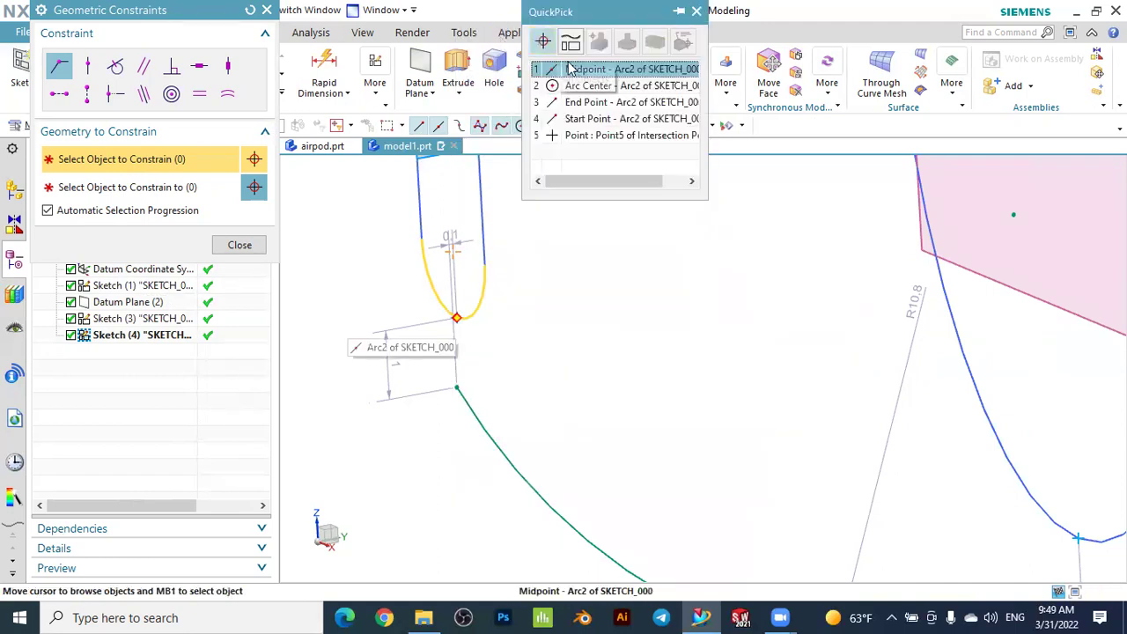
left_click(595, 136)
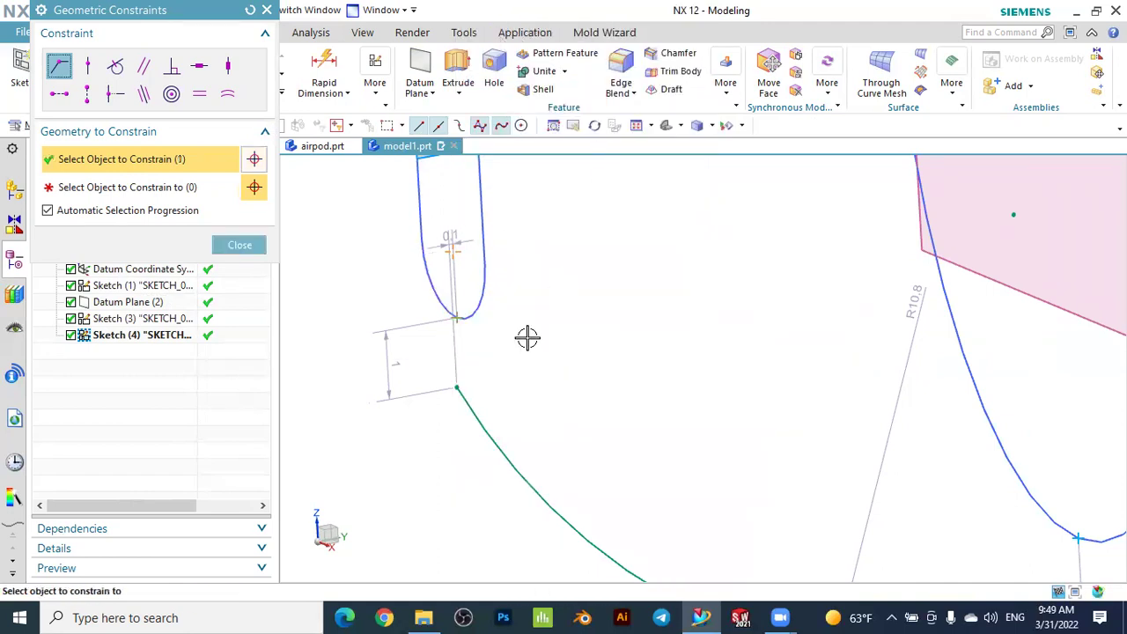
left_click(453, 382)
Make the lower guide arc's other endpoint coincident with the ellipse's lower intersection point and close Geometric Constraints
mouse_move(480, 293)
middle_mouse_down()
mouse_move(448, 314)
mouse_move(654, 420)
middle_mouse_up()
scroll(675, 420, "up", 2)
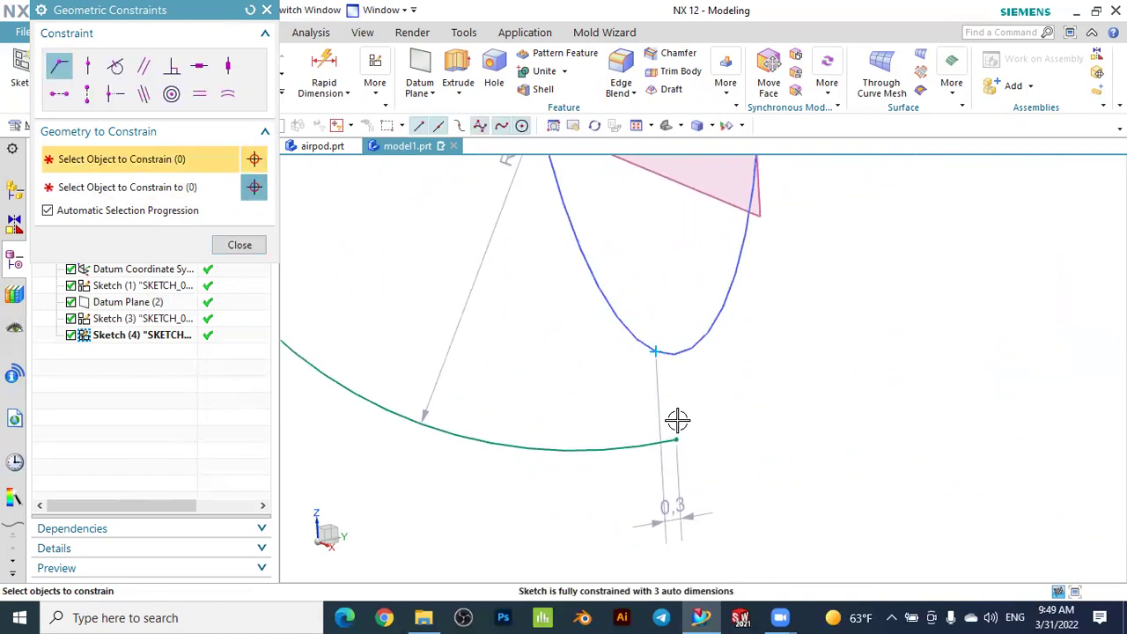
right_click(656, 348)
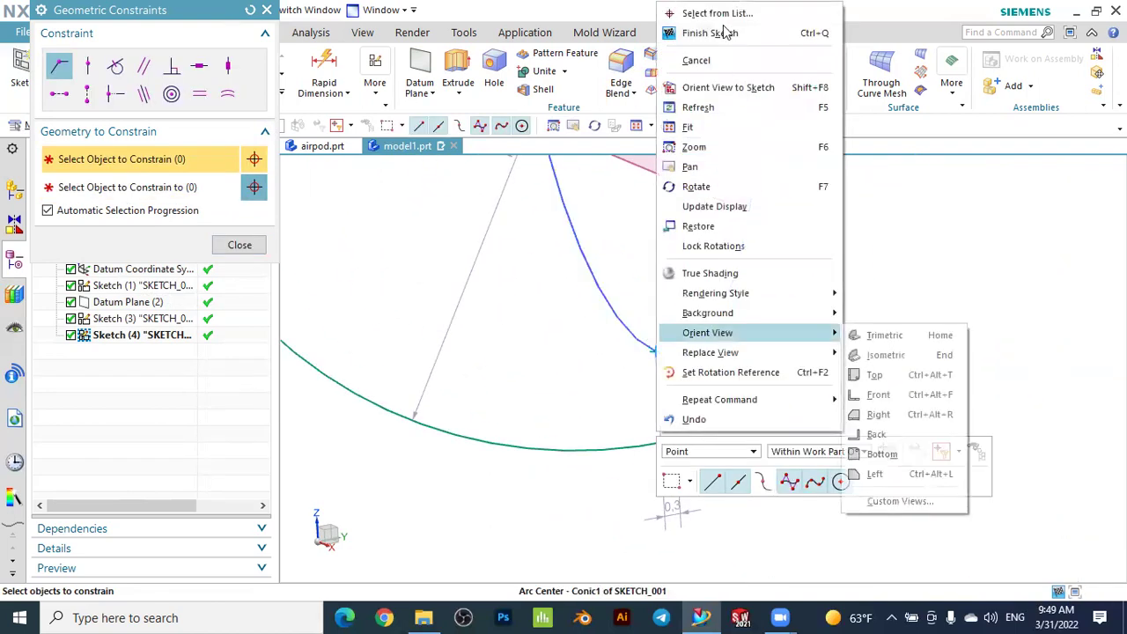
left_click(715, 13)
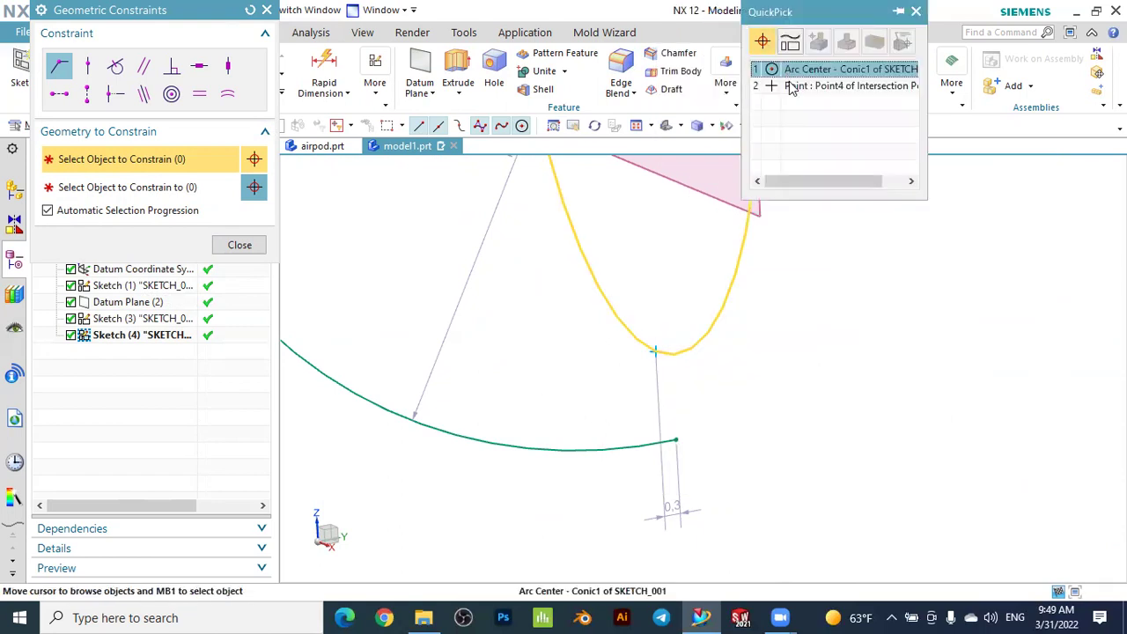
left_click(788, 87)
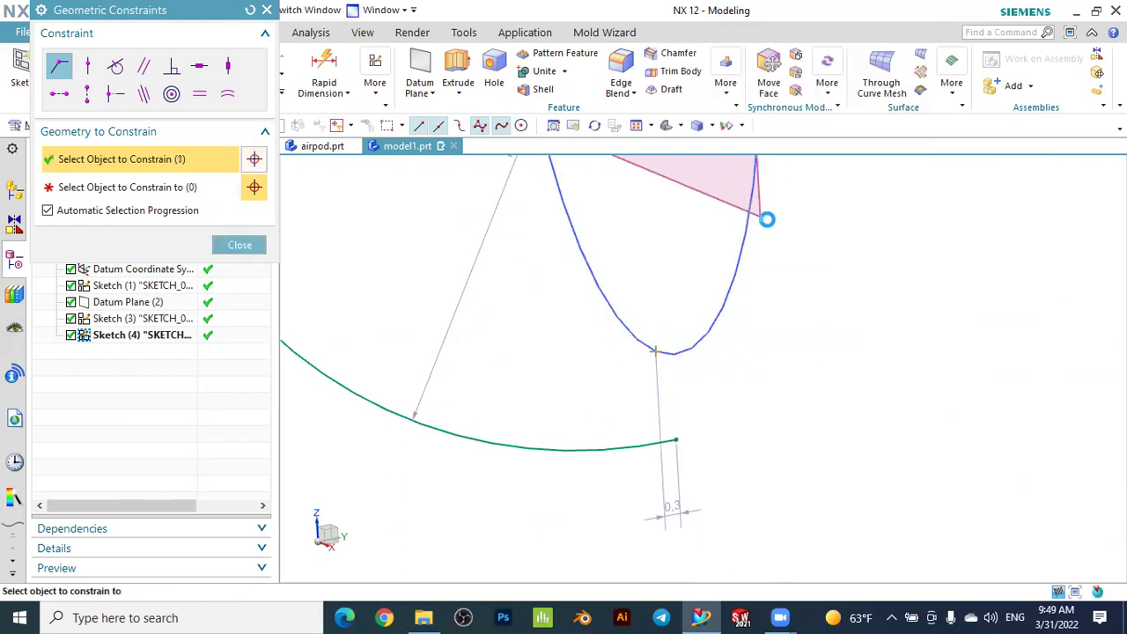
left_click(679, 438)
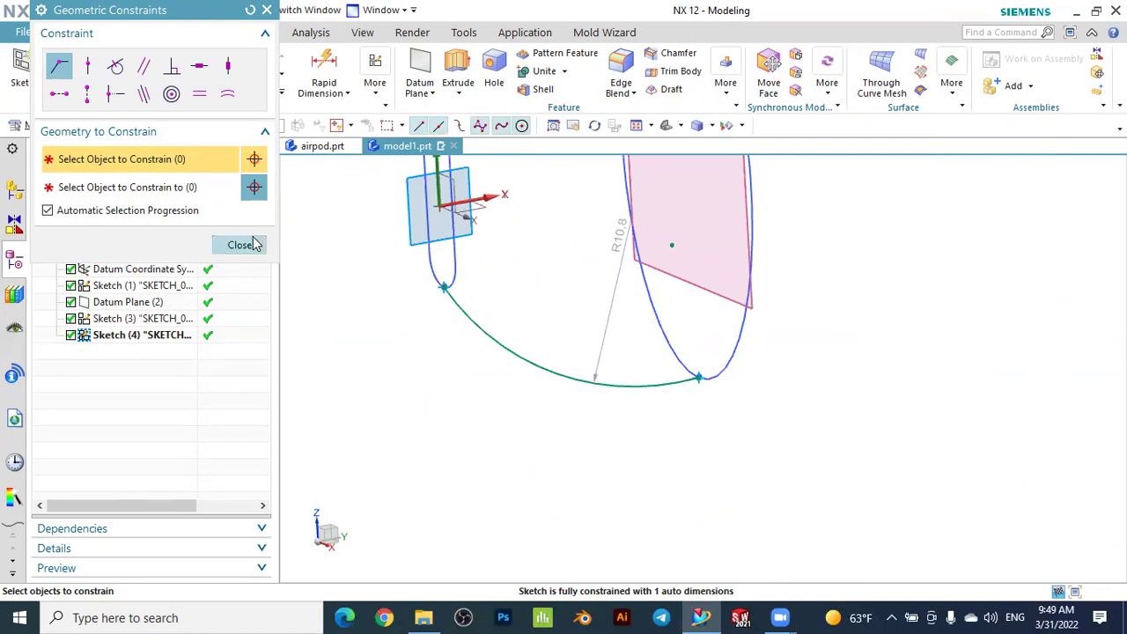
left_click(239, 245)
Set the lower guide arc's radius to 11 mm and finish the sketch
left_click_drag(583, 299, 538, 308)
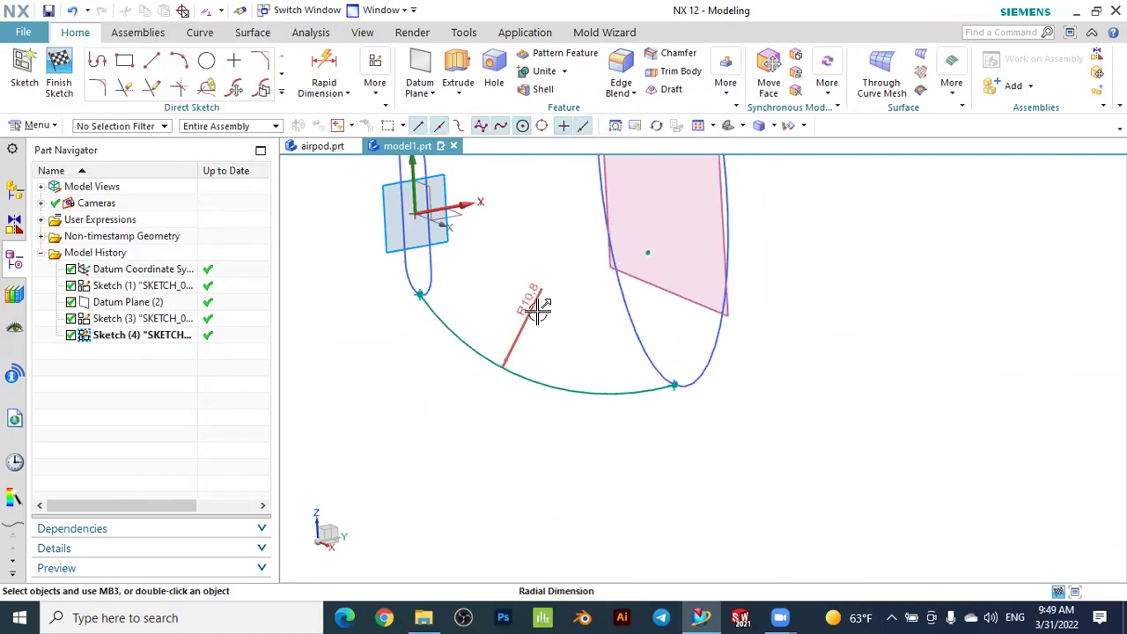
left_click(533, 307)
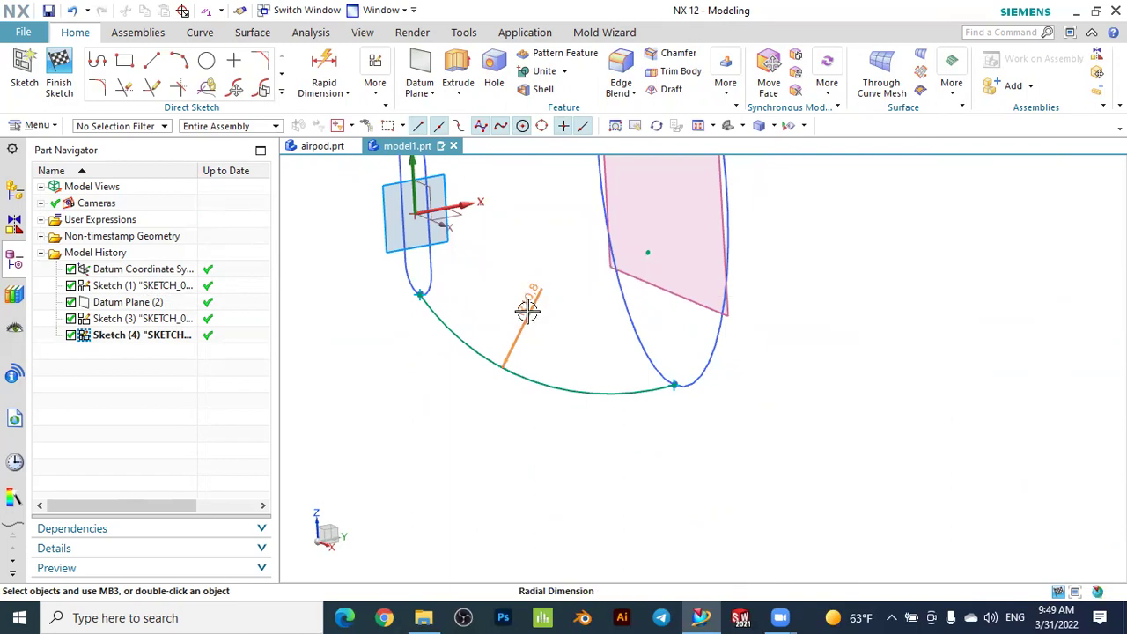
double_click(526, 311)
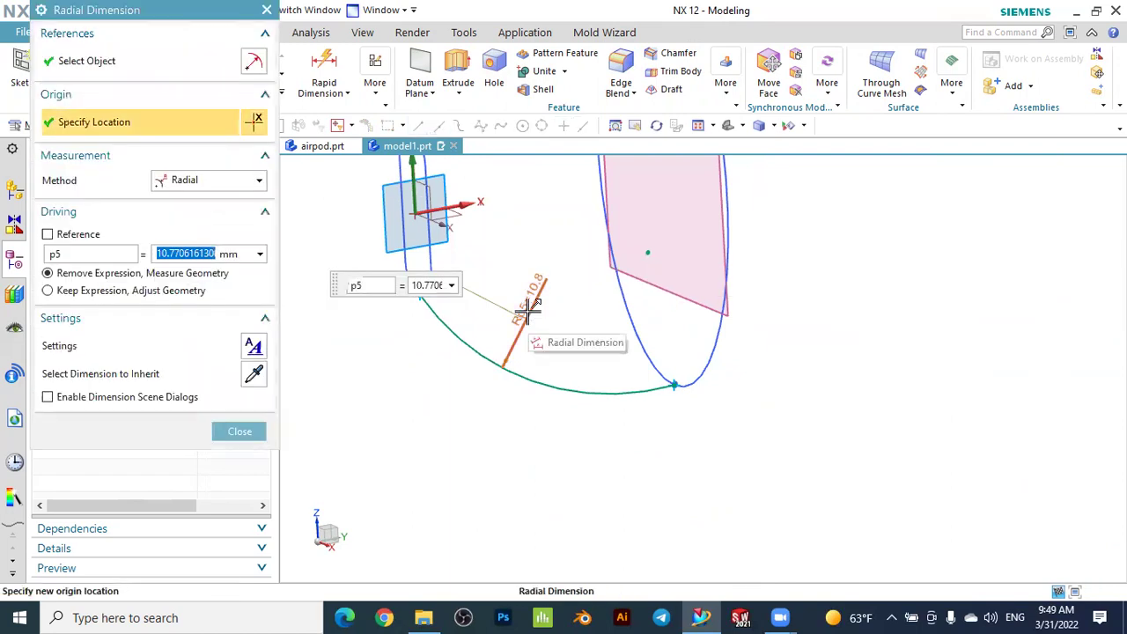
type("11")
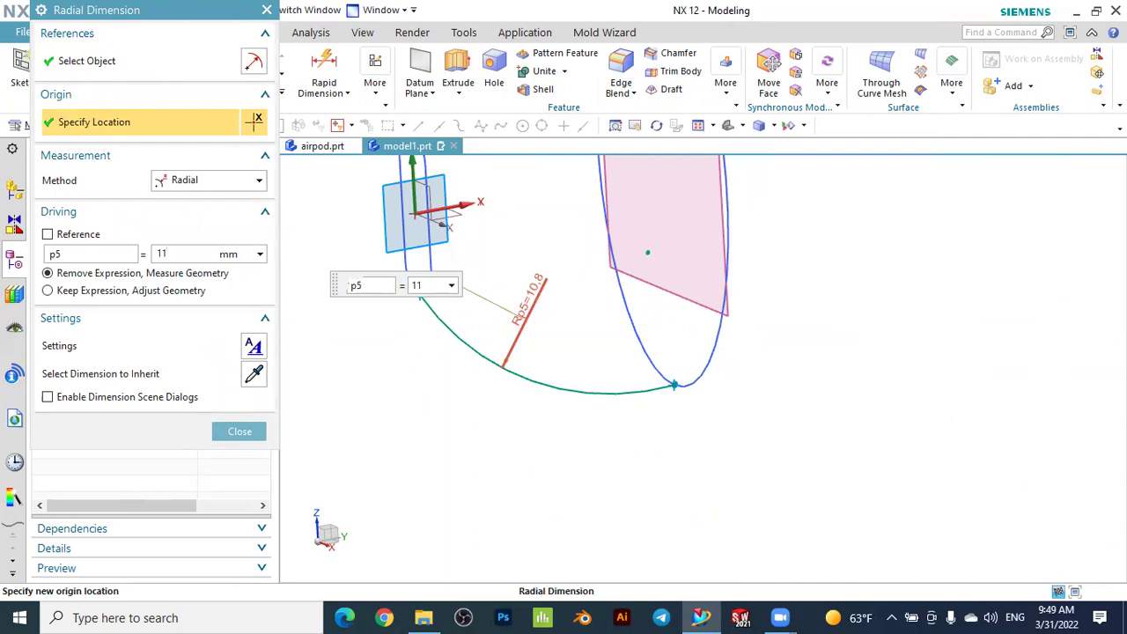
key("Return")
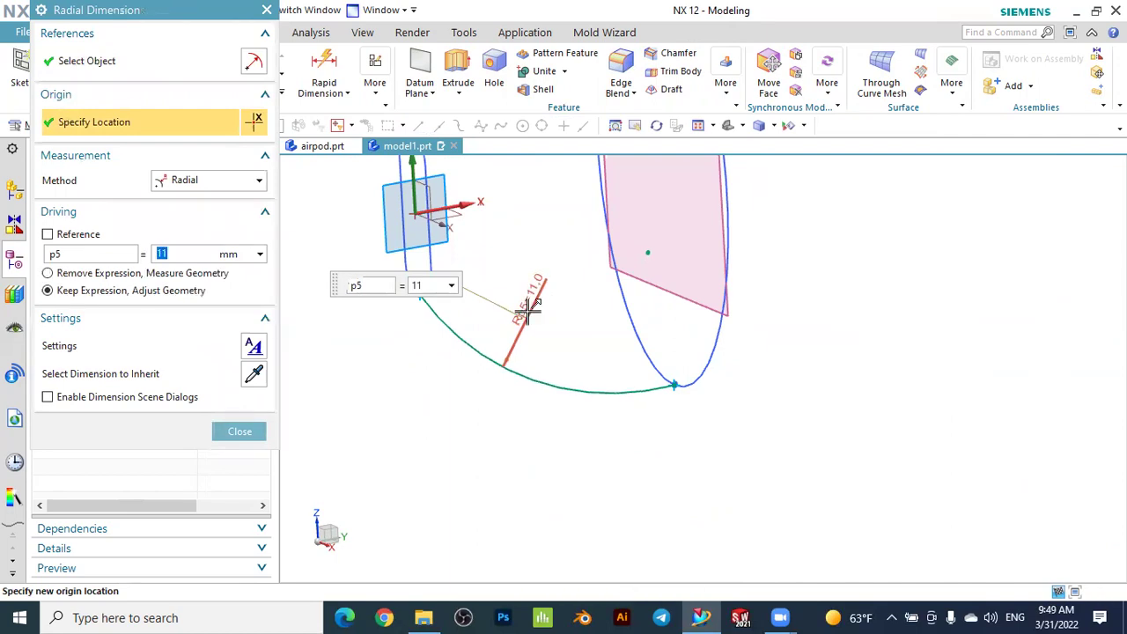
left_click(253, 432)
middle_click_drag(519, 418, 608, 407)
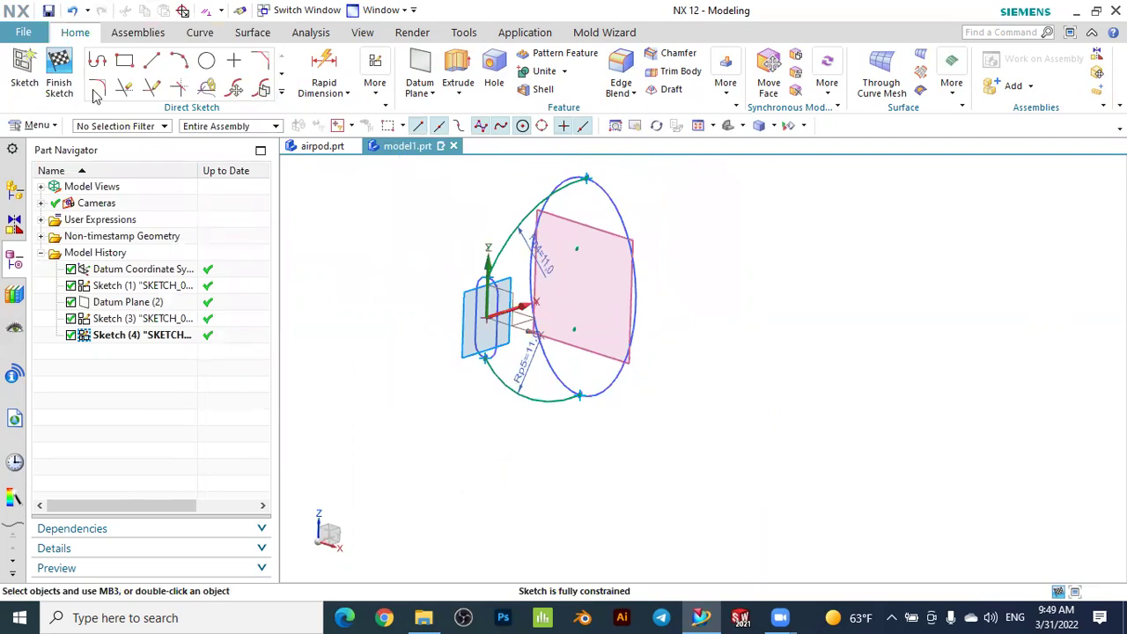
left_click(62, 81)
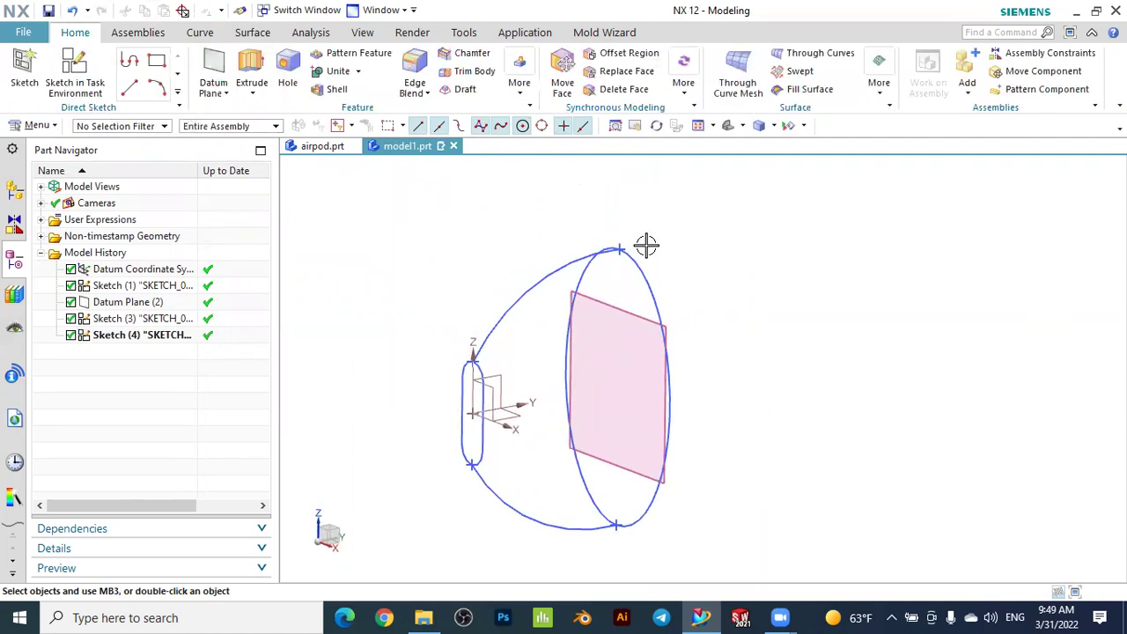
Start a new sketch on the XY plane of the datum coordinate system
mouse_move(719, 282)
middle_mouse_down()
mouse_move(743, 276)
mouse_move(728, 288)
middle_mouse_up()
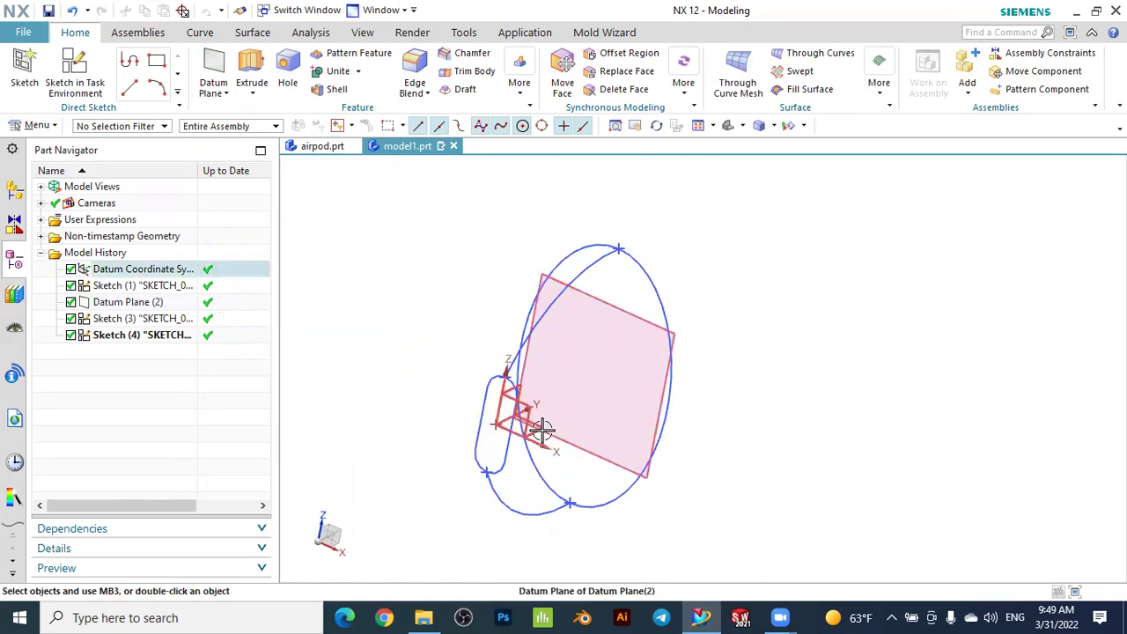
left_click(26, 66)
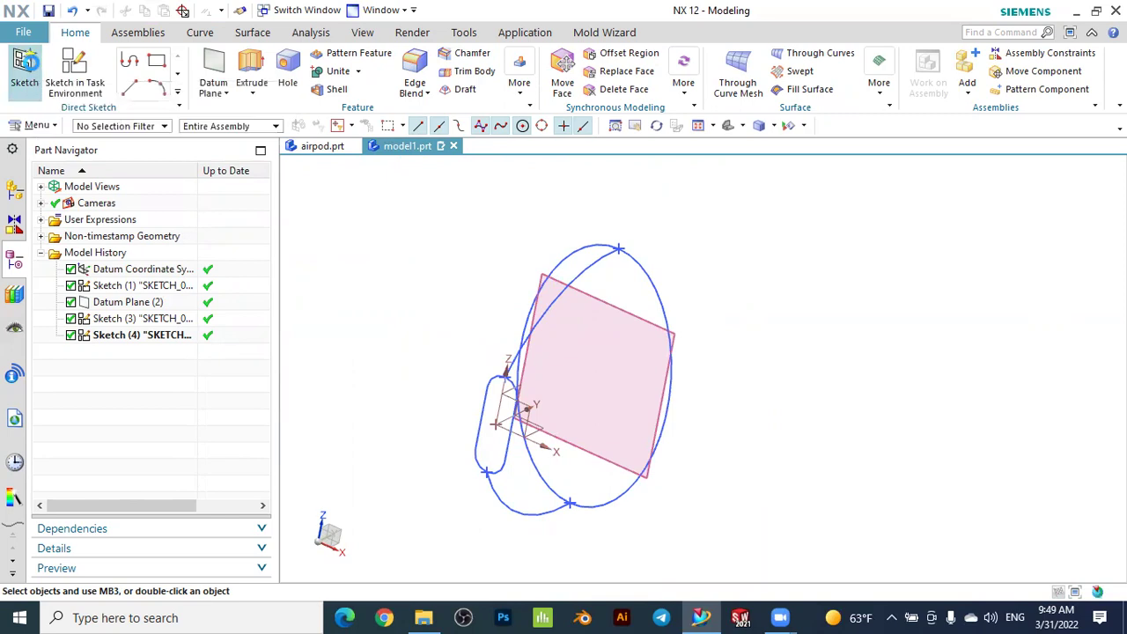
scroll(528, 413, "up", 2)
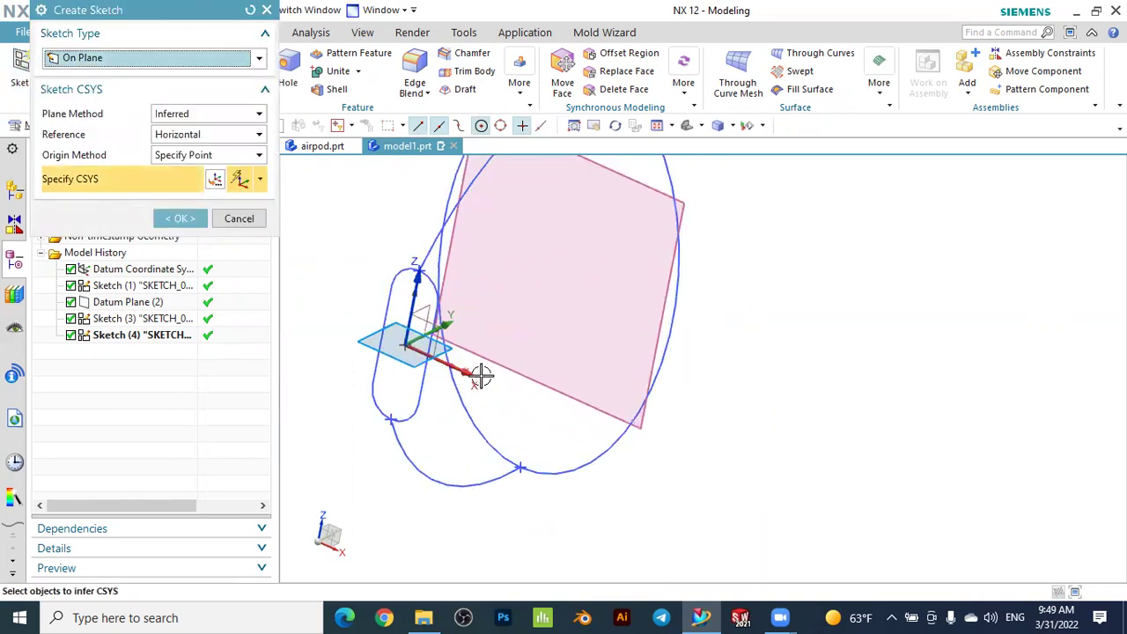
left_click(439, 351)
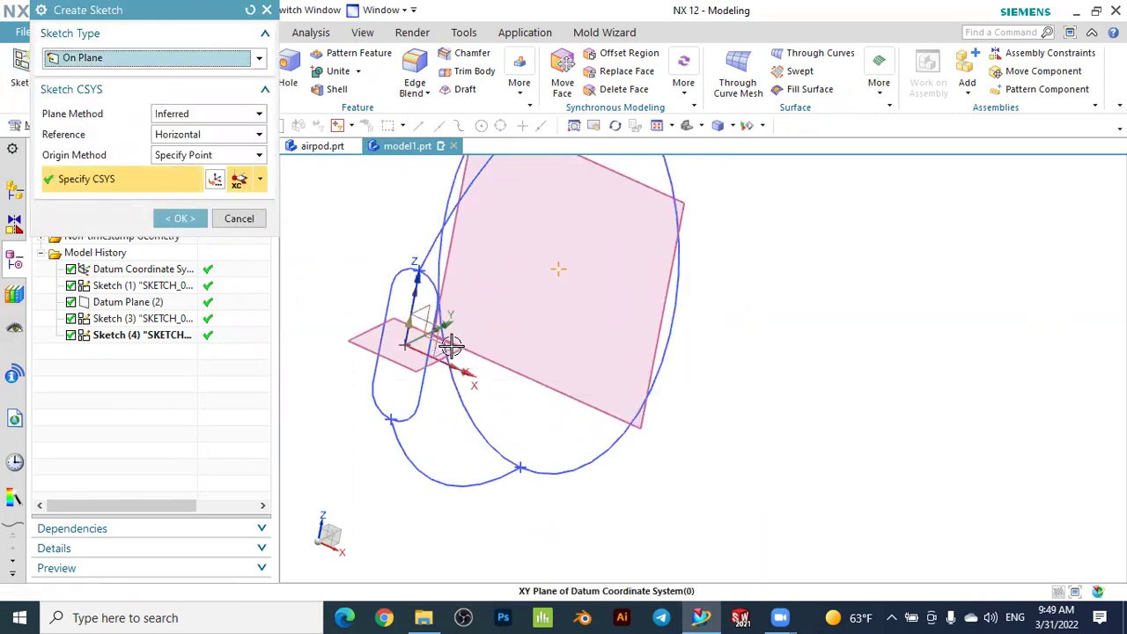
left_click(204, 222)
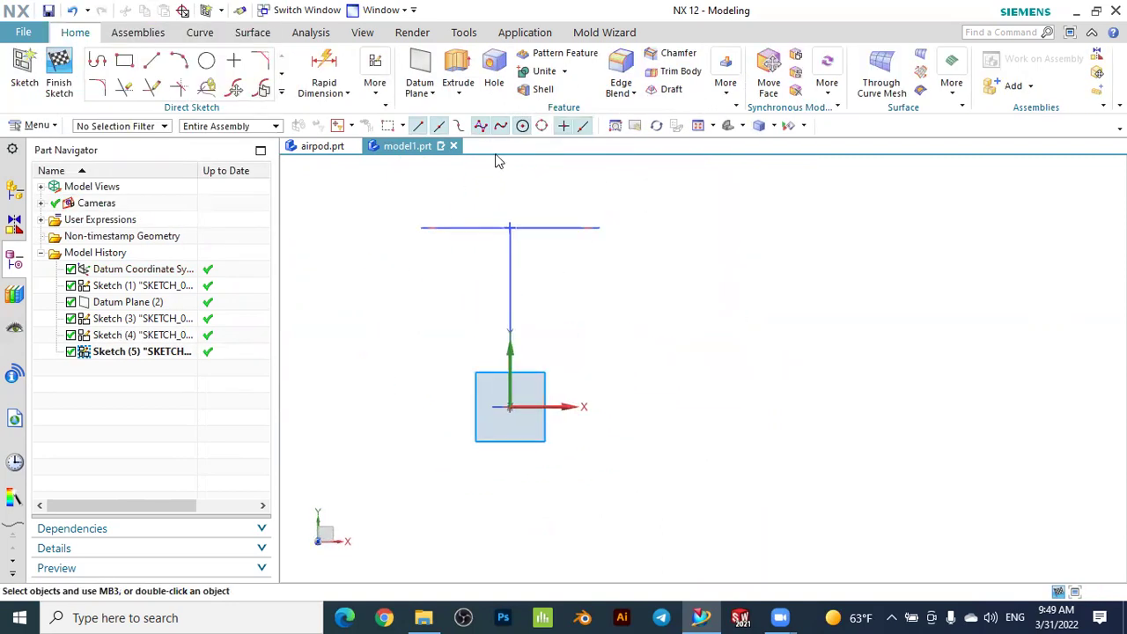
Create intersection points between the sketch plane and both opposite sides of the ellipse
left_click(279, 94)
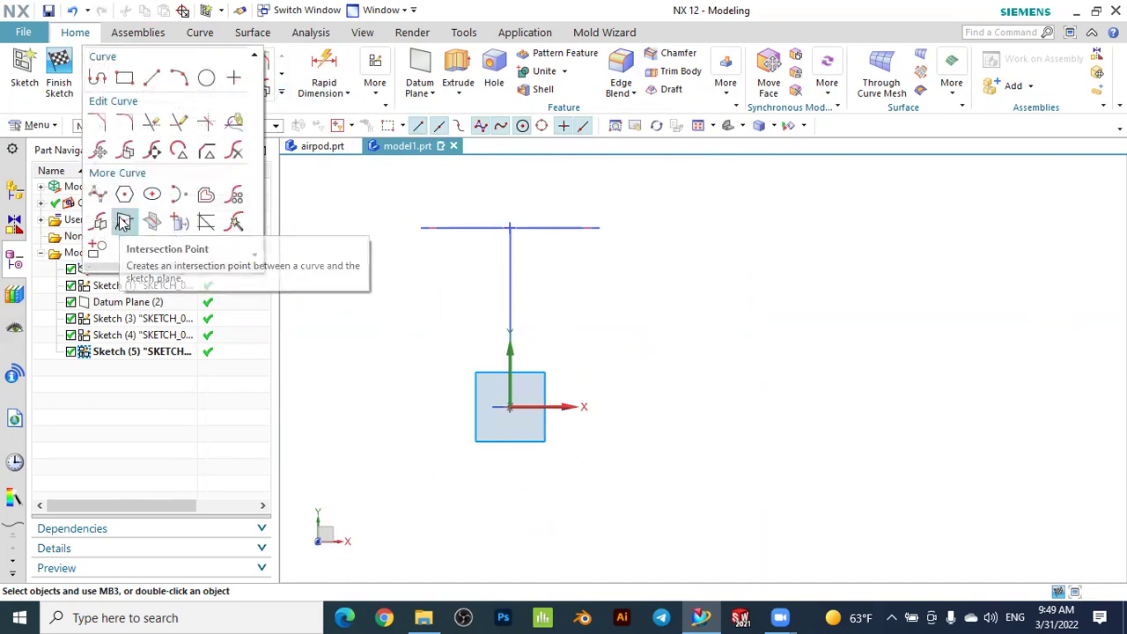
left_click(123, 222)
middle_click_drag(604, 308, 624, 326)
scroll(625, 327, "up", 2)
scroll(627, 328, "down", 2)
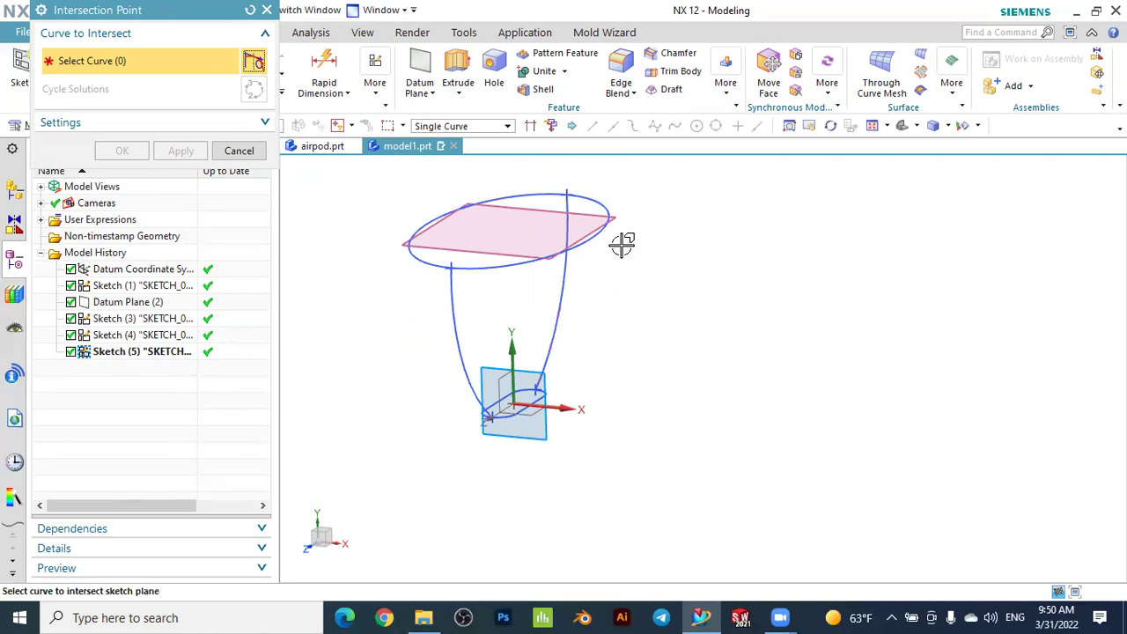
scroll(623, 246, "up", 2)
left_click(585, 226)
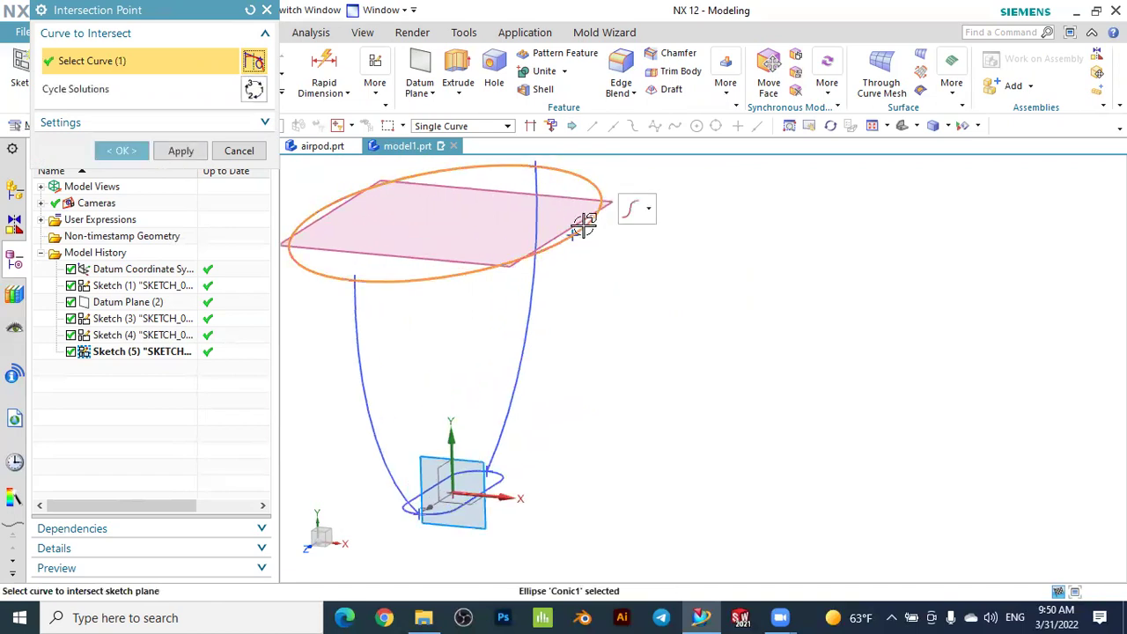
left_click(190, 153)
left_click(311, 211)
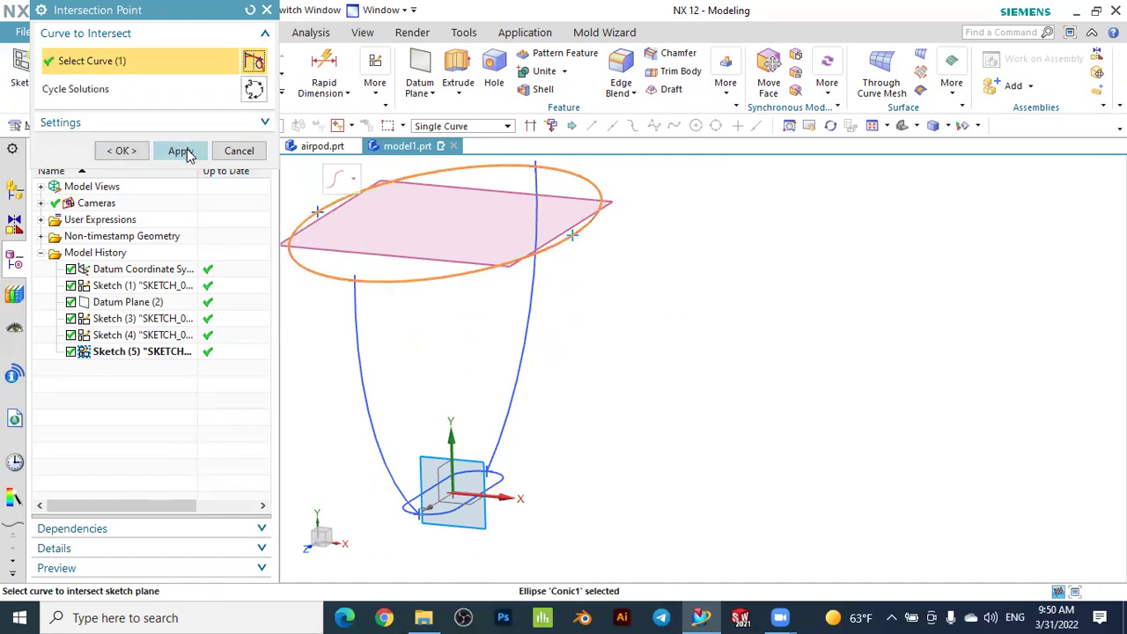
left_click(181, 151)
Create intersection points between the sketch plane and the slot's two straight lines, and close Intersection Point
scroll(576, 337, "up", 2)
scroll(554, 405, "down", 4)
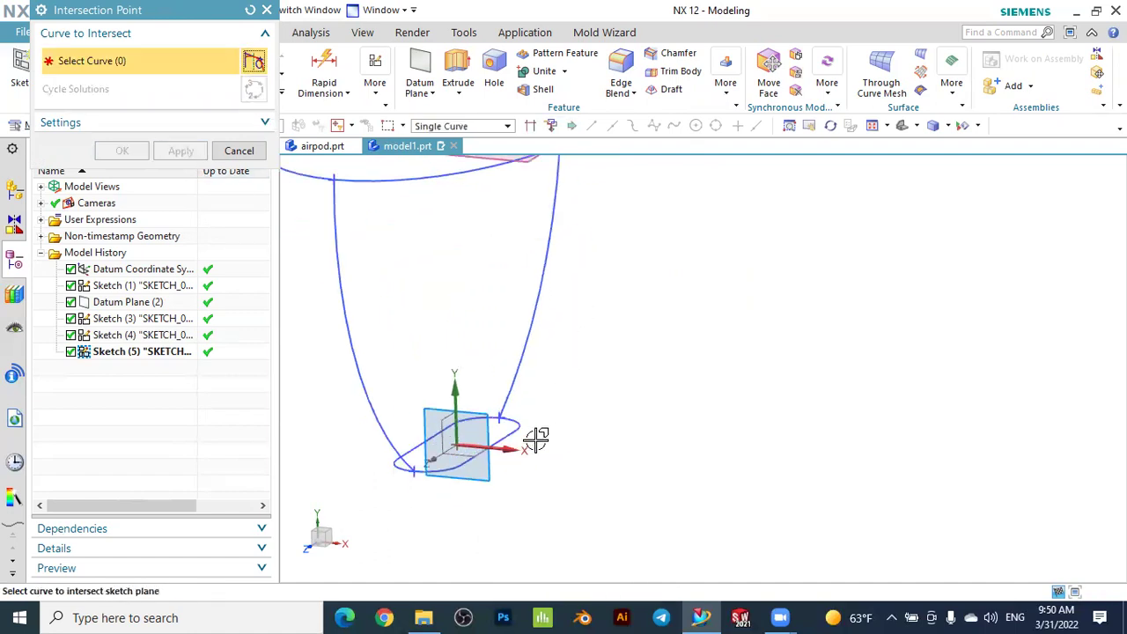
left_click(491, 437)
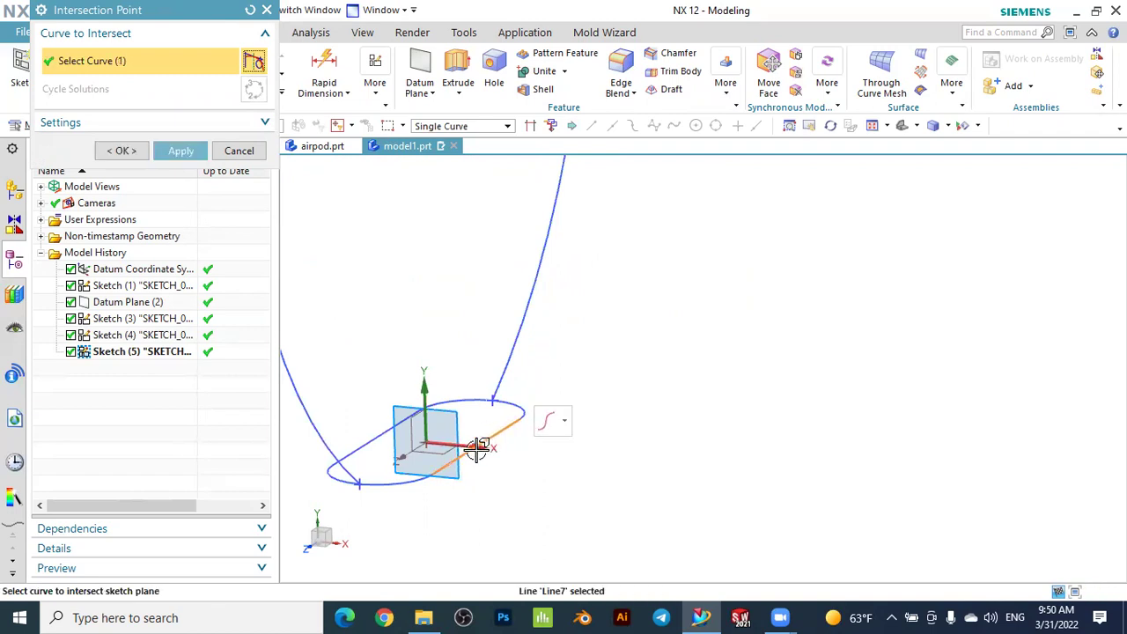
left_click(182, 153)
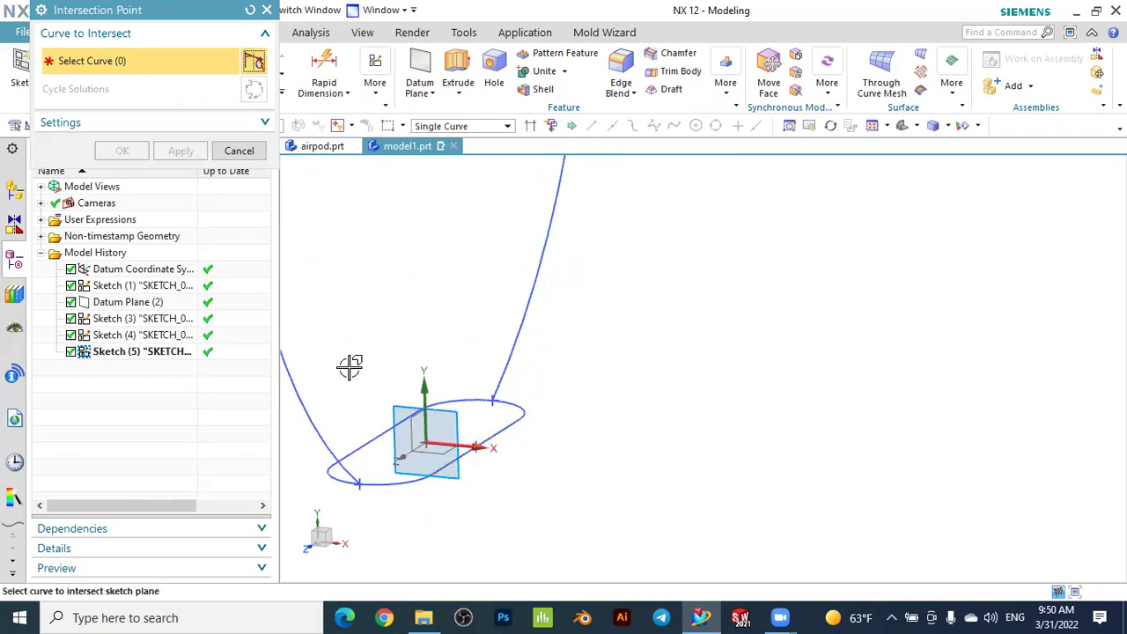
left_click(388, 433)
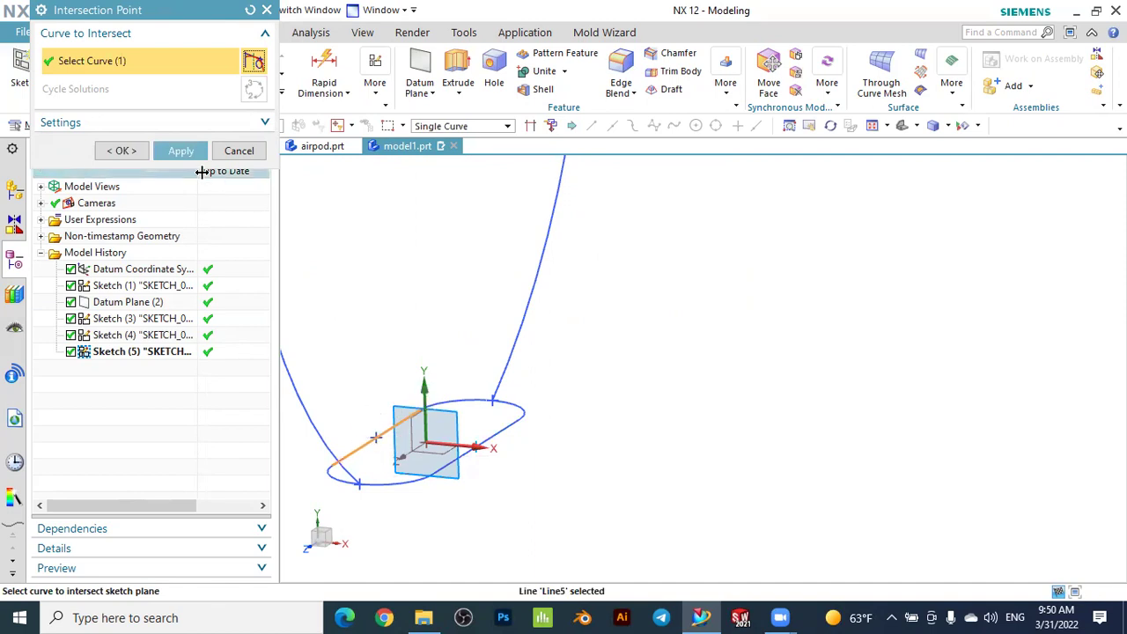
left_click(141, 156)
Sketch a three-point arc of about 12.9 mm radius on the positive X side, from beside the ellipse to beside the slot
middle_click_drag(575, 344, 692, 359)
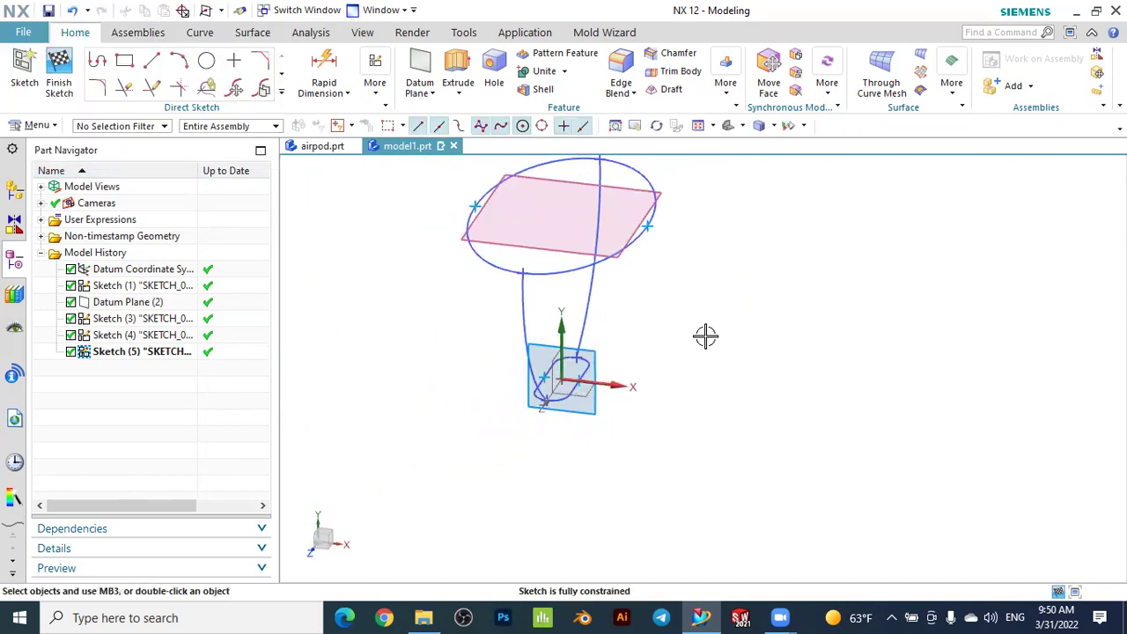
mouse_move(707, 298)
middle_mouse_down()
mouse_move(719, 281)
mouse_move(699, 297)
middle_mouse_up()
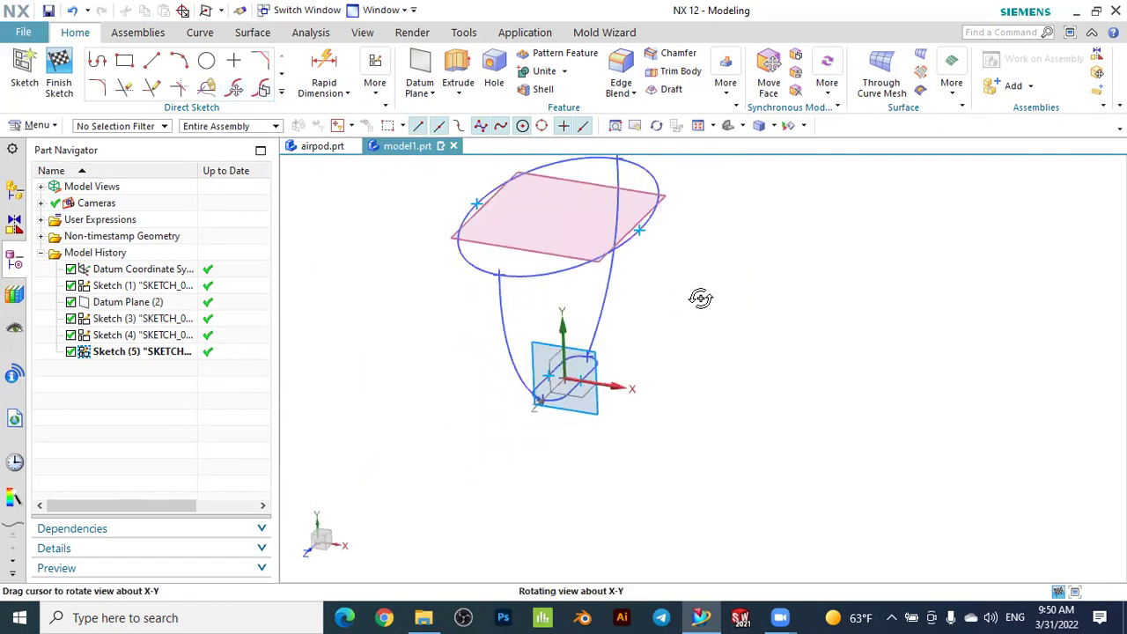
left_click(181, 62)
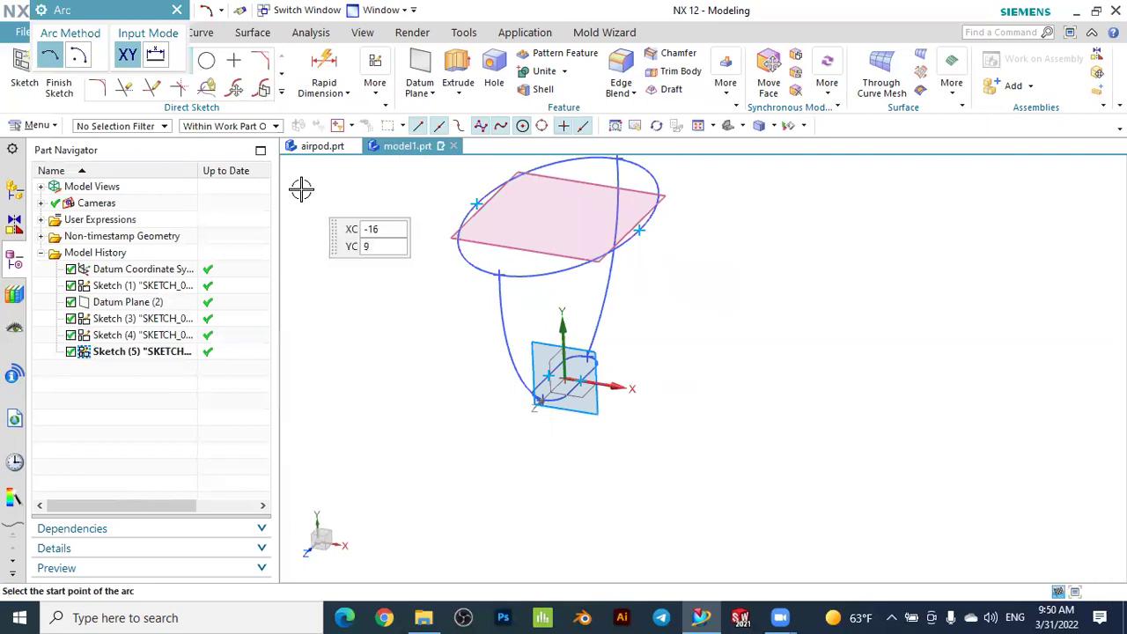
mouse_move(372, 277)
middle_mouse_down()
mouse_move(396, 261)
mouse_move(749, 294)
mouse_move(646, 195)
middle_mouse_up()
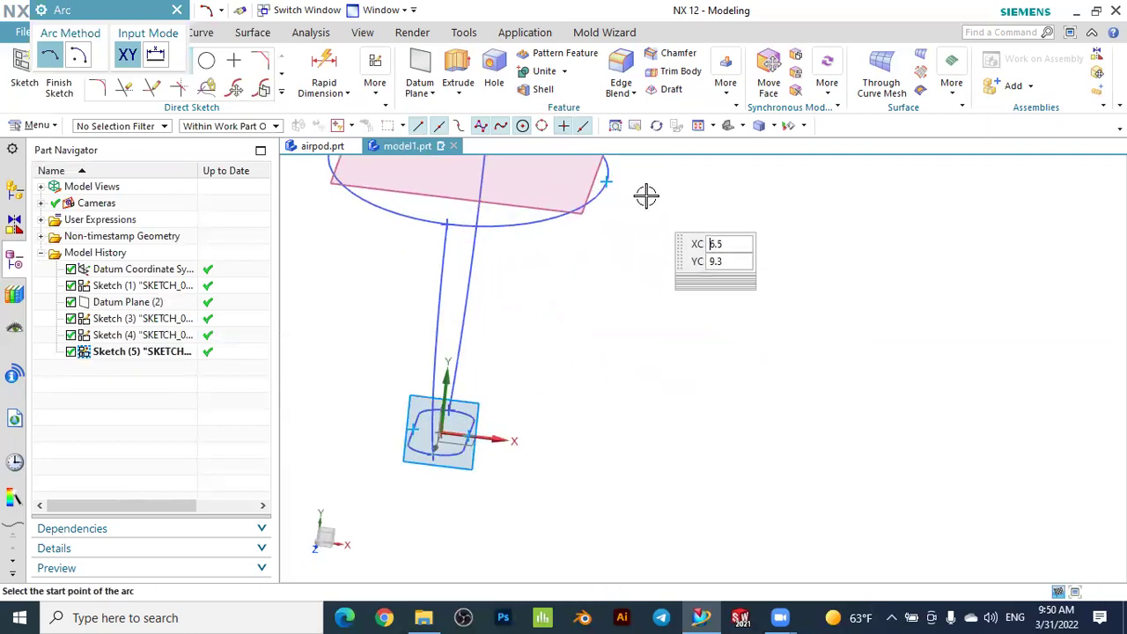
left_click(636, 182)
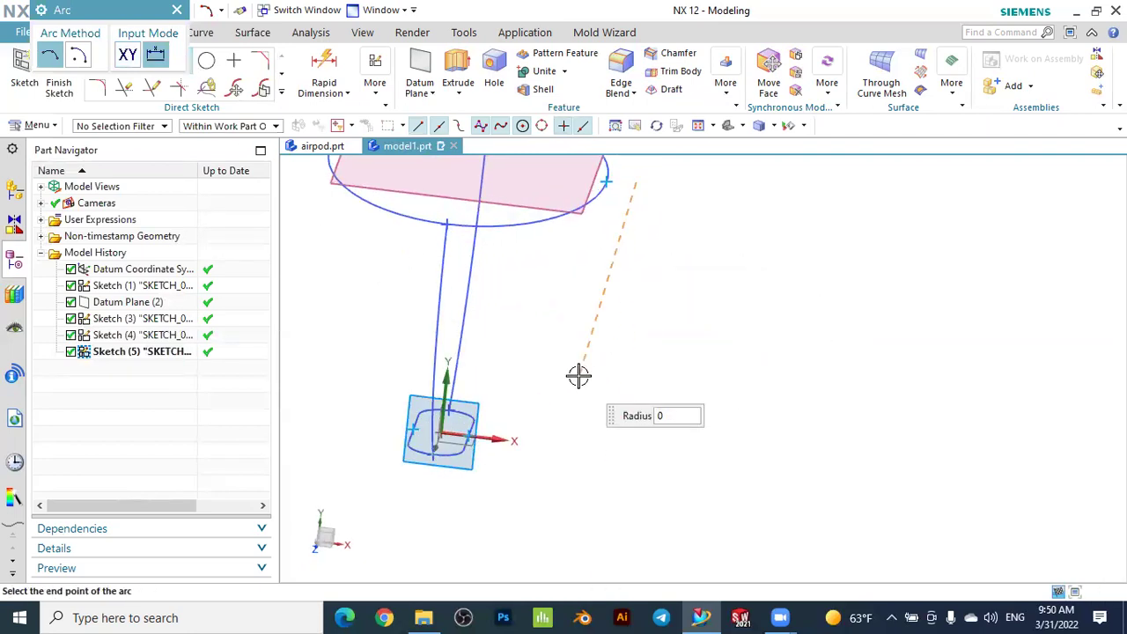
left_click(515, 450)
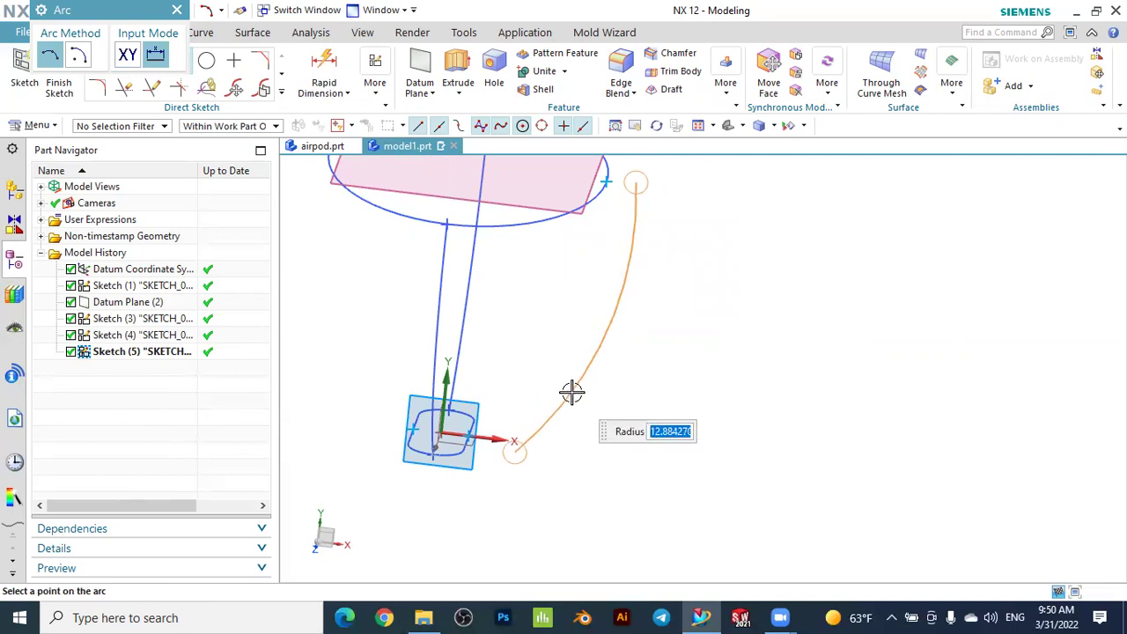
left_click(571, 392)
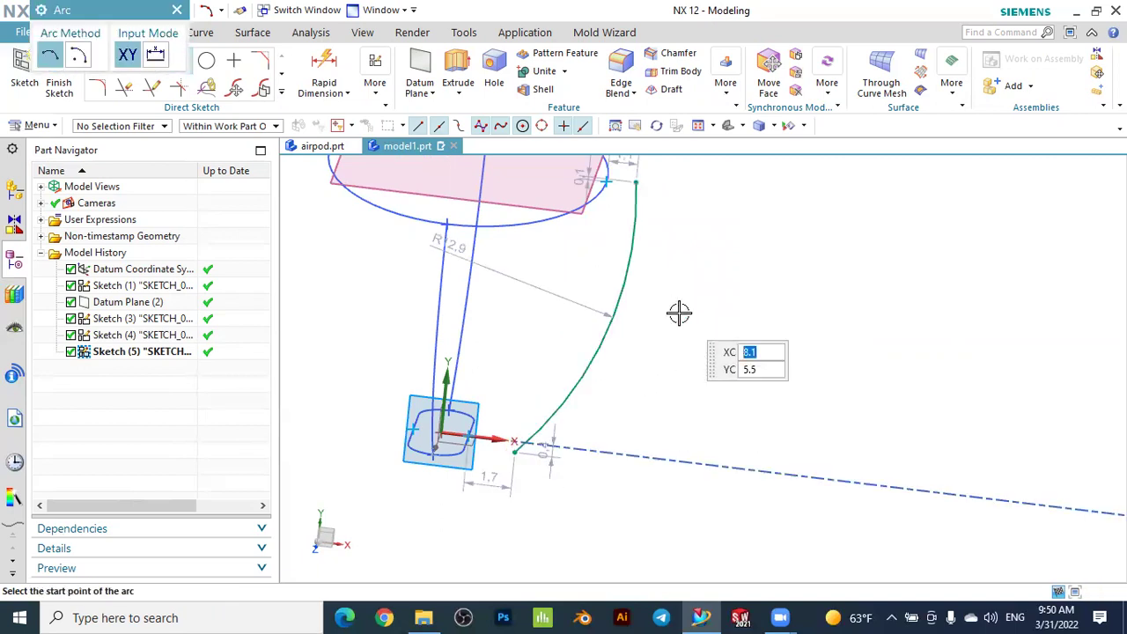
key("Escape")
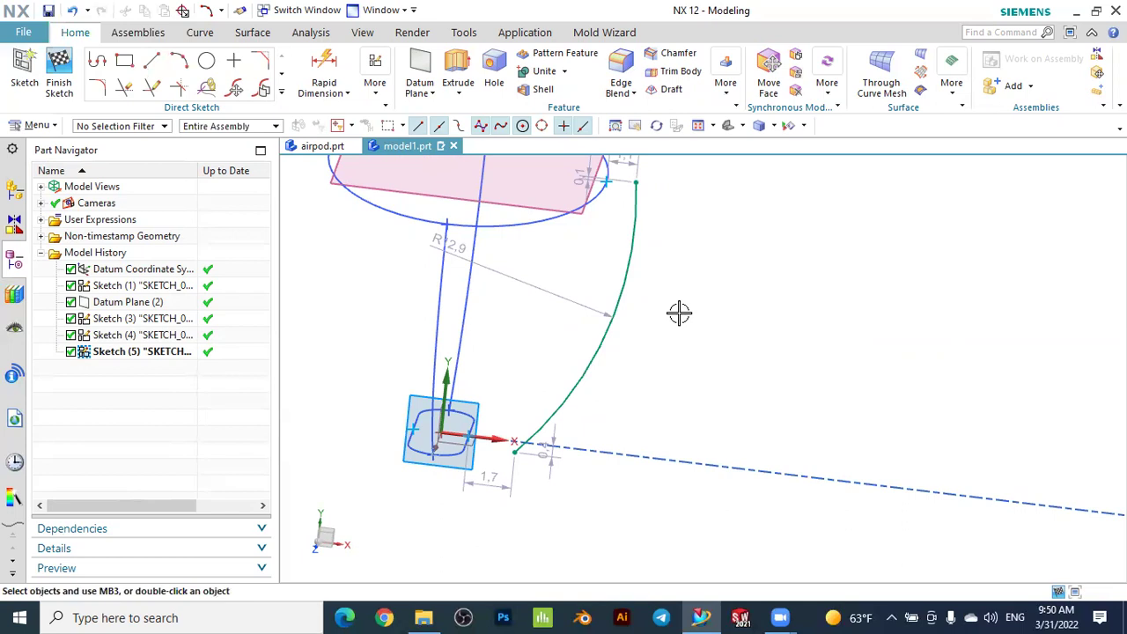
Apply a coincident constraint between the ellipse's intersection point on the positive X side and the new arc's nearby endpoint
key("c")
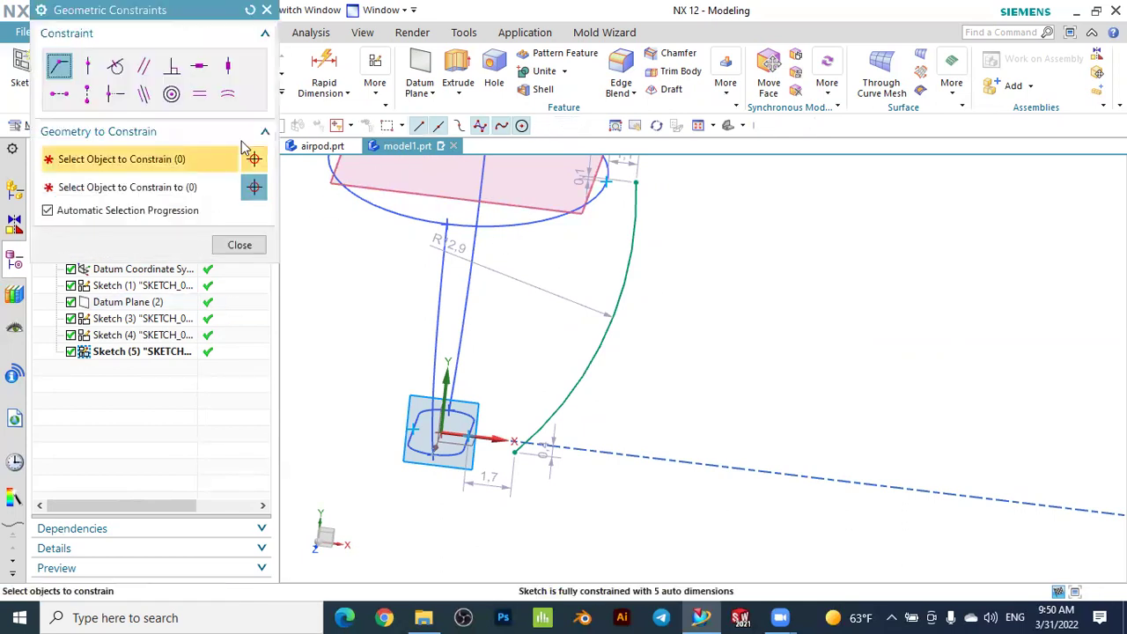
mouse_move(696, 264)
middle_mouse_down()
mouse_move(664, 209)
mouse_move(629, 189)
middle_mouse_up()
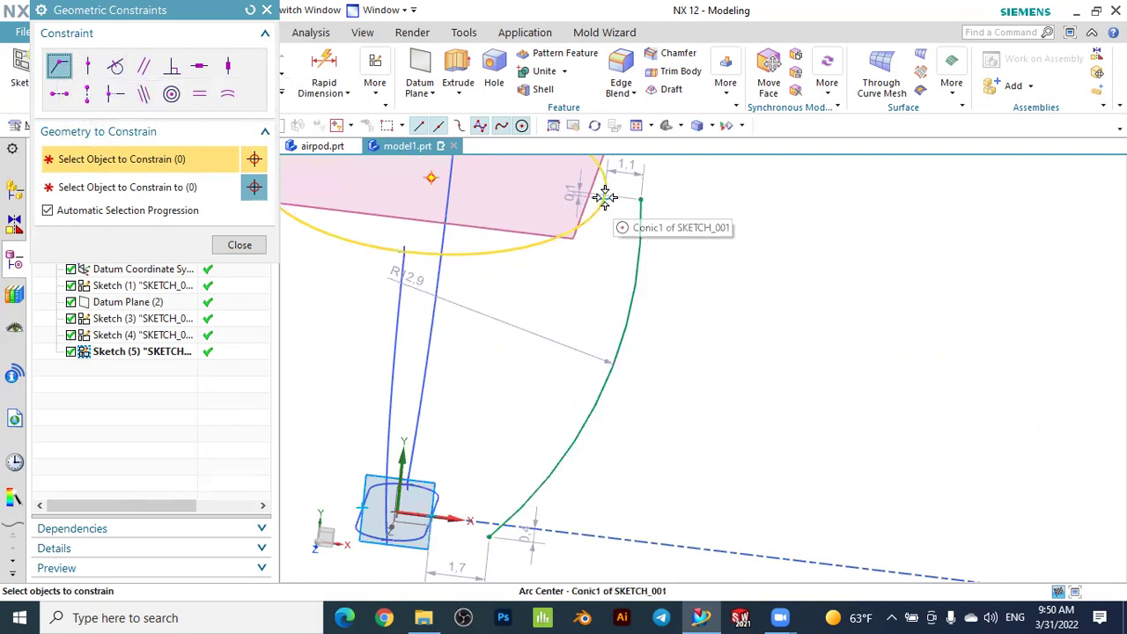
right_click(605, 197)
left_click(661, 181)
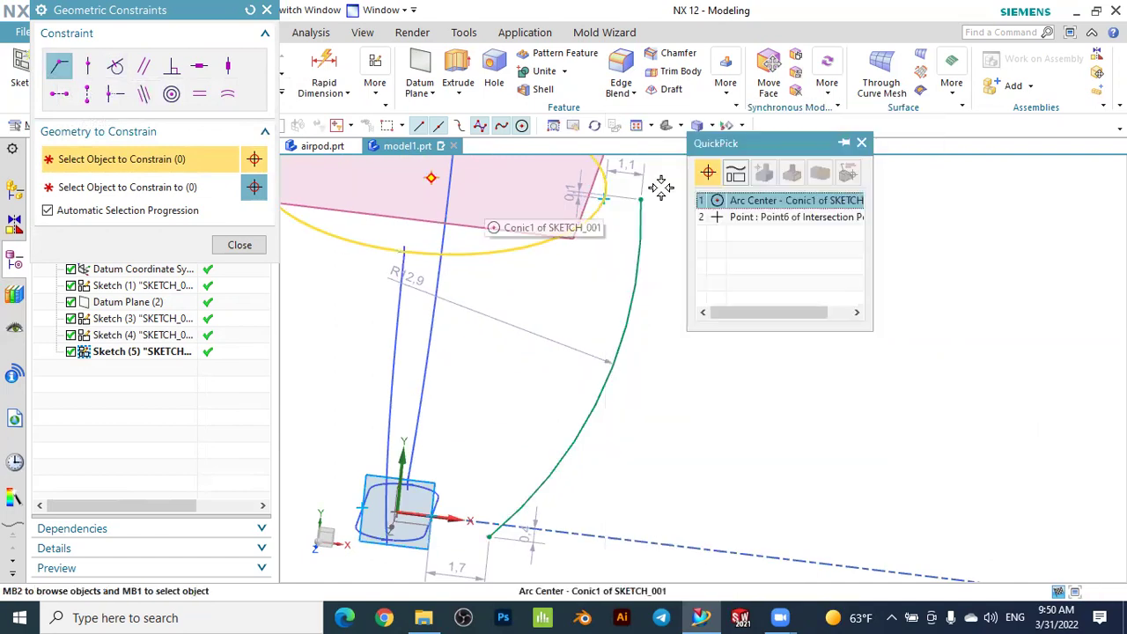
left_click(717, 217)
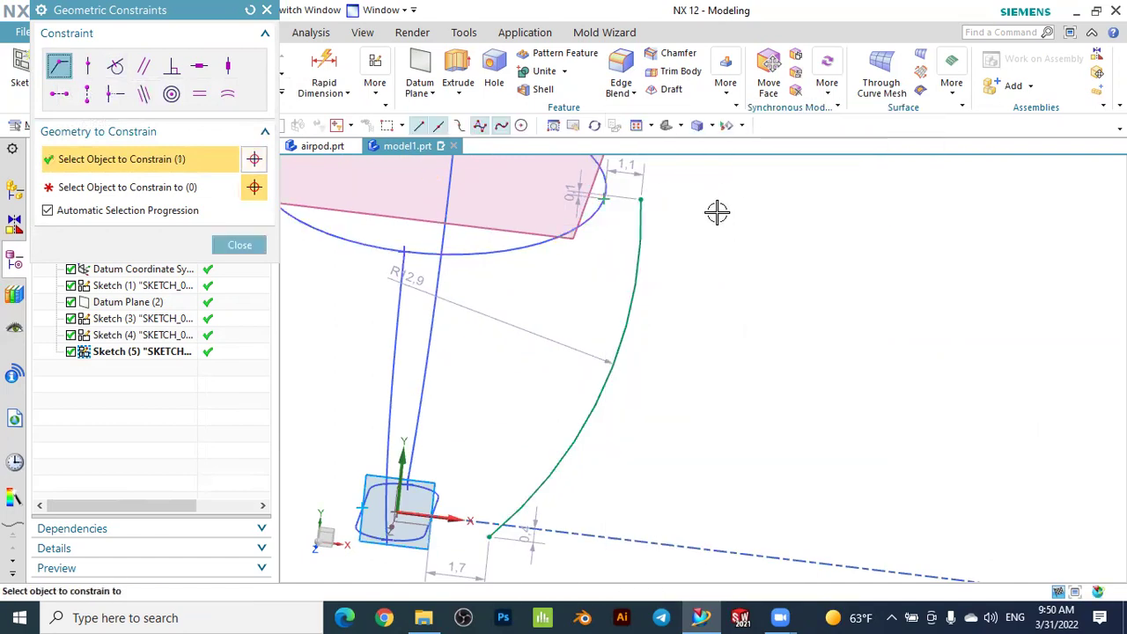
left_click(643, 197)
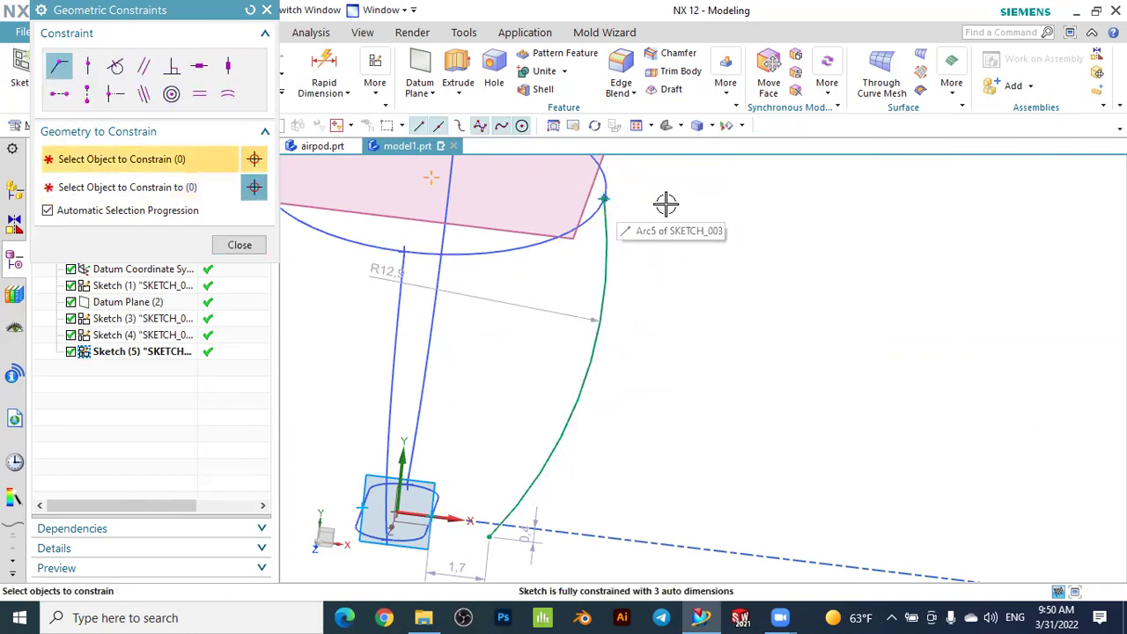
Make the side arc's other endpoint coincident with the intersection point on the slot's nearby straight line and close Geometric Constraints
scroll(664, 206, "down", 2)
scroll(523, 422, "up", 6)
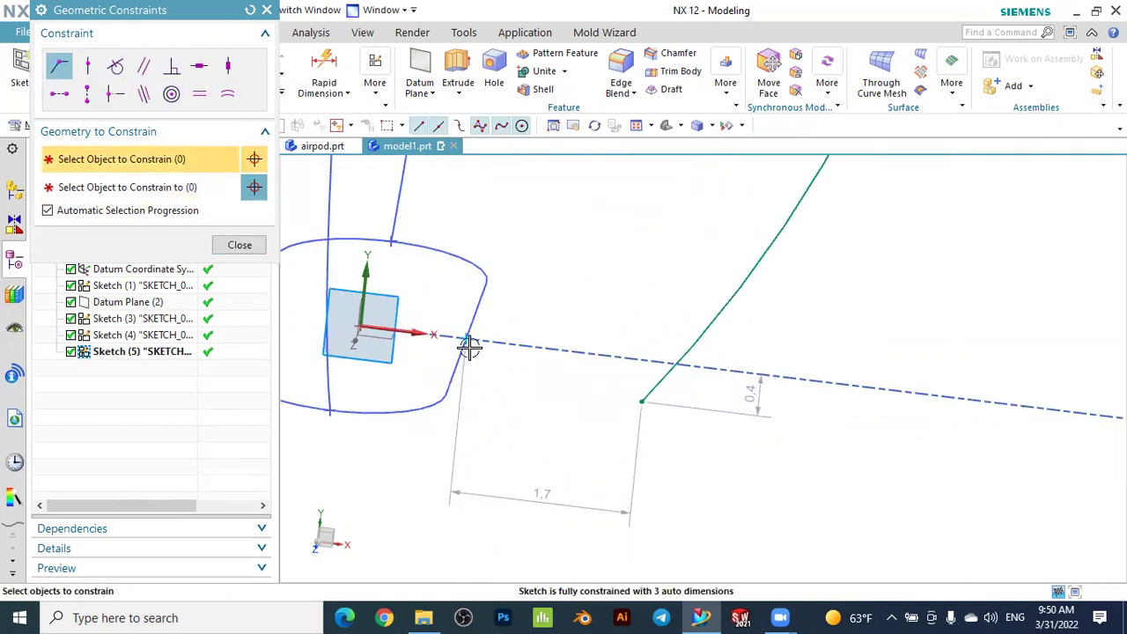
right_click(467, 341)
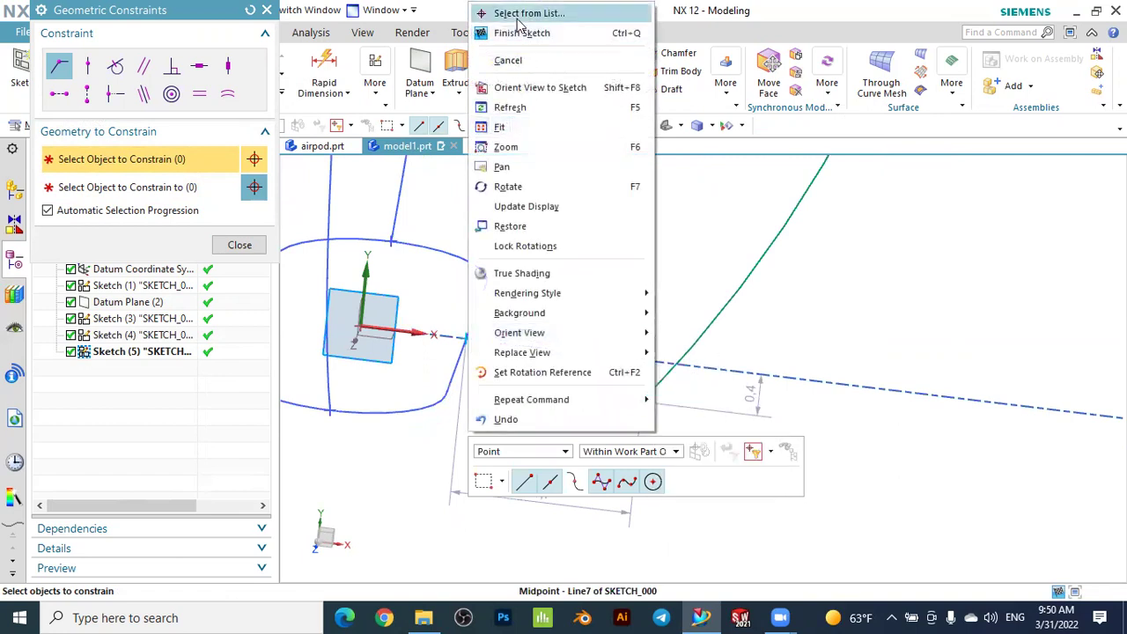
left_click(518, 18)
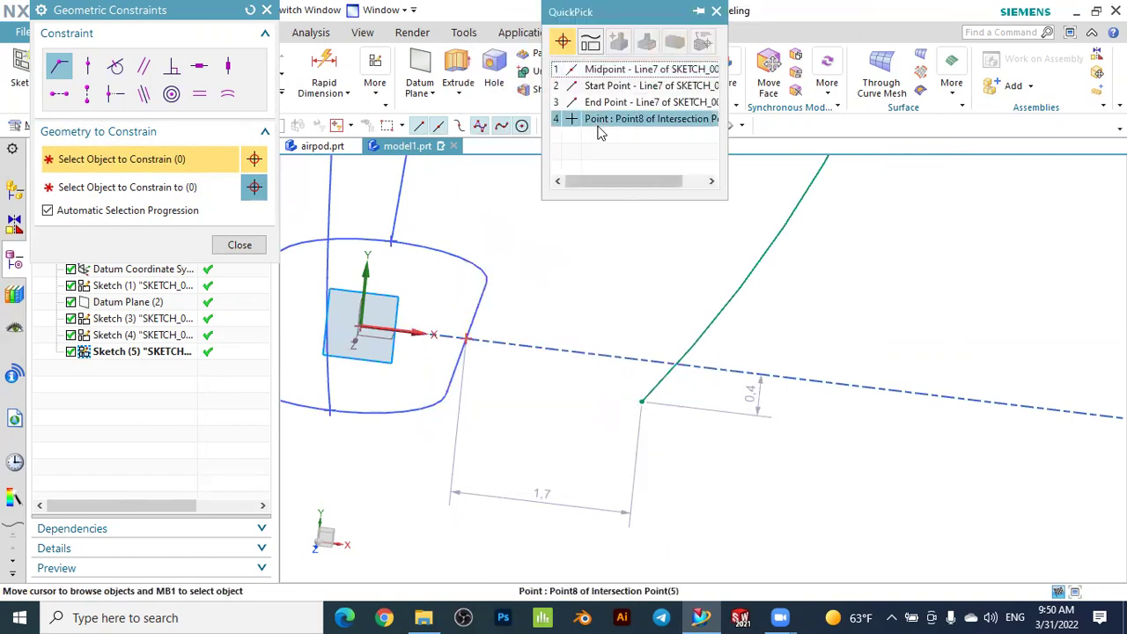
left_click(598, 123)
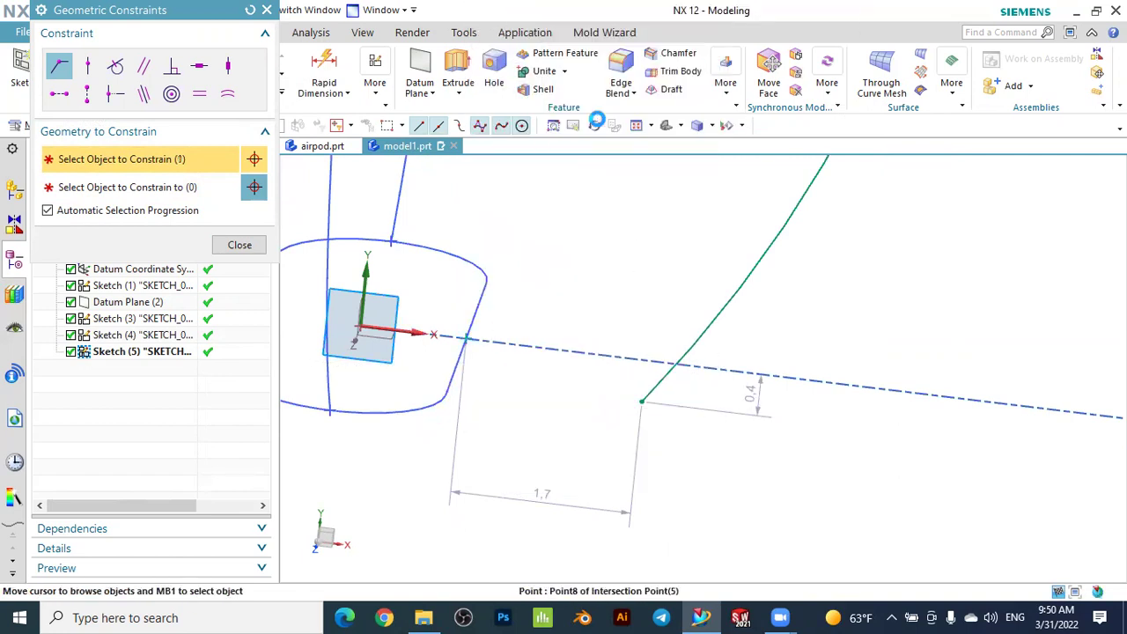
left_click(642, 408)
middle_click_drag(626, 382, 747, 384)
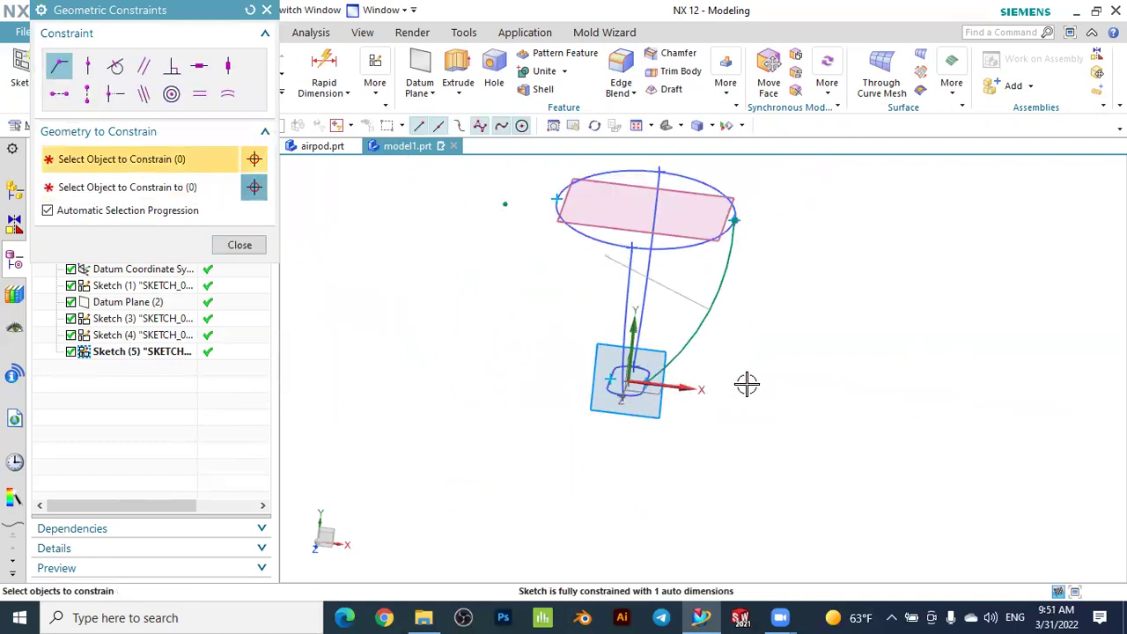
left_click(227, 252)
Set the side guide arc's radius to 11 mm
scroll(717, 294, "up", 2)
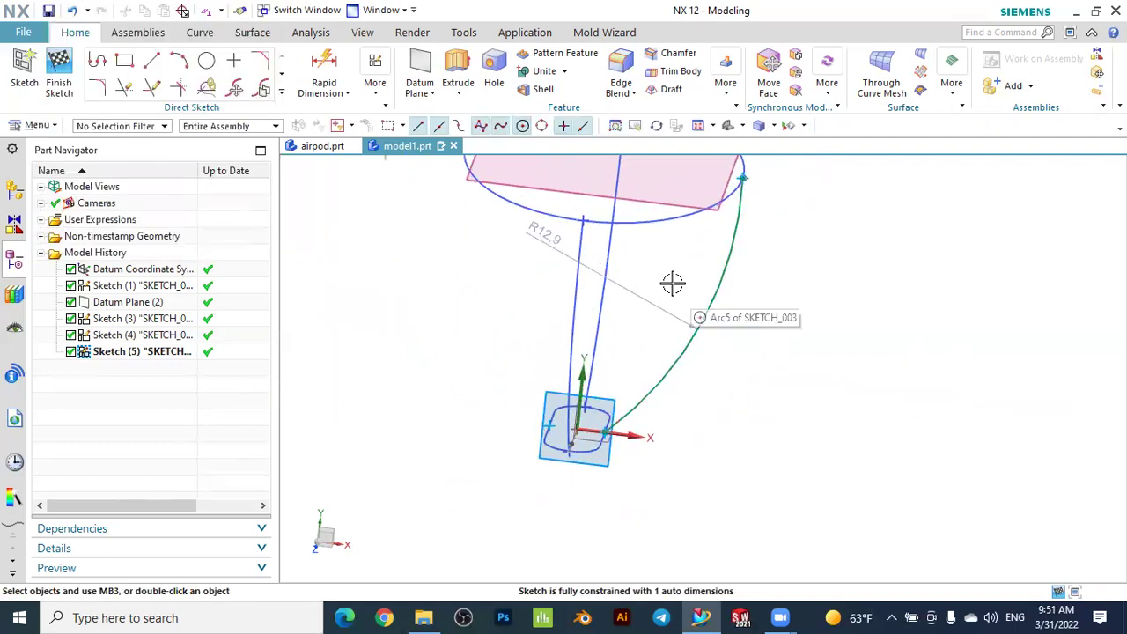
double_click(777, 319)
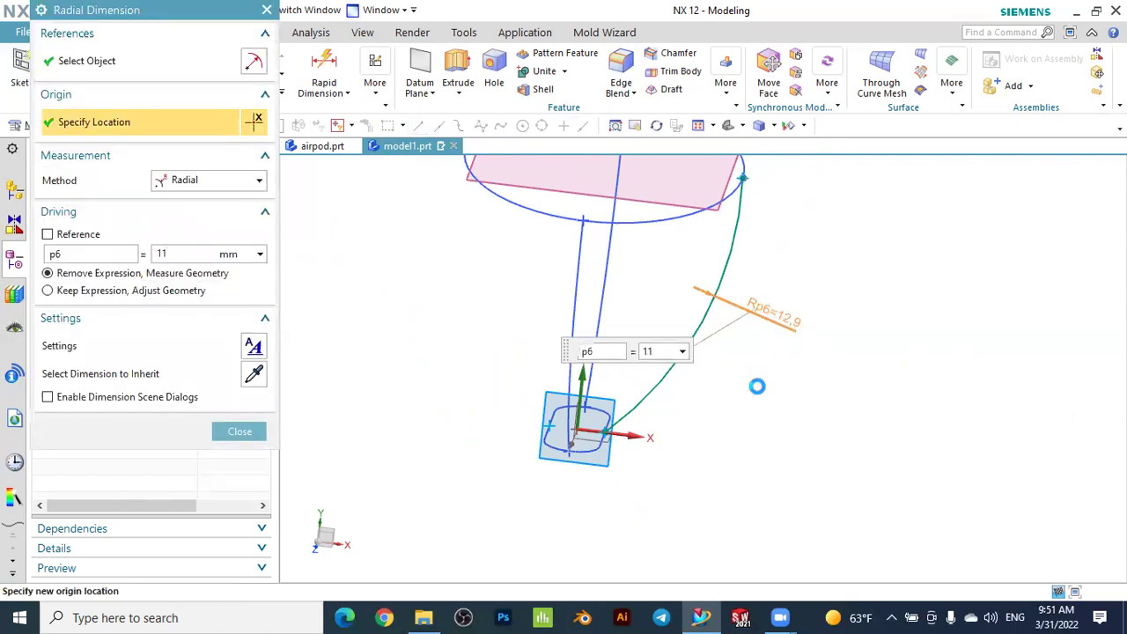
middle_click(756, 388)
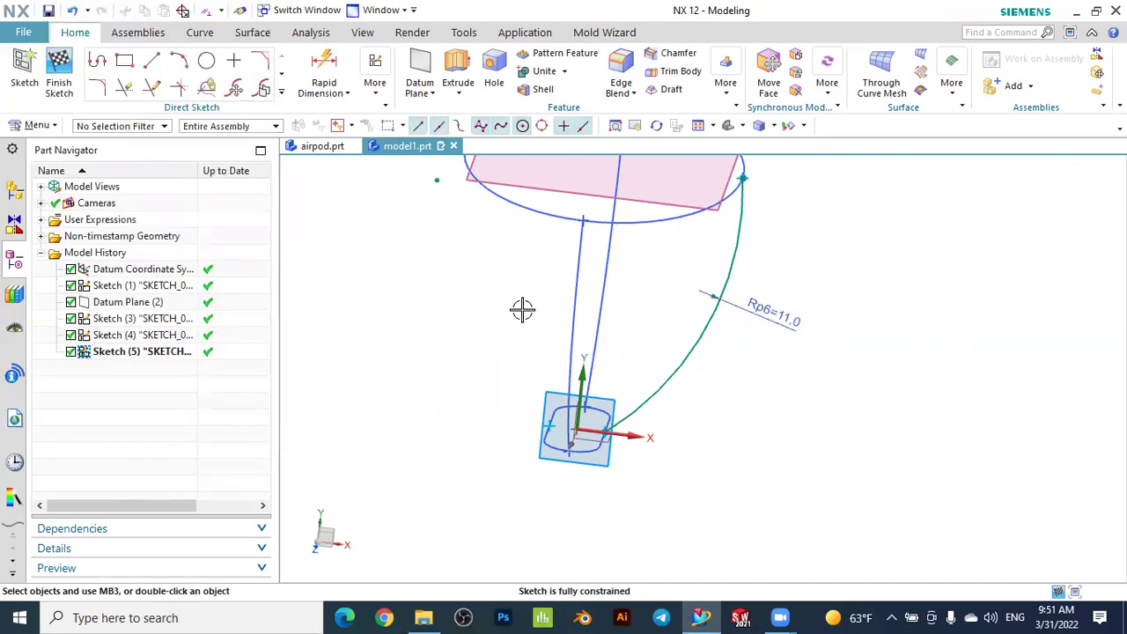
mouse_move(484, 319)
middle_mouse_down()
mouse_move(528, 312)
mouse_move(494, 314)
mouse_move(418, 194)
middle_mouse_up()
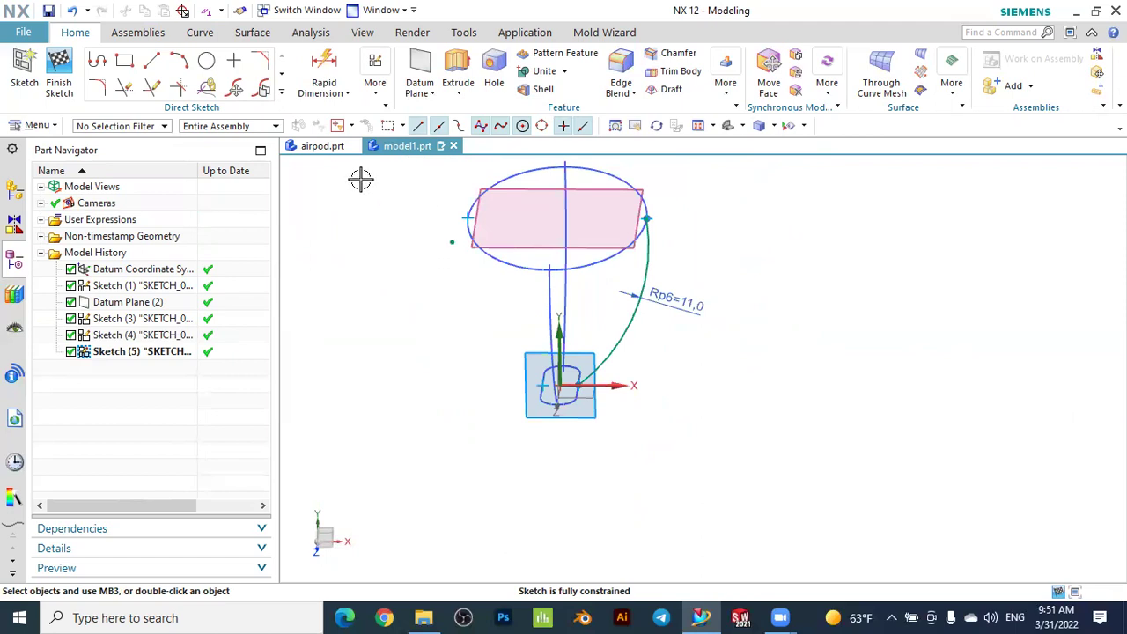
Sketch a three-point arc of about 10.5 mm radius on the negative X side, from beside the ellipse to beside the slot
scroll(431, 215, "up", 3)
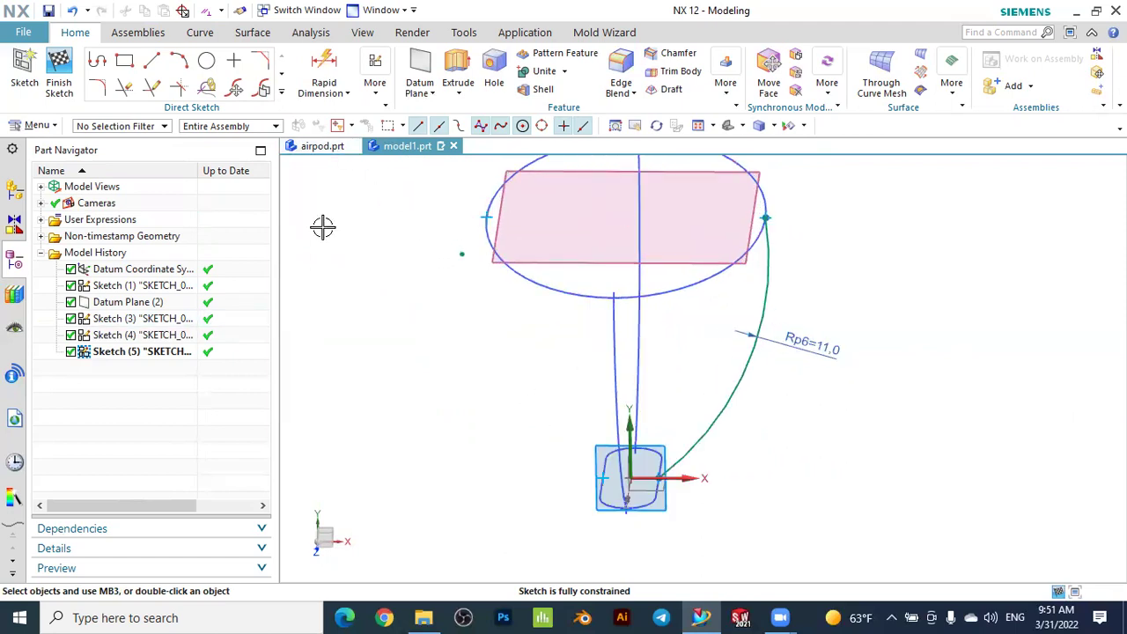
left_click(180, 63)
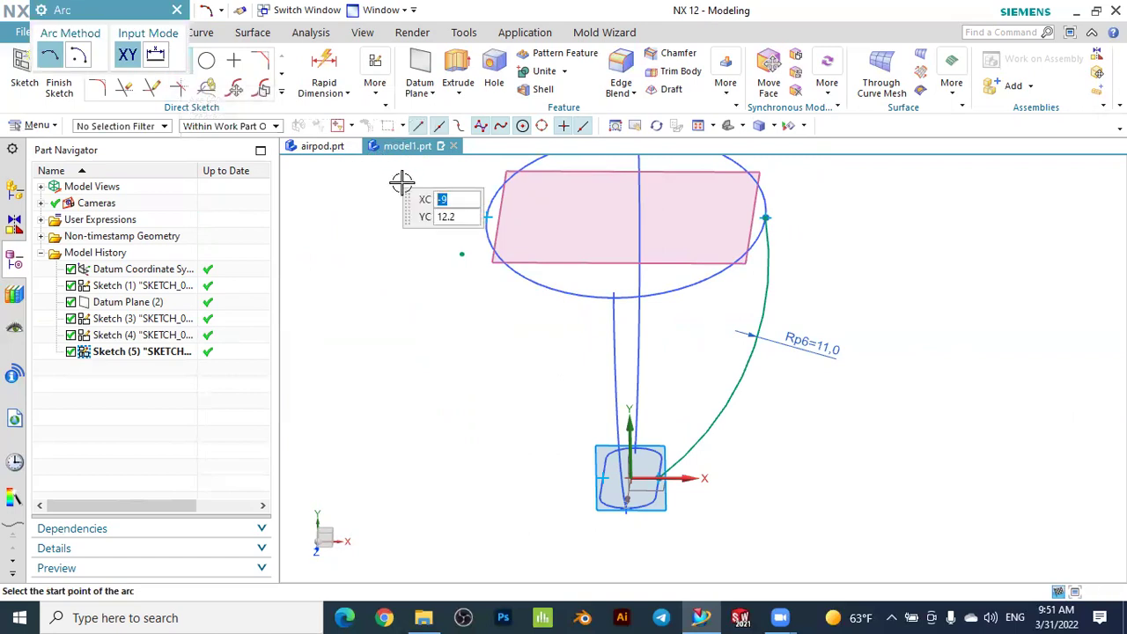
left_click(454, 215)
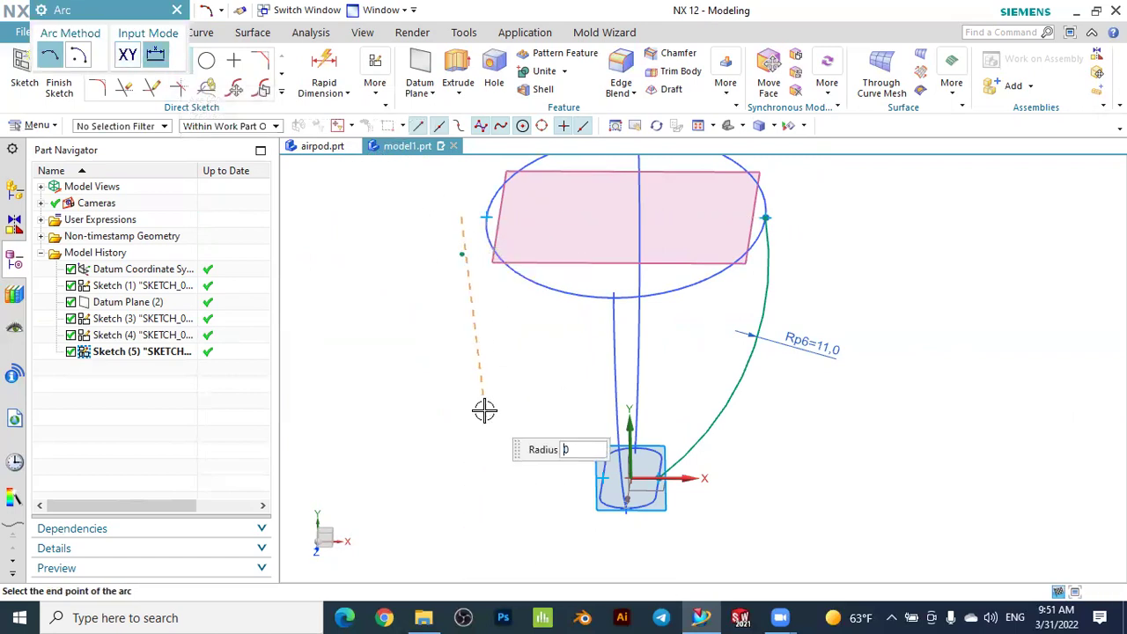
left_click(552, 486)
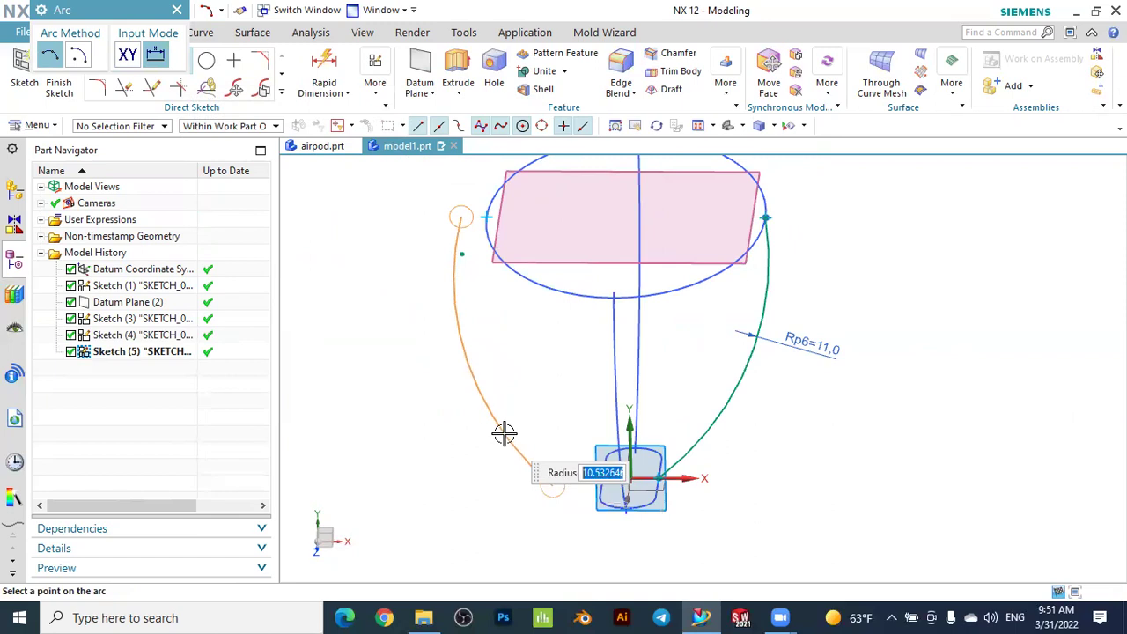
left_click(504, 431)
key("Escape")
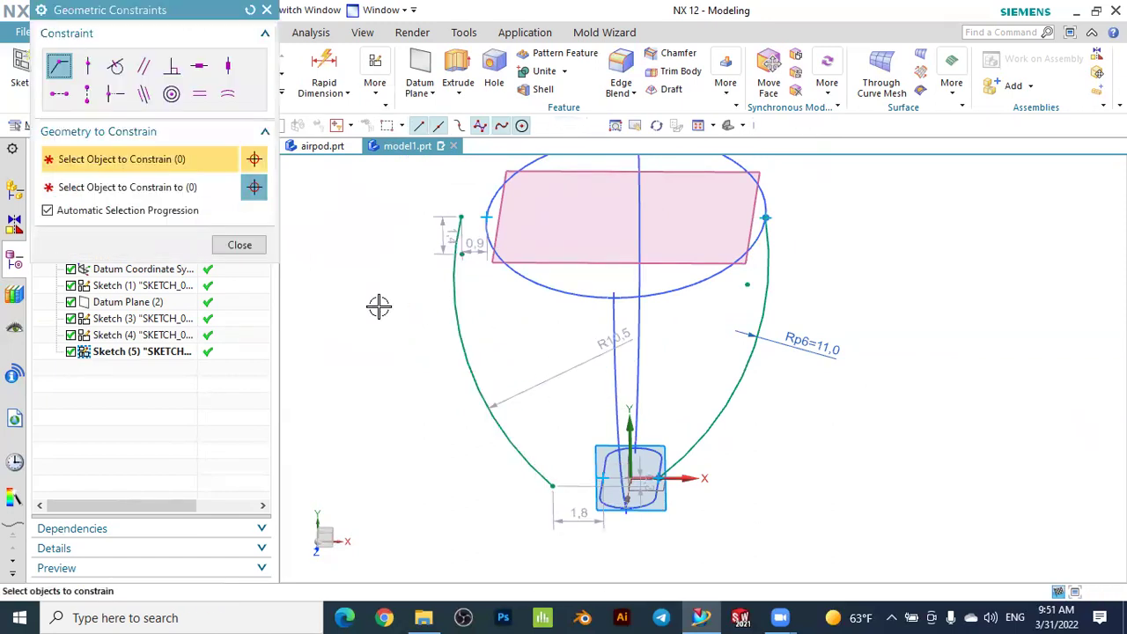
Apply a coincident constraint between the ellipse's intersection point on the negative X side and the new arc's nearby endpoint
left_click(58, 68)
scroll(428, 184, "up", 5)
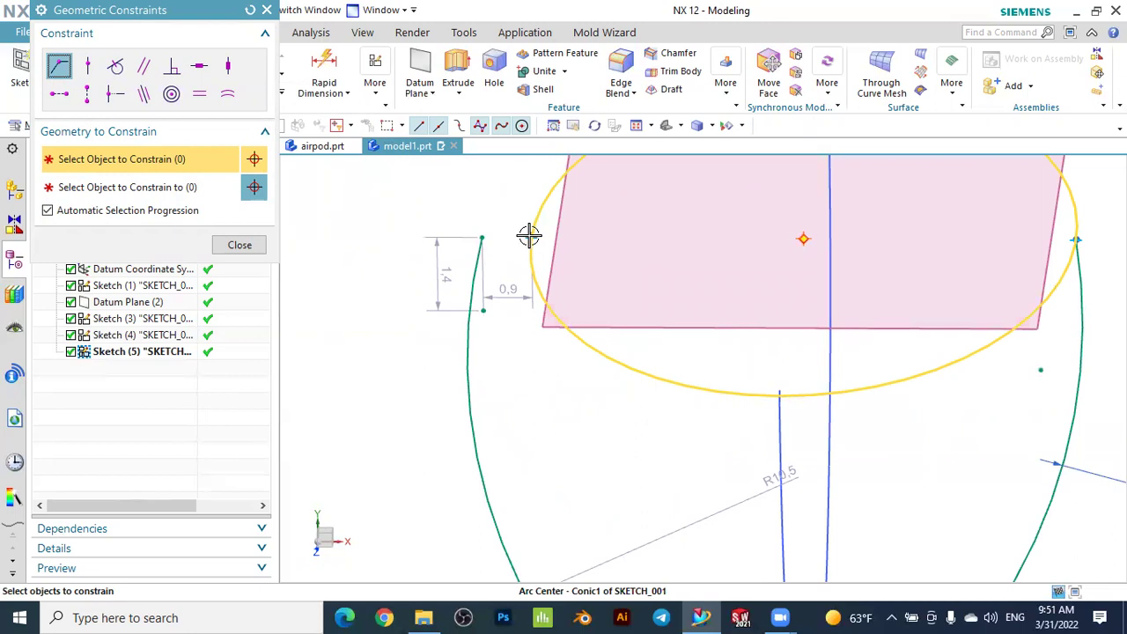
right_click(528, 234)
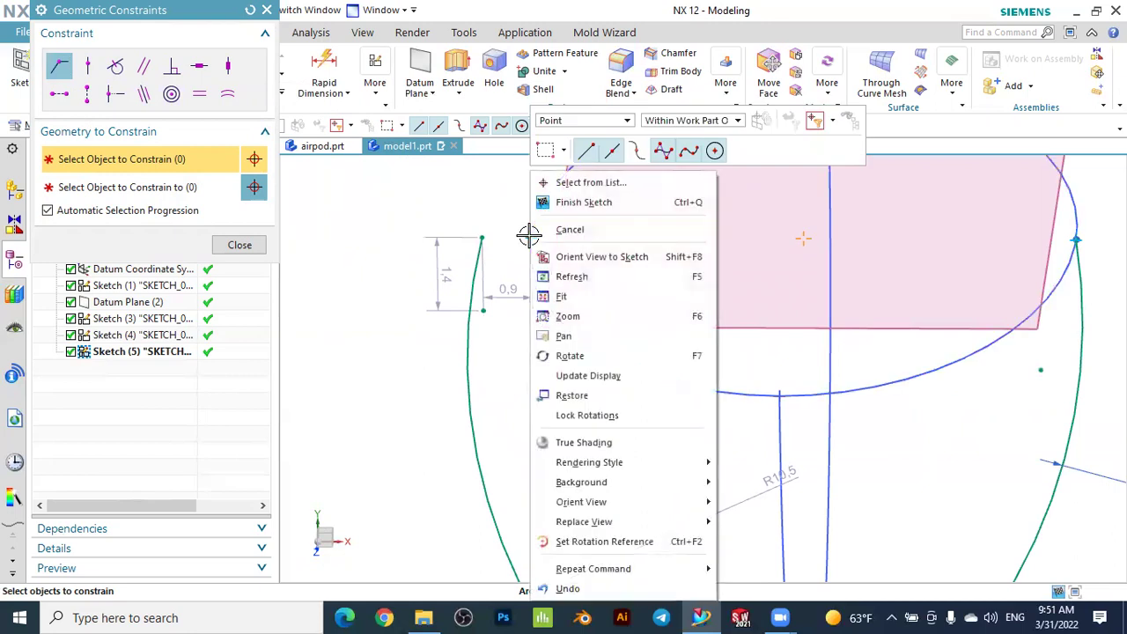
left_click(568, 183)
left_click(629, 211)
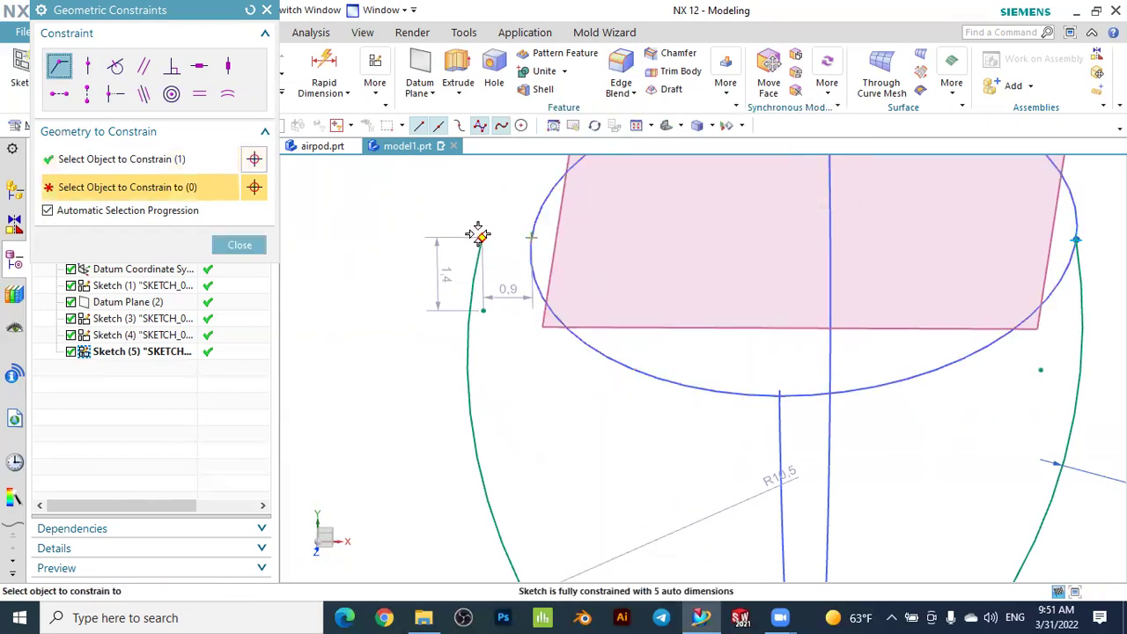
left_click(477, 234)
Make the new arc's other endpoint coincident with the intersection point on the slot's nearby straight line and close Geometric Constraints
scroll(466, 208, "down", 4)
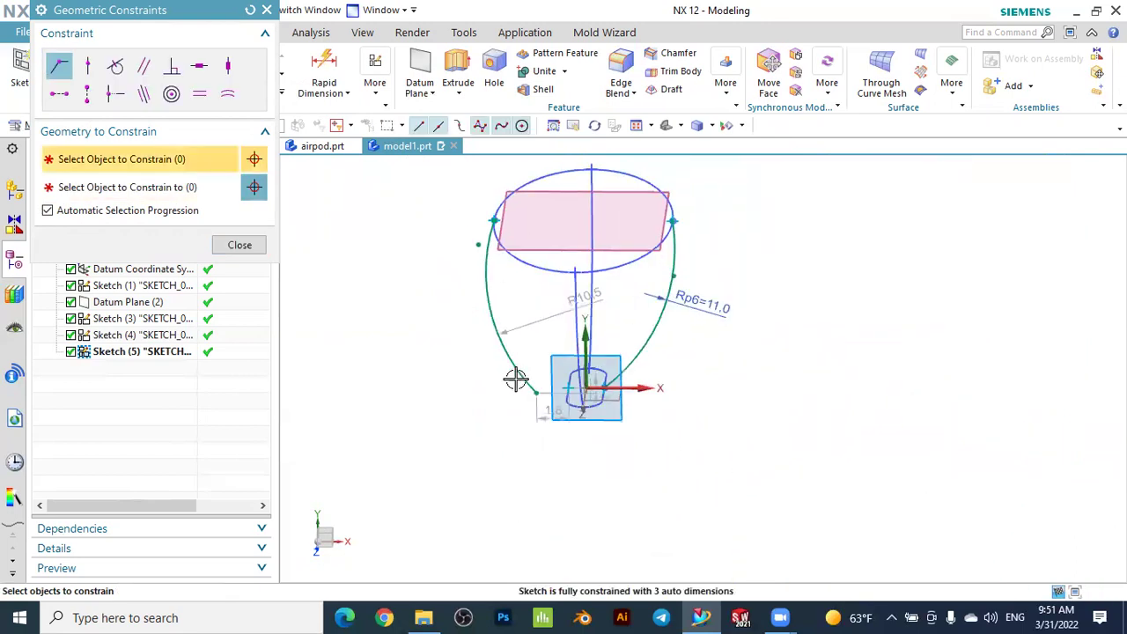
scroll(520, 387, "up", 6)
scroll(612, 432, "down", 2)
right_click(657, 346)
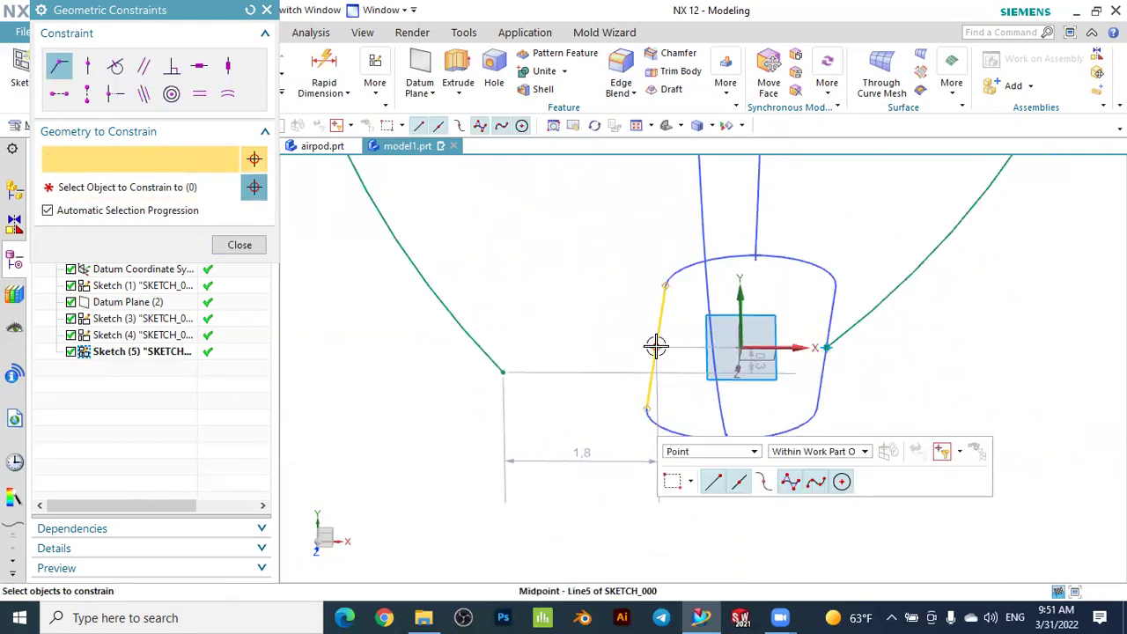
left_click(718, 14)
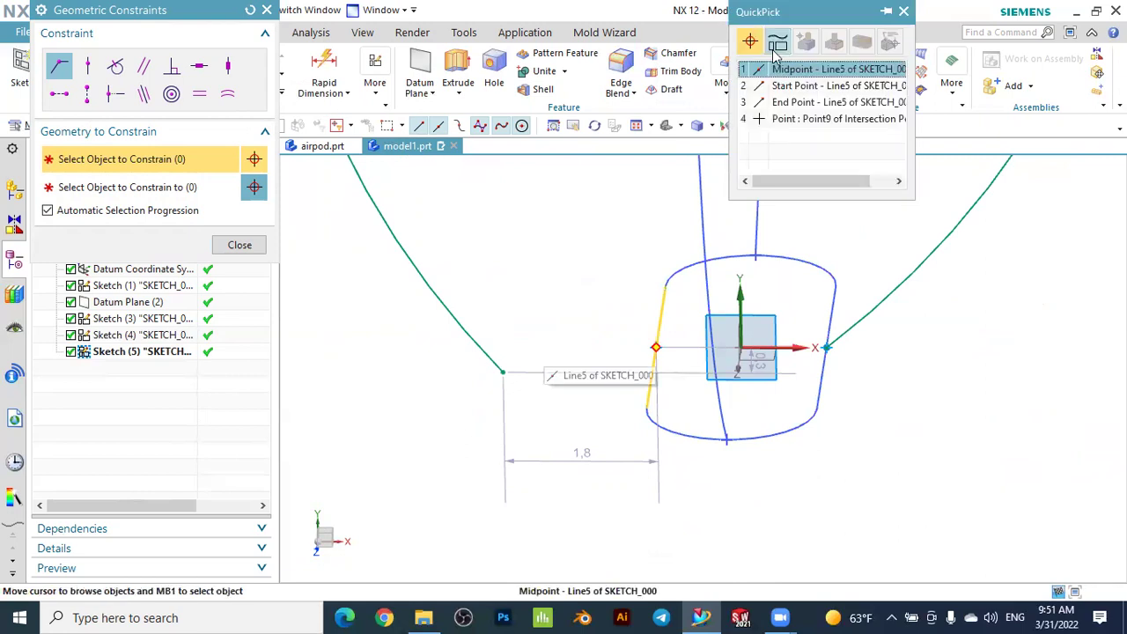
left_click(792, 118)
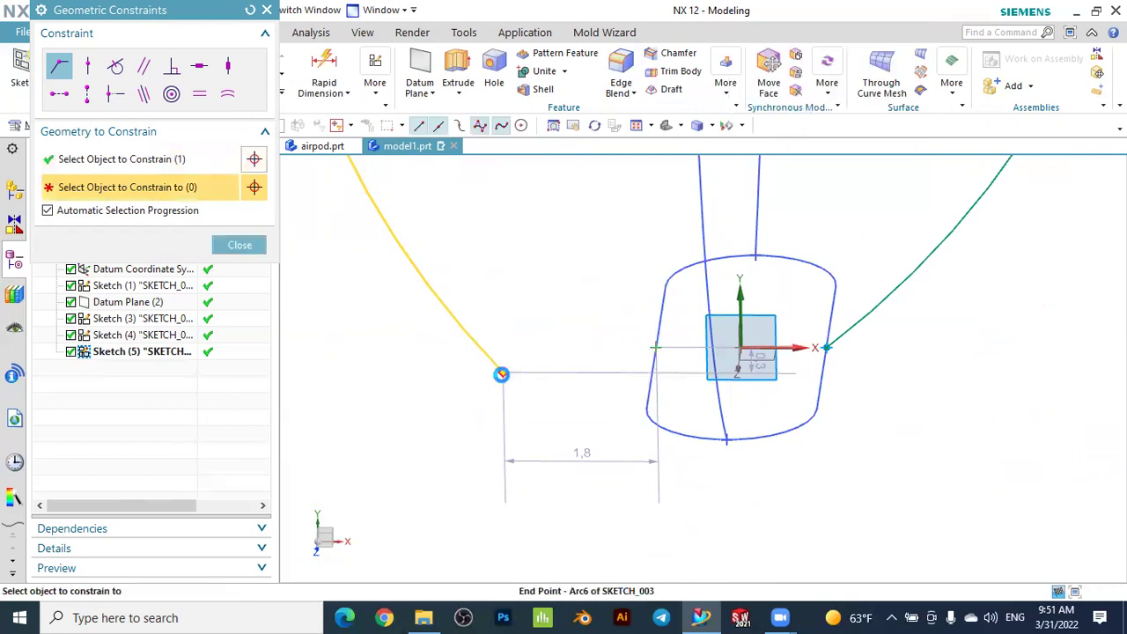
left_click(500, 375)
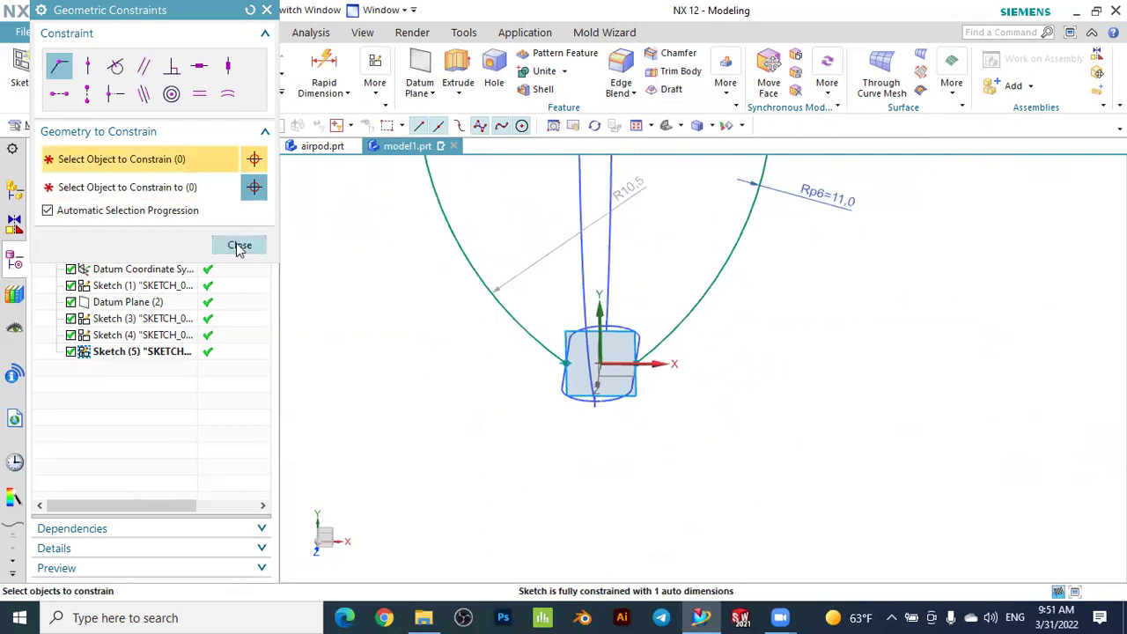
left_click(239, 244)
Set the negative X side guide arc's radius to 11 mm and finish the sketch
scroll(448, 226, "up", 3)
left_click_drag(599, 269, 503, 264)
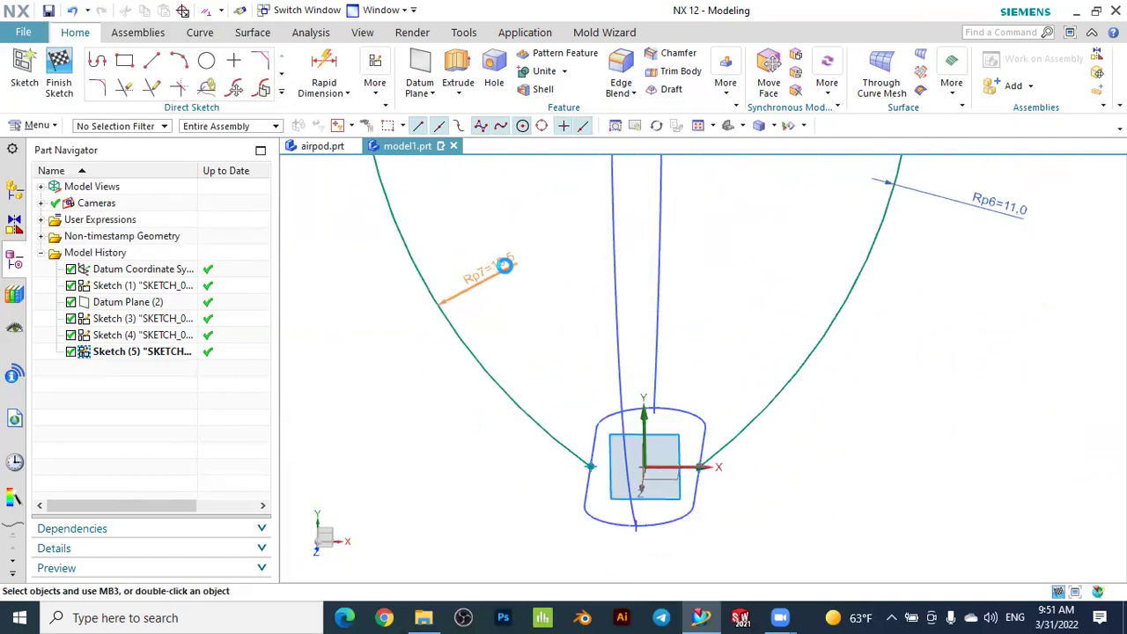
double_click(503, 264)
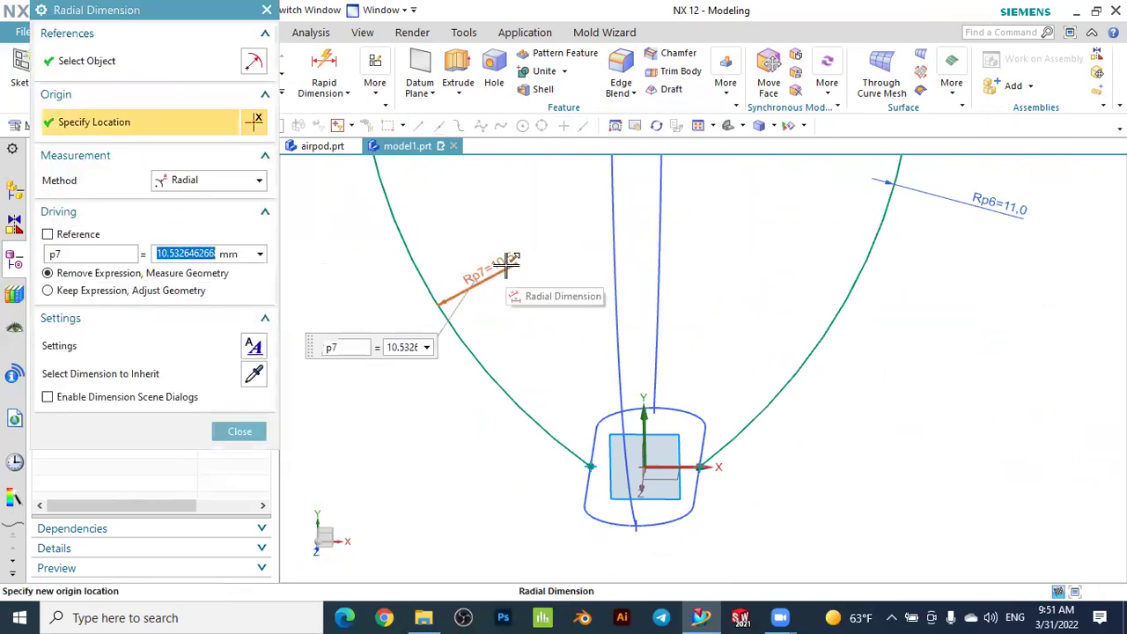
type("11")
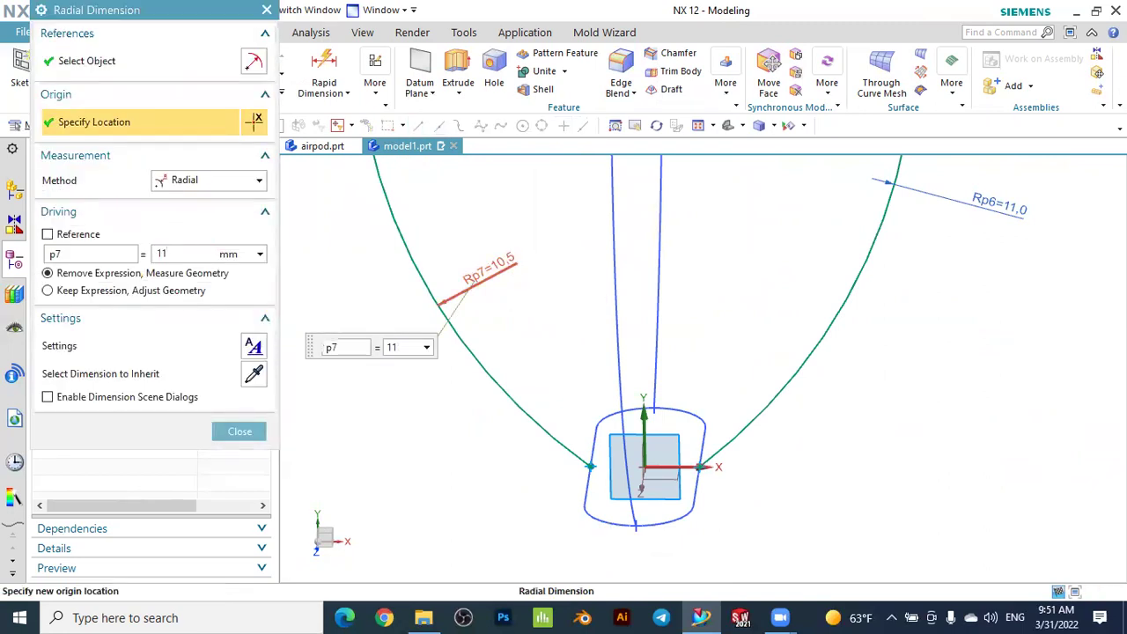
key("Return")
key("Escape")
middle_click_drag(381, 395, 423, 370)
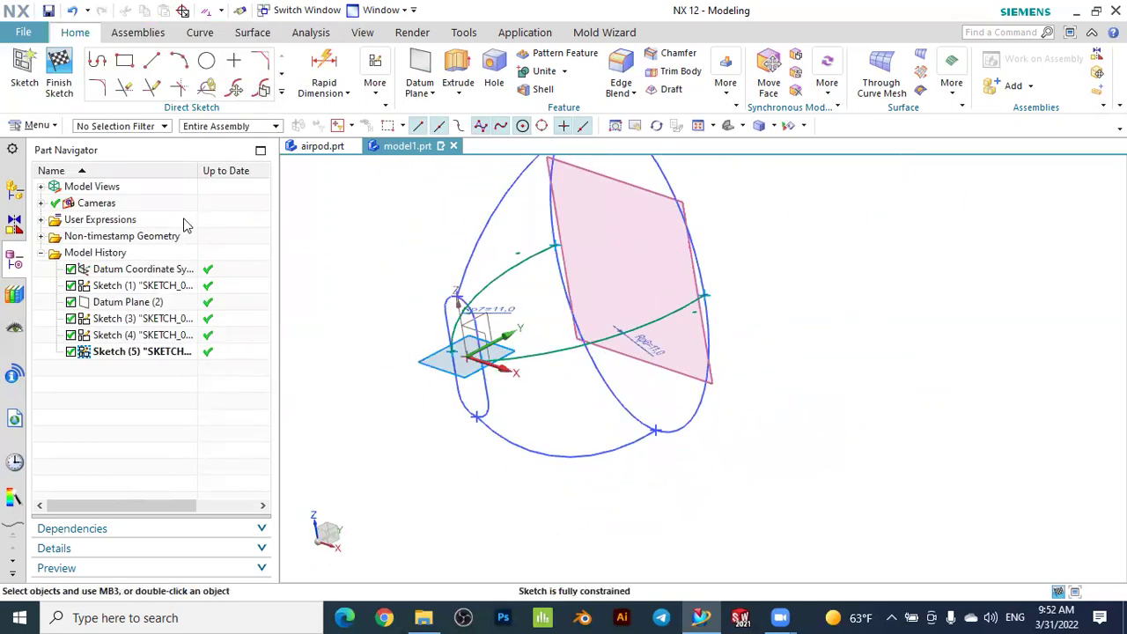
left_click(67, 69)
Start a Studio Surface and select the slot profile as the first section, using the Connected Curves rule
middle_click_drag(742, 370, 715, 354)
scroll(719, 352, "down", 2)
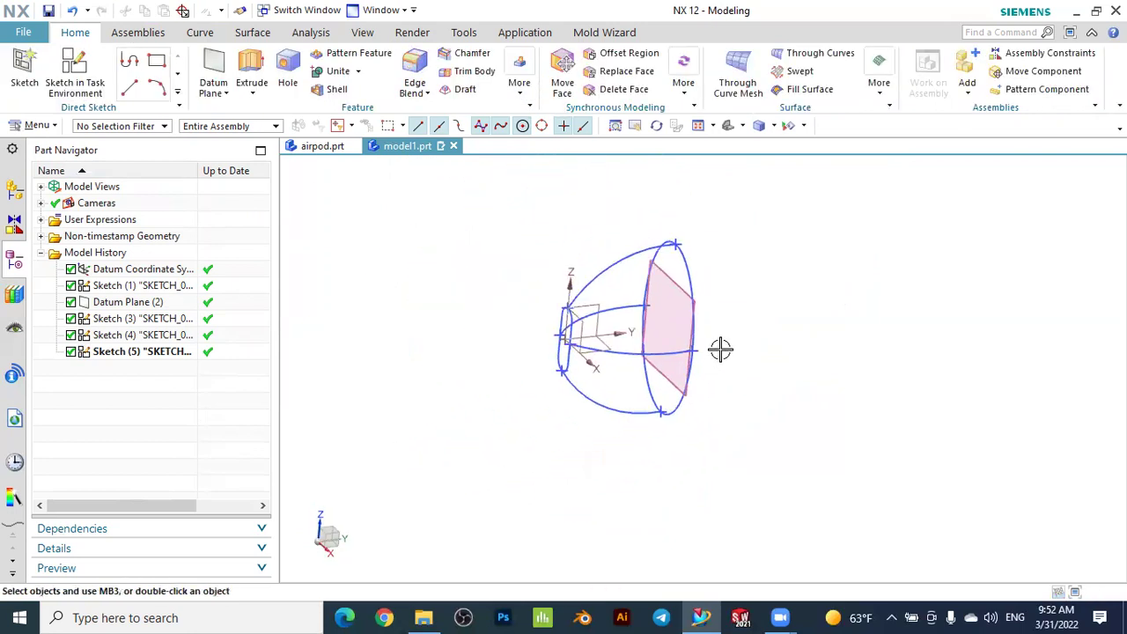
scroll(701, 310, "up", 2)
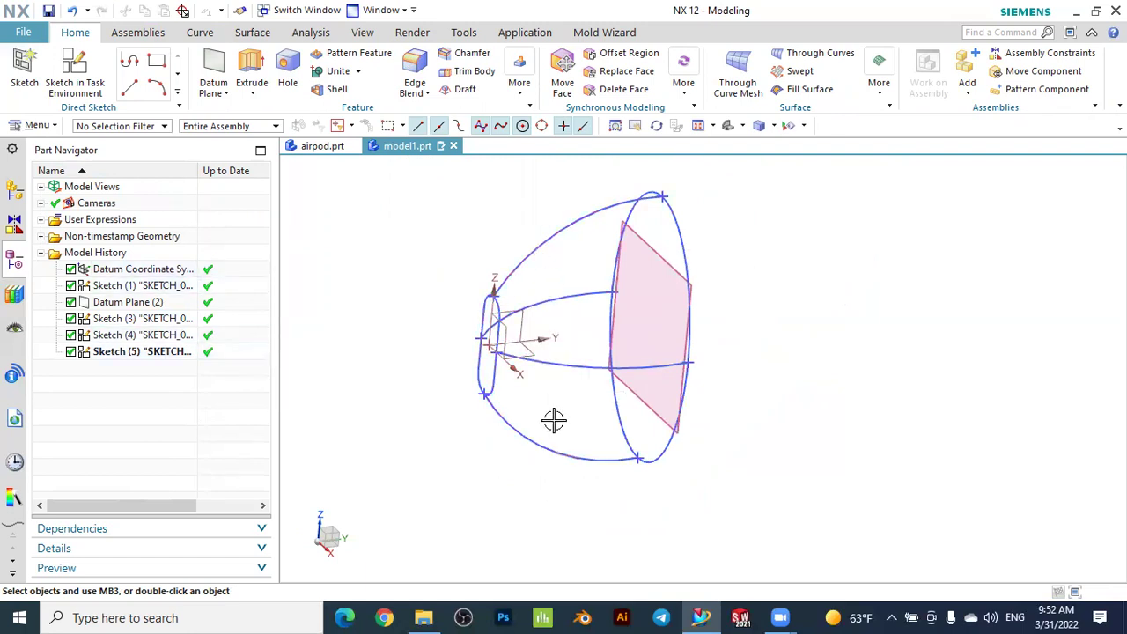
mouse_move(405, 374)
middle_mouse_down()
mouse_move(442, 387)
mouse_move(426, 374)
middle_mouse_up()
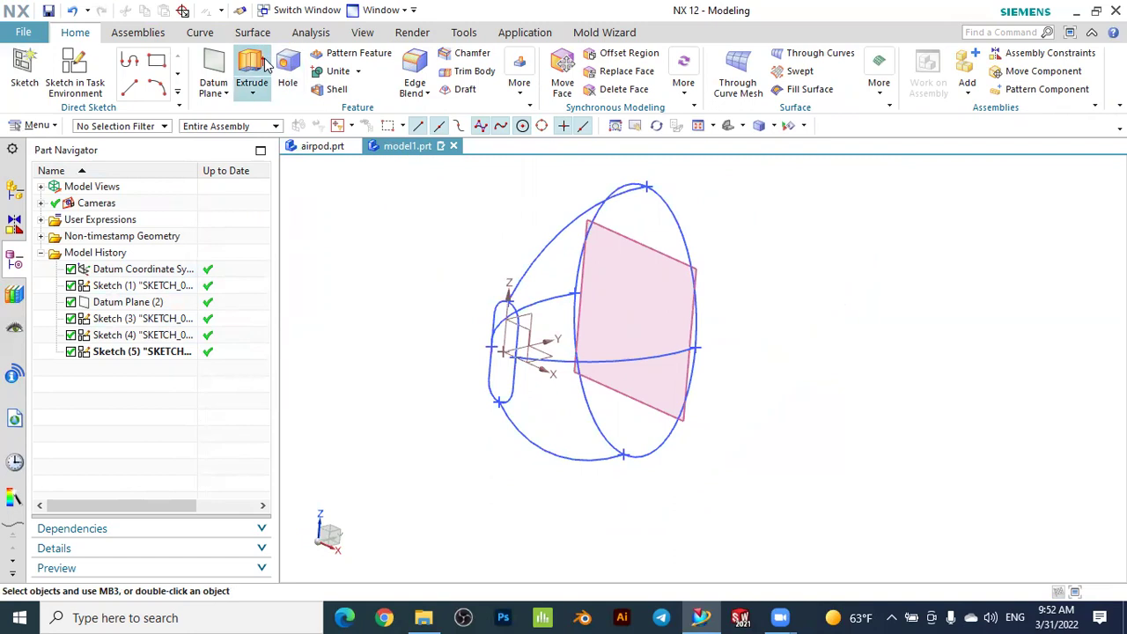
left_click(255, 33)
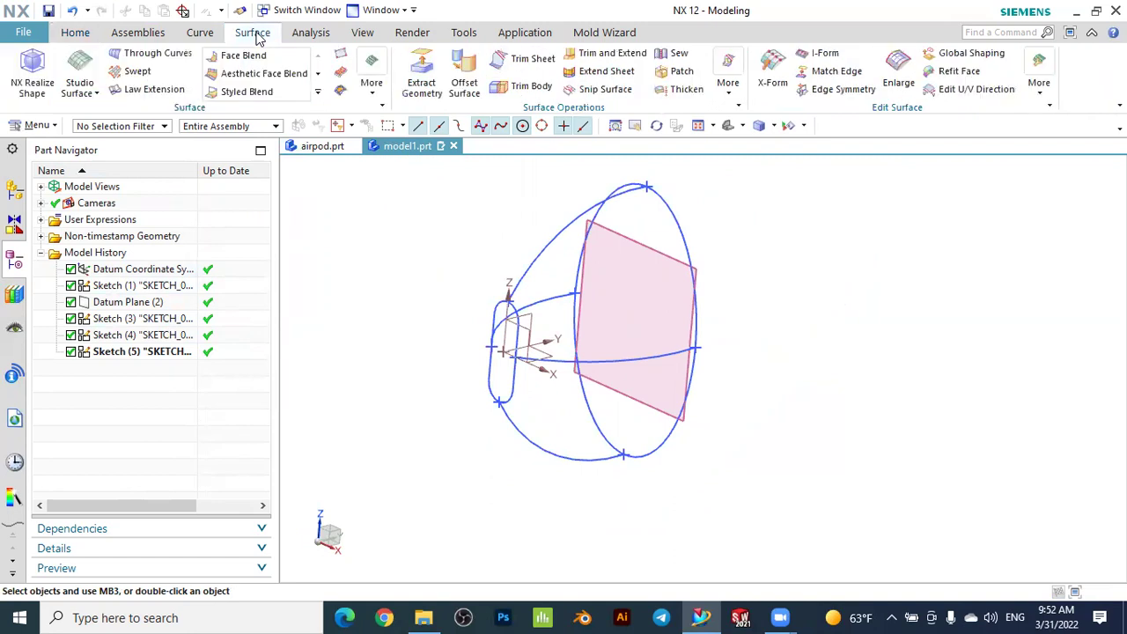
left_click(79, 64)
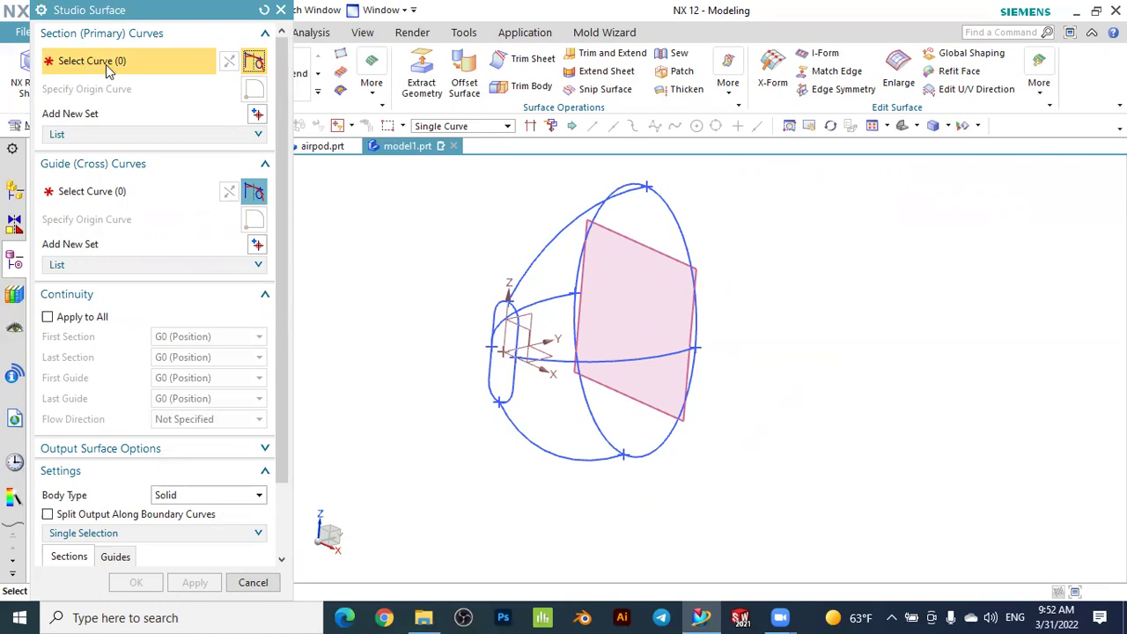
scroll(520, 266, "up", 2)
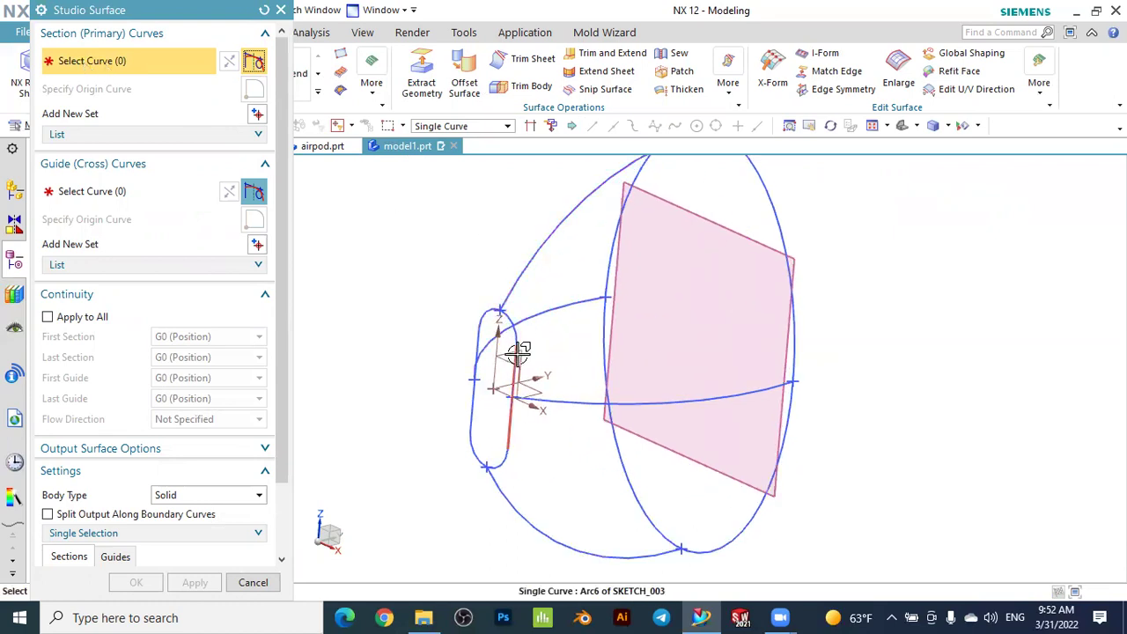
left_click(447, 128)
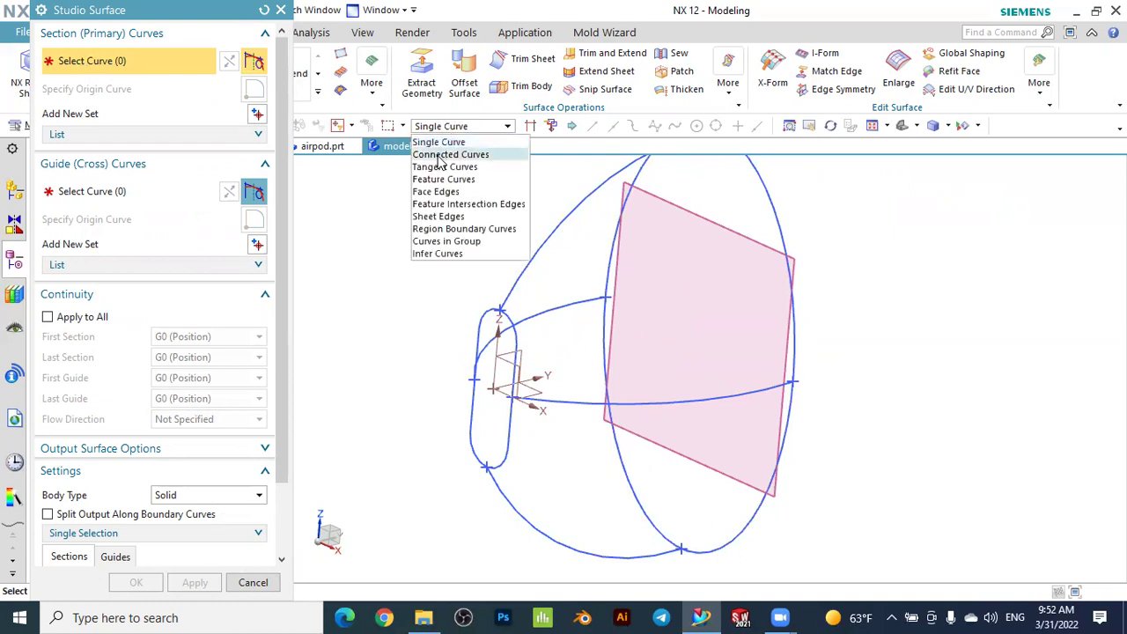
left_click(439, 160)
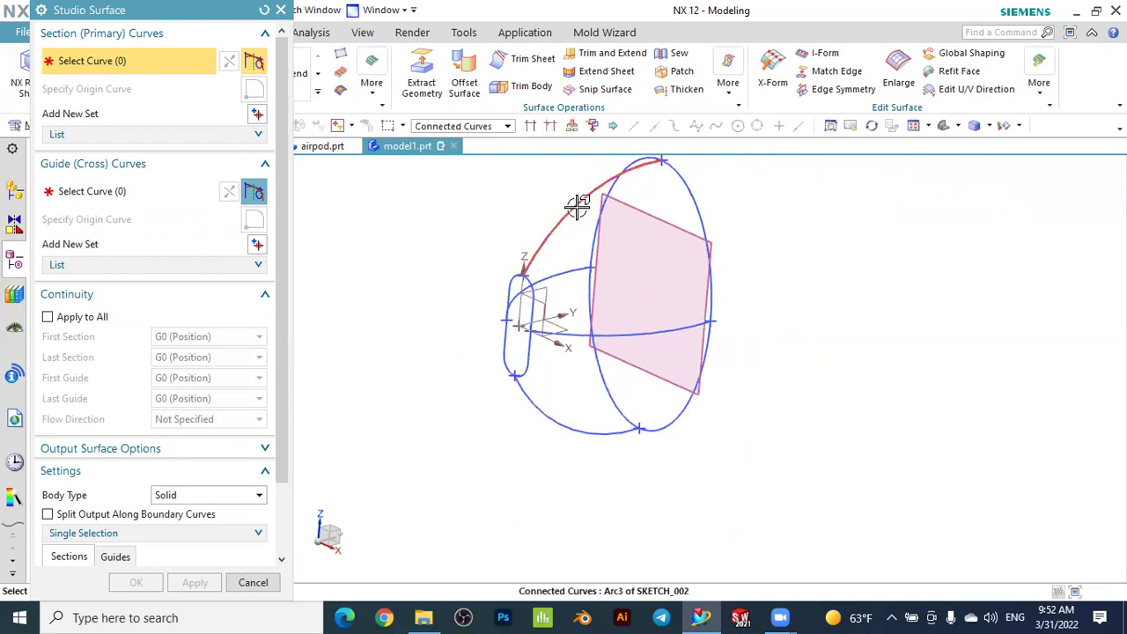
middle_click_drag(540, 467, 538, 376, "shift")
left_click(500, 327)
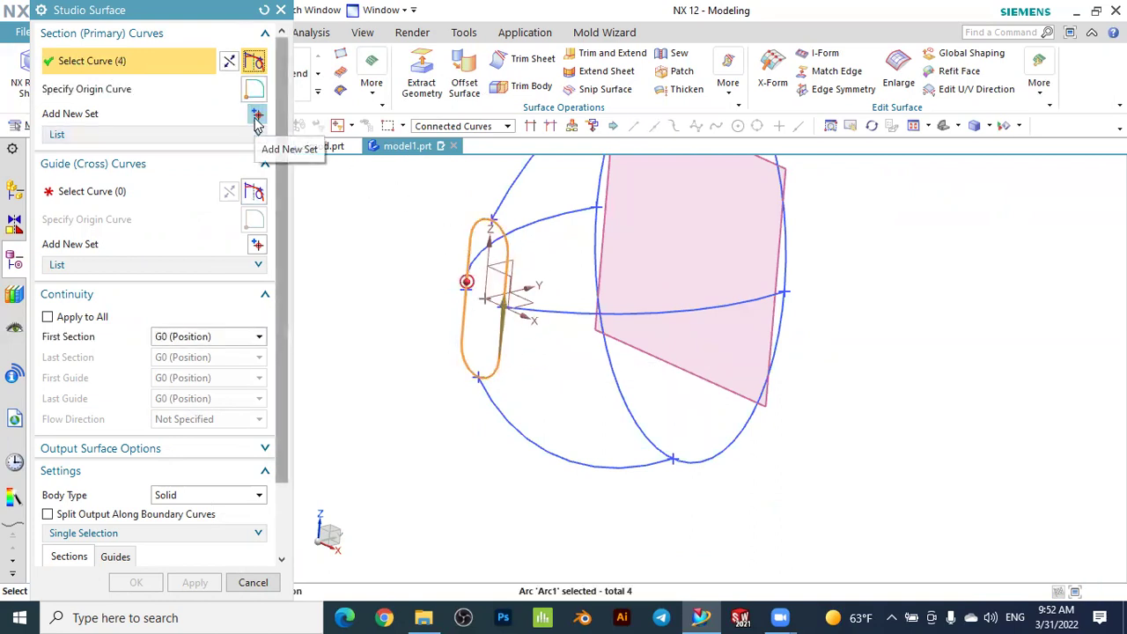
Add the ellipse as a second section set of the studio surface and reverse its direction
left_click(256, 118)
middle_click_drag(871, 319, 822, 319, "shift")
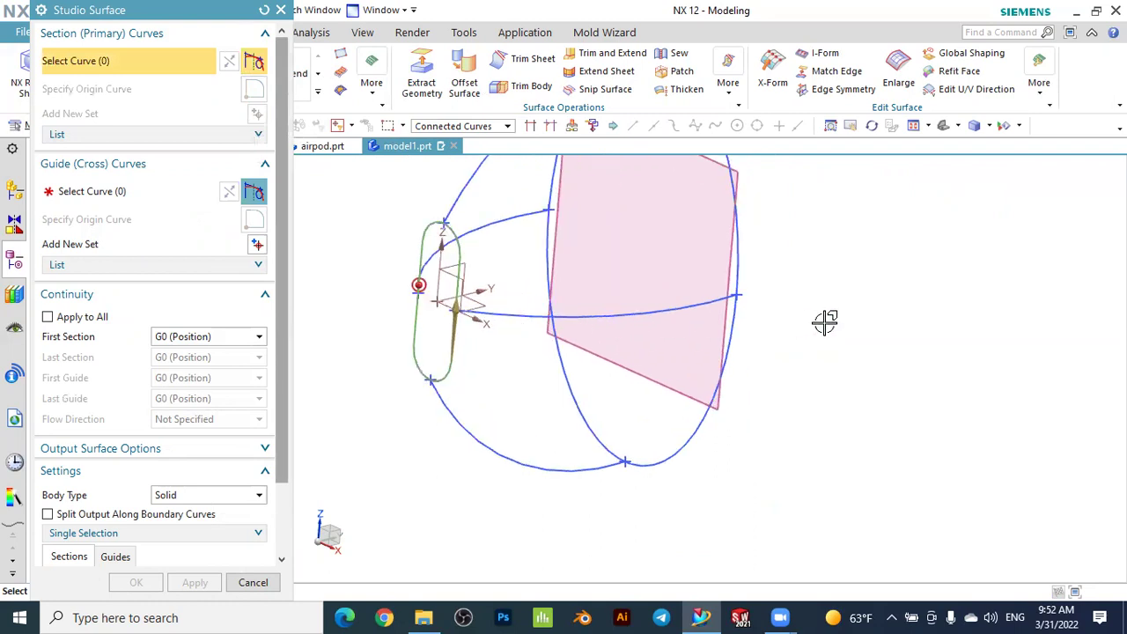
left_click(738, 322)
middle_click_drag(765, 330, 767, 213)
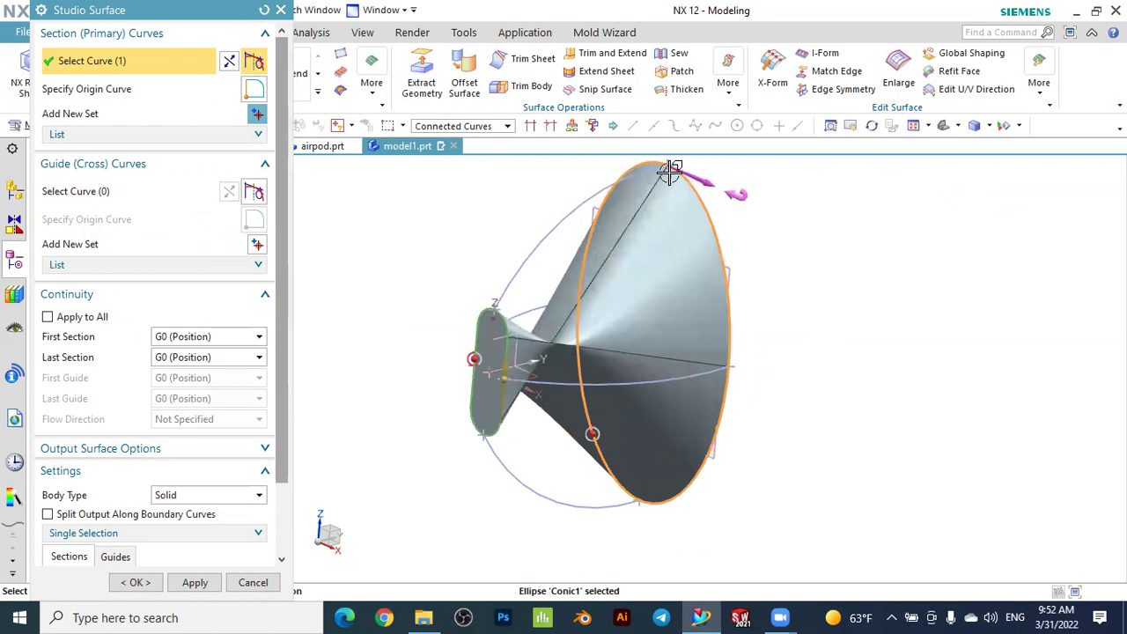
left_click(228, 65)
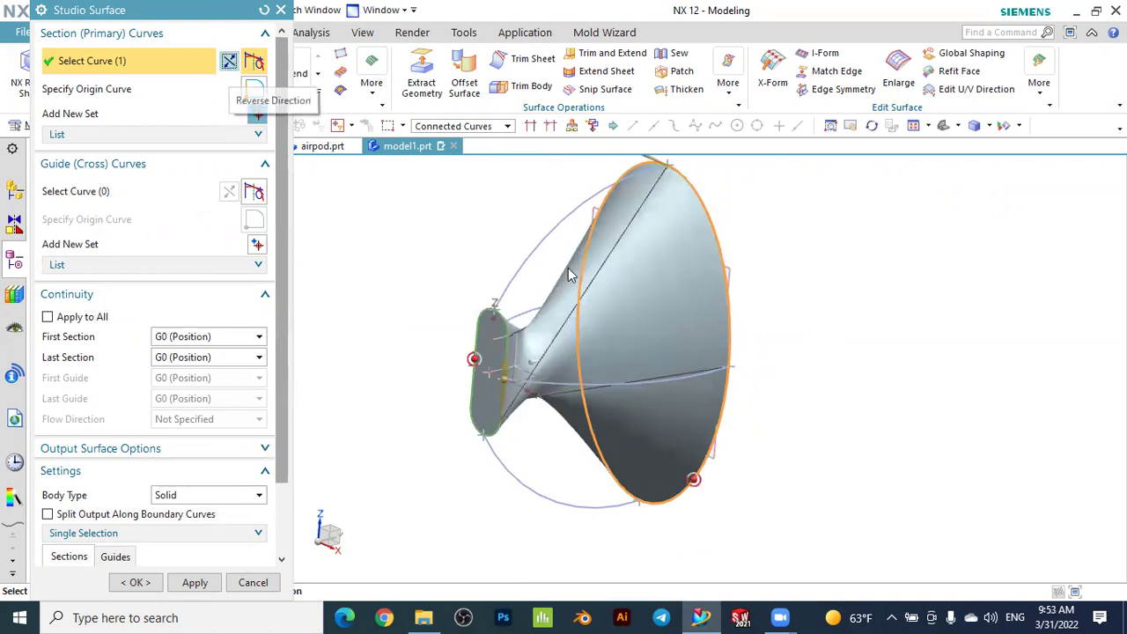
Set the curve rule to Single Curve and select the positive X side arc as the studio surface's first guide
scroll(725, 292, "down", 3)
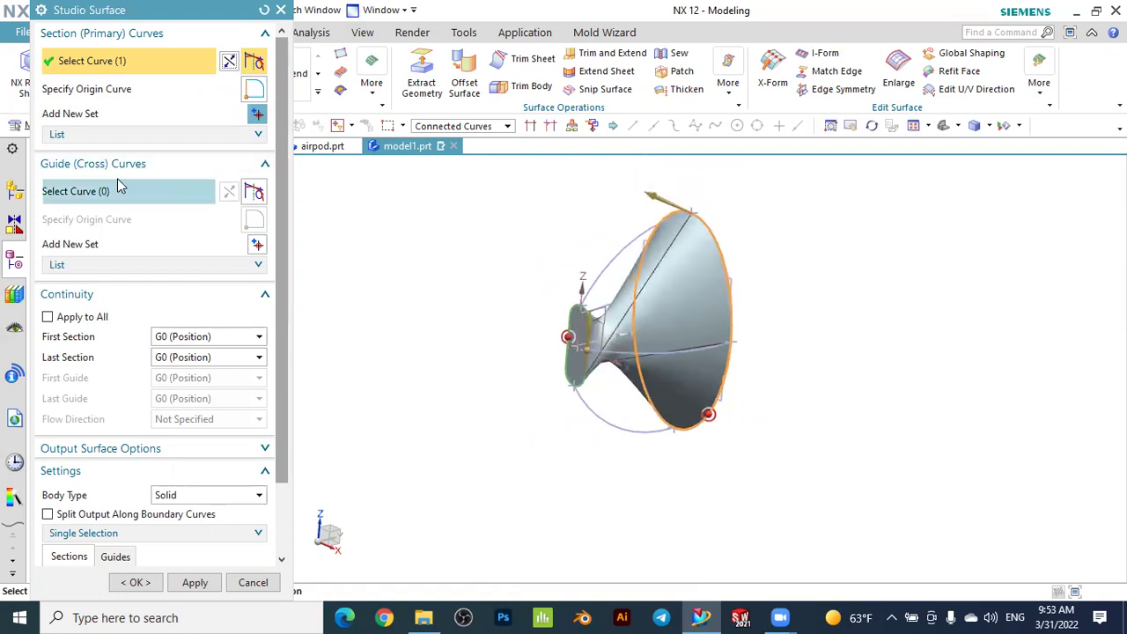
left_click(72, 194)
scroll(744, 324, "up", 3)
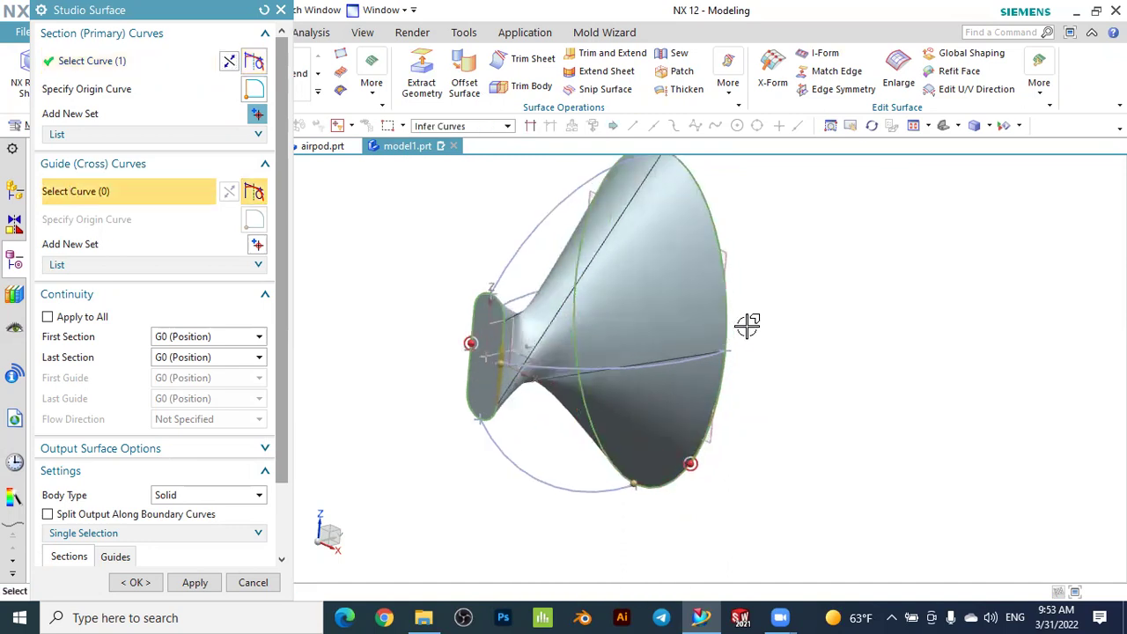
mouse_move(786, 339)
middle_mouse_down()
mouse_move(783, 355)
mouse_move(783, 344)
mouse_move(795, 349)
mouse_move(787, 318)
middle_mouse_up()
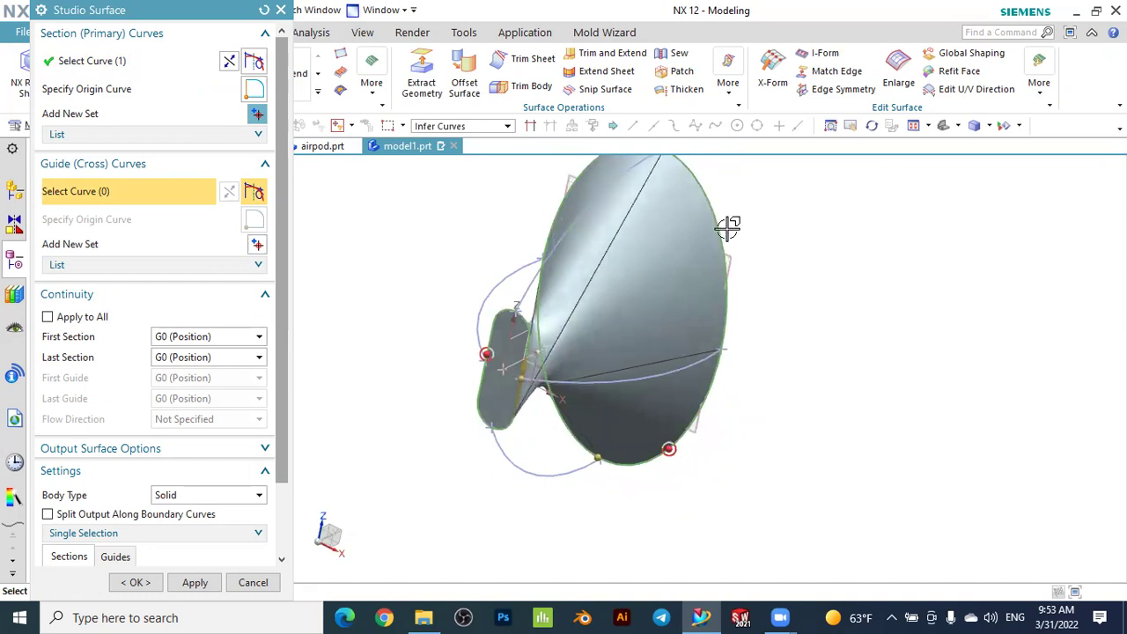
left_click(481, 128)
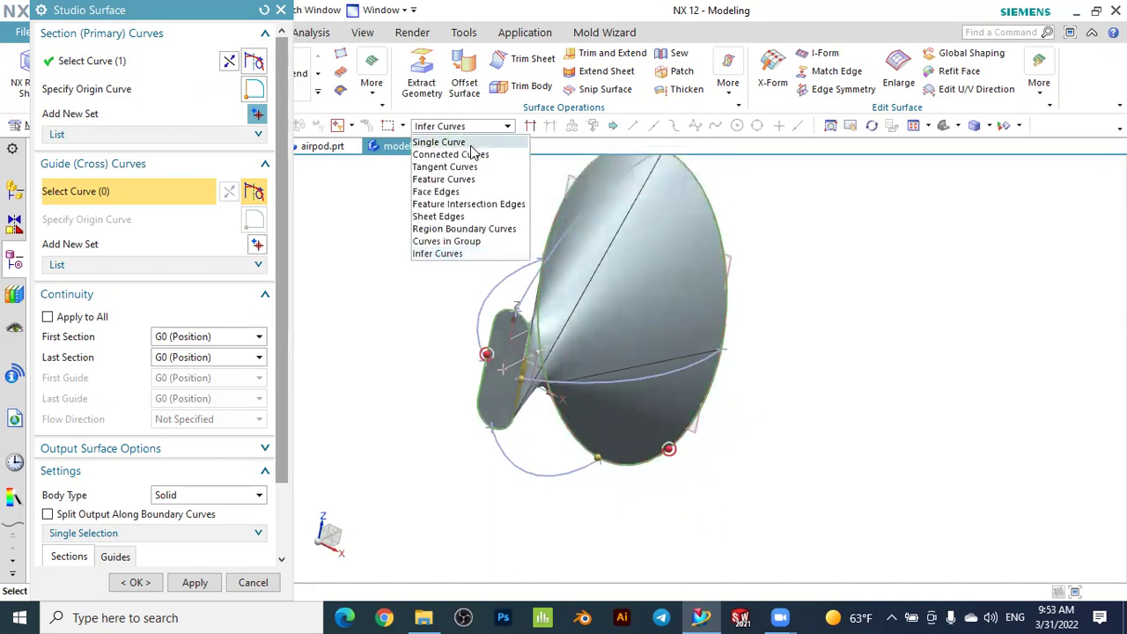
left_click(449, 142)
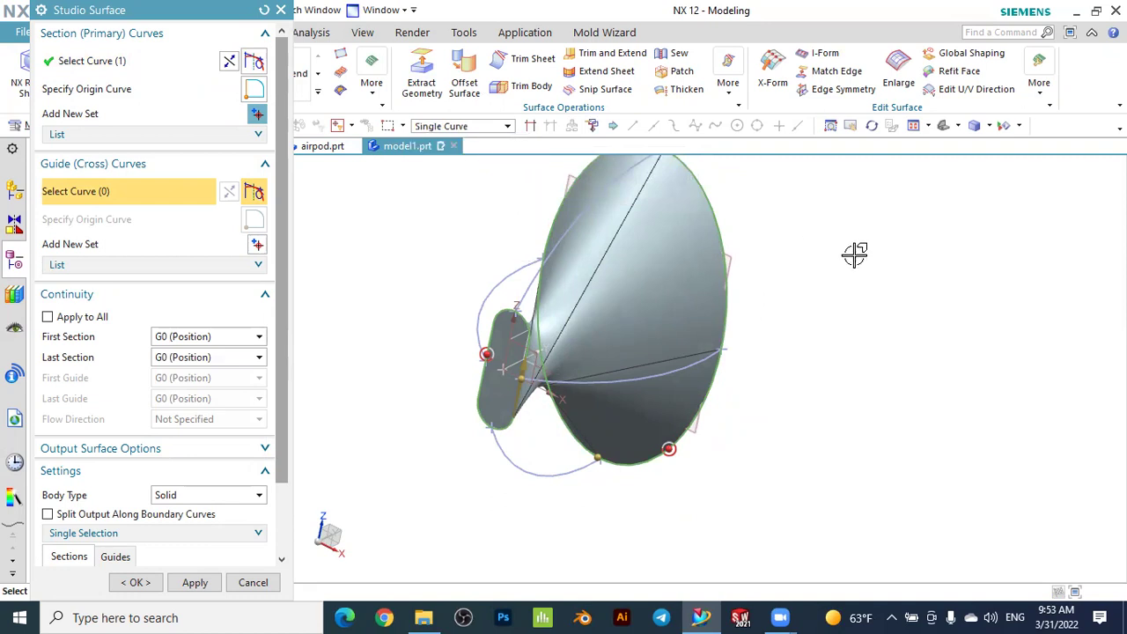
middle_click_drag(856, 289, 787, 252)
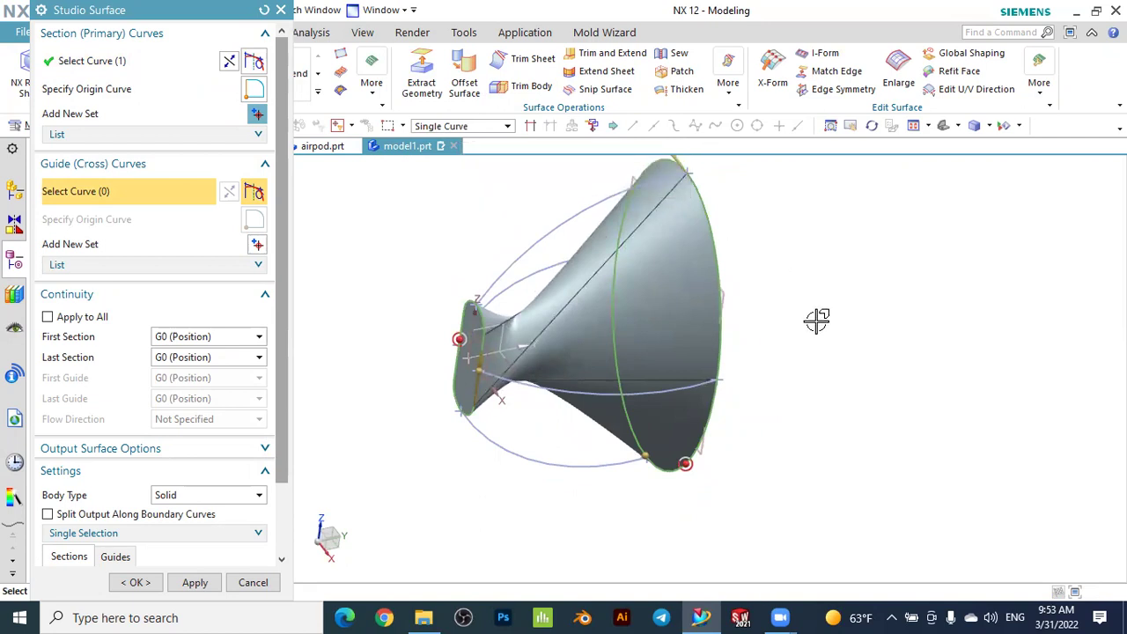
scroll(792, 388, "up", 3)
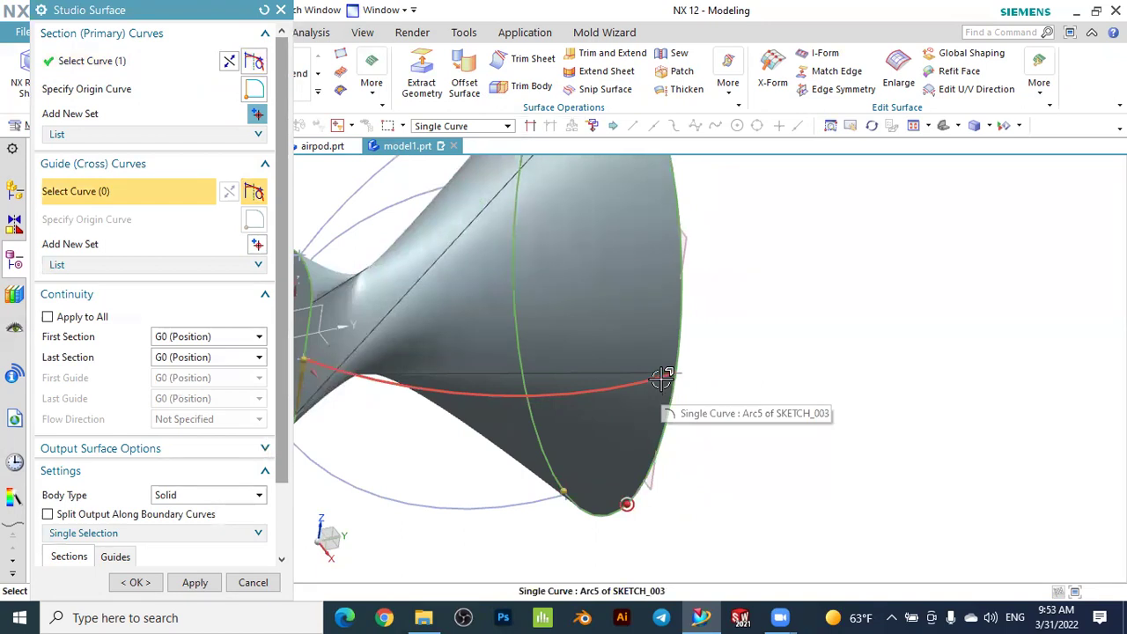
left_click(660, 377)
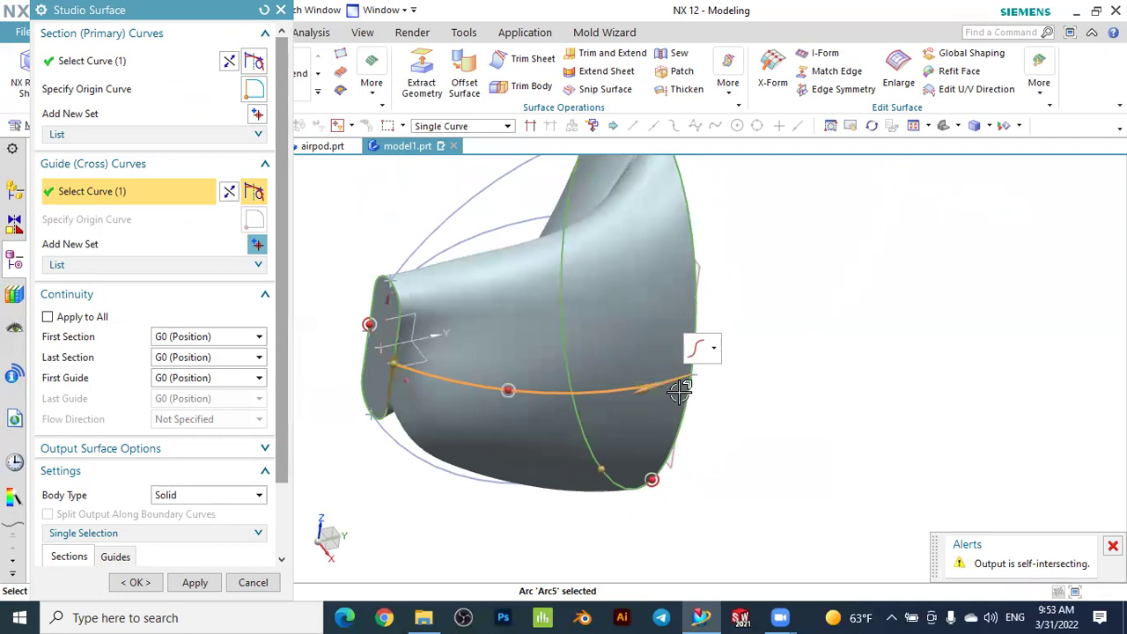
Add the upper arc and the negative X side arc as the second and third guide sets of the studio surface
left_click(258, 244)
middle_click_drag(669, 344, 740, 220)
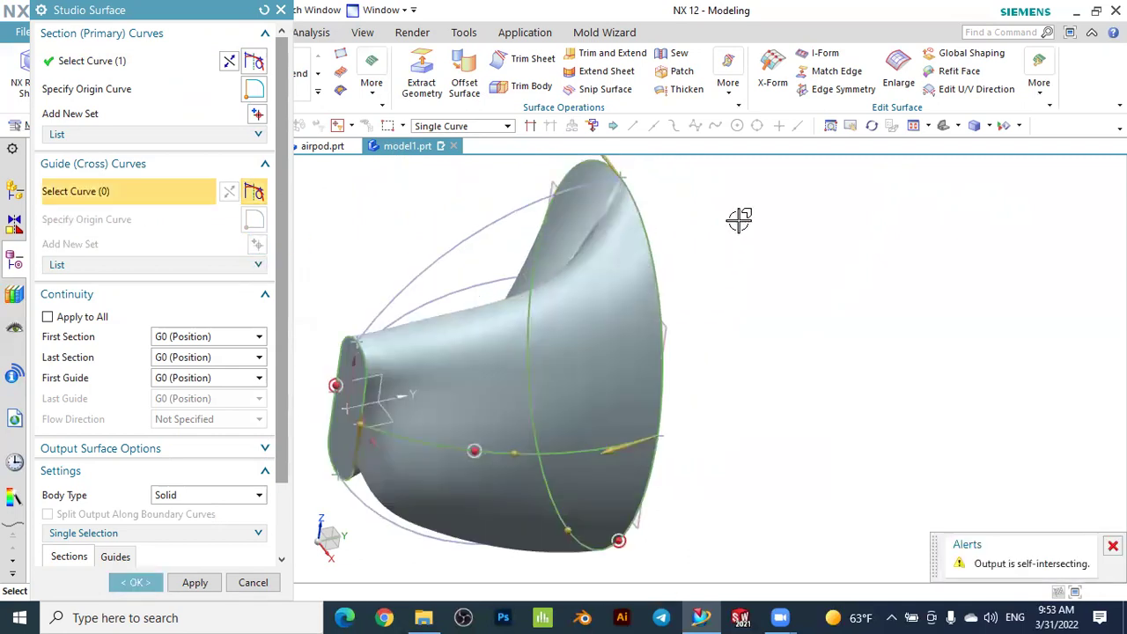
left_click(603, 185)
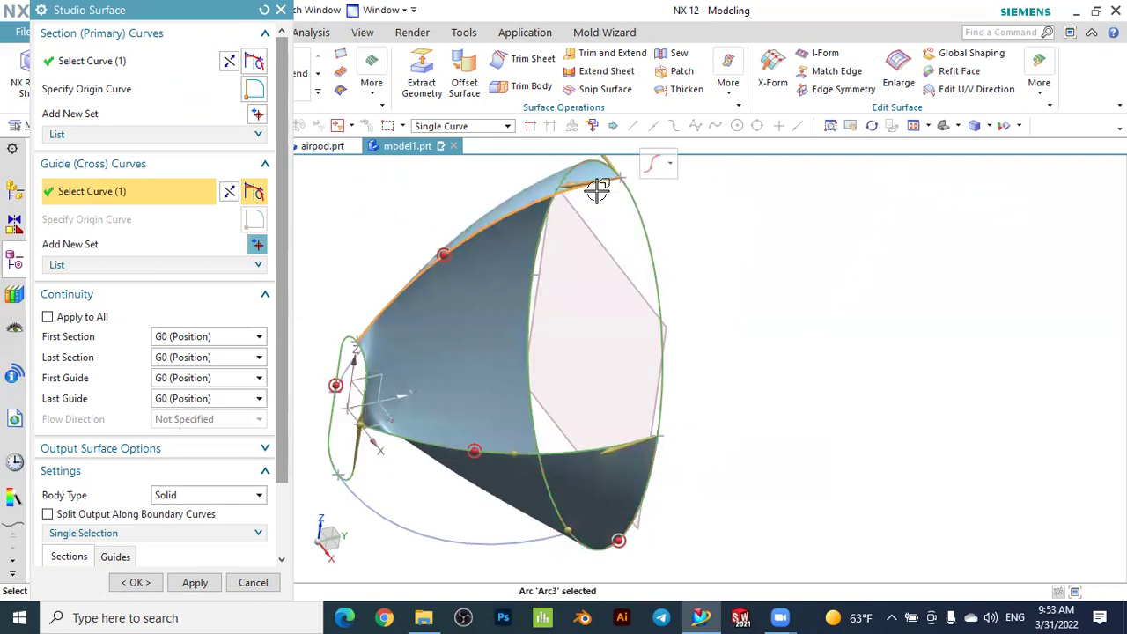
left_click(257, 246)
middle_click_drag(757, 260, 773, 296)
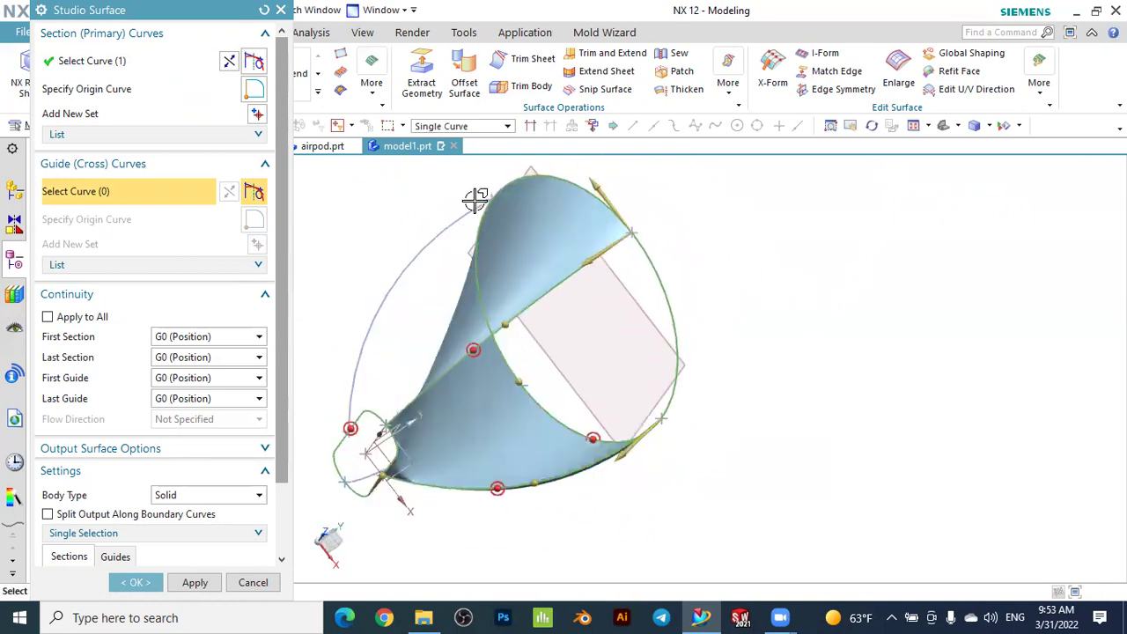
left_click(476, 200)
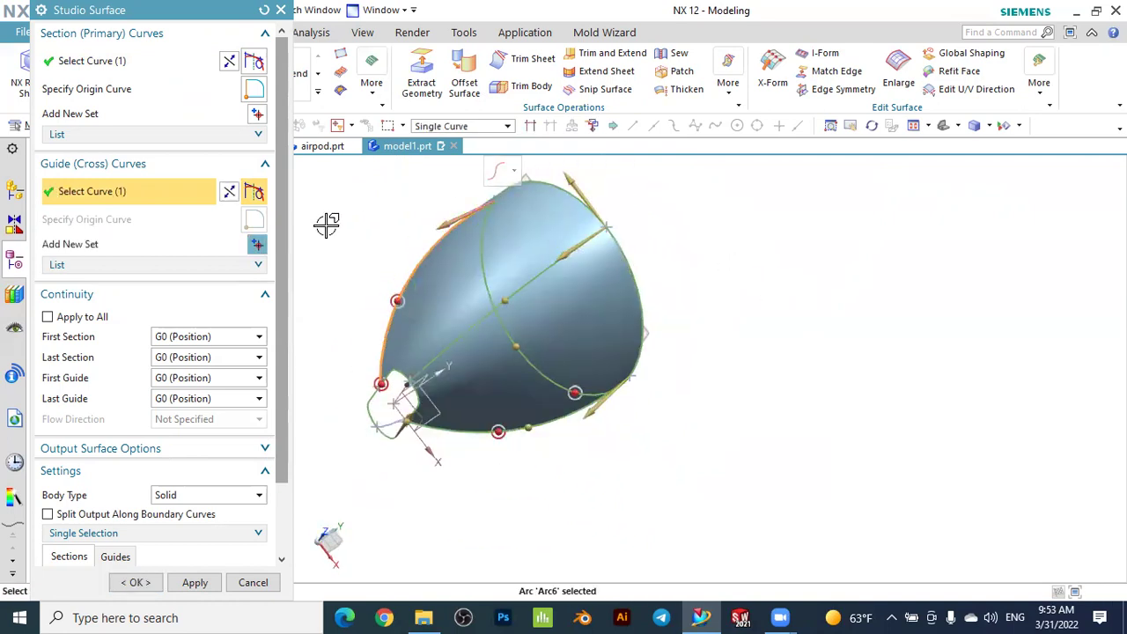
Add the lower arc as the fourth guide set and the positive X side arc again as the closing fifth guide
left_click(256, 245)
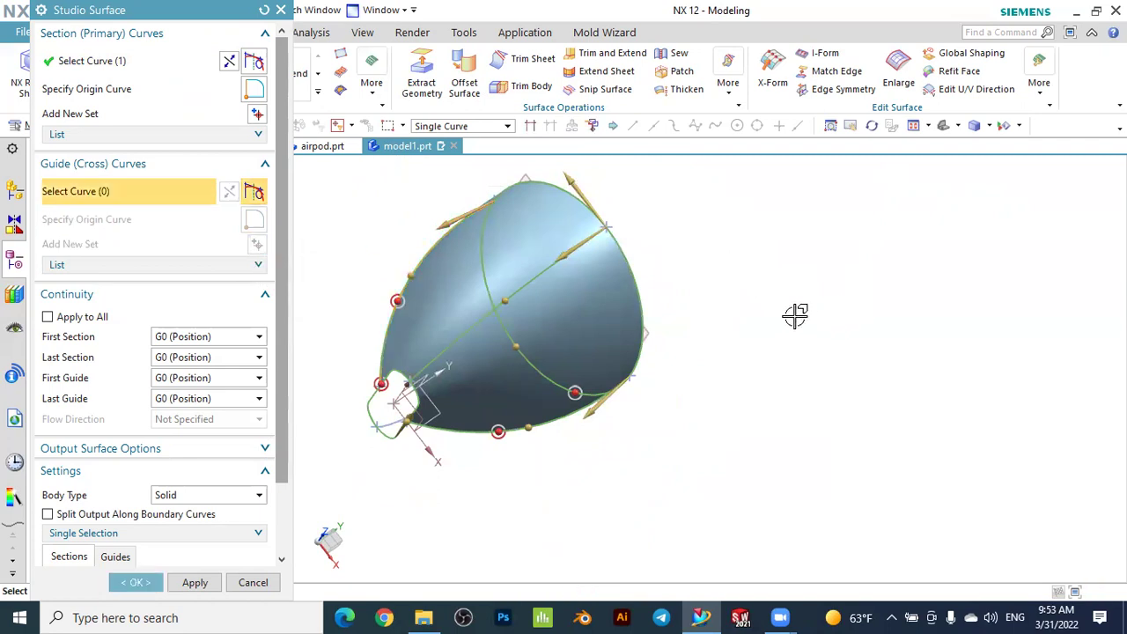
middle_click_drag(795, 316, 795, 238)
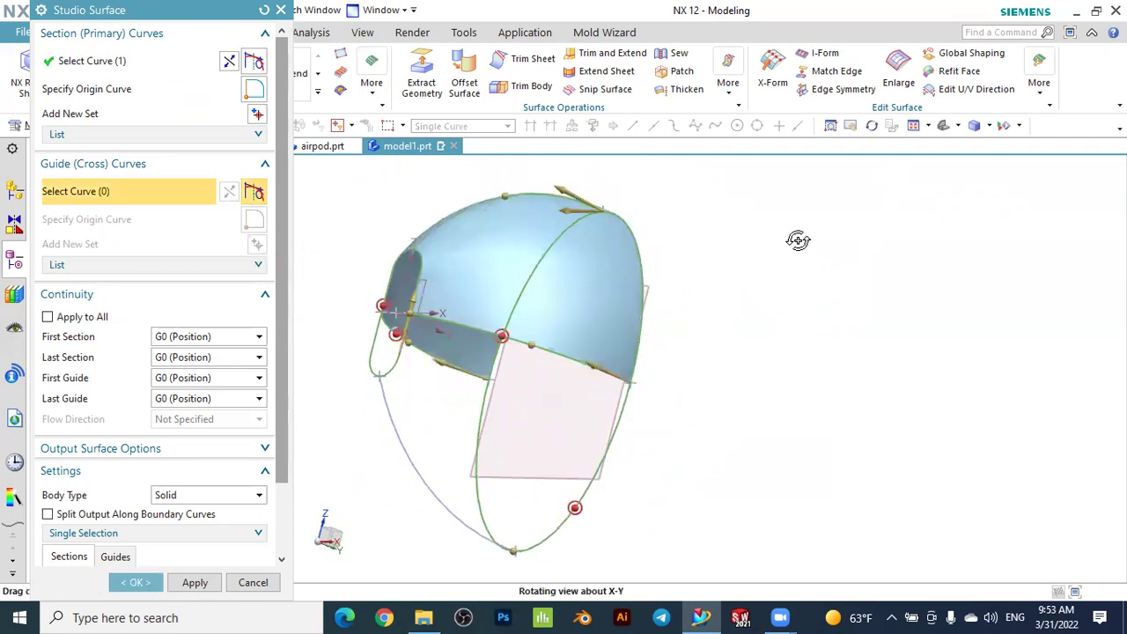
left_click(493, 541)
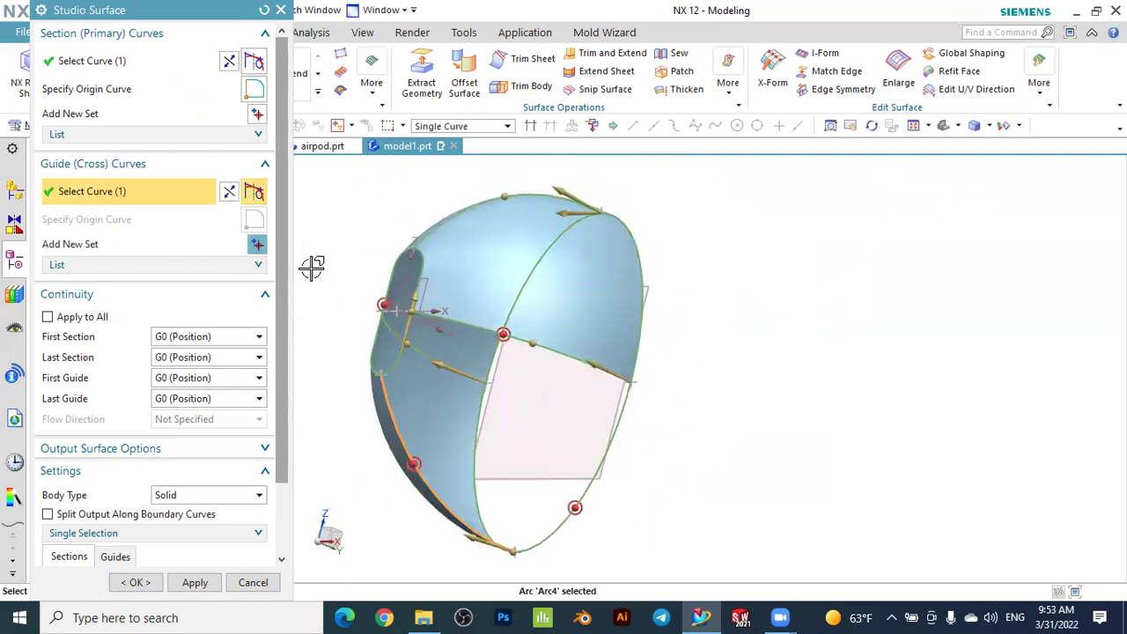
left_click(256, 245)
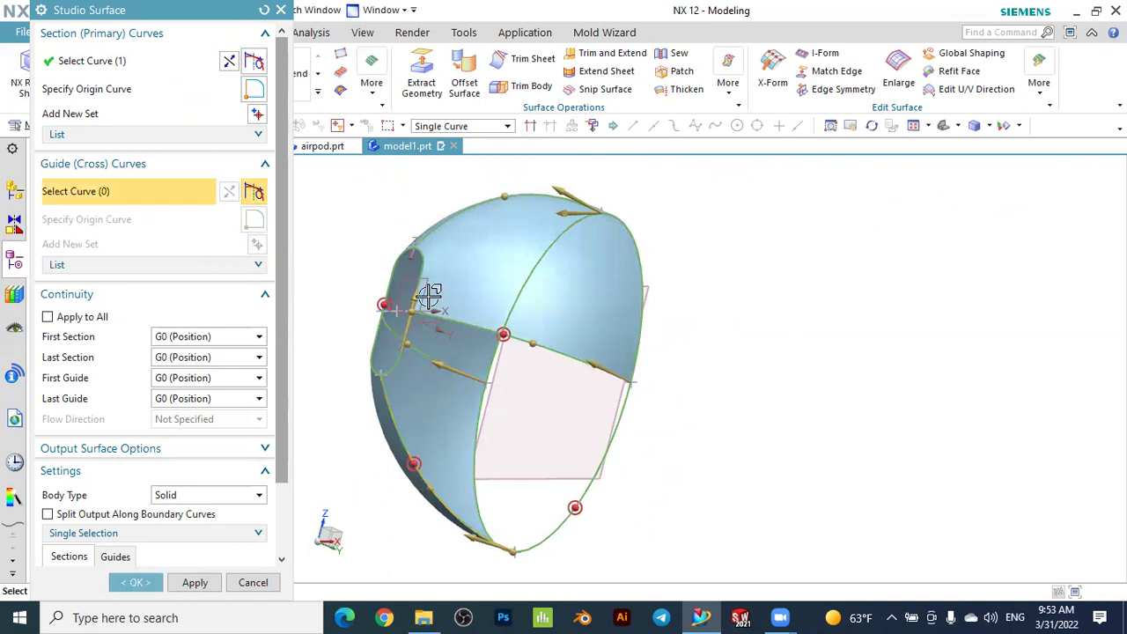
scroll(679, 413, "up", 5)
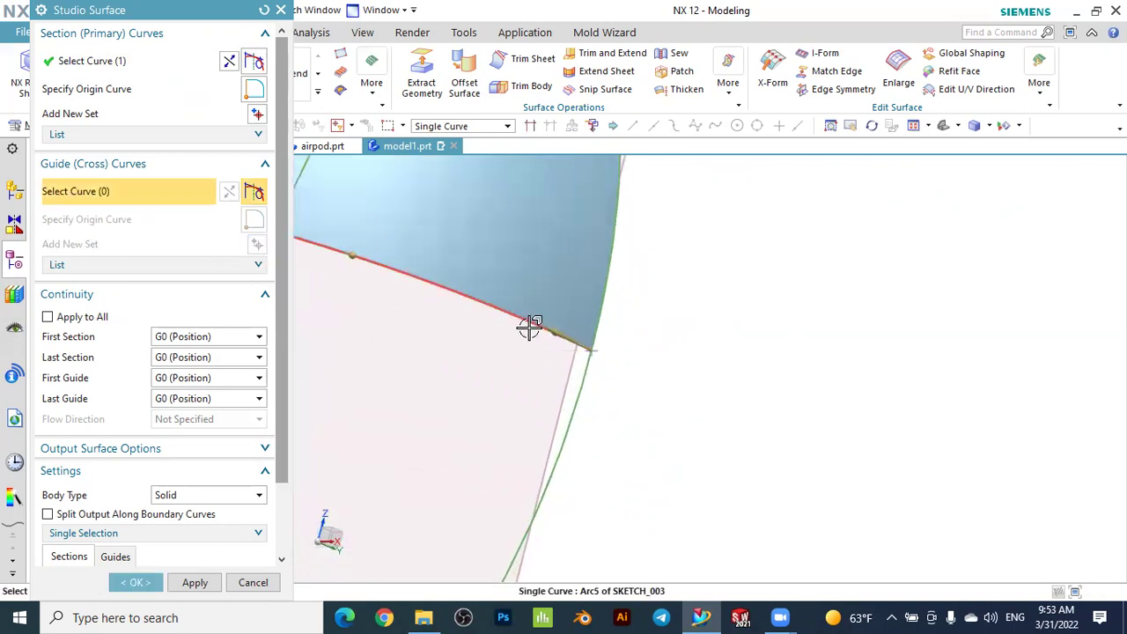
left_click(529, 326)
scroll(697, 365, "down", 6)
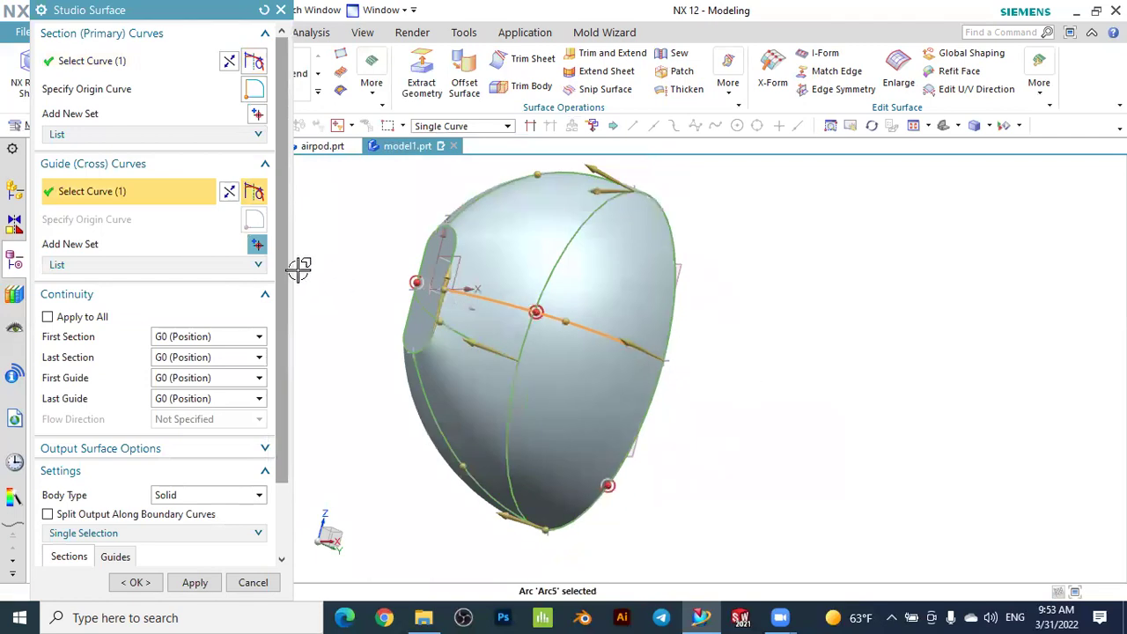
Set the studio surface's body type to Sheet and create the surface
left_click(175, 497)
left_click(171, 526)
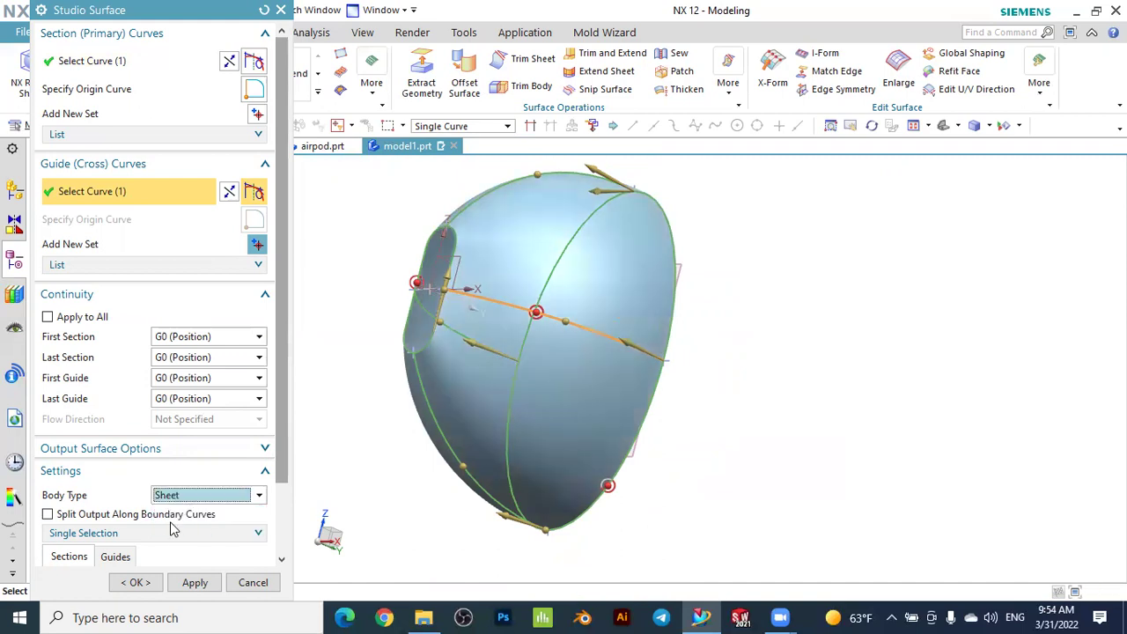
scroll(599, 411, "down", 1)
middle_click_drag(734, 375, 678, 415)
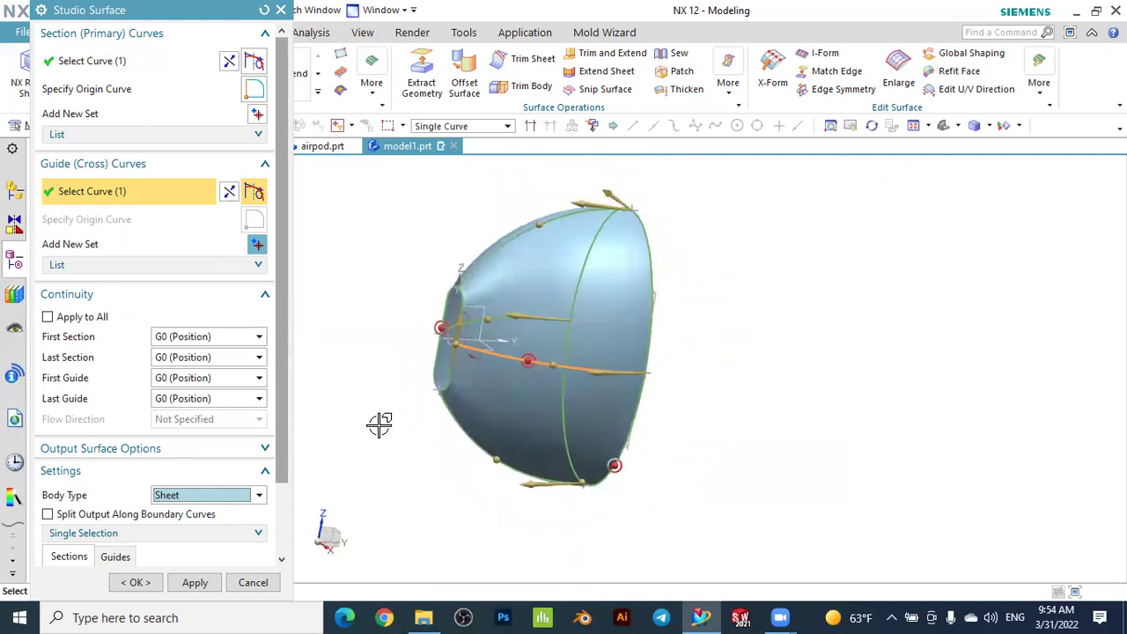
left_click(139, 586)
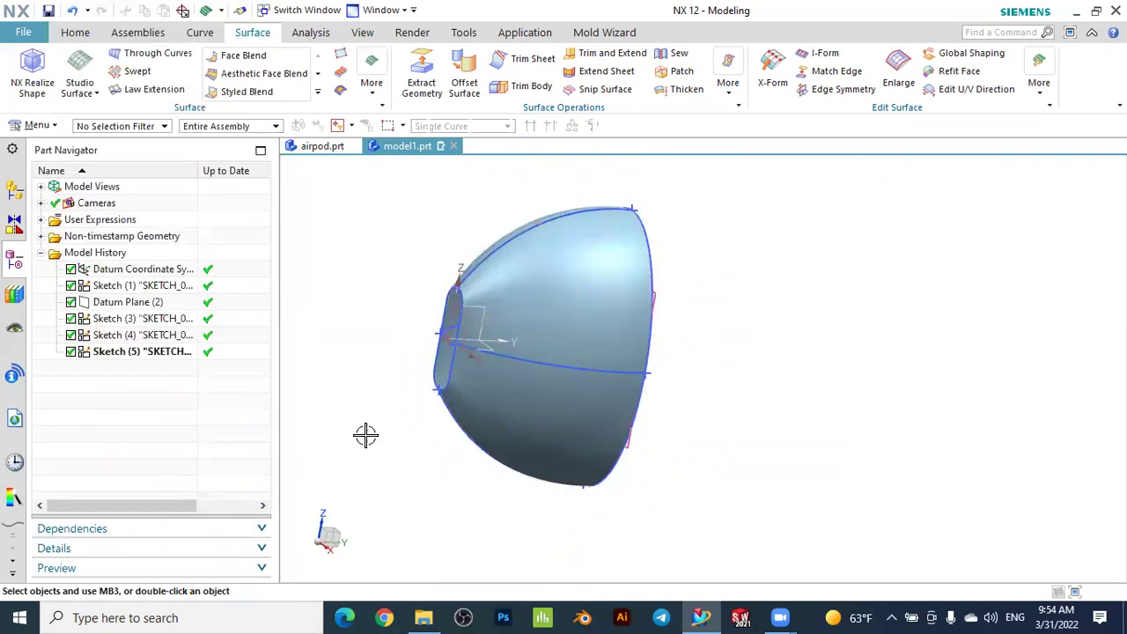
Start a new sketch on the datum plane at the surface's open elliptical end
middle_click_drag(631, 408, 669, 372)
scroll(671, 385, "up", 2)
scroll(668, 375, "down", 2)
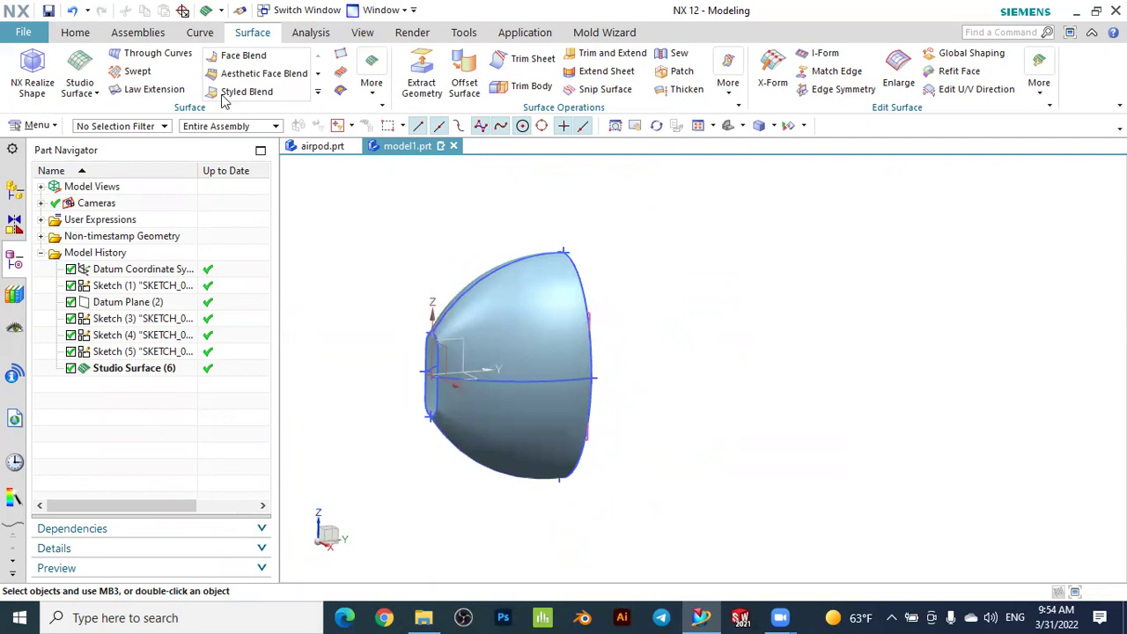
left_click(78, 34)
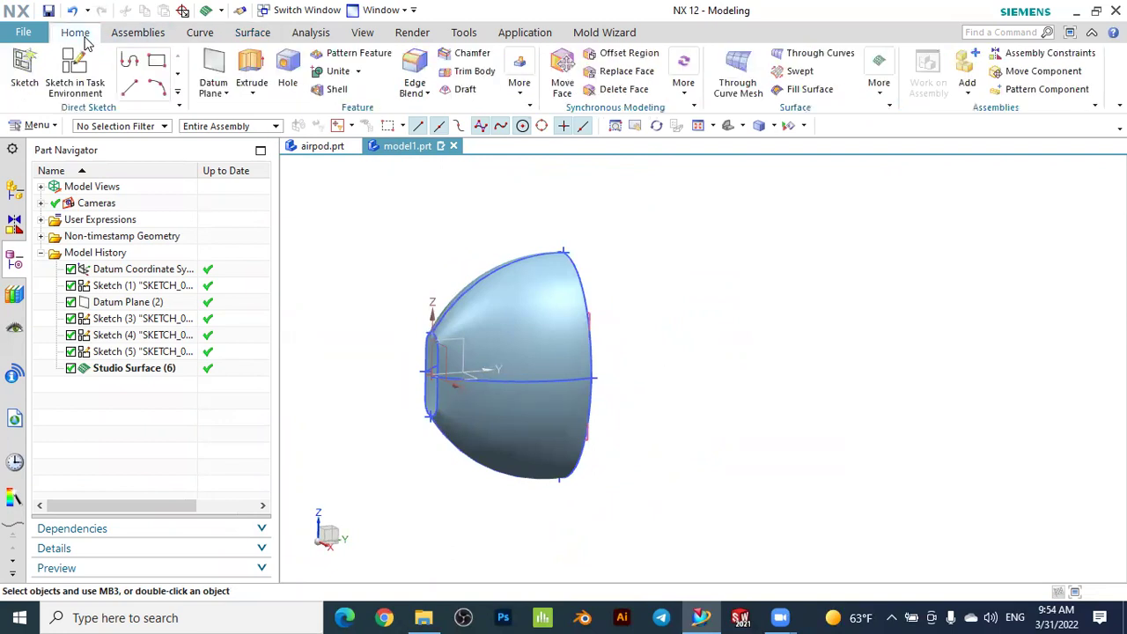
left_click(22, 61)
middle_click_drag(675, 284, 624, 291)
scroll(625, 296, "down", 2)
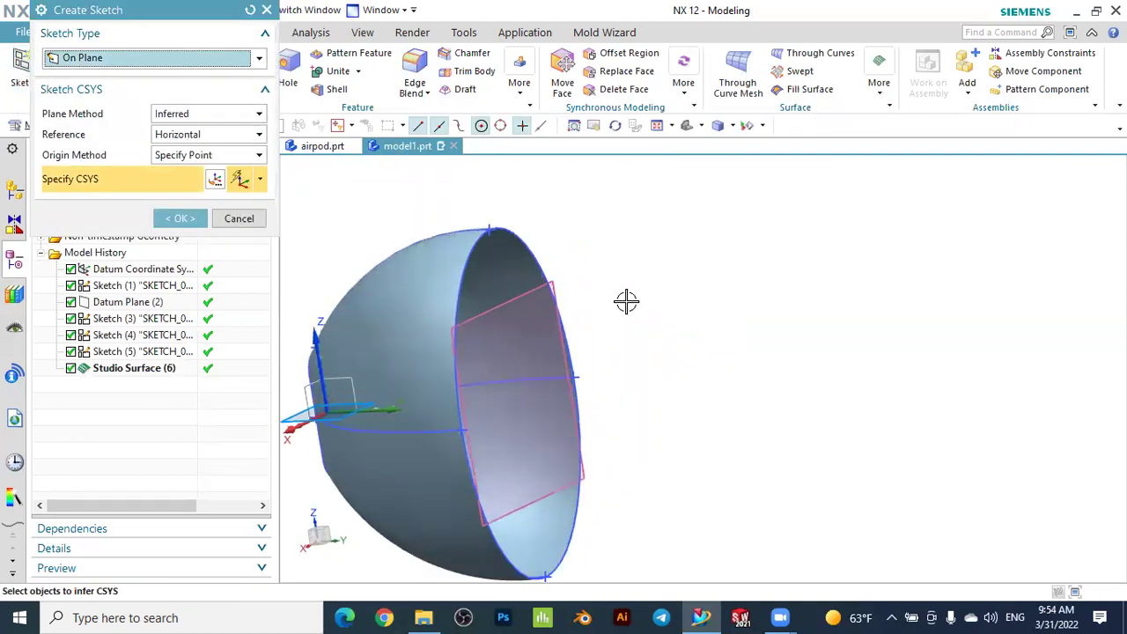
left_click(509, 302)
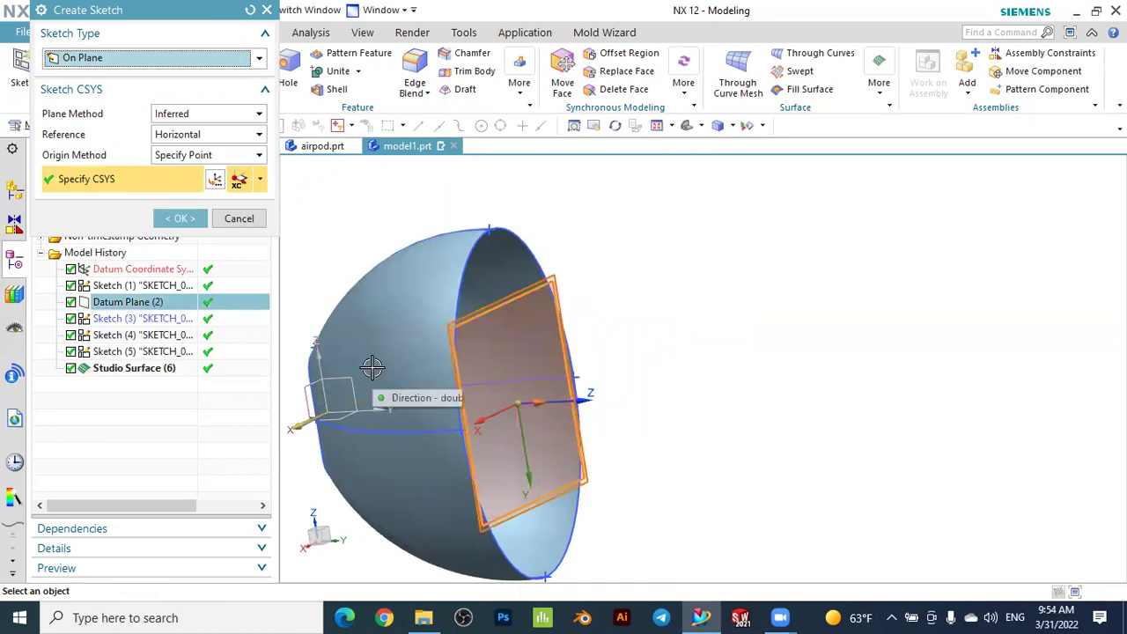
left_click(192, 219)
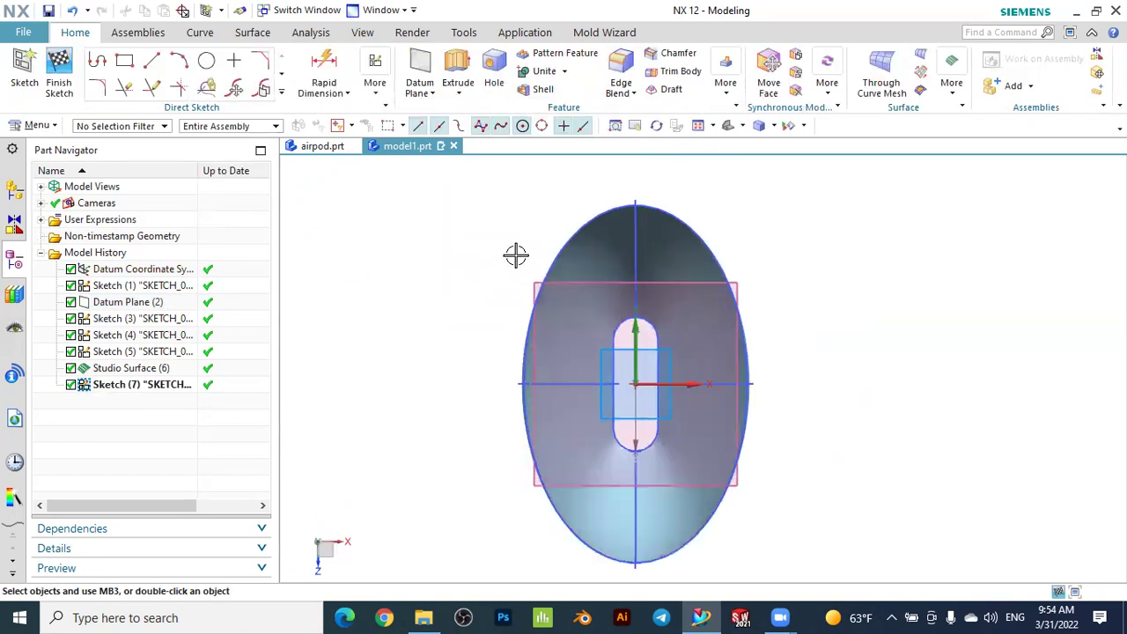
Project the ellipse curve at the surface's open end into the new sketch with Project Curve
left_click(281, 95)
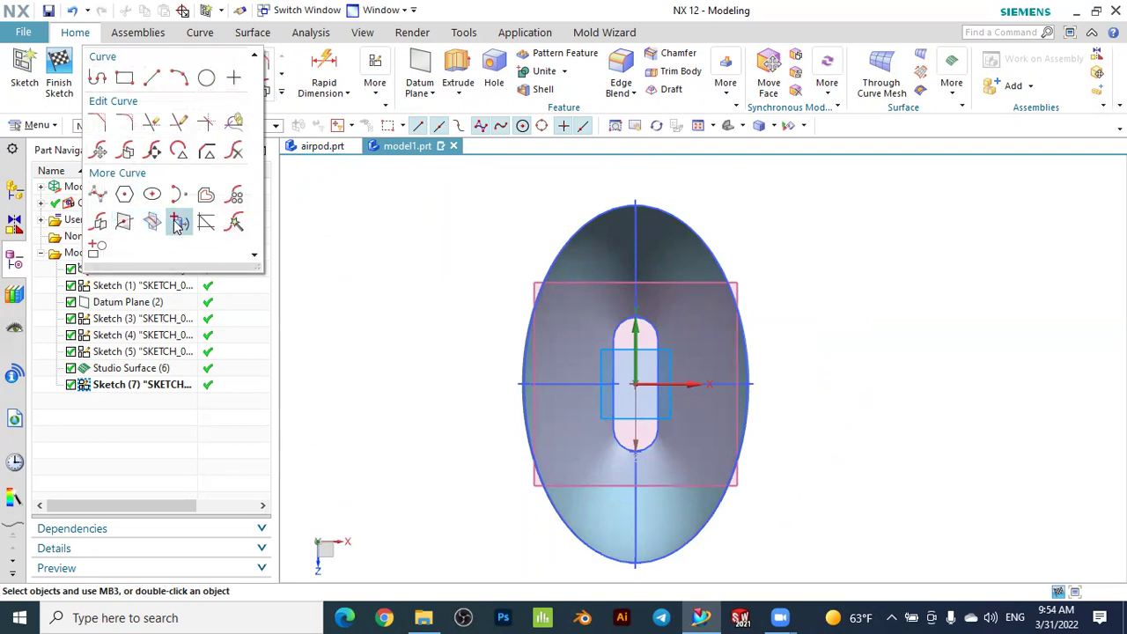
left_click(179, 224)
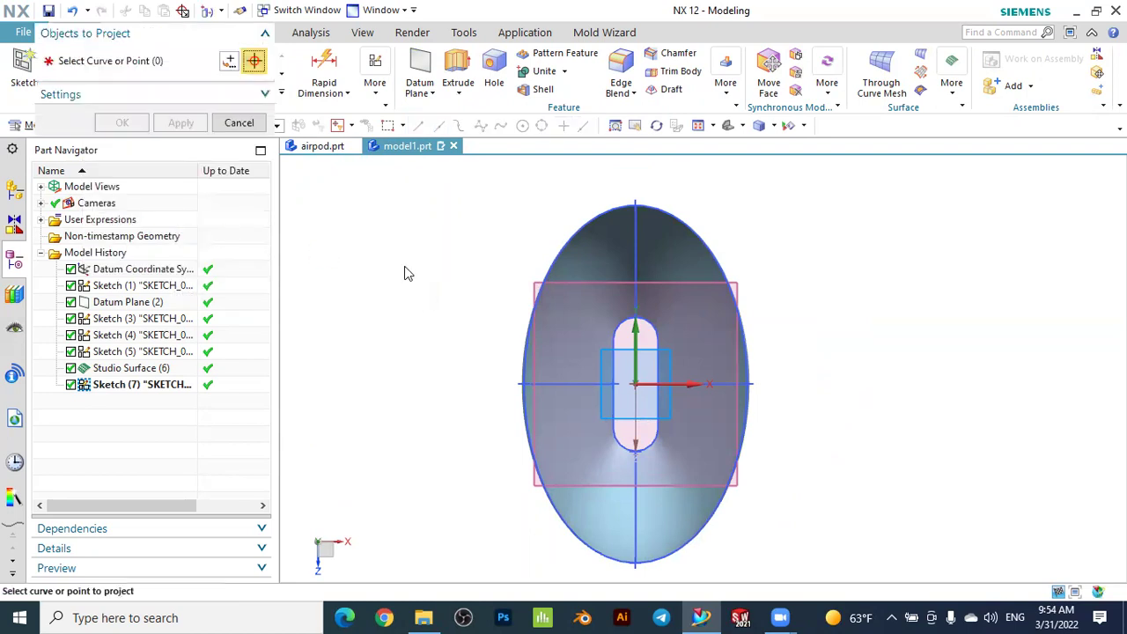
scroll(559, 229, "up", 2)
scroll(628, 189, "up", 3)
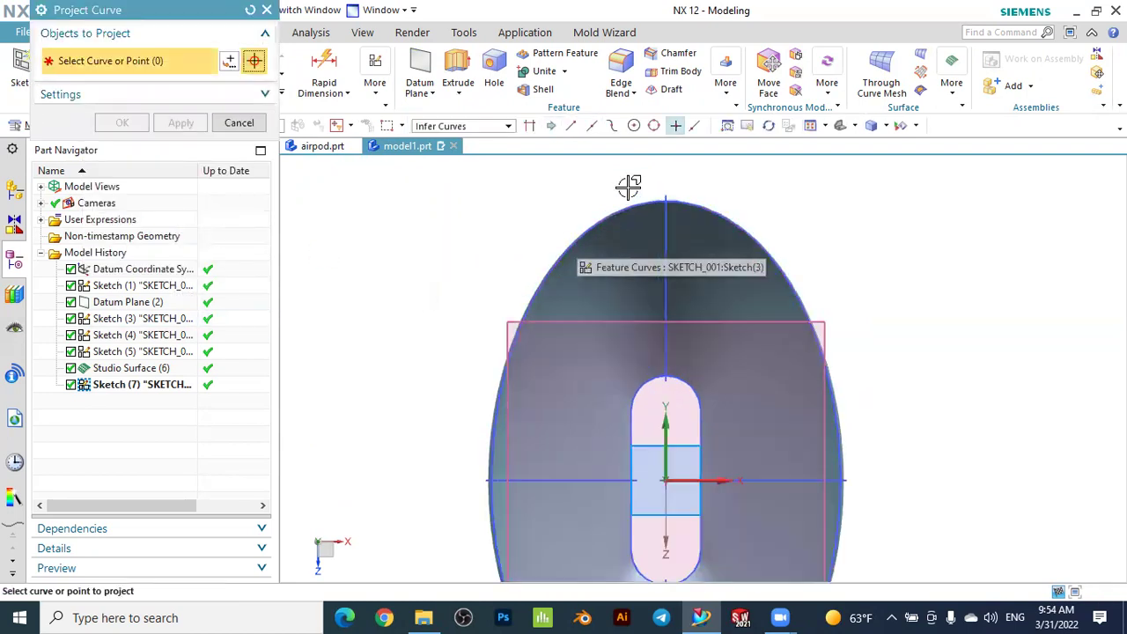
scroll(622, 213, "up", 1)
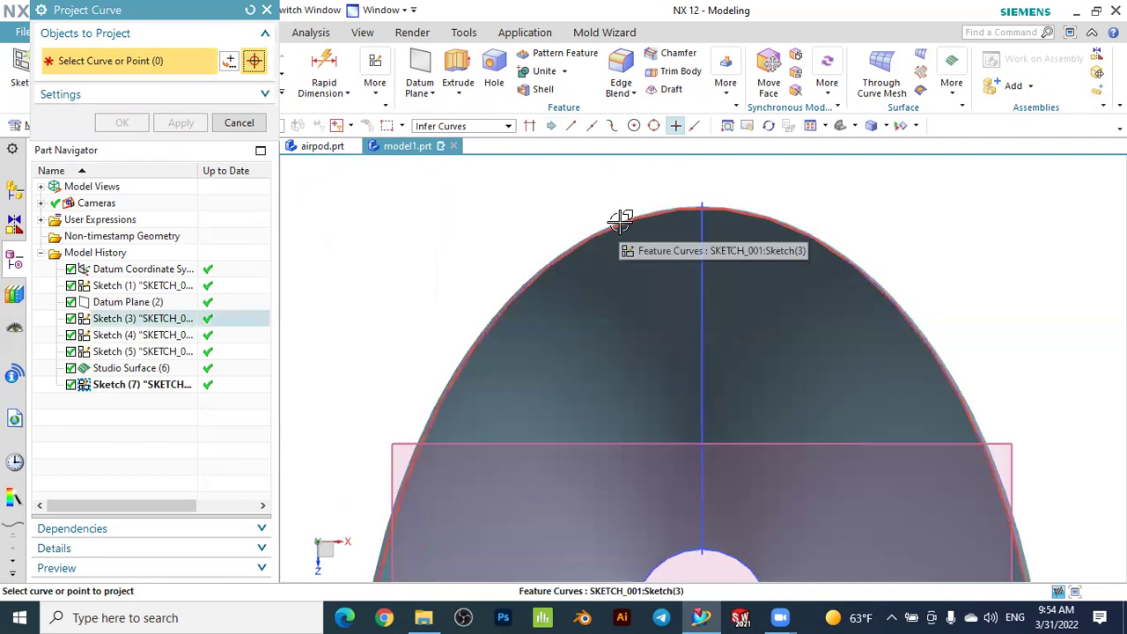
left_click(621, 220)
scroll(620, 220, "down", 3)
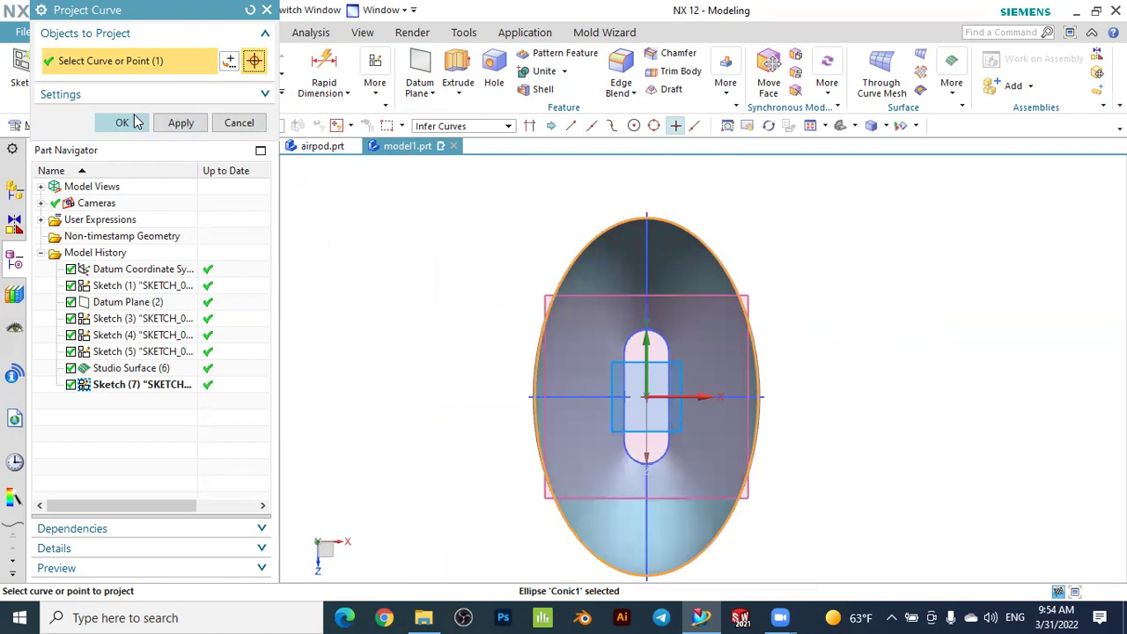
left_click(128, 122)
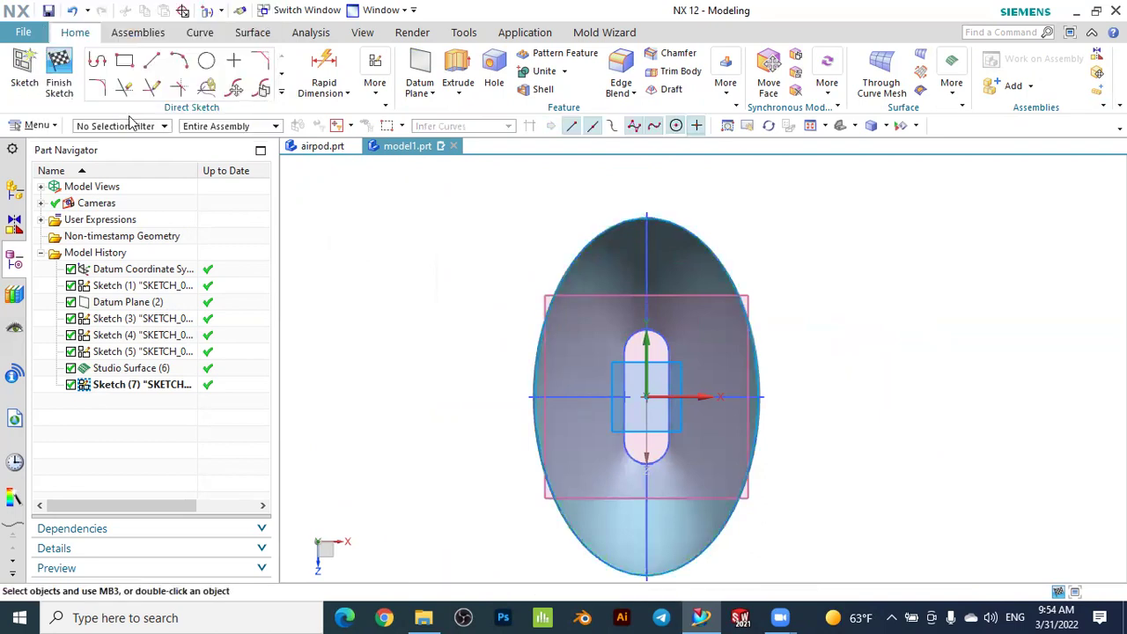
Draw a horizontal line about 16.7 mm long across the full ellipse, about 1.5 mm above the sketch's X axis
left_click(155, 65)
scroll(441, 326, "up", 1)
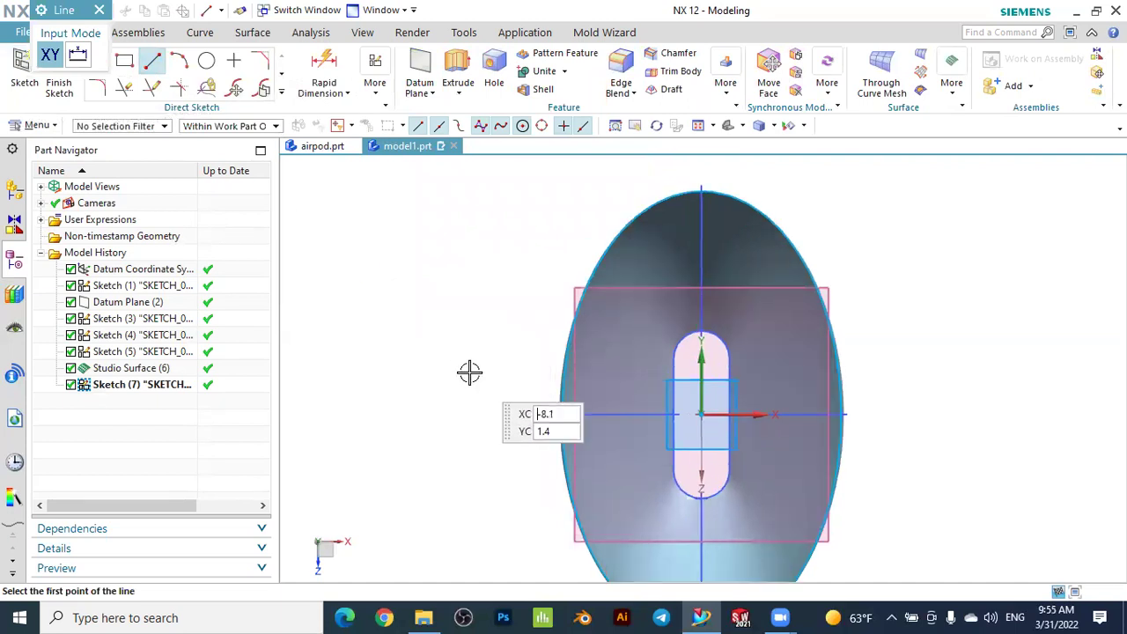
left_click(469, 373)
left_click(935, 371)
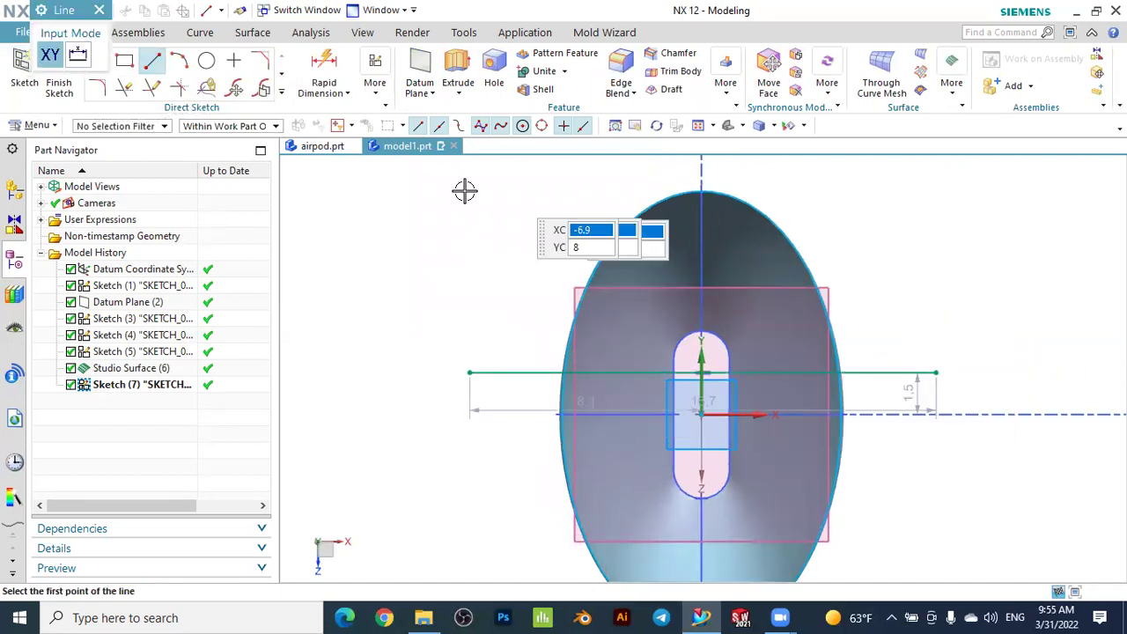
key("Escape")
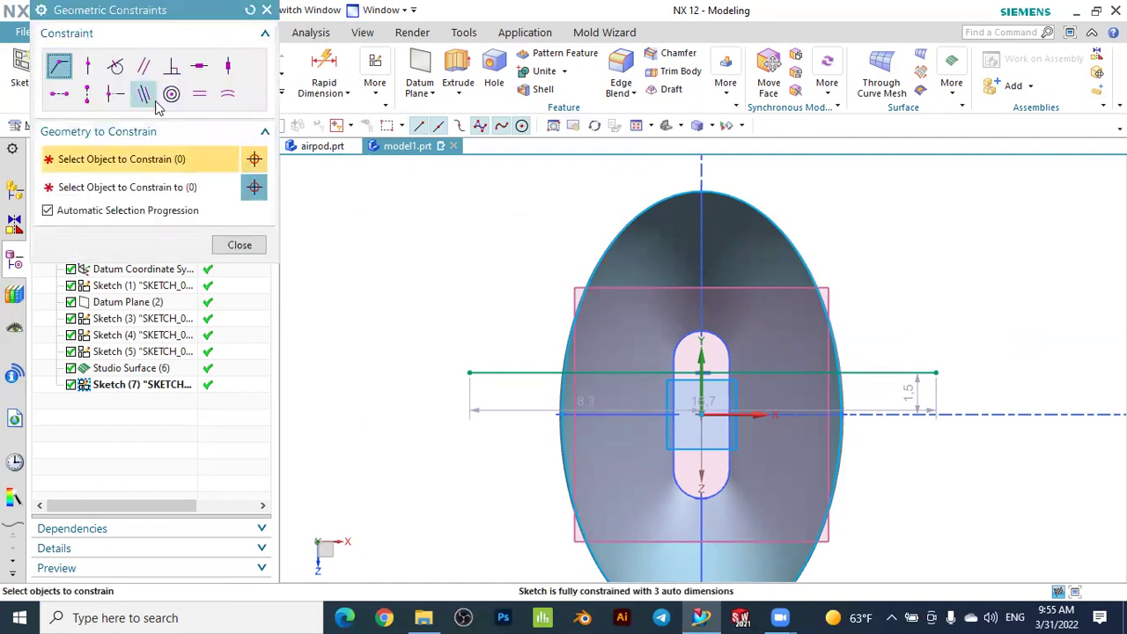
Make the horizontal line collinear with the sketch's X axis and convert it to a reference line
left_click(147, 97)
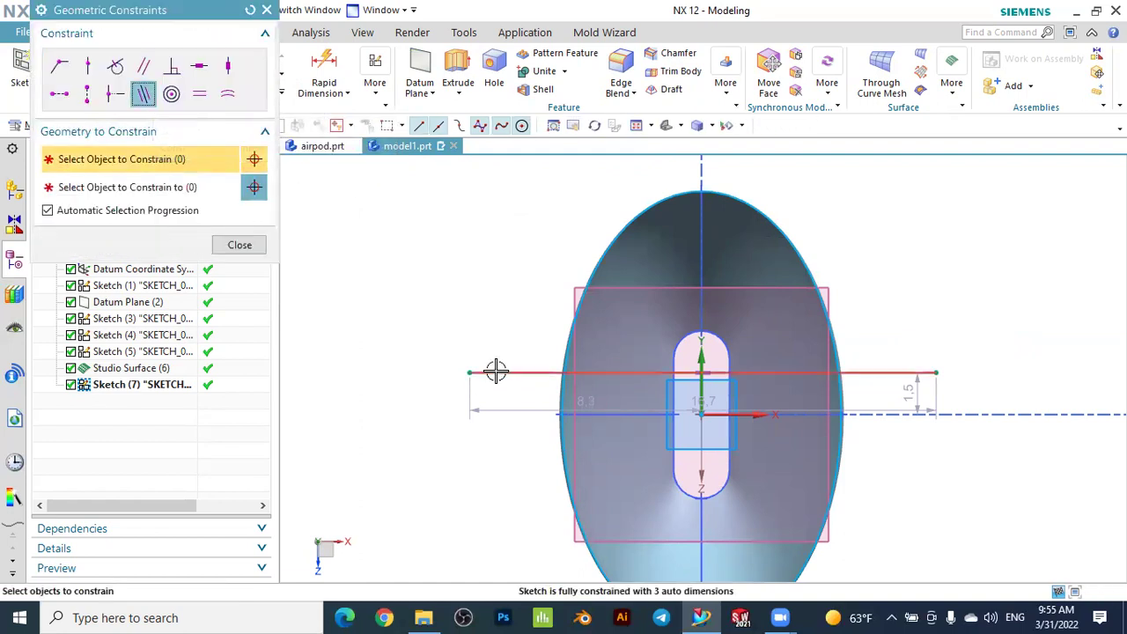
left_click(495, 371)
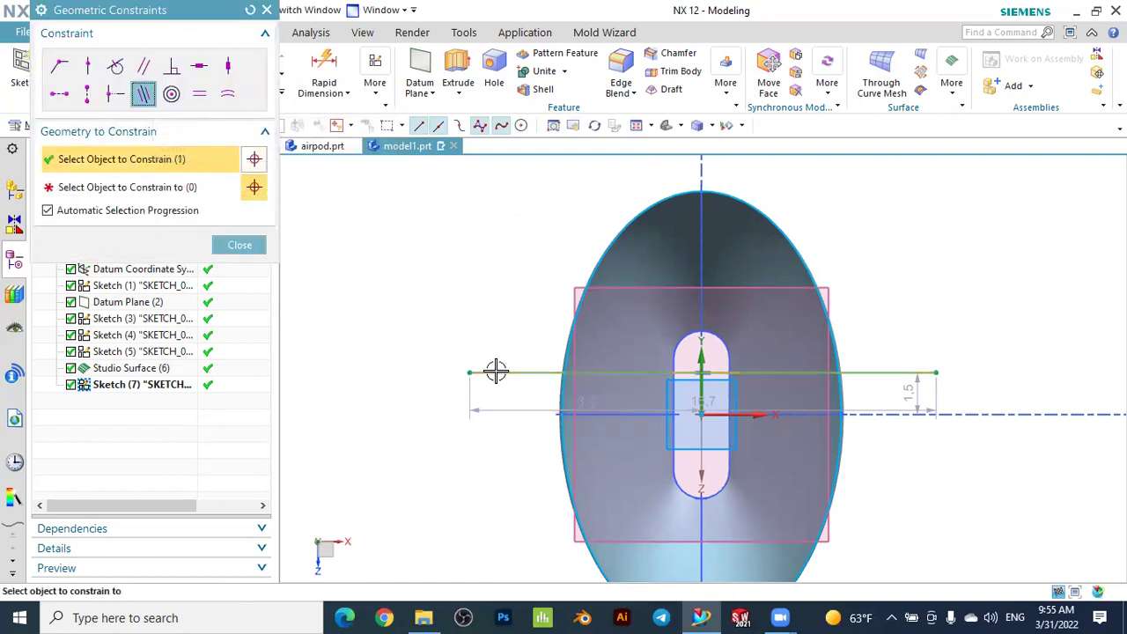
left_click(736, 415)
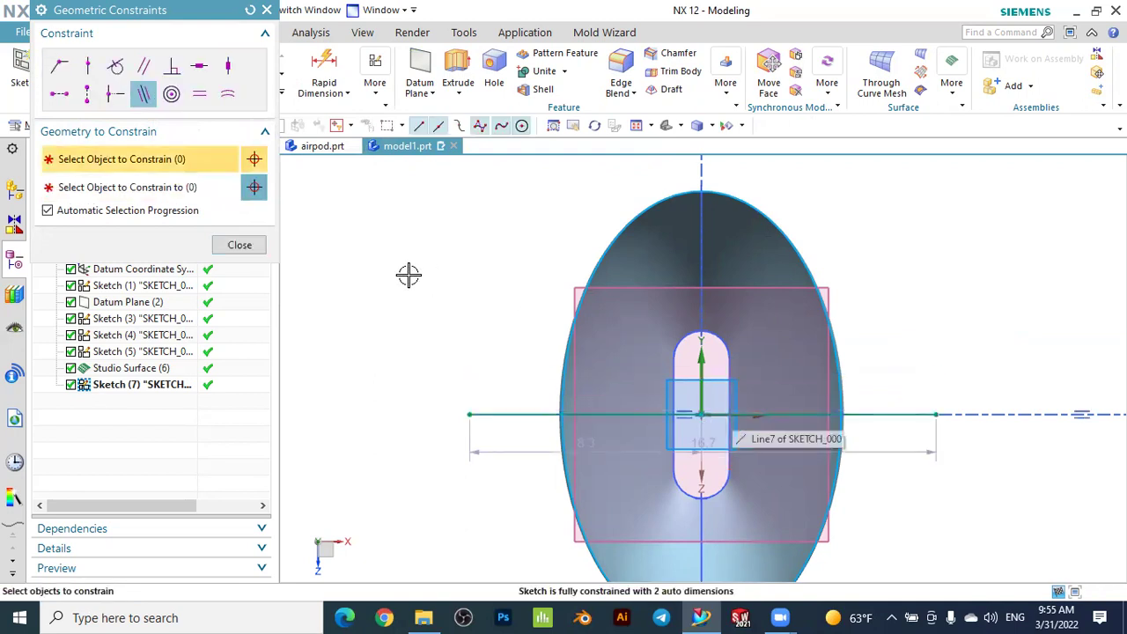
key("Escape")
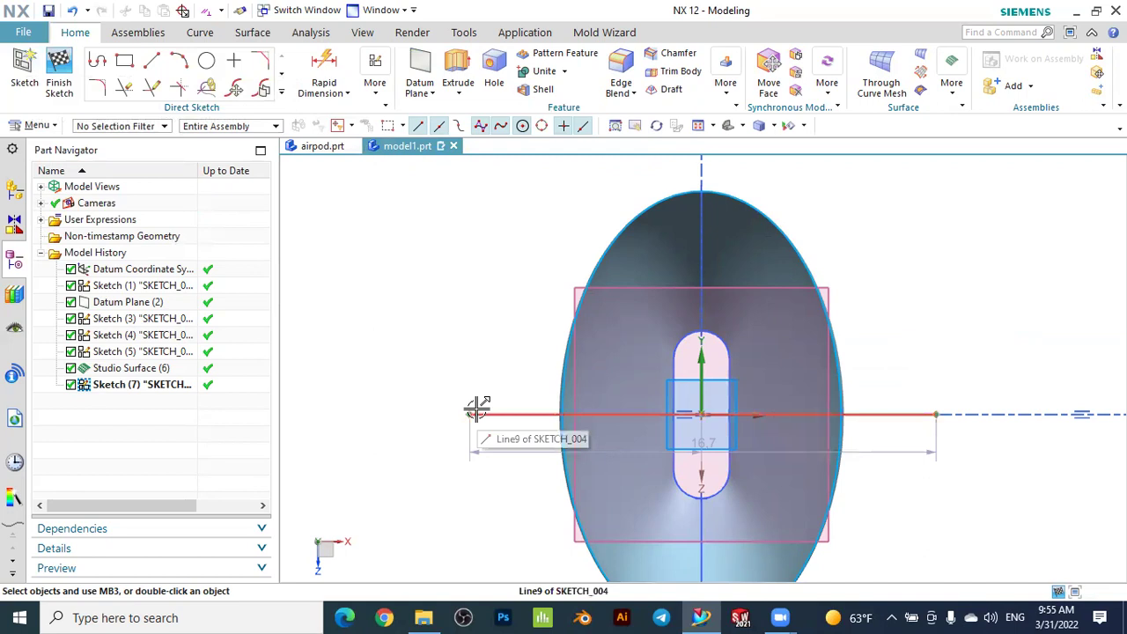
left_click(475, 411)
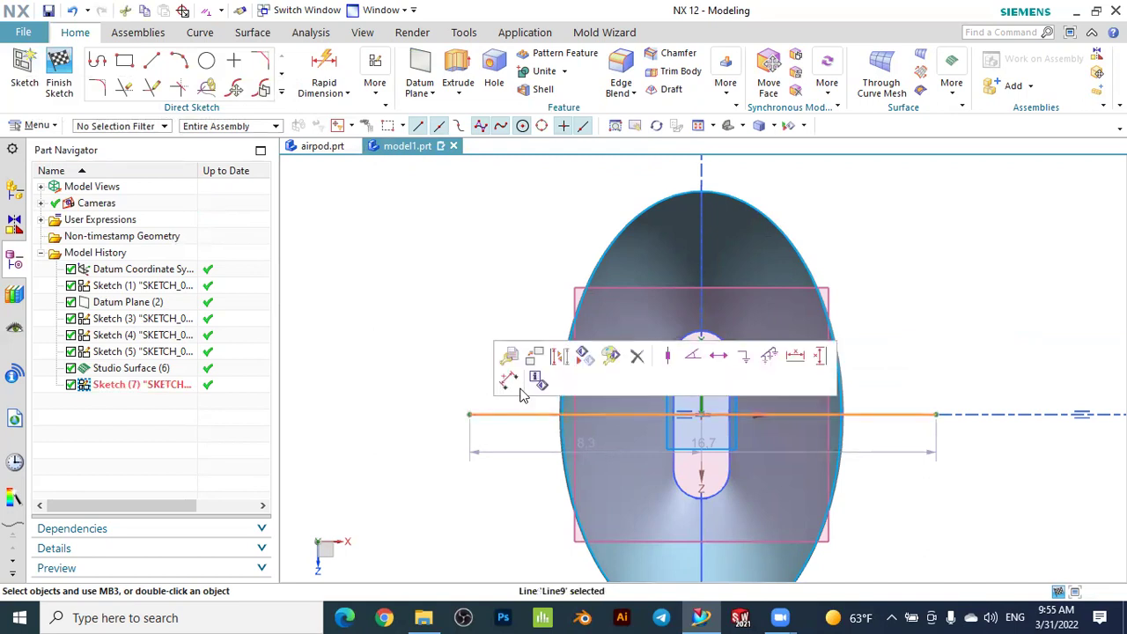
key("Escape")
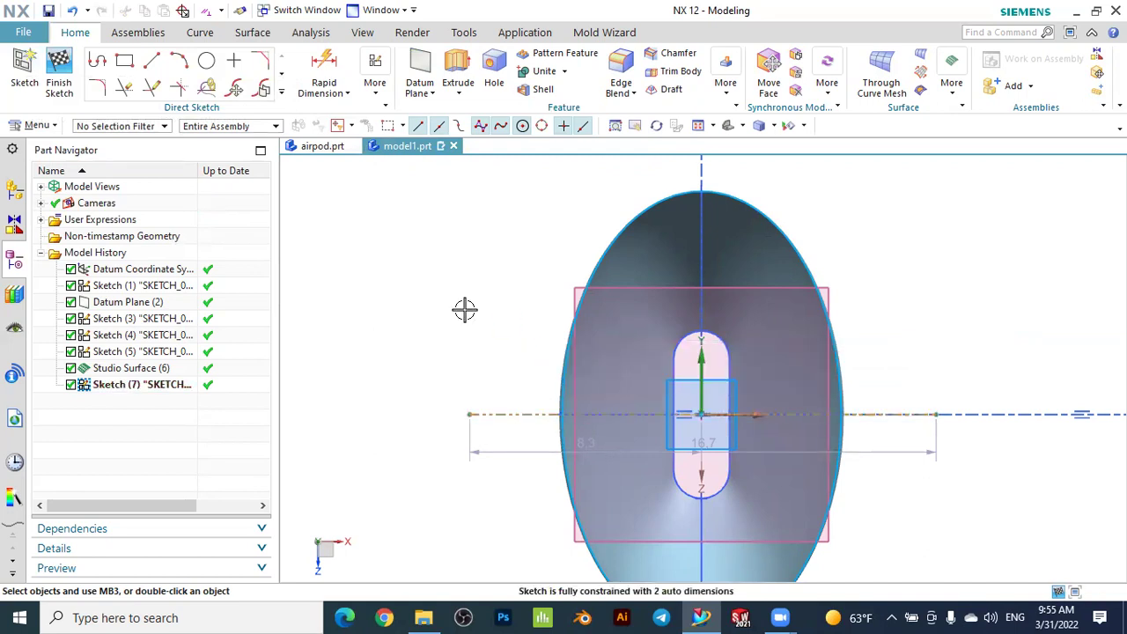
Trim away the lower half of the projected ellipse at the horizontal reference line and finish the sketch
scroll(463, 309, "down", 2)
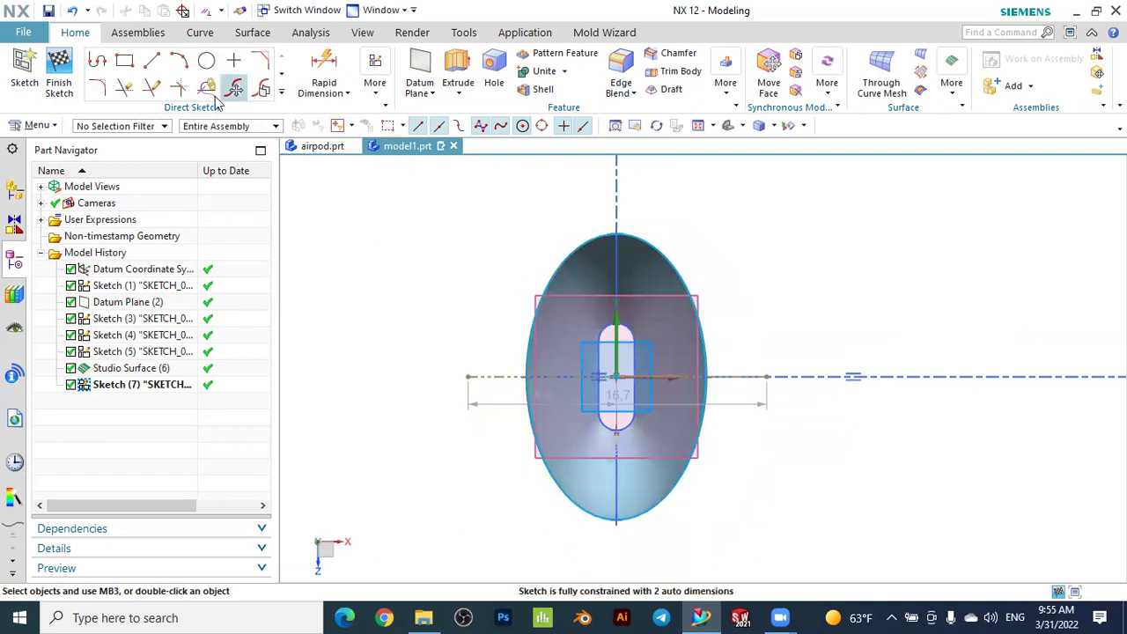
left_click(126, 94)
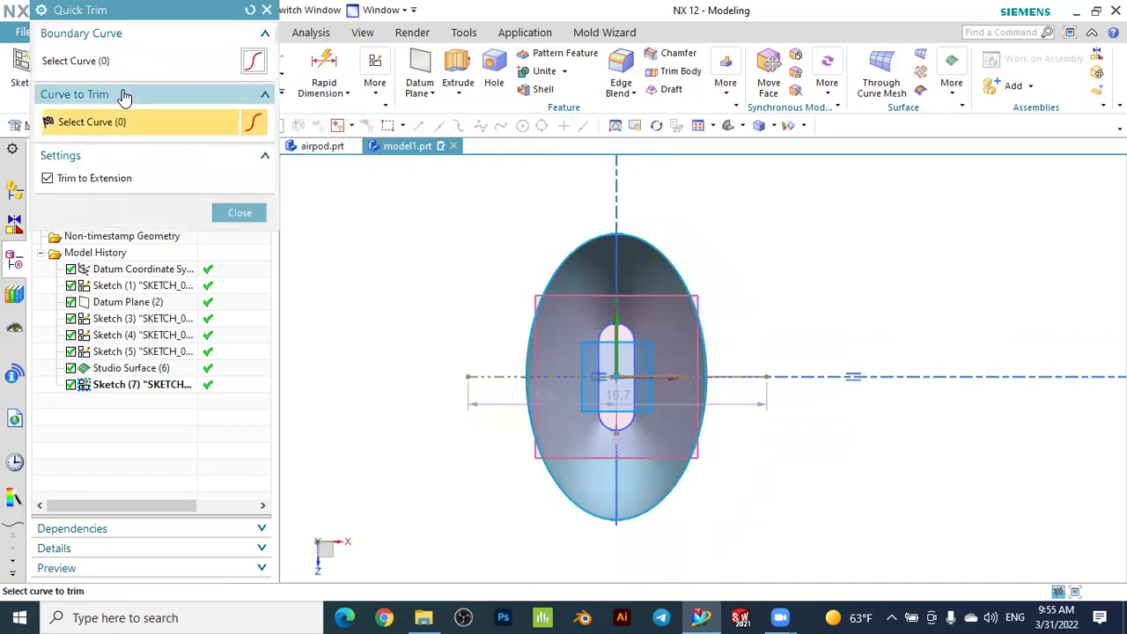
scroll(538, 504, "up", 2)
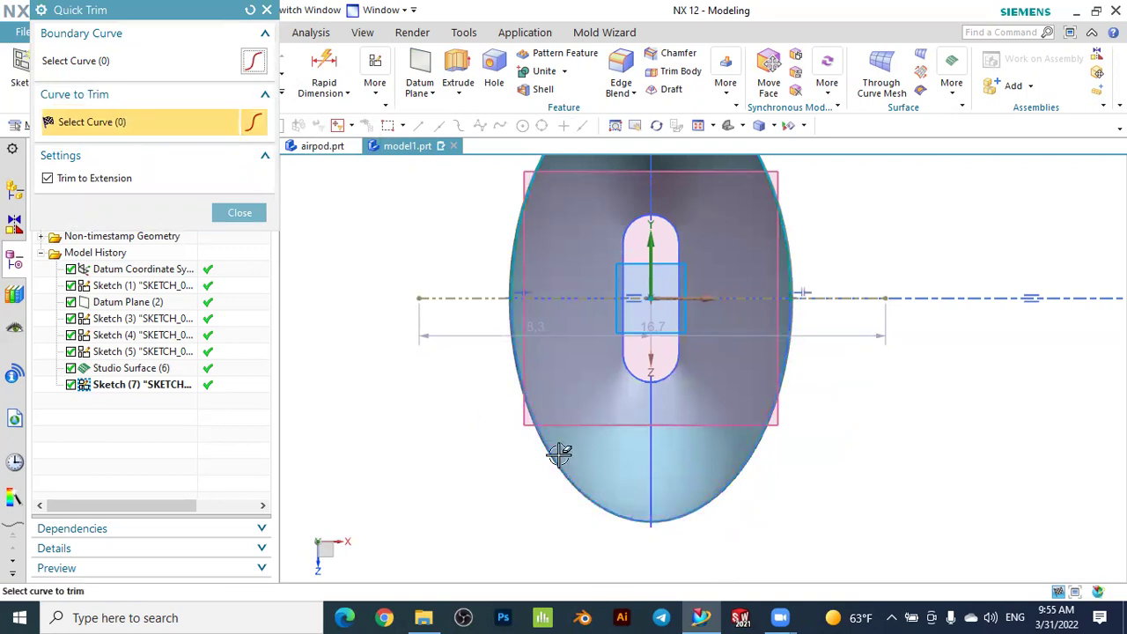
left_click(520, 242)
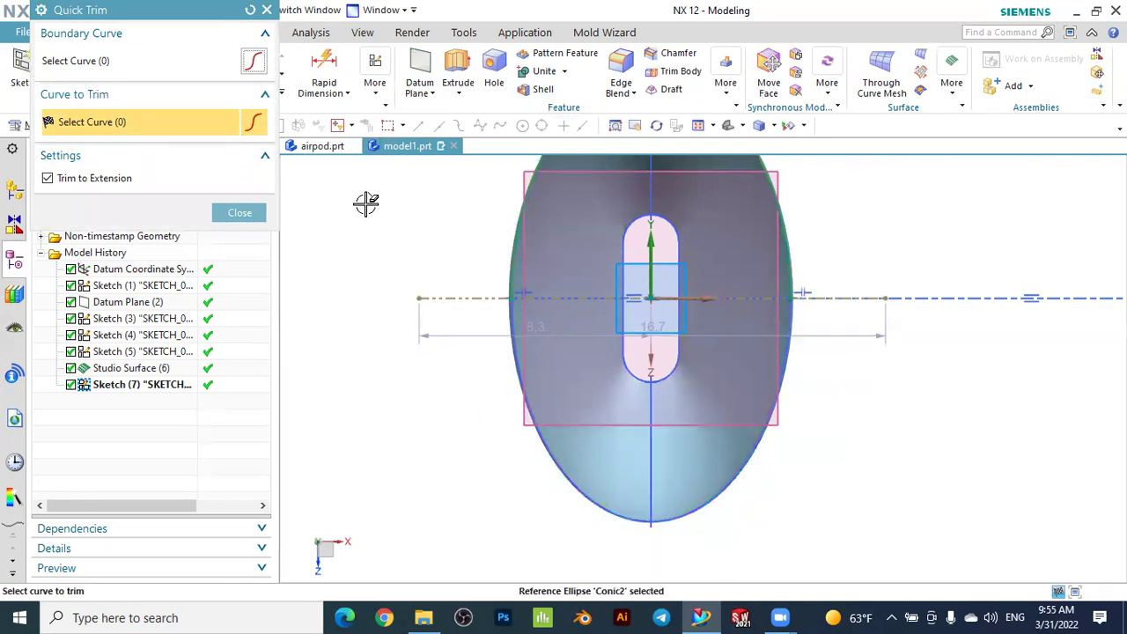
left_click(258, 214)
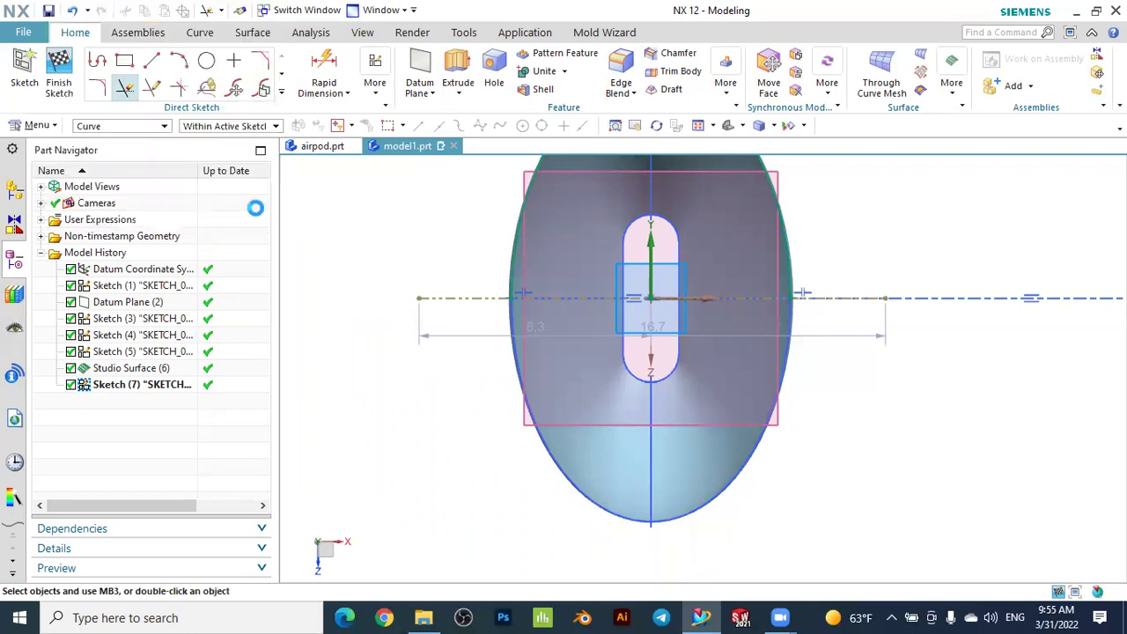
left_click(59, 60)
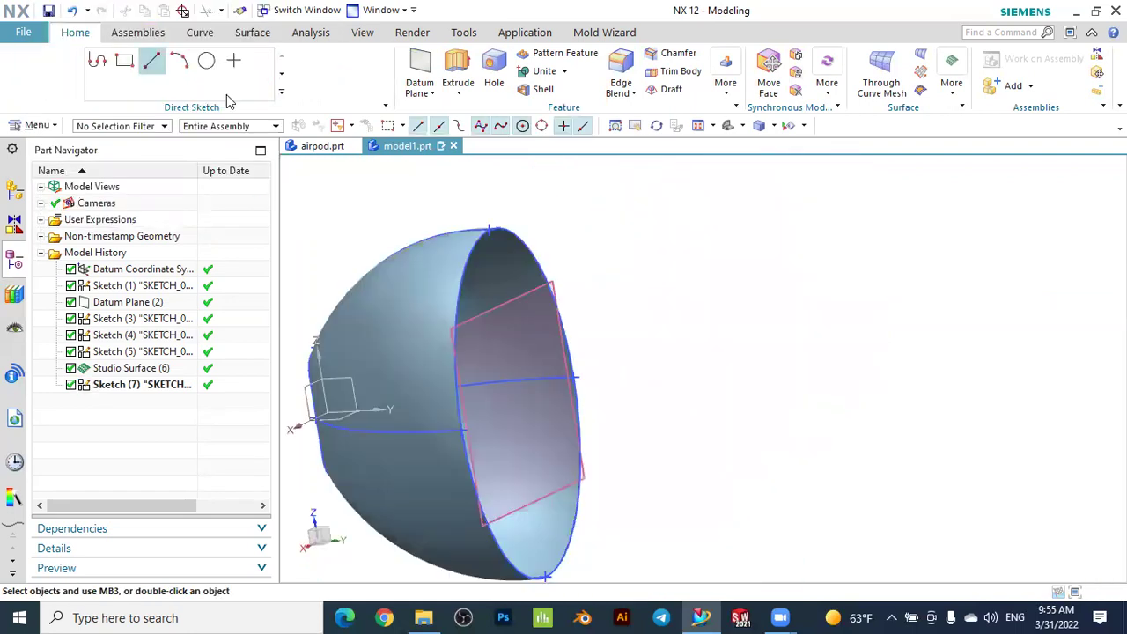
Reopen the half-ellipse sketch for editing and start a Revolve with the half ellipse as its section
mouse_move(647, 538)
middle_mouse_down()
mouse_move(631, 481)
mouse_move(558, 520)
mouse_move(523, 478)
middle_mouse_up()
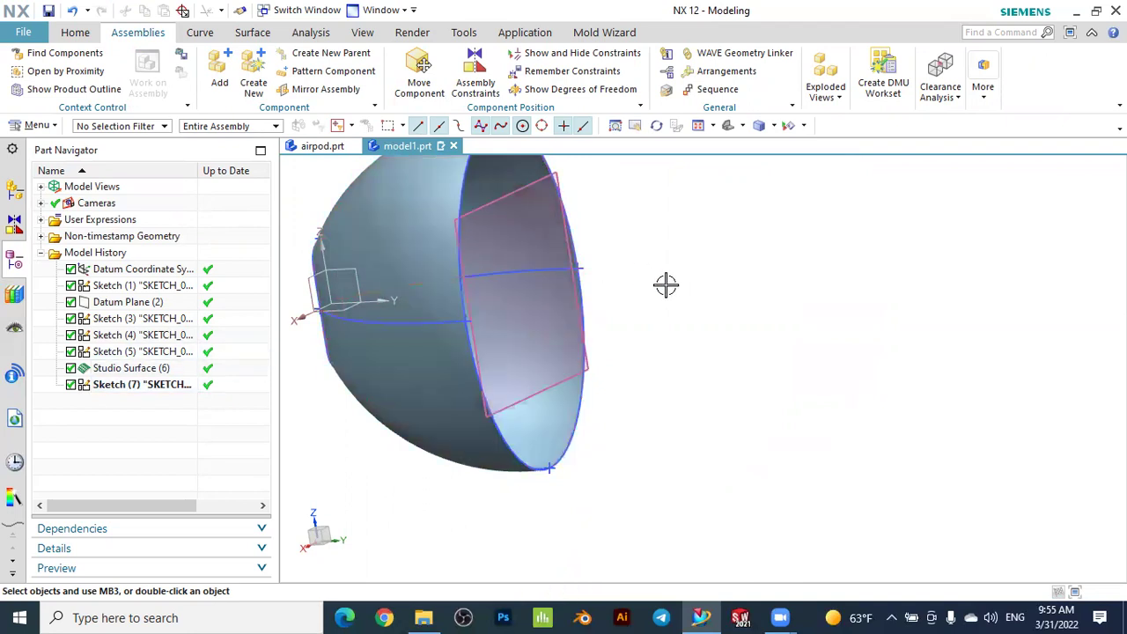
left_click(77, 33)
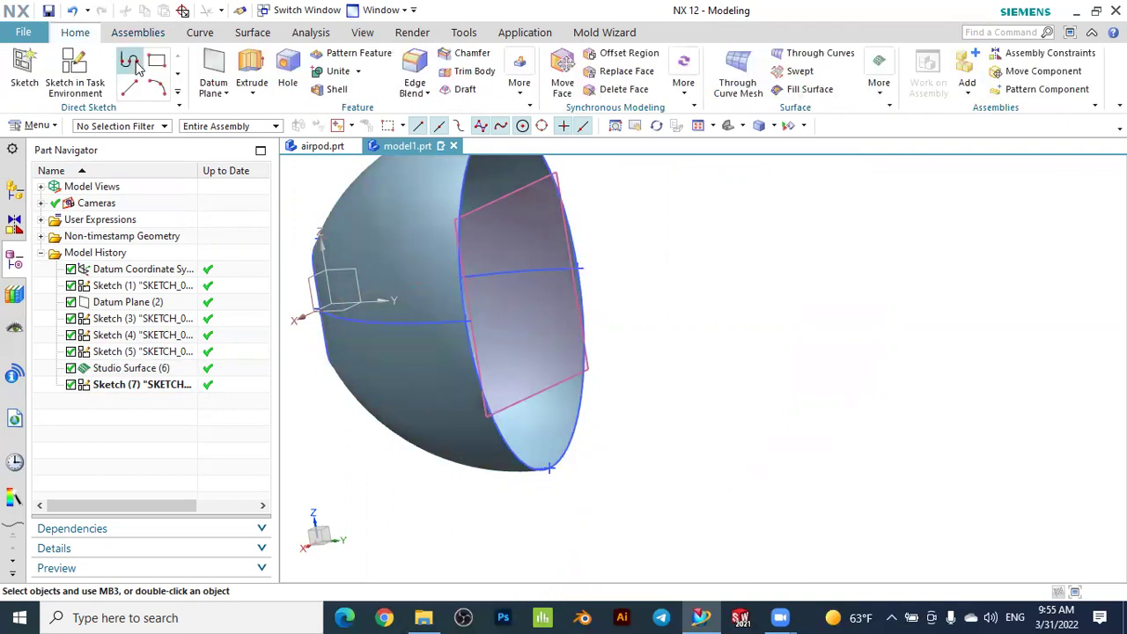
double_click(154, 385)
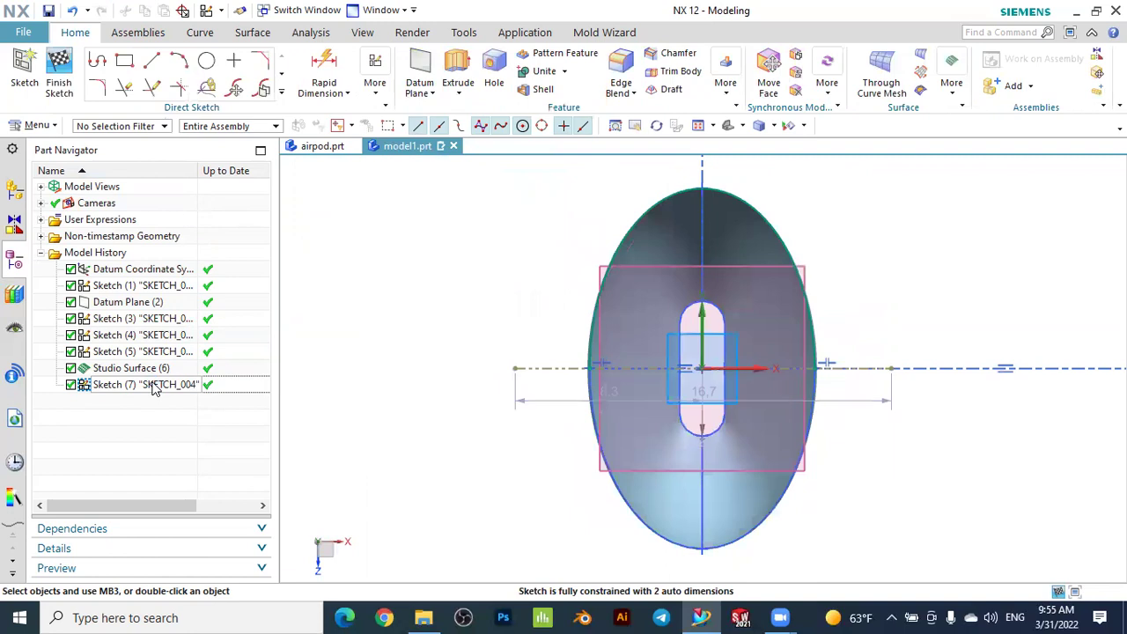
left_click(459, 93)
left_click(481, 134)
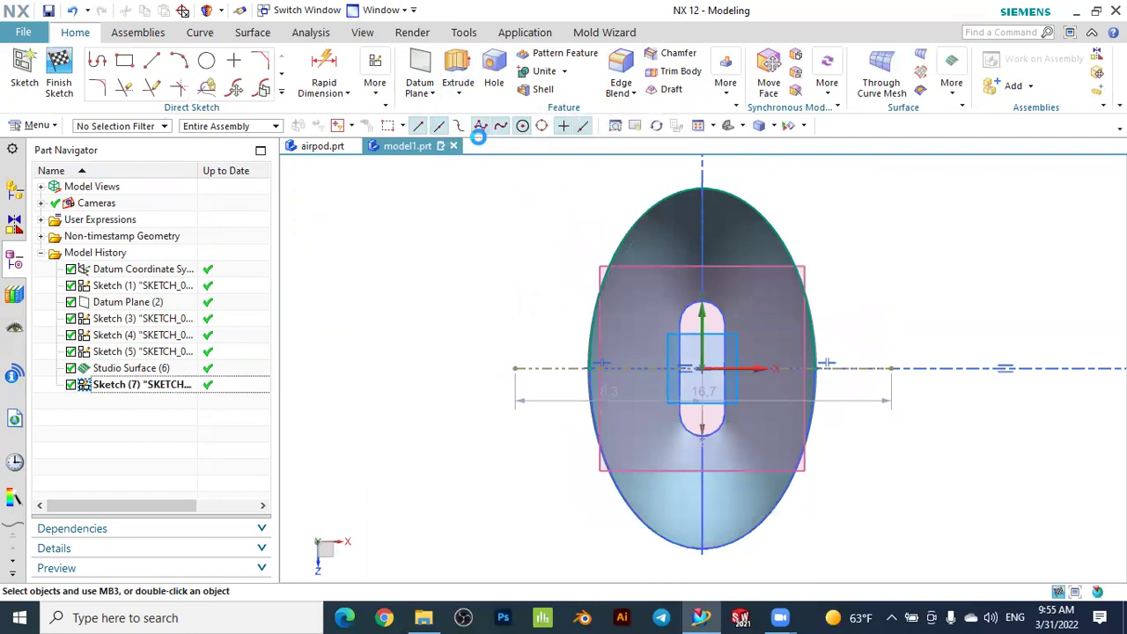
scroll(521, 226, "down", 2)
middle_click_drag(522, 227, 461, 244)
scroll(678, 206, "up", 1)
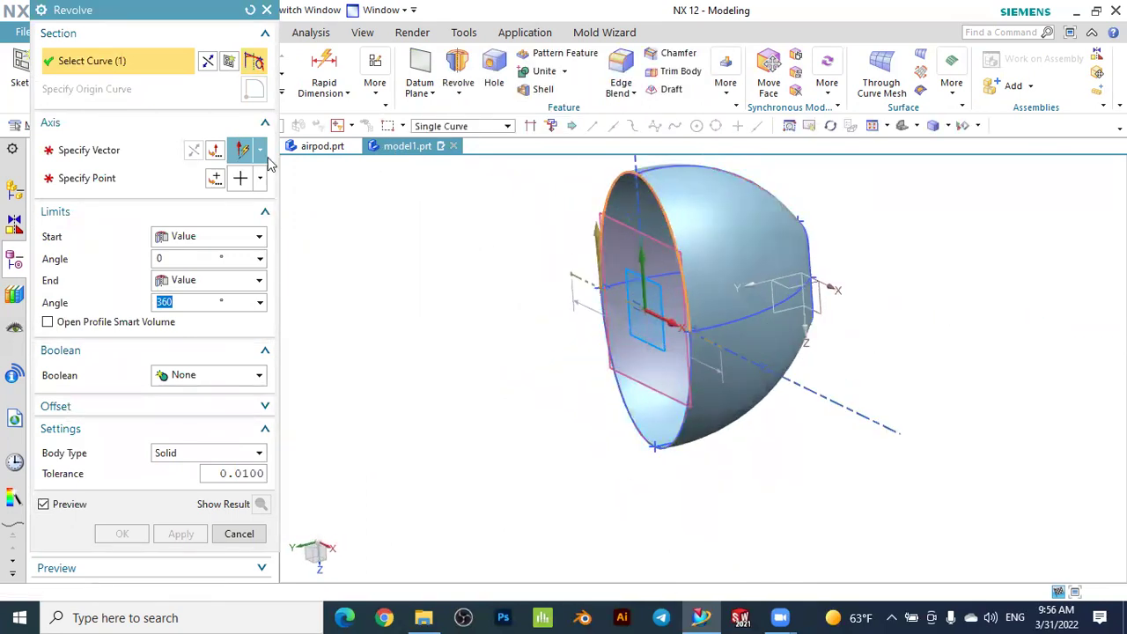
Set the revolve axis vector along the horizontal reference line across the ellipse
left_click(104, 155)
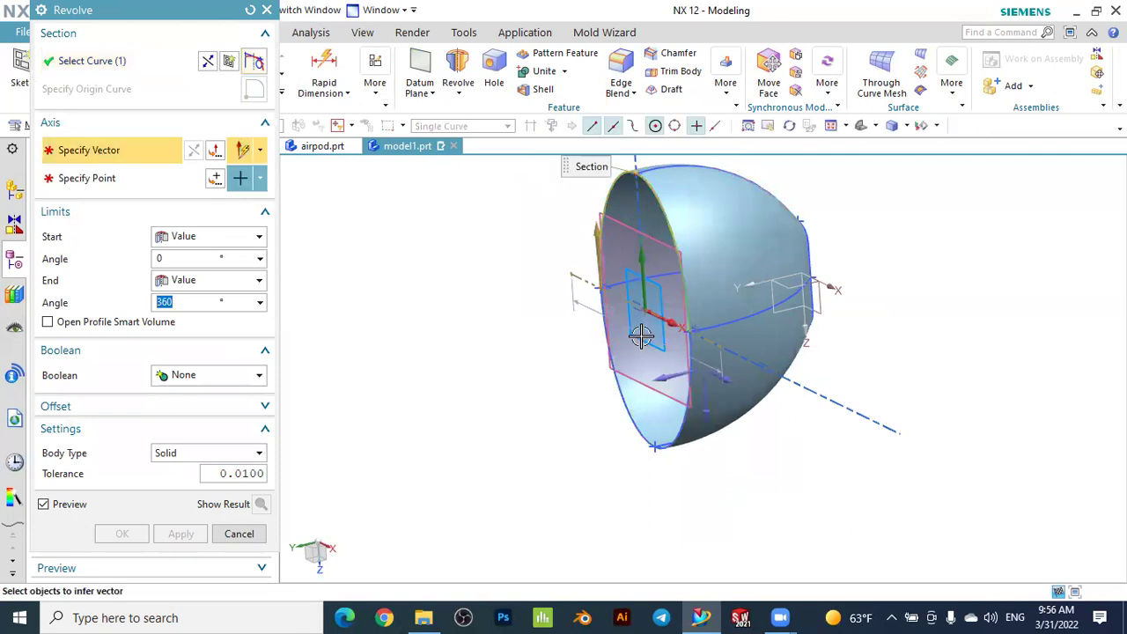
scroll(640, 332, "up", 1)
left_click(541, 246)
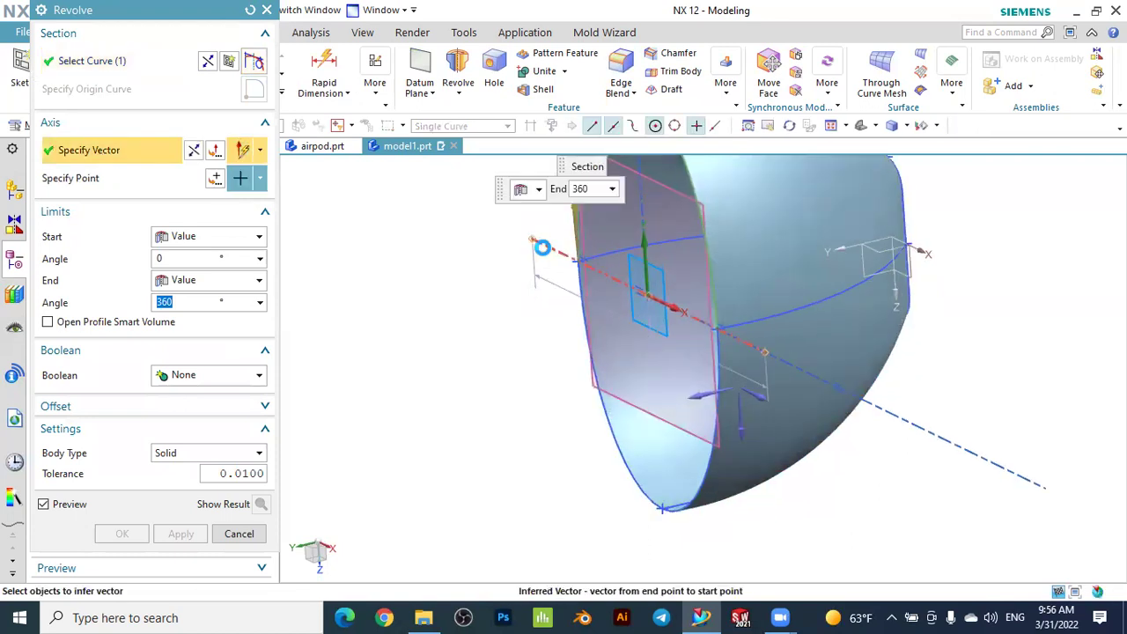
scroll(546, 242, "down", 4)
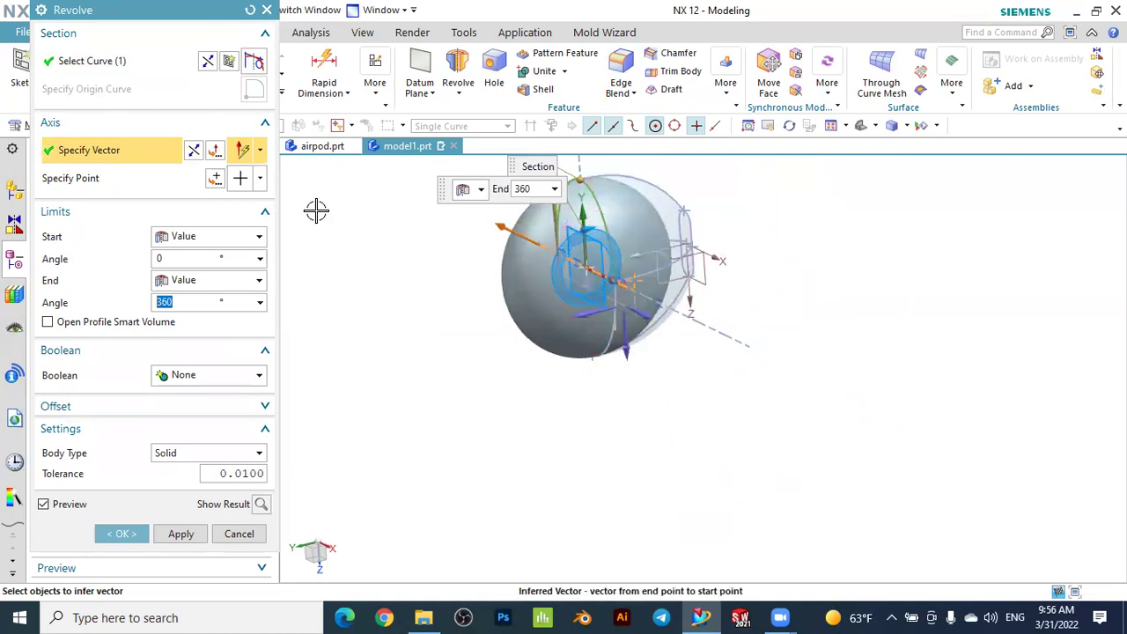
Set the revolve axis point to the half ellipse's centre with the Arc/Ellipse/Sphere Center option
left_click(260, 182)
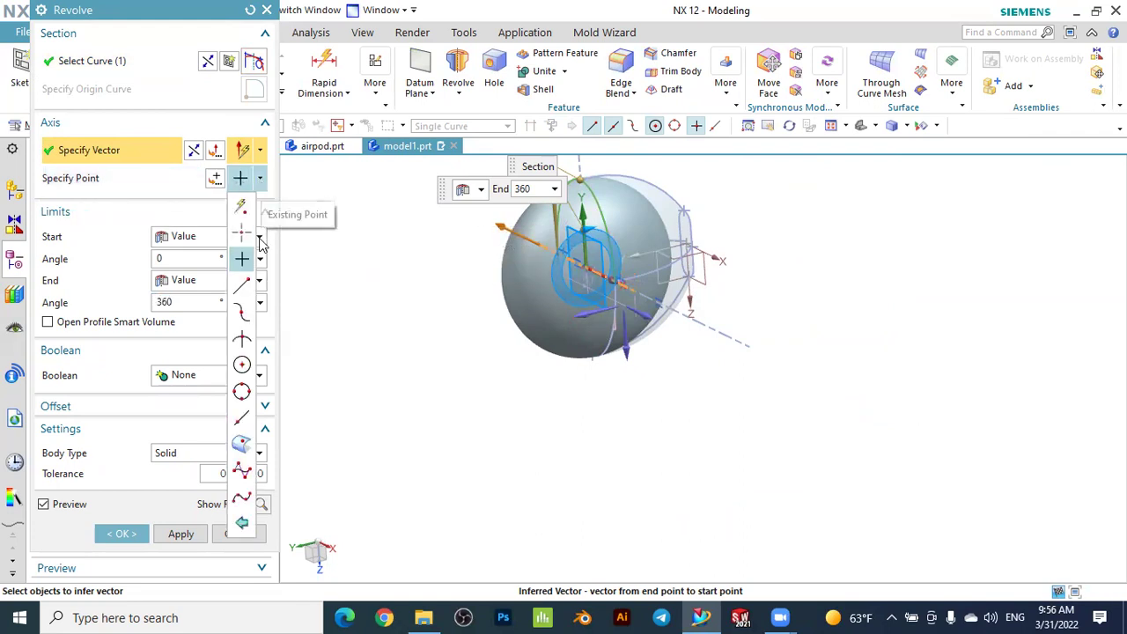
left_click(243, 371)
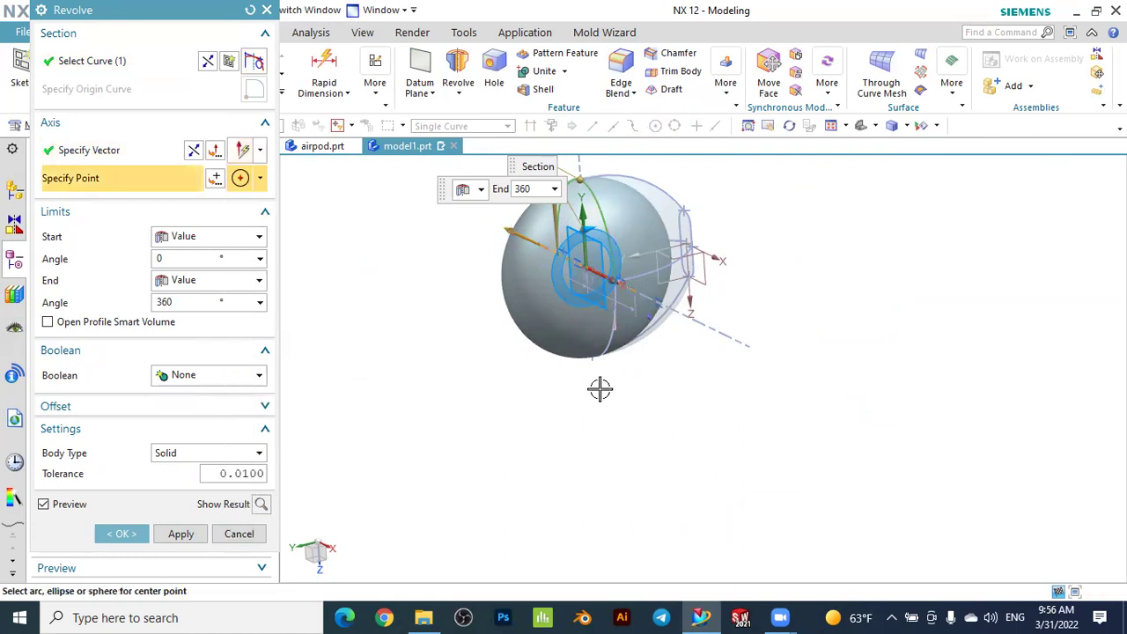
scroll(608, 227, "up", 4)
scroll(584, 317, "up", 3)
left_click(583, 293)
scroll(583, 293, "down", 4)
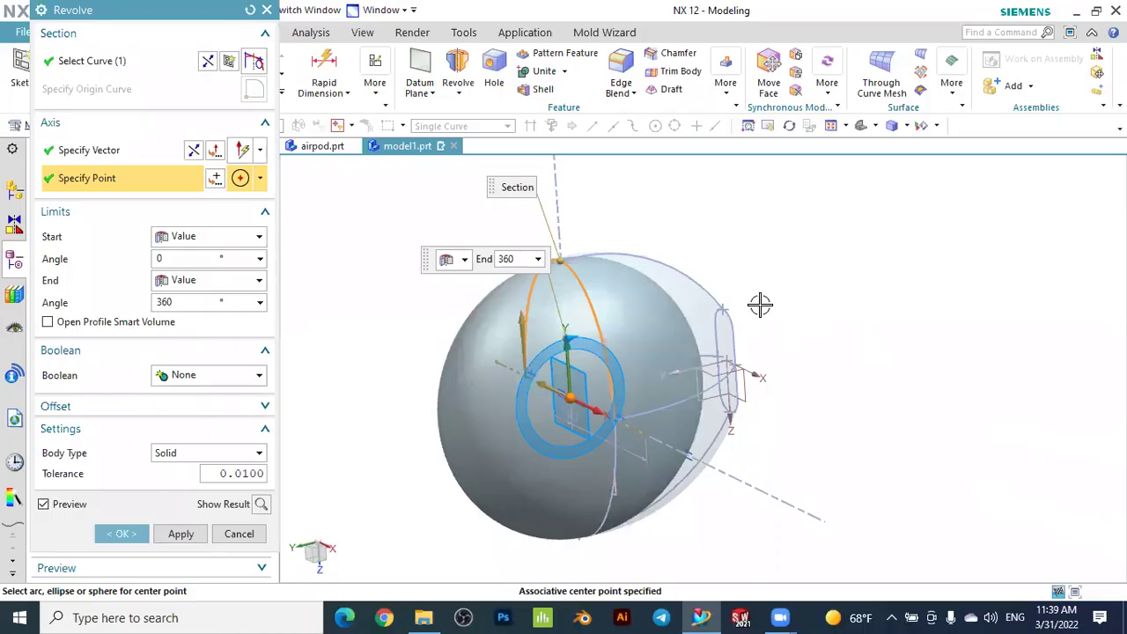
Examine where the half ellipse meets the surface edge in the revolve preview
middle_click_drag(869, 317, 850, 322)
scroll(581, 249, "up", 3)
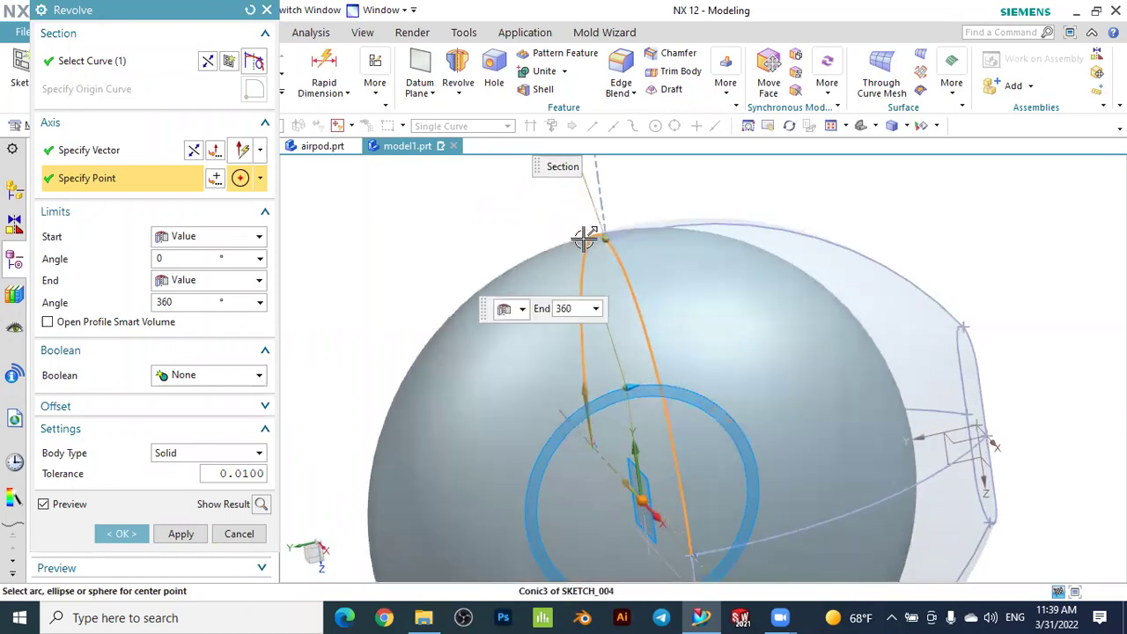
scroll(584, 239, "up", 5)
left_click(618, 227)
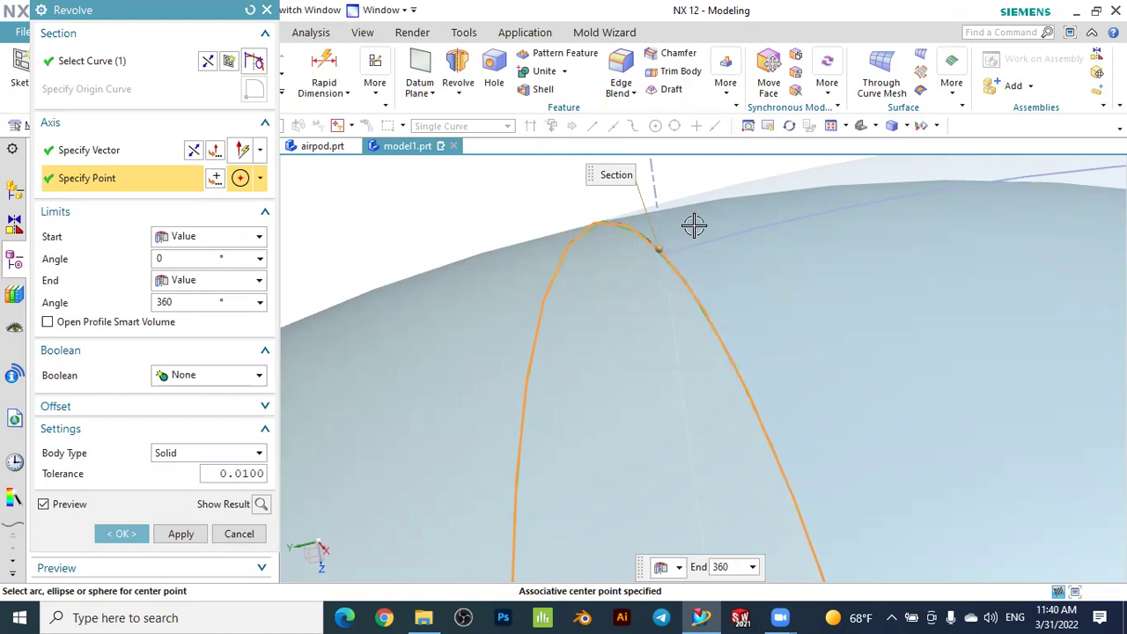
scroll(696, 224, "down", 5)
scroll(707, 216, "down", 3)
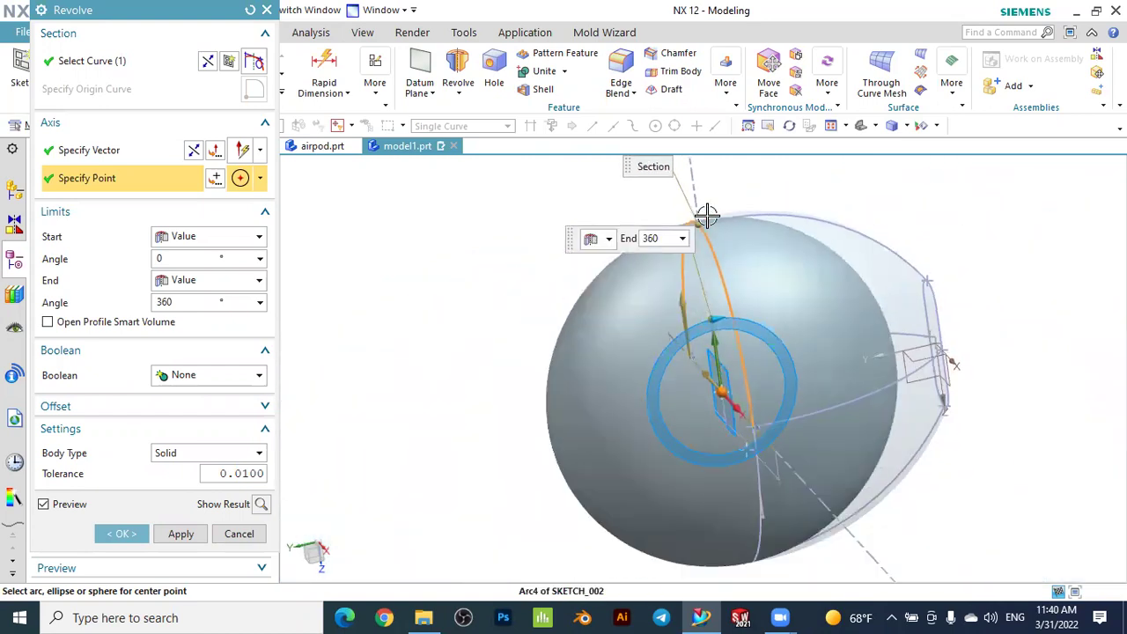
scroll(736, 386, "up", 4)
scroll(736, 383, "down", 2)
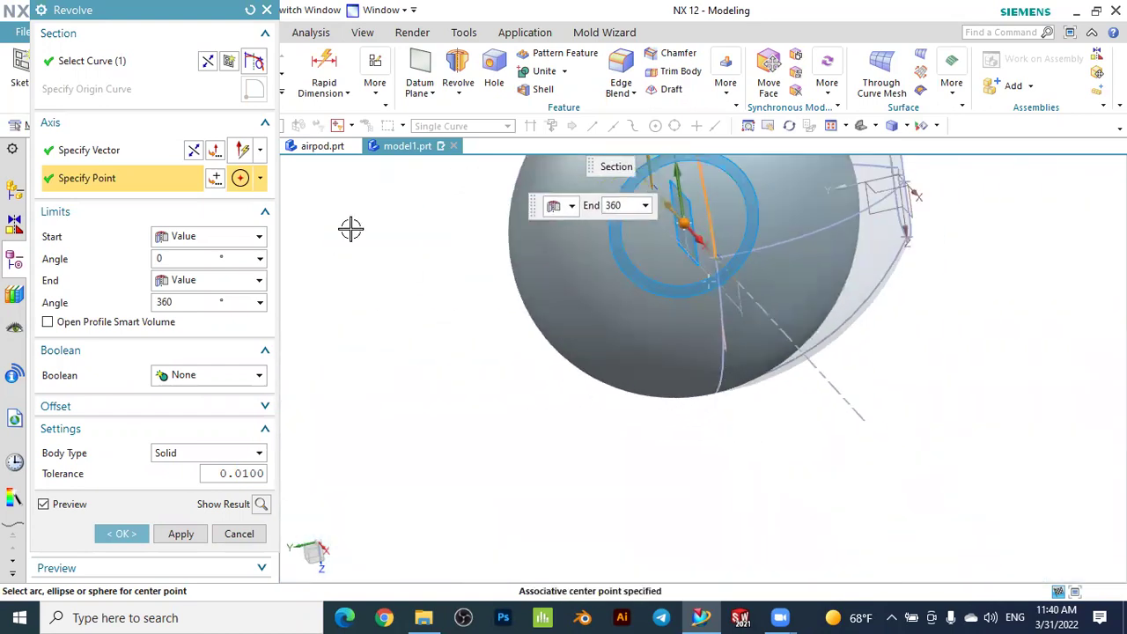
Pick the half ellipse's centre again as the revolve axis point, keeping the Arc/Ellipse/Sphere Center option
left_click(261, 178)
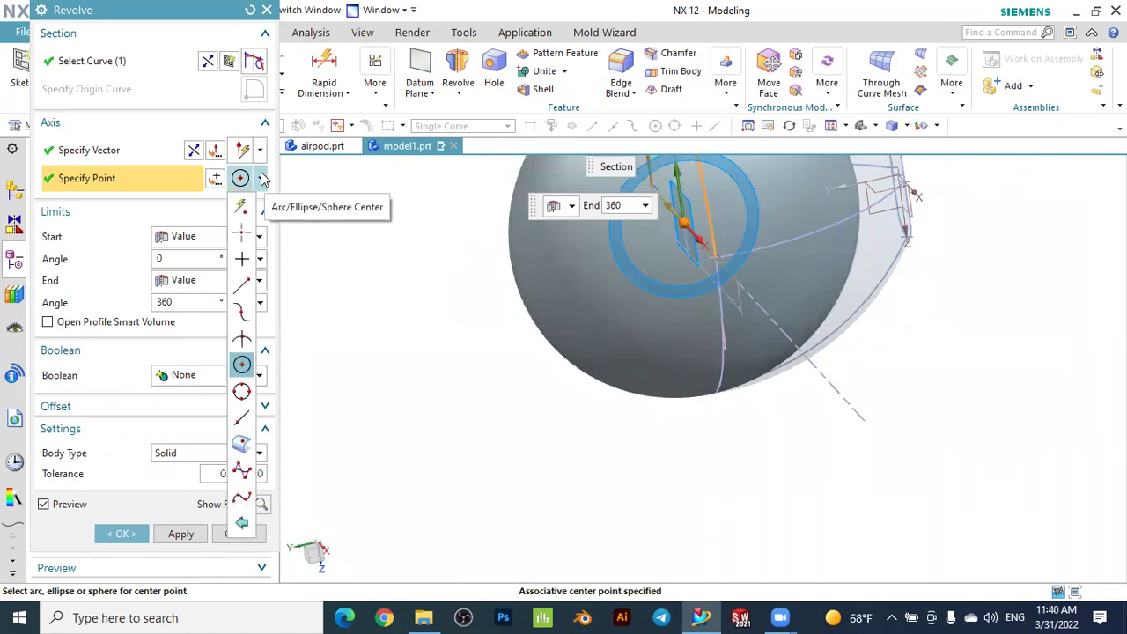
left_click(242, 365)
middle_click_drag(566, 369, 679, 255)
scroll(569, 256, "up", 3)
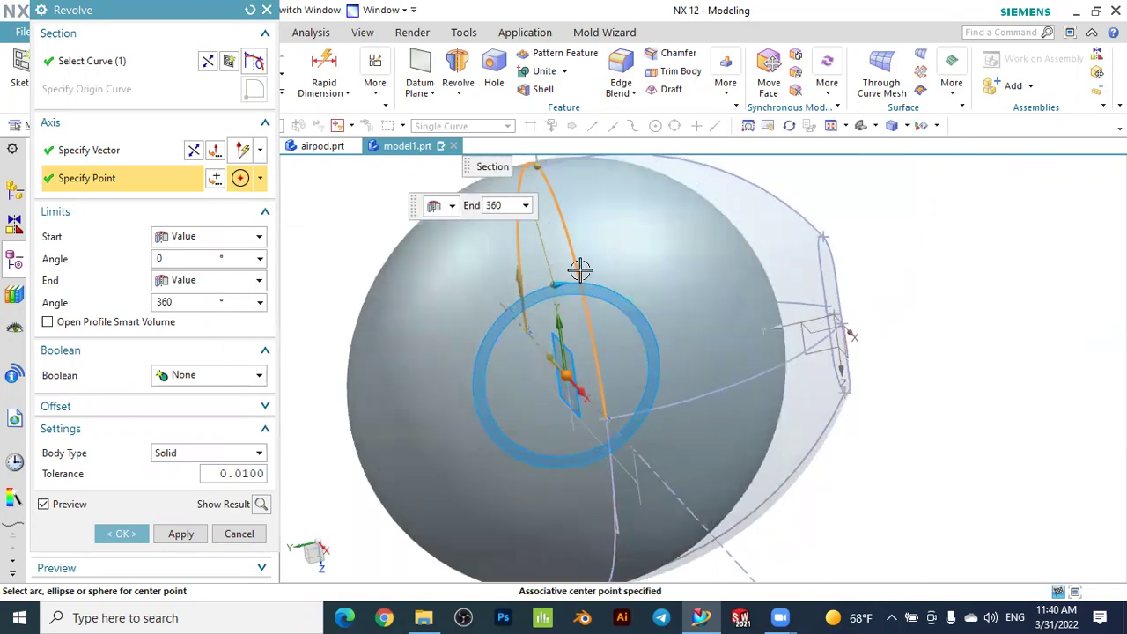
left_click(566, 368)
scroll(651, 275, "down", 2)
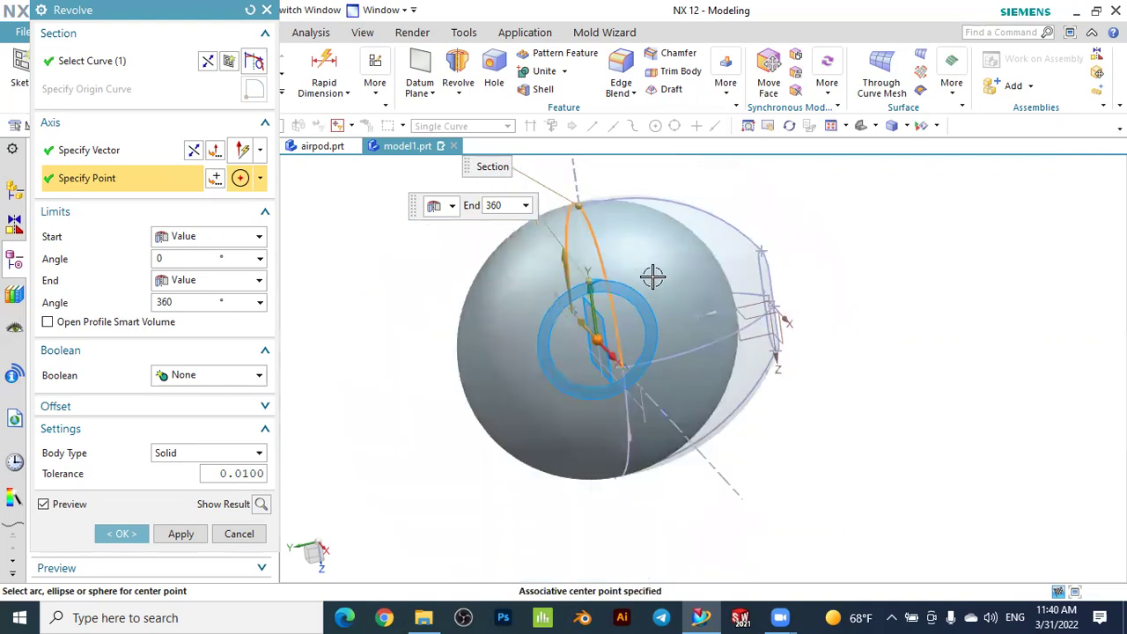
Set the revolve's end angle to -180° so it sweeps half a turn away from the studio surface
scroll(573, 198, "up", 2)
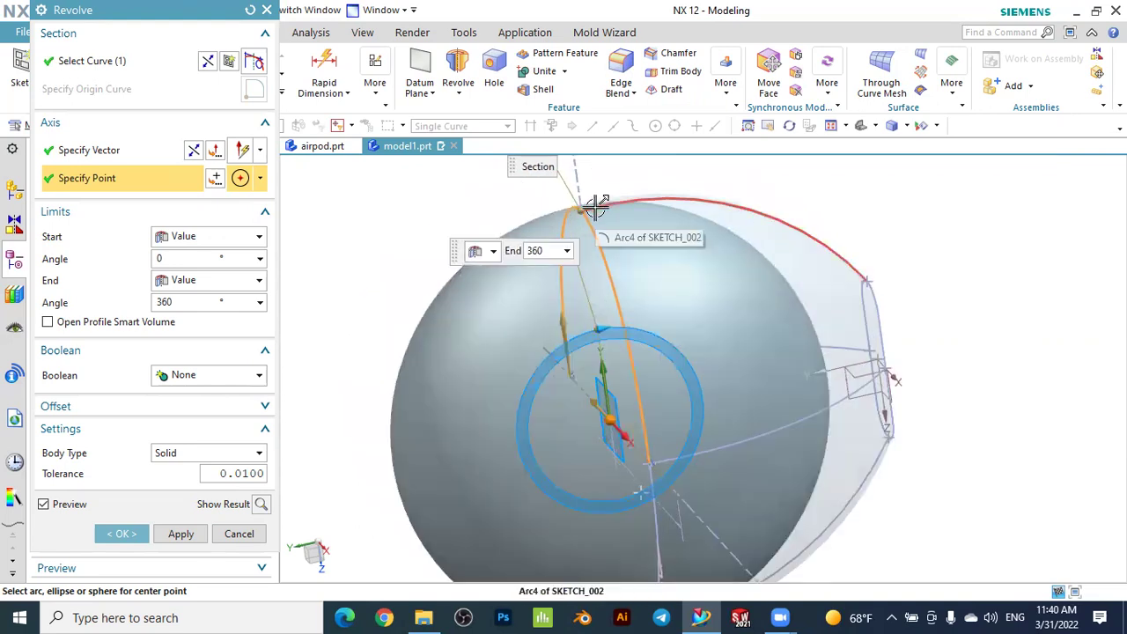
scroll(575, 204, "up", 1)
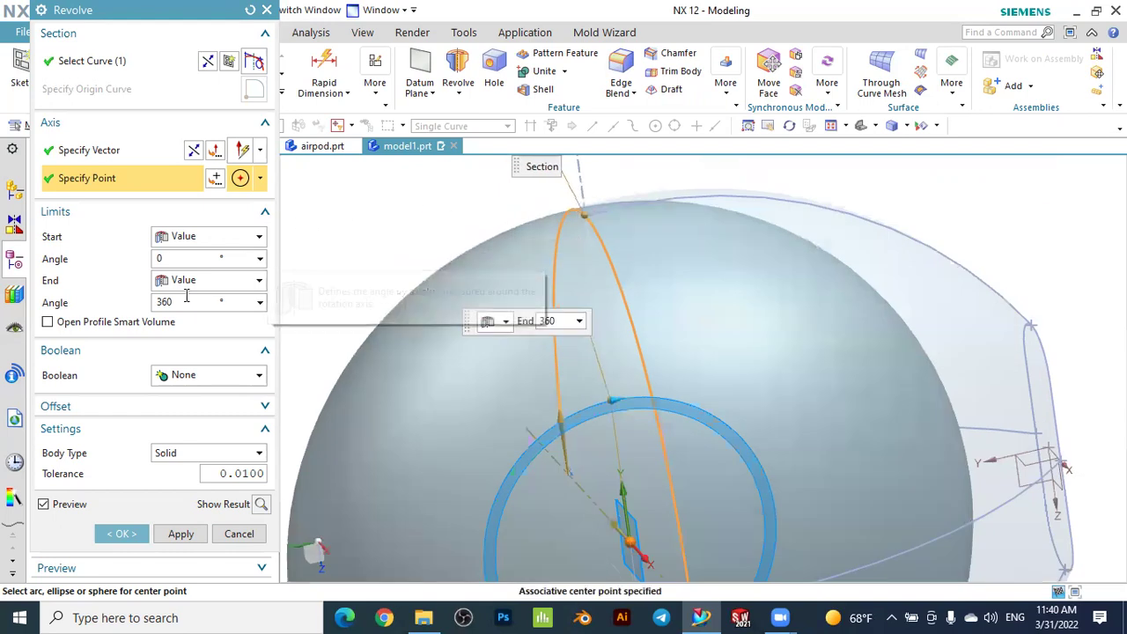
scroll(387, 301, "down", 2)
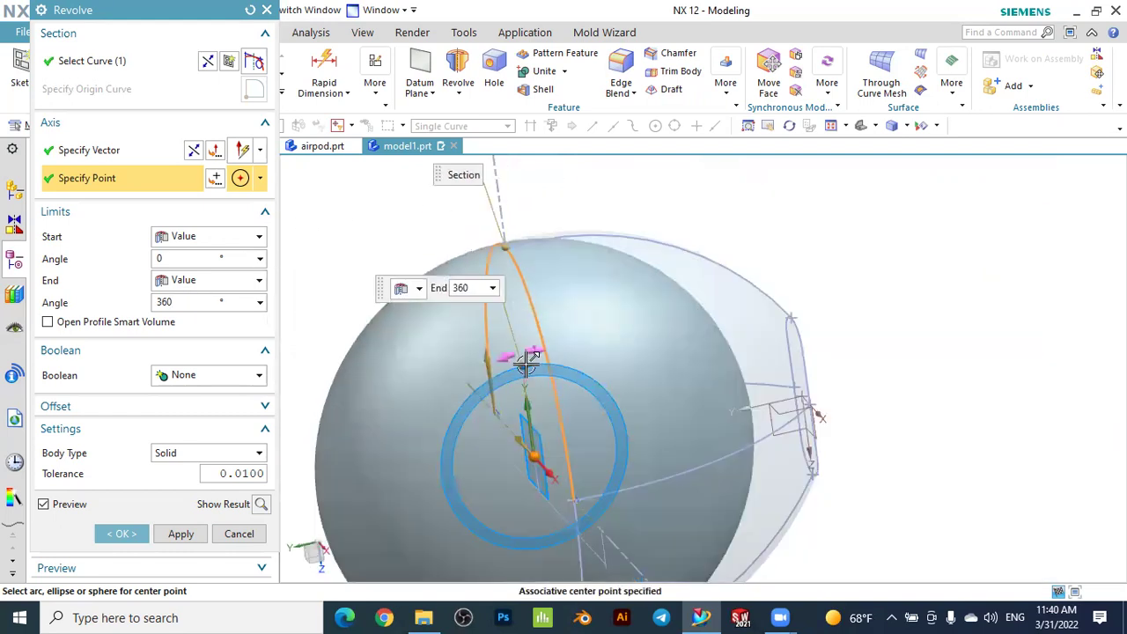
left_click_drag(526, 361, 475, 483)
scroll(480, 440, "down", 2)
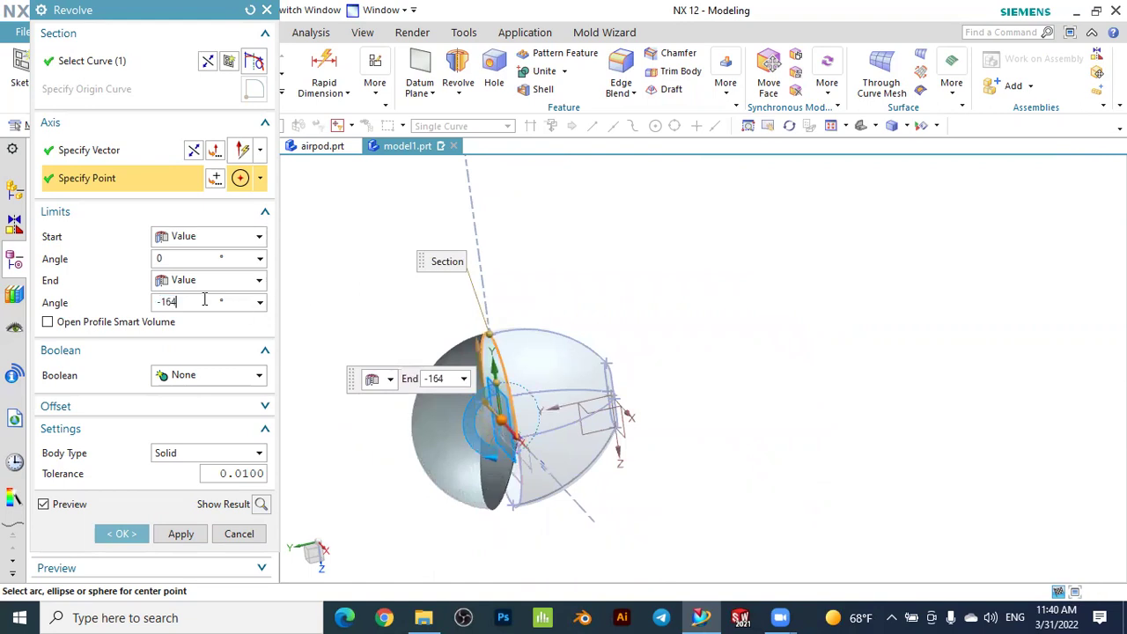
type("-")
key("Return")
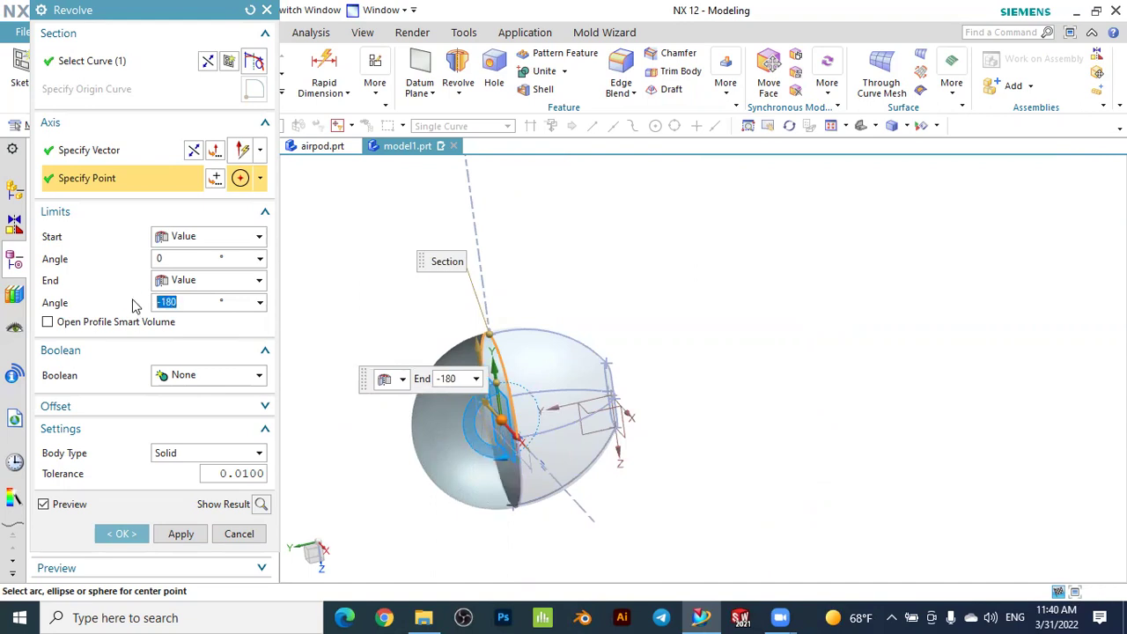
Set the revolve's body type to Sheet and create the half-turn revolve that closes the earbud's open end
scroll(451, 387, "up", 3)
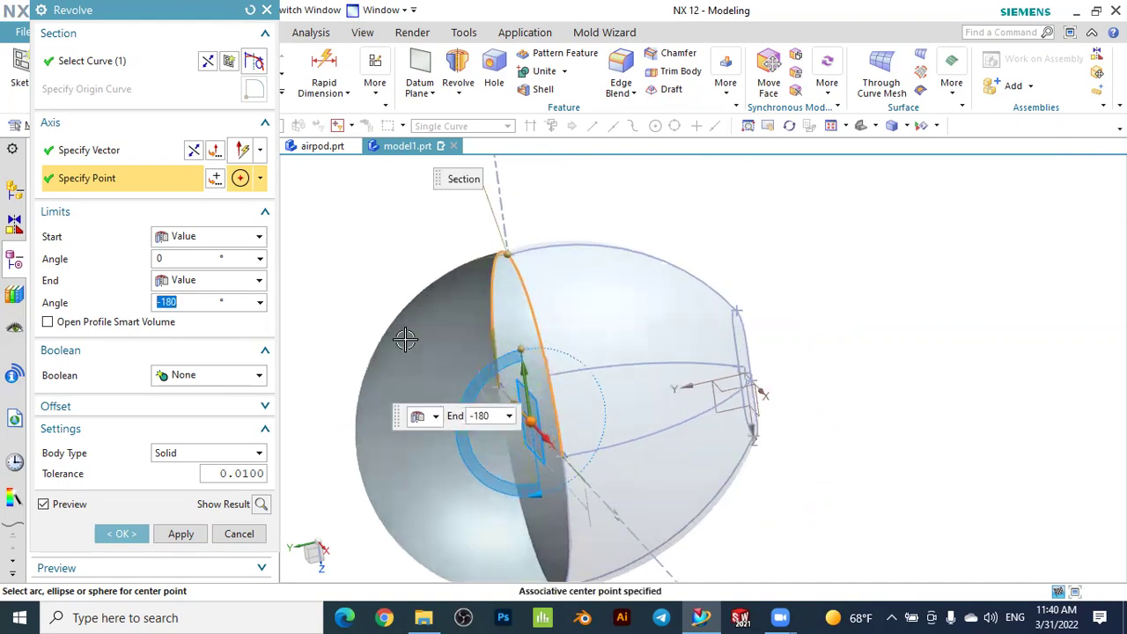
scroll(537, 413, "down", 2)
scroll(537, 413, "up", 1)
left_click(465, 379)
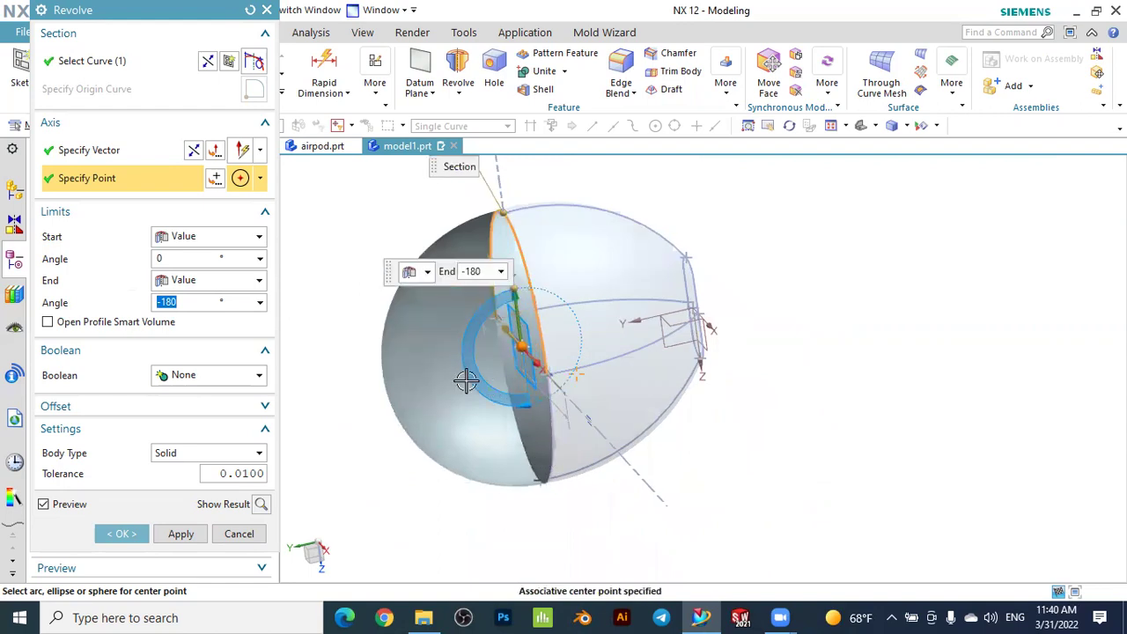
left_click(178, 454)
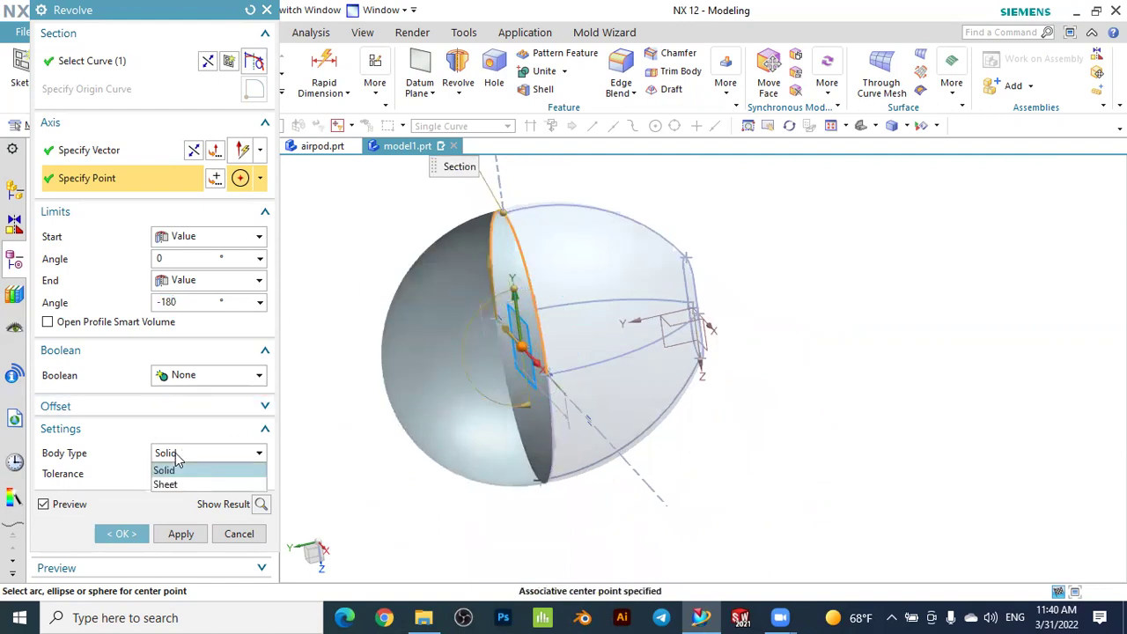
left_click(170, 484)
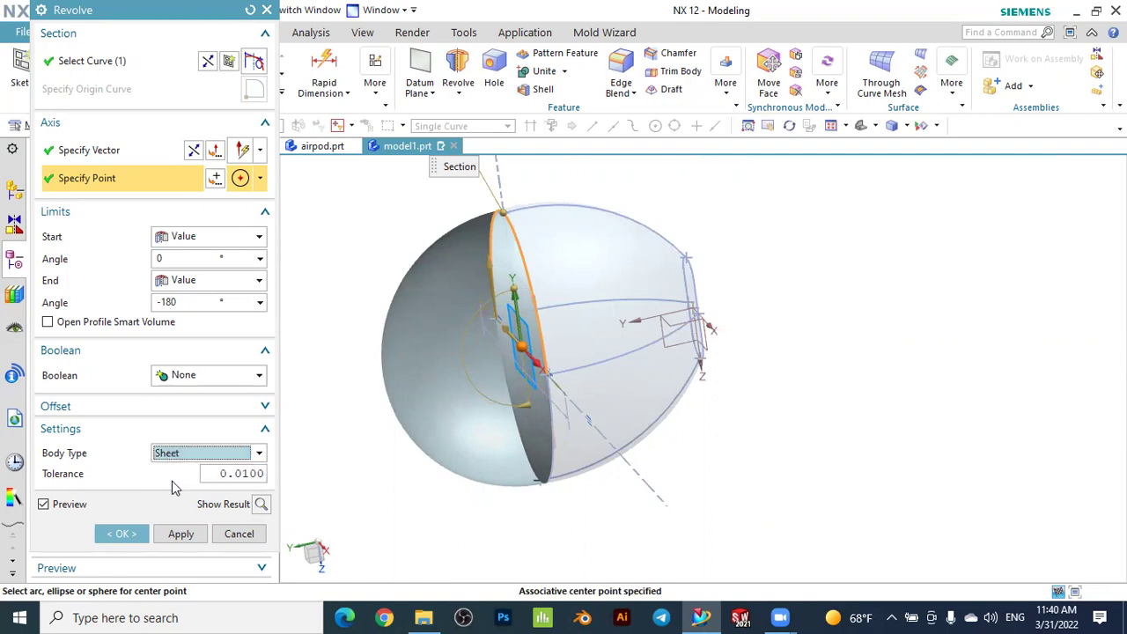
left_click(127, 537)
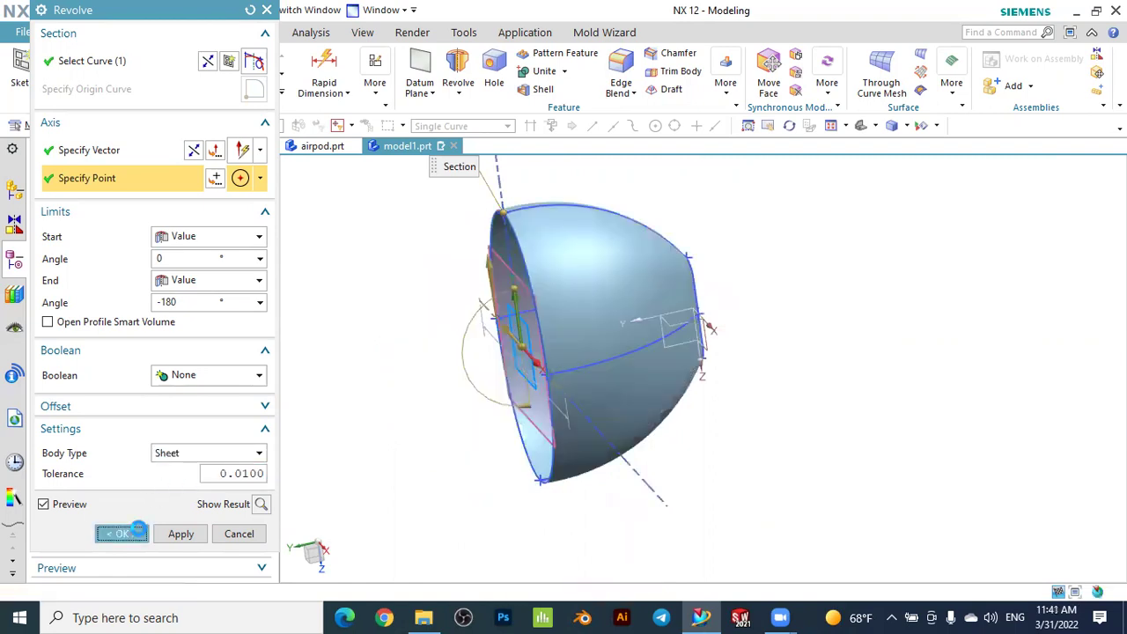
middle_click_drag(747, 408, 622, 407)
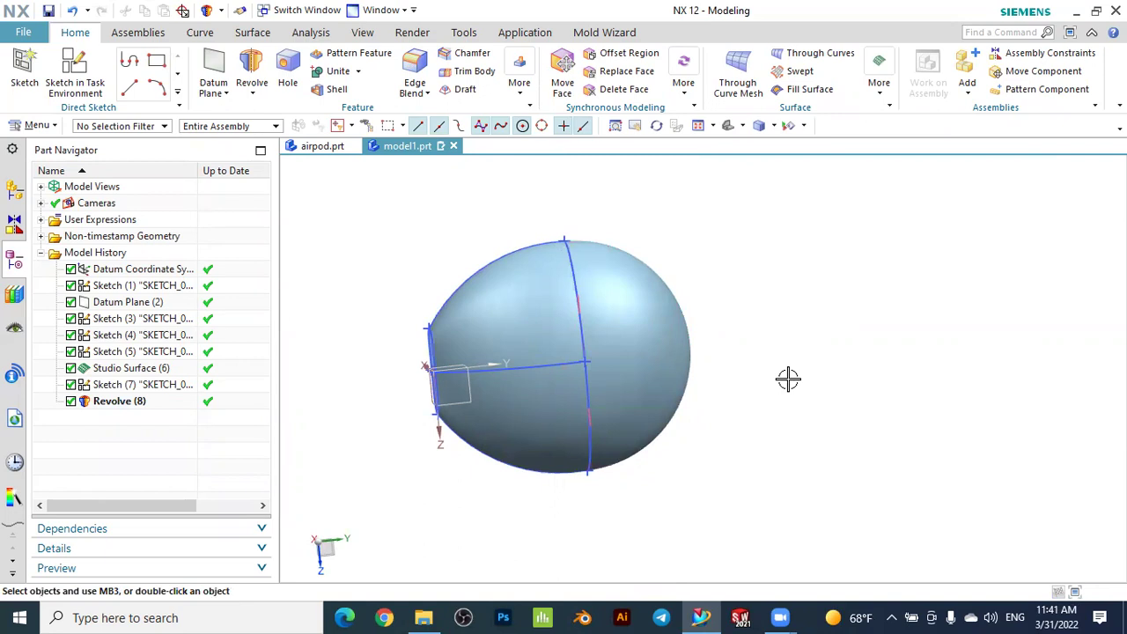
middle_click_drag(788, 376, 816, 395)
scroll(800, 343, "down", 3)
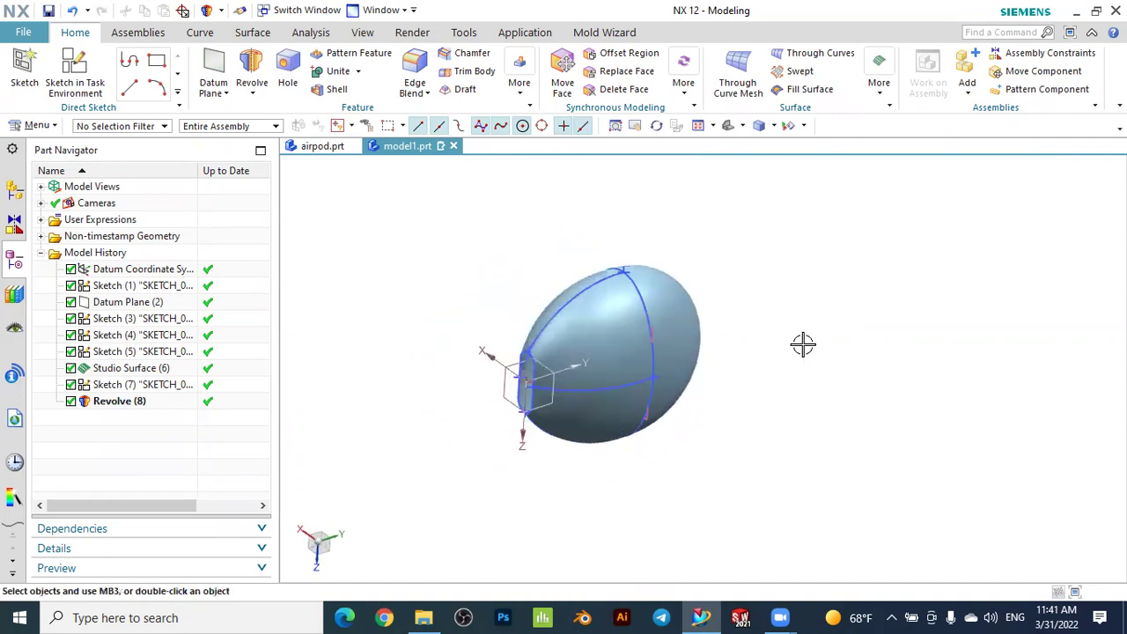
left_click(36, 66)
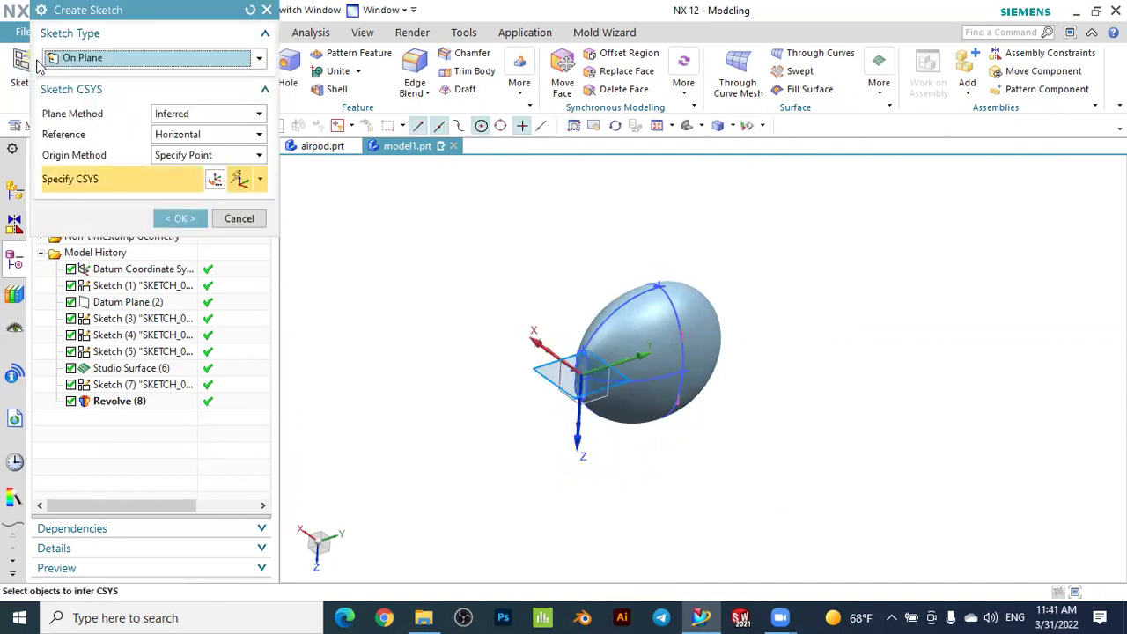
scroll(674, 435, "up", 3)
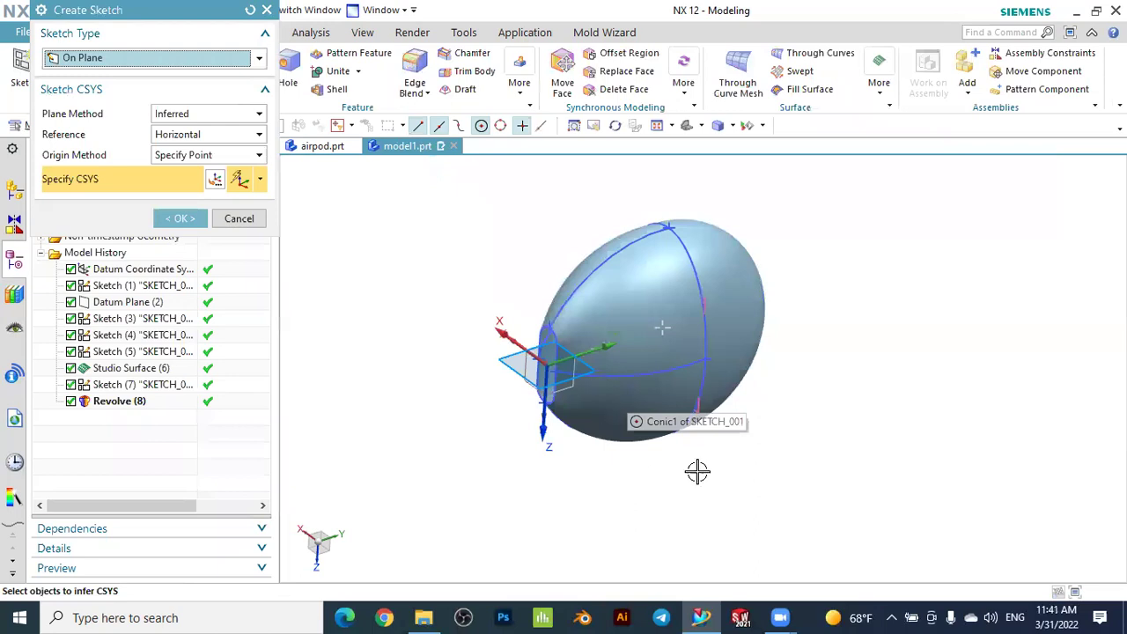
scroll(808, 422, "down", 2)
scroll(604, 435, "up", 5)
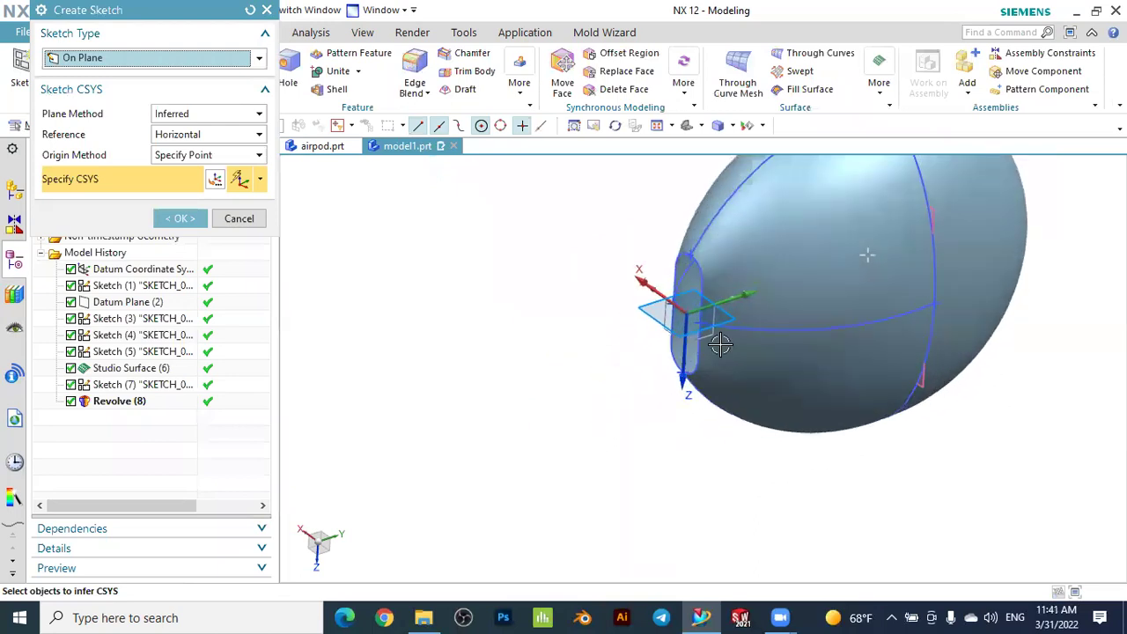
left_click(716, 324)
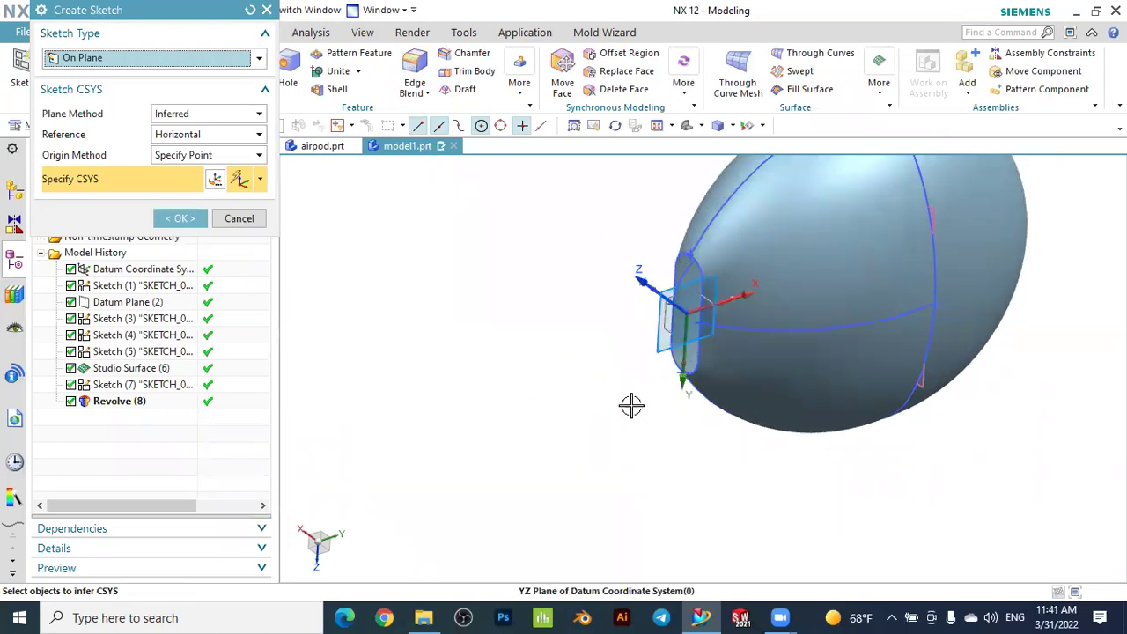
left_click(238, 219)
middle_click_drag(558, 295, 590, 330)
scroll(646, 321, "down", 2)
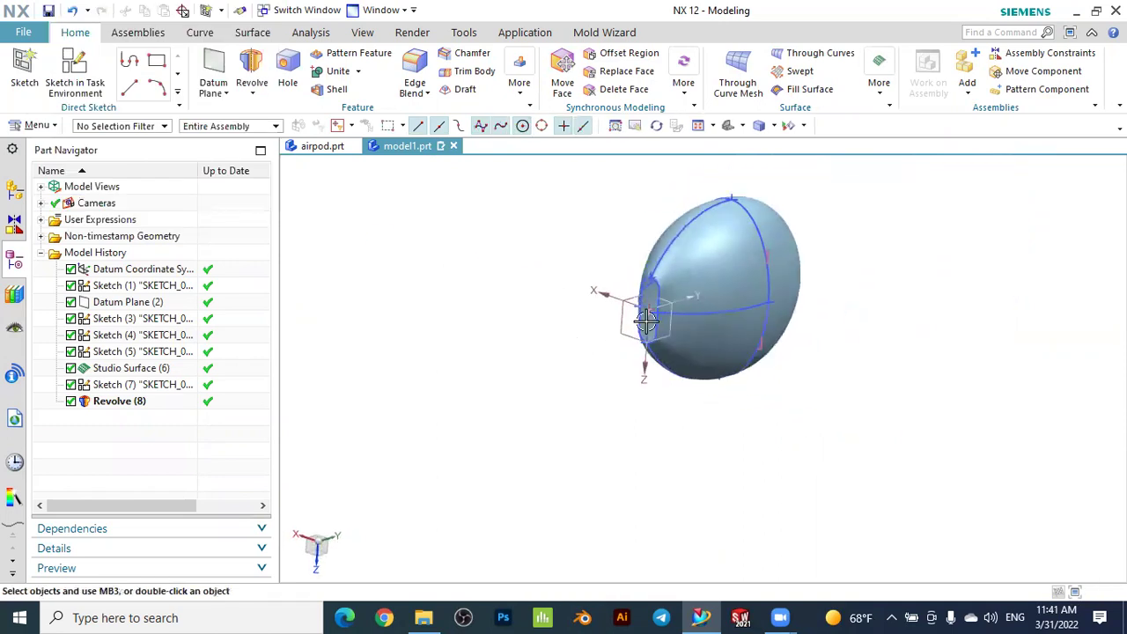
Flip the model so Z points up and start a sketch on the datum coordinate system's XY plane
left_click(729, 126)
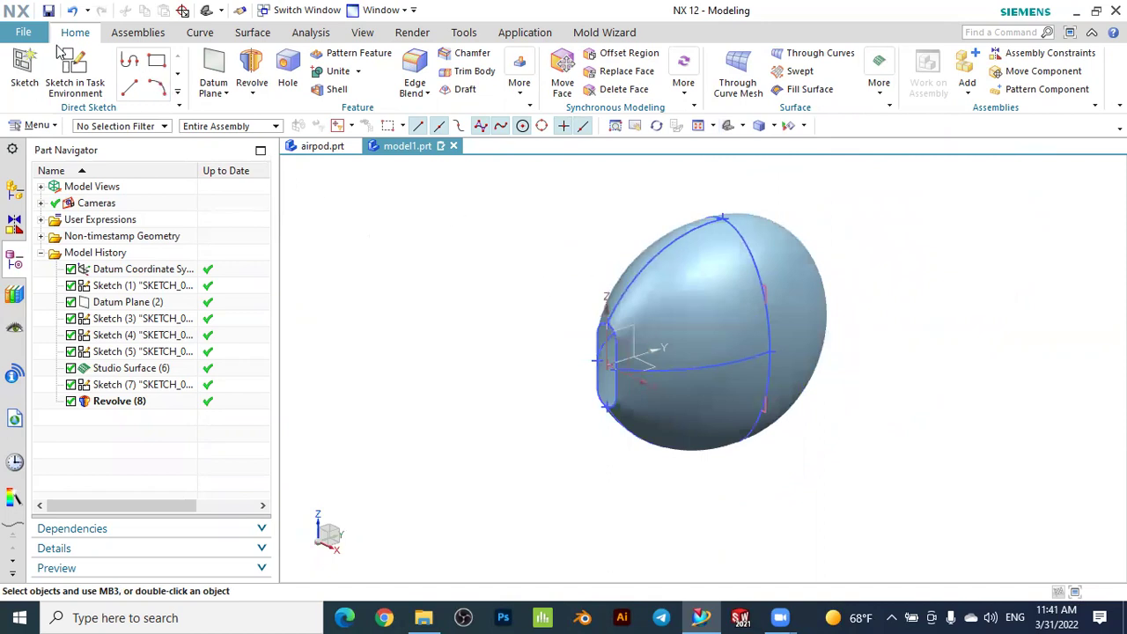
left_click(25, 72)
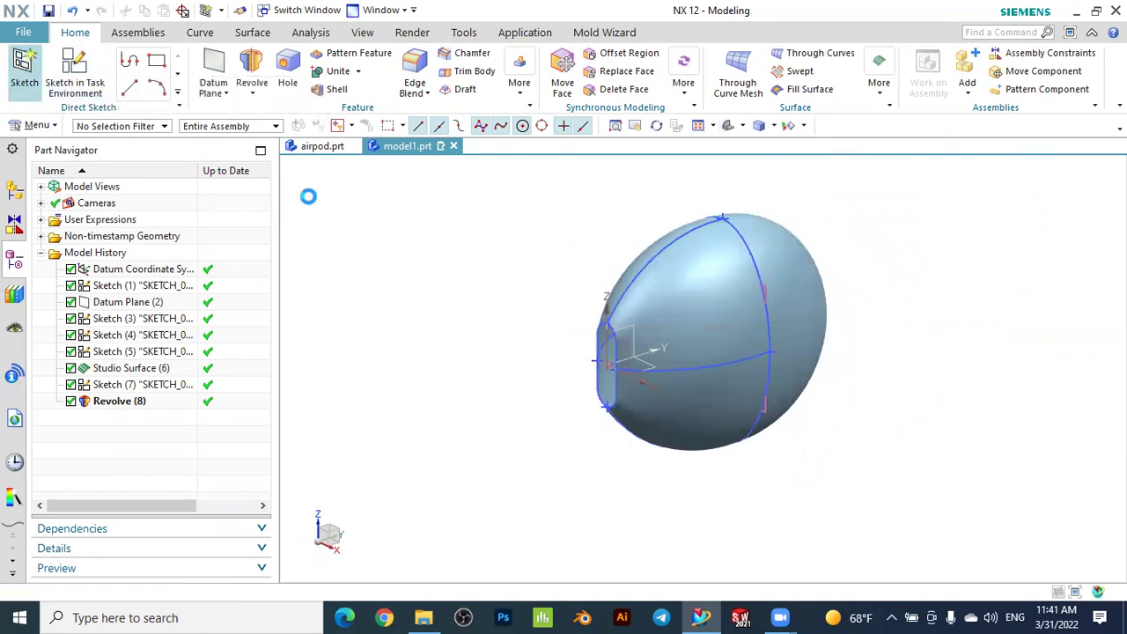
scroll(698, 396, "up", 2)
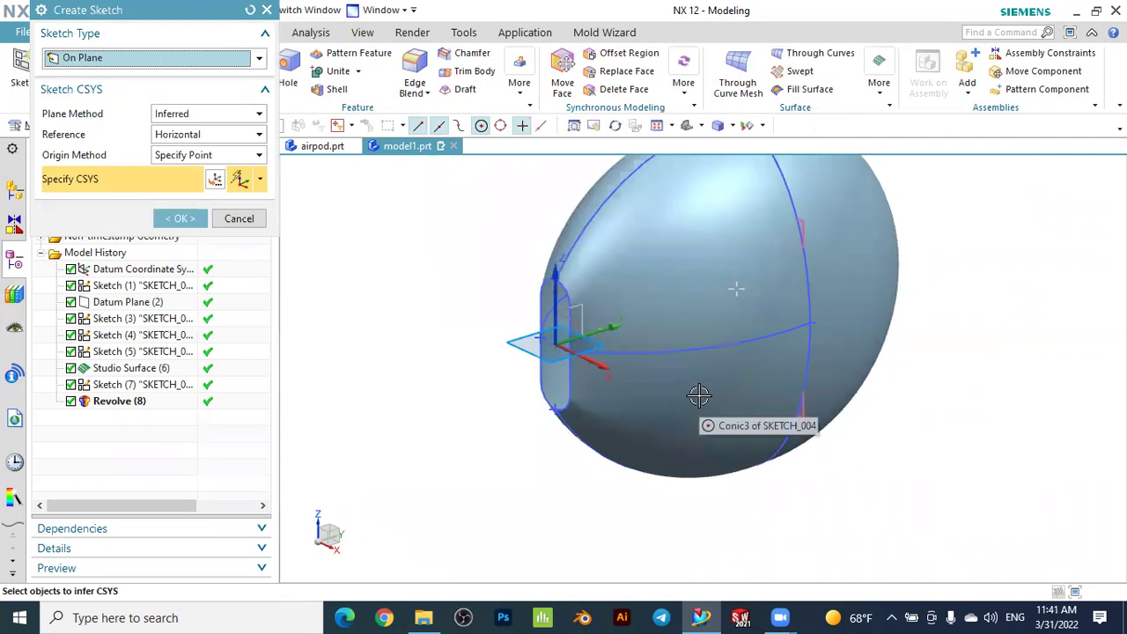
left_click(579, 336)
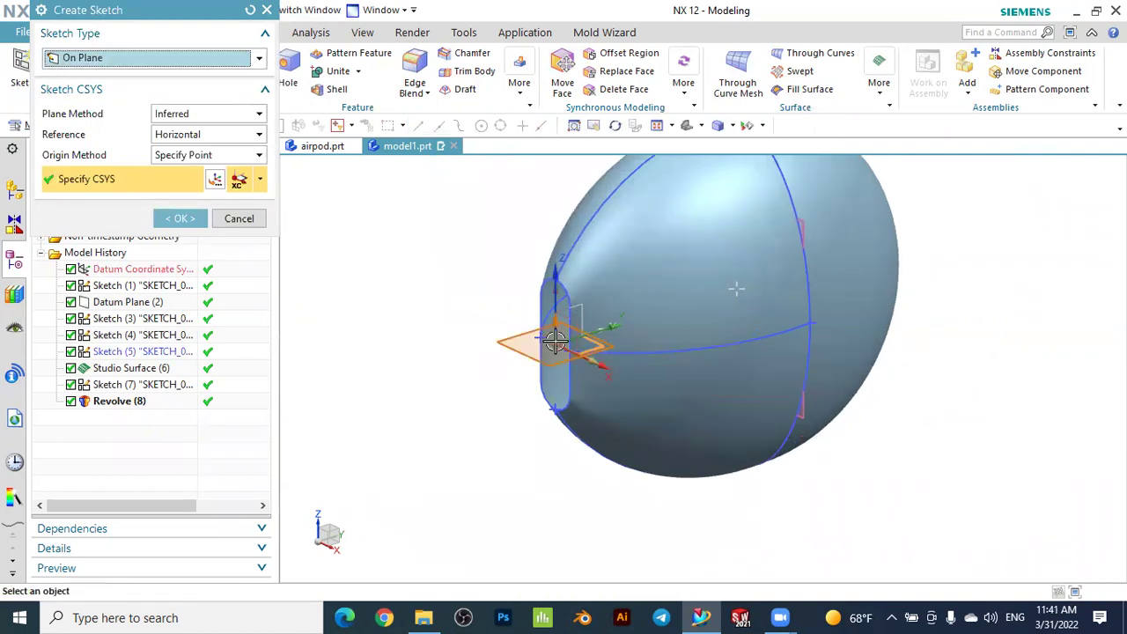
left_click(183, 217)
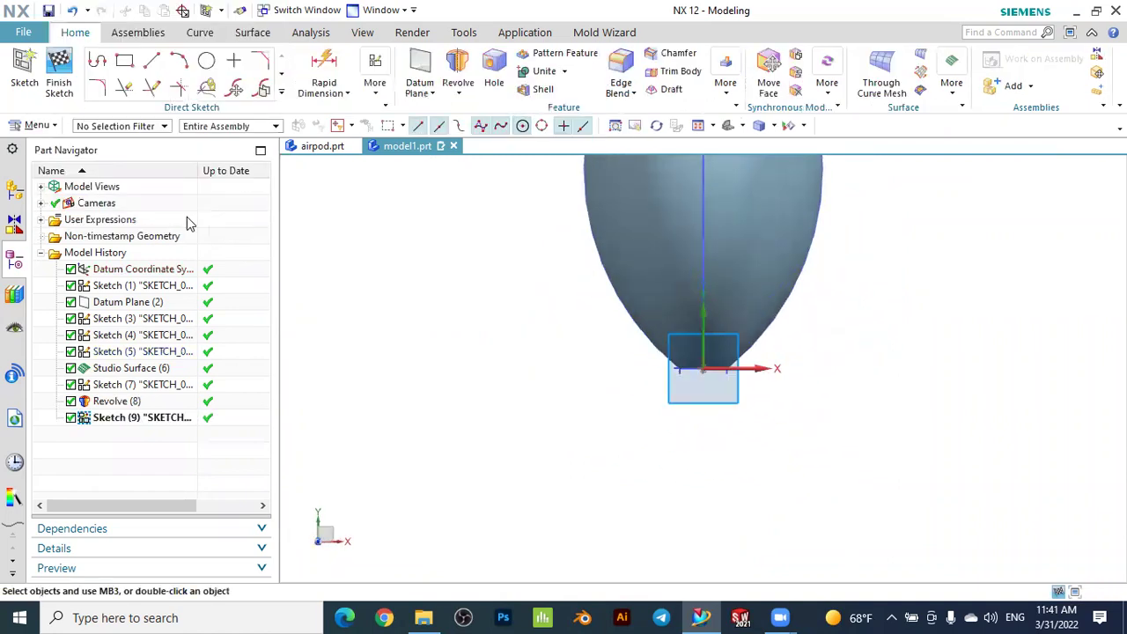
Sketch a vertical line about 9.5 mm long from the intersection point at the body's widest section to beyond the rounded end
scroll(506, 315, "down", 5)
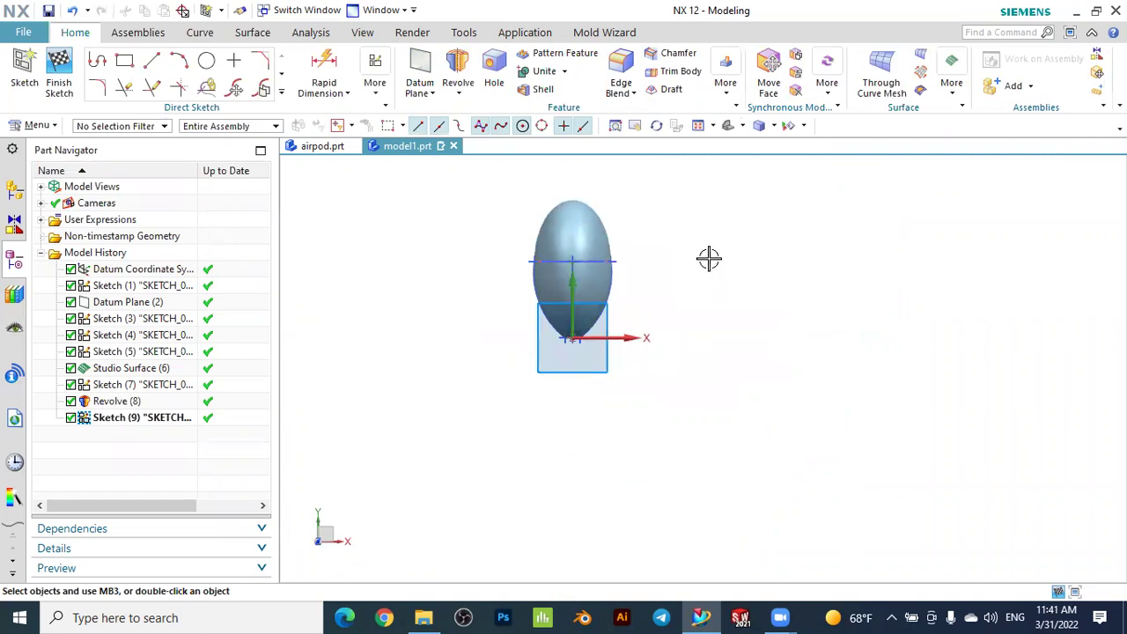
scroll(652, 233, "up", 3)
scroll(511, 184, "up", 1)
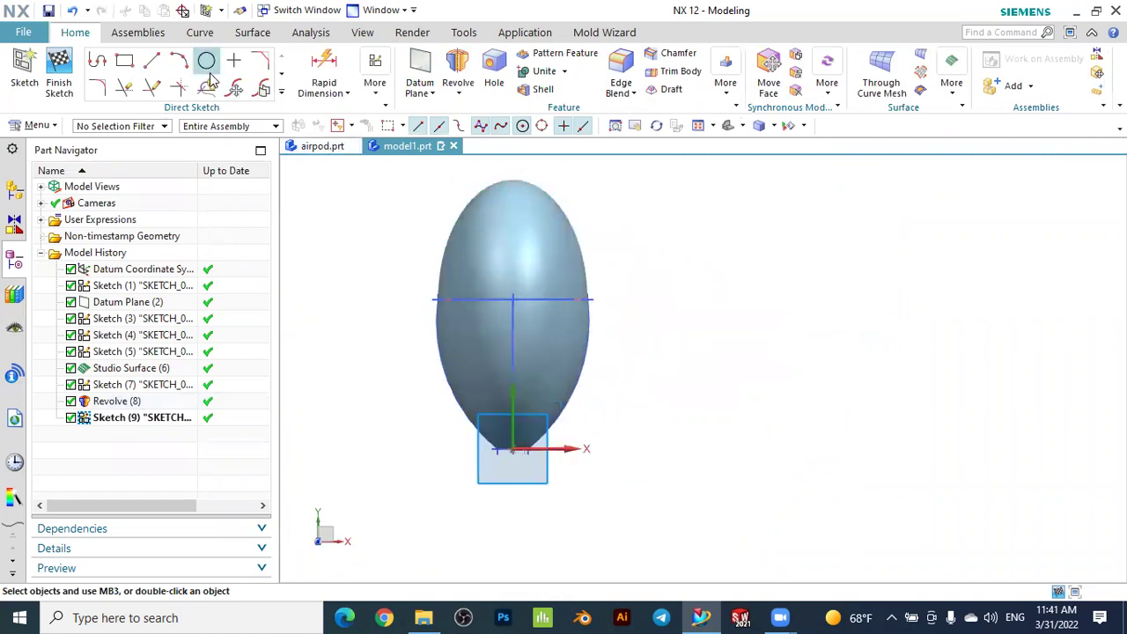
left_click(151, 60)
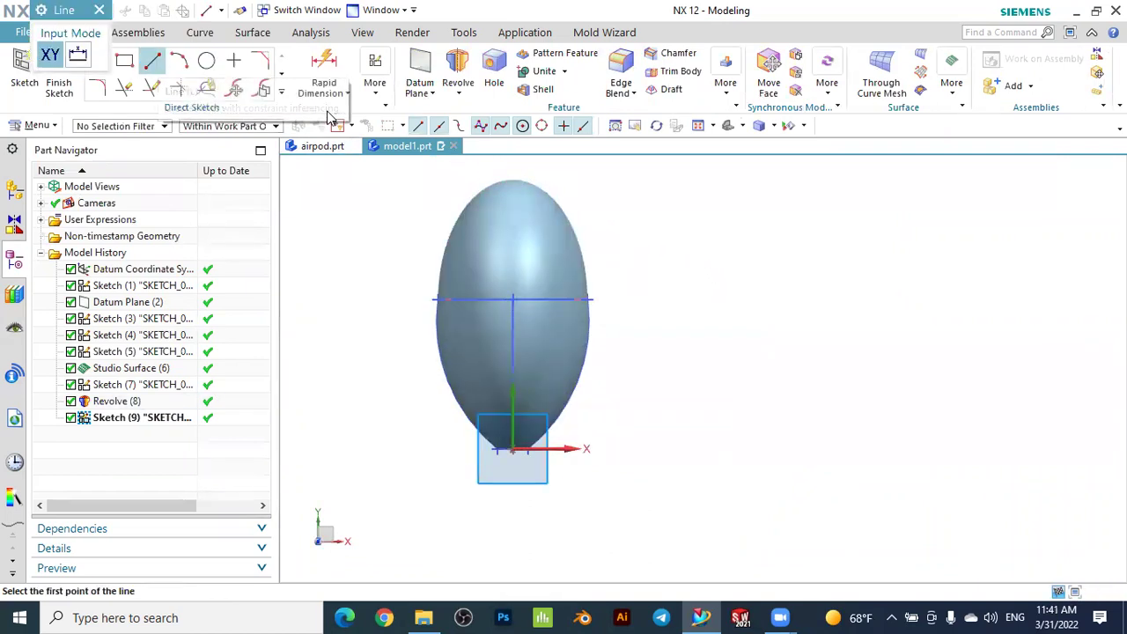
left_click(512, 299)
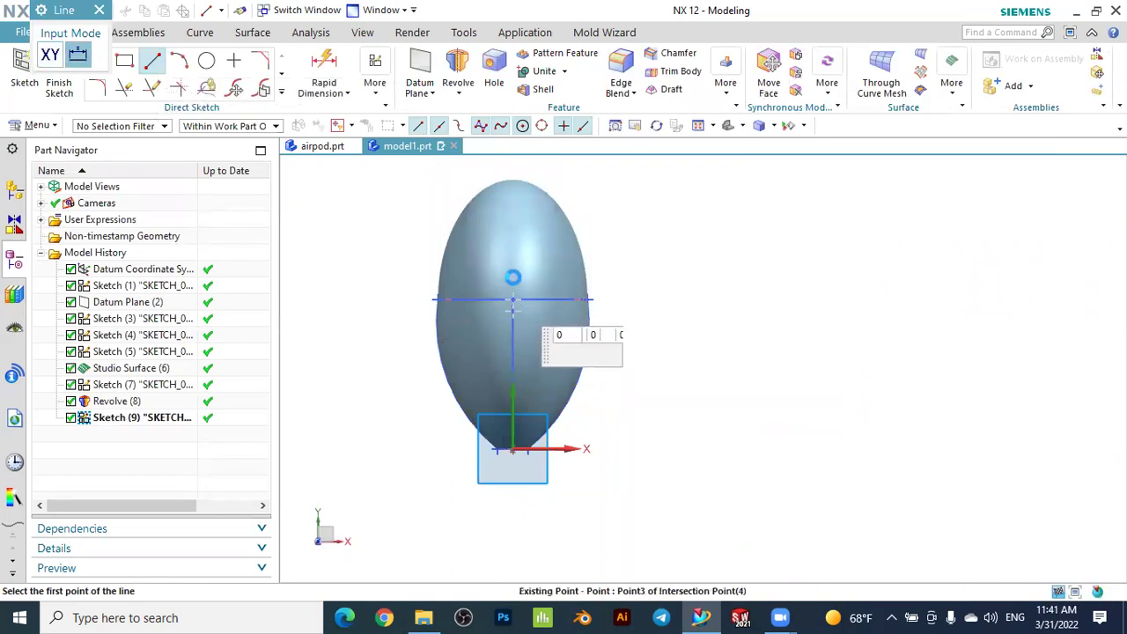
left_click(516, 157)
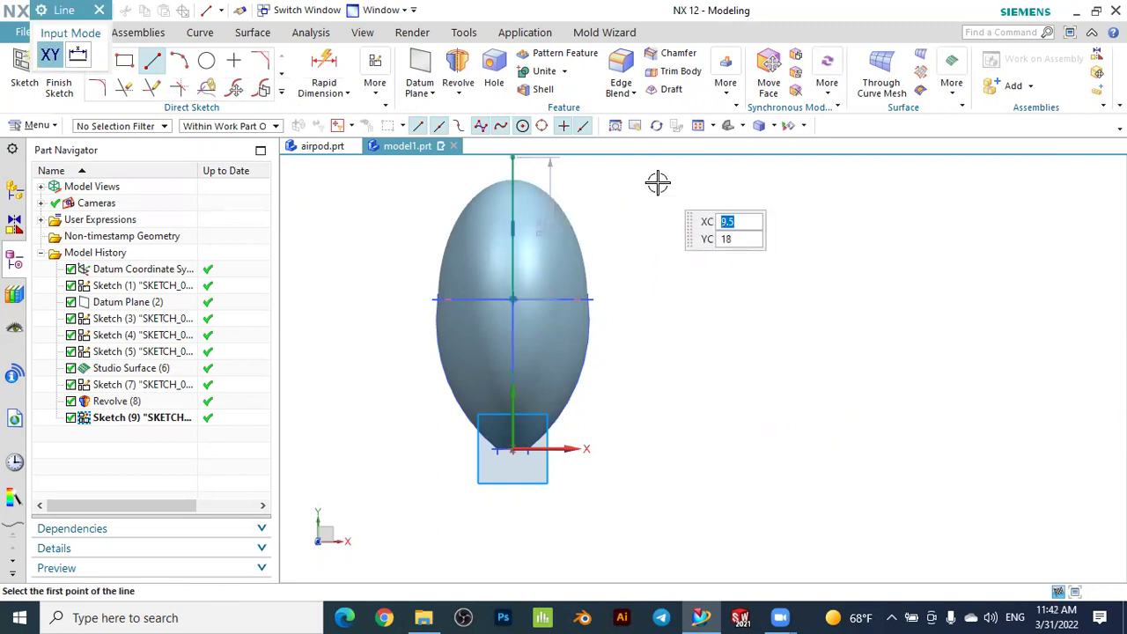
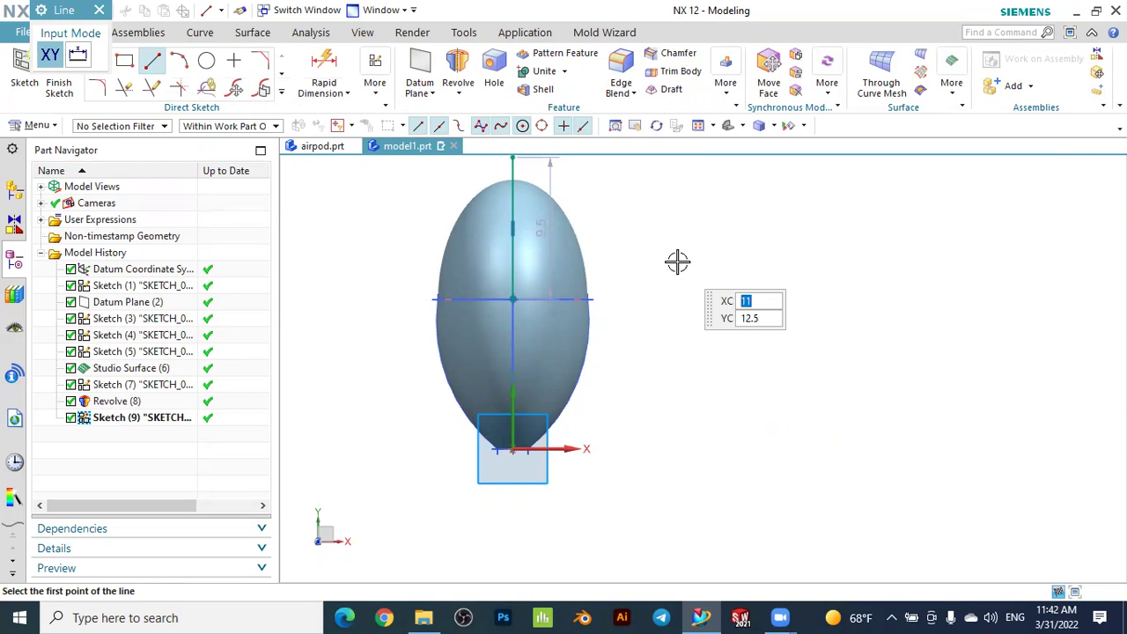
scroll(602, 290, "down", 1)
scroll(573, 199, "up", 1)
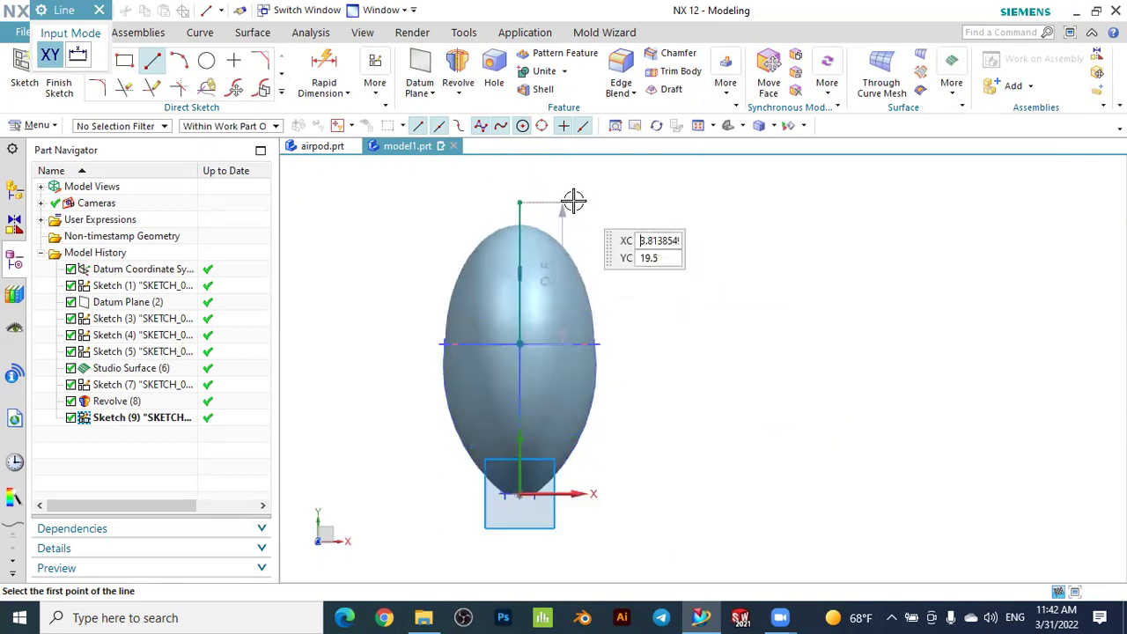
Sketch a 7.5 mm line at 304° from the vertical line's upper end
left_click(521, 202)
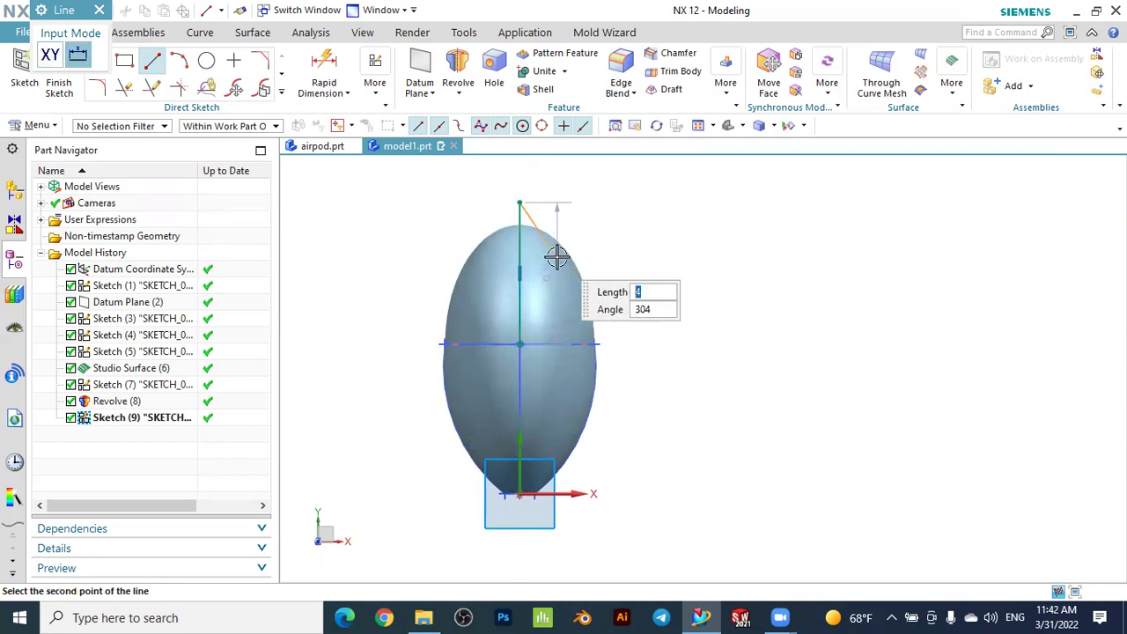
type("7.5")
key("Tab")
type("304")
key("Tab")
key("Return")
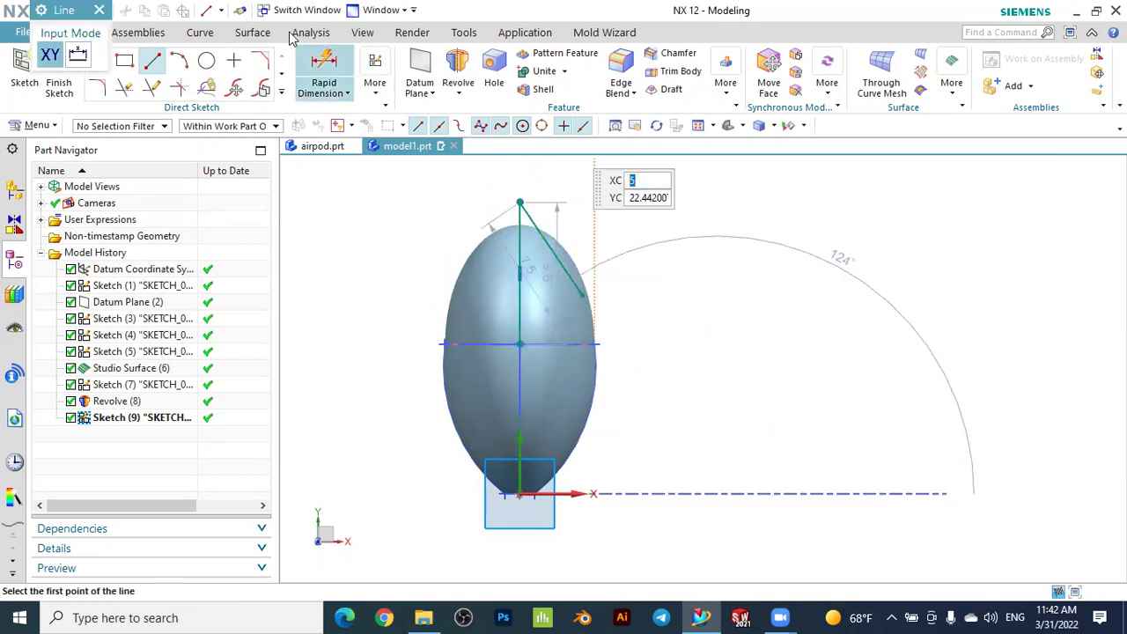
Sketch a line about 13 mm long from the slanted line's lower end towards the X axis and align it vertically
left_click(183, 64)
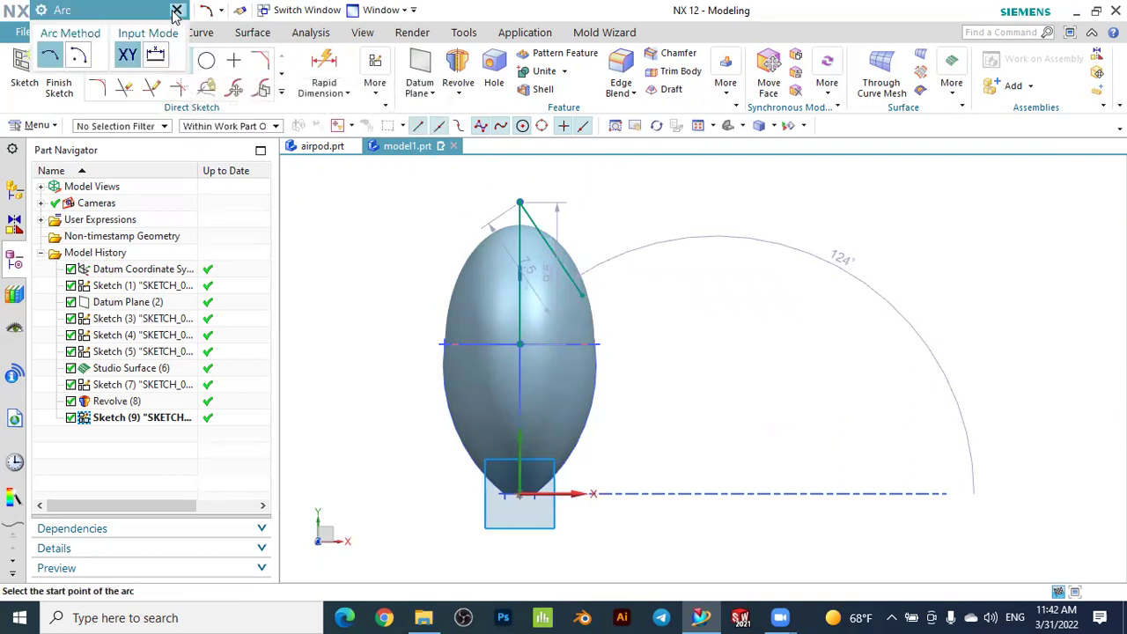
left_click(176, 12)
key("l")
scroll(593, 279, "down", 3)
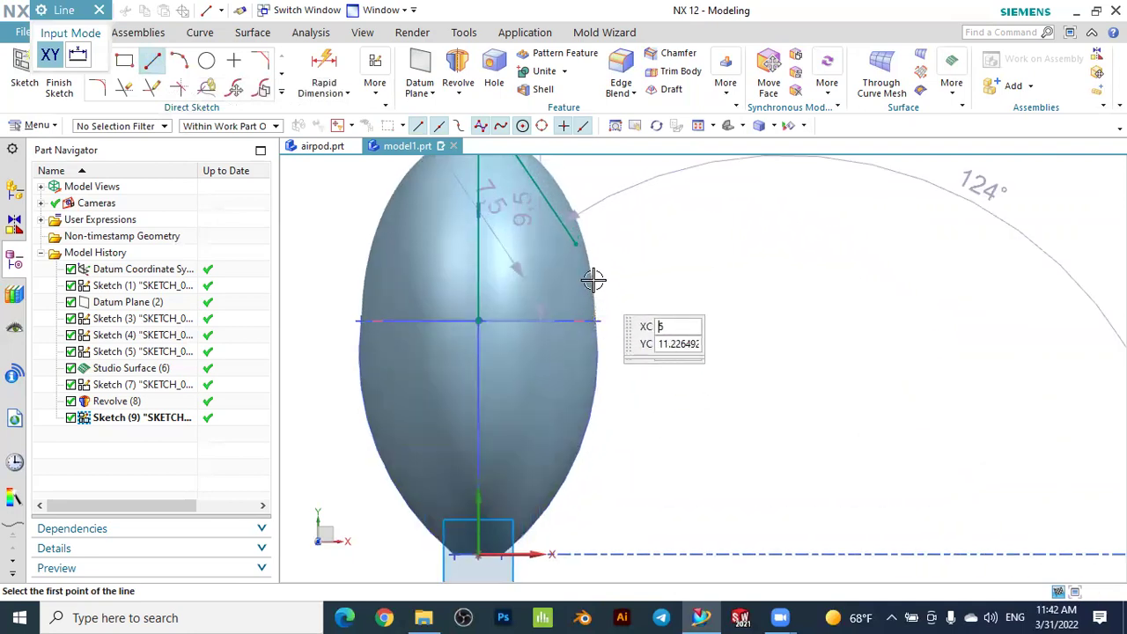
left_click(575, 242)
scroll(637, 259, "up", 4)
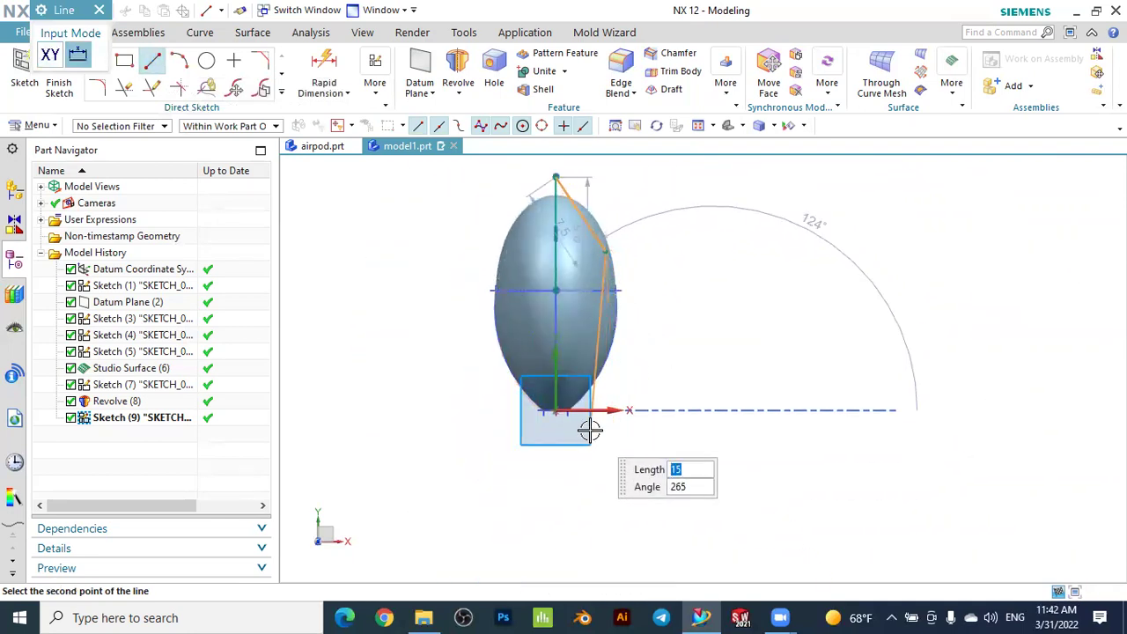
left_click(619, 408)
key("Escape")
scroll(621, 407, "down", 3)
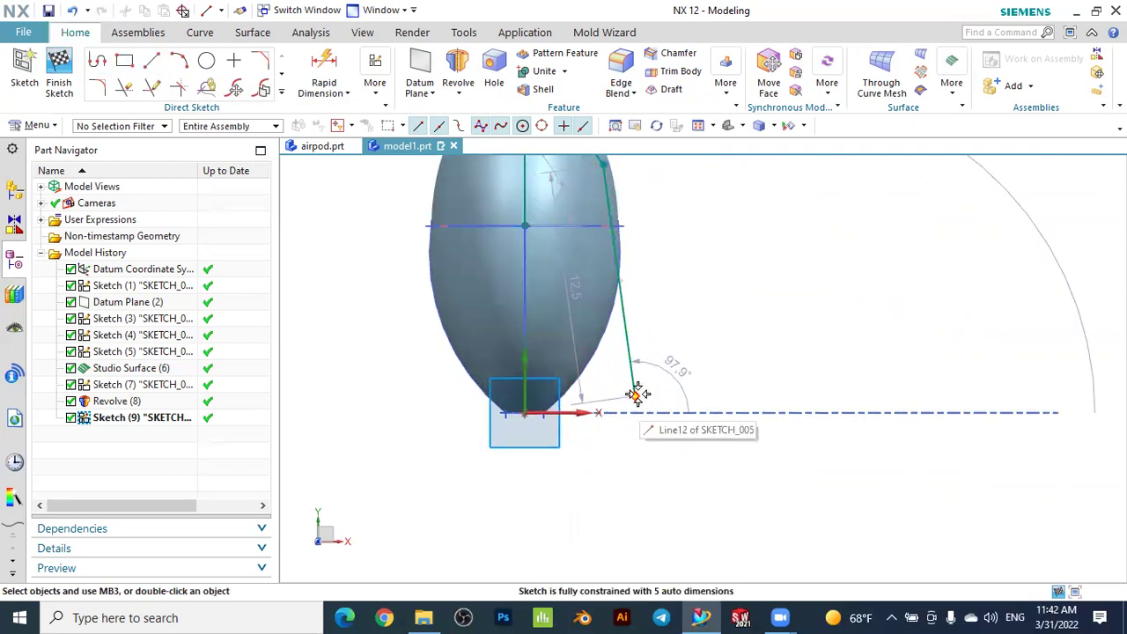
left_click_drag(628, 395, 603, 400)
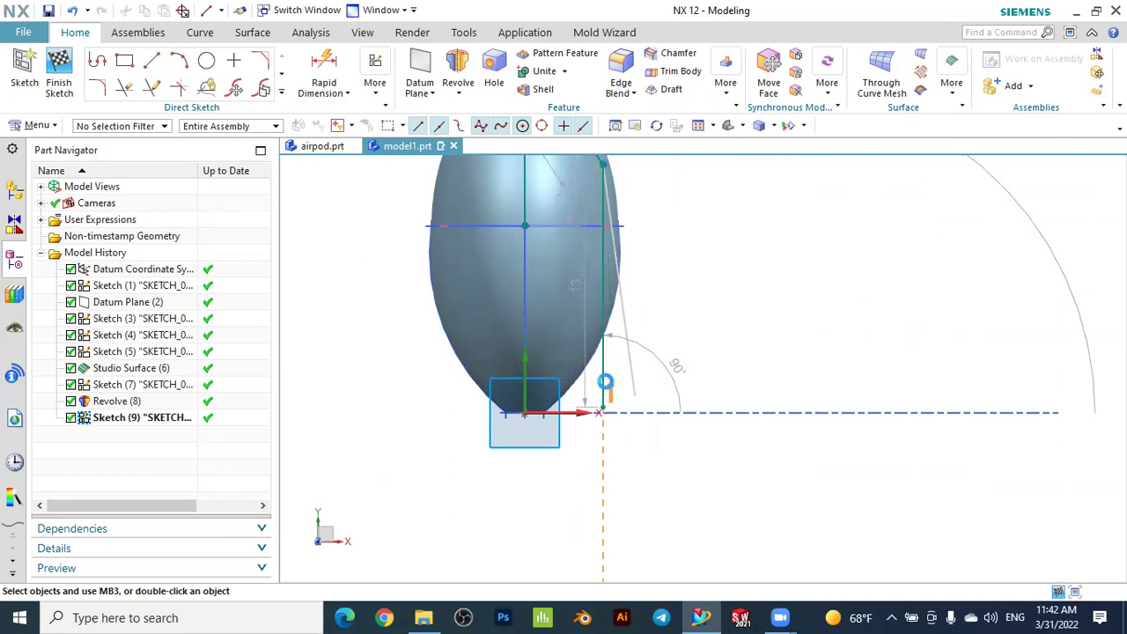
scroll(694, 341, "down", 1)
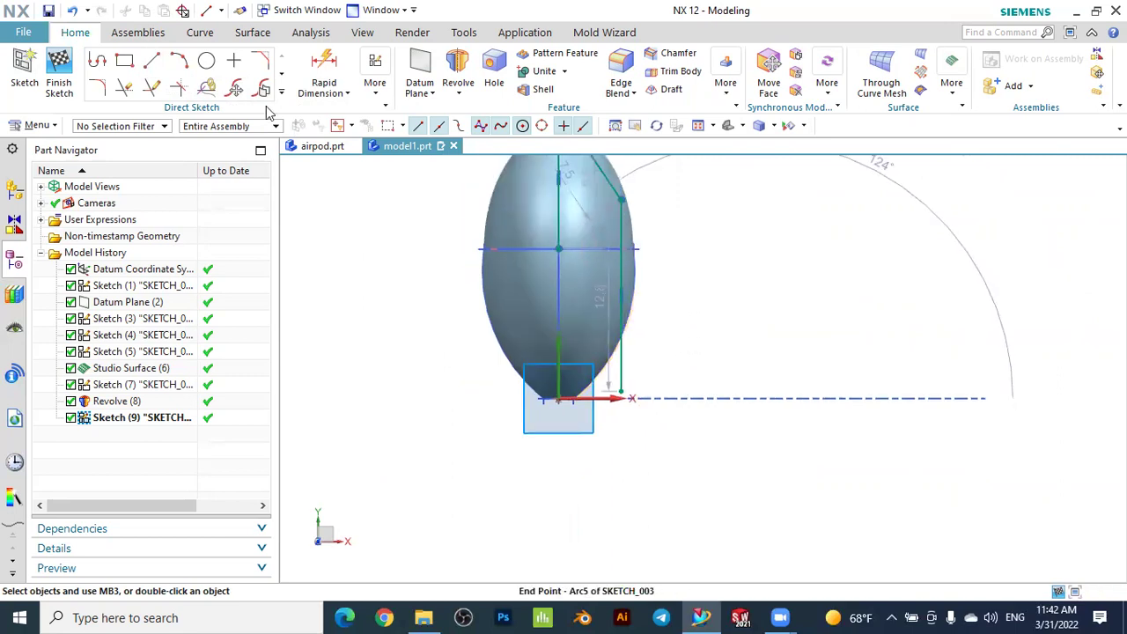
Sketch an arc of about 22.5 mm radius from the long vertical line's lower end to the start of the central vertical line
left_click(178, 60)
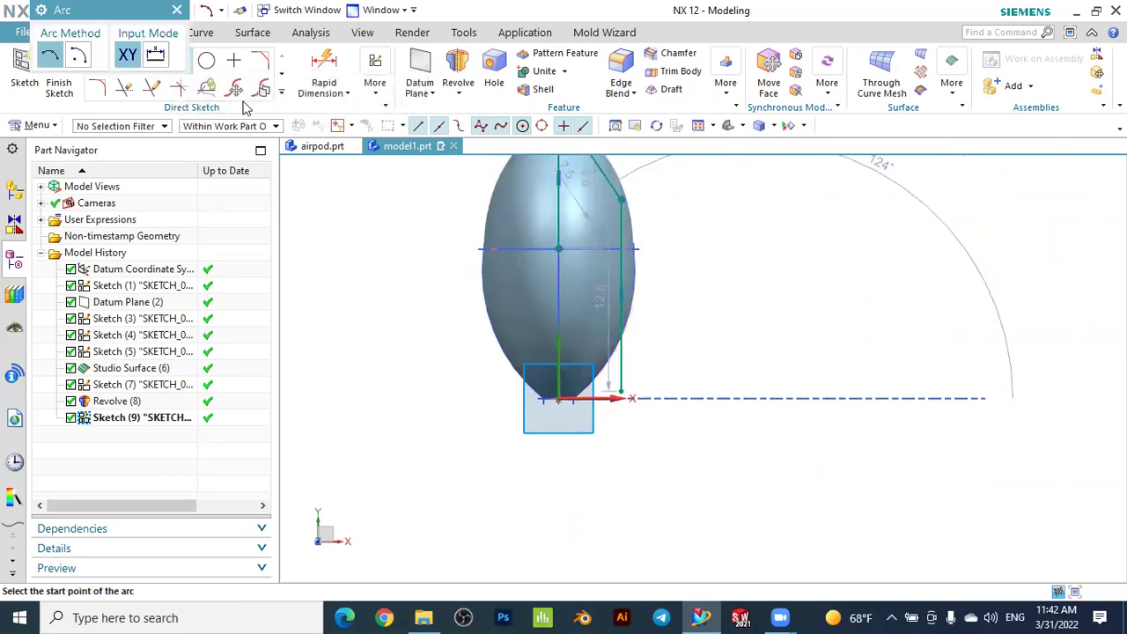
left_click(611, 391)
left_click(558, 249)
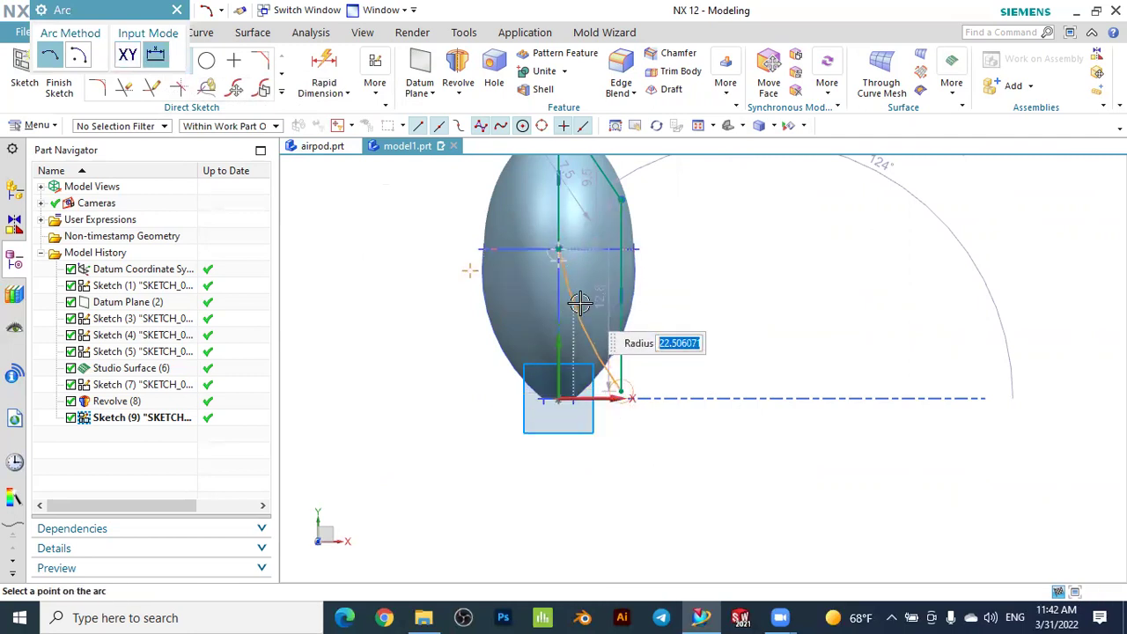
left_click(684, 324)
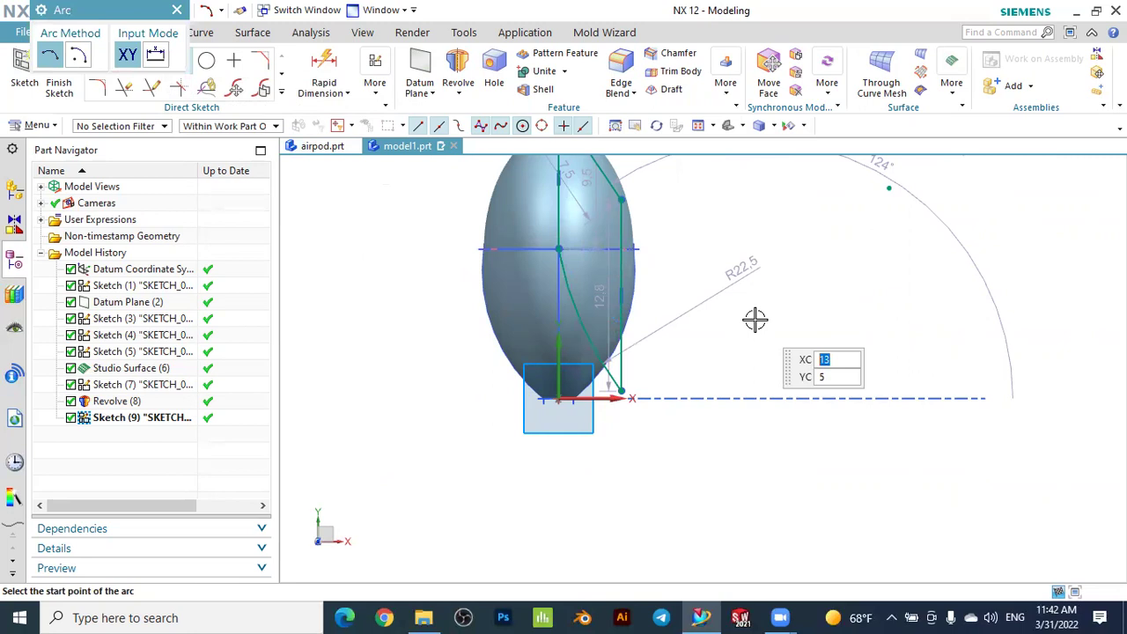
Set the arc's radius to 15 mm
scroll(756, 320, "up", 1)
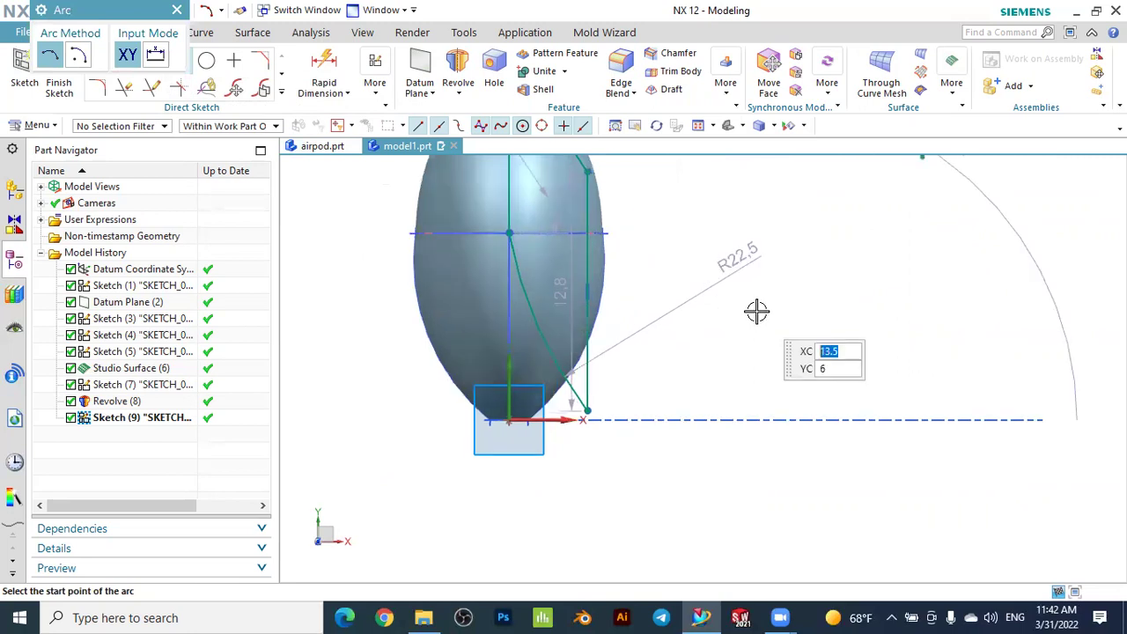
left_click(177, 10)
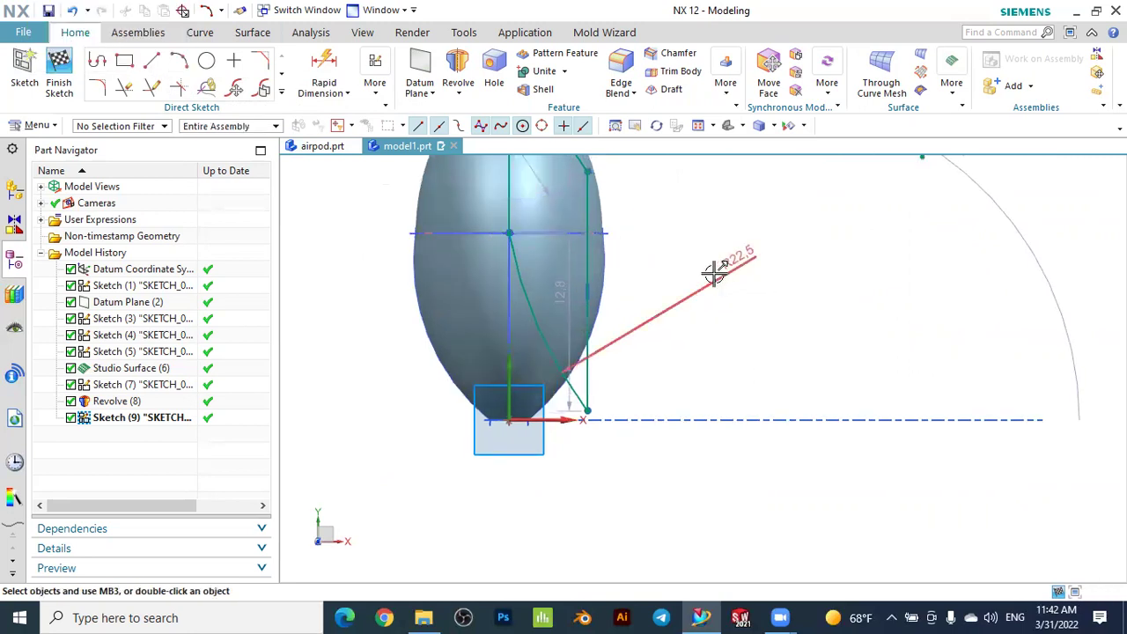
double_click(722, 272)
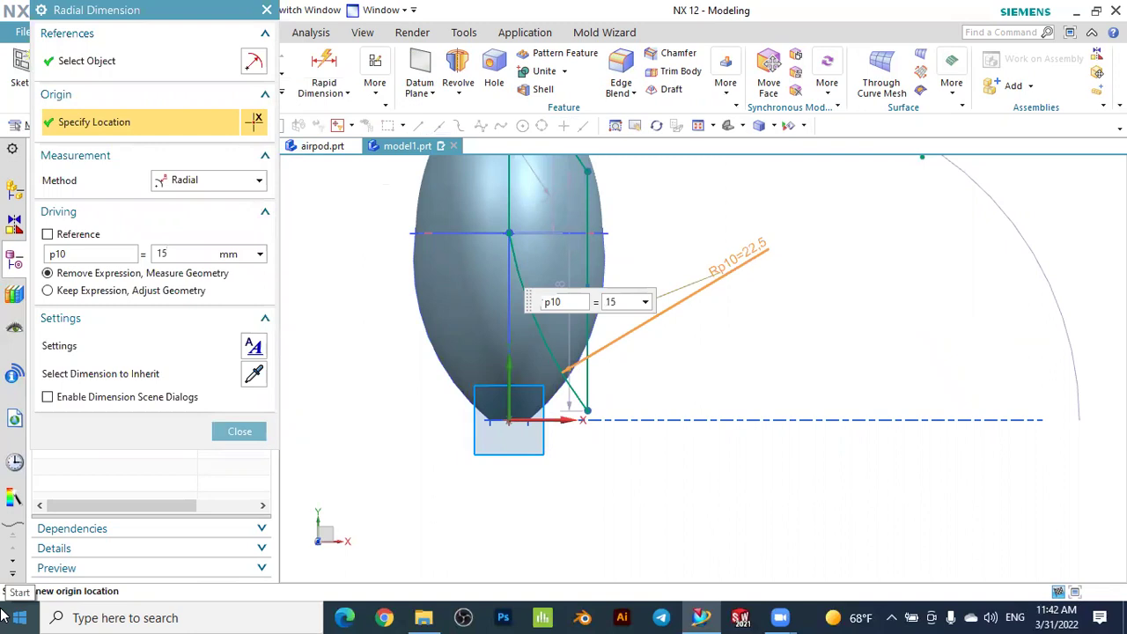
key("Return")
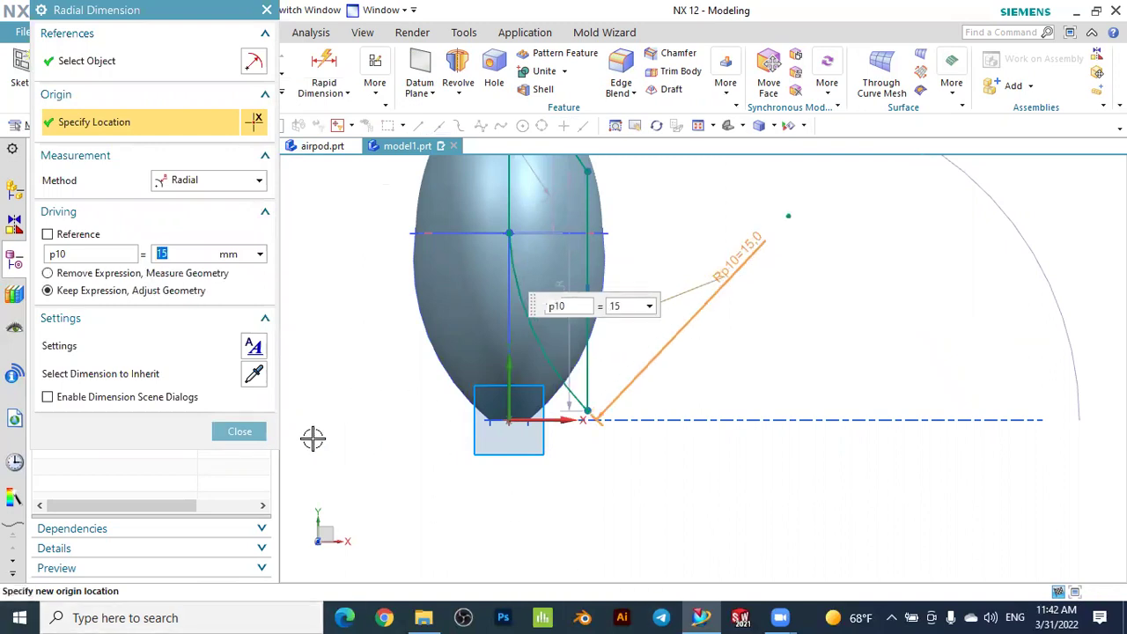
left_click(240, 432)
Constrain the shared lower end of the arc and the long vertical line to lie on the X axis
left_click(376, 86)
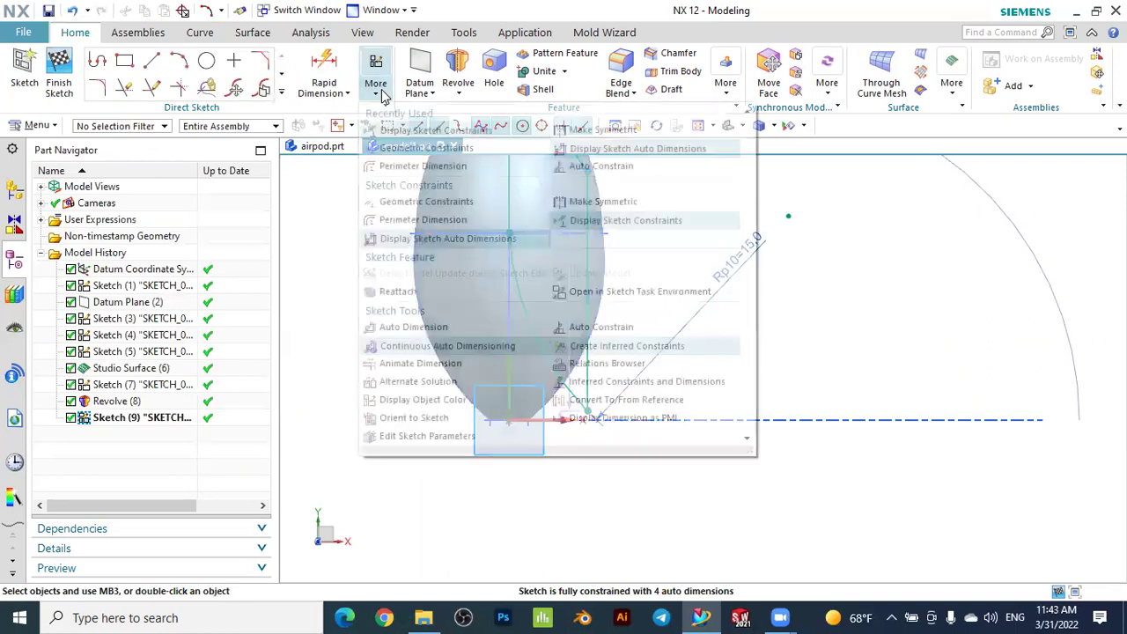
left_click(410, 148)
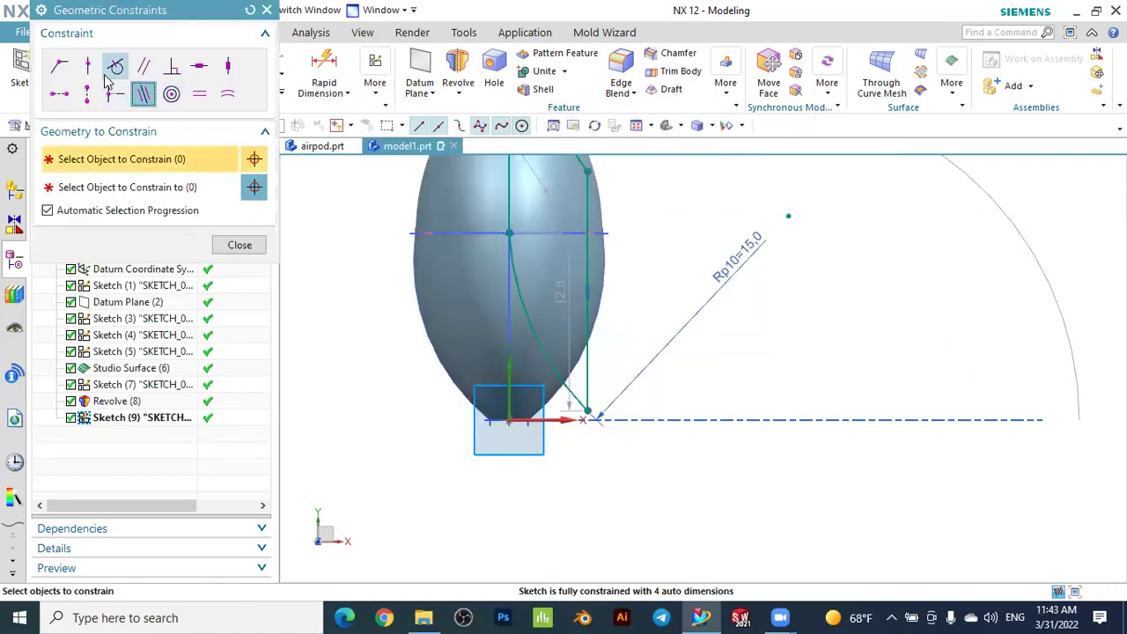
left_click(88, 68)
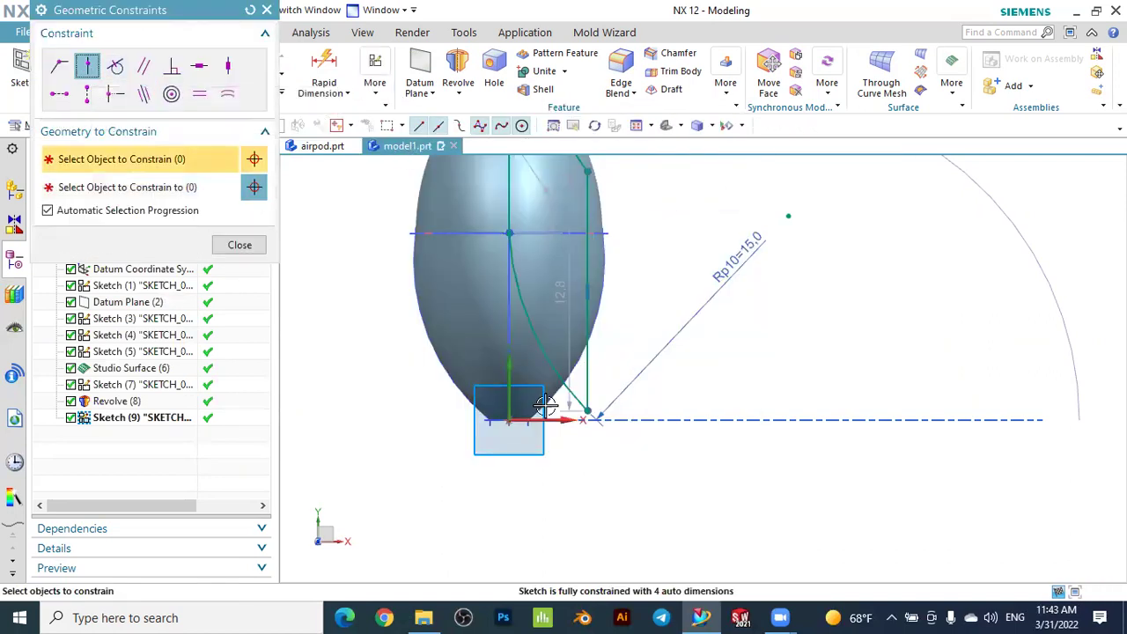
left_click(588, 413)
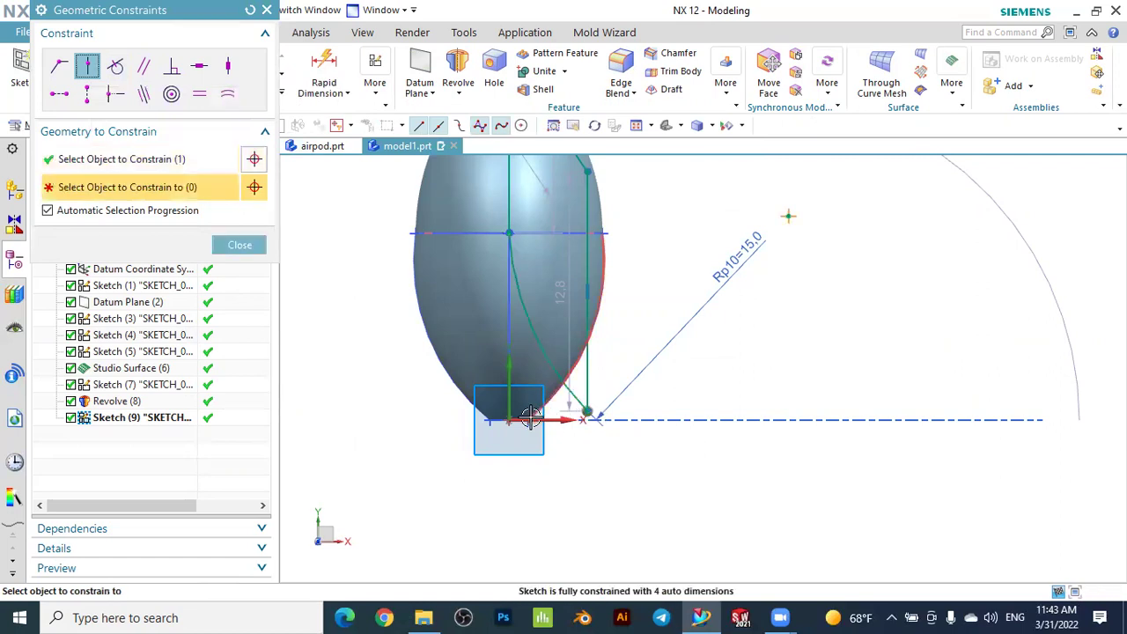
left_click(528, 420)
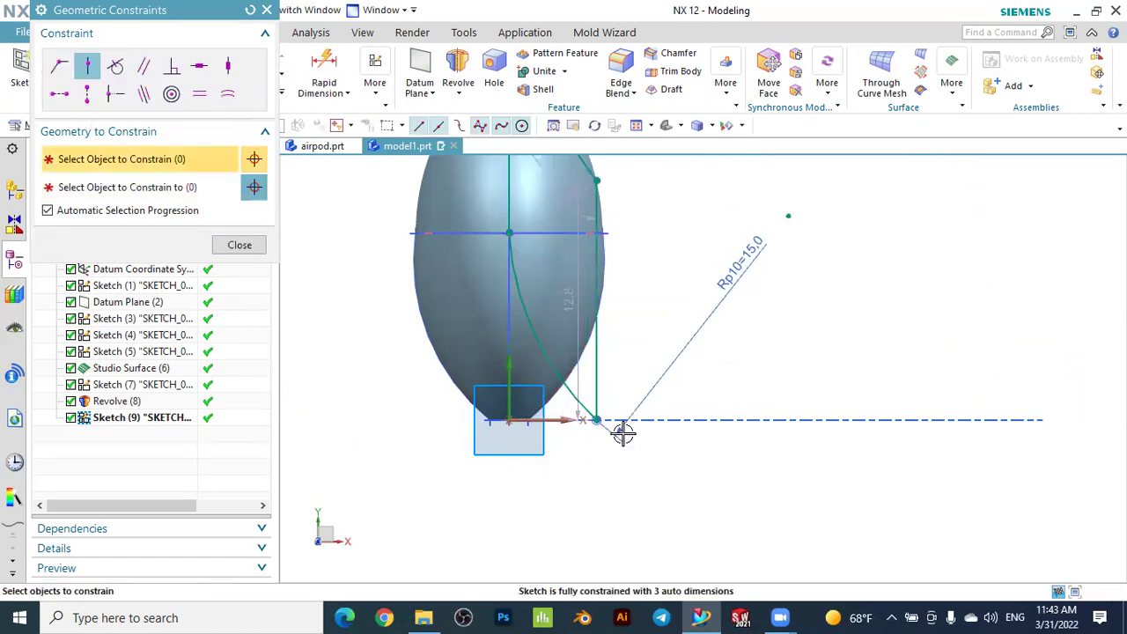
scroll(677, 429, "down", 2)
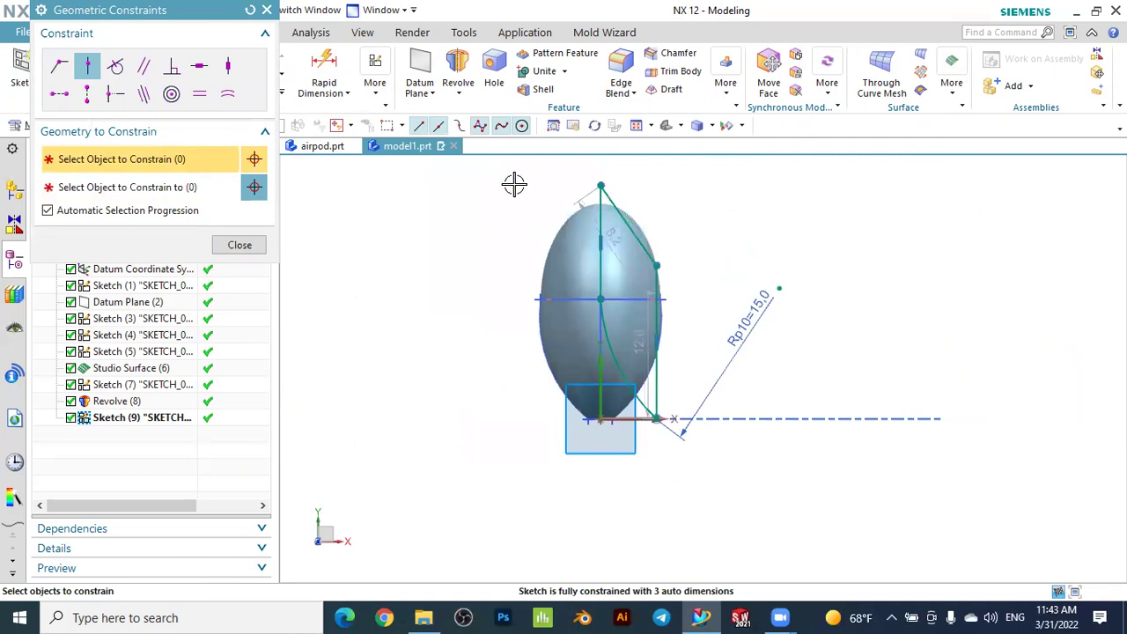
left_click(266, 10)
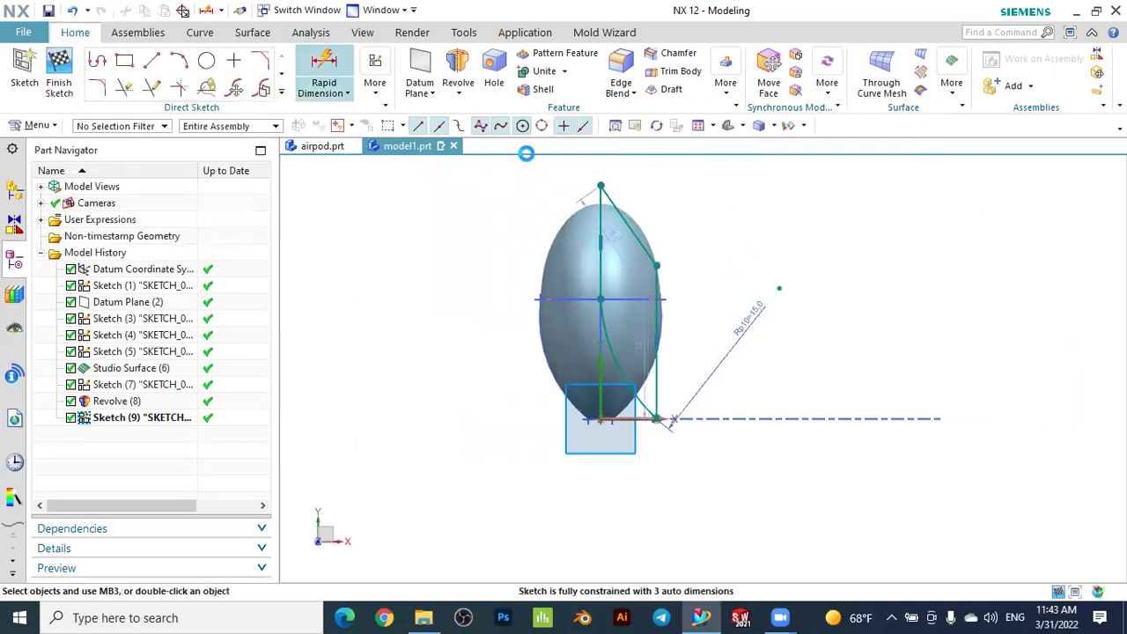
Dimension the central vertical line's length as 10 mm
left_click(324, 77)
scroll(596, 204, "up", 2)
left_click(621, 180)
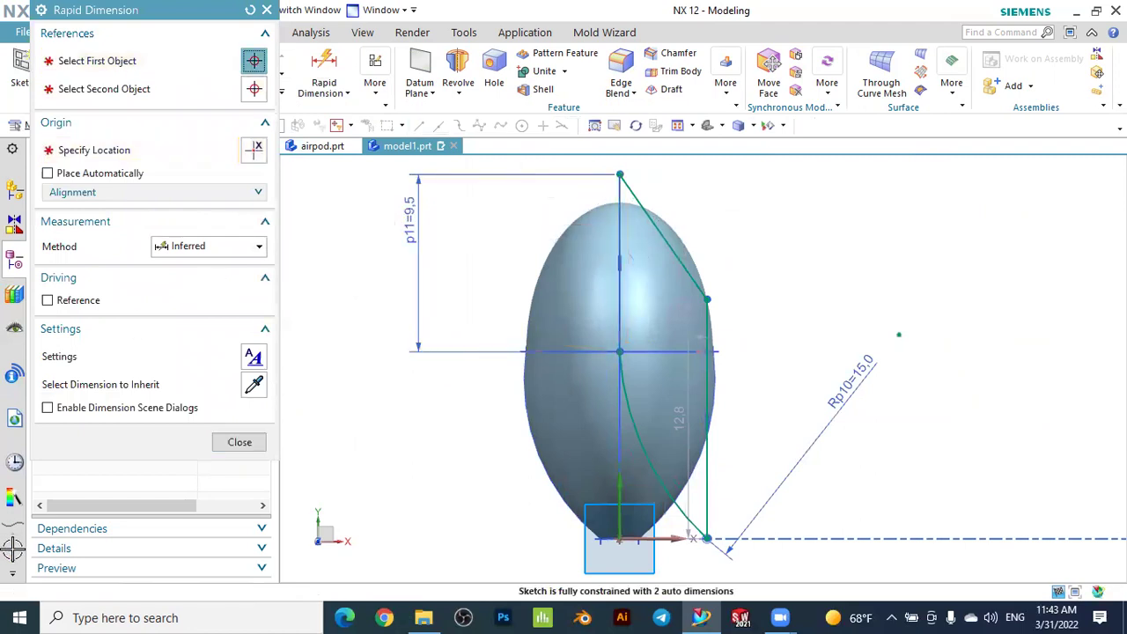
type("10")
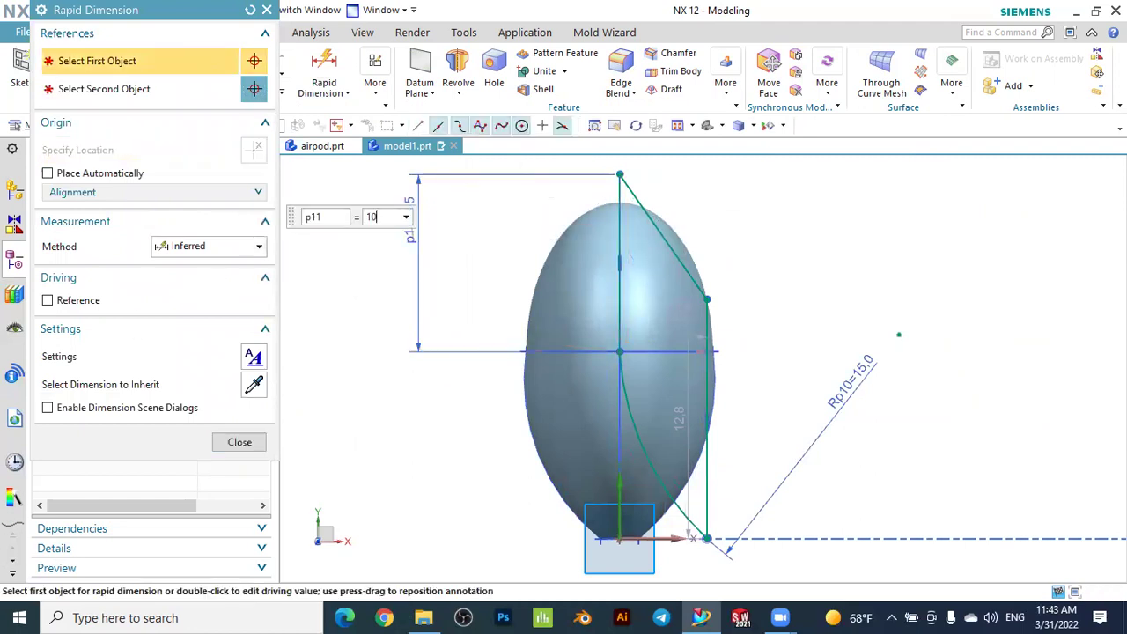
key("Return")
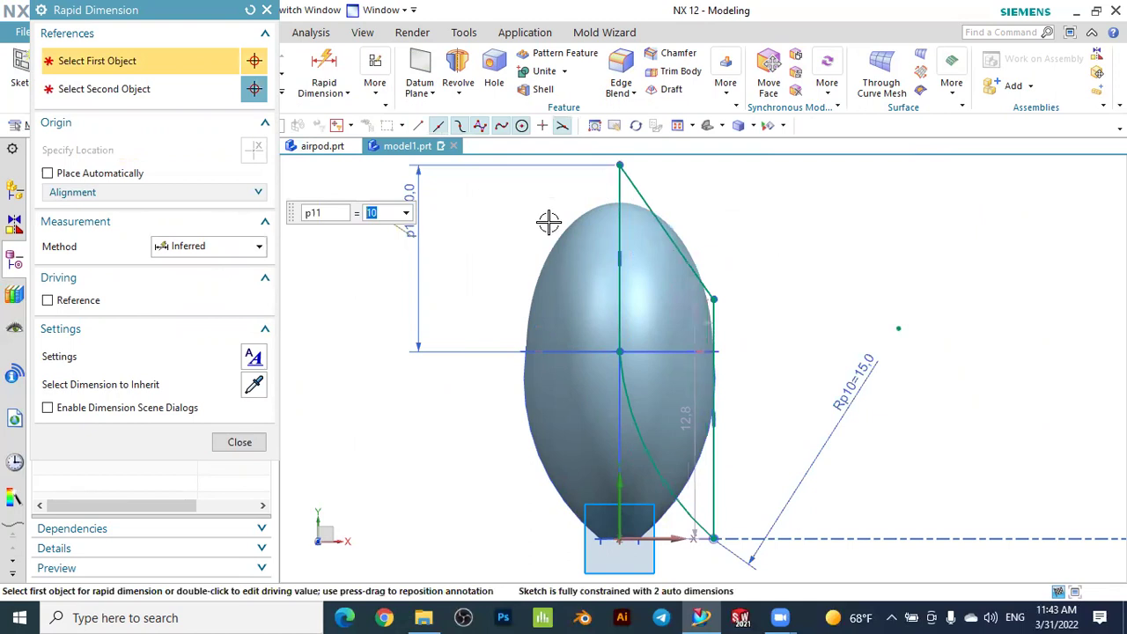
left_click(268, 10)
Make the arc tangent to the Y axis with a geometric constraint
left_click(376, 75)
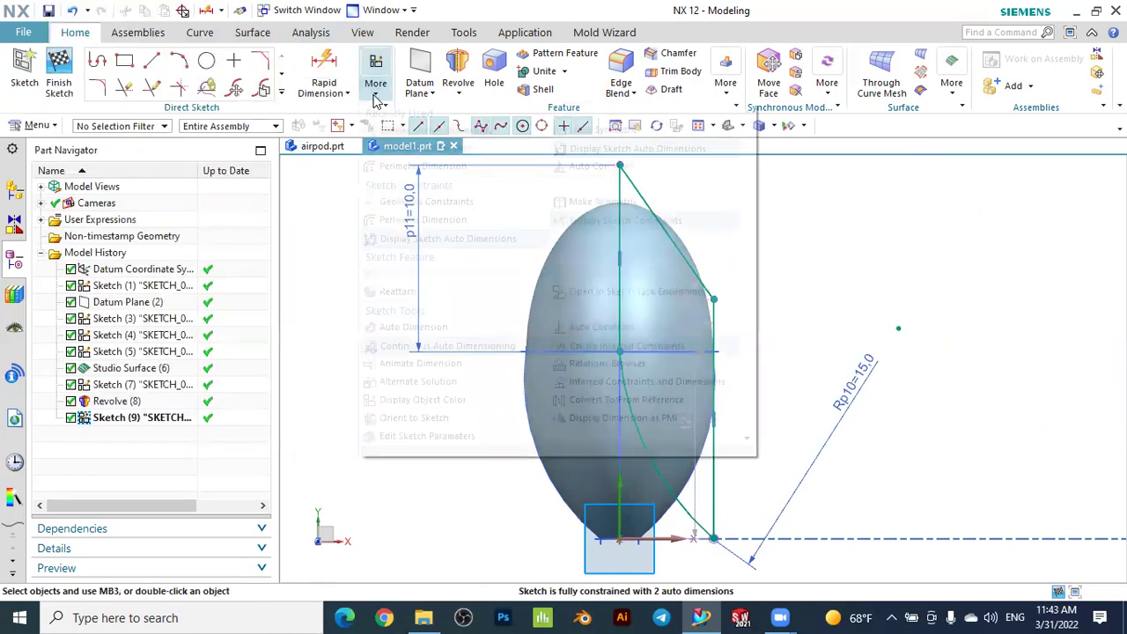
left_click(417, 146)
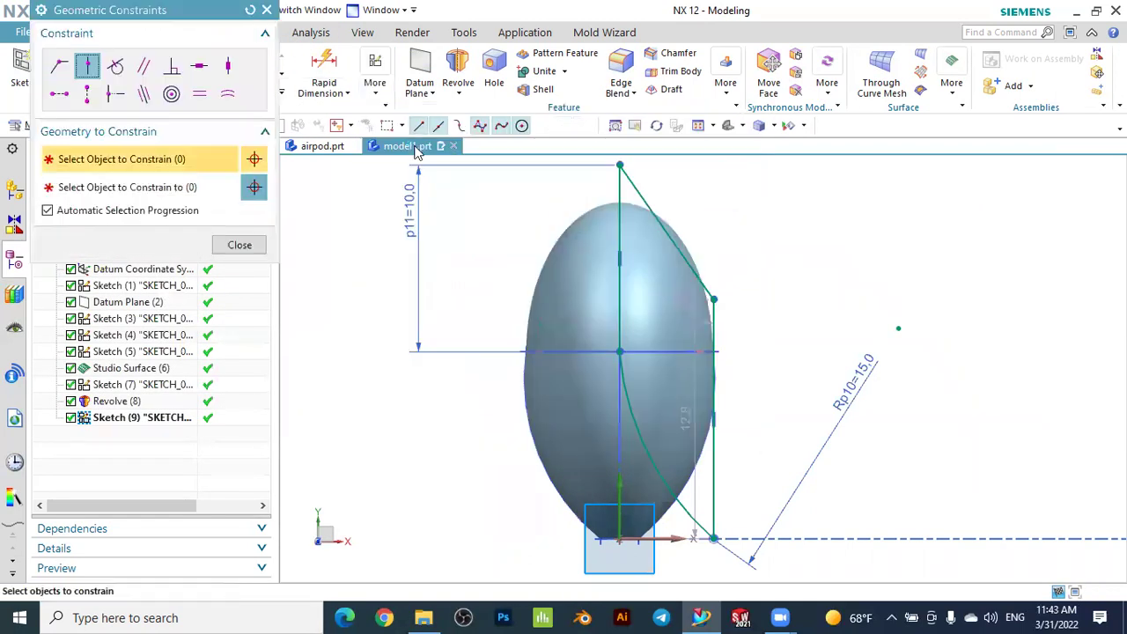
scroll(619, 273, "up", 3)
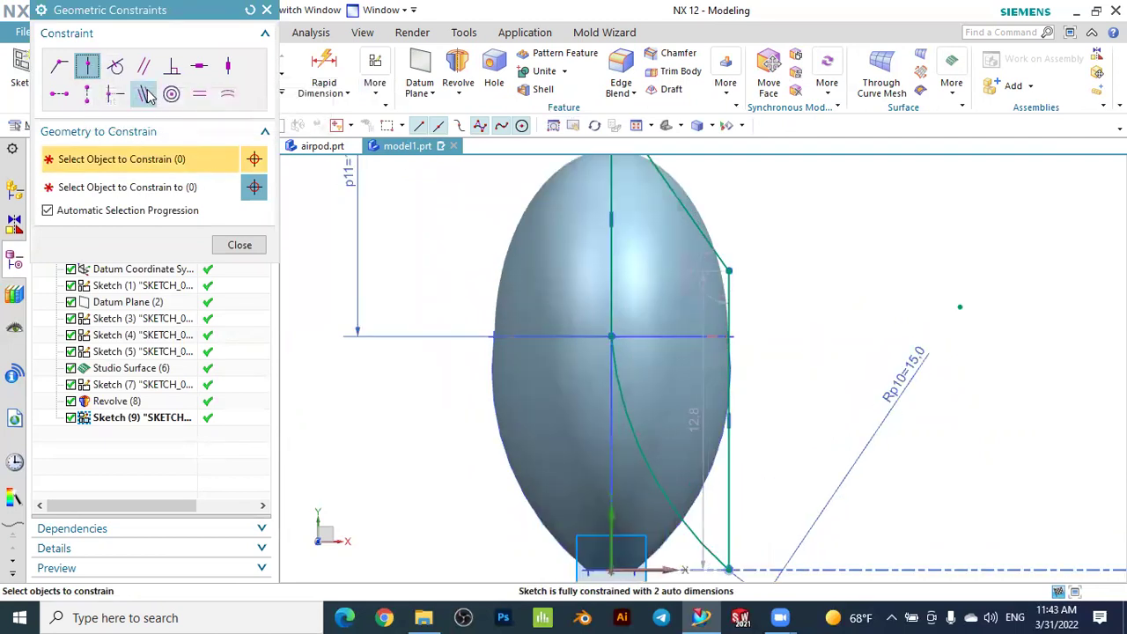
left_click(114, 67)
scroll(534, 253, "down", 3)
scroll(629, 433, "up", 3)
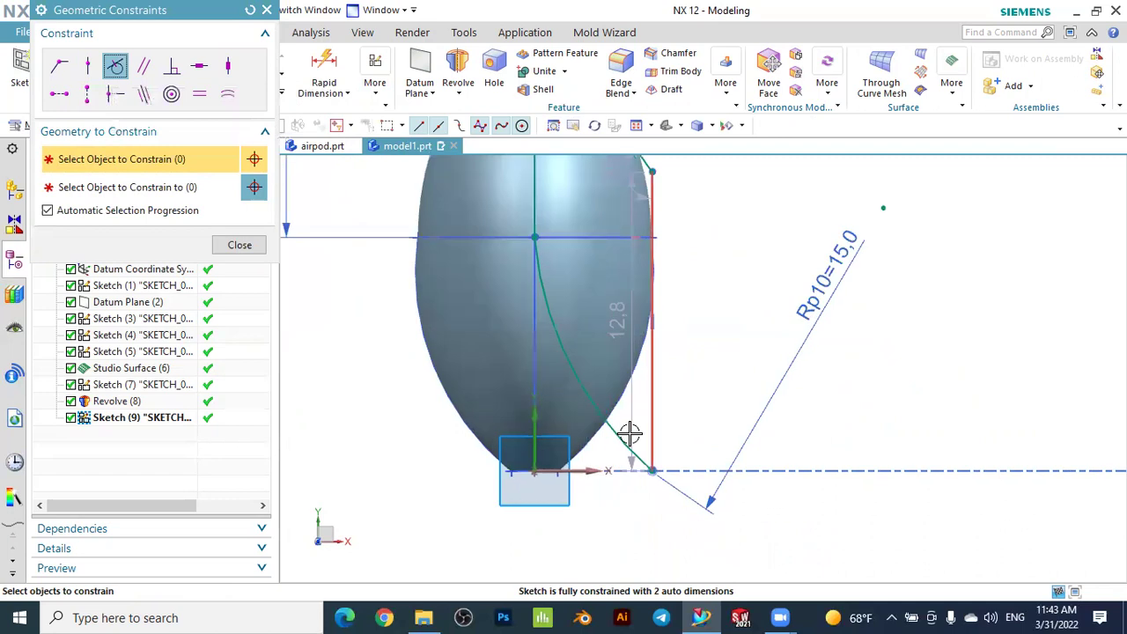
left_click(566, 363)
left_click(535, 414)
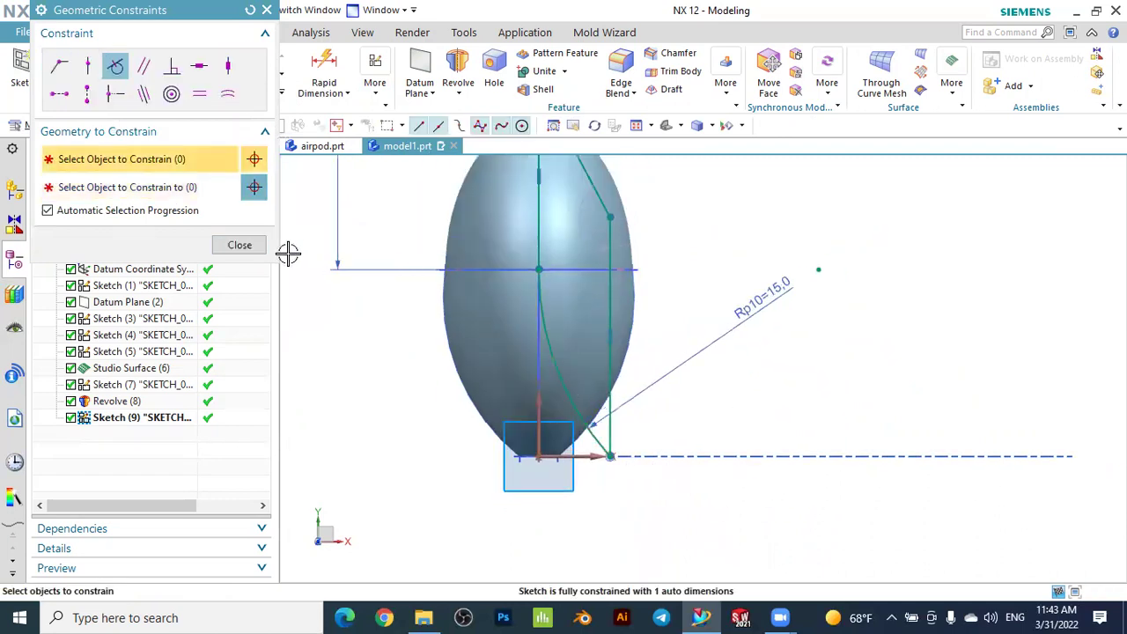
left_click(260, 253)
Delete the slanted line and the long vertical line from the profile sketch
scroll(403, 280, "down", 2)
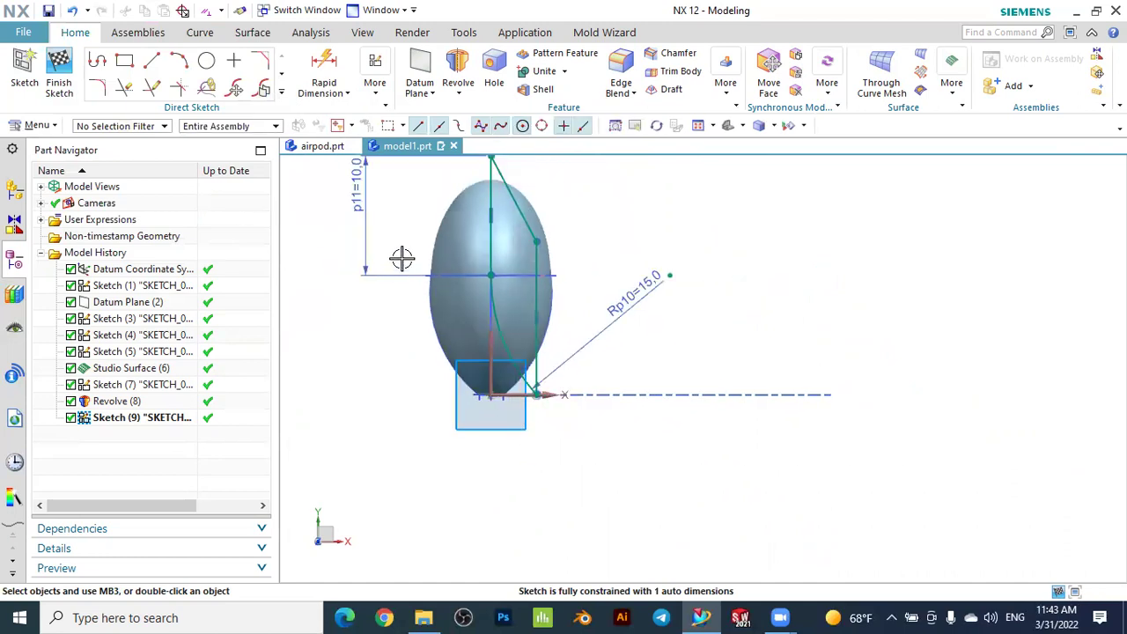
scroll(536, 167, "up", 1)
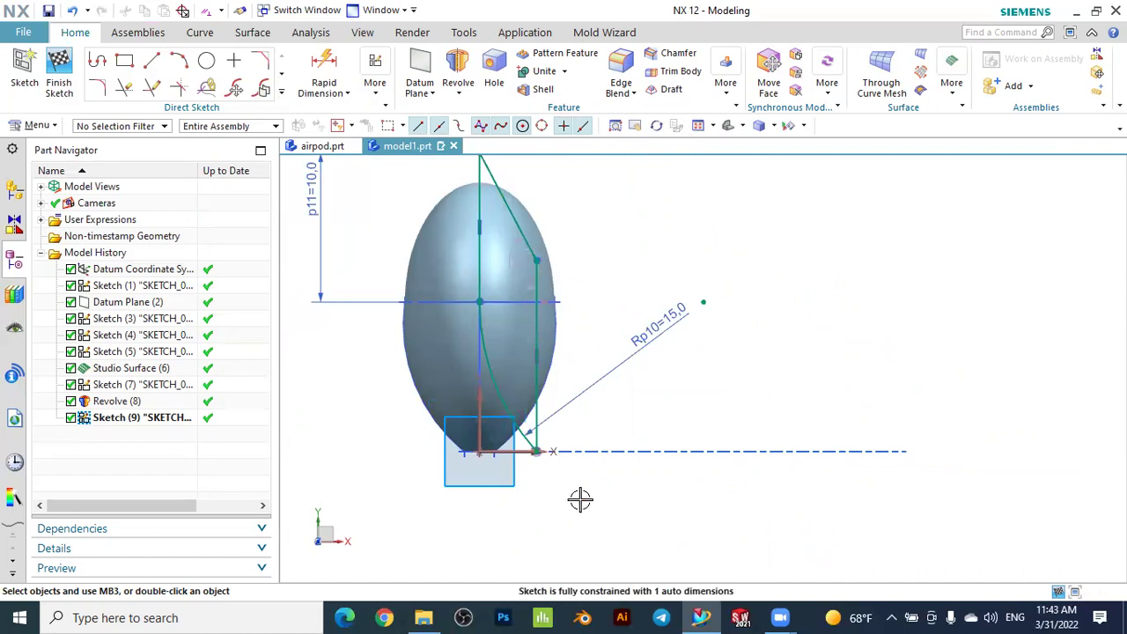
scroll(580, 500, "up", 2)
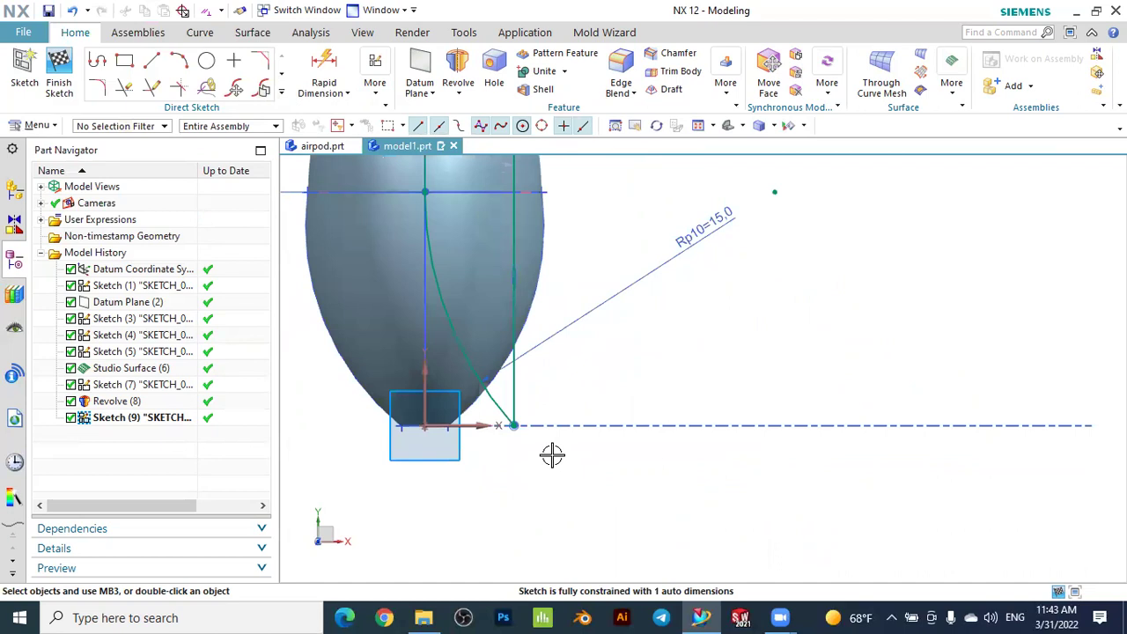
scroll(552, 437, "down", 1)
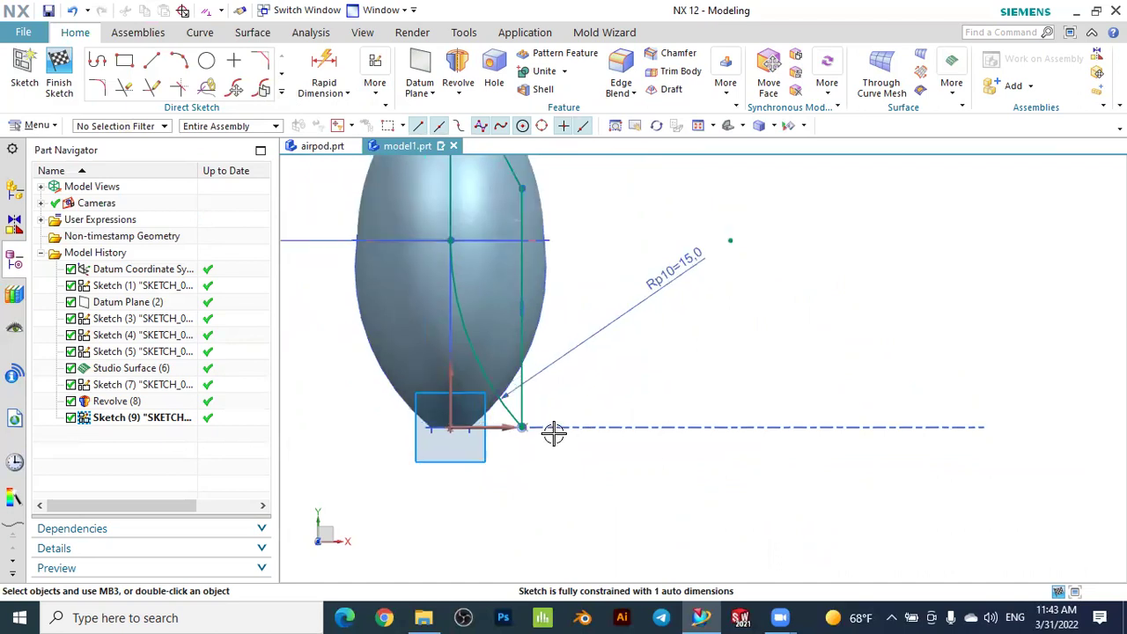
scroll(553, 433, "down", 3)
scroll(520, 180, "up", 3)
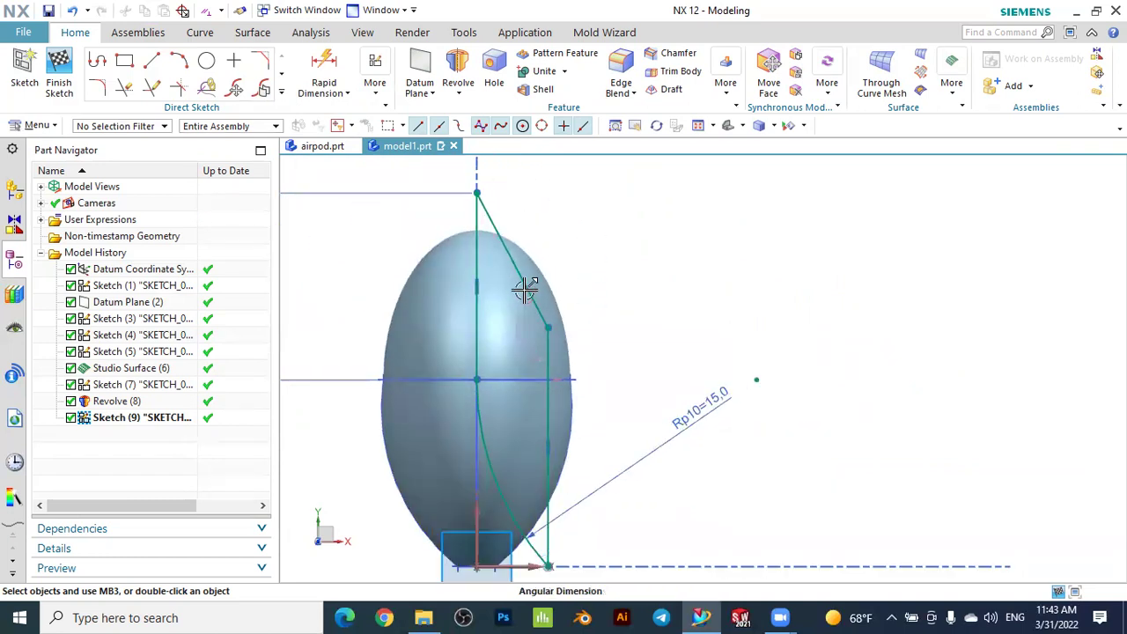
scroll(525, 291, "up", 2)
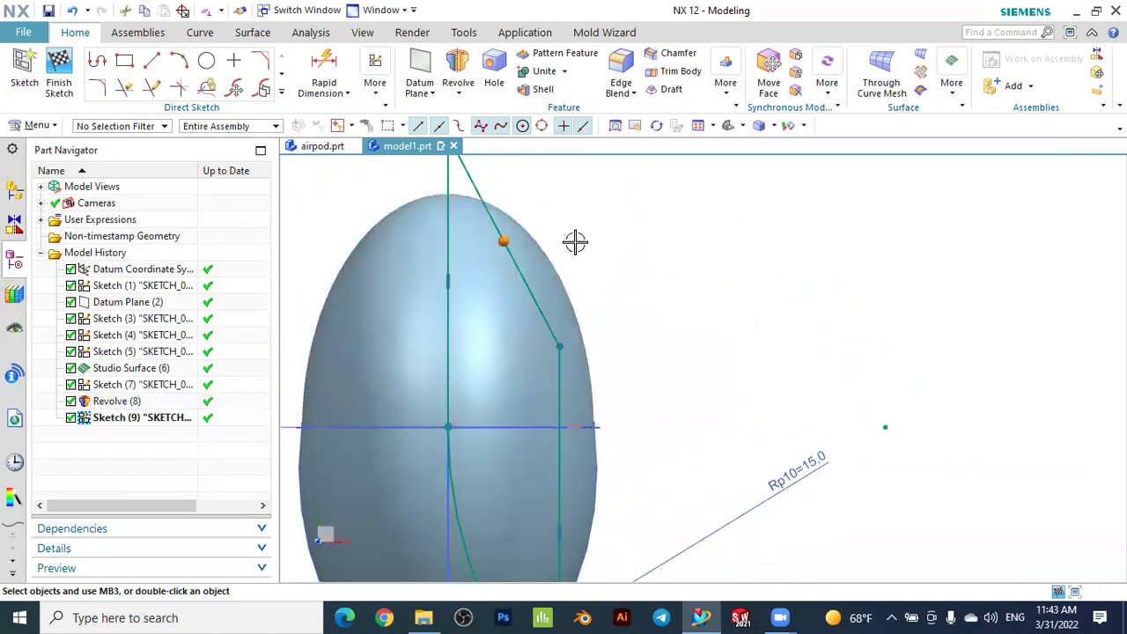
left_click(646, 262)
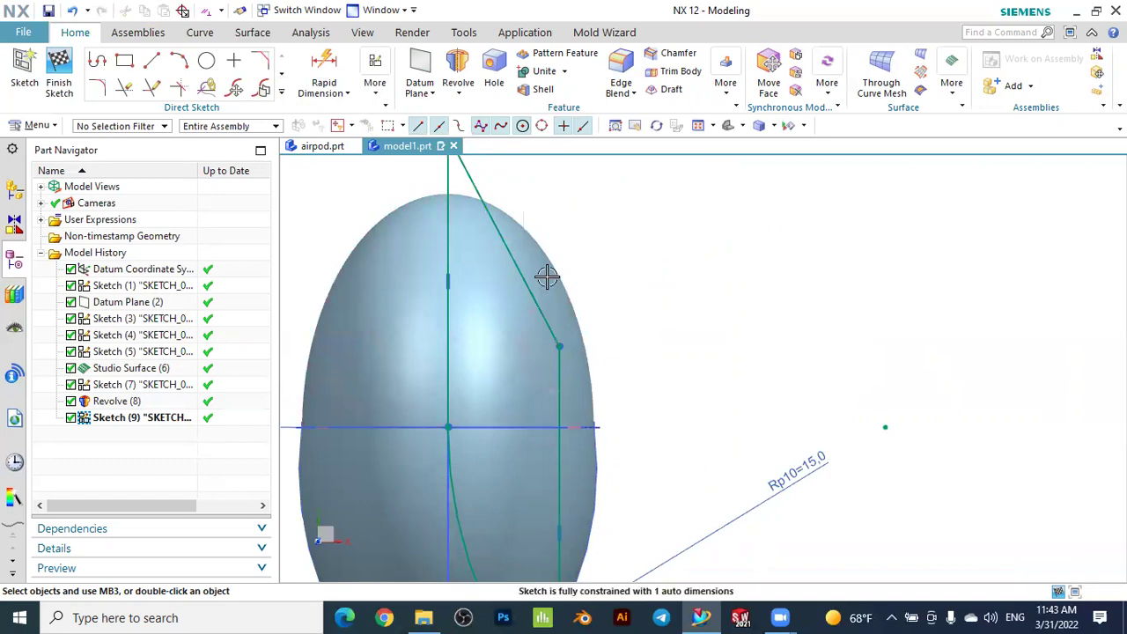
left_click(511, 267)
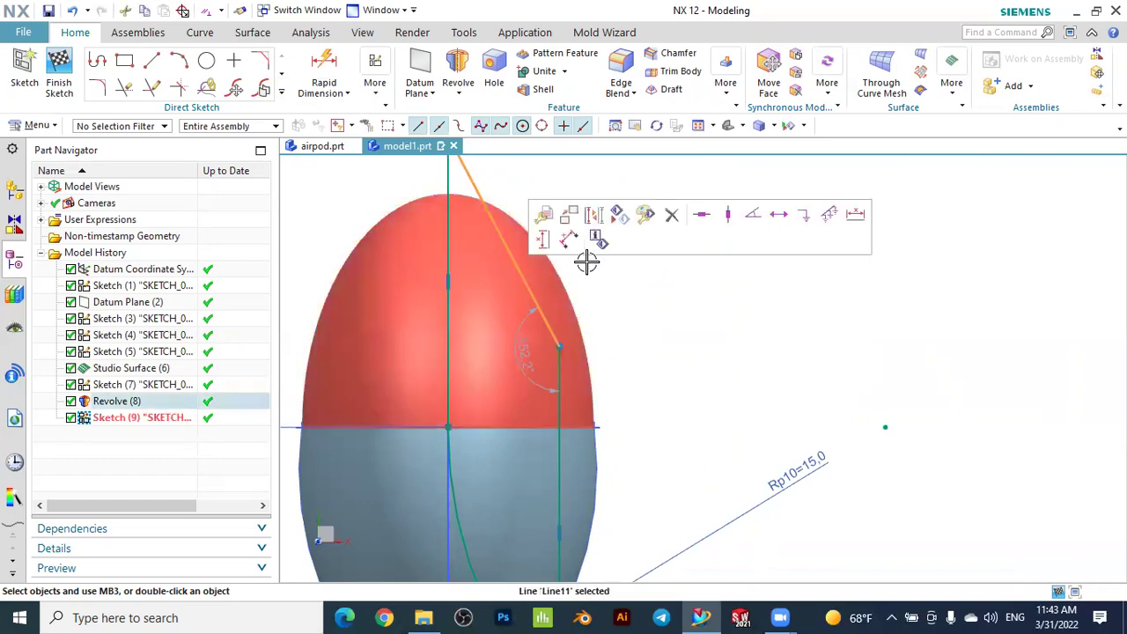
left_click(677, 220)
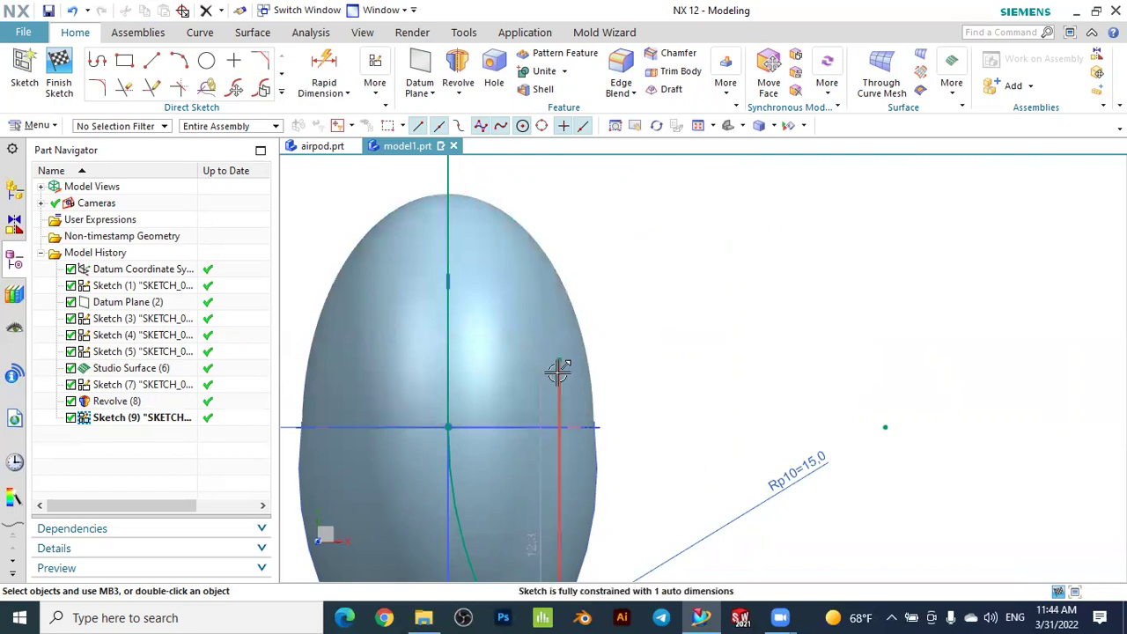
left_click(559, 372)
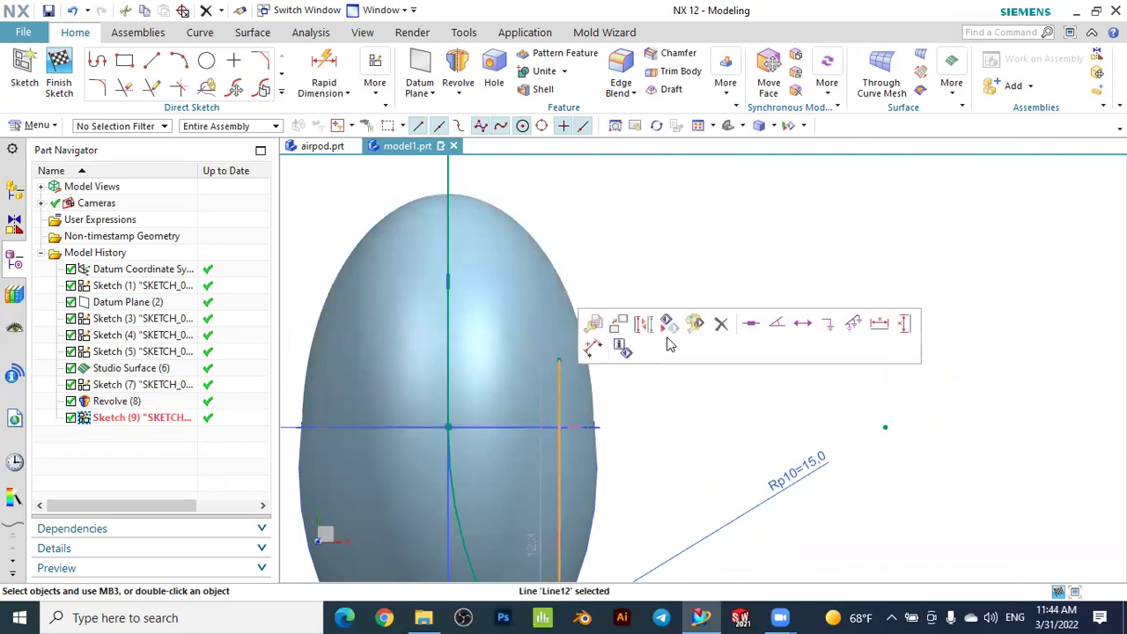
left_click(720, 325)
Sketch a slanted line about 8.4 mm long from the central line's upper end to a point just outside the body
scroll(717, 323, "up", 1)
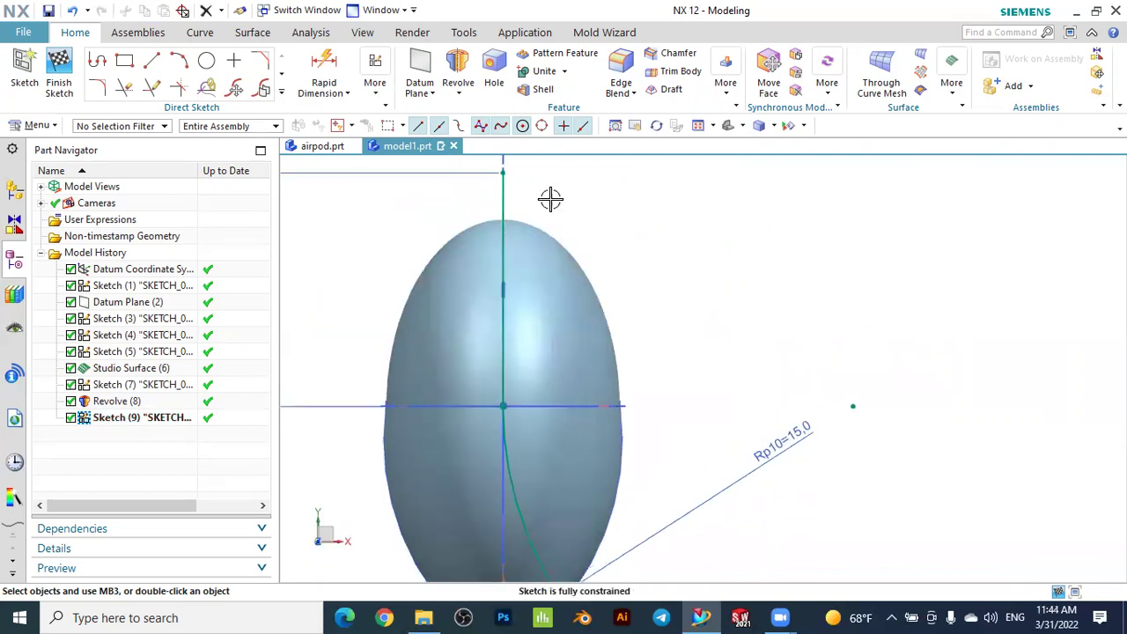
left_click(154, 59)
left_click(503, 170)
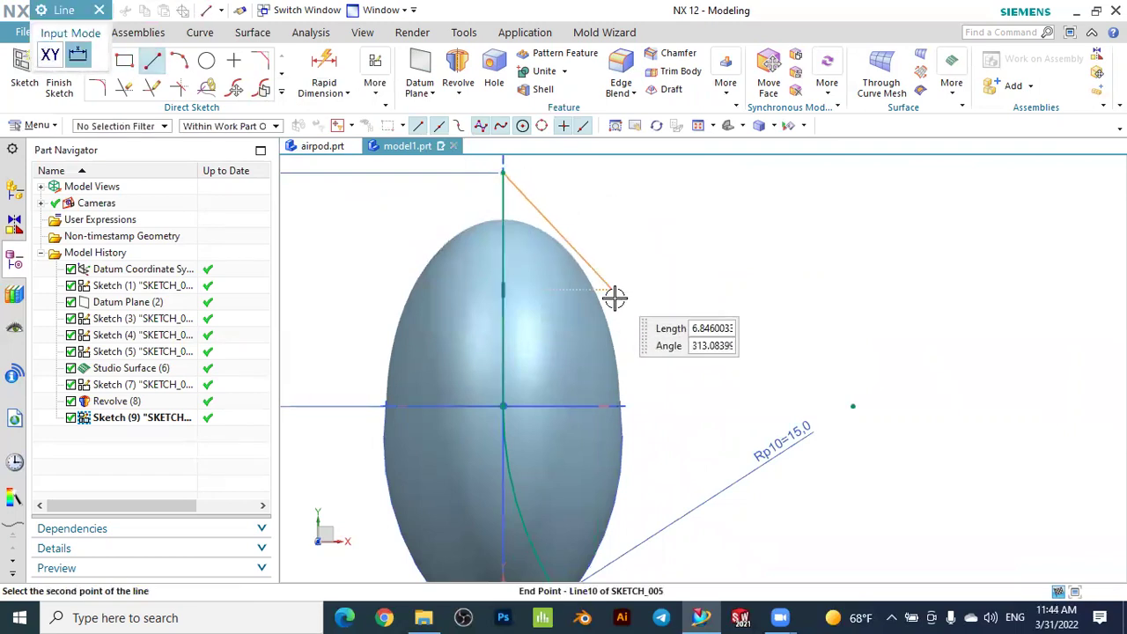
left_click(639, 312)
scroll(747, 307, "up", 2)
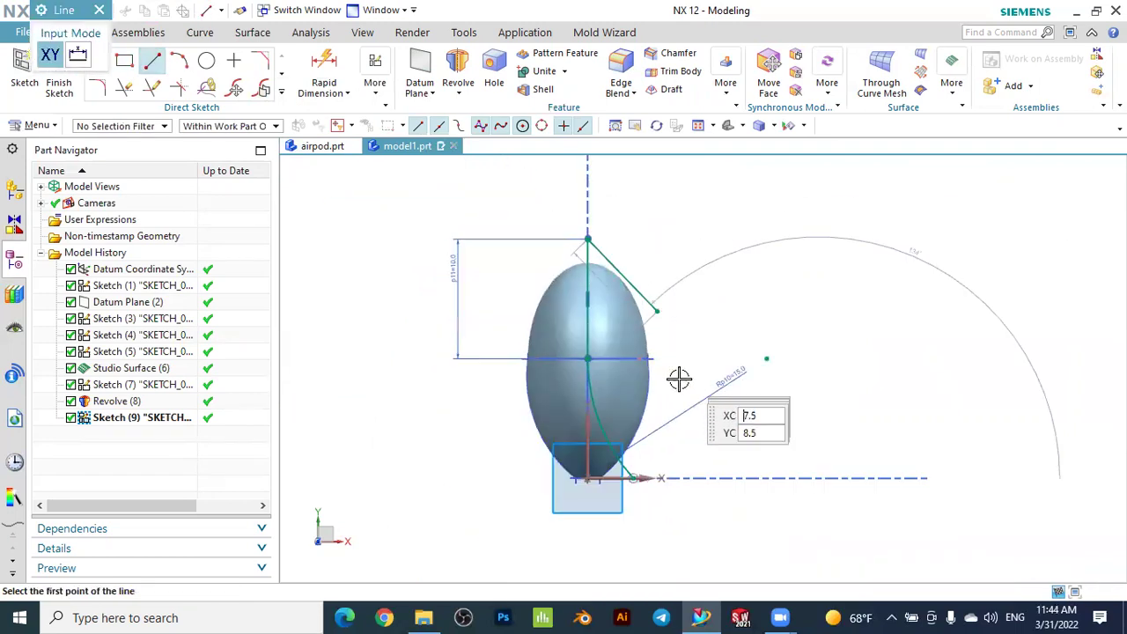
scroll(679, 378, "down", 3)
Close the profile with a line about 14 mm long from the arc's lower end to the slanted line's outer end
left_click(623, 501)
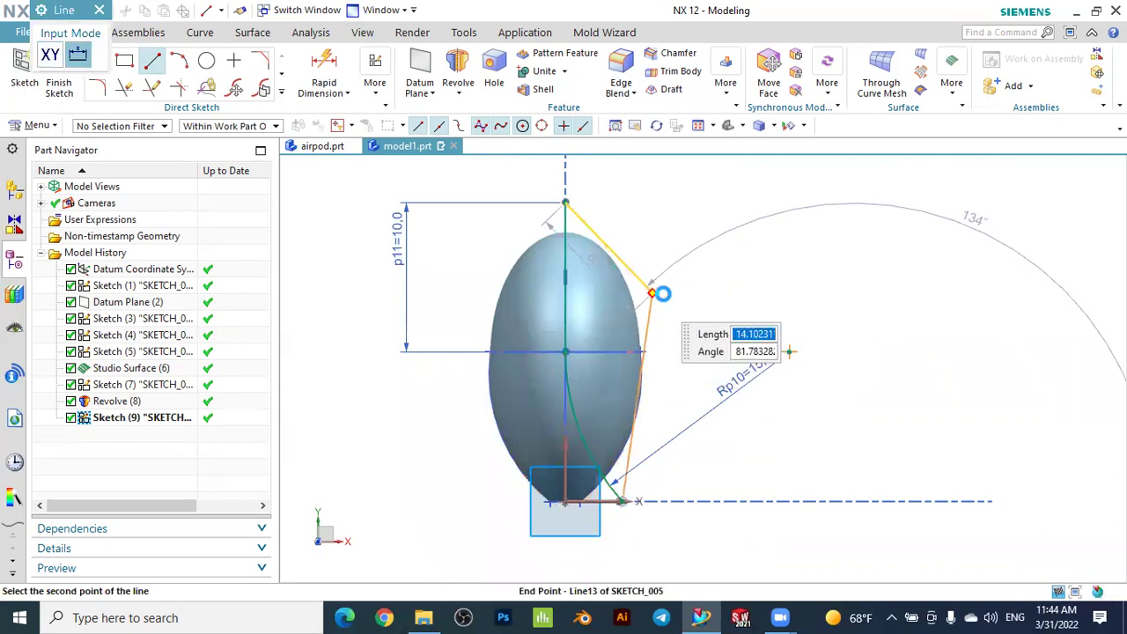
left_click(652, 294)
left_click(753, 317)
scroll(742, 307, "down", 2)
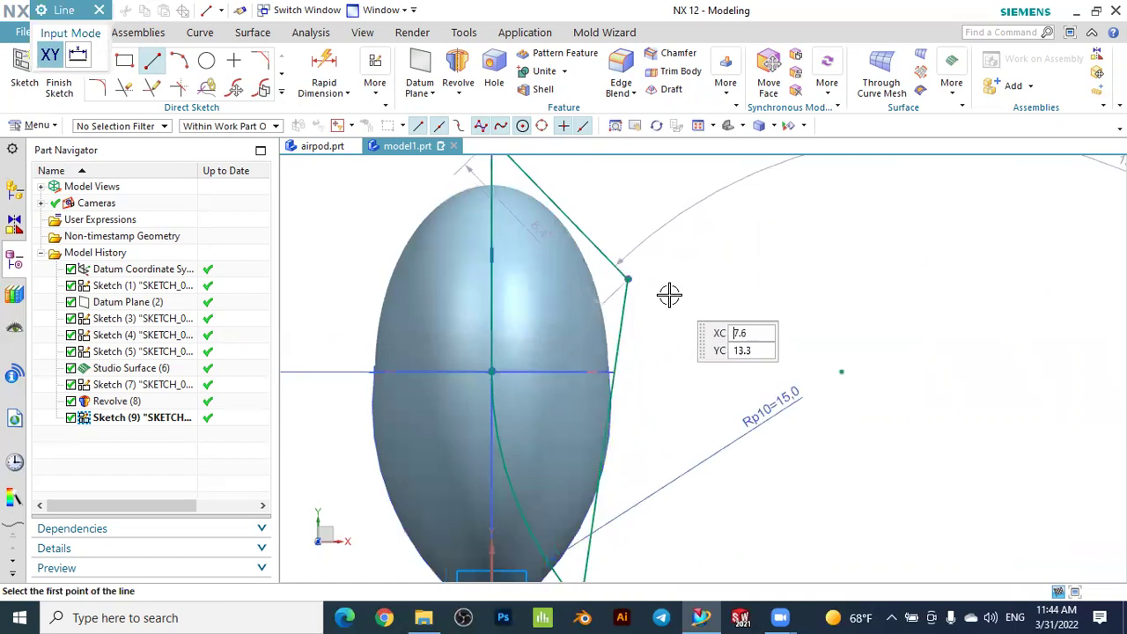
scroll(651, 419, "up", 2)
scroll(630, 552, "down", 2)
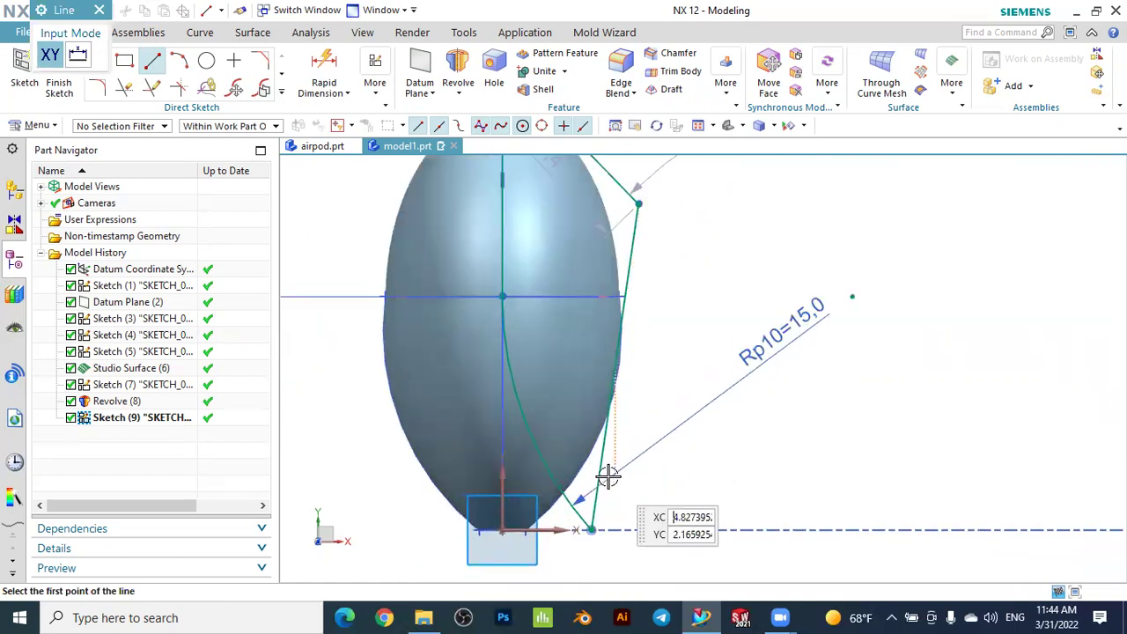
Delete the closing line and move the slanted line's outer end farther from the body, at an angle of about 142.5°
key("Escape")
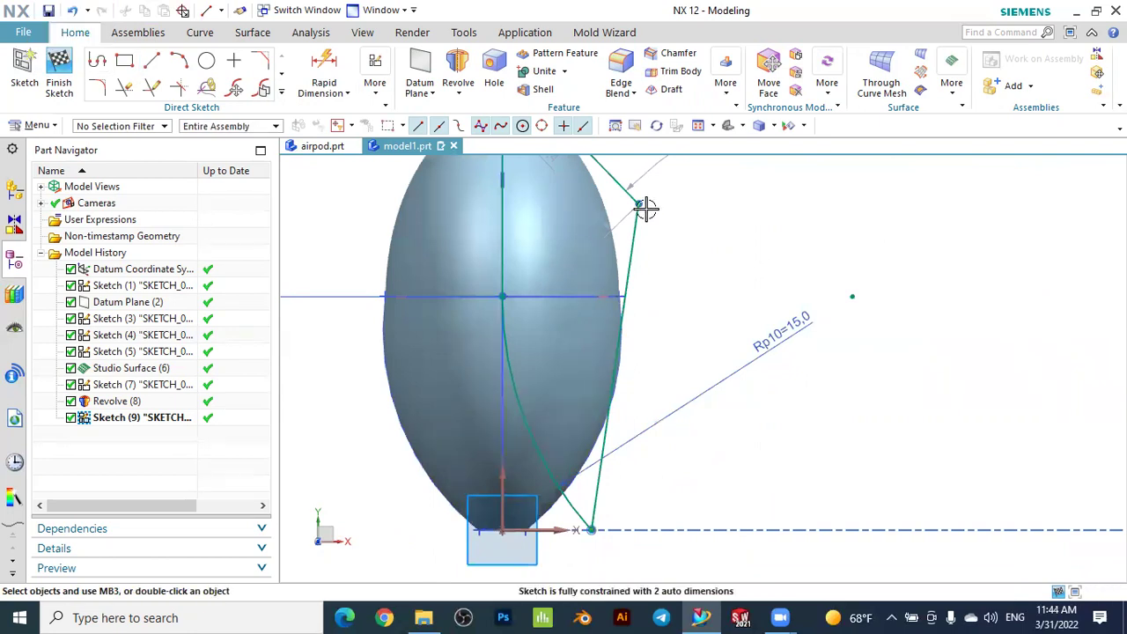
left_click(639, 220)
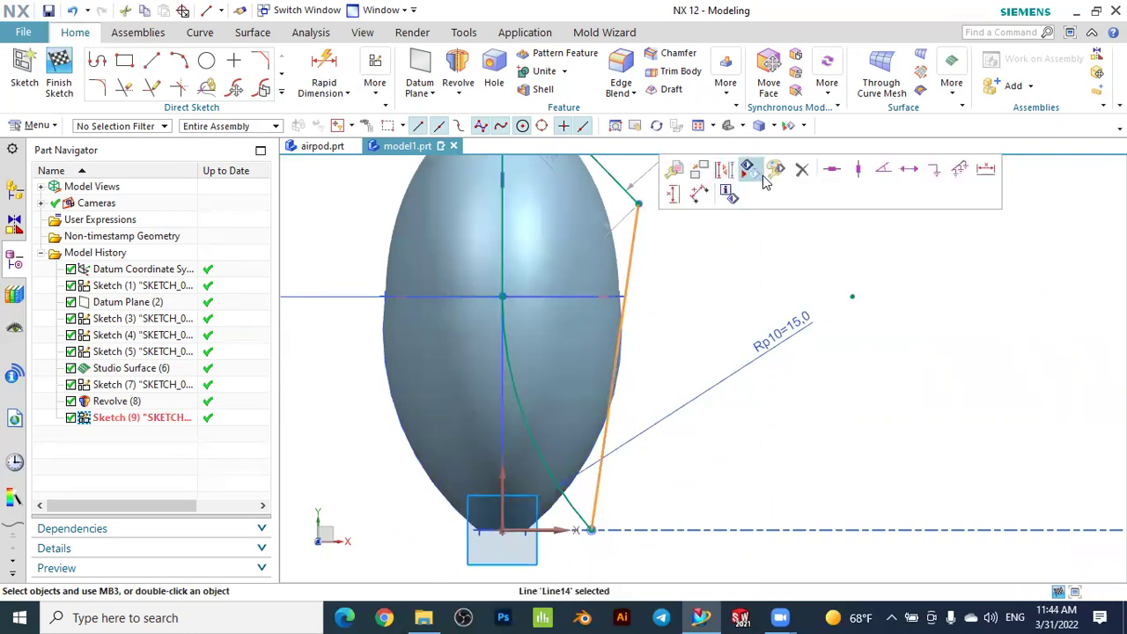
left_click(801, 170)
mouse_move(640, 203)
left_mouse_down()
mouse_move(684, 202)
mouse_move(735, 241)
left_mouse_up()
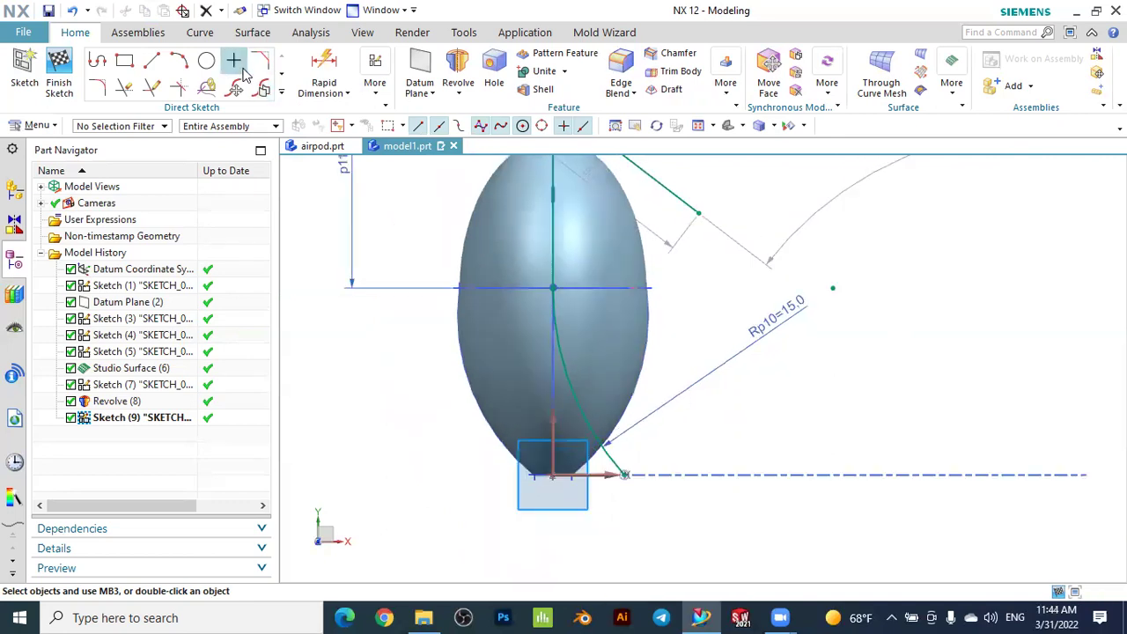
Close the profile with a line about 14.6 mm long from the arc's lower end to the slanted line's outer end, and finish the sketch
left_click(151, 60)
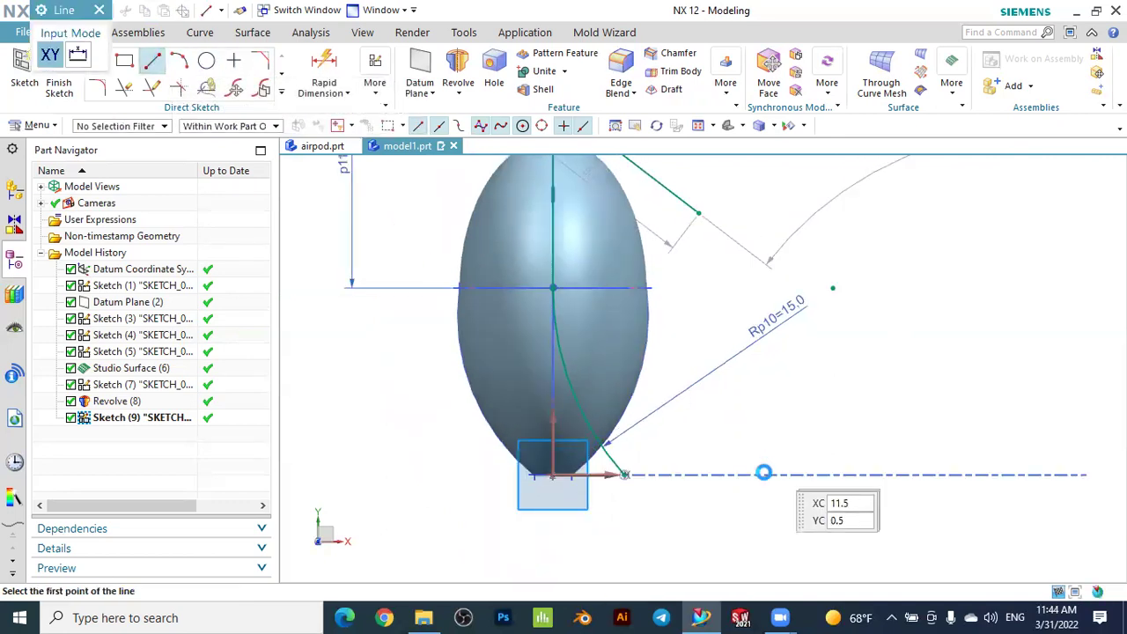
left_click(625, 475)
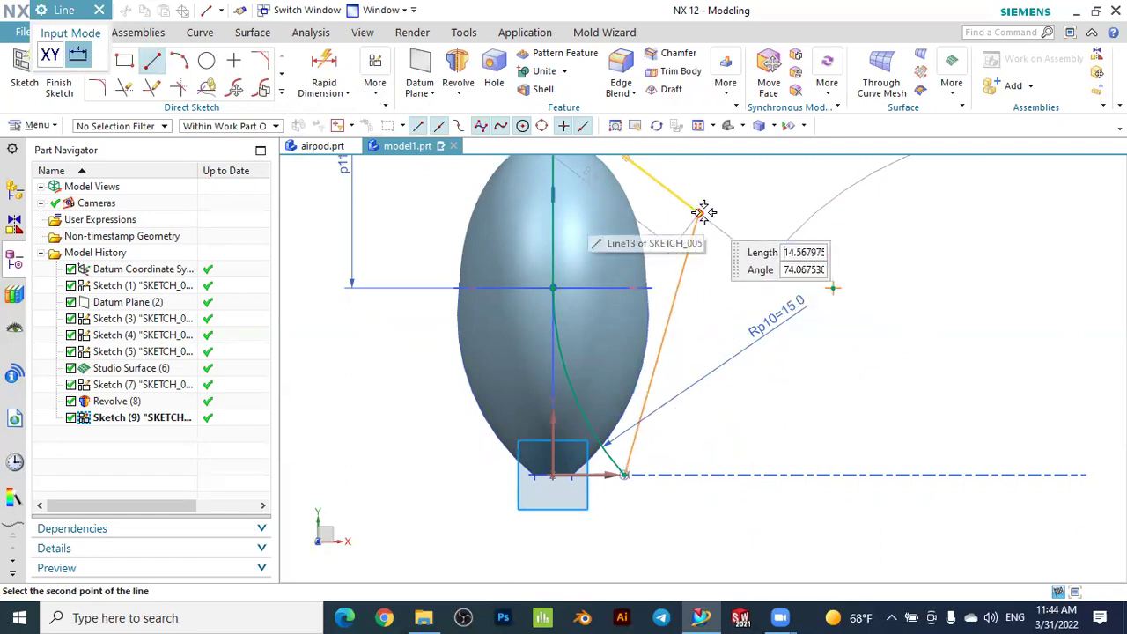
left_click(702, 213)
key("Escape")
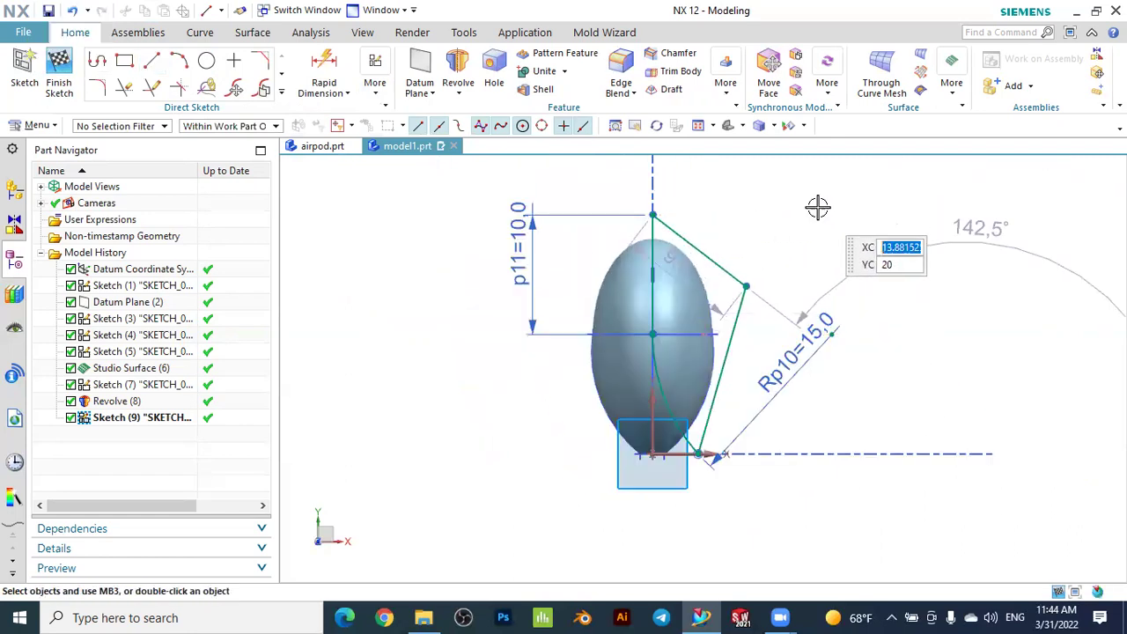
left_click(70, 62)
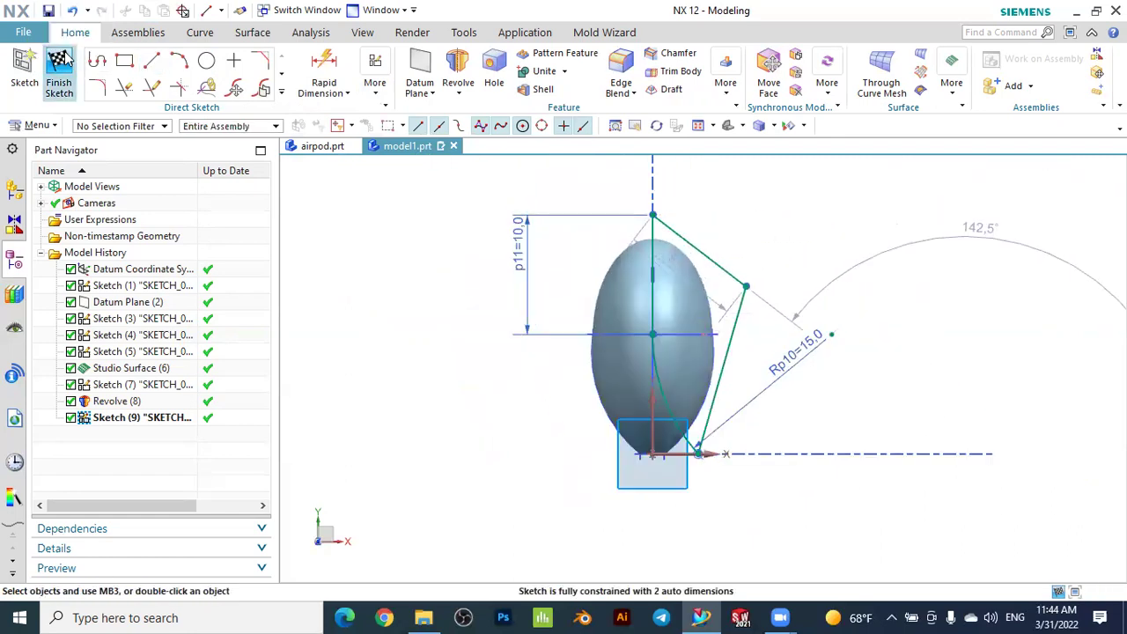
mouse_move(483, 221)
middle_mouse_down()
mouse_move(553, 249)
mouse_move(686, 344)
middle_mouse_up()
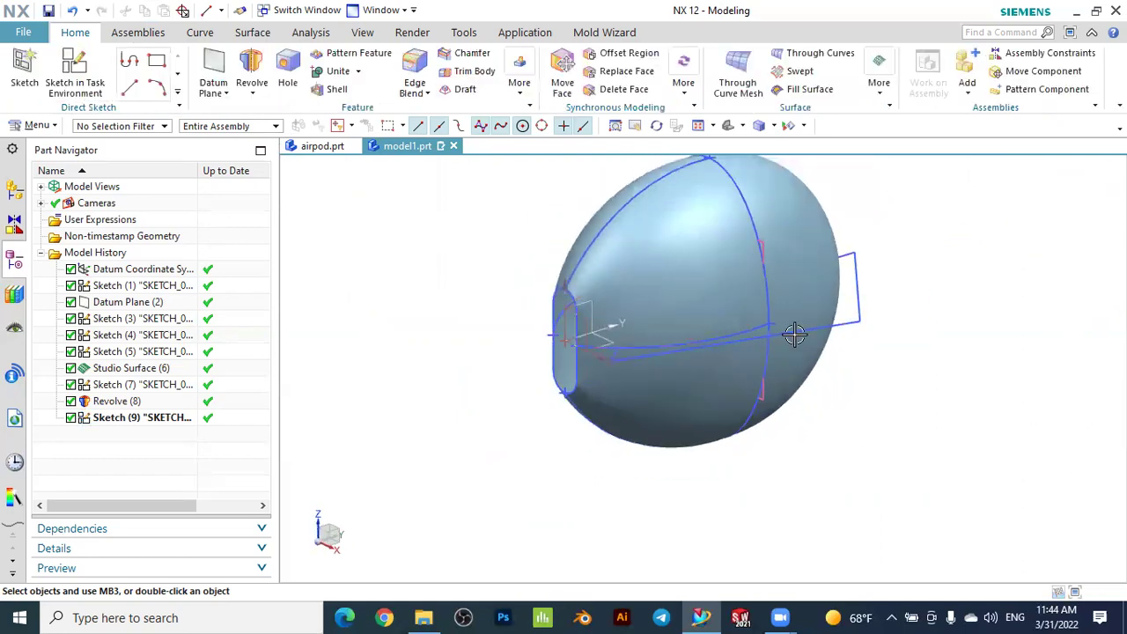
left_click(254, 93)
left_click(270, 117)
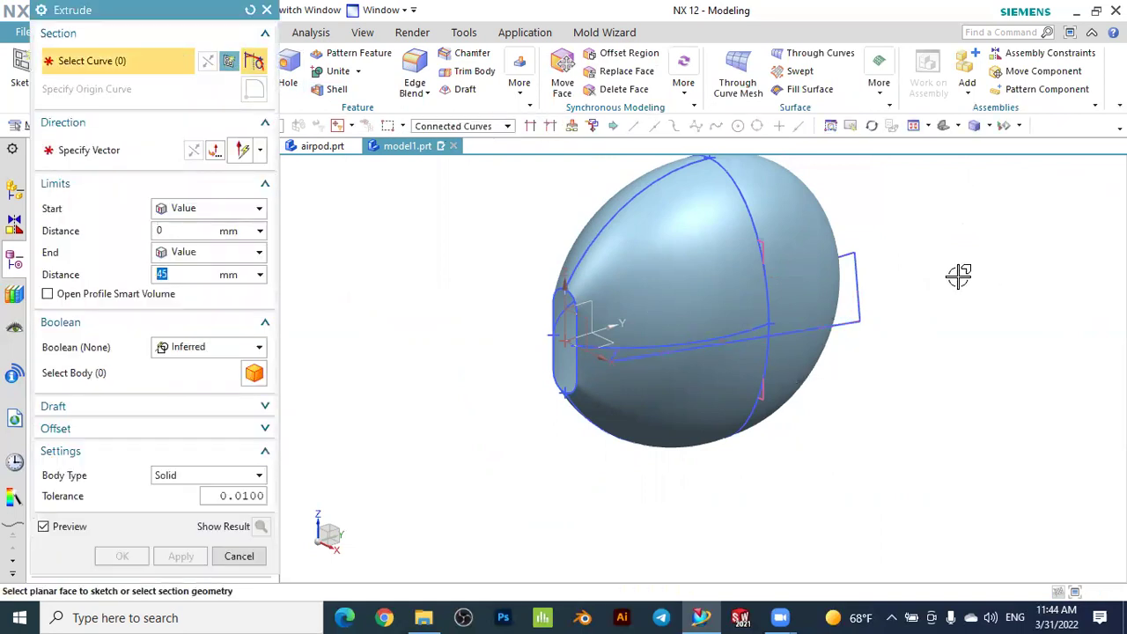
left_click(867, 298)
scroll(930, 291, "up", 4)
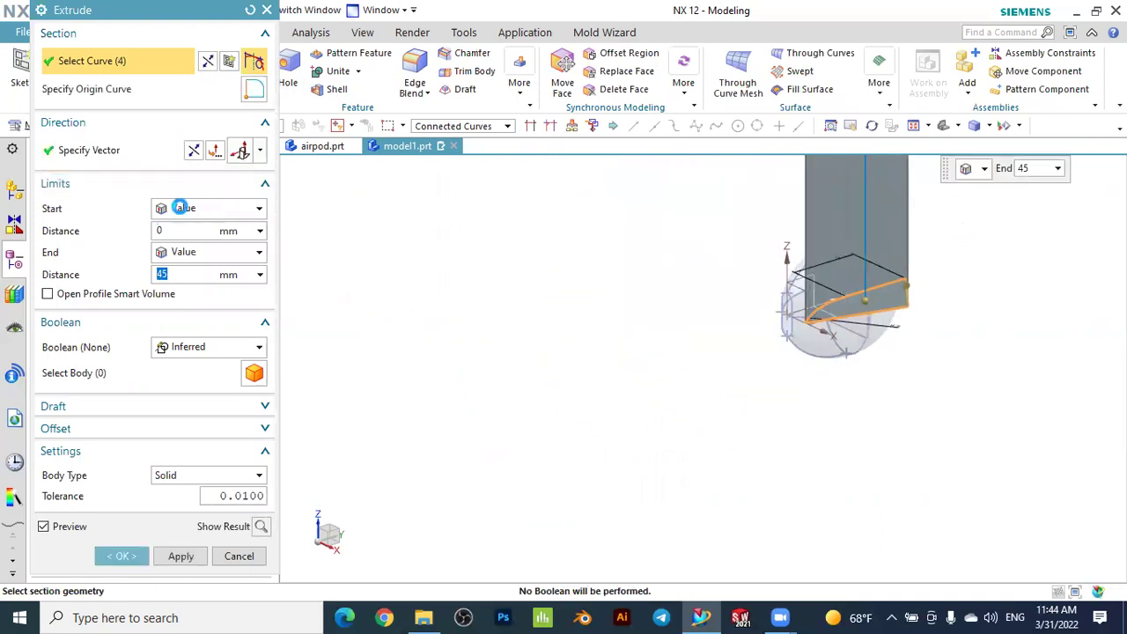
left_click(183, 212)
left_click(176, 242)
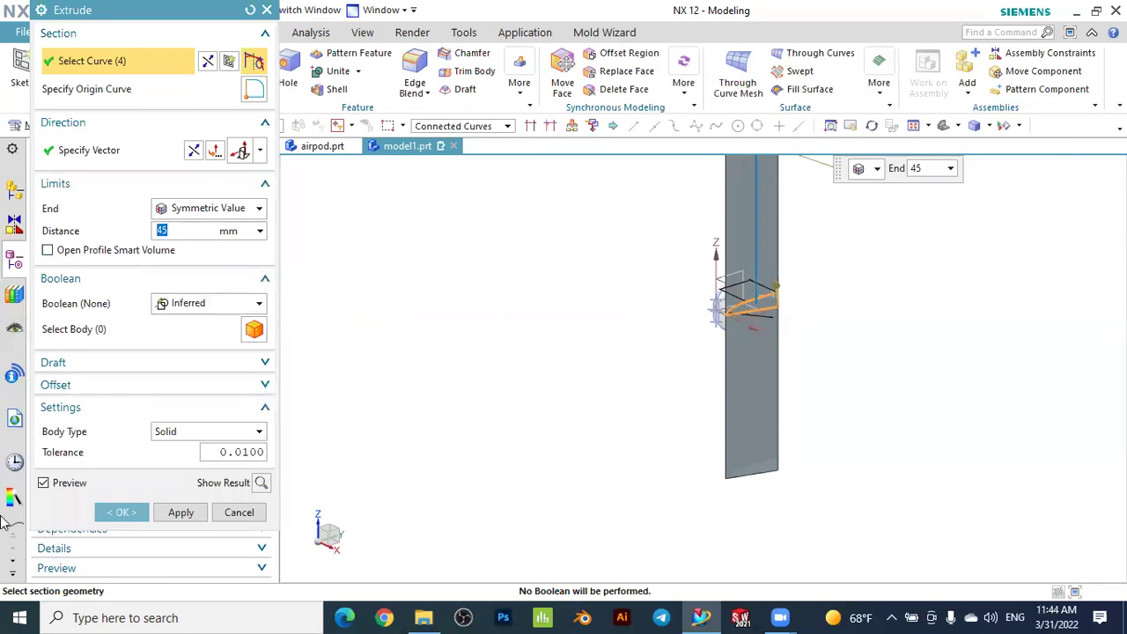
type("20")
key("Return")
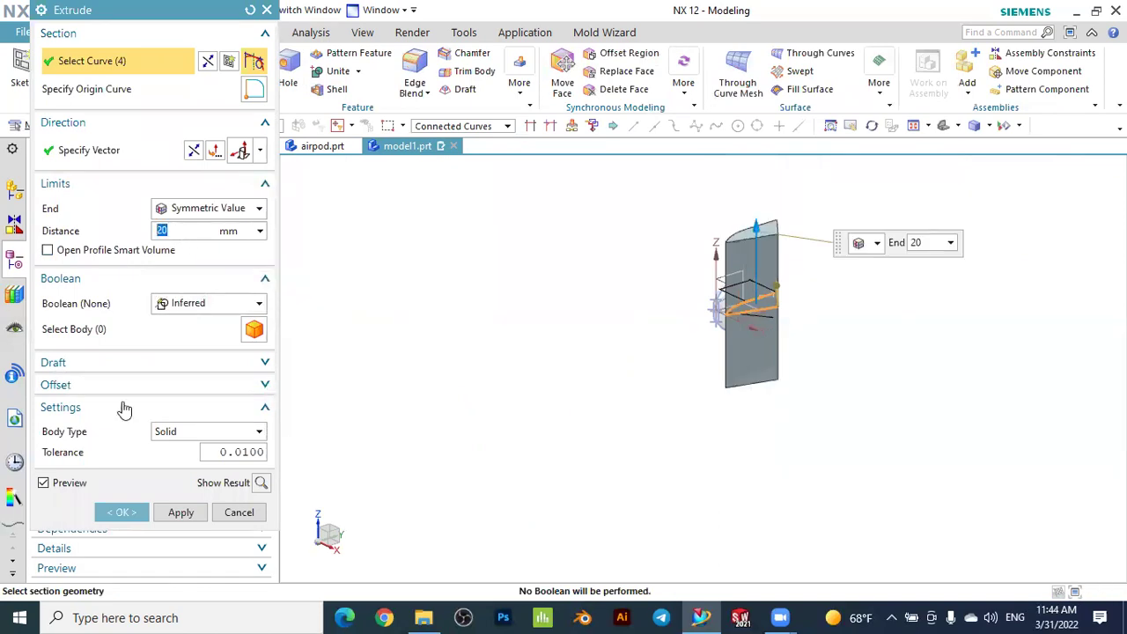
middle_click_drag(659, 333, 711, 365)
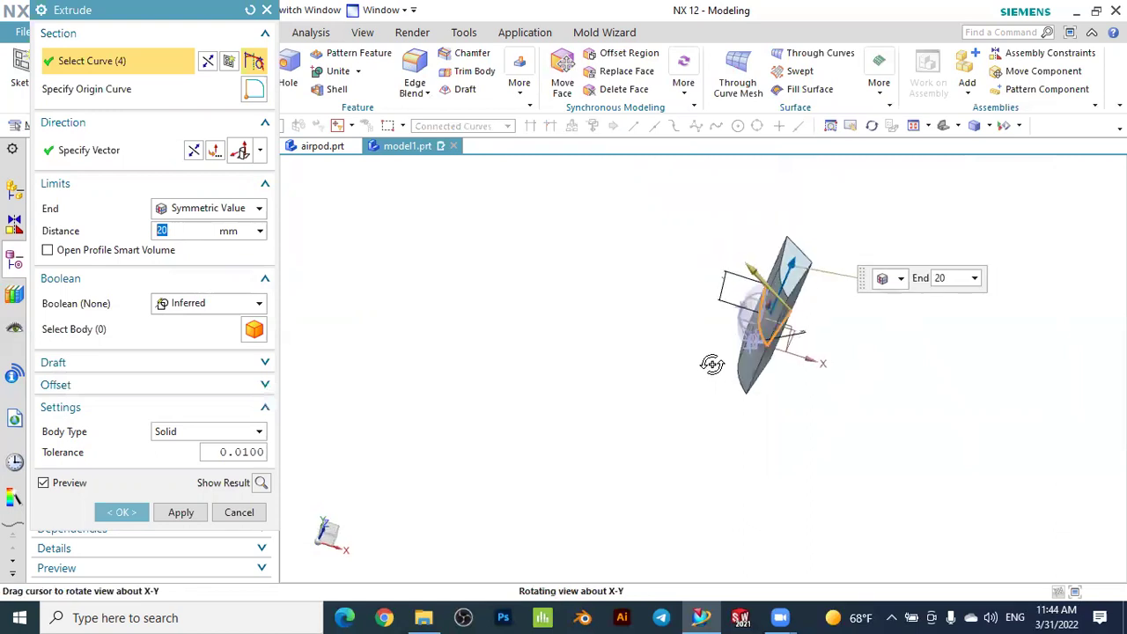
left_click(239, 513)
Sew the studio surface sheet to the revolved sheet, with the revolved sheet as target, to form a solid body
middle_click_drag(867, 255, 635, 355)
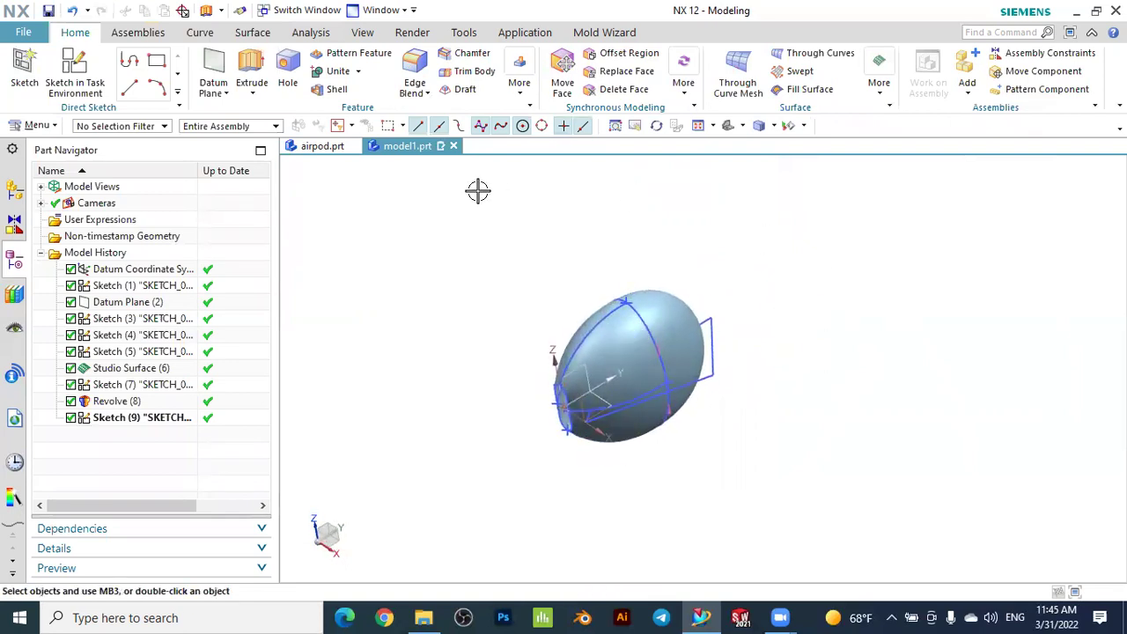
left_click(251, 33)
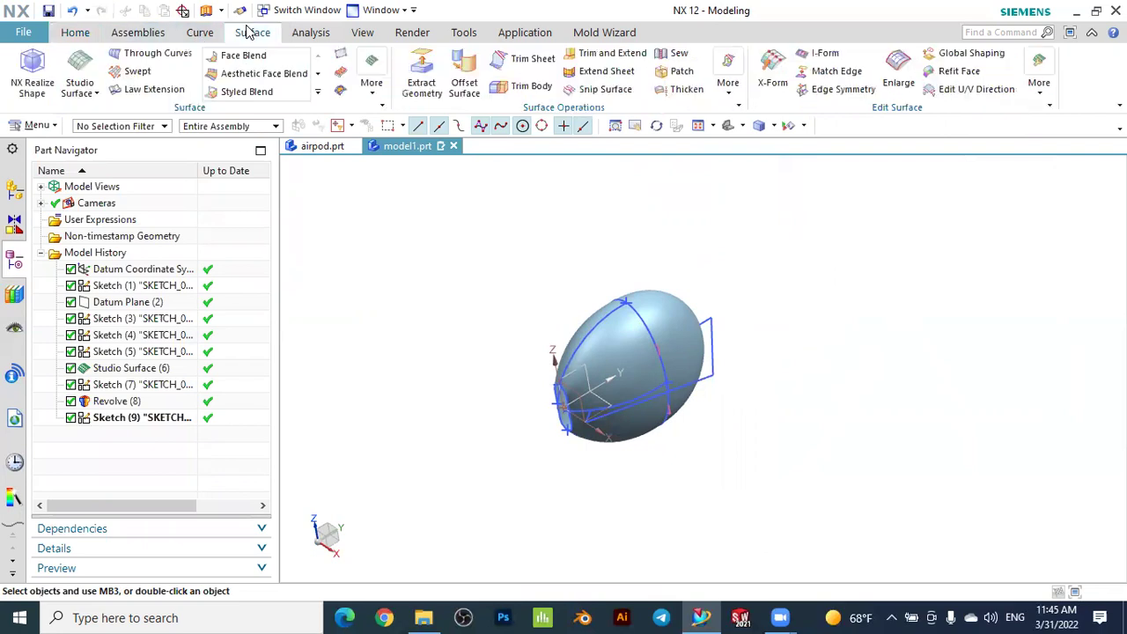
left_click(678, 53)
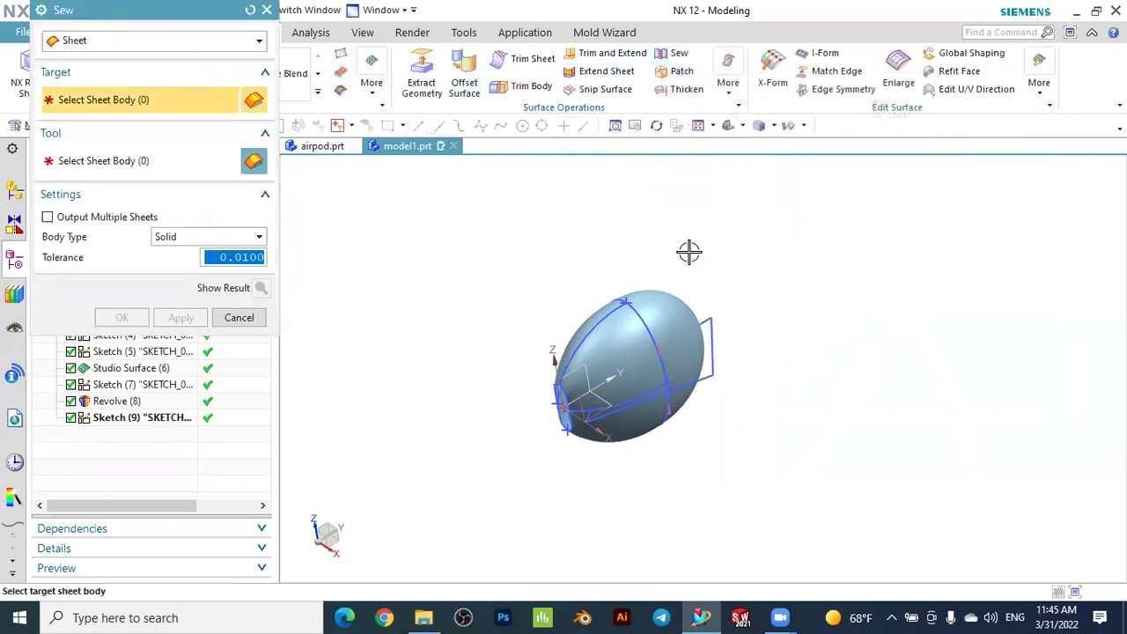
scroll(689, 253, "up", 2)
left_click(652, 327)
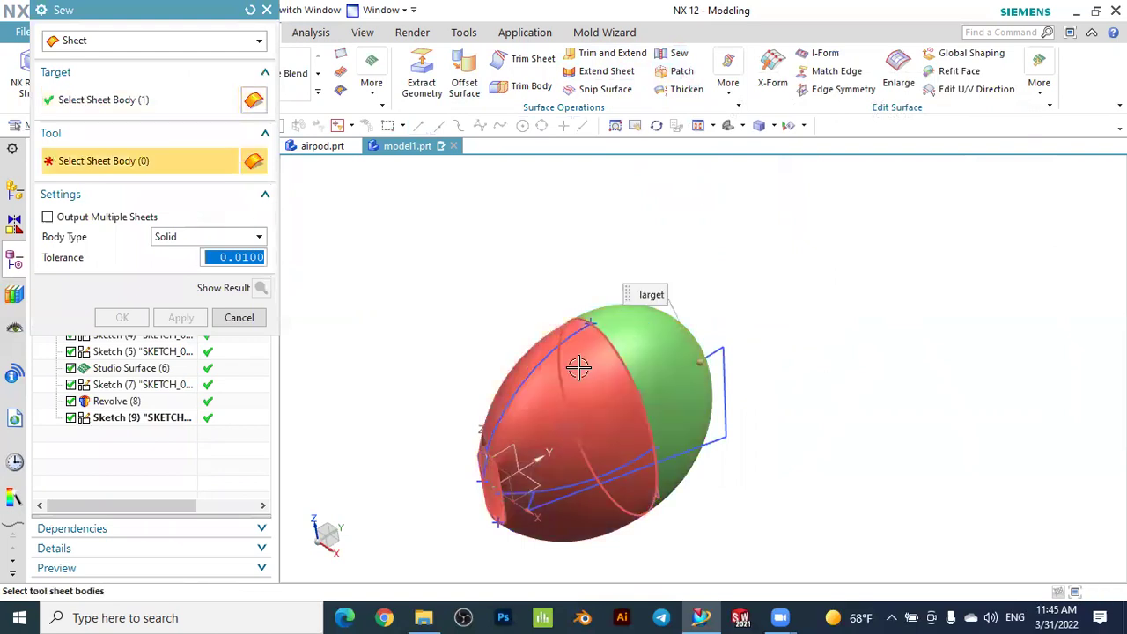
left_click(579, 364)
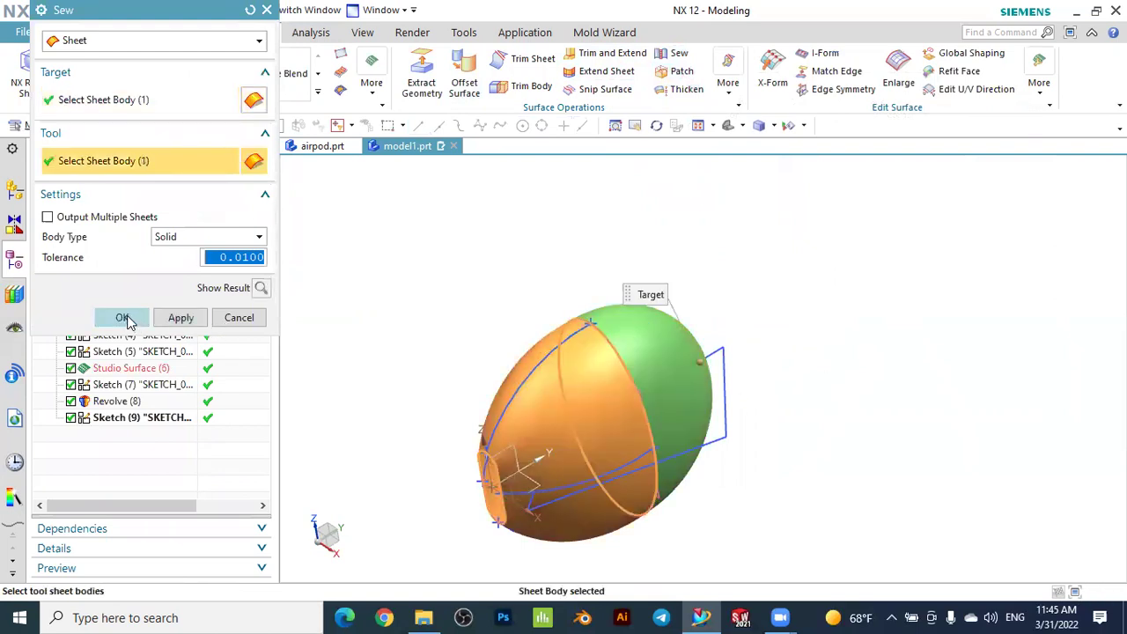
left_click(124, 318)
Reorder the closed profile sketch so that it comes after the Sew feature in the model history
scroll(590, 330, "down", 2)
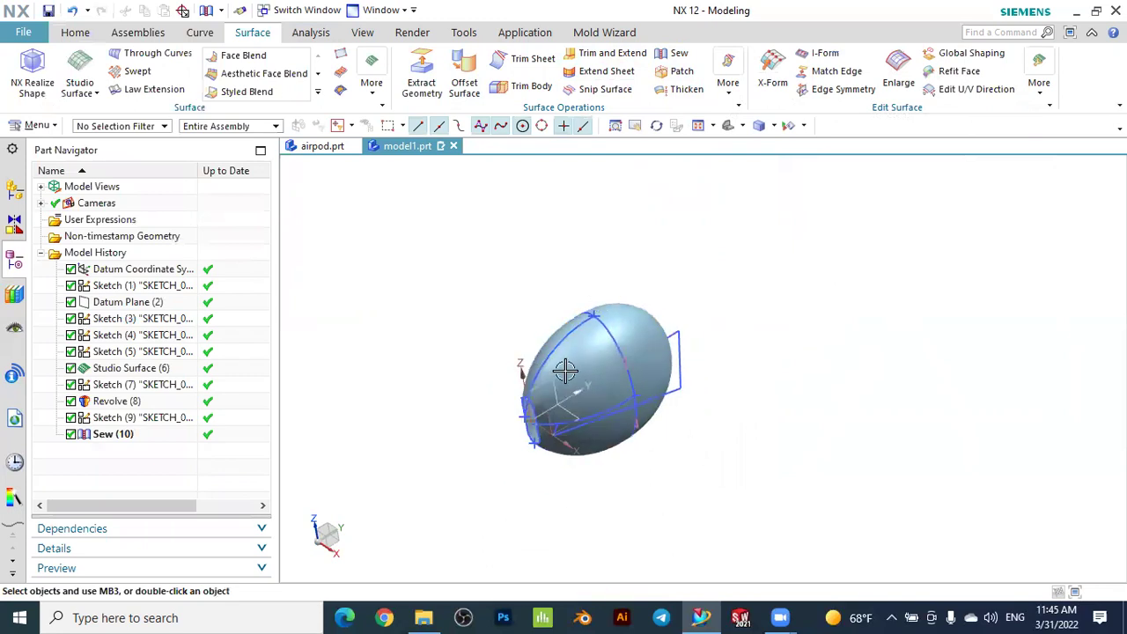
left_click(124, 416)
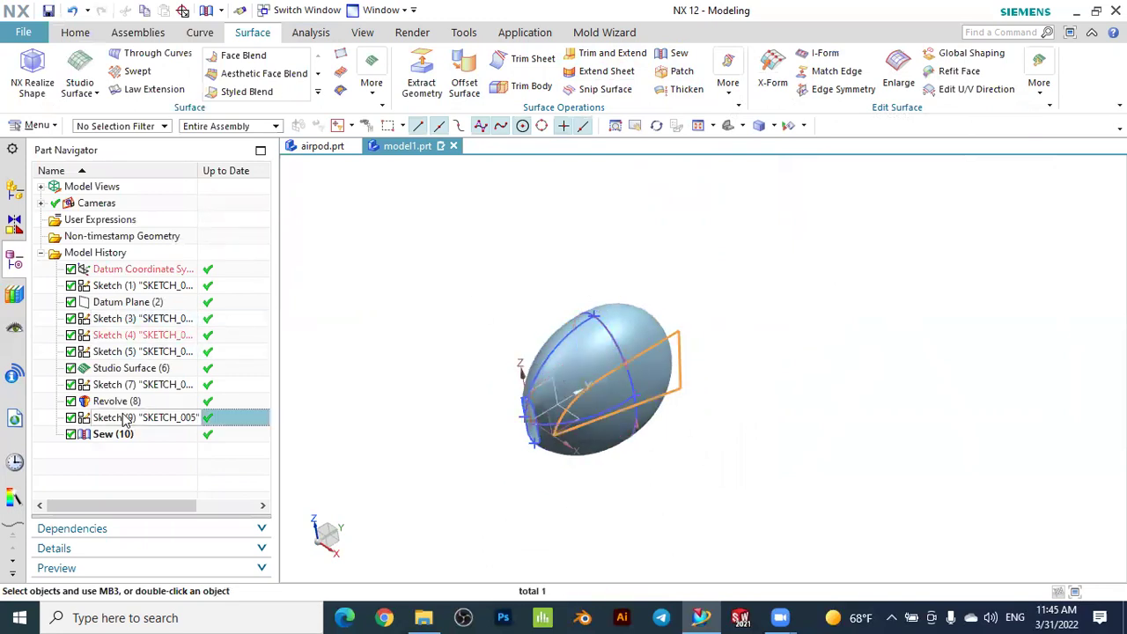
left_click_drag(124, 417, 115, 448)
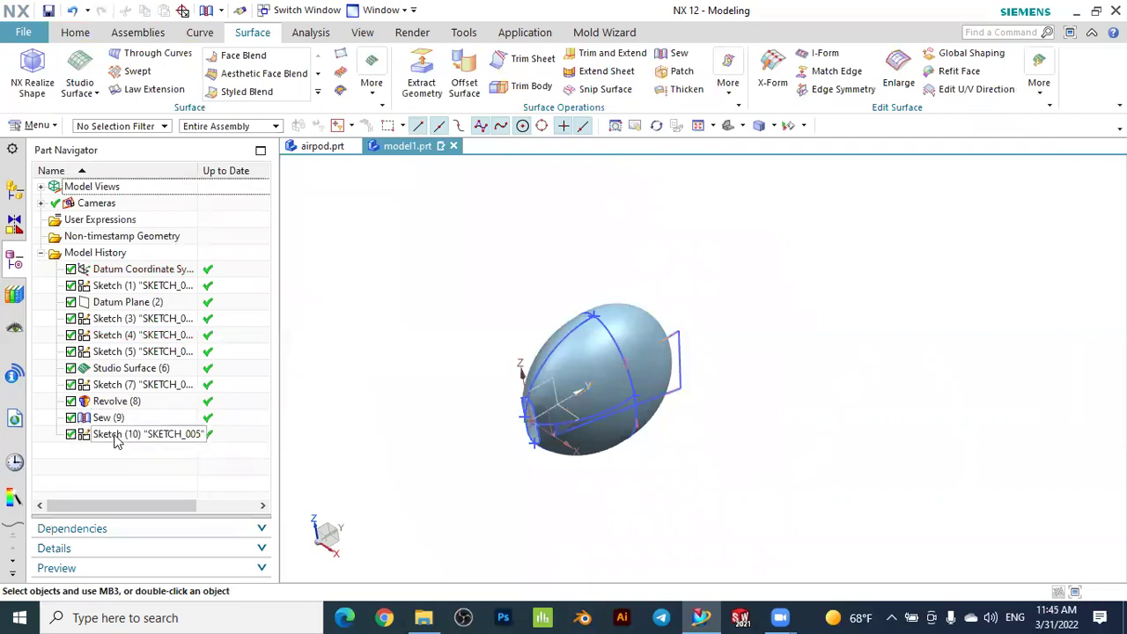
Set up an extrusion of the closed profile sketch with a symmetric distance of 20 mm
left_click(113, 445)
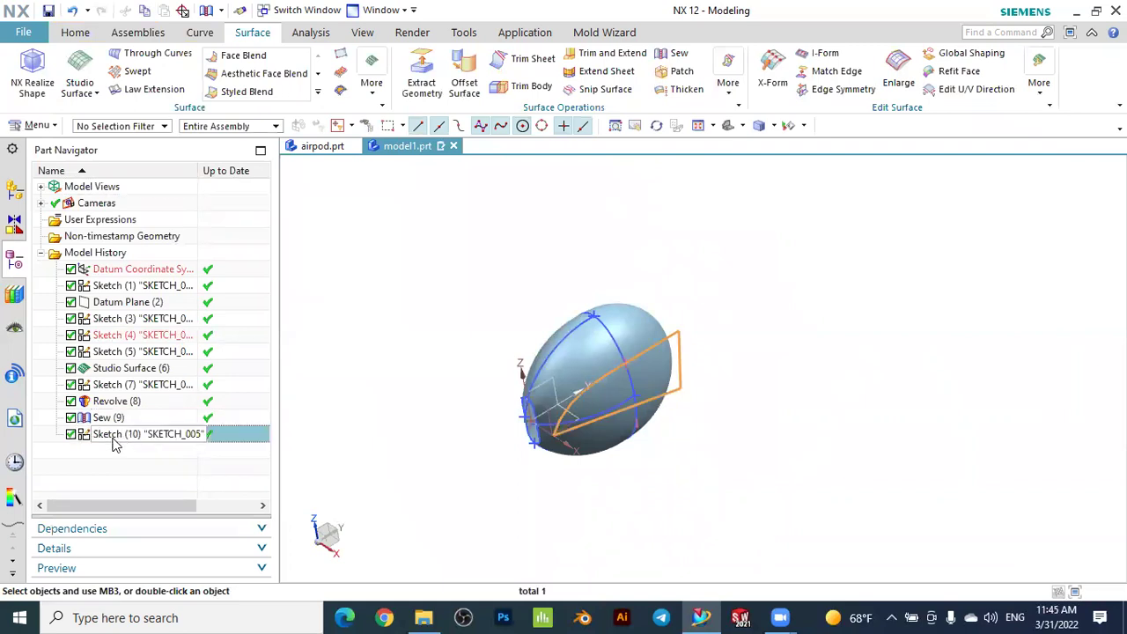
left_click(76, 33)
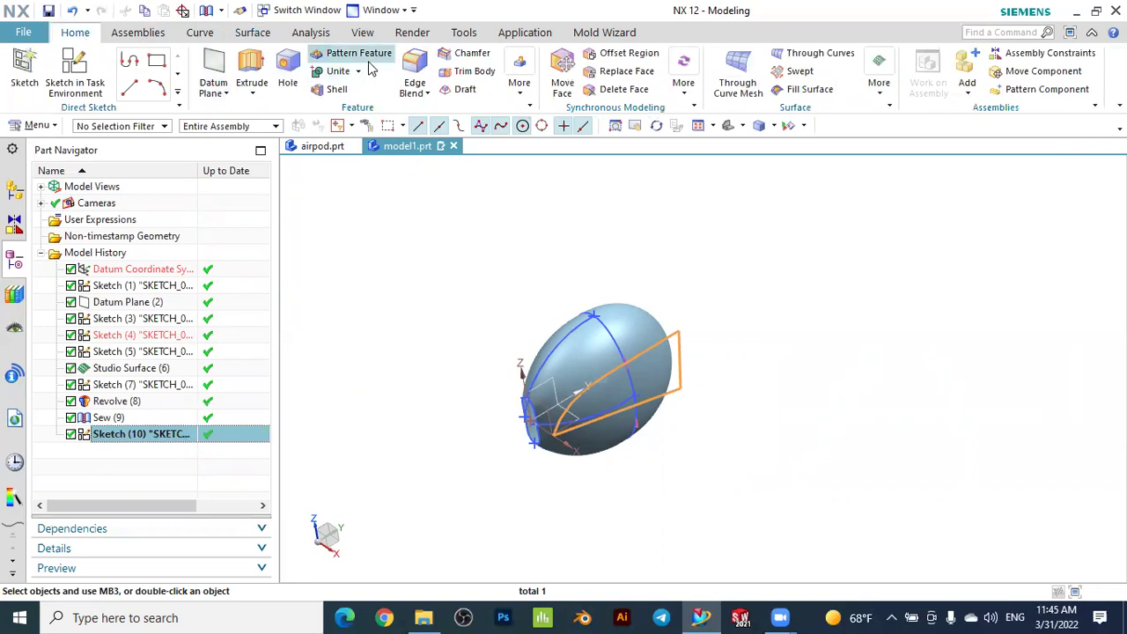
left_click(660, 327)
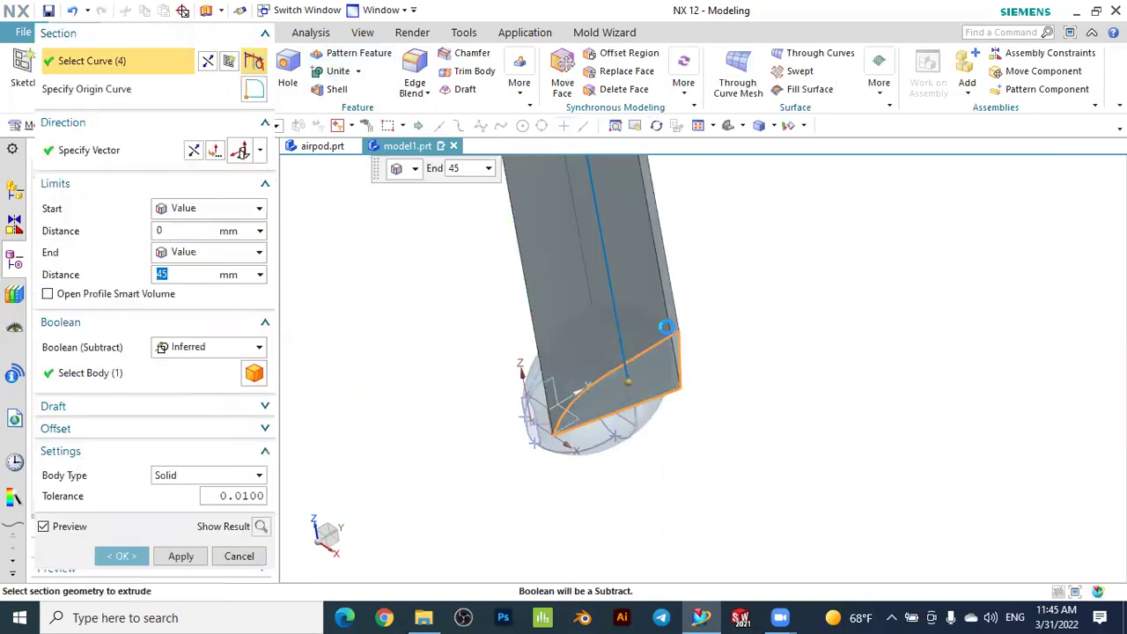
left_click(189, 255)
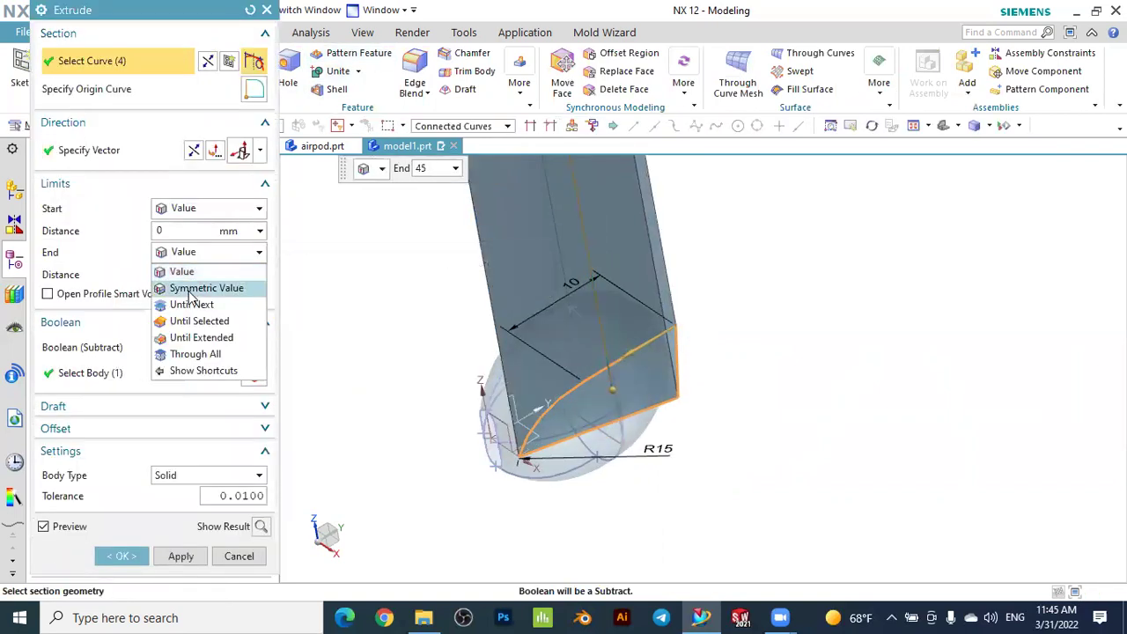
left_click(196, 288)
middle_click_drag(280, 295, 212, 302)
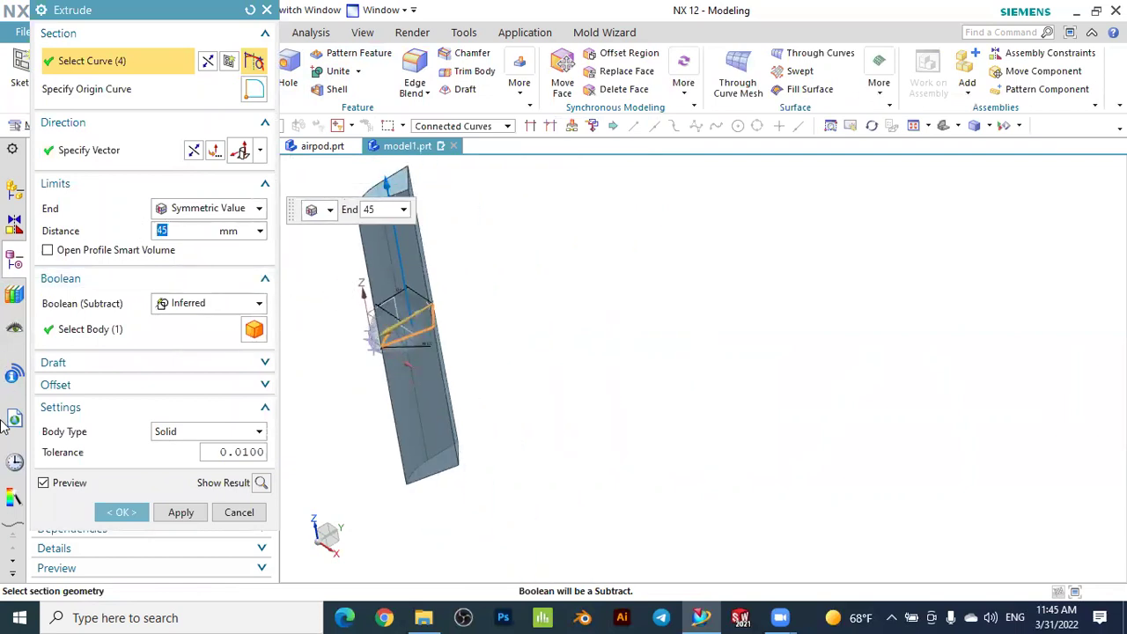
type("20")
key("Return")
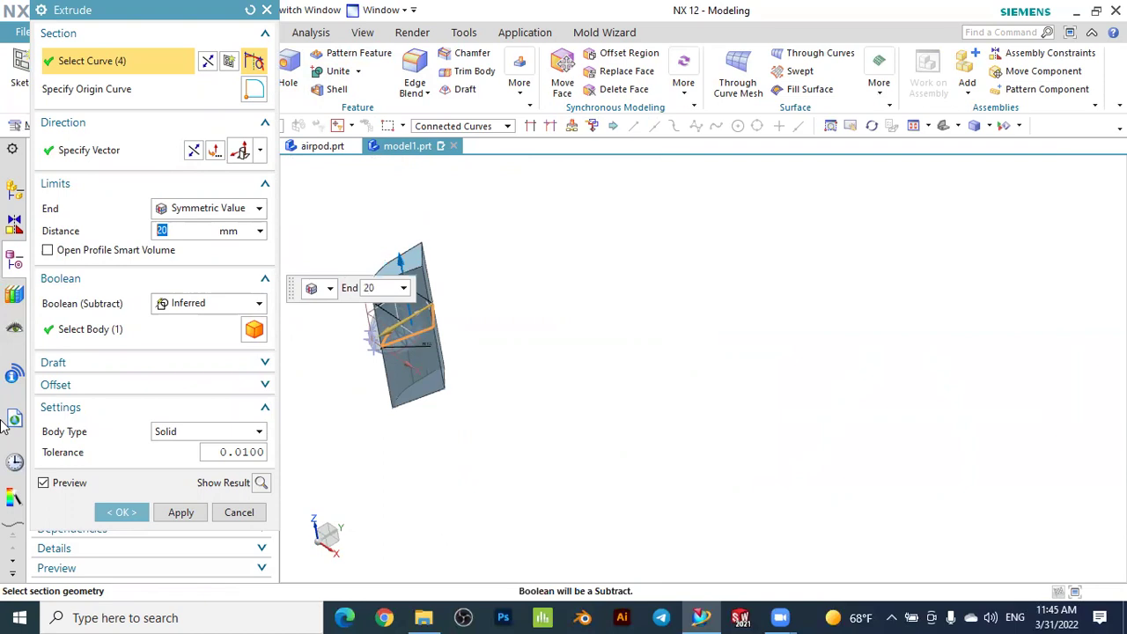
Set the extrusion's Boolean to Subtract and cut it from the sewn earbud body
middle_click_drag(579, 304, 613, 297)
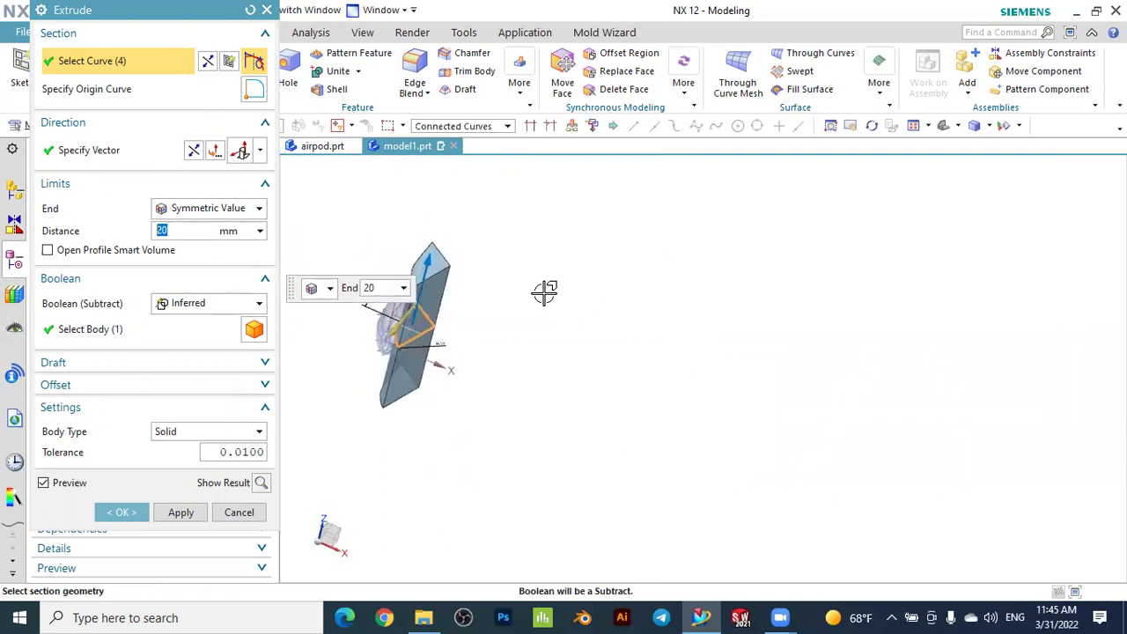
left_click(173, 308)
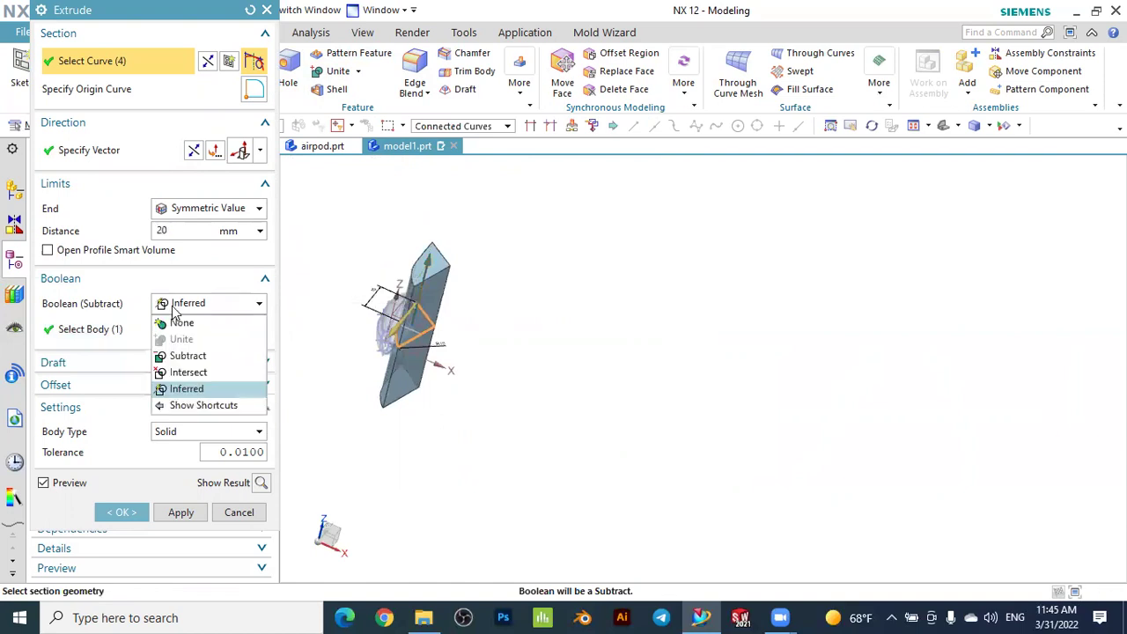
left_click(194, 356)
middle_click_drag(371, 287, 354, 345)
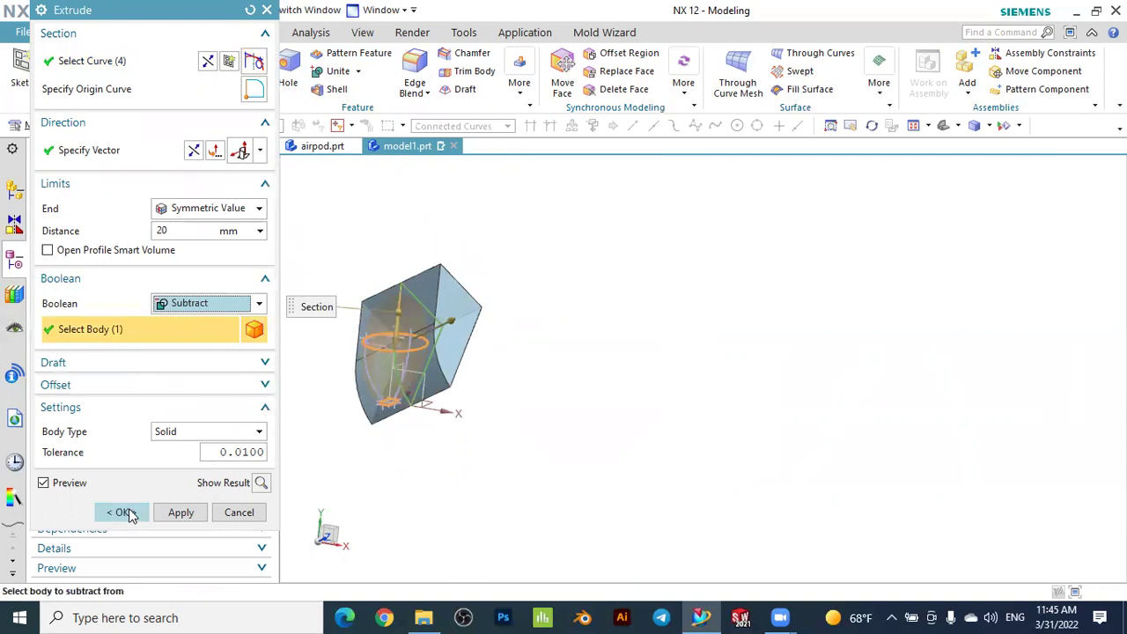
left_click(125, 513)
middle_click_drag(440, 453, 465, 395)
scroll(335, 338, "up", 2)
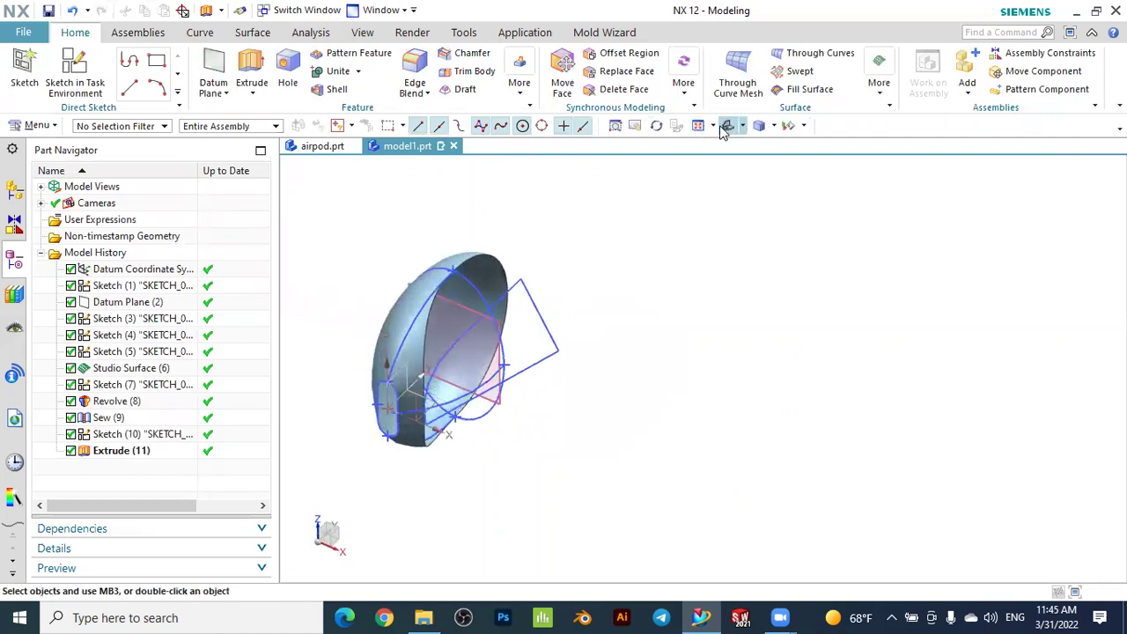
Hide the extruded profile sketch, the oval sketch around the body's middle and the datum plane
key("ctrl+f")
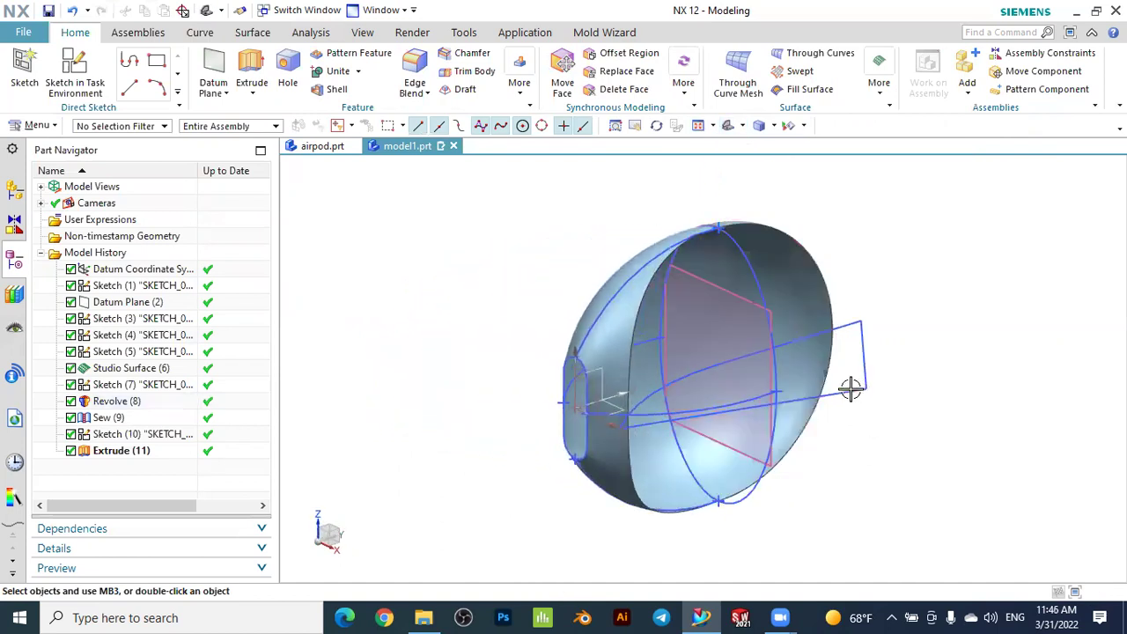
left_click(850, 388)
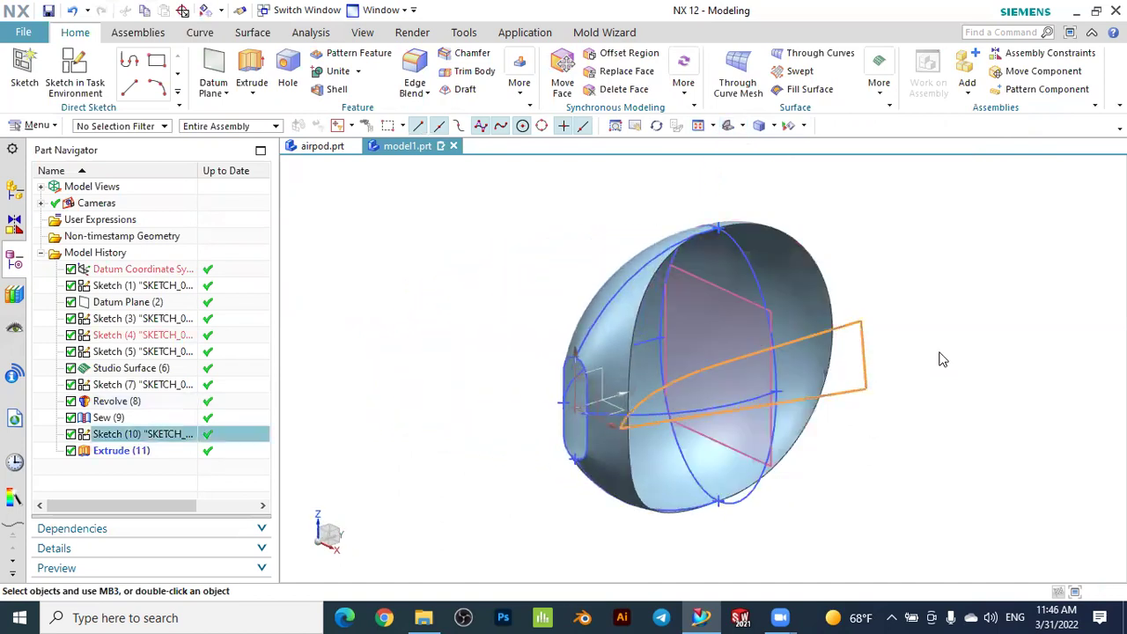
left_click(759, 264)
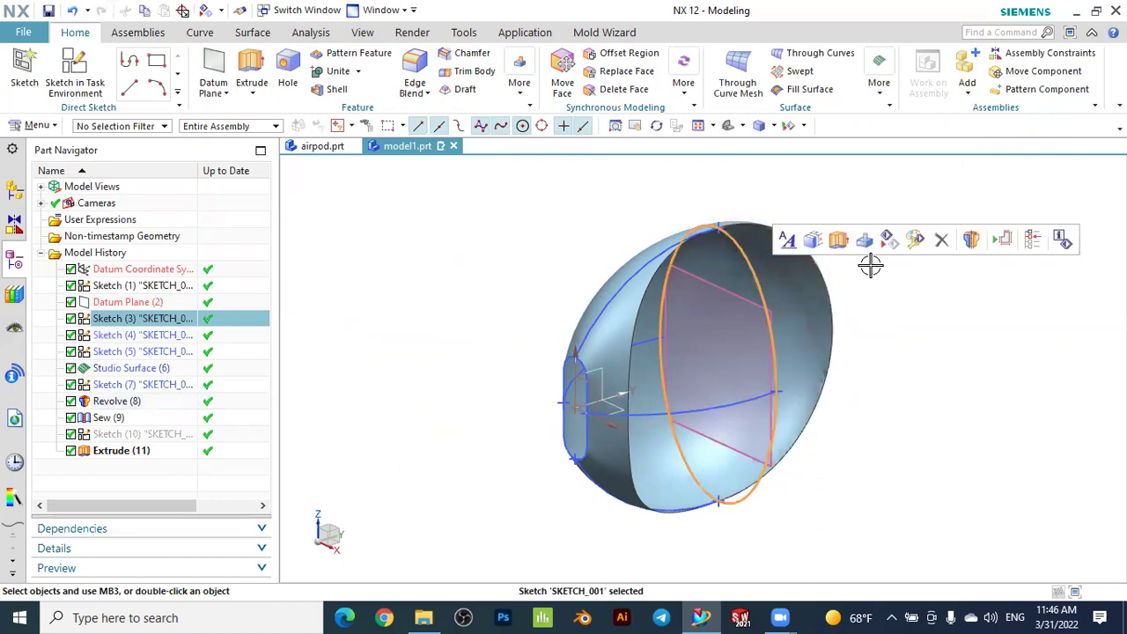
left_click(749, 300)
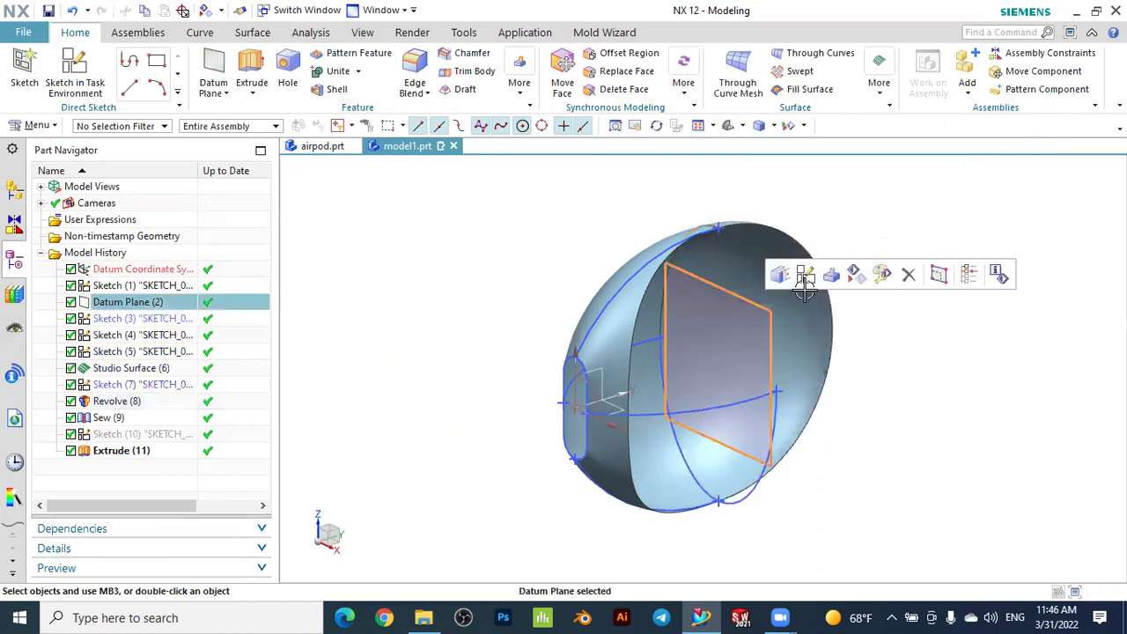
left_click(857, 273)
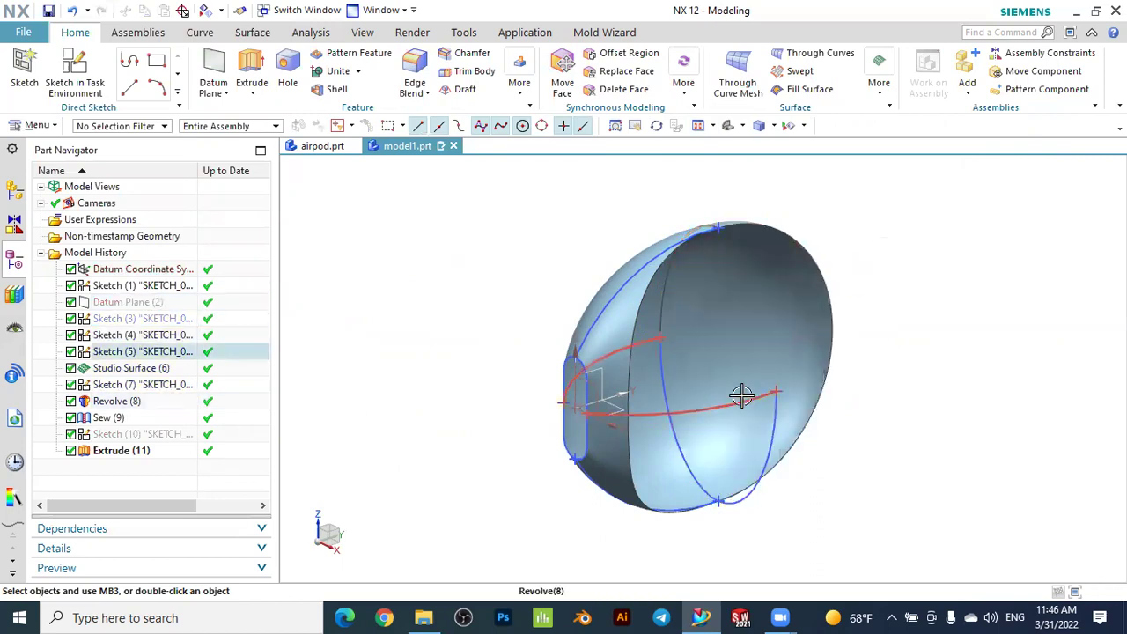
Hide Sketch (5) and Sketch (7), whose curves overlay the dome-shaped surface
left_click(742, 396)
left_click(857, 370)
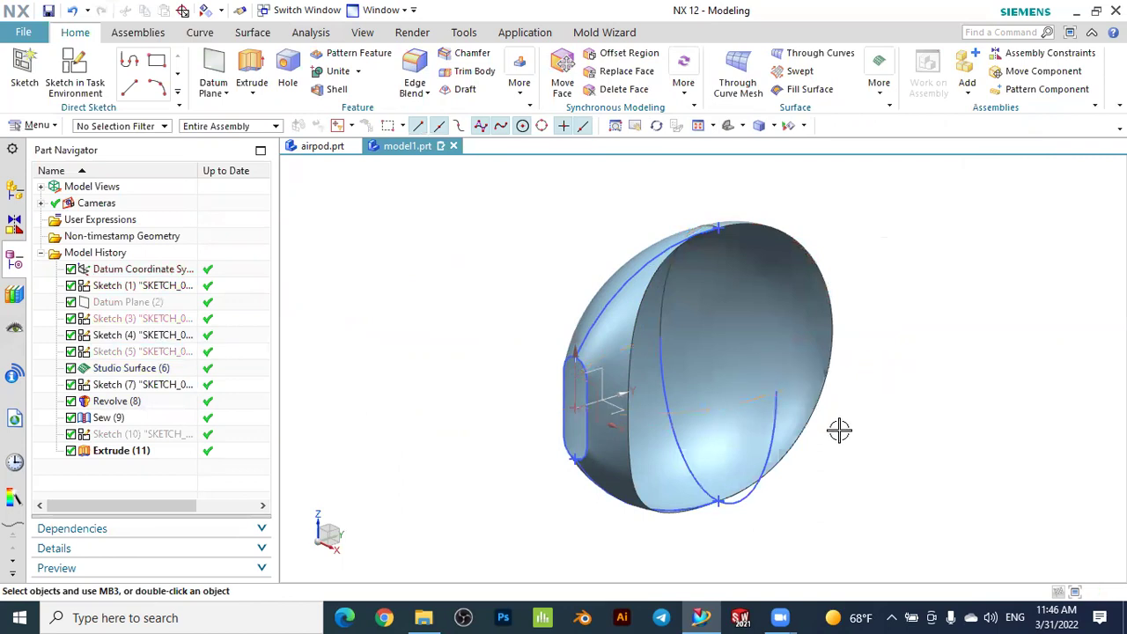
left_click(769, 487)
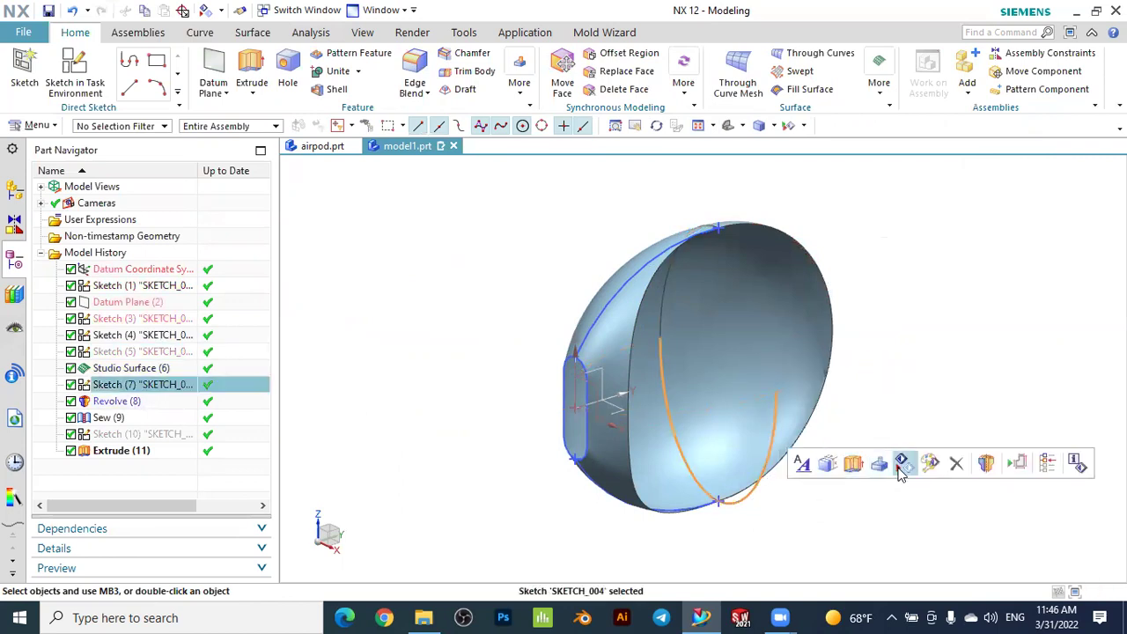
left_click(902, 465)
scroll(902, 426, "down", 2)
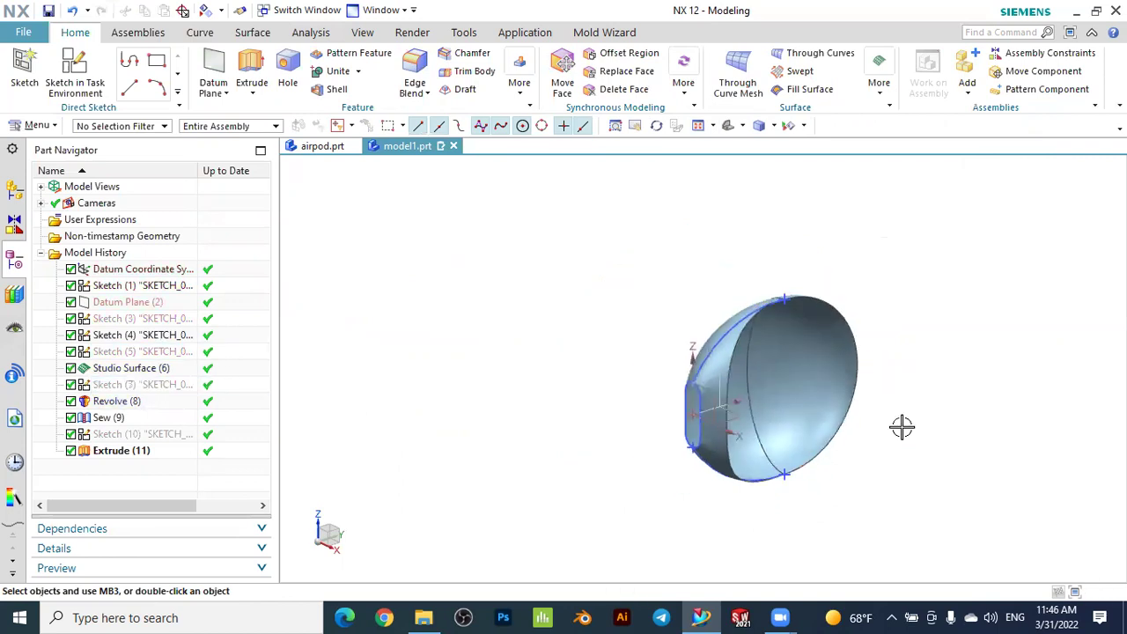
Create a sketch on the XY plane of the datum coordinate system
left_click(24, 70)
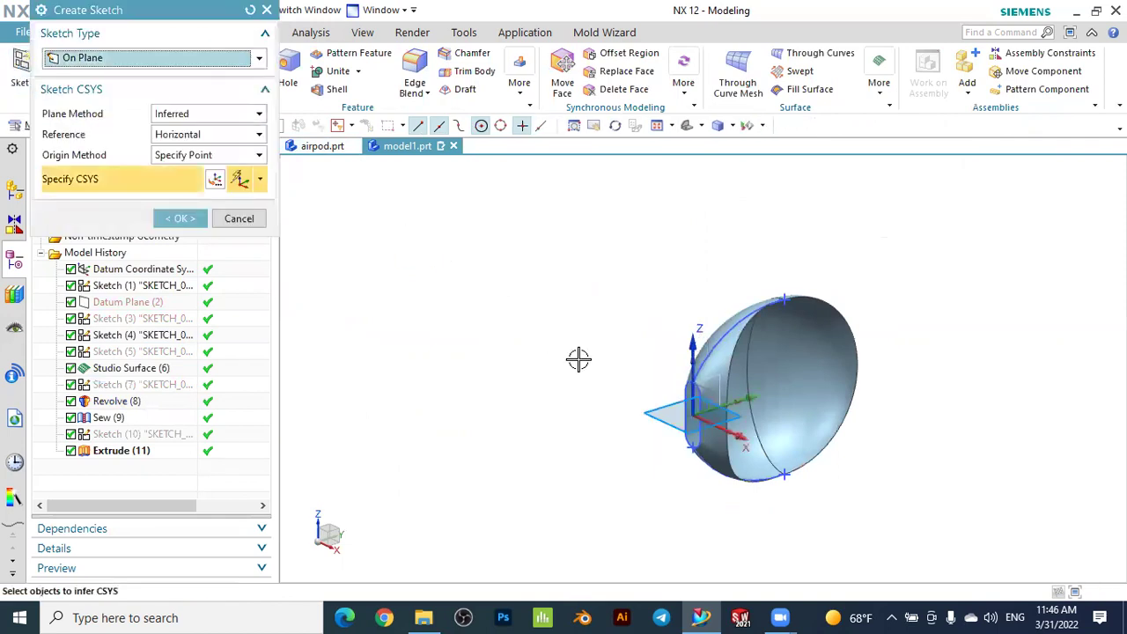
scroll(612, 381, "up", 2)
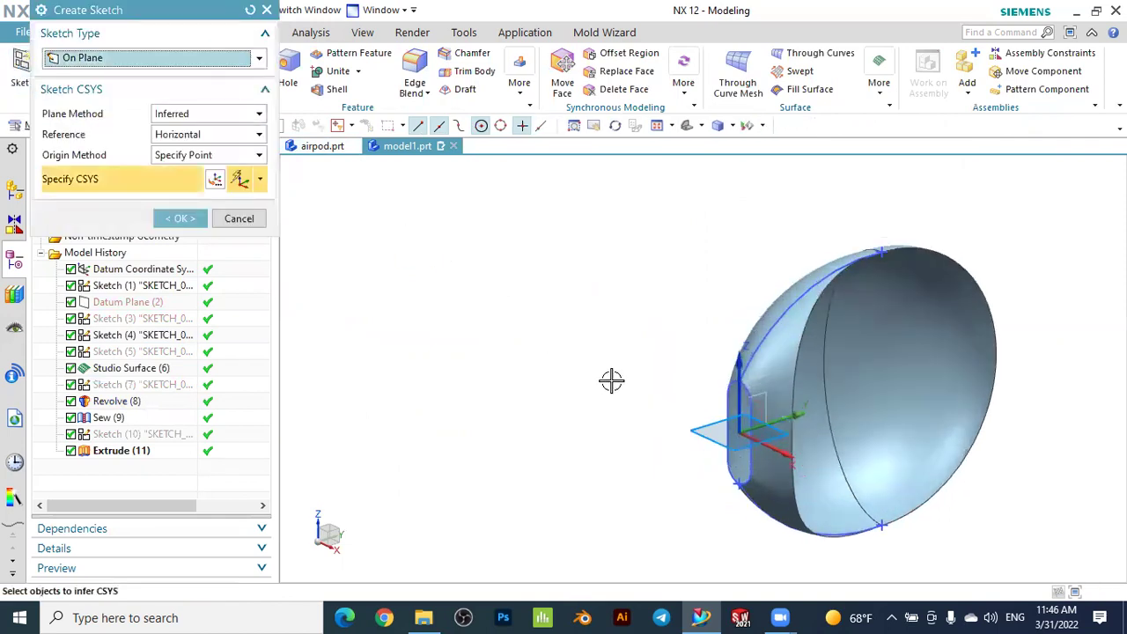
left_click(783, 432)
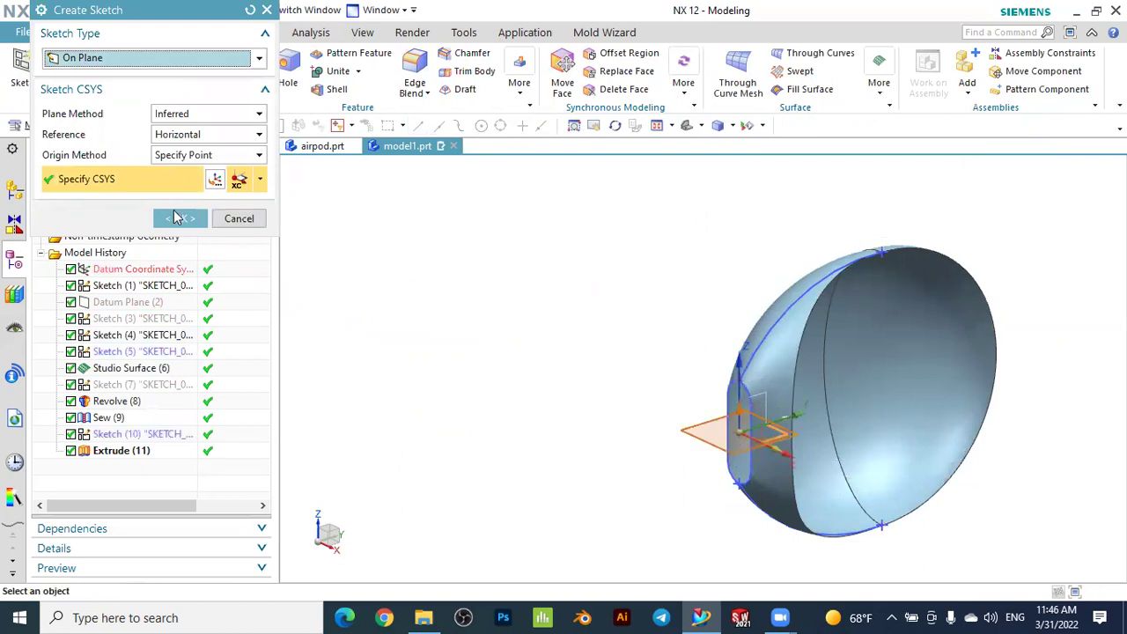
left_click(179, 218)
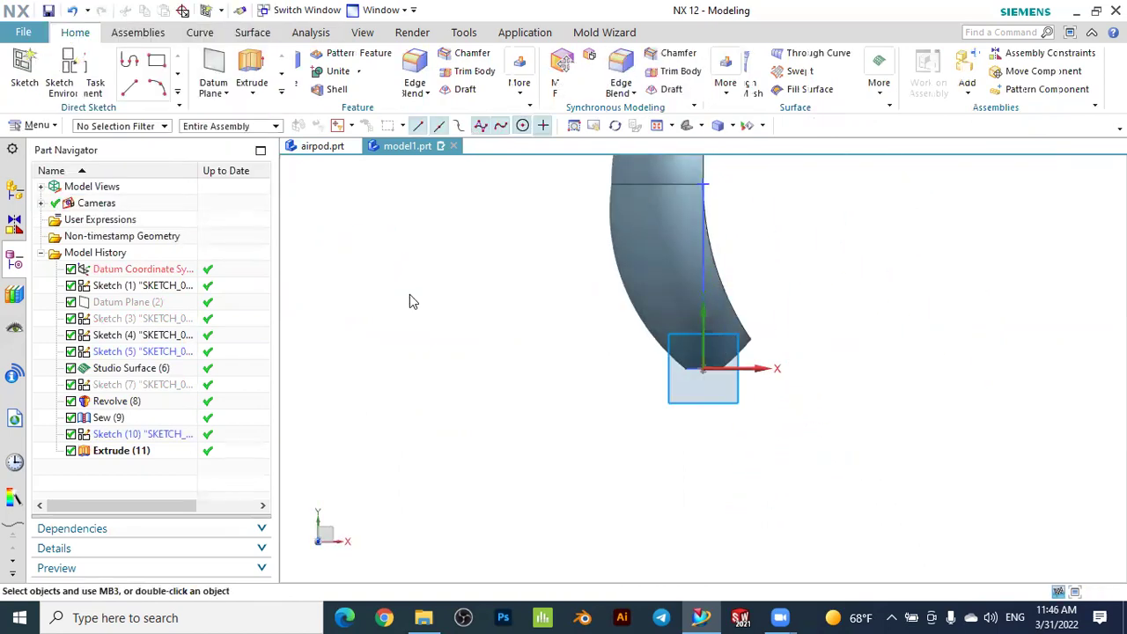
scroll(564, 230, "up", 5)
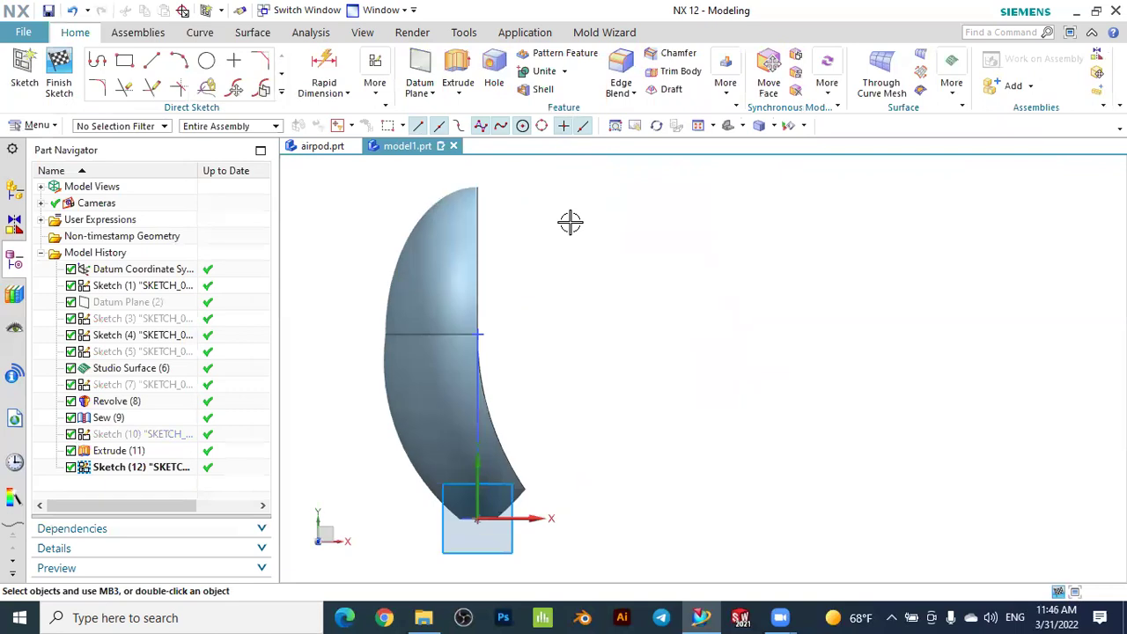
Sketch a circle about 4.2 mm in diameter beside the body, centred at about X 3.9 and Y 14.3
left_click(206, 60)
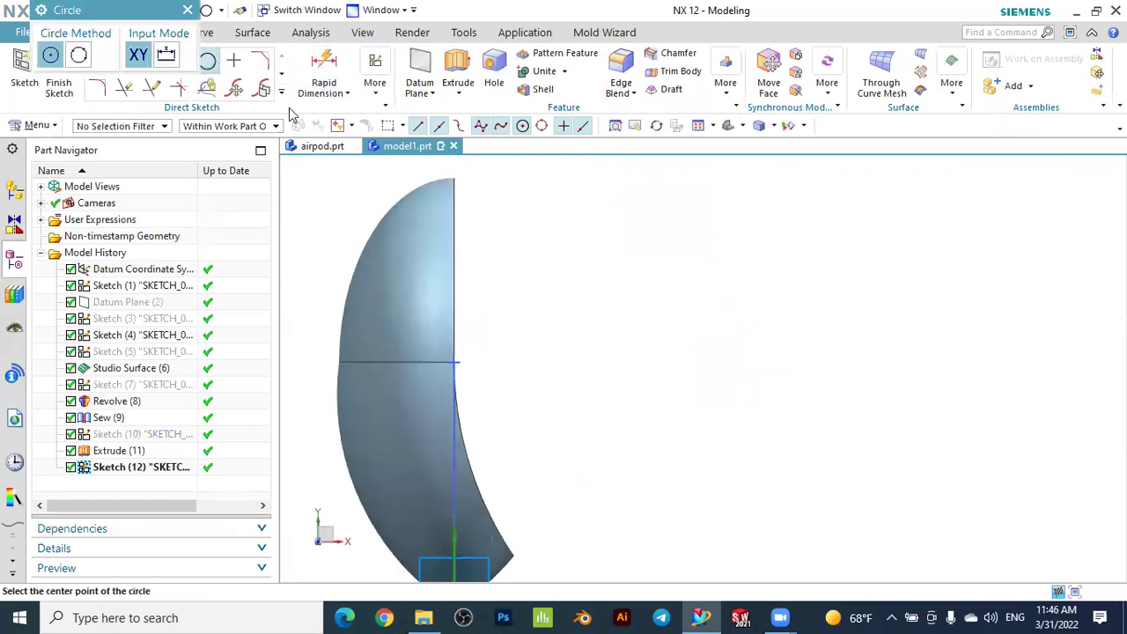
left_click(544, 262)
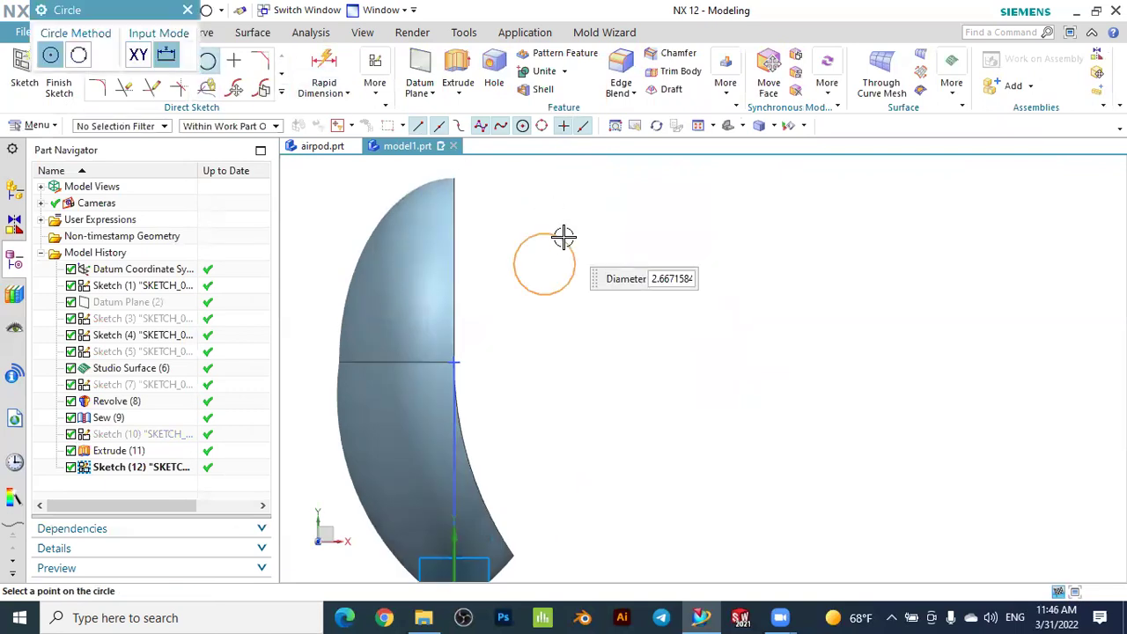
left_click(567, 221)
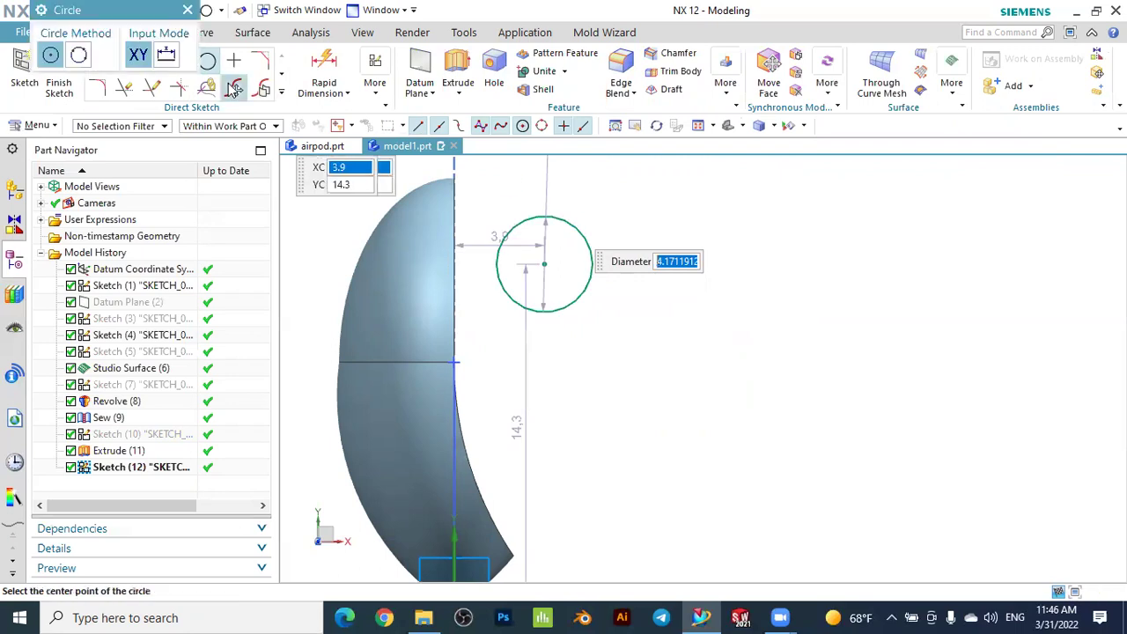
left_click(188, 9)
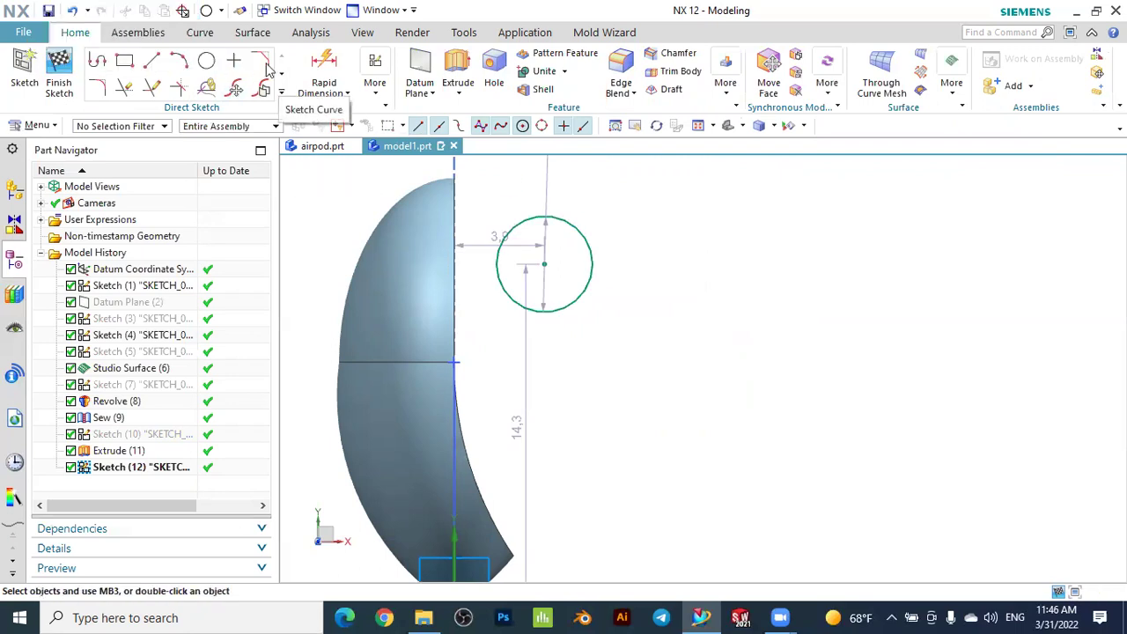
Dimension the circle's diameter as 6 mm
left_click(324, 67)
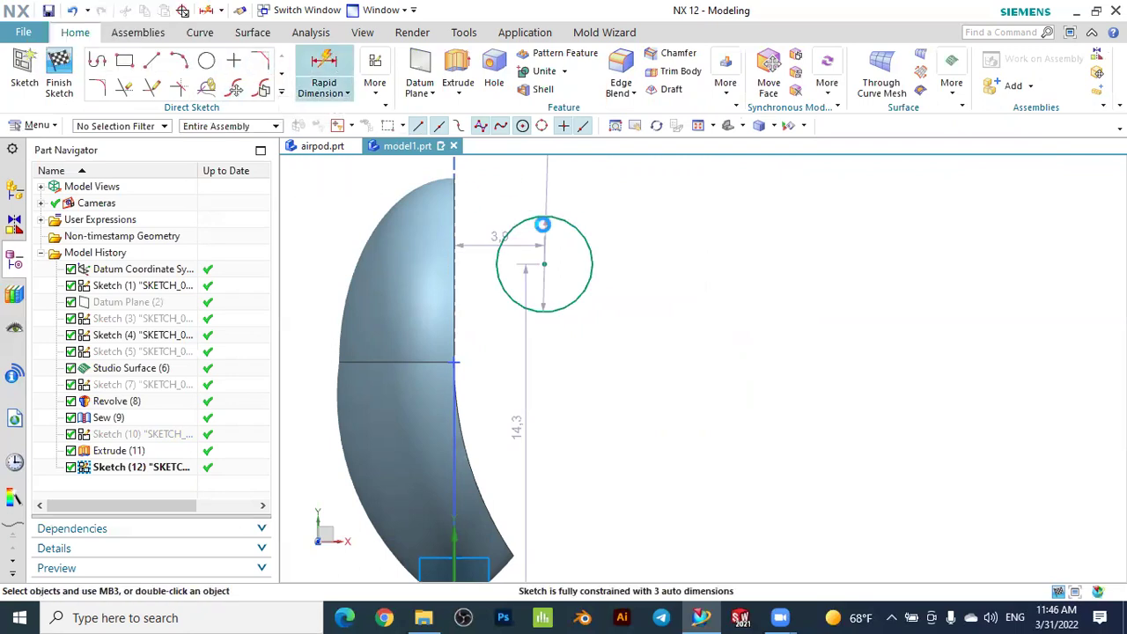
left_click(590, 234)
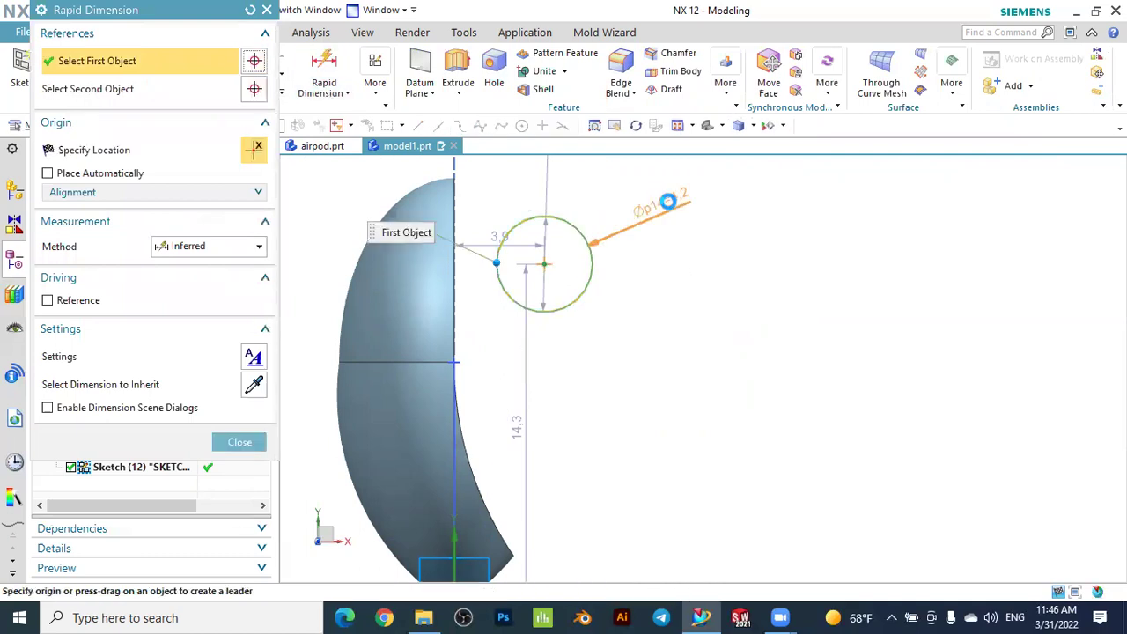
left_click(691, 289)
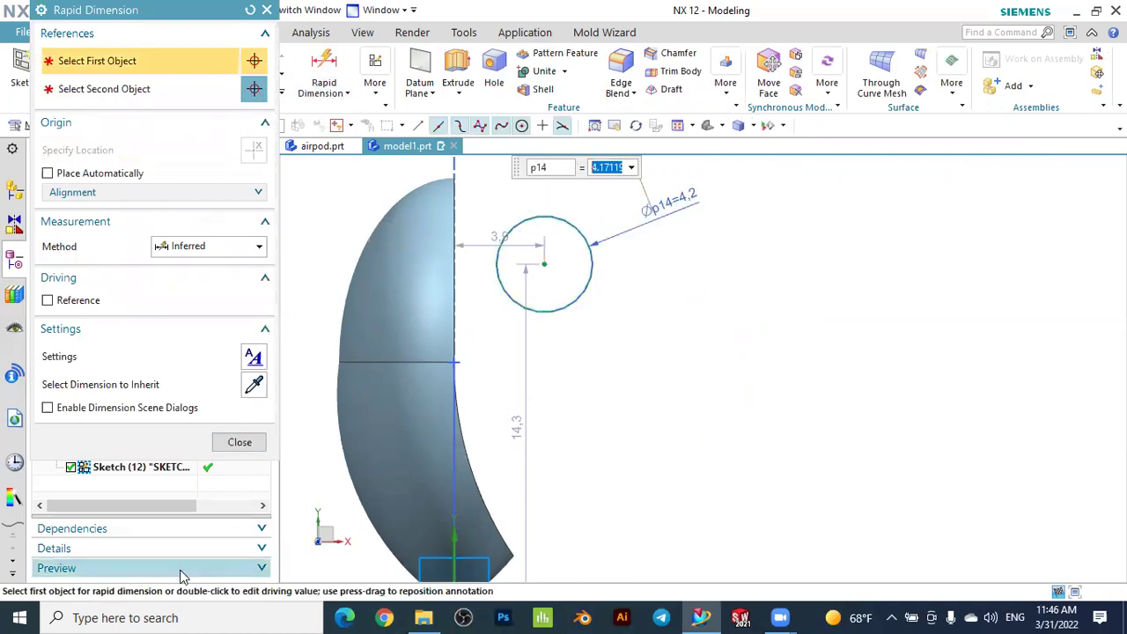
key("Return")
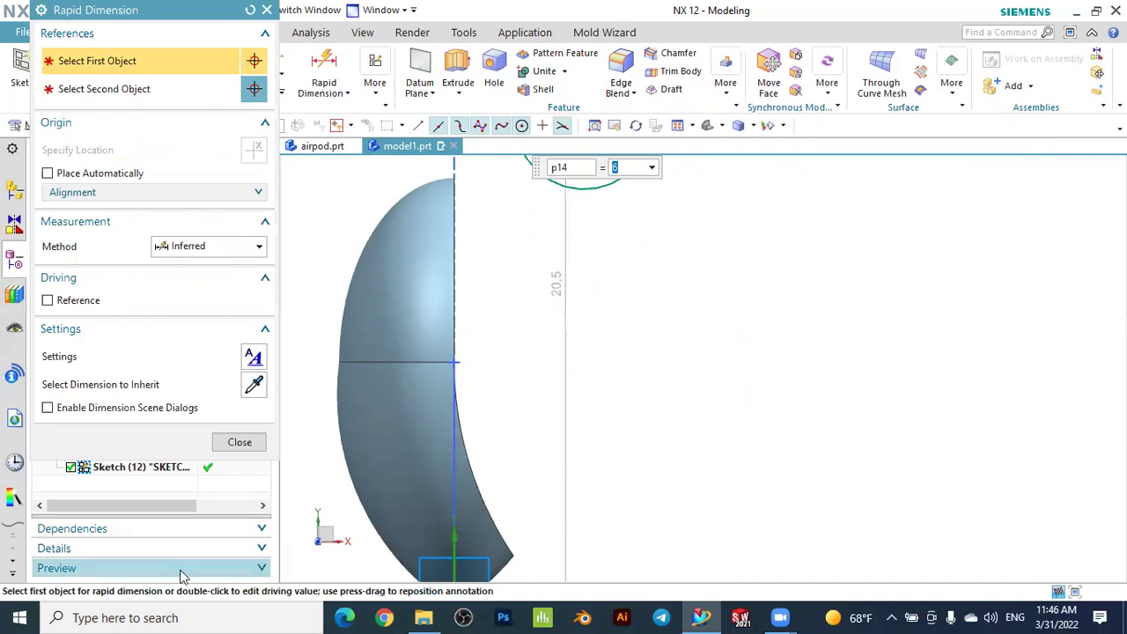
left_click(262, 443)
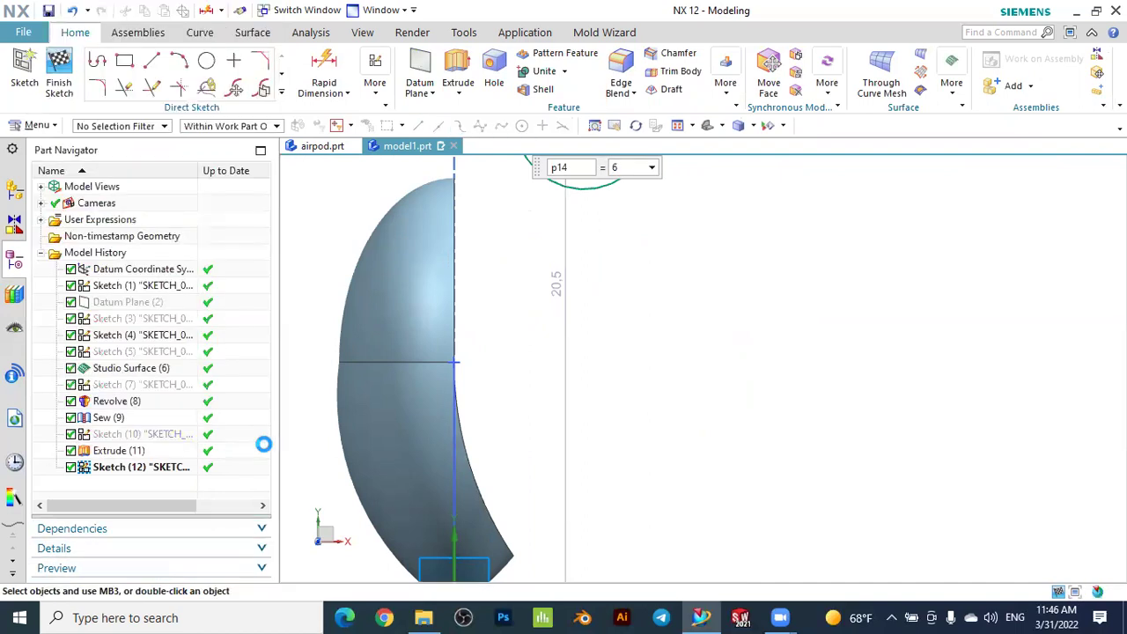
Move the circle's vertical dimension clear of the circle and set the centre's distance from the X axis to 12 mm
scroll(707, 340, "down", 1)
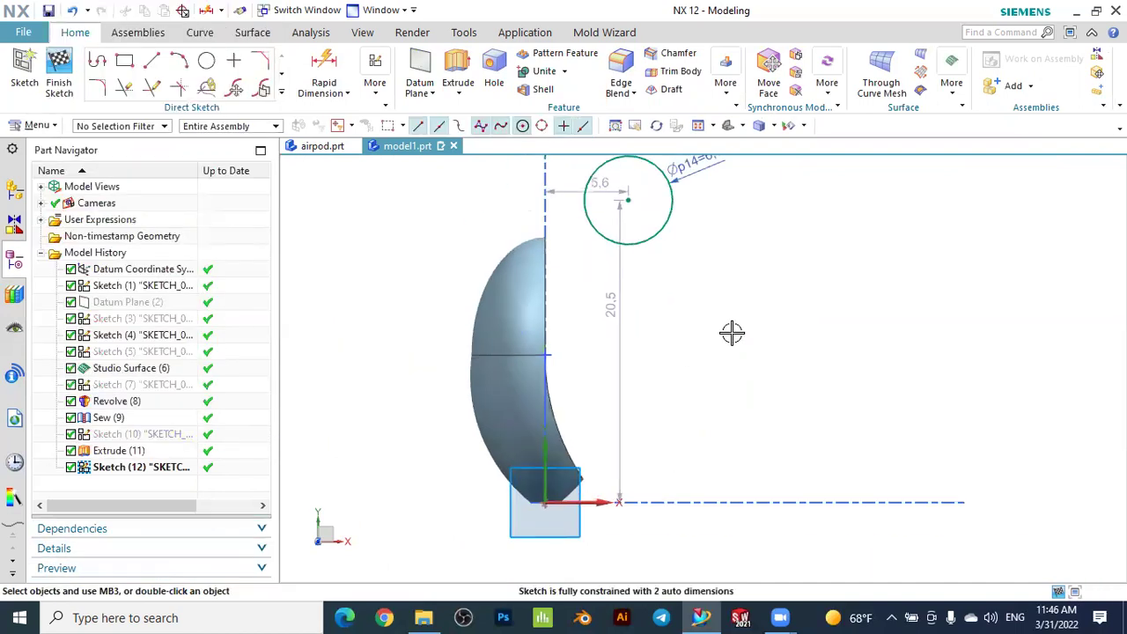
scroll(732, 332, "down", 1)
scroll(704, 296, "up", 1)
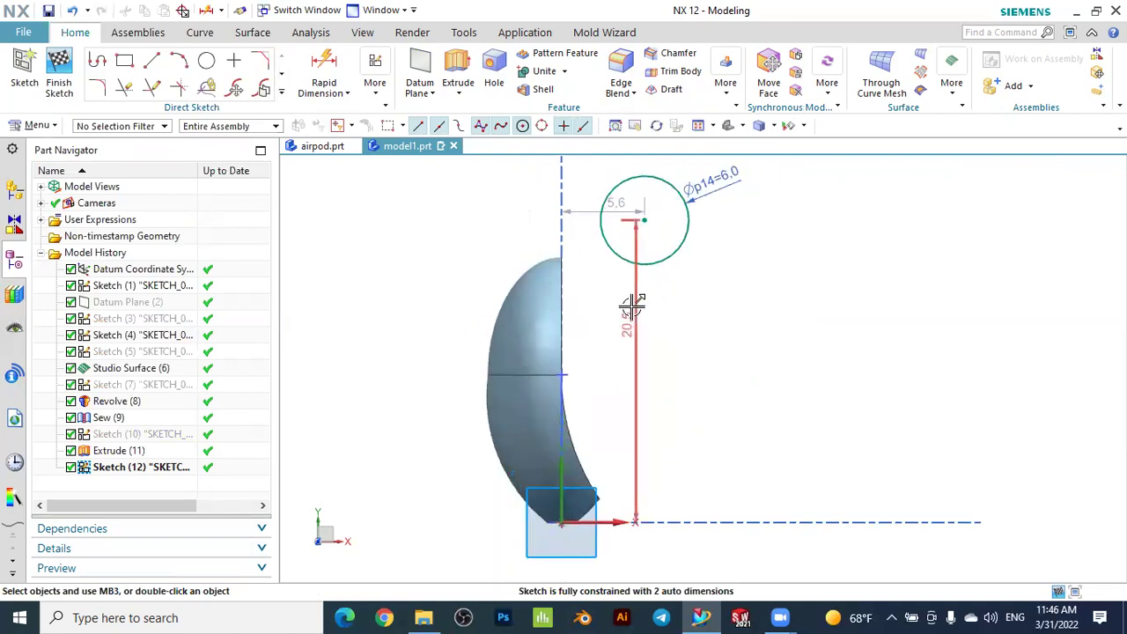
left_click_drag(629, 322, 727, 341)
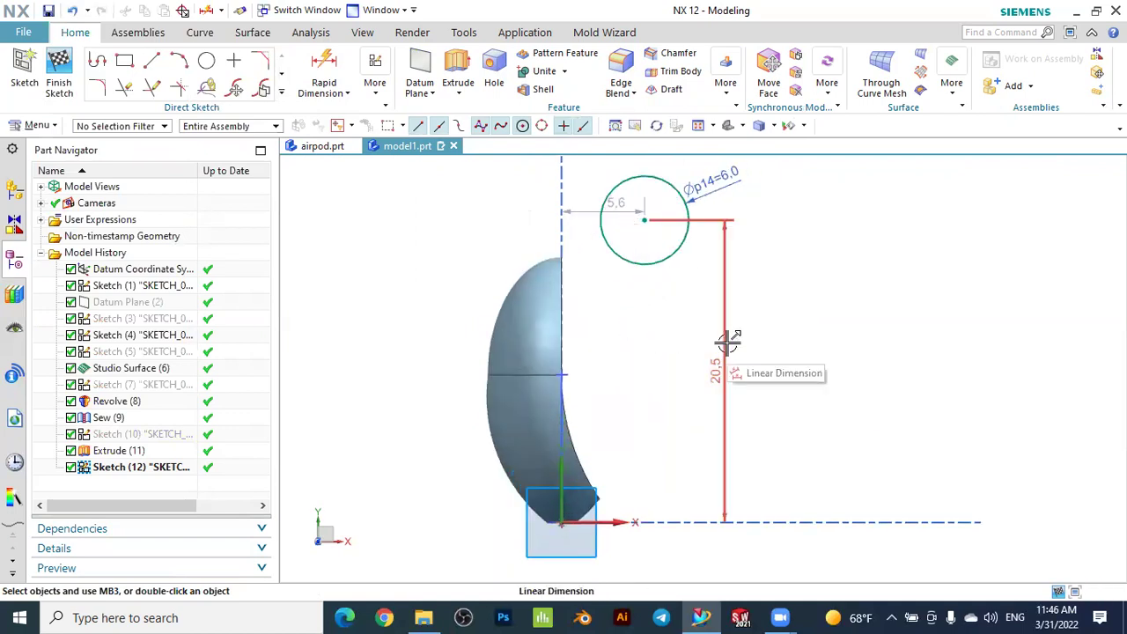
left_click(726, 342)
double_click(721, 343)
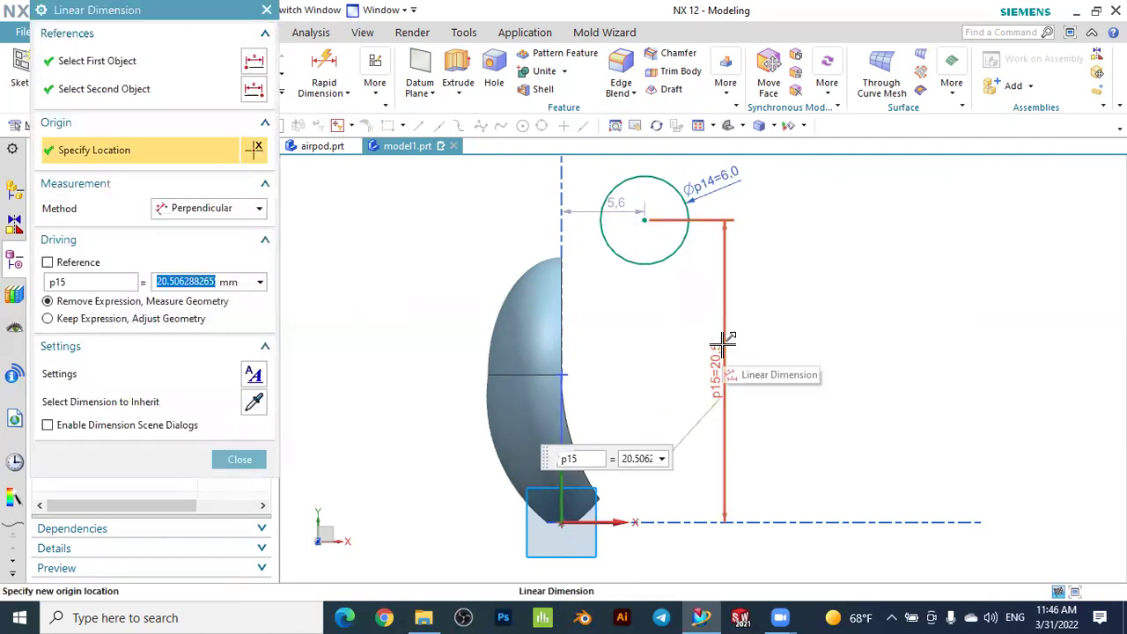
type("12")
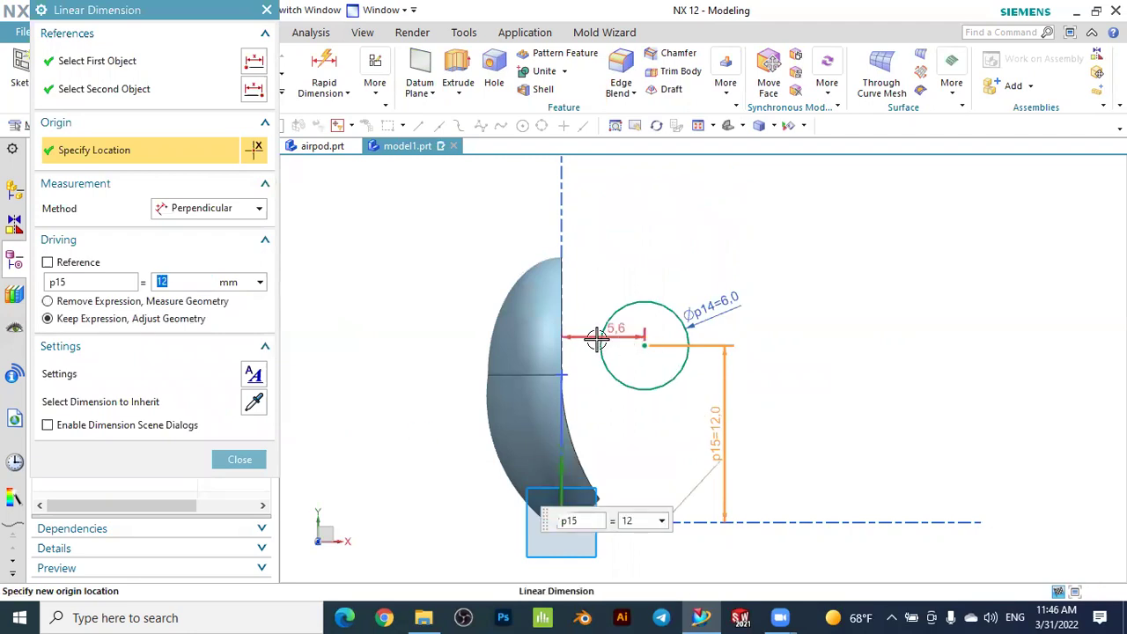
middle_click(595, 338)
Set the circle centre's horizontal distance from the Y axis to 11 mm and finish the sketch
double_click(595, 338)
type("1")
key("Return")
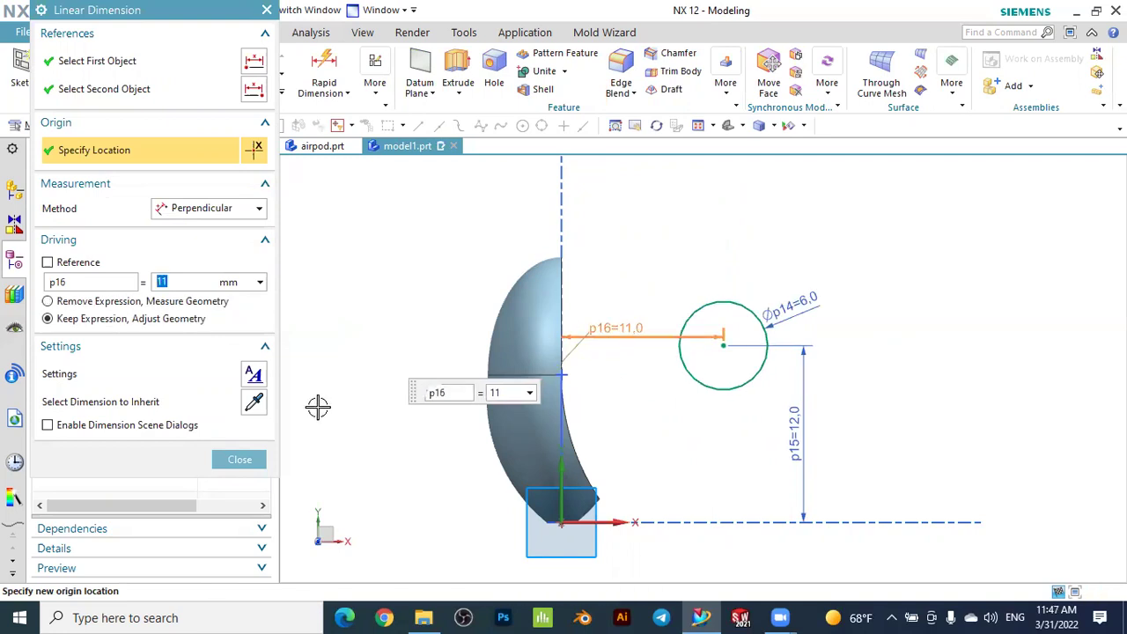
left_click(238, 459)
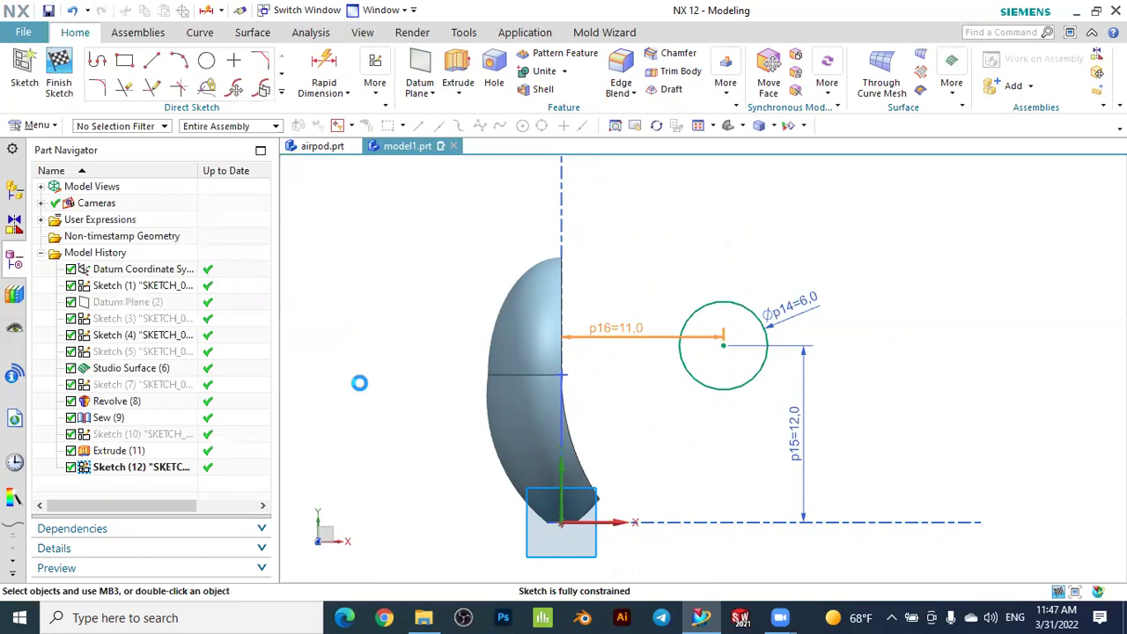
left_click(72, 65)
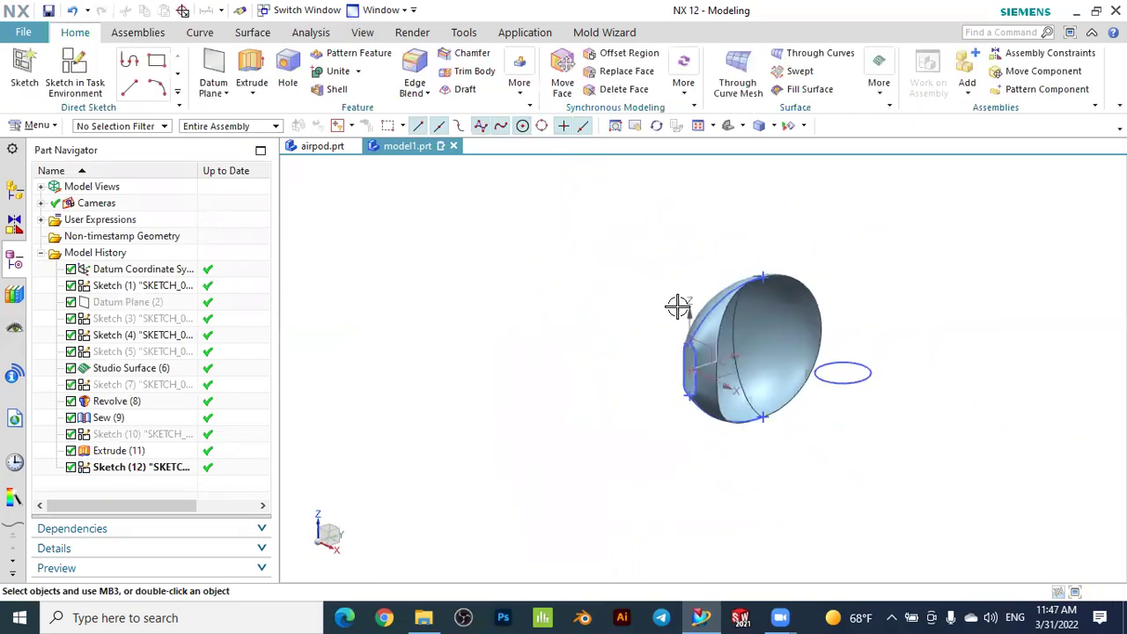
Set up an Extrude of the circle in the reversed, downward direction with start distance 5 mm and end distance 32 mm
scroll(977, 343, "up", 2)
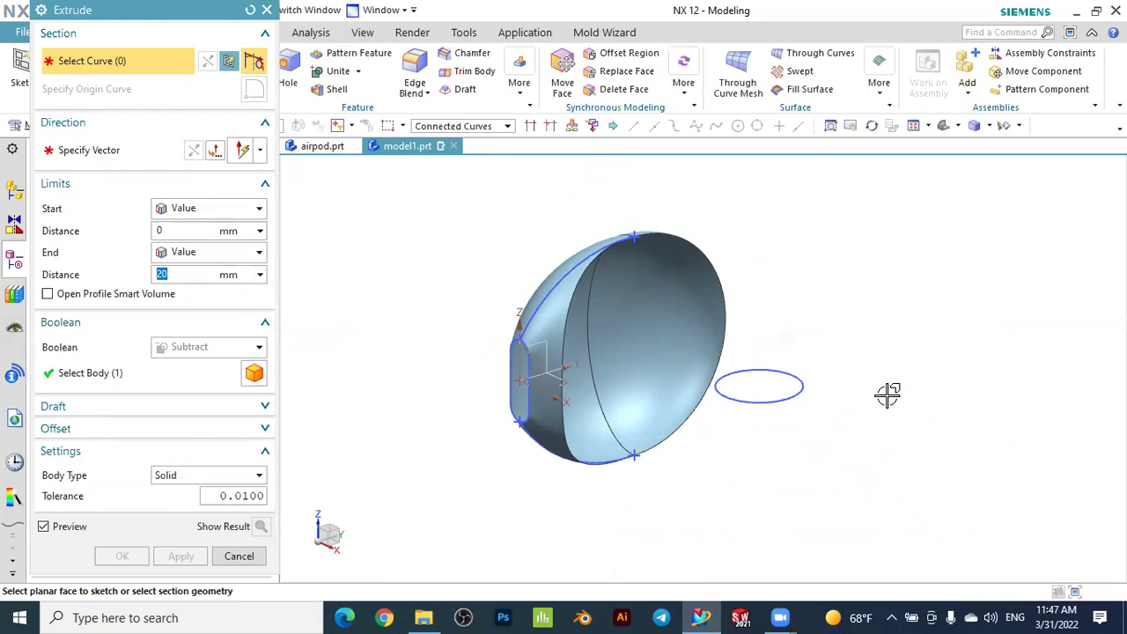
left_click(802, 392)
scroll(815, 396, "down", 3)
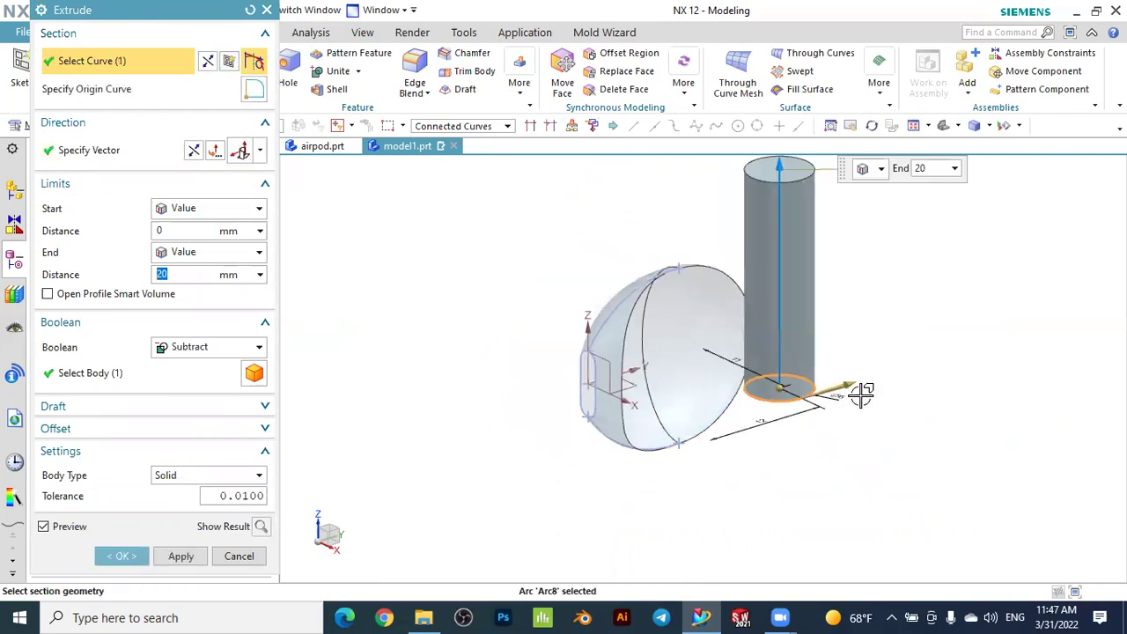
left_click(194, 151)
left_click(173, 229)
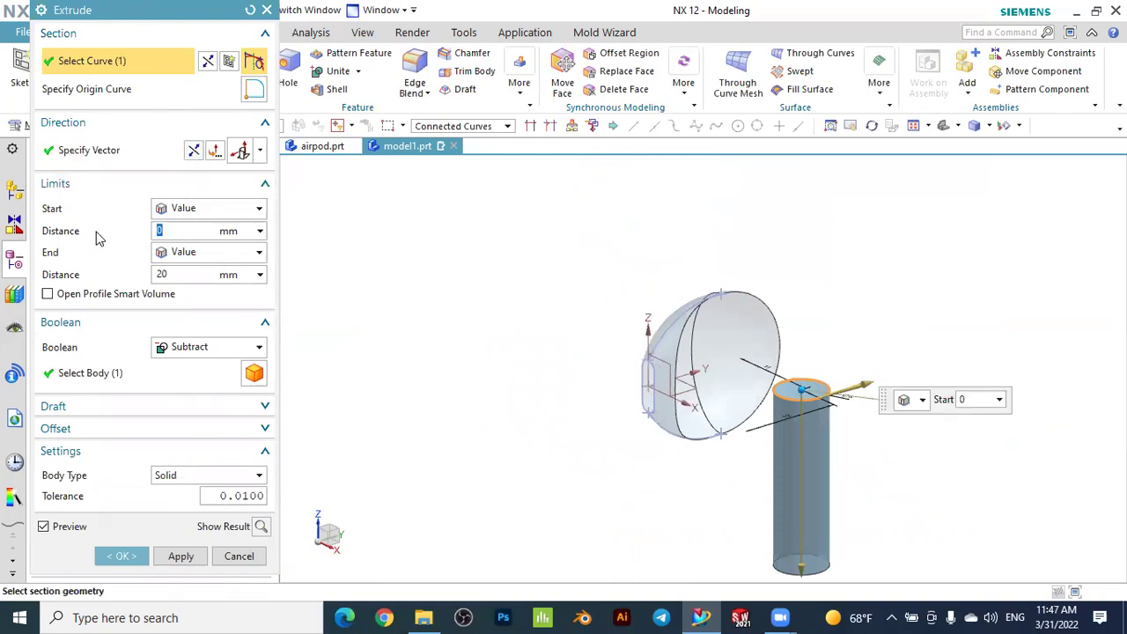
type("5")
key("Return")
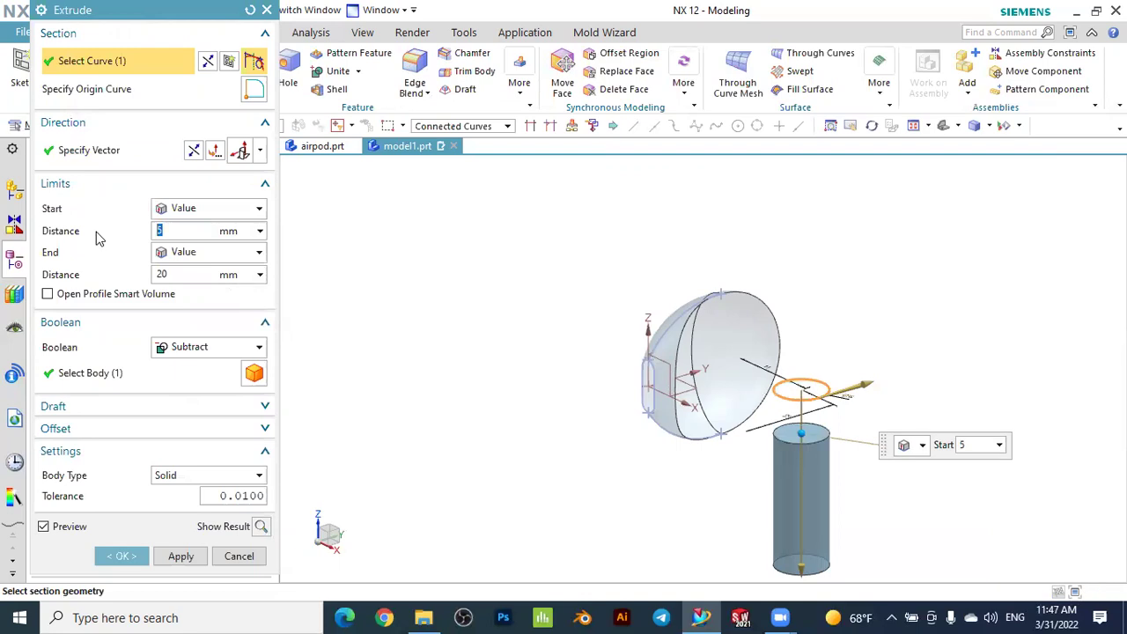
left_click(165, 274)
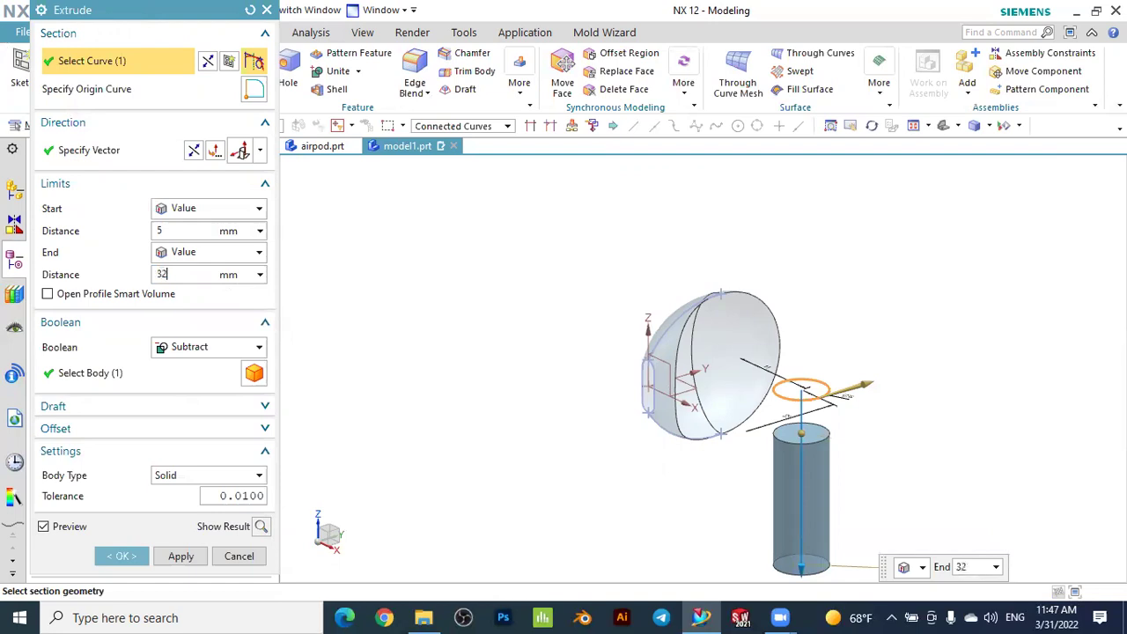
key("Return")
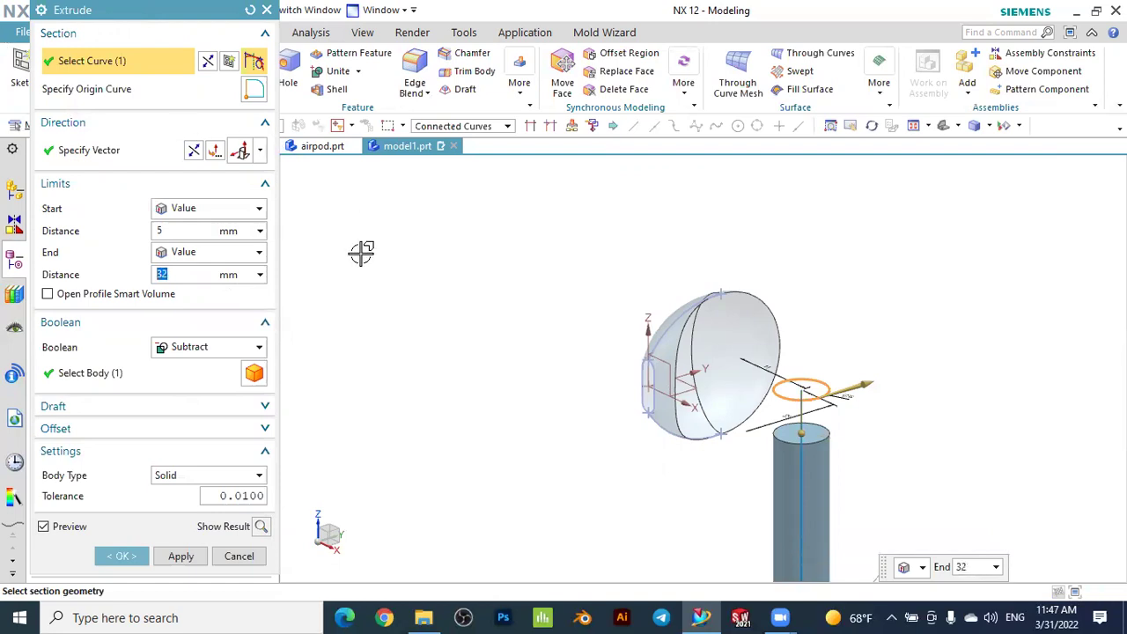
Set the extrusion's Boolean to None and its body type to Sheet, and create the stem
left_click(203, 351)
left_click(185, 364)
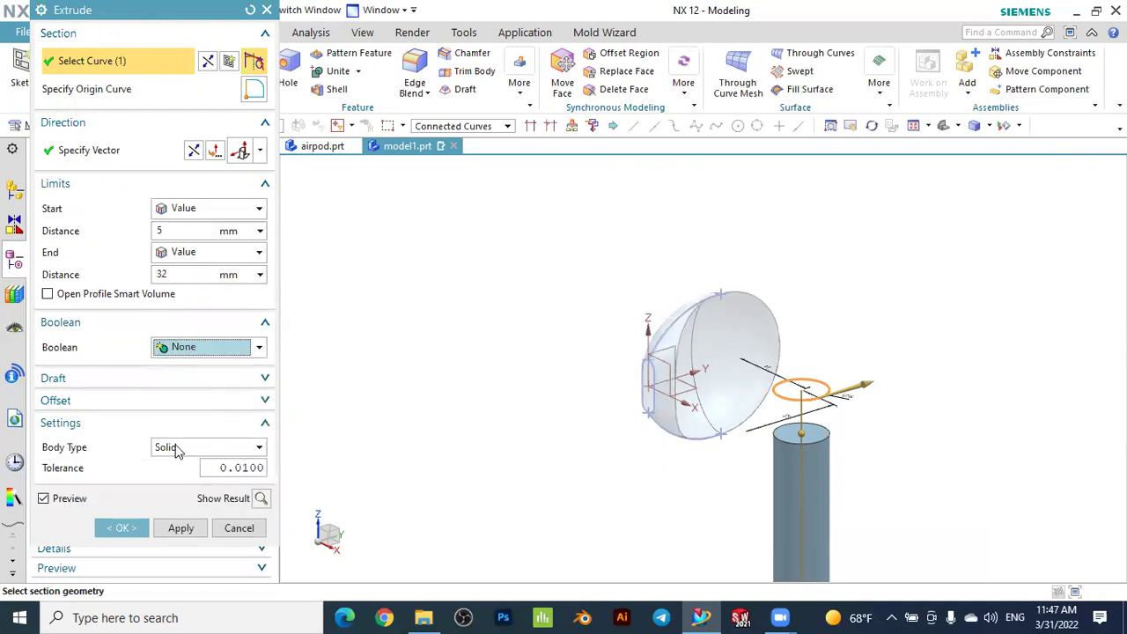
left_click(176, 449)
left_click(167, 478)
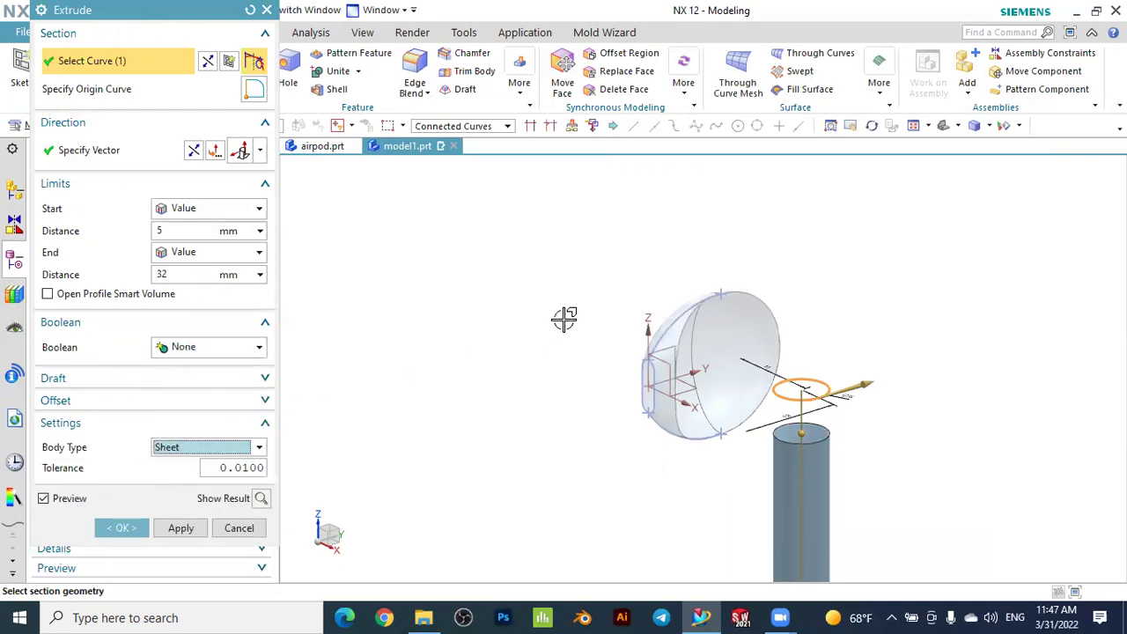
key("ctrl+f")
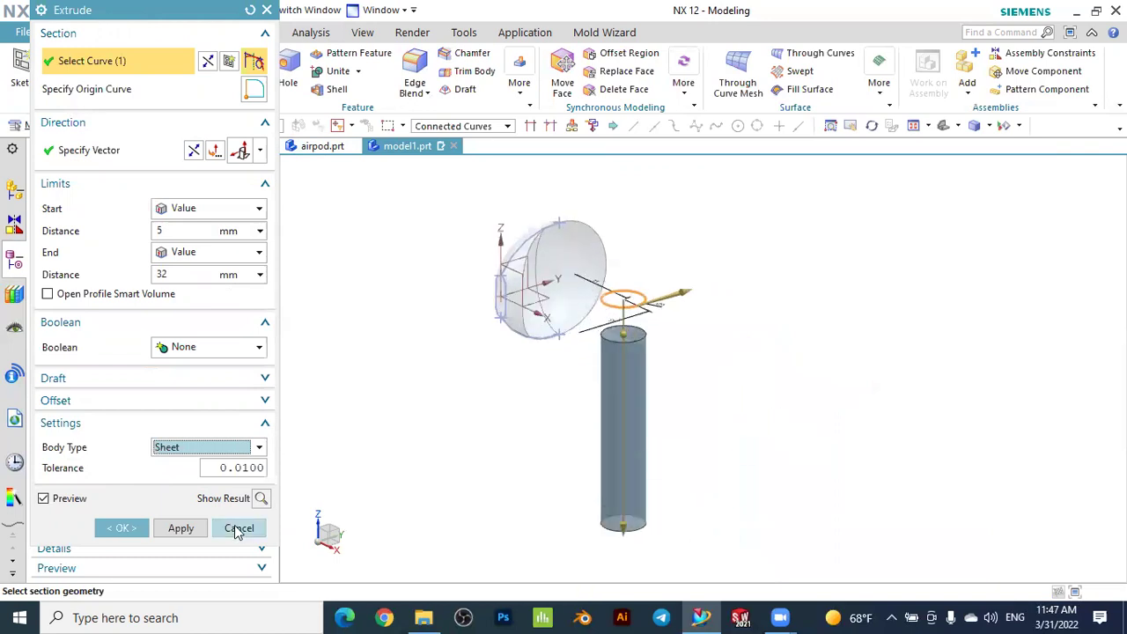
left_click(130, 530)
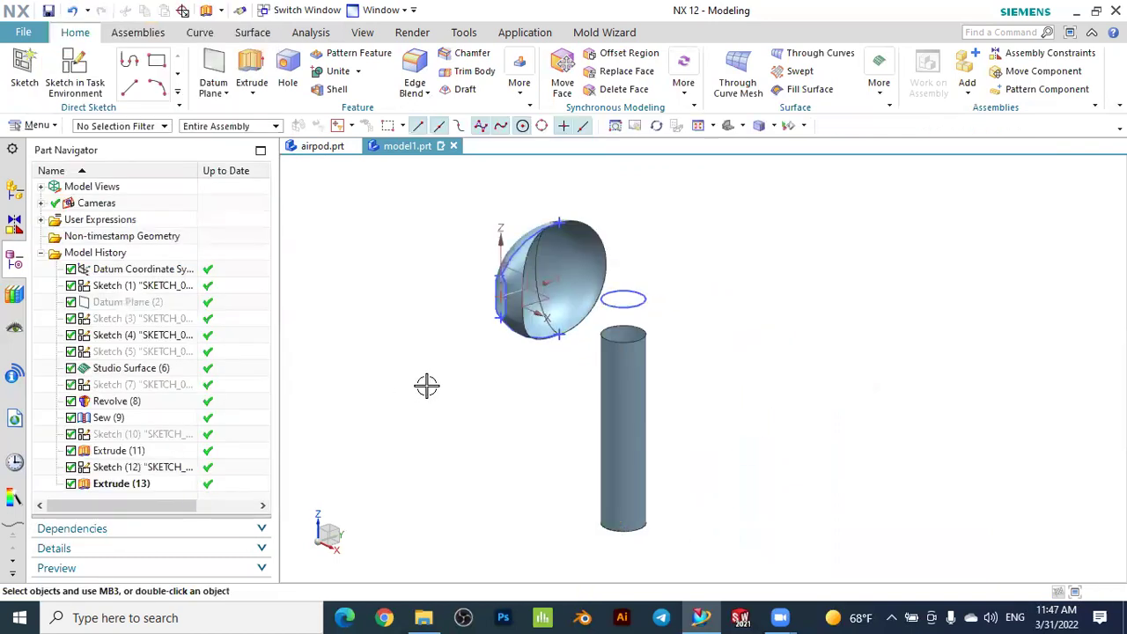
Start a Studio Surface and select both edges of the head's open rim as the first section
mouse_move(819, 364)
middle_mouse_down()
mouse_move(745, 359)
mouse_move(813, 352)
middle_mouse_up()
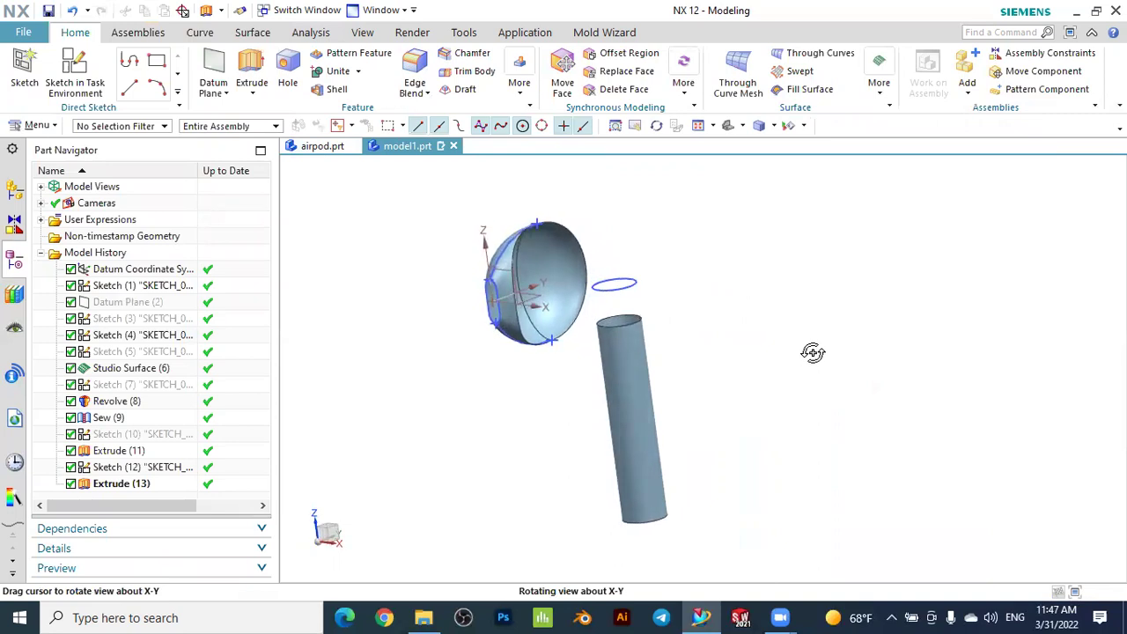
middle_click_drag(812, 352, 812, 354)
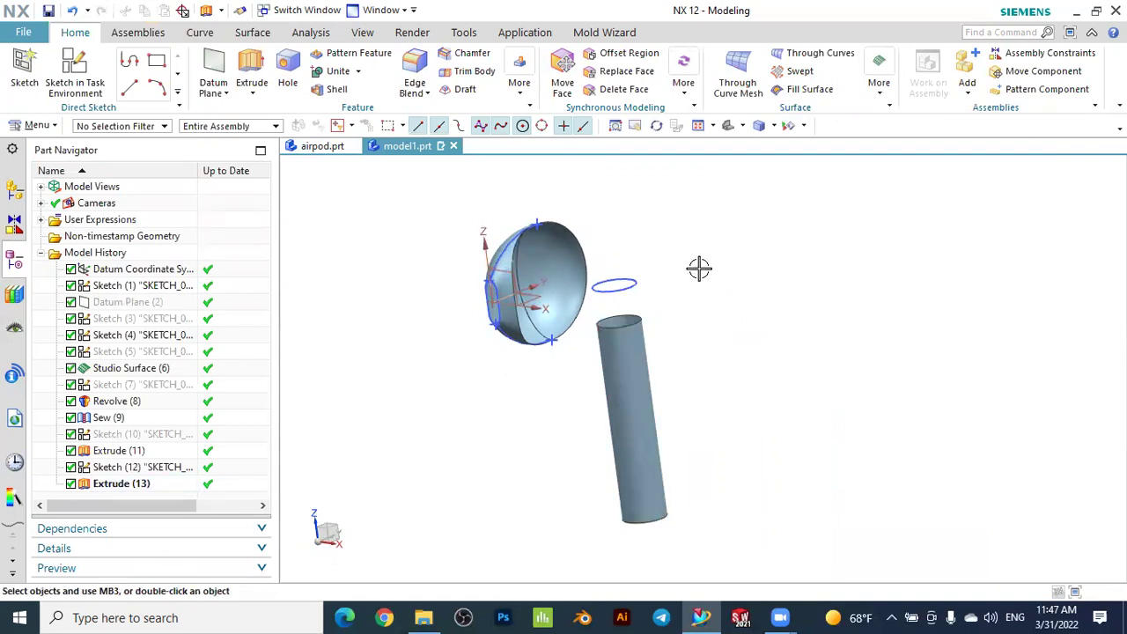
mouse_move(738, 281)
middle_mouse_down()
mouse_move(730, 297)
mouse_move(687, 279)
mouse_move(732, 294)
middle_mouse_up()
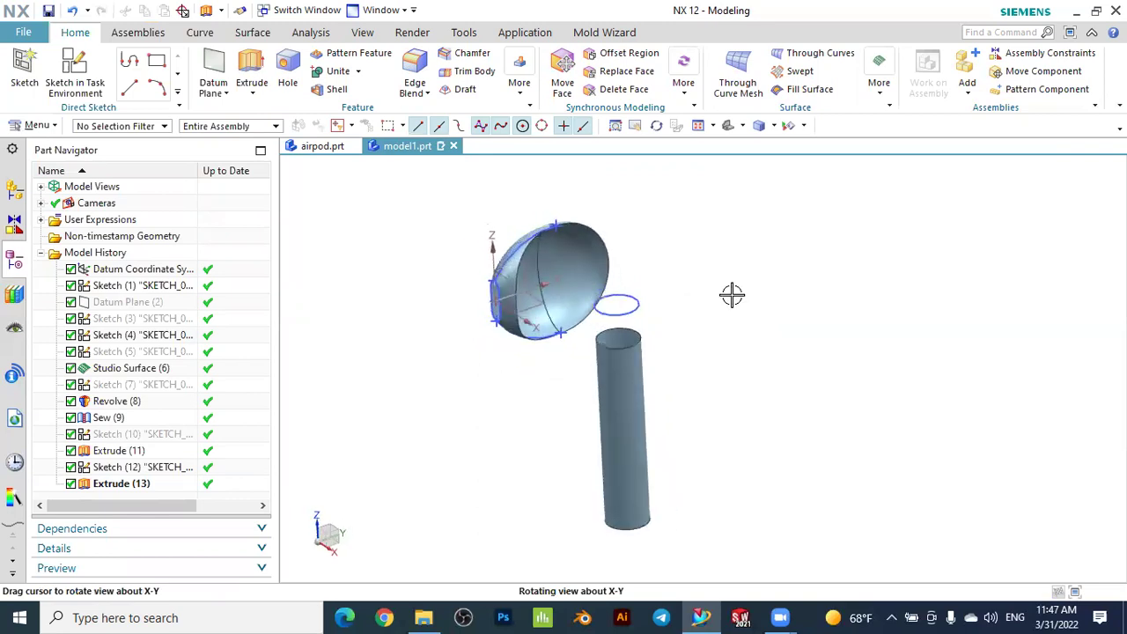
left_click(255, 35)
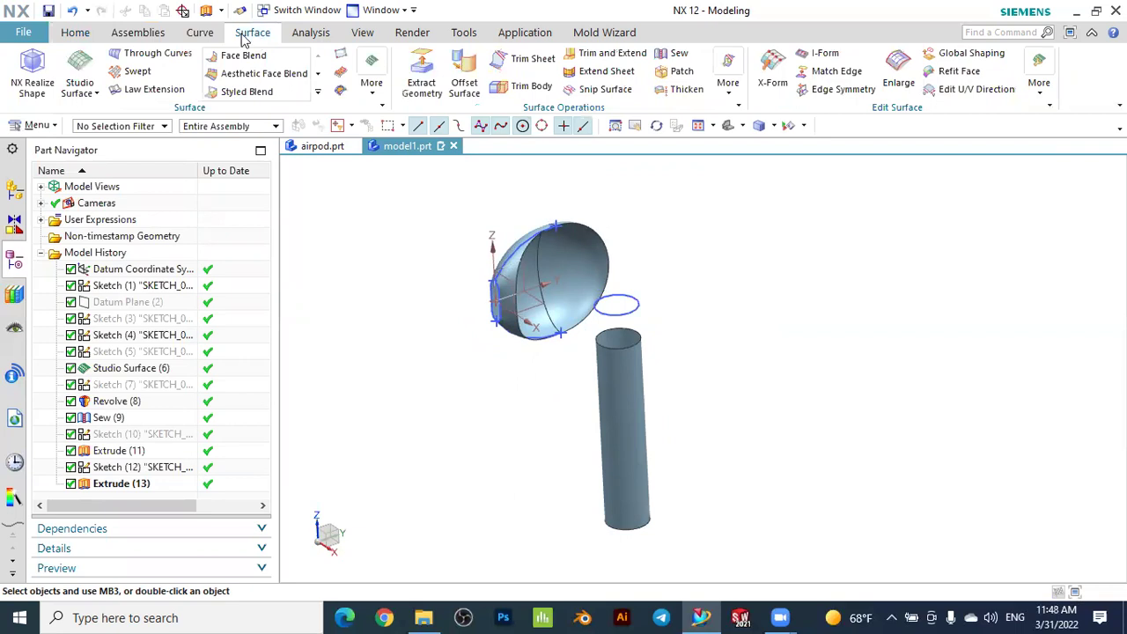
left_click(88, 75)
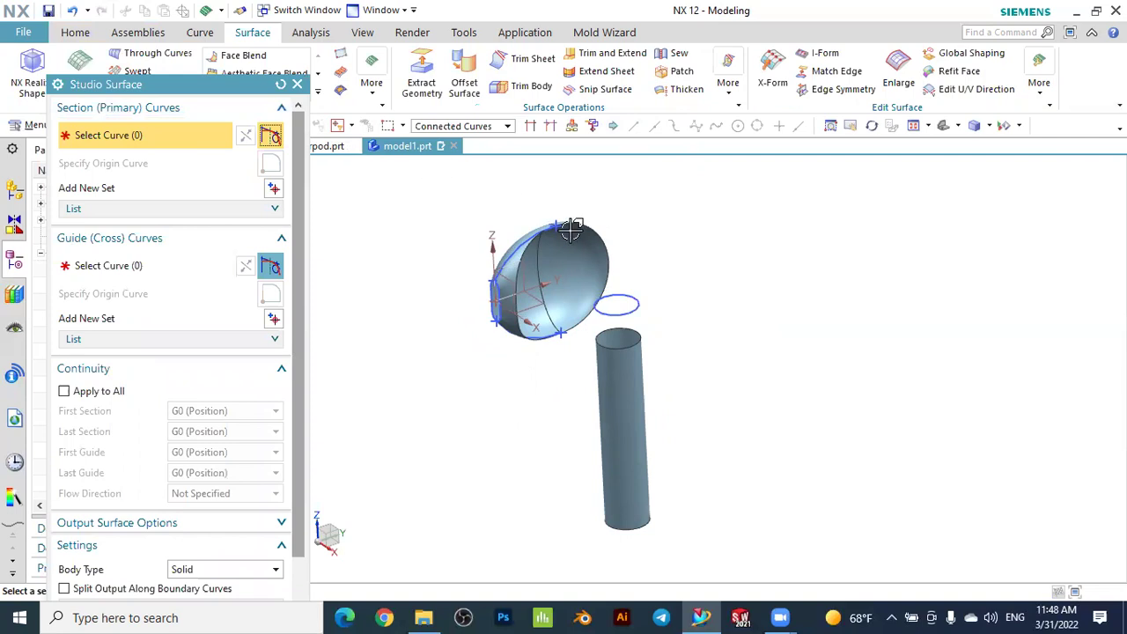
scroll(555, 264, "up", 3)
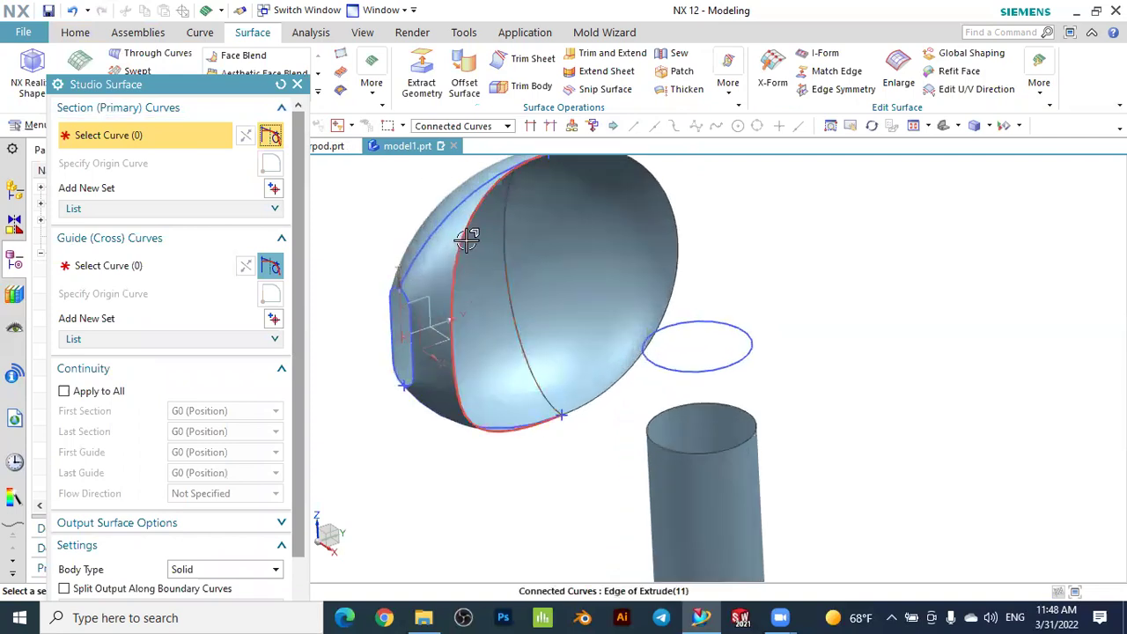
left_click(467, 235)
scroll(468, 237, "down", 2)
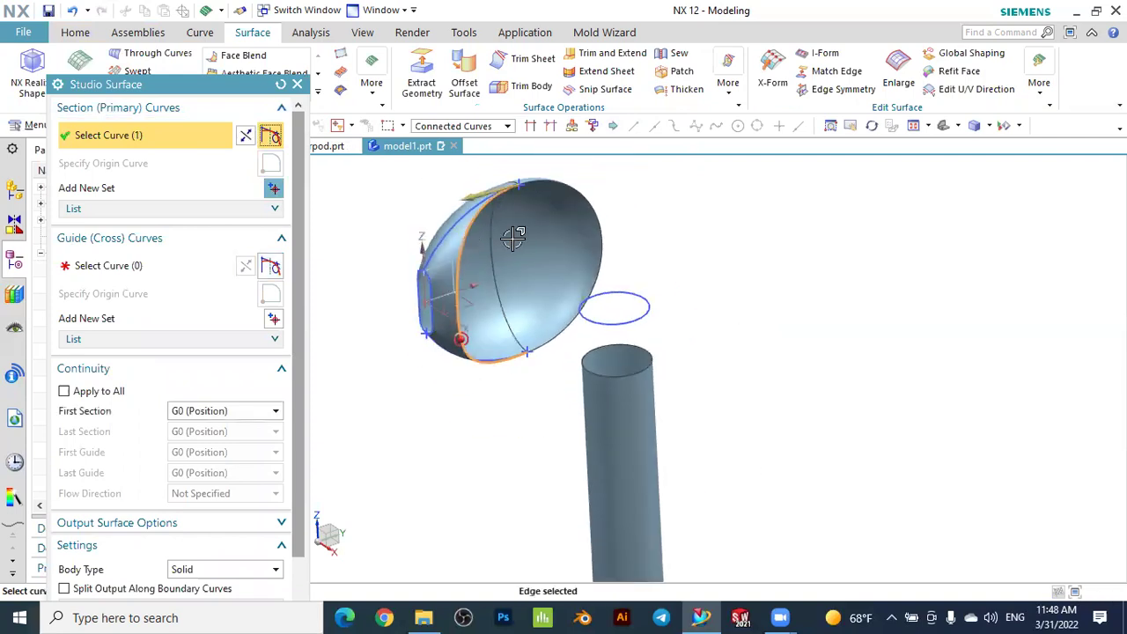
left_click(544, 183)
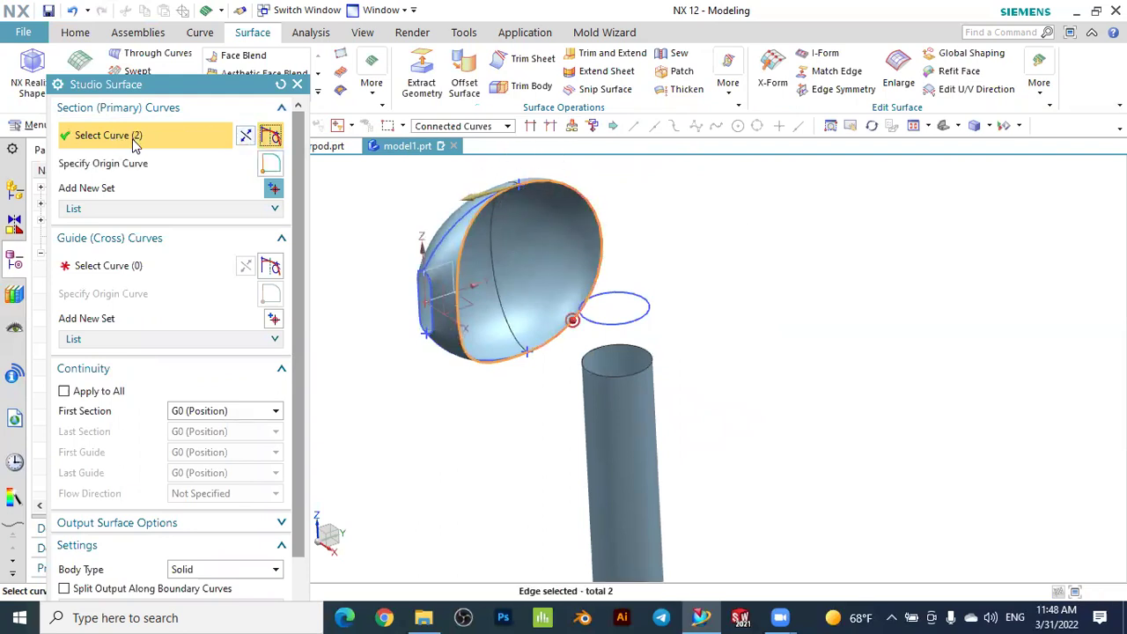
Add the stem's upper circular edge as a second section and reverse its direction to match the rim
left_click(274, 191)
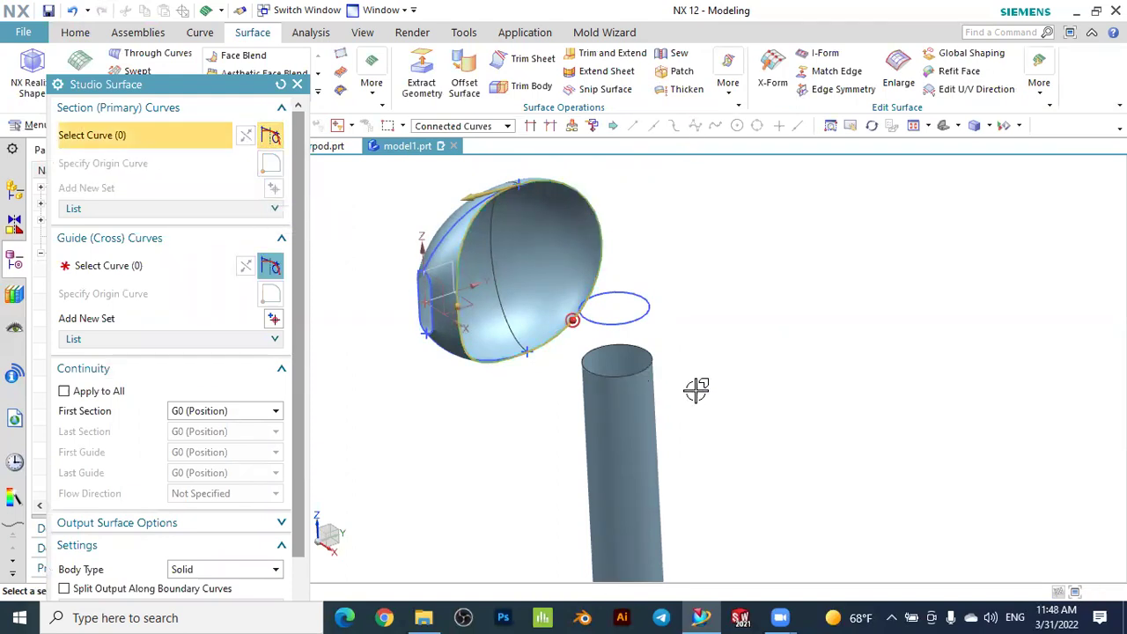
scroll(696, 390, "up", 2)
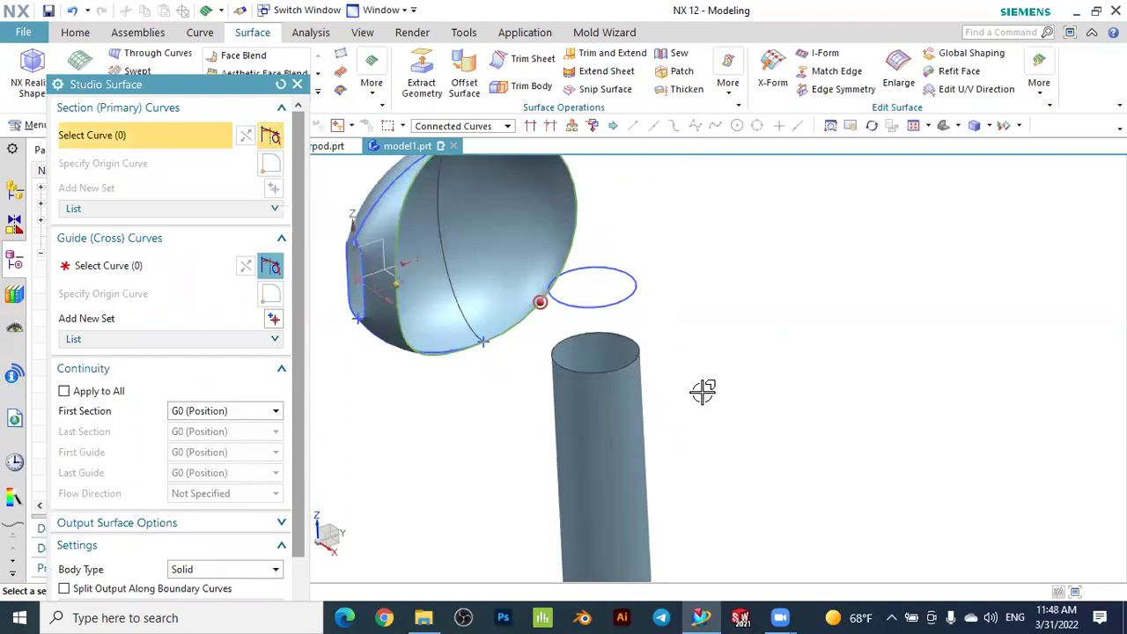
left_click(631, 368)
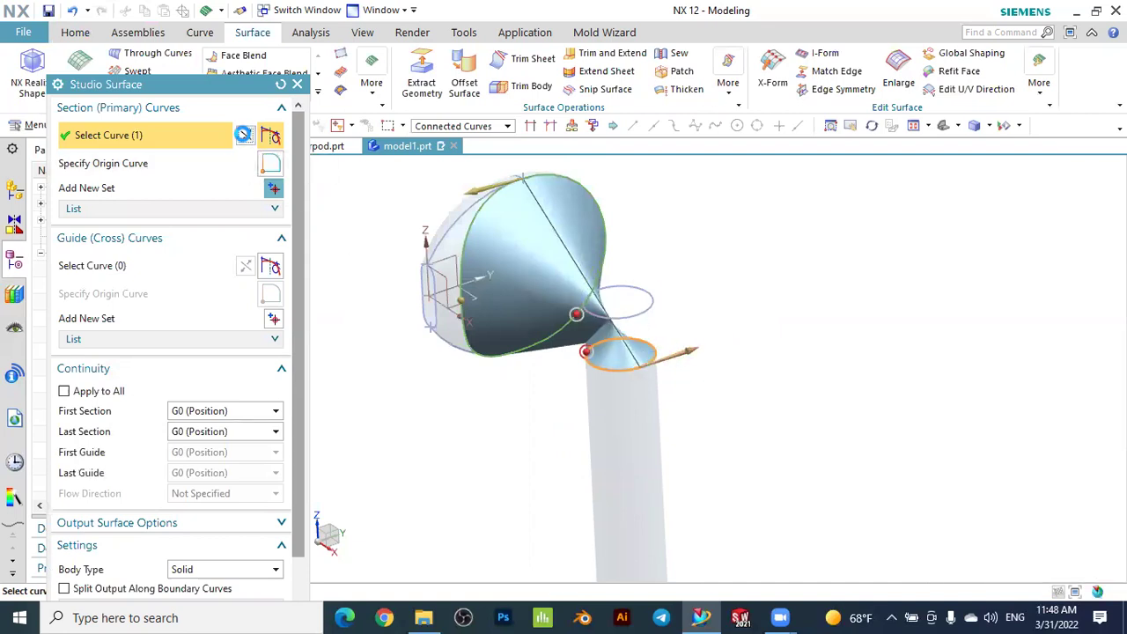
left_click(246, 135)
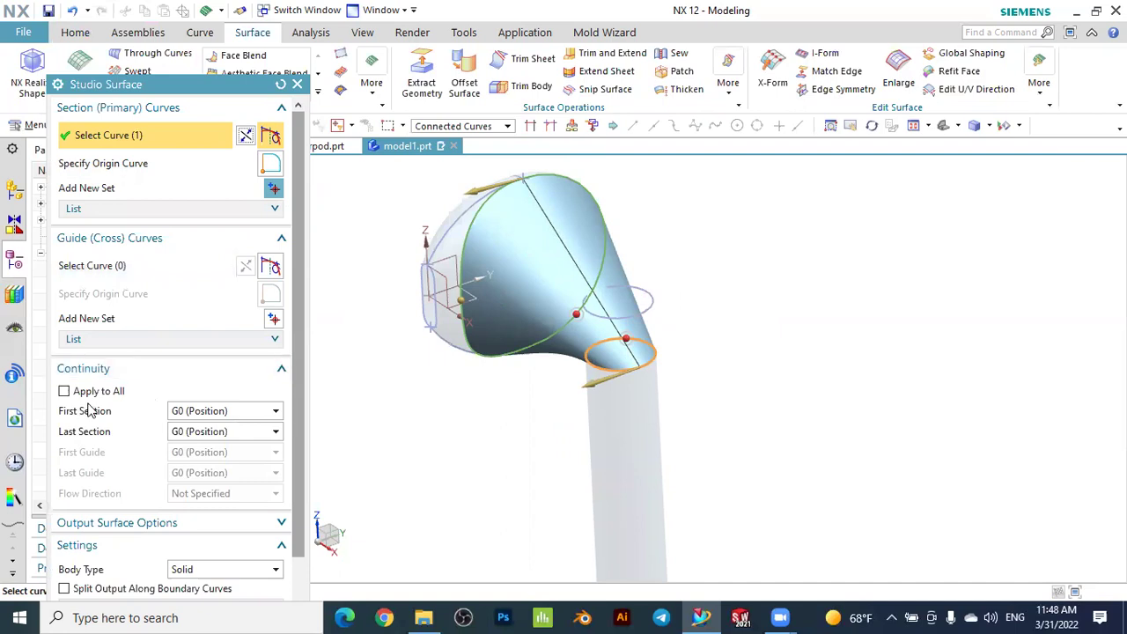
Set the first and last section continuity to G1 (Tangent), using the stem's cylindrical face for the last section
left_click(199, 411)
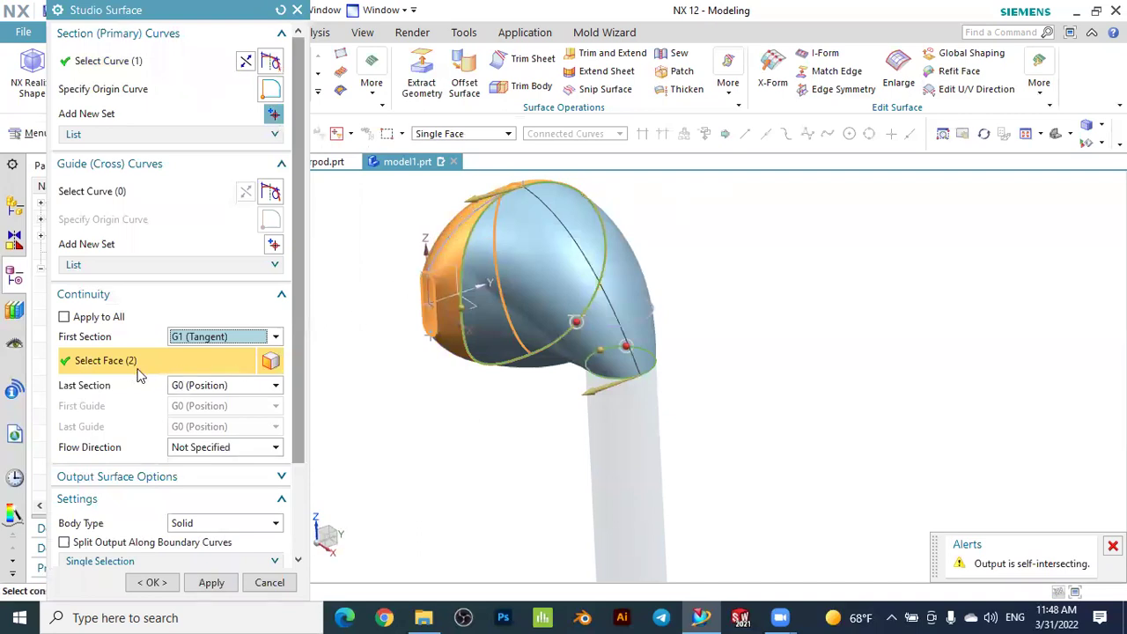
mouse_move(692, 308)
middle_mouse_down()
mouse_move(681, 340)
mouse_move(701, 337)
mouse_move(707, 304)
middle_mouse_up()
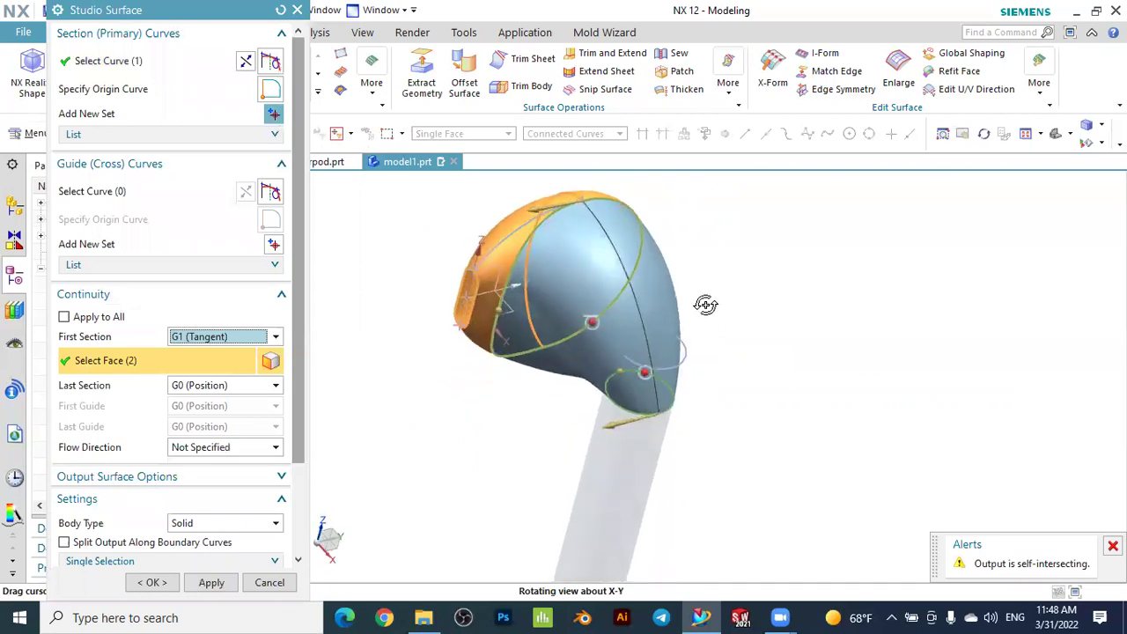
left_click(232, 388)
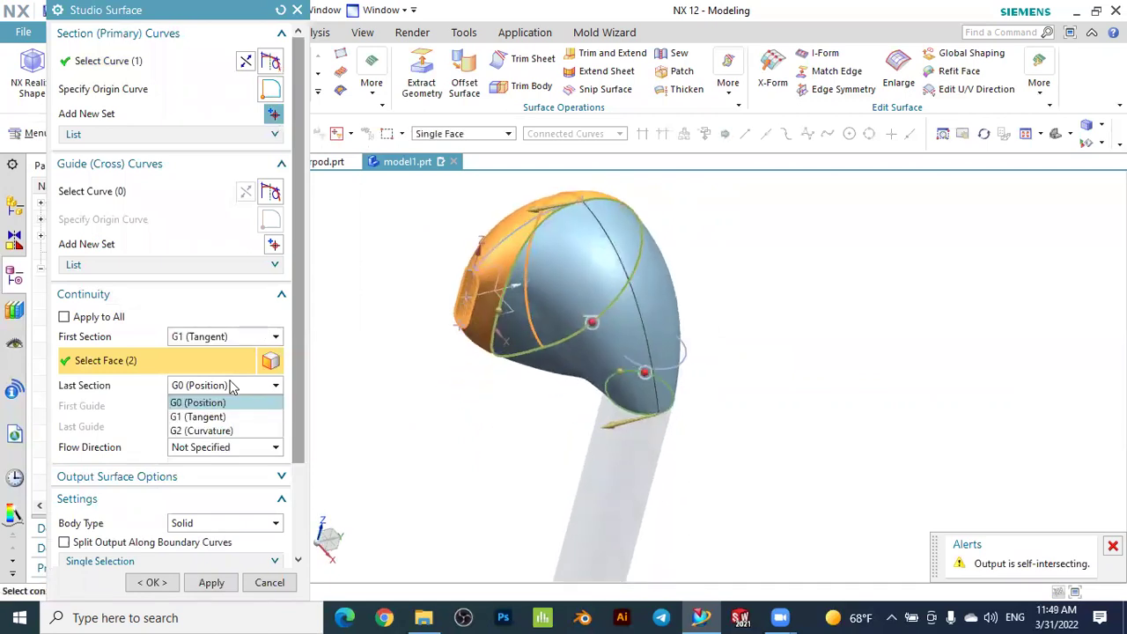
left_click(232, 387)
left_click(231, 388)
left_click(204, 416)
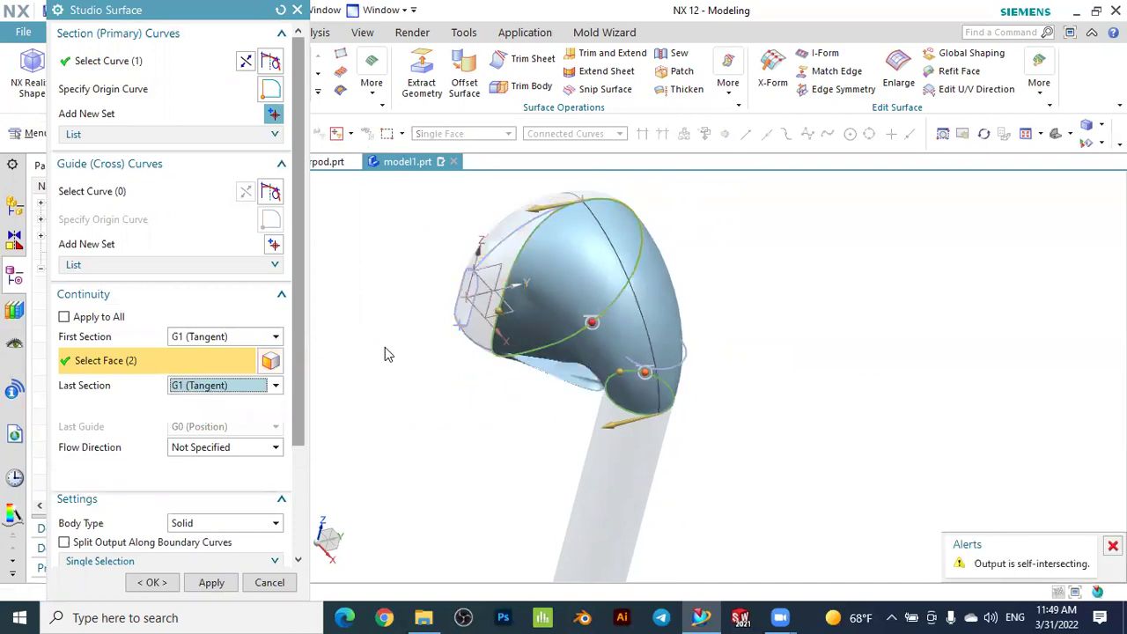
left_click(603, 448)
scroll(614, 452, "up", 2)
middle_click_drag(613, 453, 487, 417)
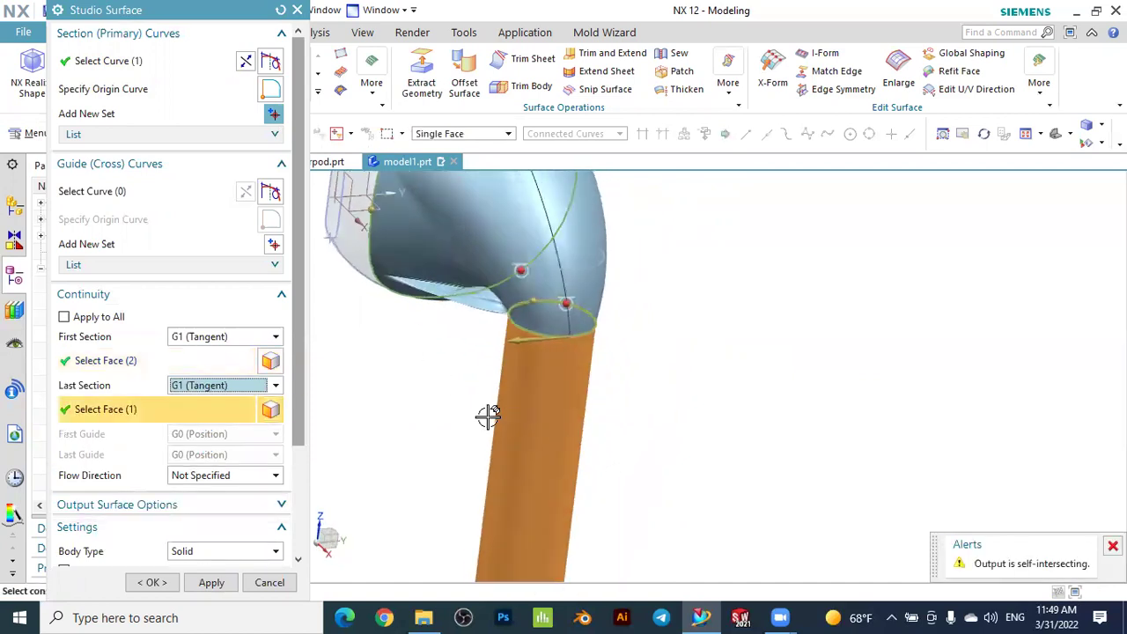
Set the flow direction to Perpendicular and the body type to Sheet, and create the surface joining head and stem
left_click(198, 478)
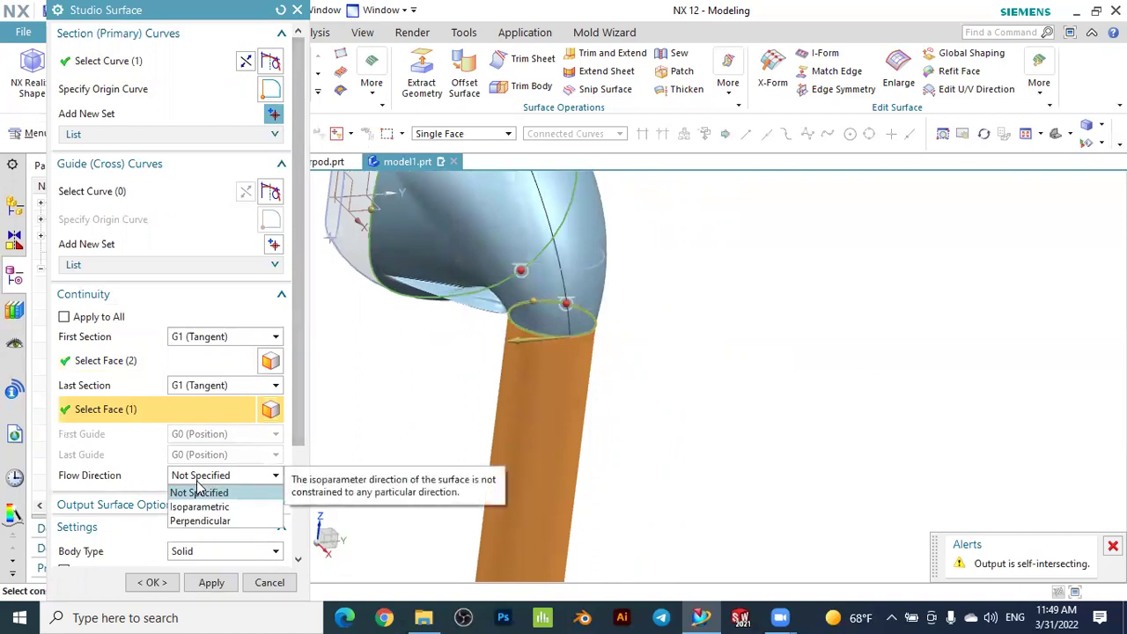
left_click(200, 521)
middle_click_drag(352, 432, 450, 385)
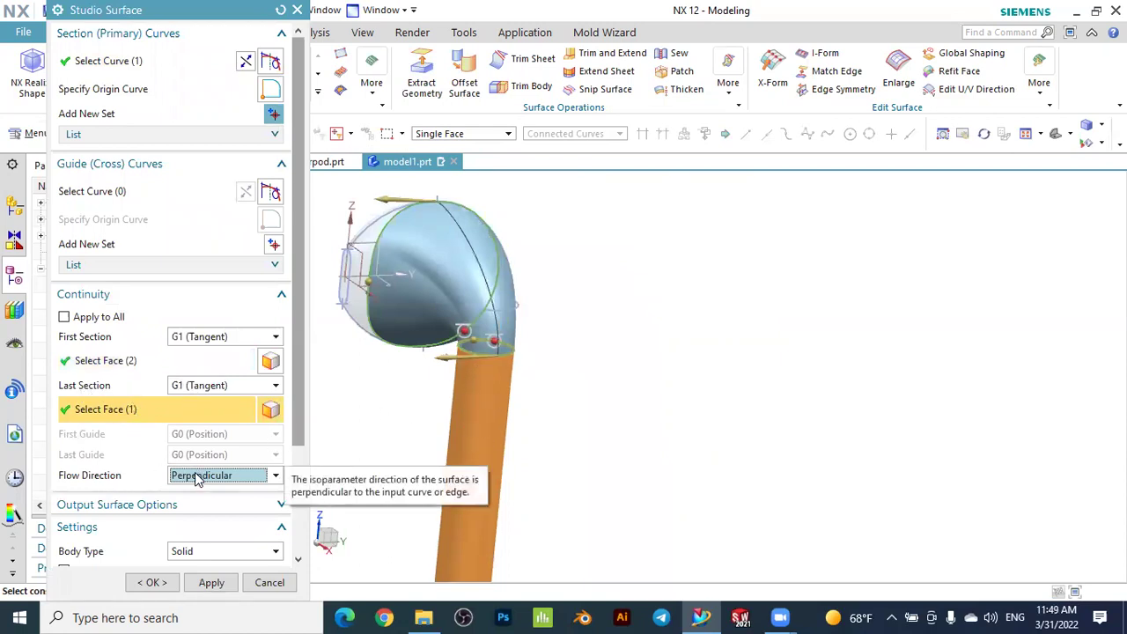
middle_click_drag(707, 320, 677, 360)
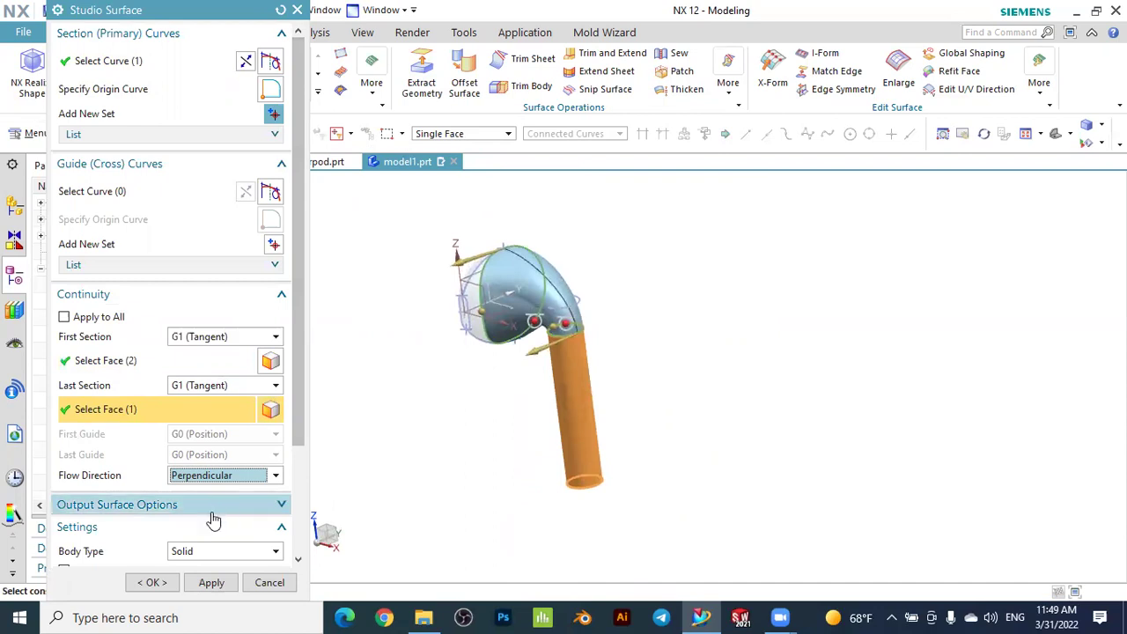
left_click(220, 551)
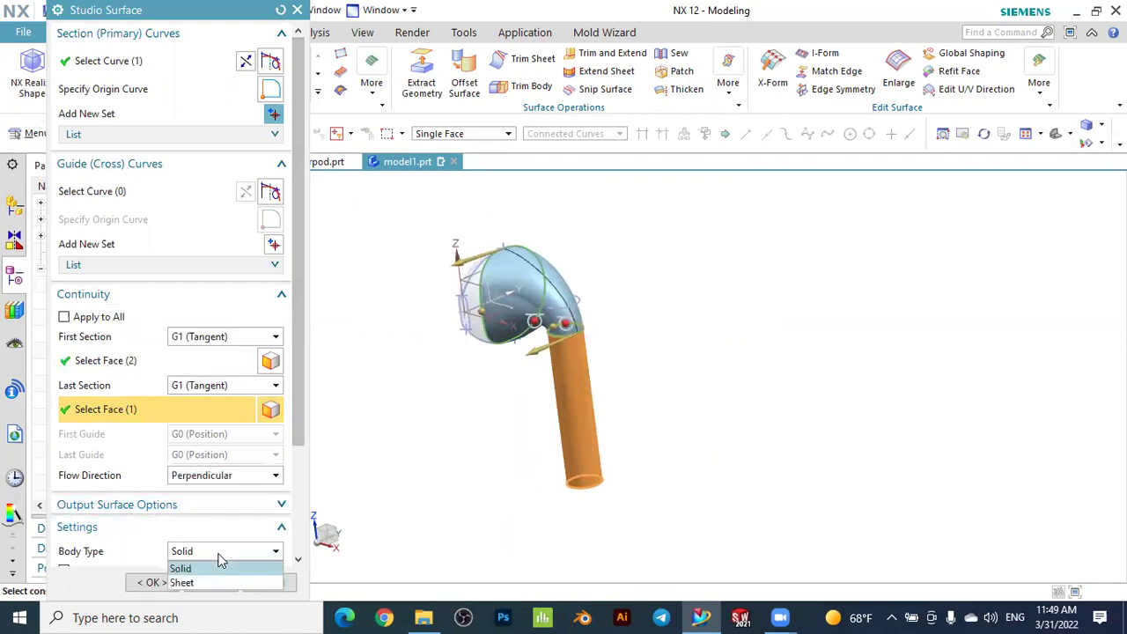
left_click(183, 583)
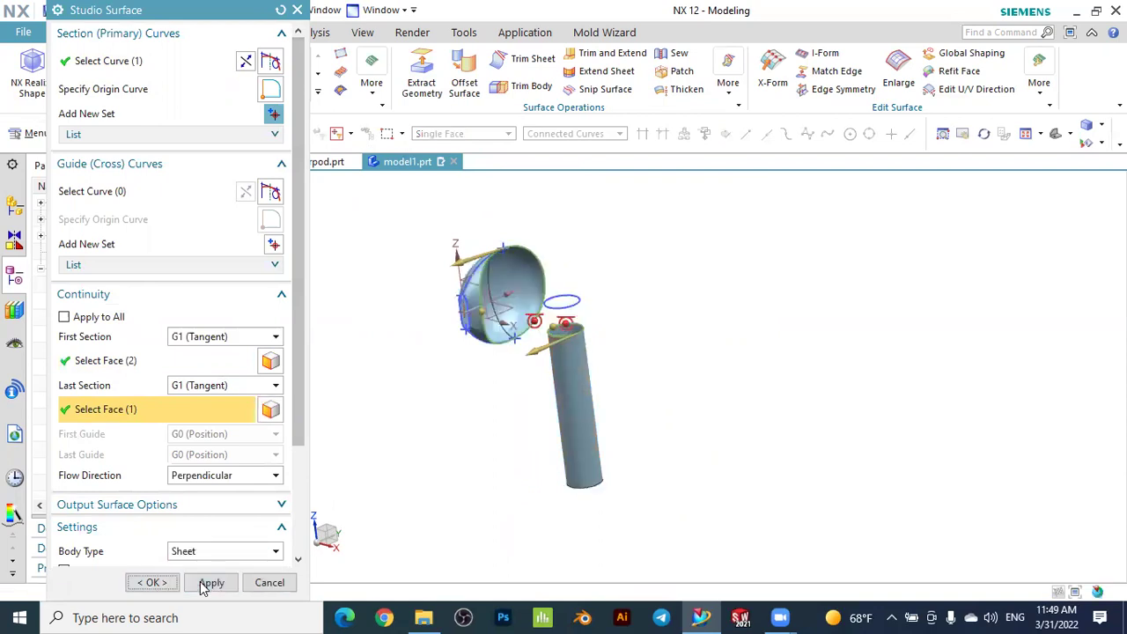
left_click(214, 582)
Hide the stem's circle sketch and the profile sketch on the head
middle_click_drag(649, 356, 574, 496)
scroll(573, 499, "up", 3)
scroll(573, 503, "down", 3)
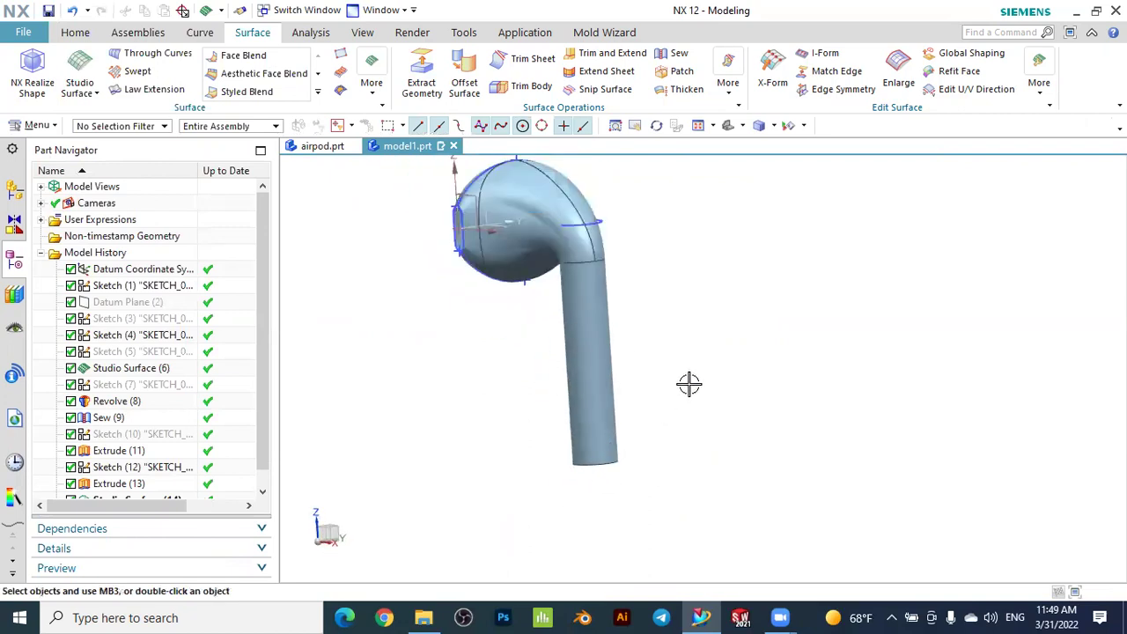
middle_click_drag(712, 375, 724, 398)
scroll(656, 277, "up", 2)
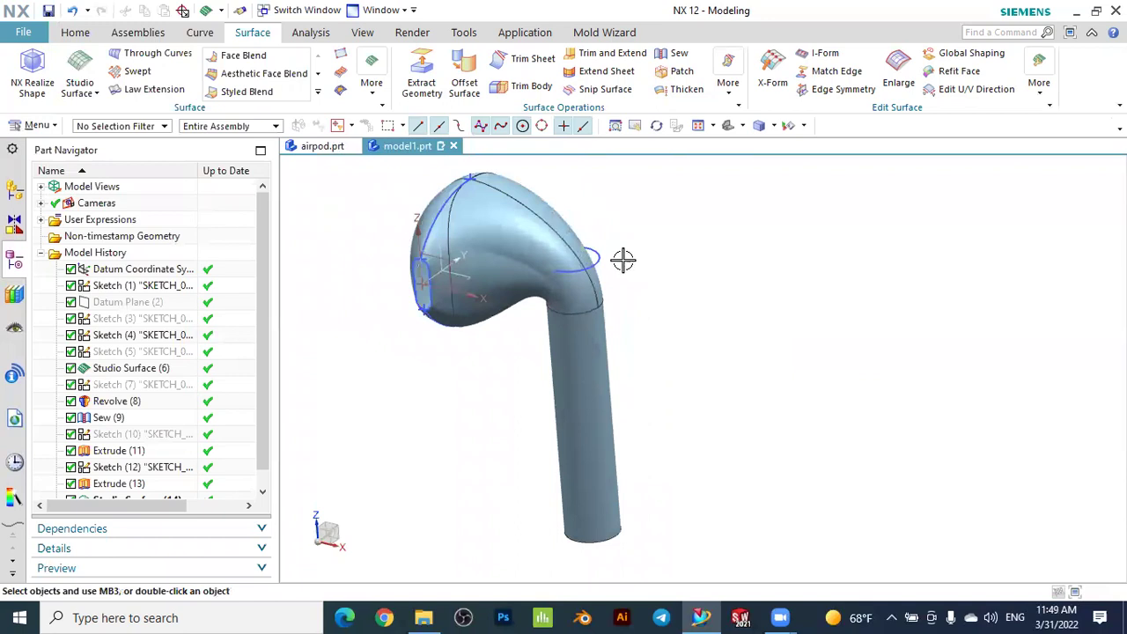
left_click(596, 257)
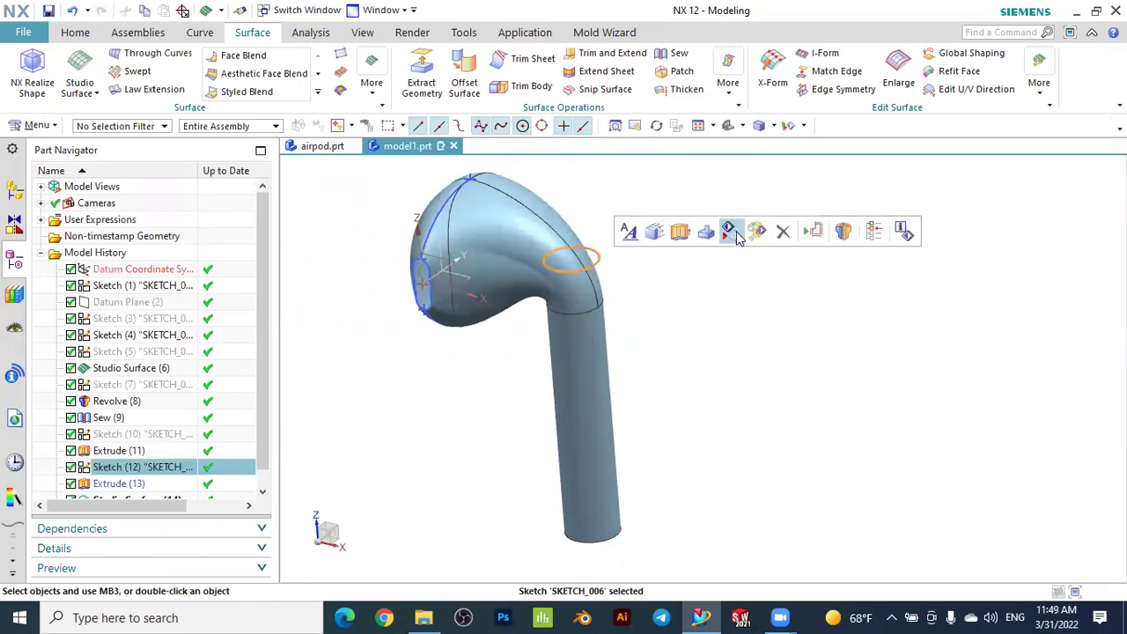
left_click(736, 234)
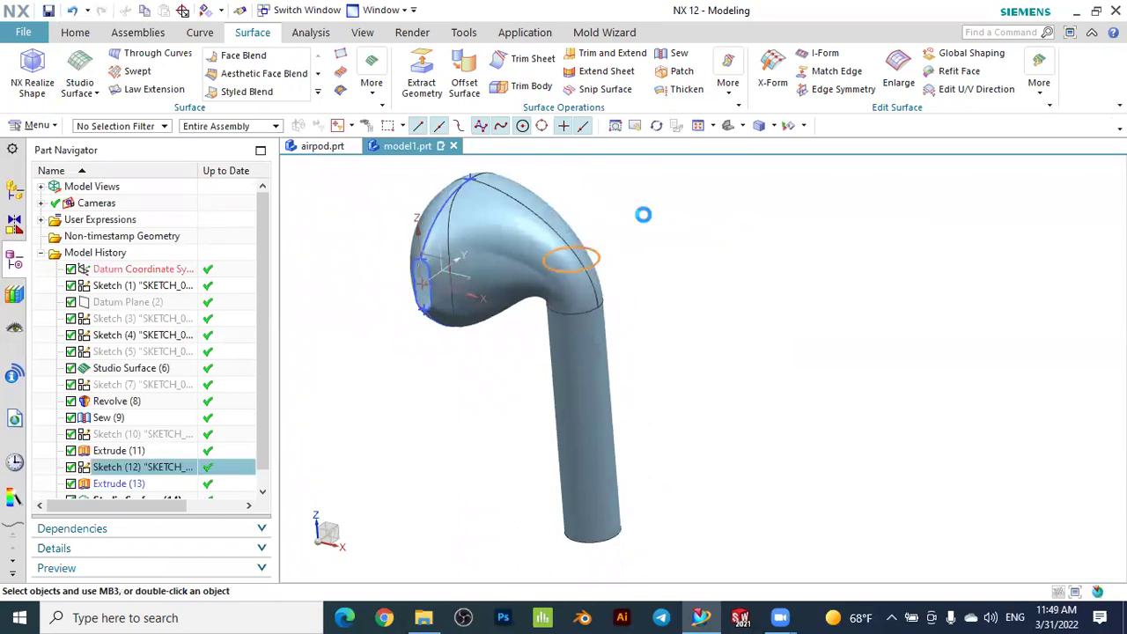
left_click(422, 231)
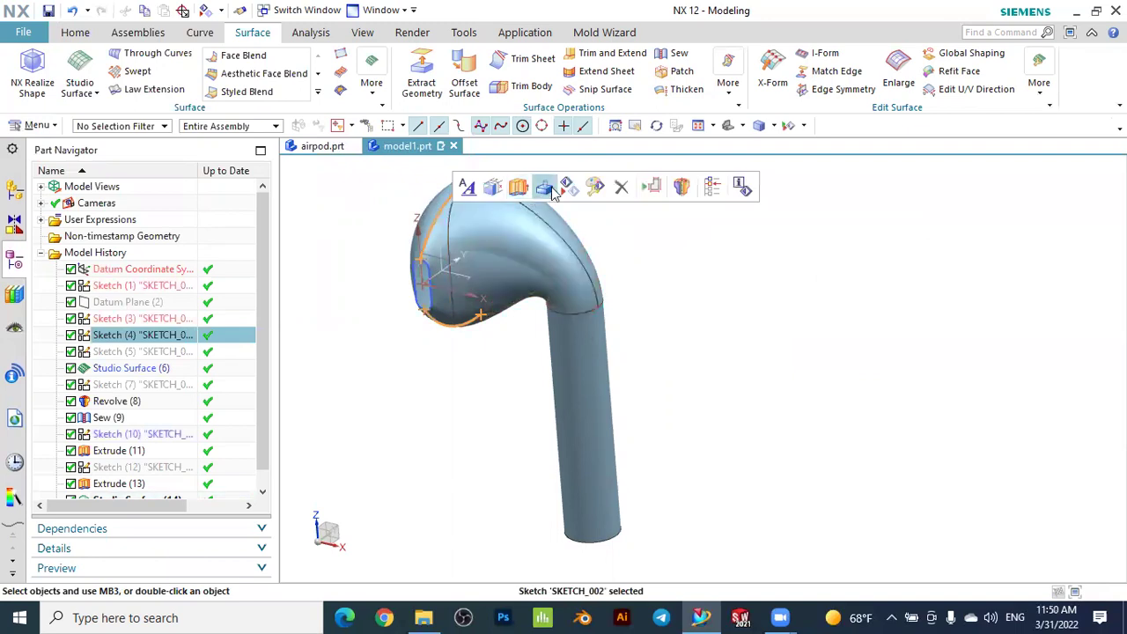
left_click(549, 190)
Create a datum plane at a distance of 11 mm from the YZ plane of the datum coordinate system
mouse_move(661, 241)
middle_mouse_down()
mouse_move(711, 314)
mouse_move(704, 285)
mouse_move(701, 321)
mouse_move(724, 405)
mouse_move(739, 420)
middle_mouse_up()
scroll(677, 395, "up", 2)
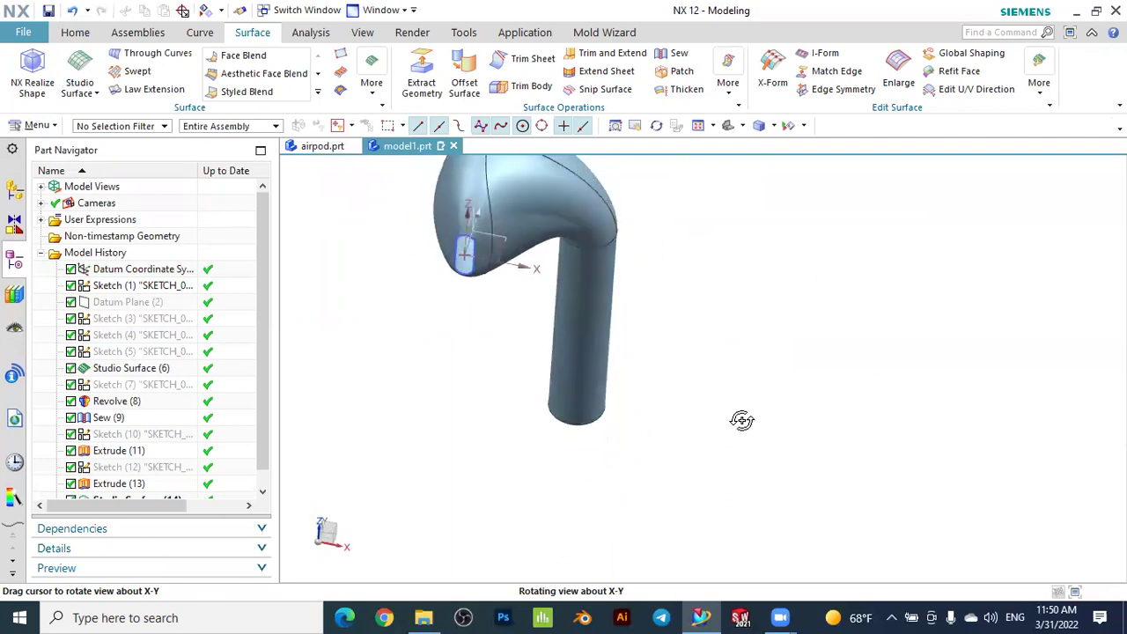
left_click(79, 33)
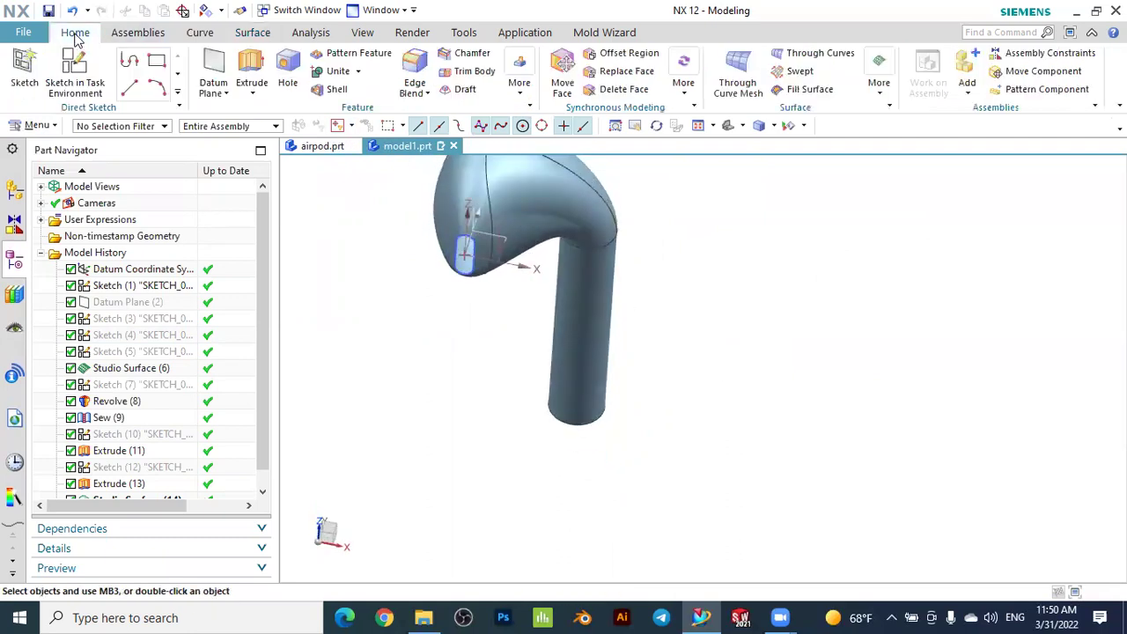
left_click(214, 67)
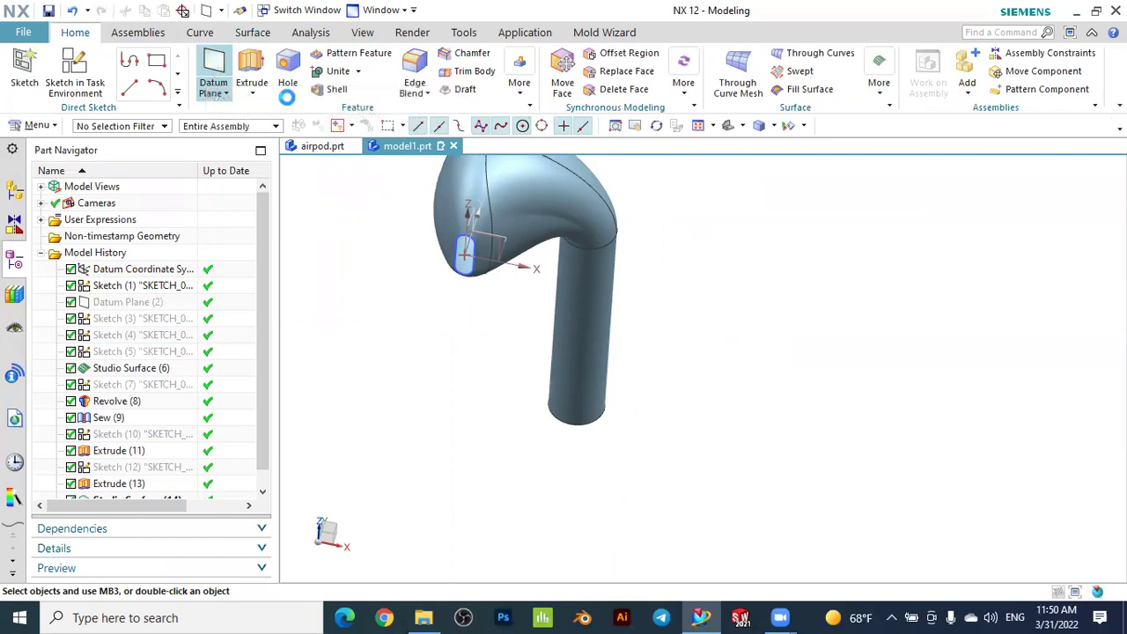
mouse_move(453, 322)
middle_mouse_down()
mouse_move(430, 299)
mouse_move(436, 306)
middle_mouse_up()
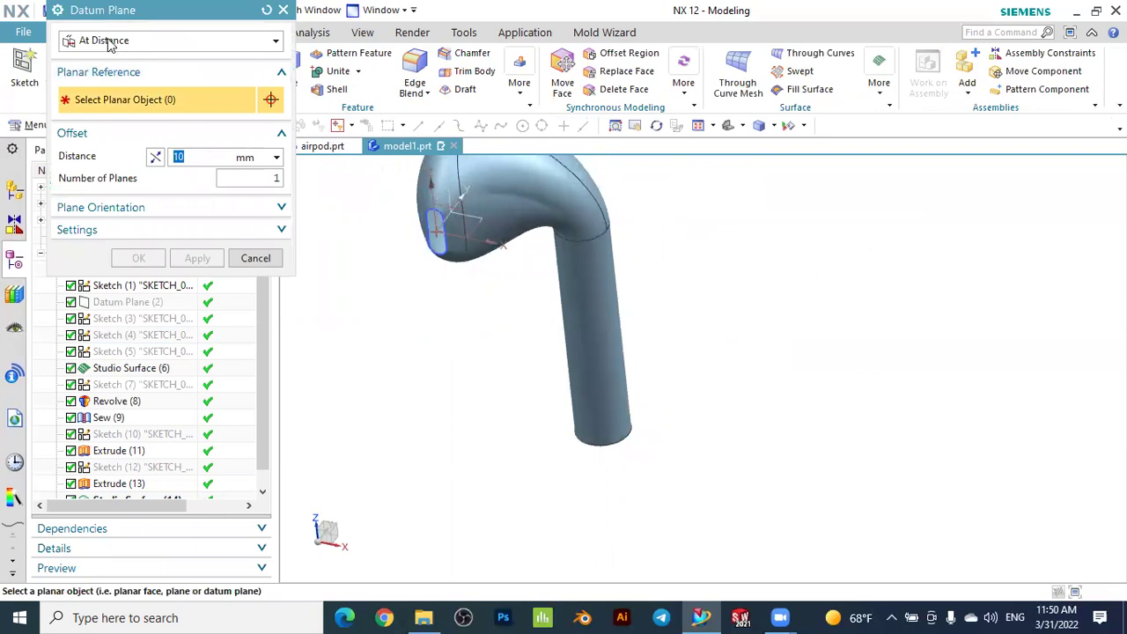
scroll(458, 212, "up", 2)
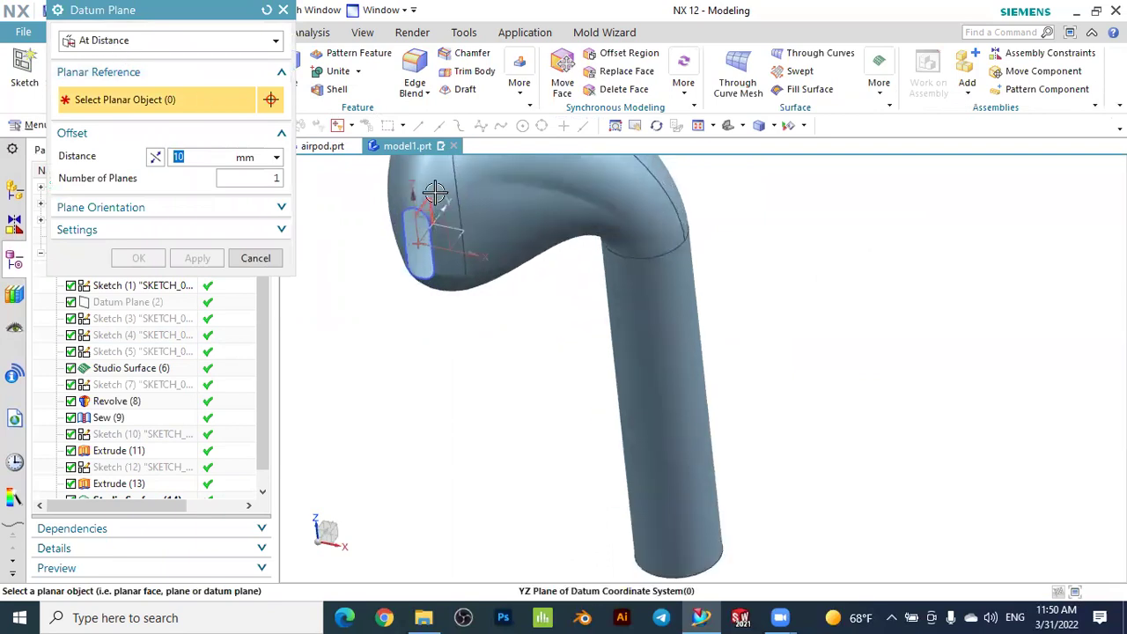
left_click(434, 191)
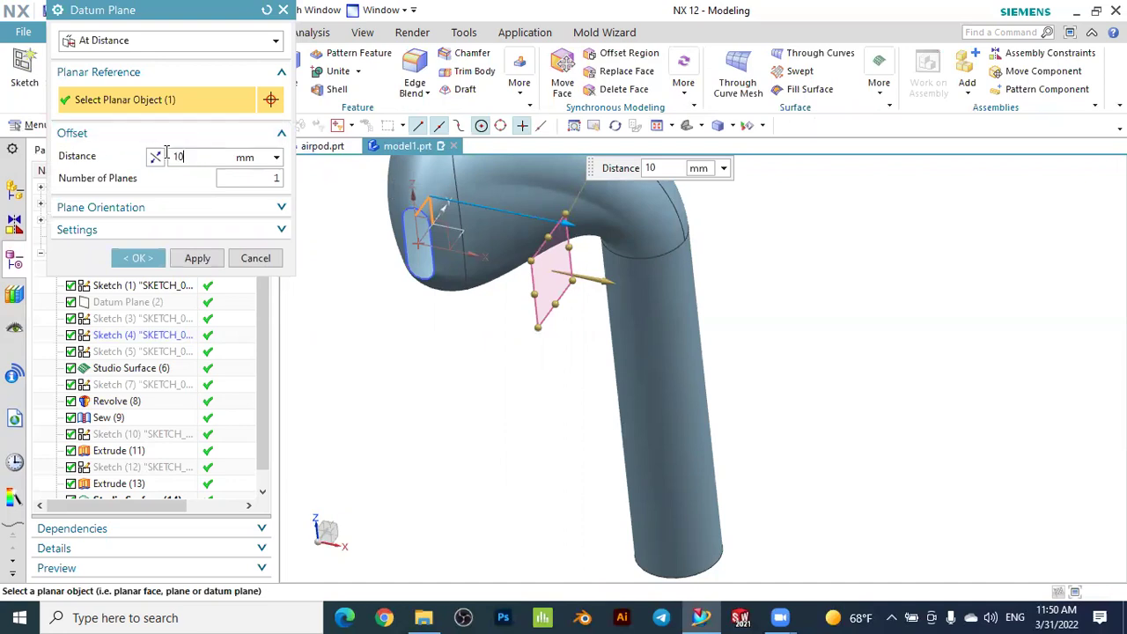
type("11")
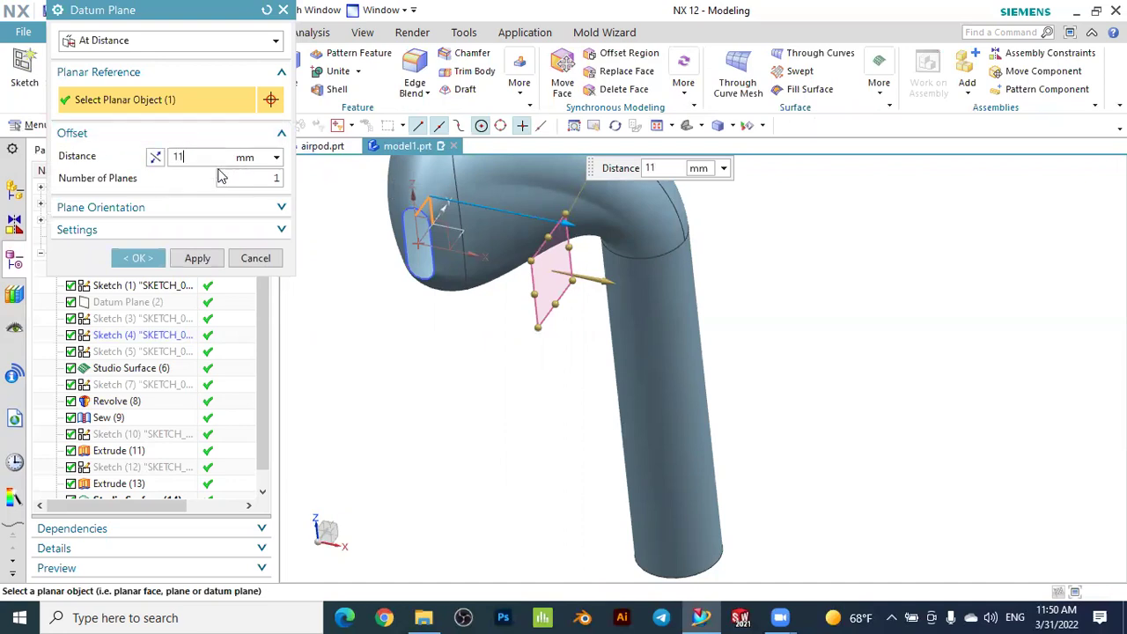
left_click(149, 260)
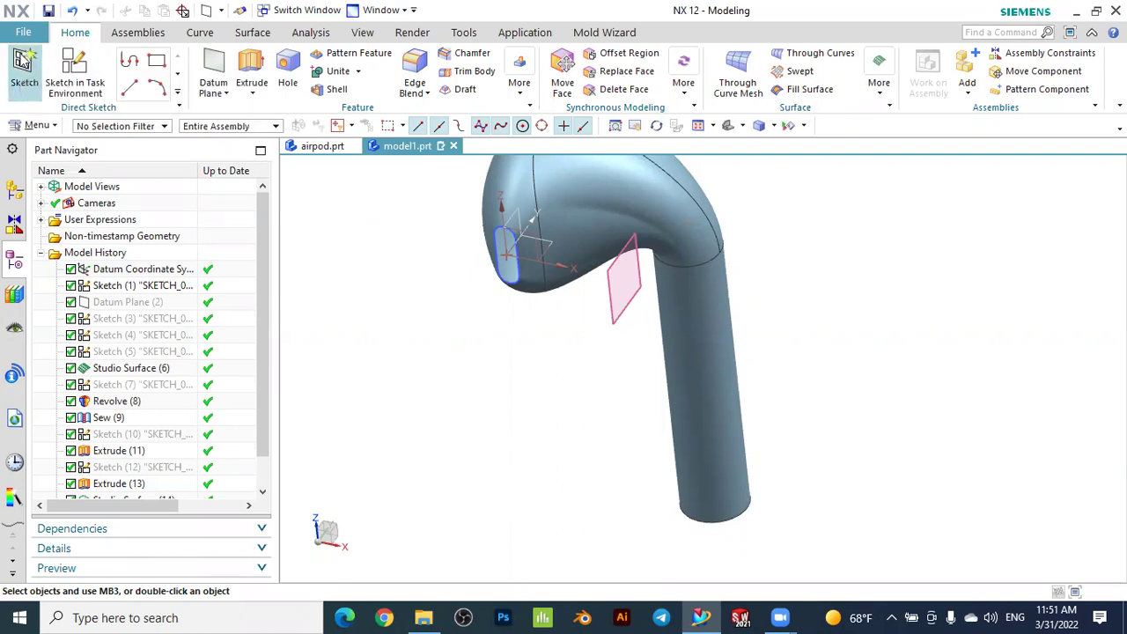
Create a sketch on the datum plane offset from the YZ plane and start a three-point arc near the stem's lower end
left_click(621, 301)
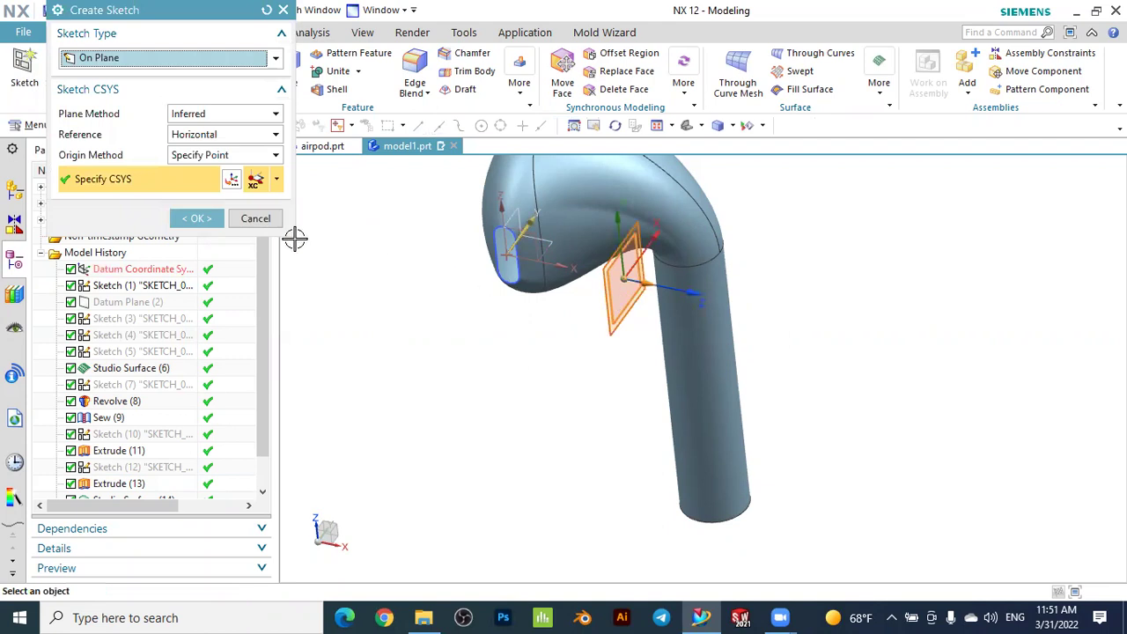
left_click(198, 218)
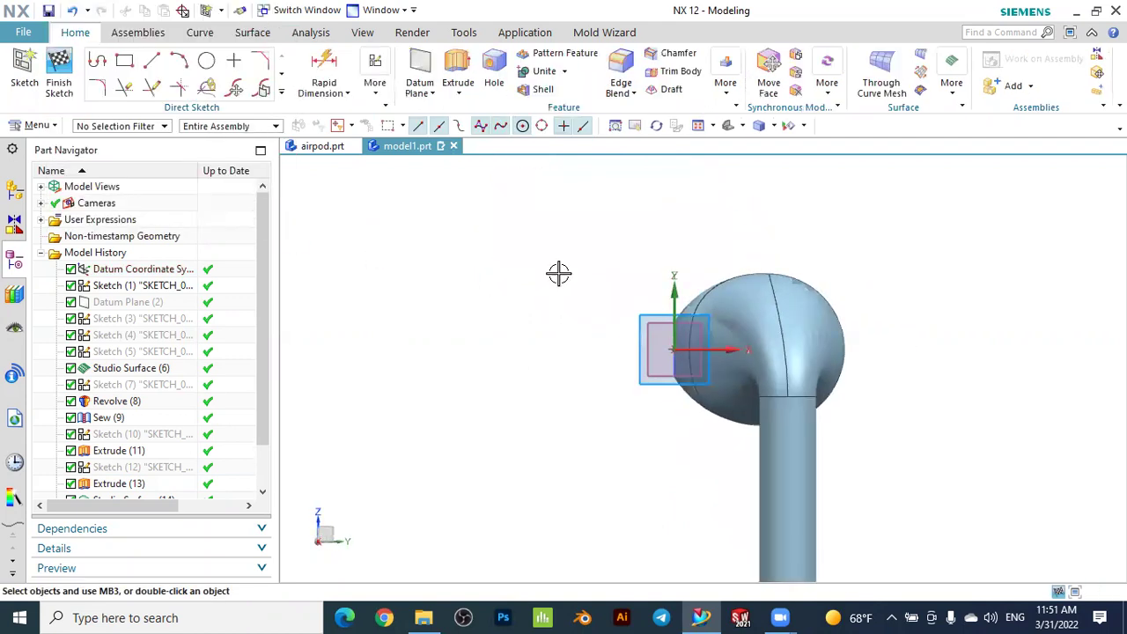
scroll(695, 467, "up", 2)
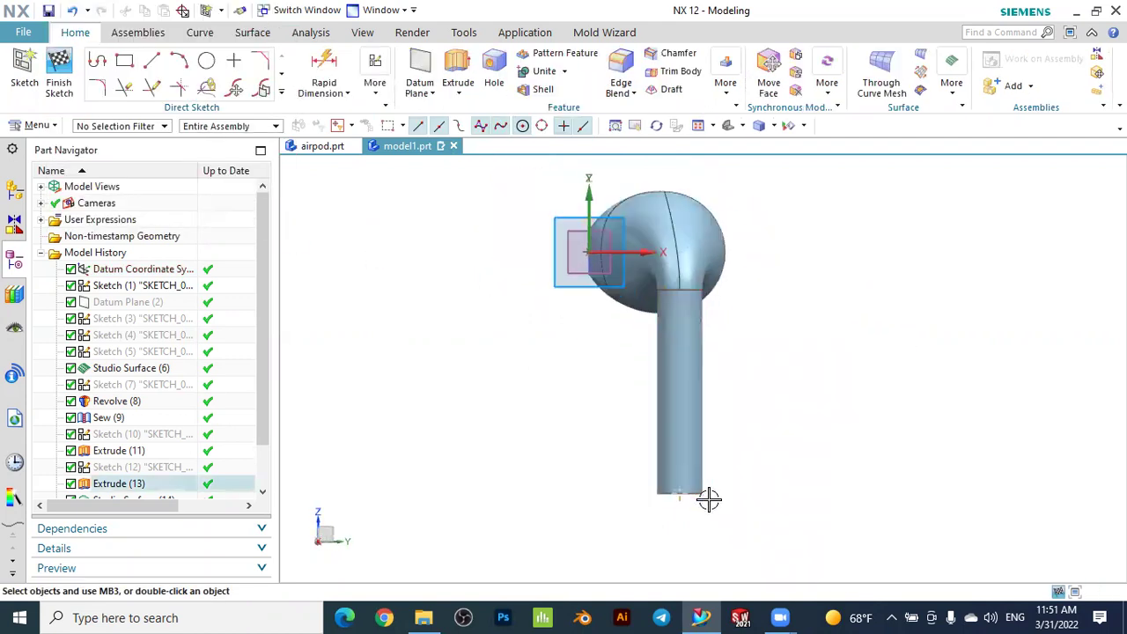
scroll(708, 507, "up", 6)
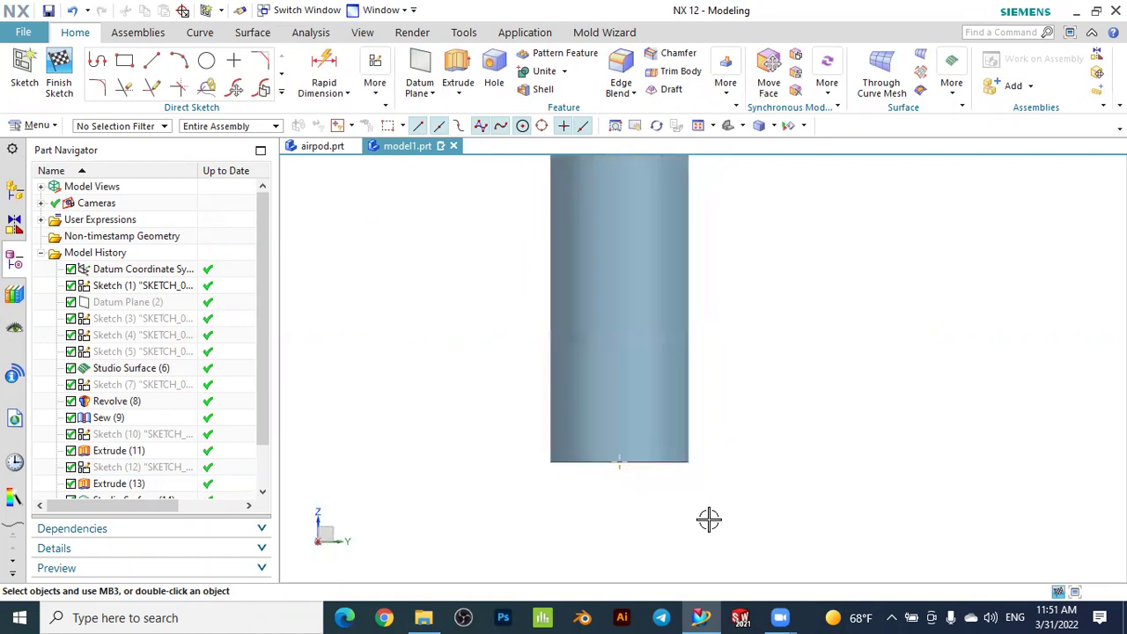
left_click(179, 60)
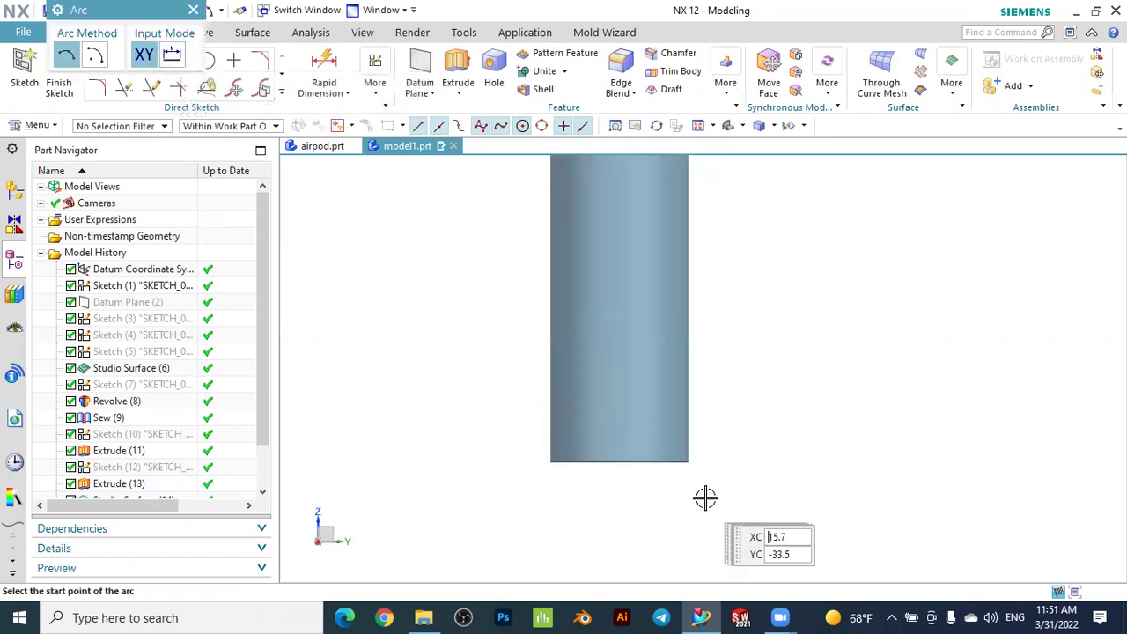
scroll(696, 491, "up", 3)
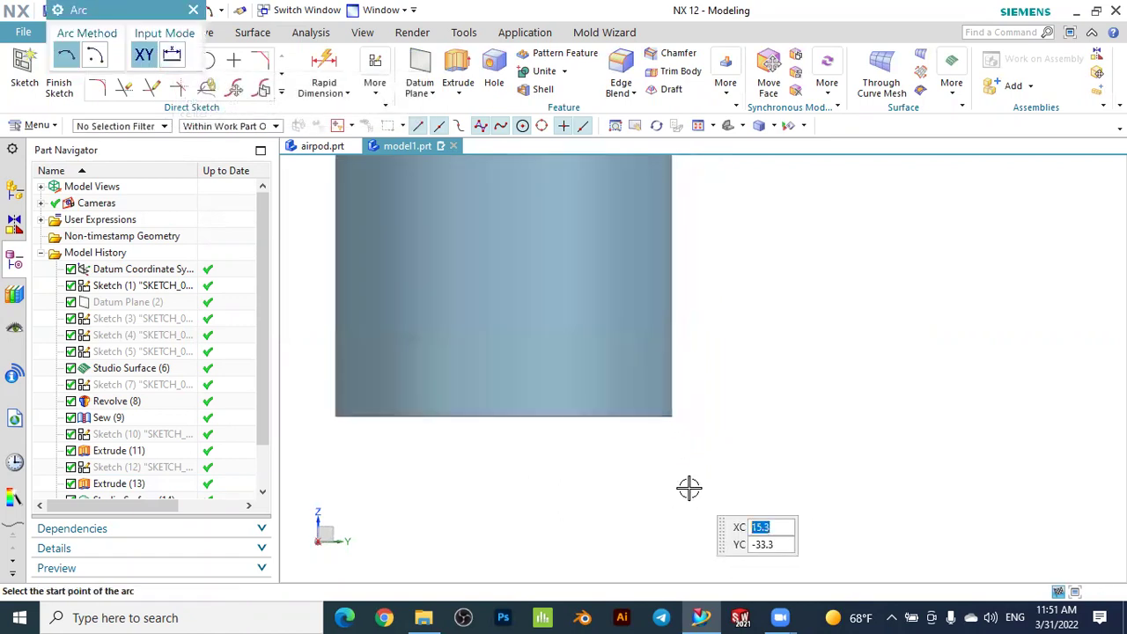
left_click(672, 416)
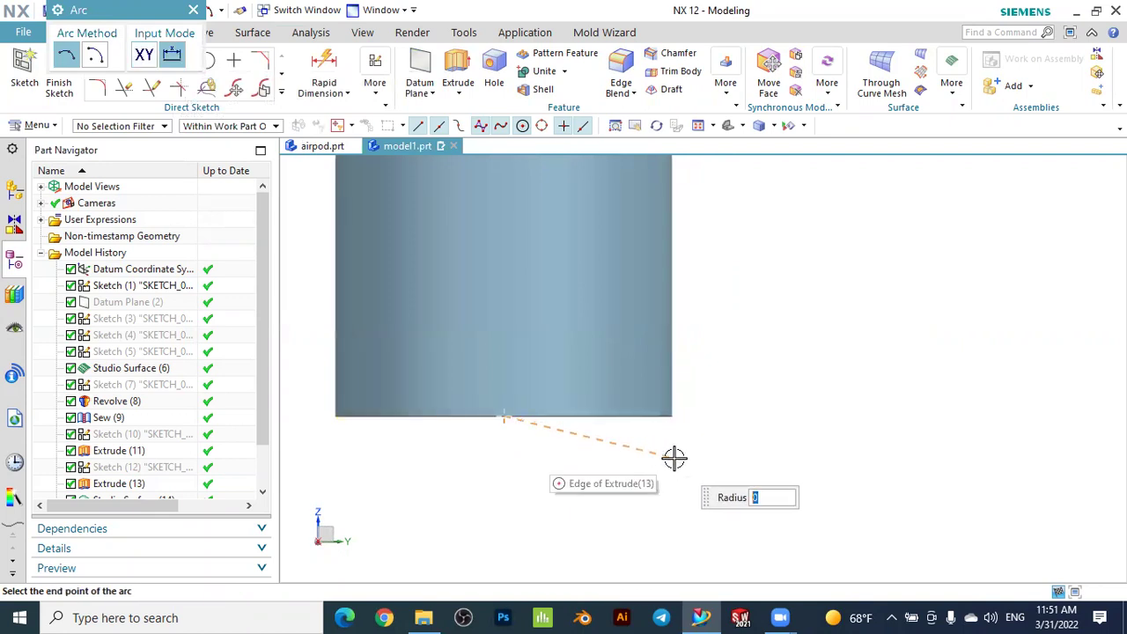
key("Escape")
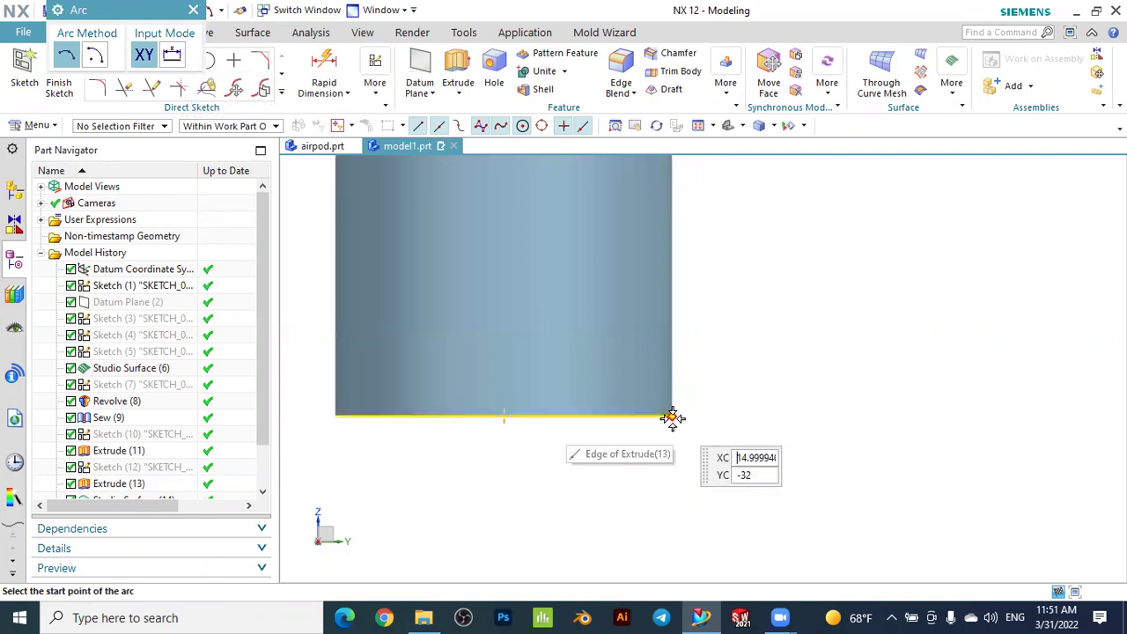
left_click(672, 417)
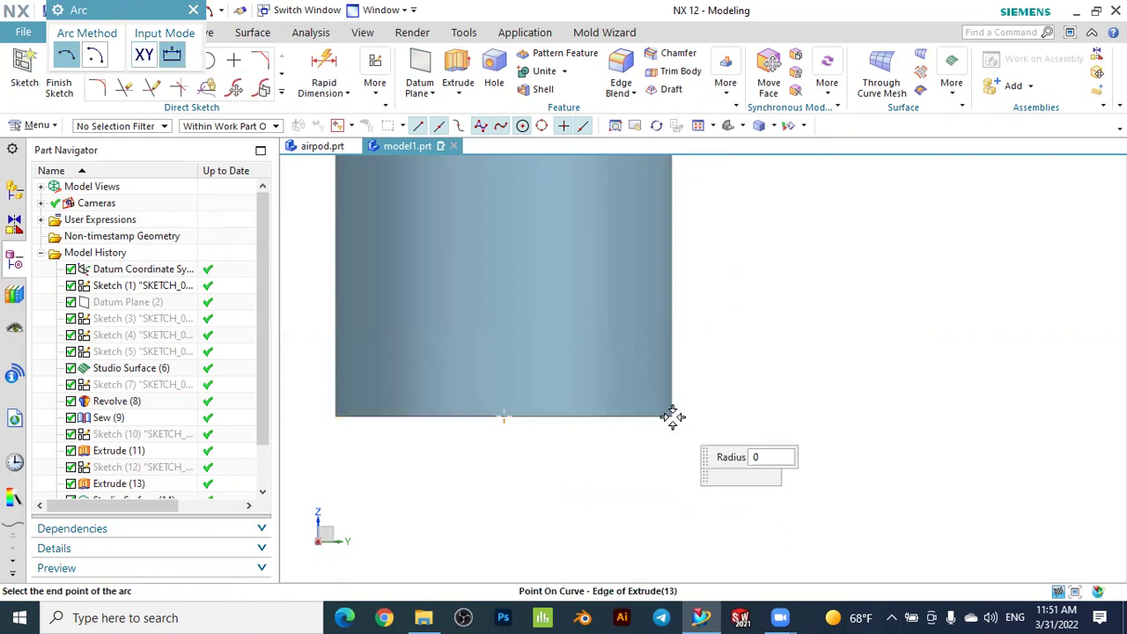
left_click(639, 502)
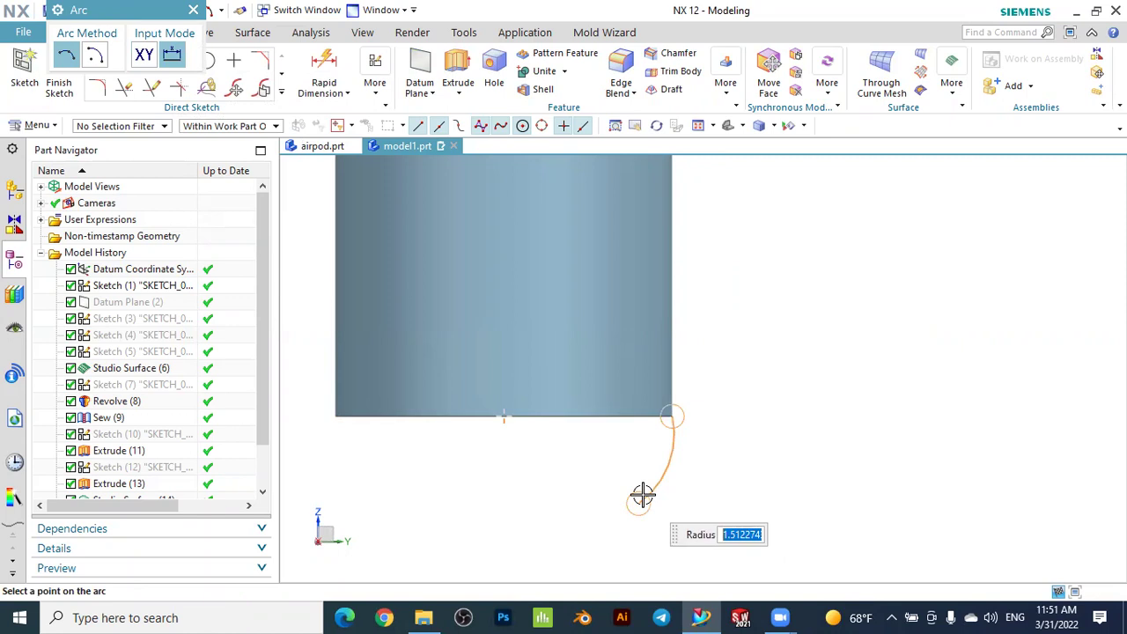
type("1")
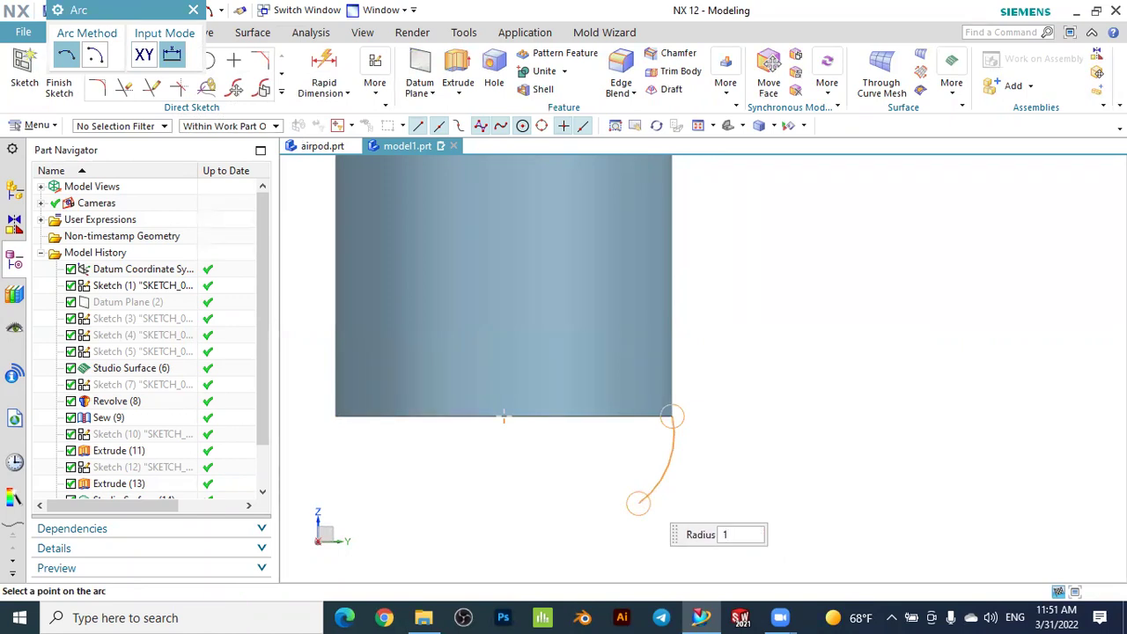
key("Return")
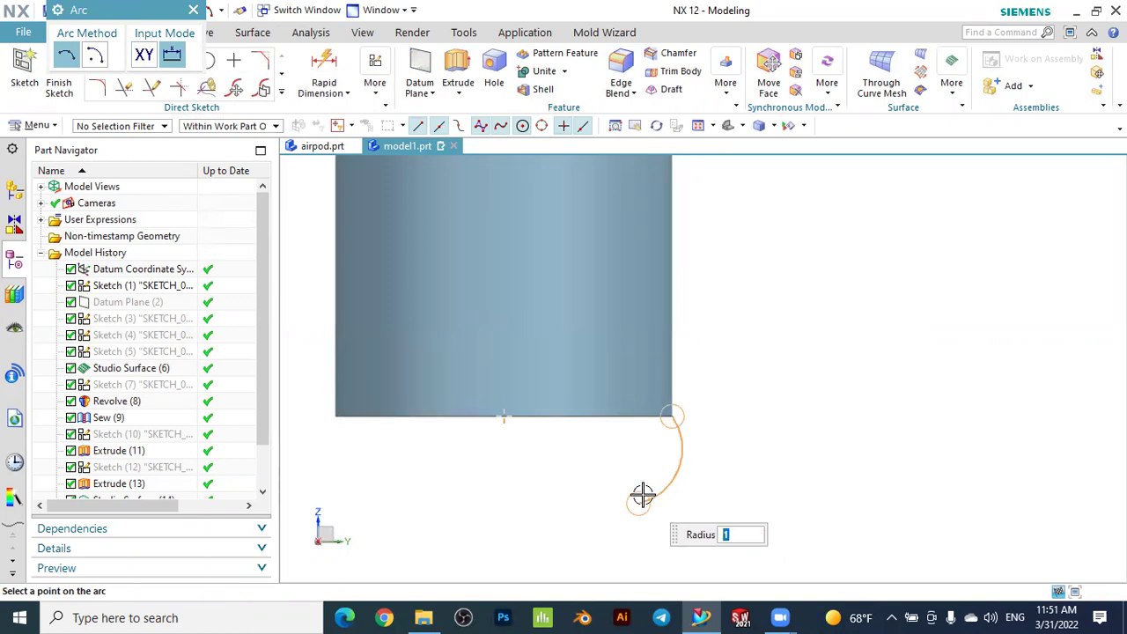
key("Escape")
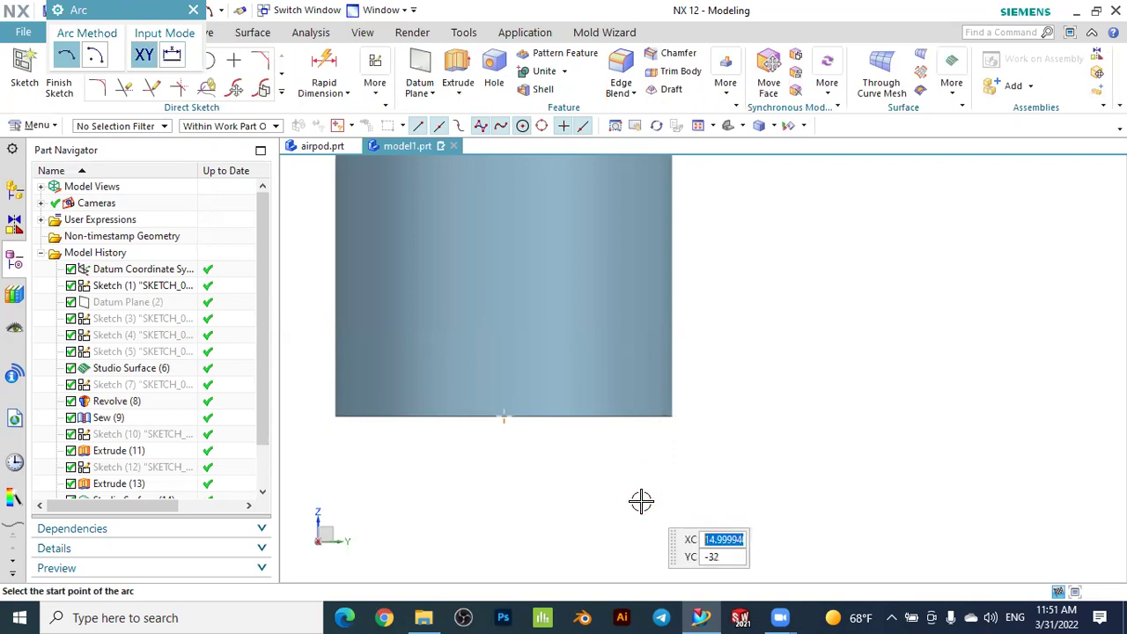
Sketch an arc of radius 1.3 mm from the corner of the stem's lower edge, curving down and inward
left_click(671, 417)
left_click(638, 479)
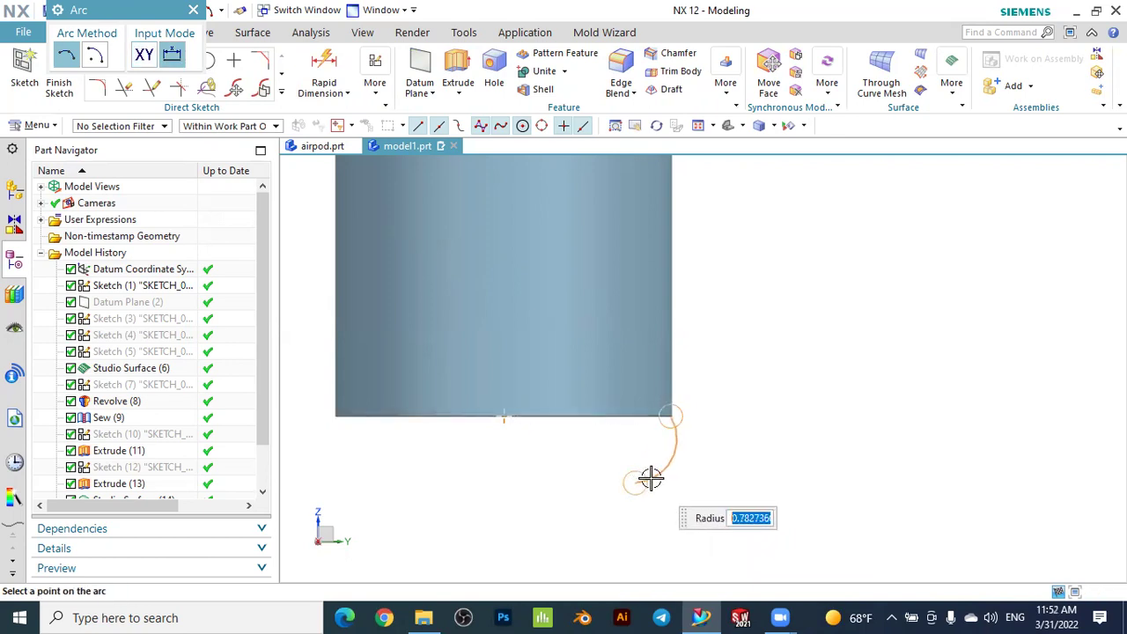
type("1.3")
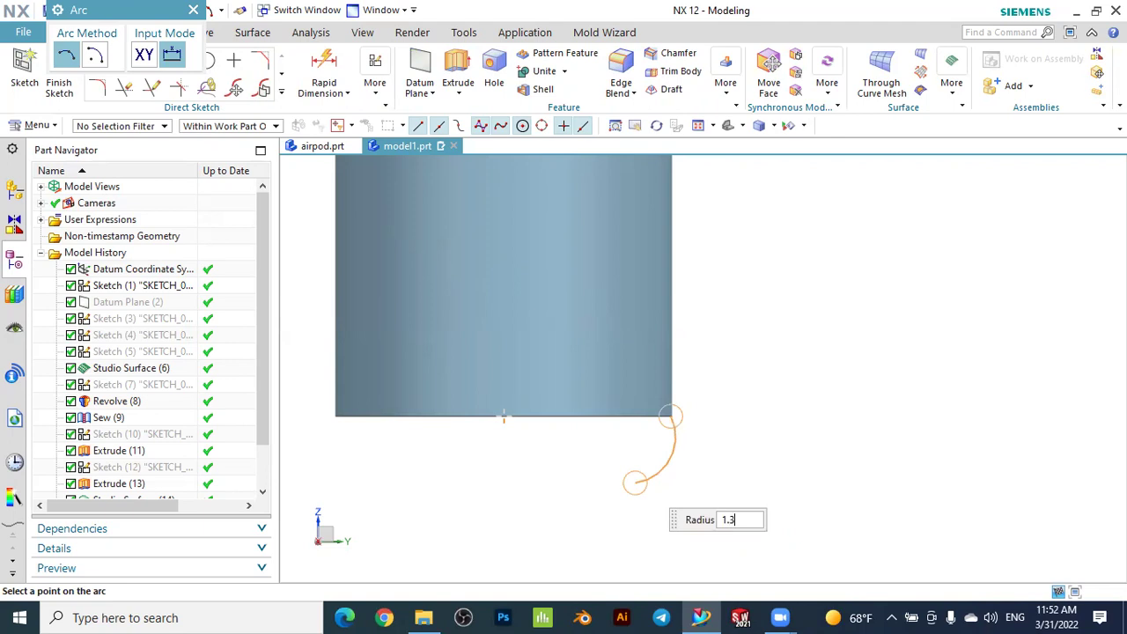
left_click(640, 480)
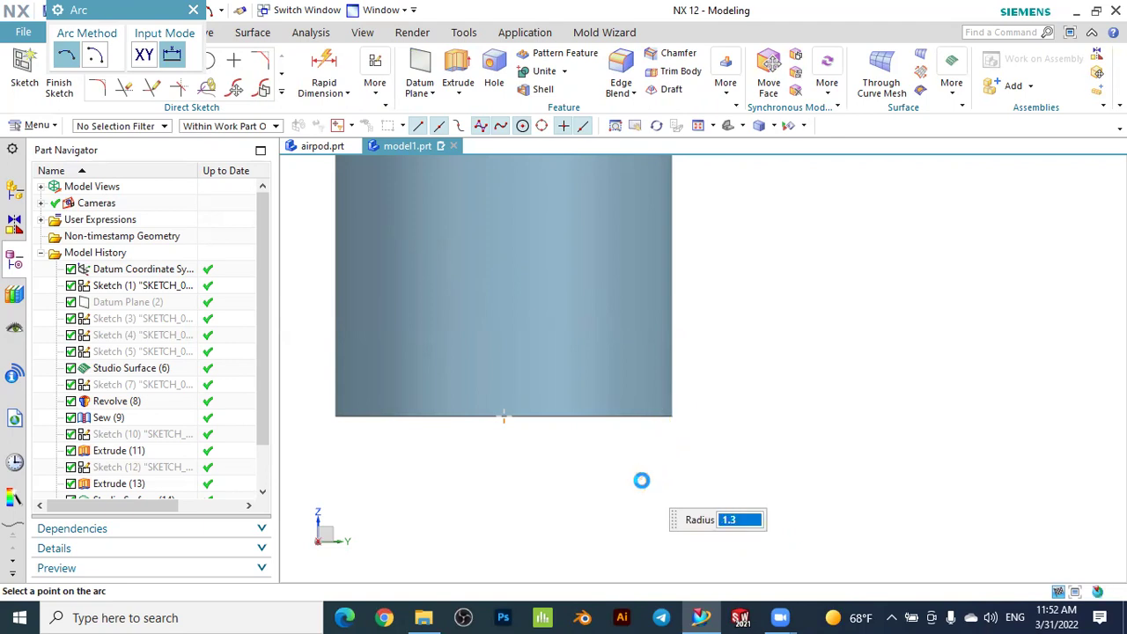
key("Escape")
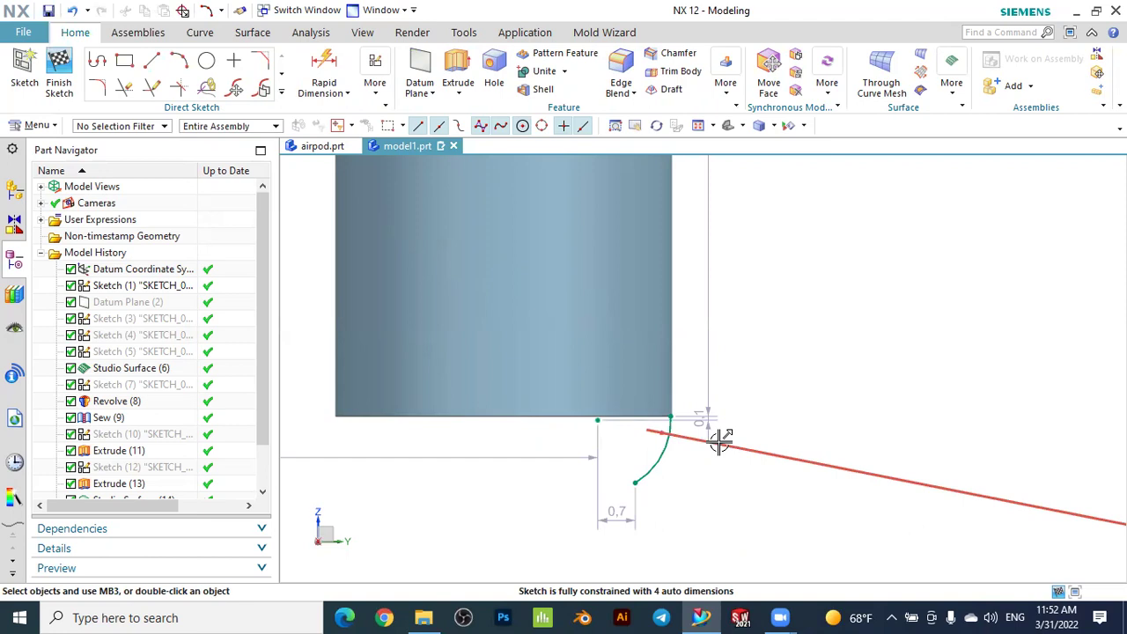
Set up a Revolve of the arc about the Z direction through the centre of the stem's lower circular edge
scroll(731, 440, "up", 4)
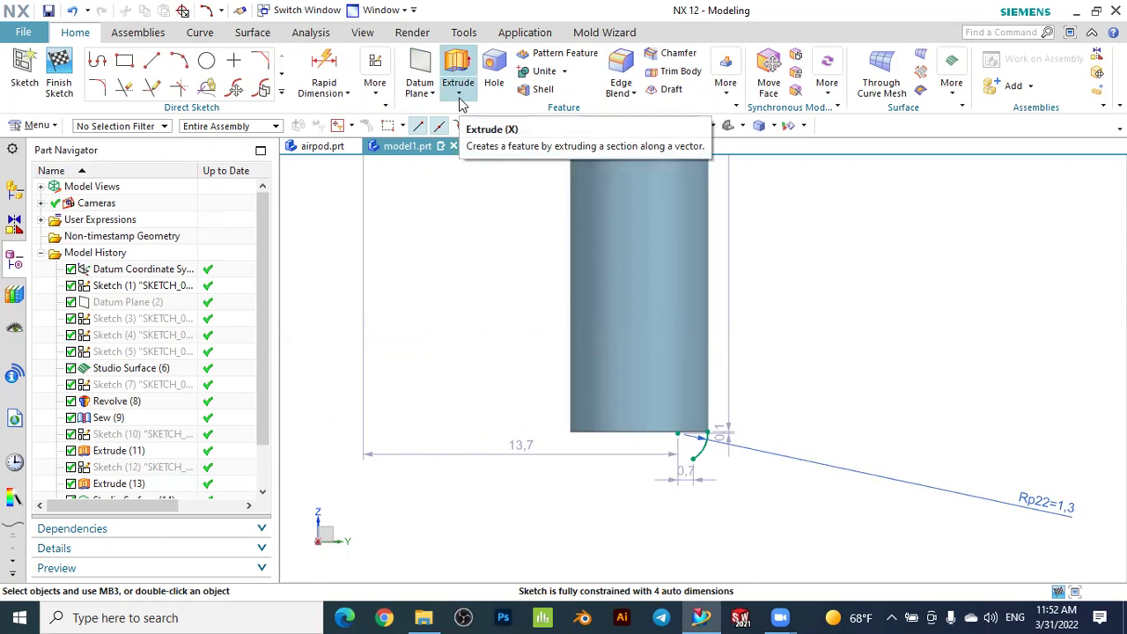
left_click(459, 98)
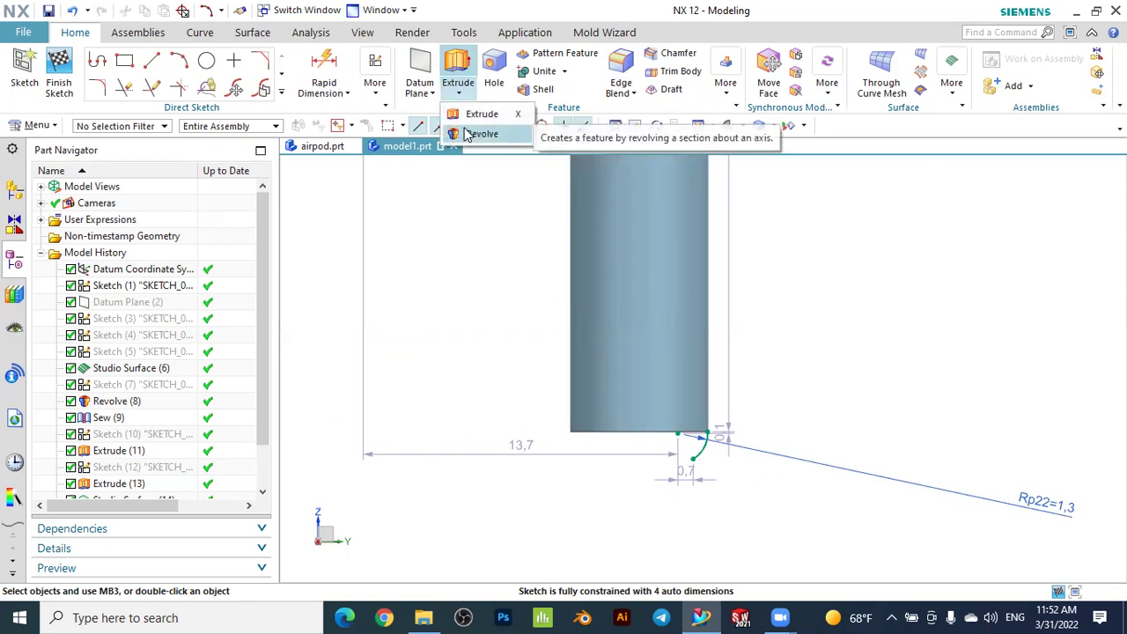
left_click(475, 134)
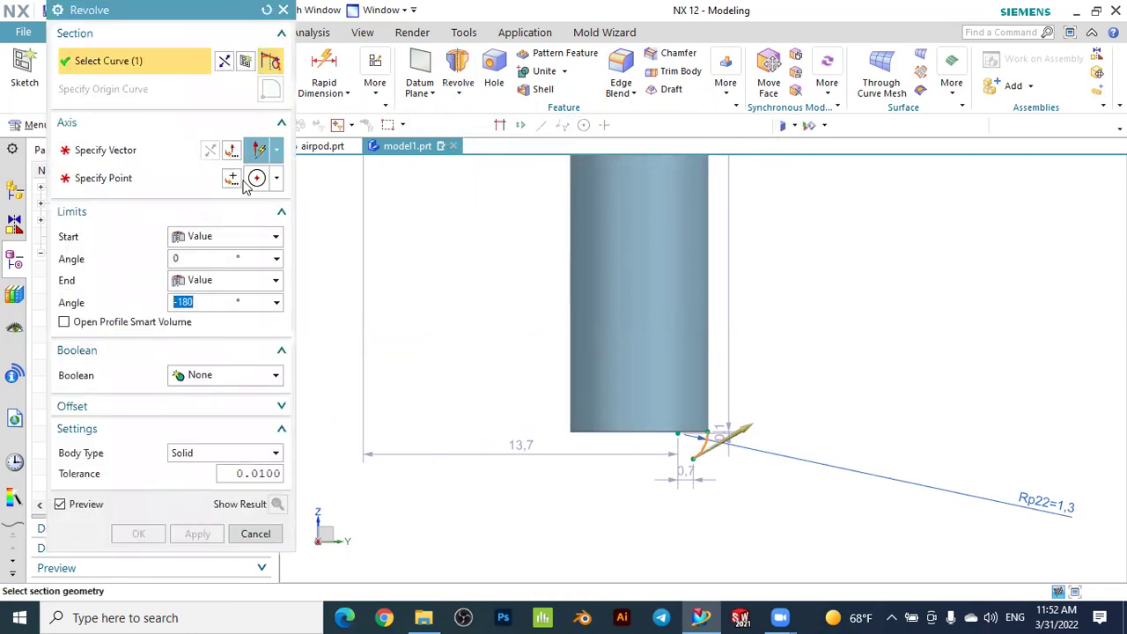
left_click(133, 154)
scroll(385, 246, "down", 2)
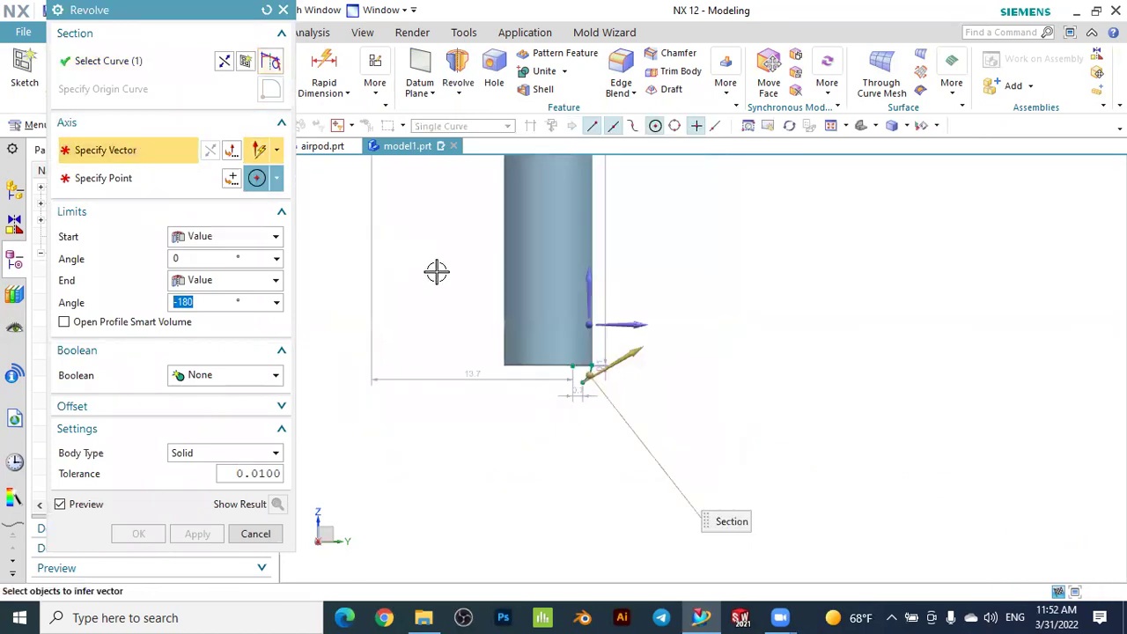
scroll(493, 271, "down", 1)
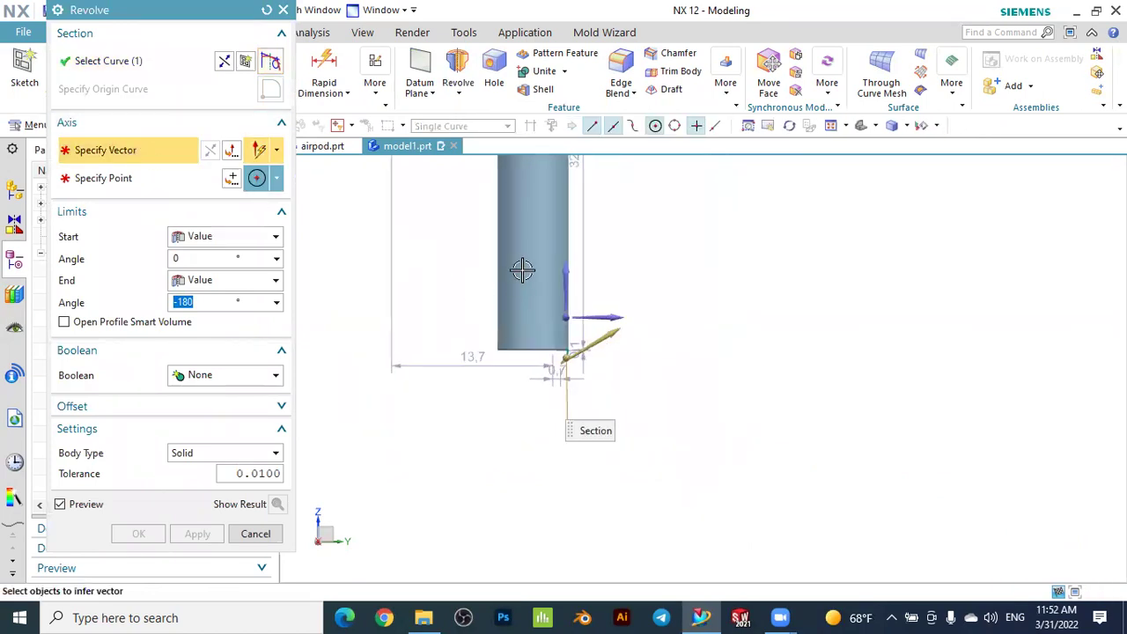
left_click(593, 272)
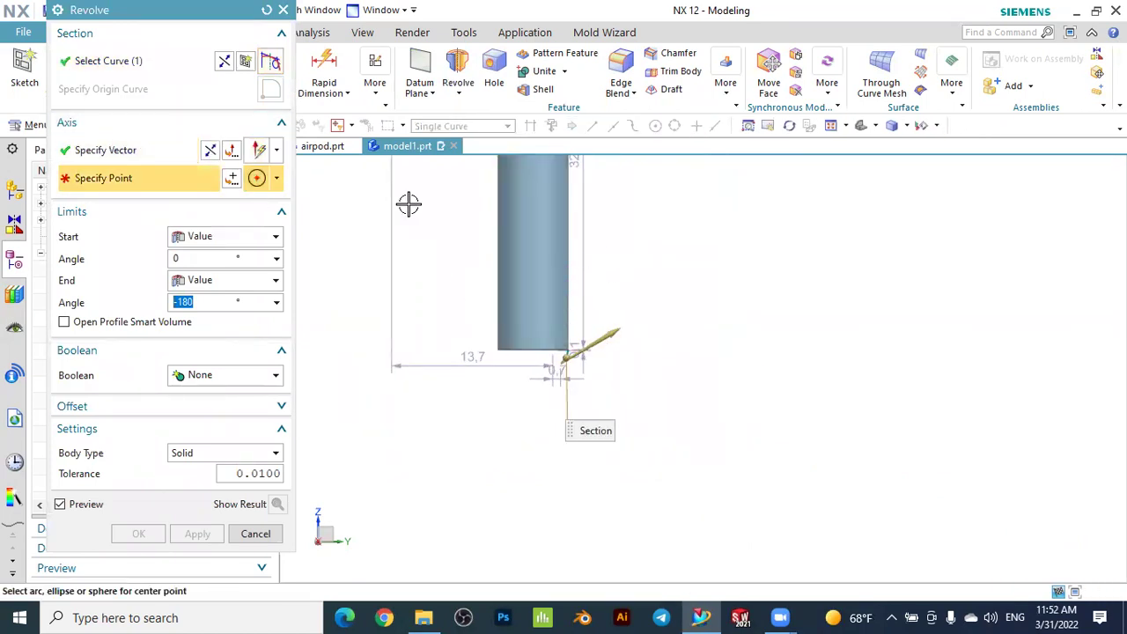
left_click(276, 179)
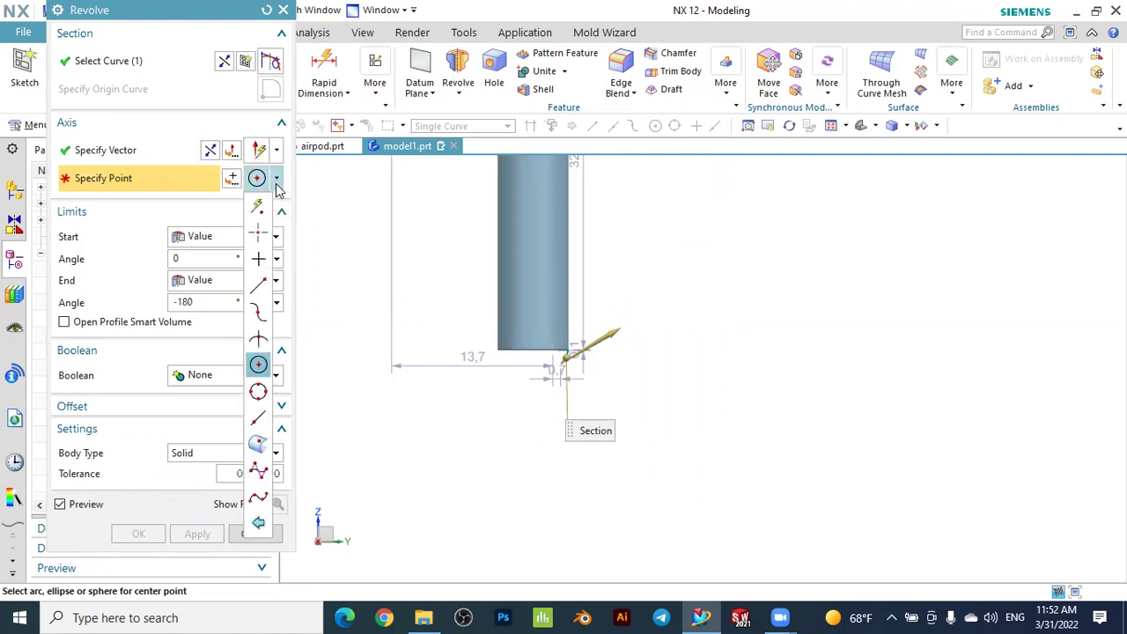
left_click(257, 366)
middle_click_drag(493, 423, 523, 266)
left_click(522, 267)
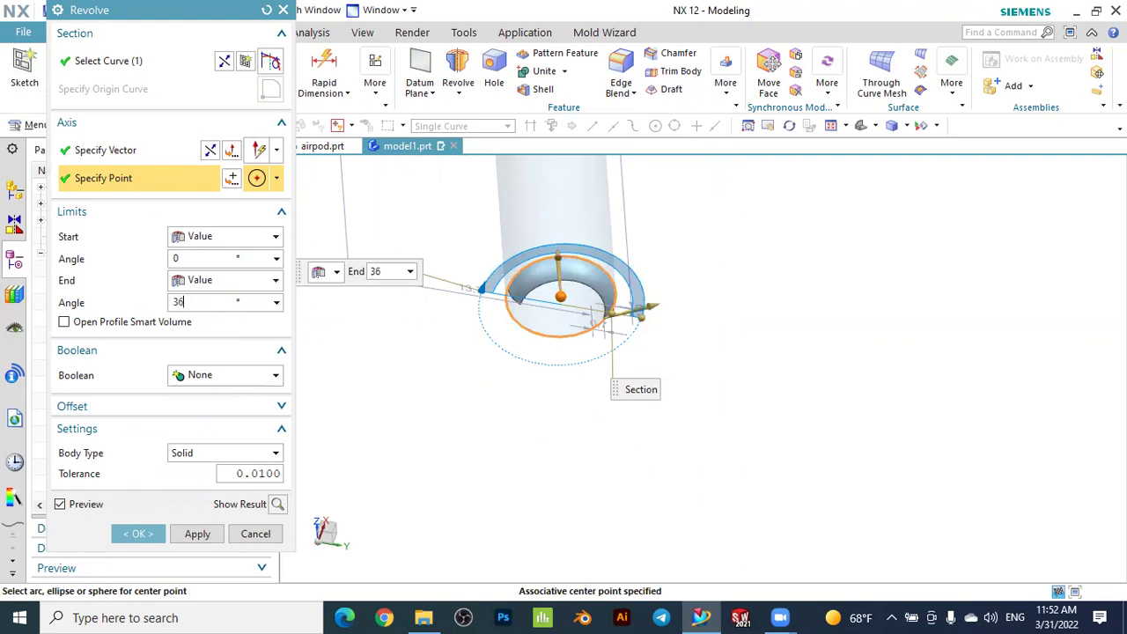
Set the revolve's end angle to 360° and body type to Sheet, and create the rounded rim on the stem's end
key("Return")
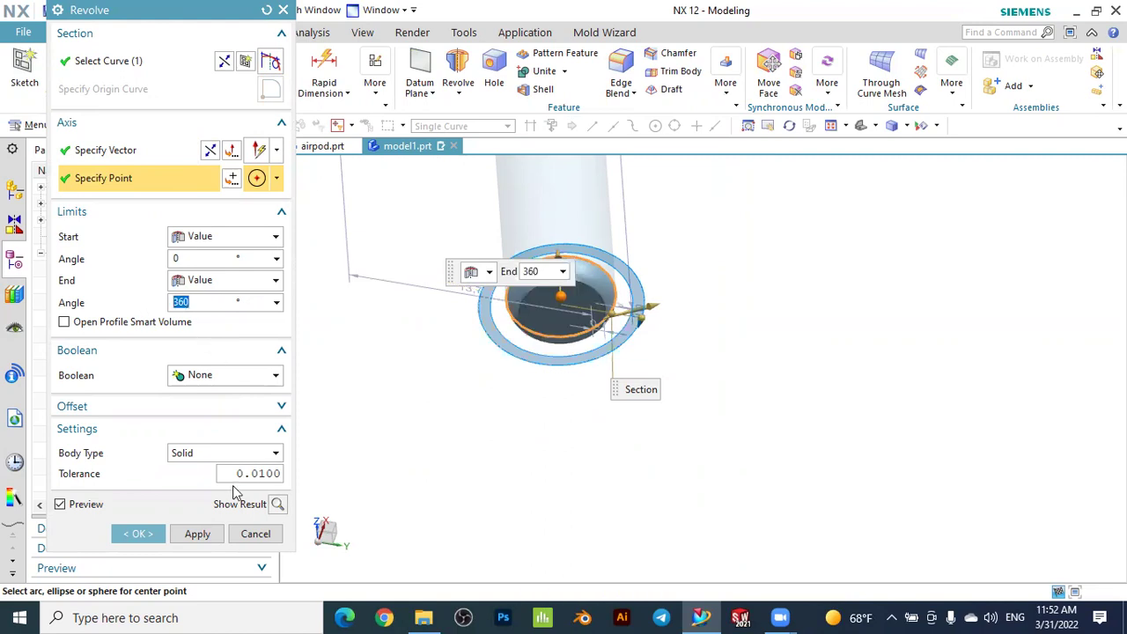
left_click(183, 454)
left_click(182, 485)
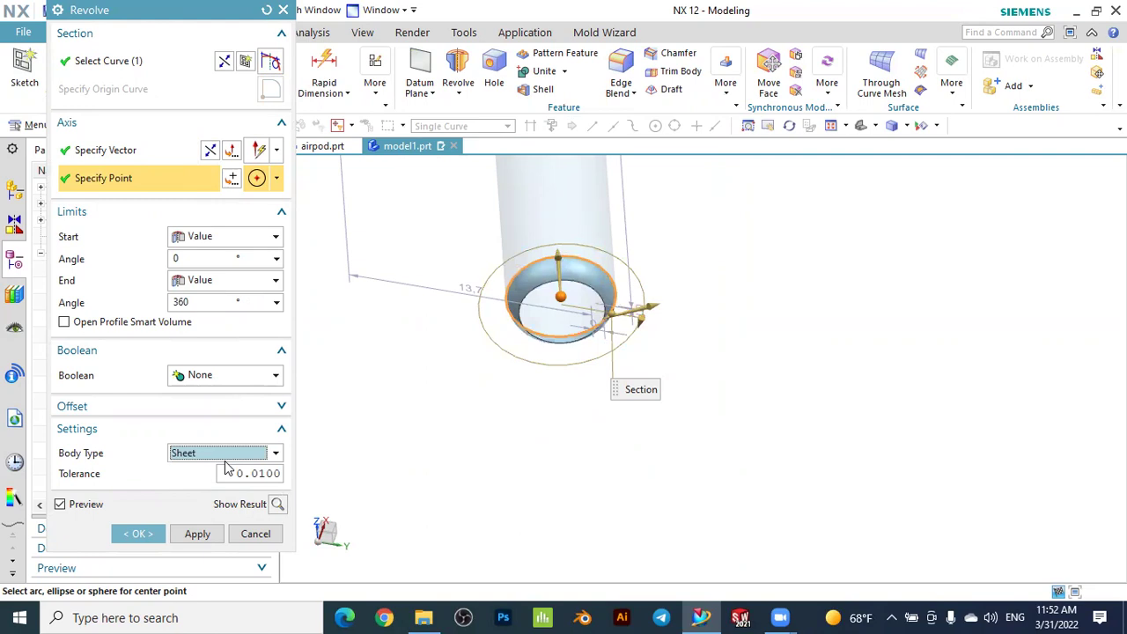
left_click(139, 534)
middle_click_drag(415, 411, 528, 410)
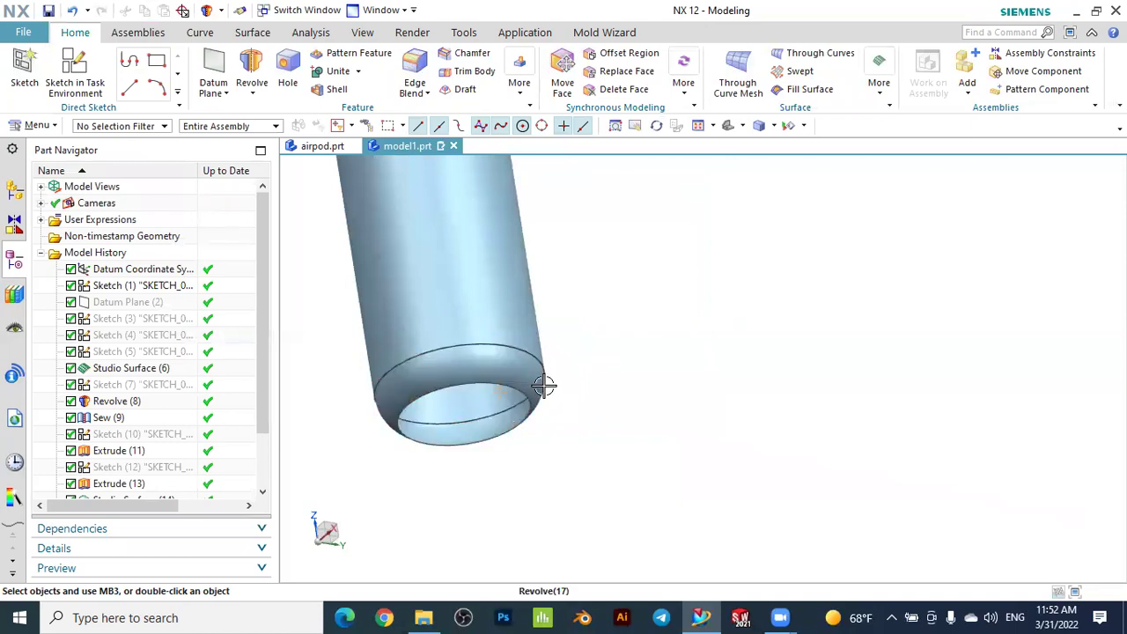
Try to close the opening at the stem's lower end with a bounded plane on the rim's inner edge
left_click(249, 35)
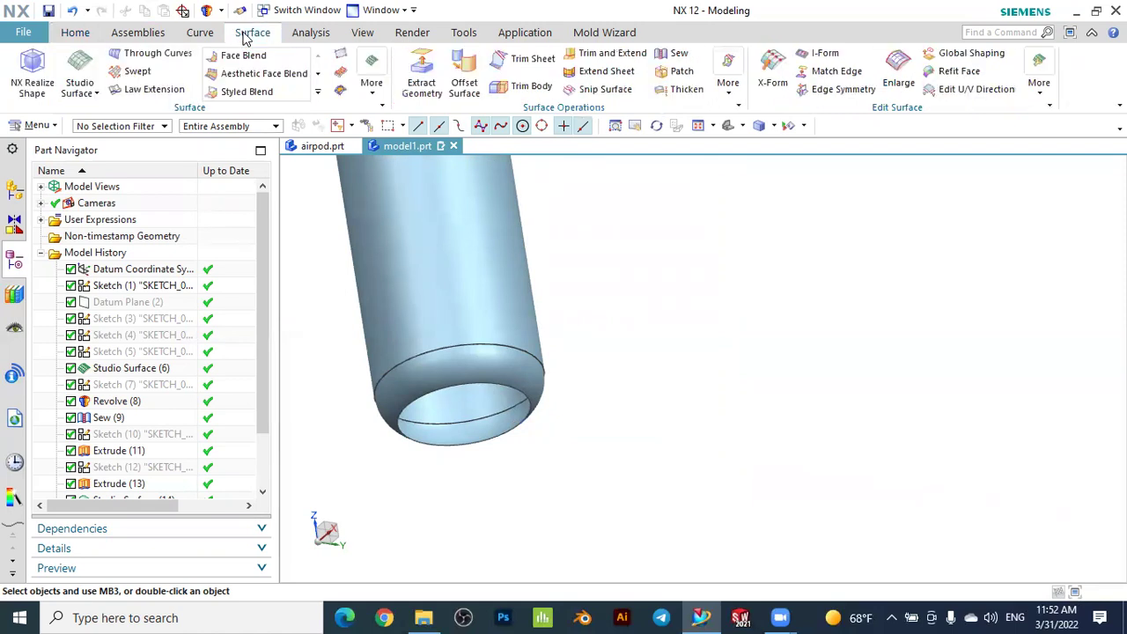
left_click(371, 95)
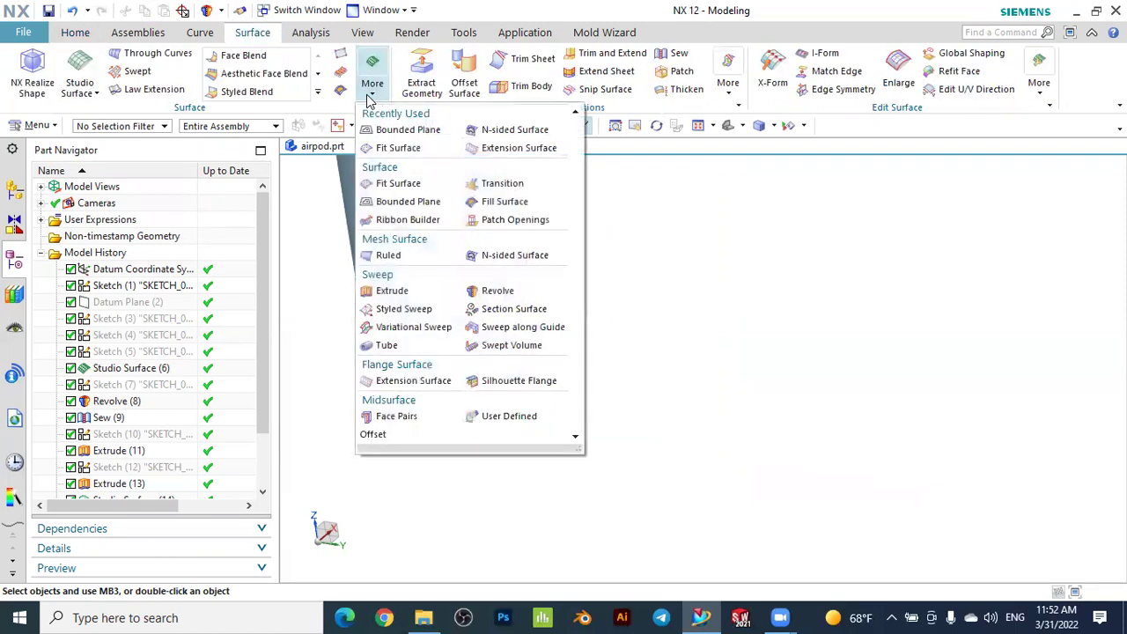
left_click(403, 130)
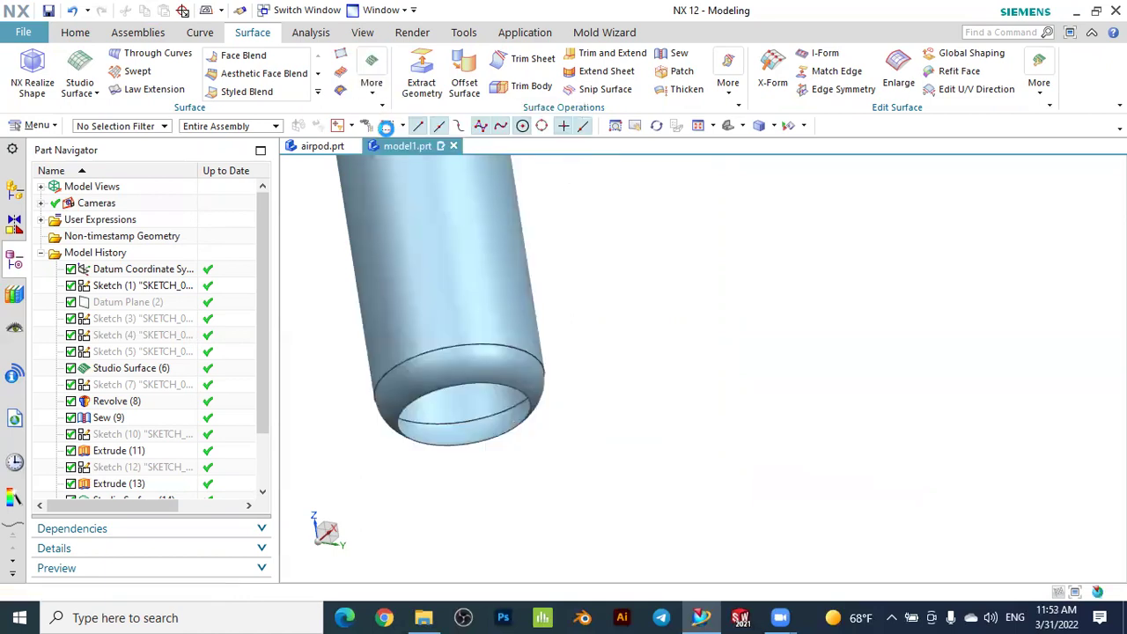
left_click(454, 388)
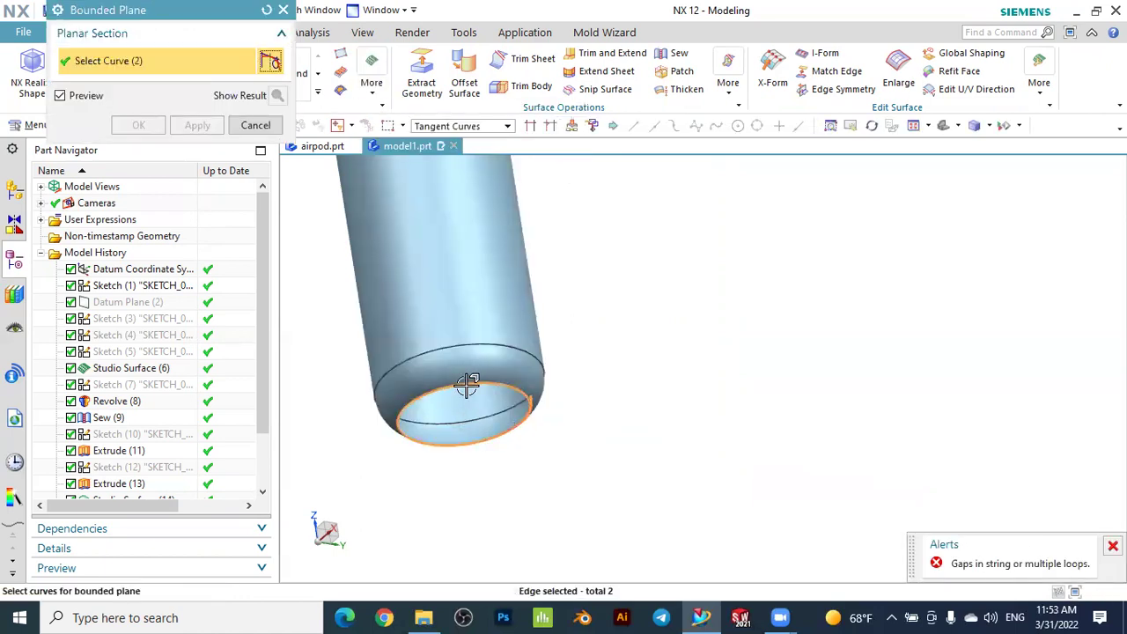
middle_click_drag(642, 446, 539, 305)
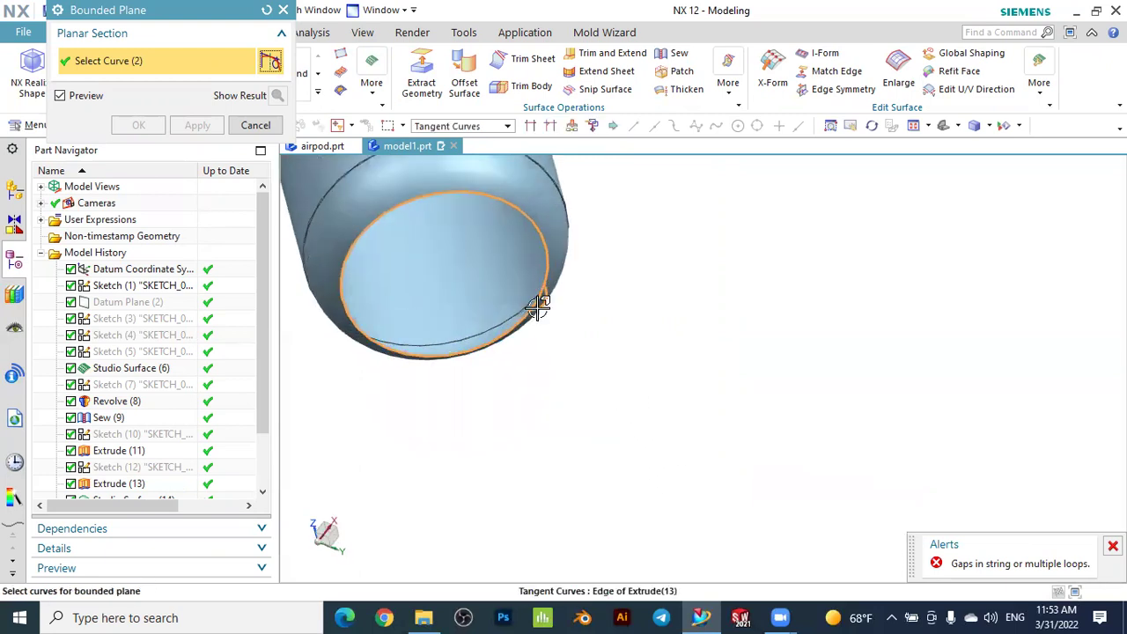
scroll(539, 306, "up", 3)
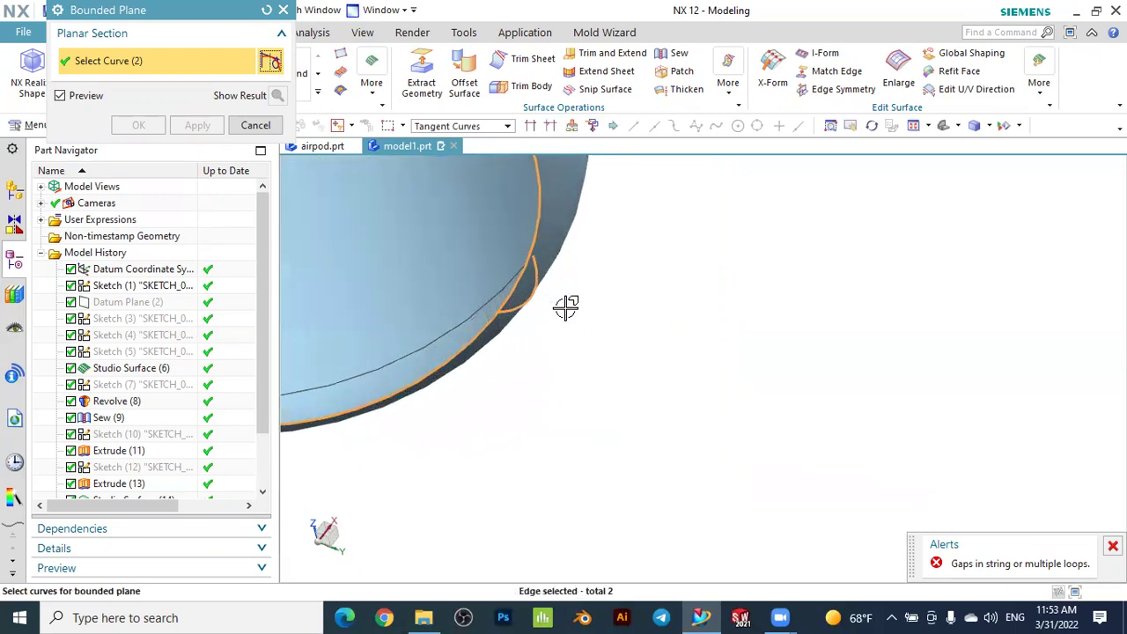
left_click(256, 125)
scroll(333, 174, "down", 3)
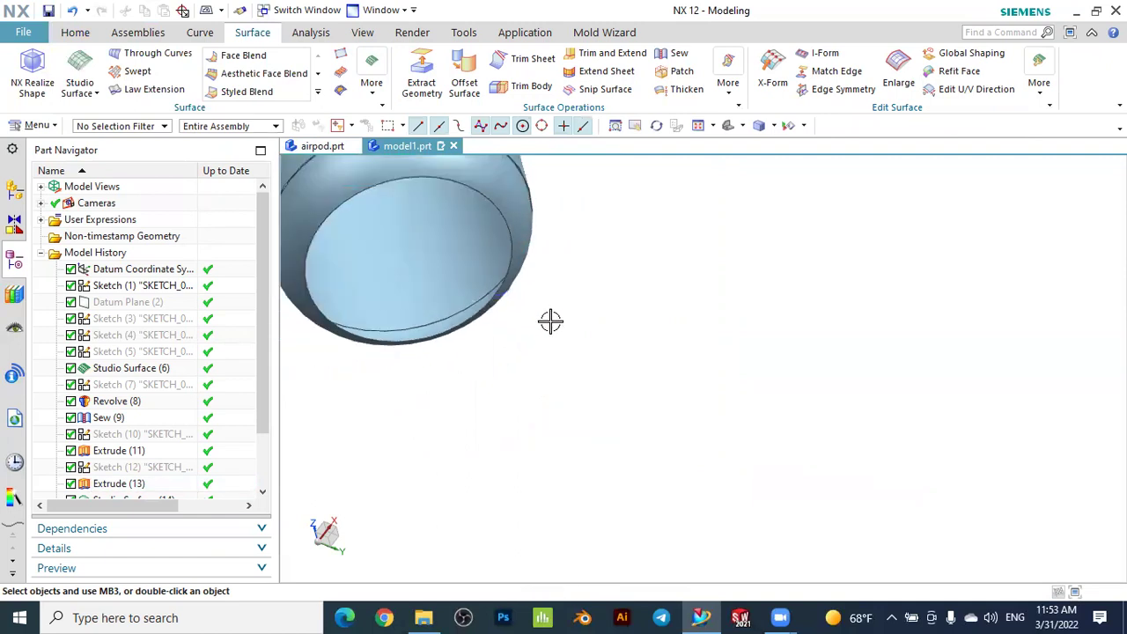
Close the opening at the stem's lower end with a bounded plane on the rim's inner edge, using the Single Curve rule
left_click(372, 86)
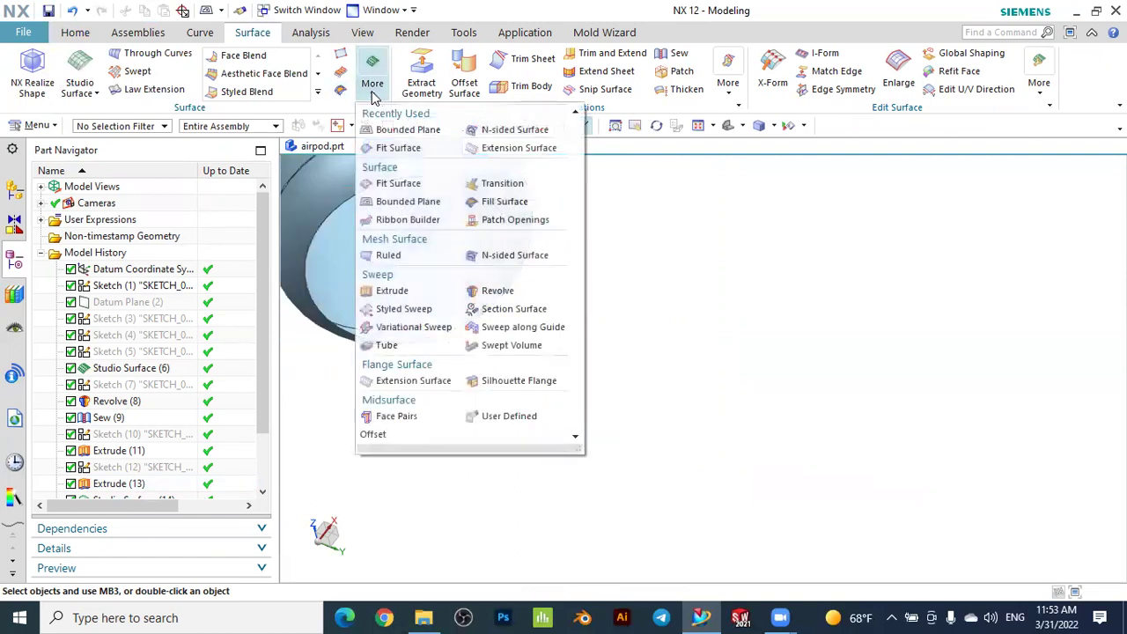
left_click(409, 129)
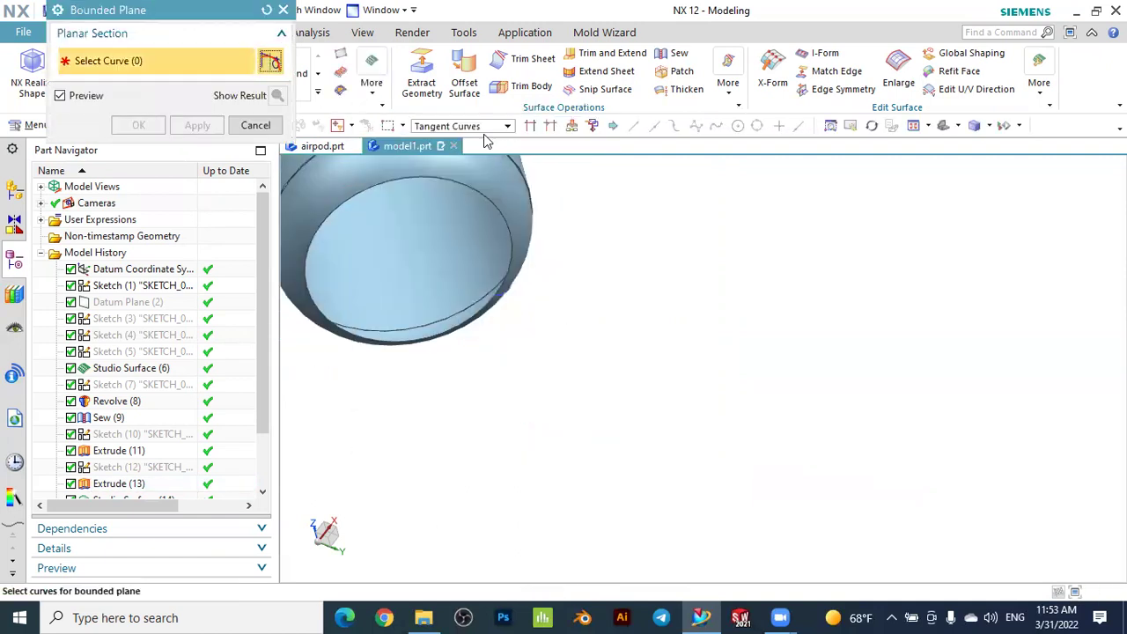
left_click(476, 128)
left_click(462, 142)
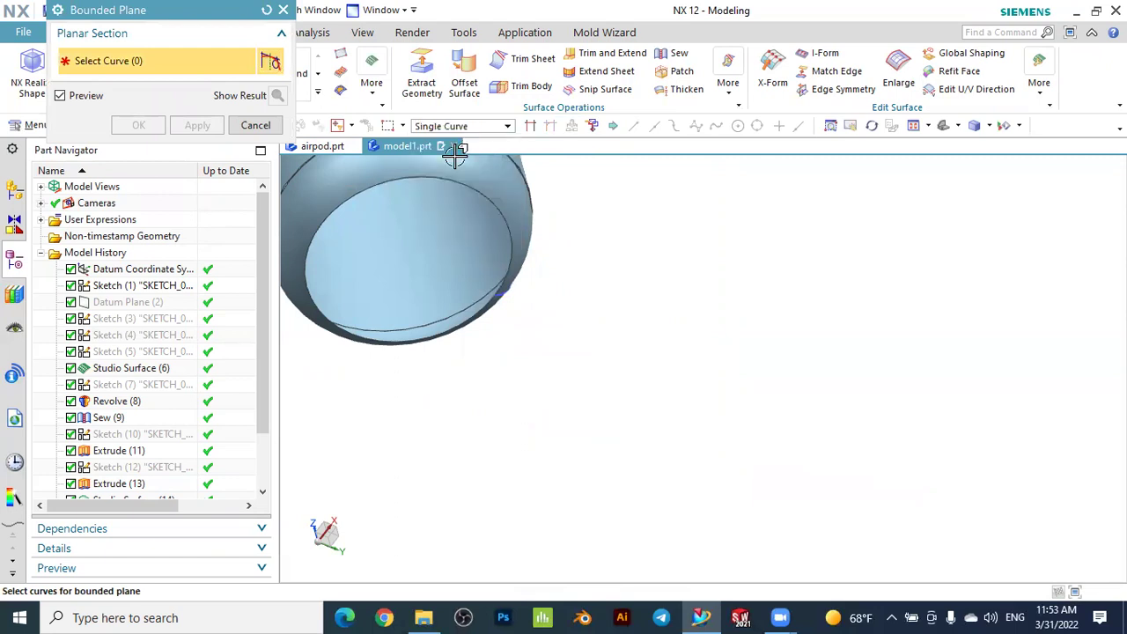
left_click(444, 173)
middle_click_drag(444, 172, 634, 252)
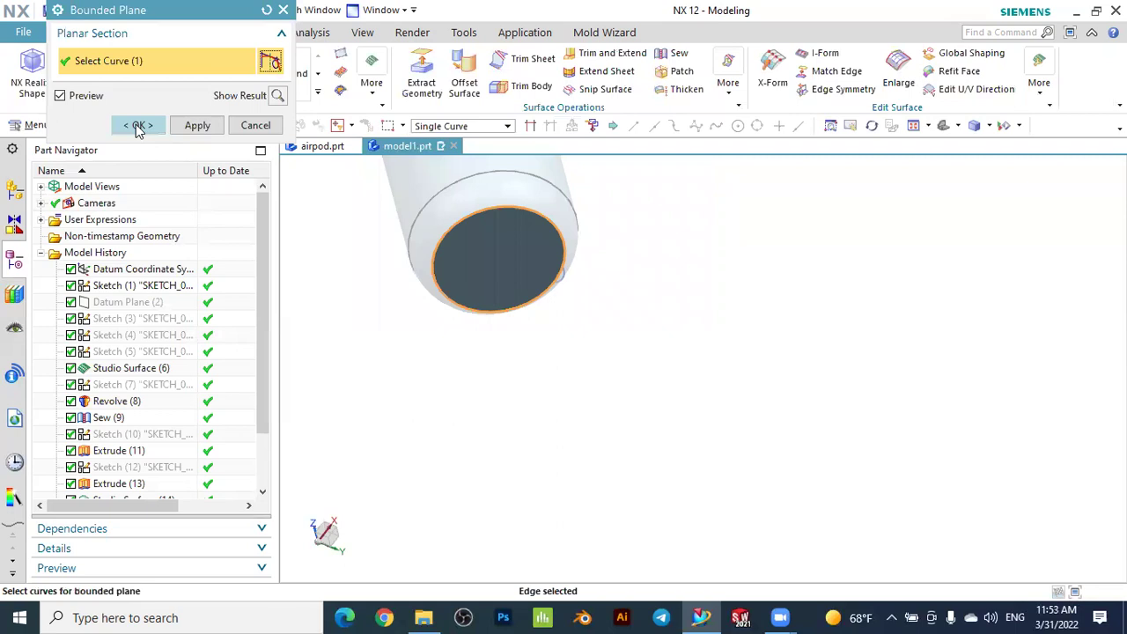
left_click(136, 129)
Set up a Sew with the planar cap at the stem's lower end as target and the rounded rim as tool
mouse_move(666, 369)
middle_mouse_down()
mouse_move(687, 311)
mouse_move(687, 368)
middle_mouse_up()
left_click(730, 126)
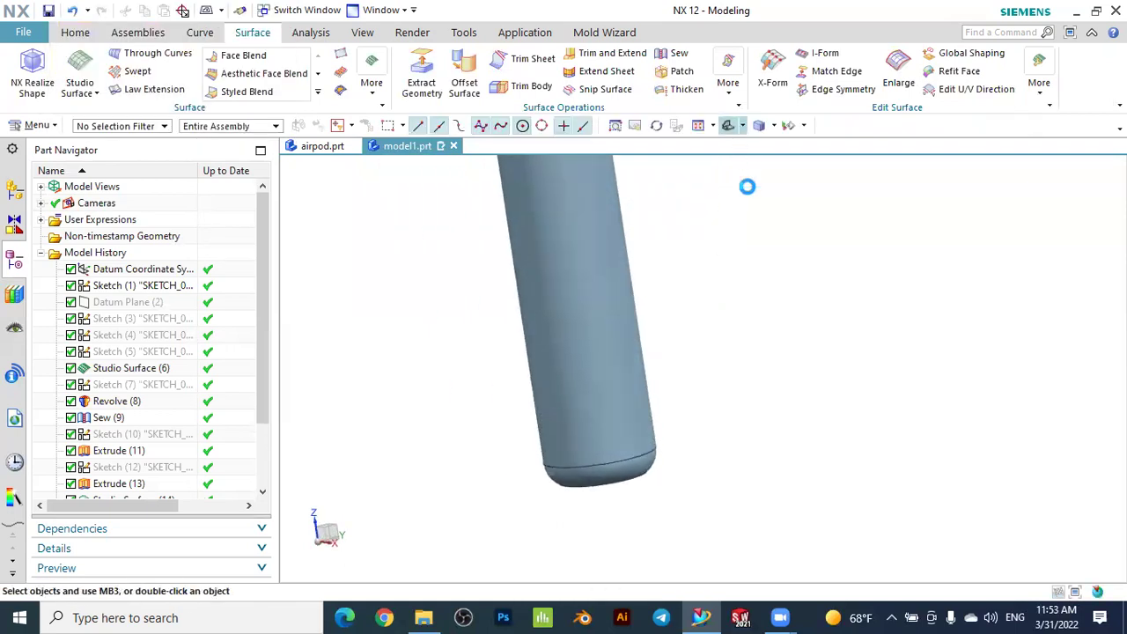
middle_click_drag(856, 318, 862, 280)
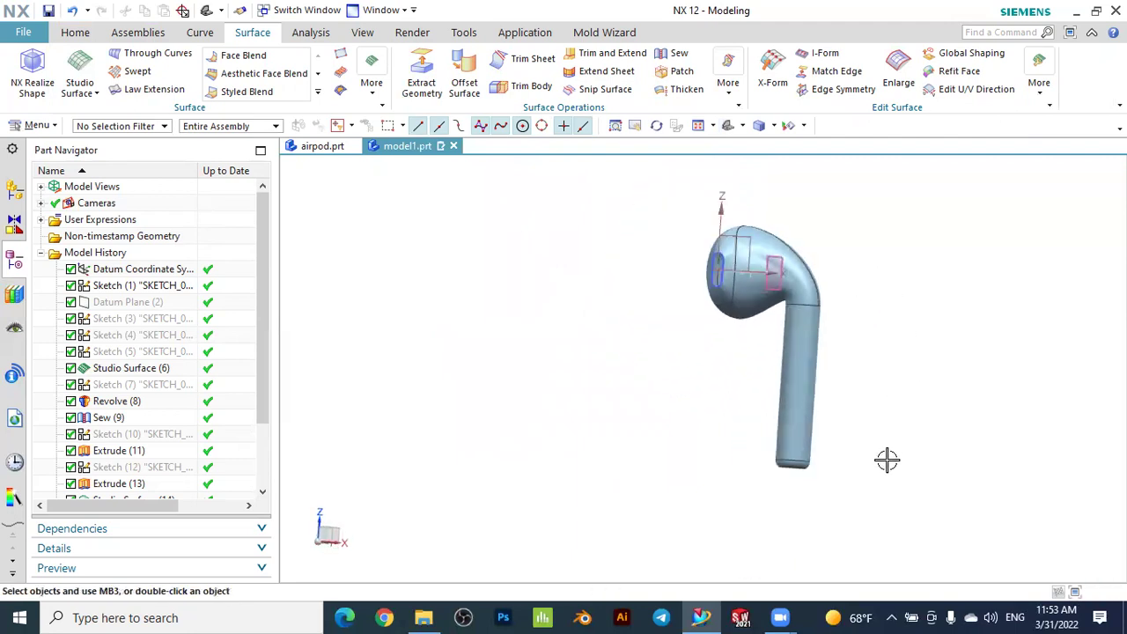
scroll(886, 460, "up", 1)
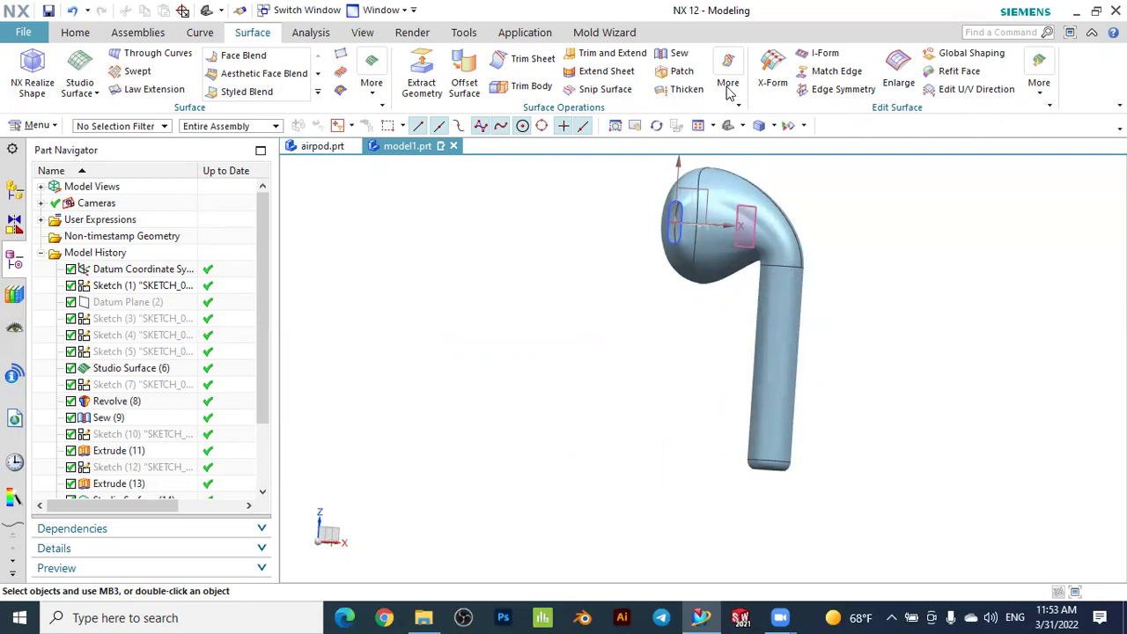
left_click(678, 55)
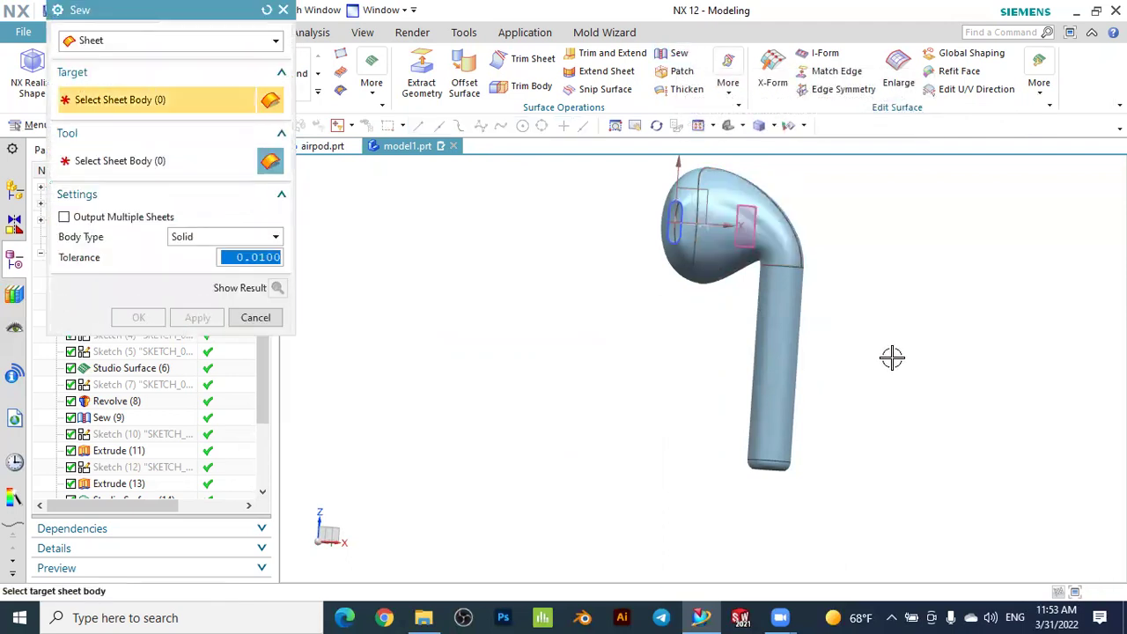
scroll(890, 357, "up", 1)
middle_click_drag(854, 437, 722, 410)
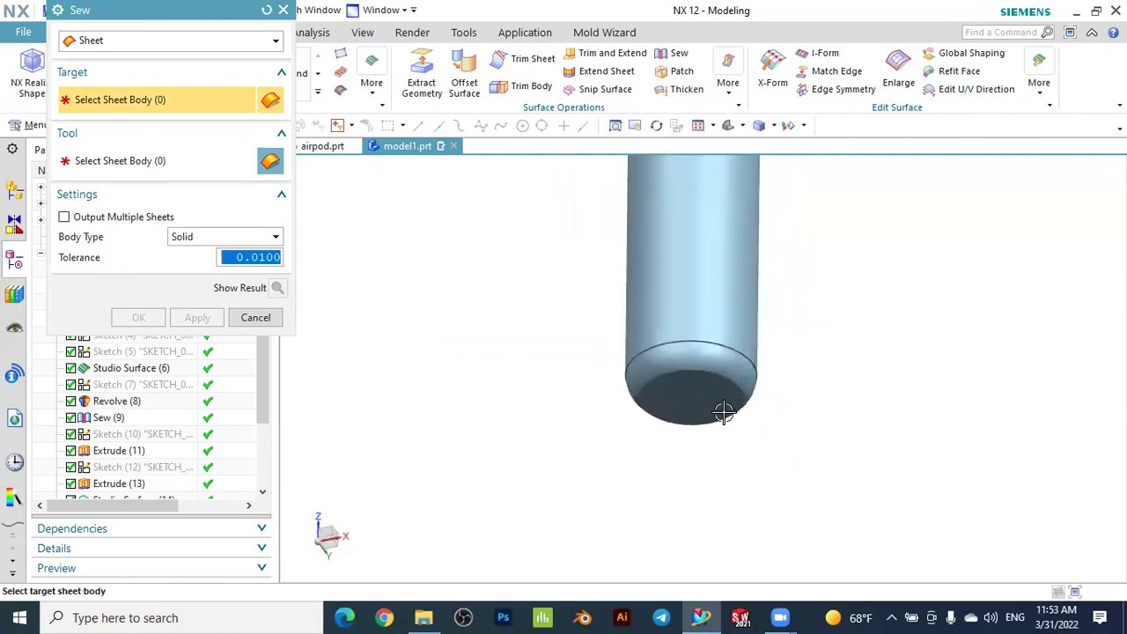
left_click(714, 408)
left_click(702, 362)
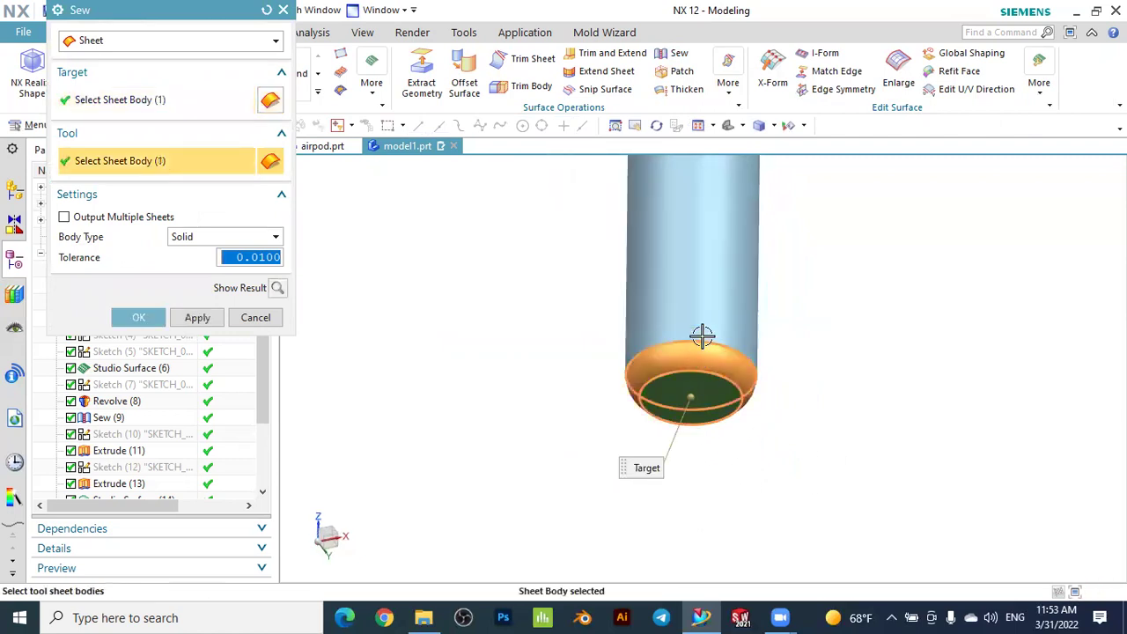
Add the stem, the curved neck surface and the bud's front sheet to the Sew's tool bodies
left_click(696, 313)
scroll(871, 351, "down", 3)
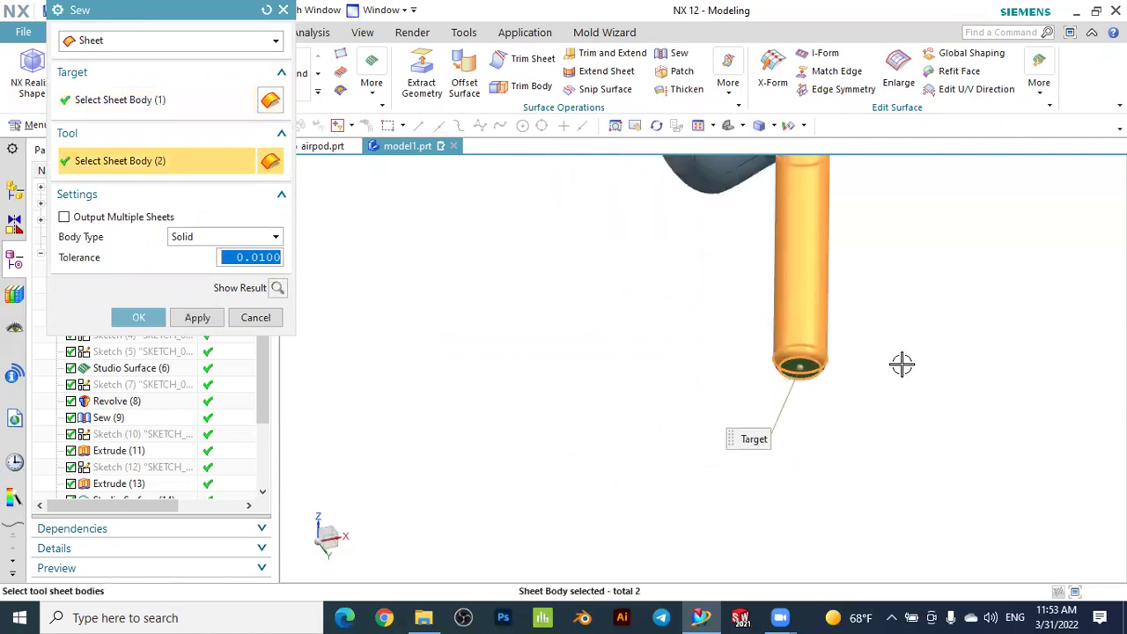
middle_click_drag(884, 388, 780, 264)
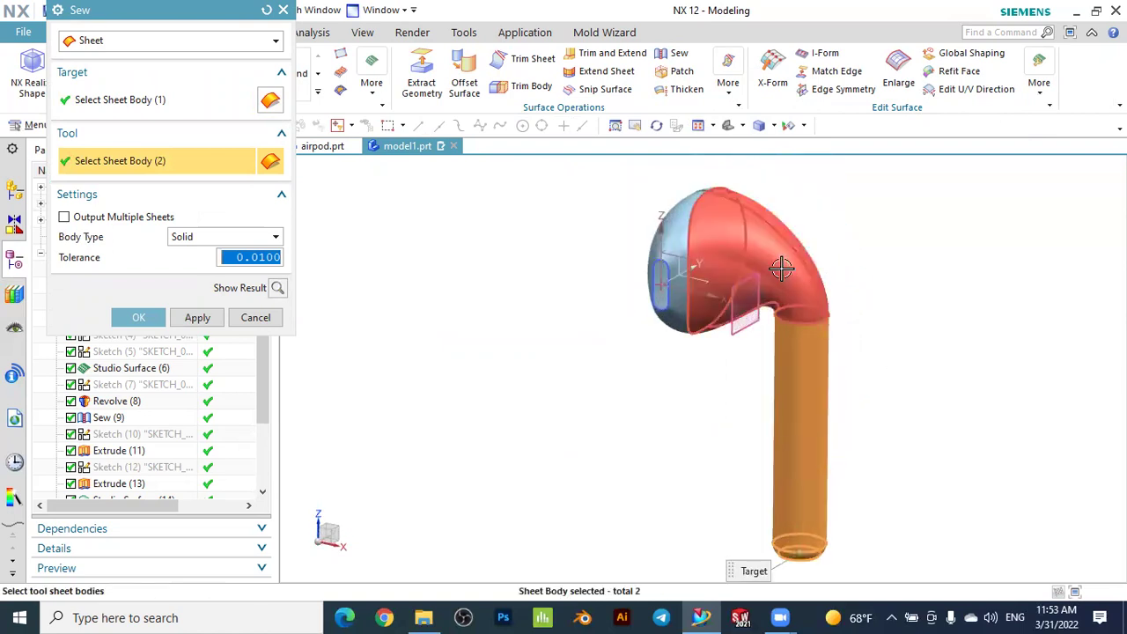
left_click(691, 234)
left_click(682, 232)
mouse_move(552, 278)
middle_mouse_down()
mouse_move(595, 291)
mouse_move(554, 291)
middle_mouse_up()
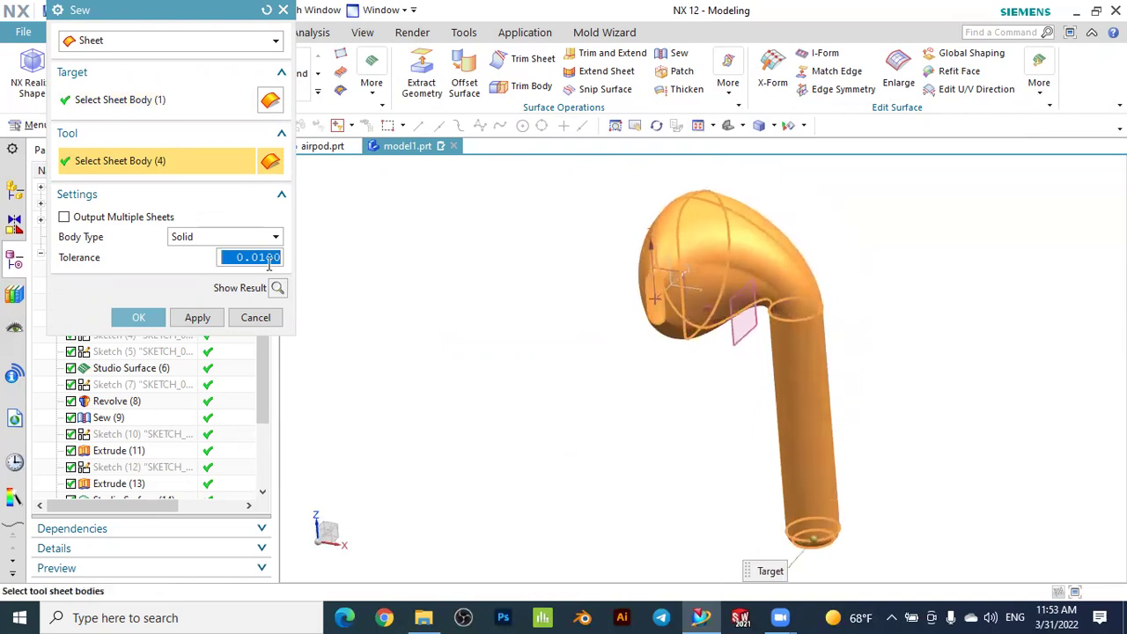
Set the Sew's body type to Sheet and sew the selected sheets
left_click(197, 238)
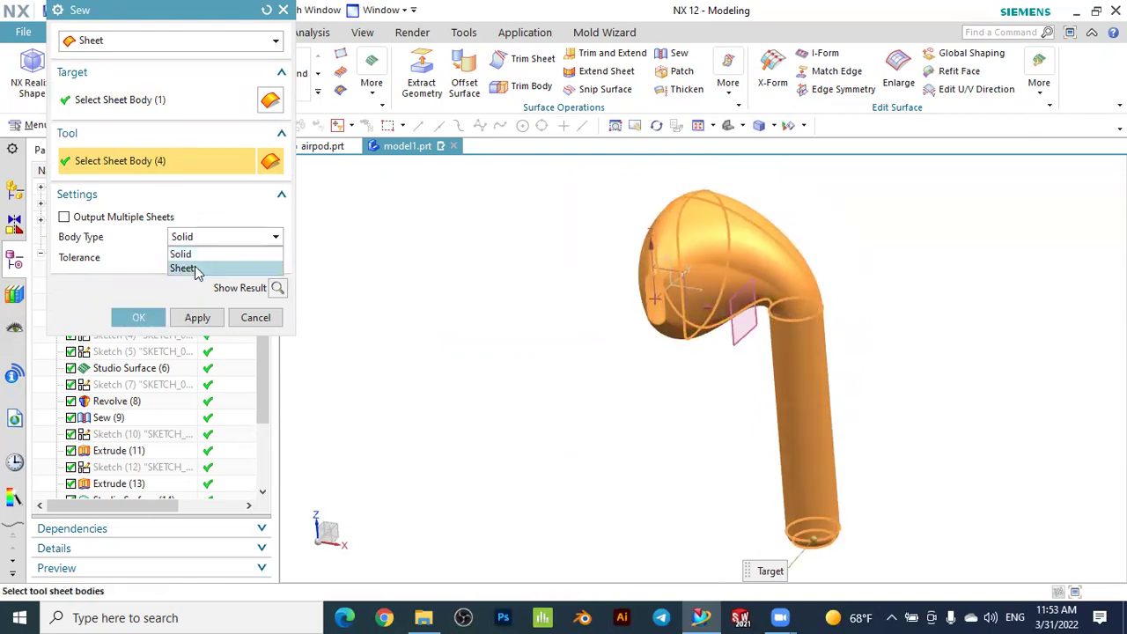
left_click(195, 268)
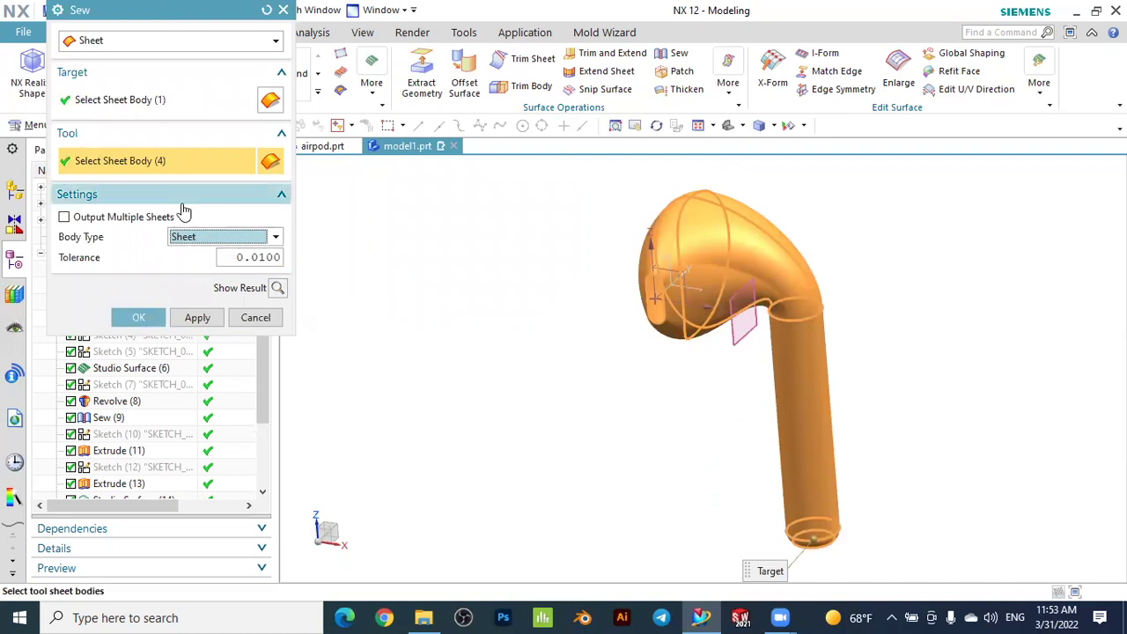
left_click(141, 317)
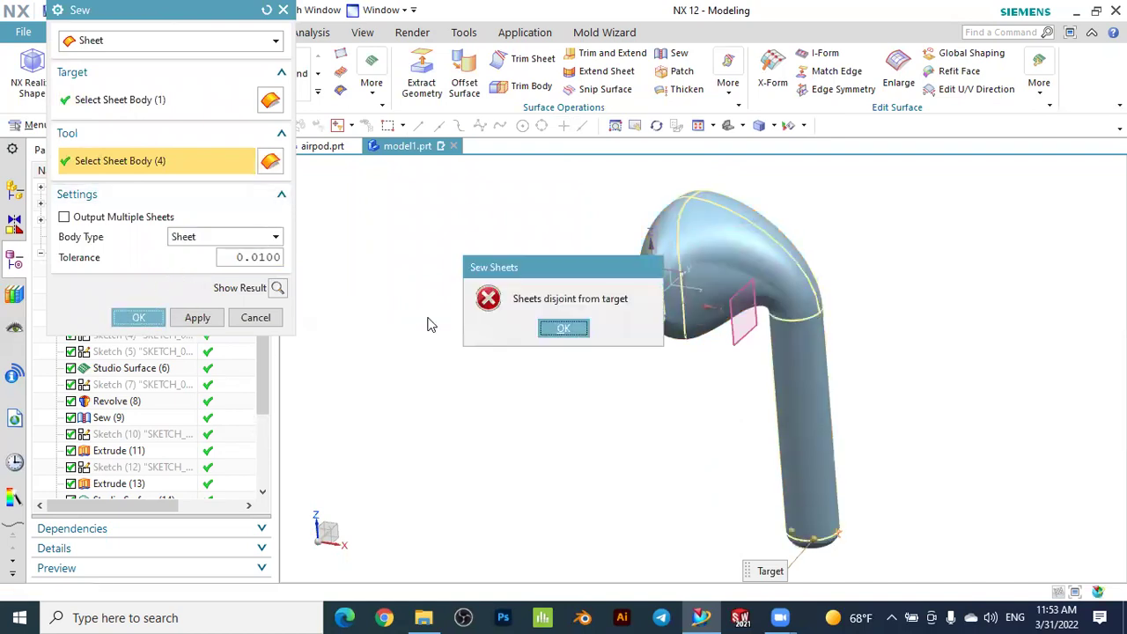
left_click(564, 328)
Examine the new Sew feature in the model history to check which sheets of the earphone it joins
scroll(502, 304, "down", 2)
middle_click_drag(747, 304, 695, 284)
scroll(320, 327, "down", 2)
scroll(181, 392, "down", 2)
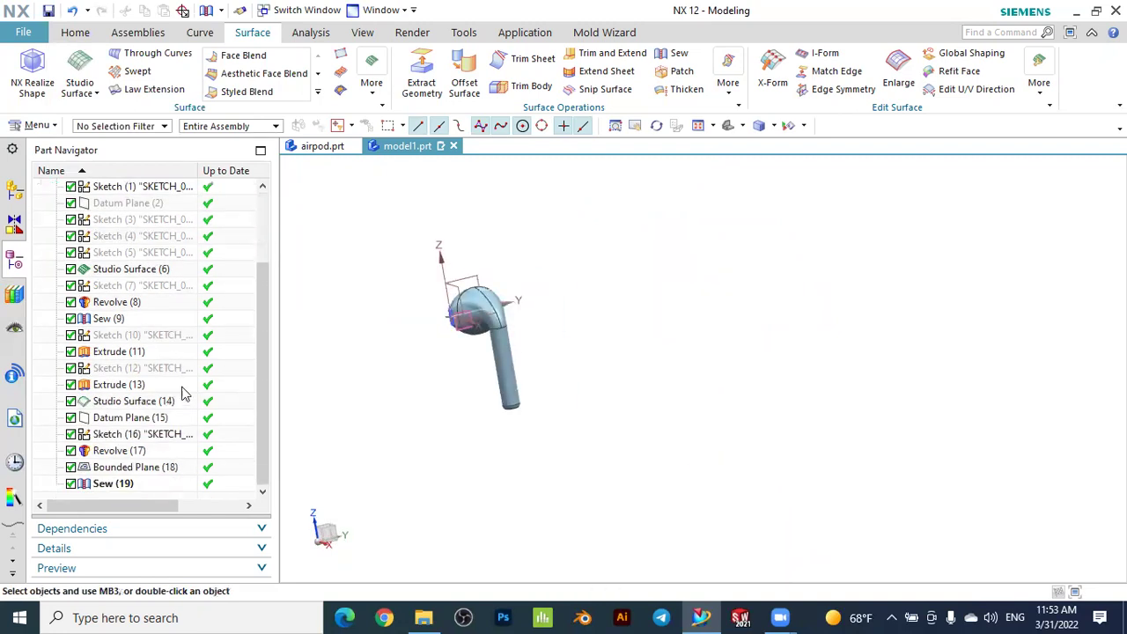
middle_click_drag(581, 339, 629, 354)
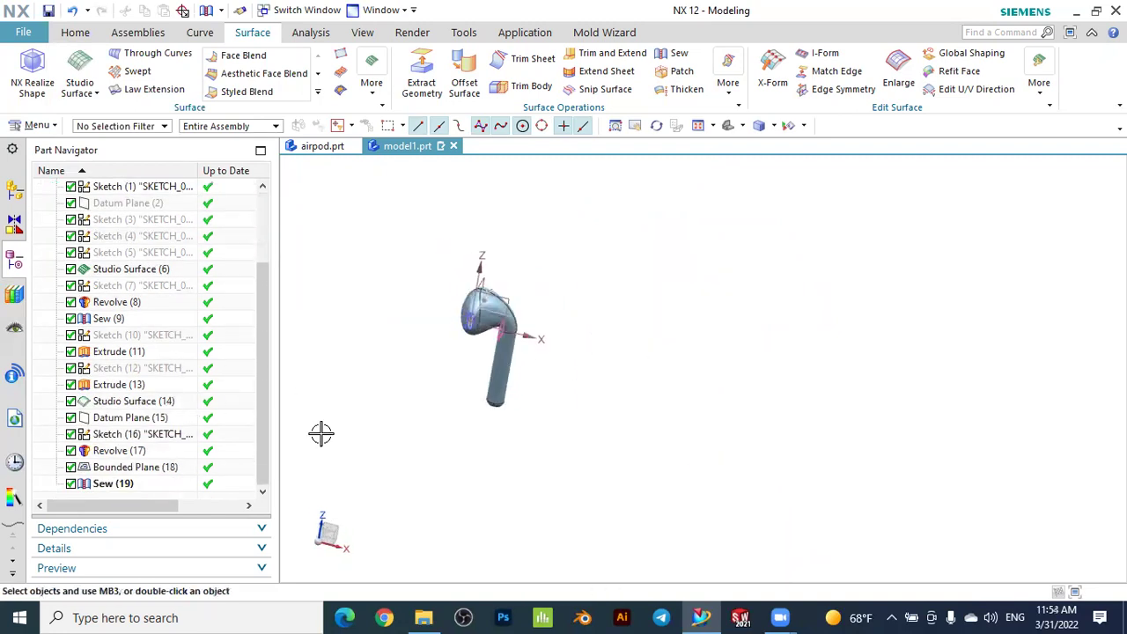
left_click(108, 485)
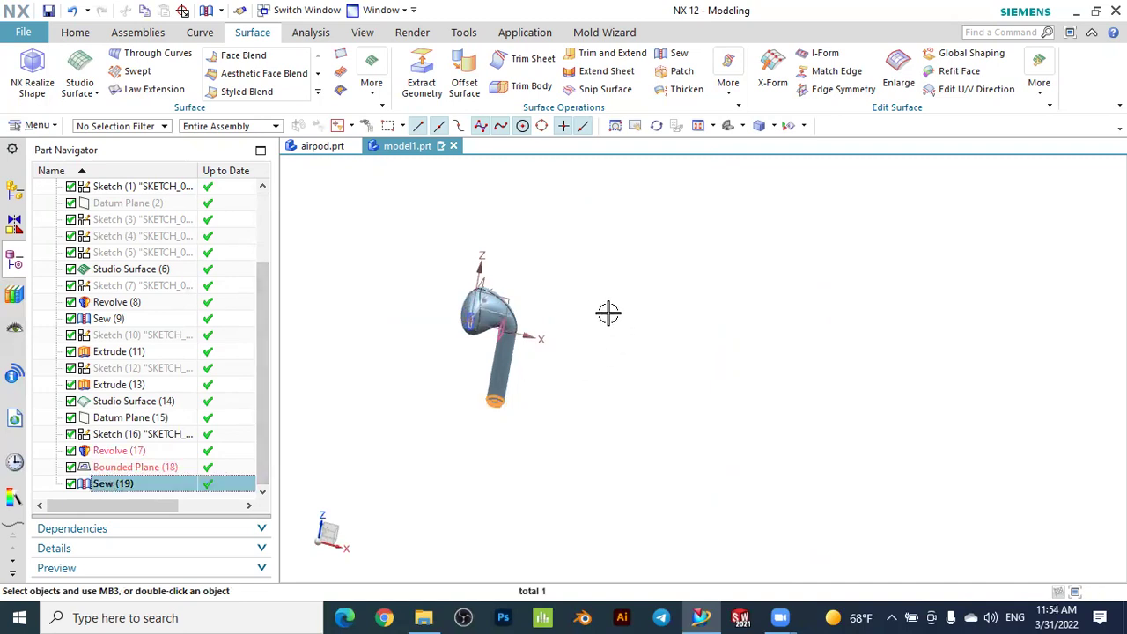
key("Escape")
Hide the datum plane that crosses the curved neck surface
scroll(531, 309, "up", 5)
scroll(651, 334, "down", 3)
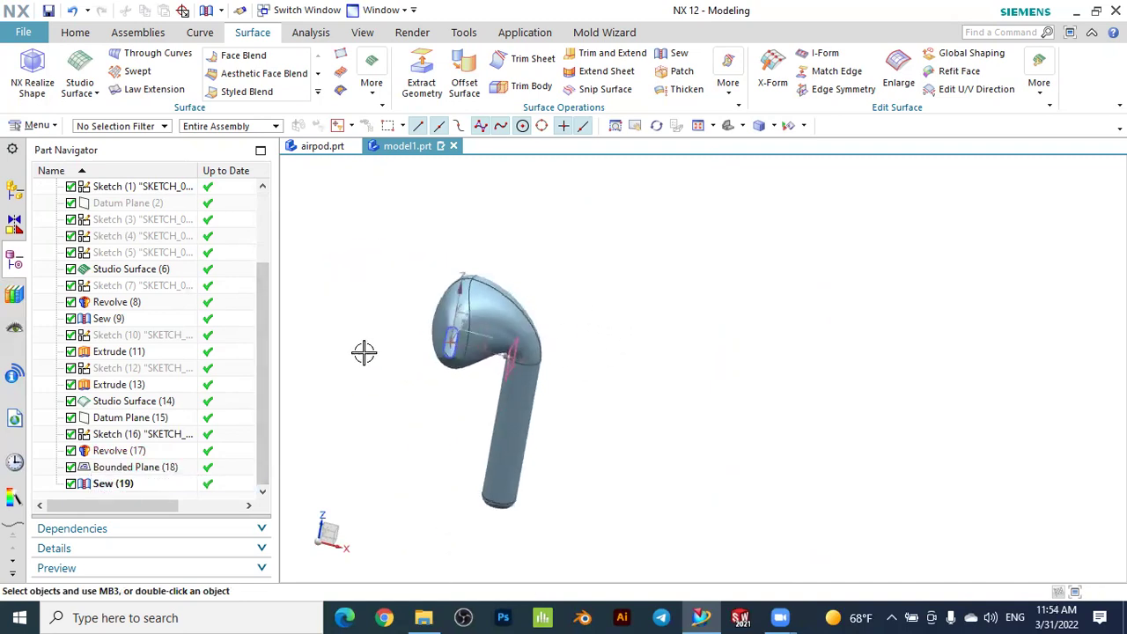
scroll(424, 318, "up", 5)
middle_click_drag(448, 403, 420, 388)
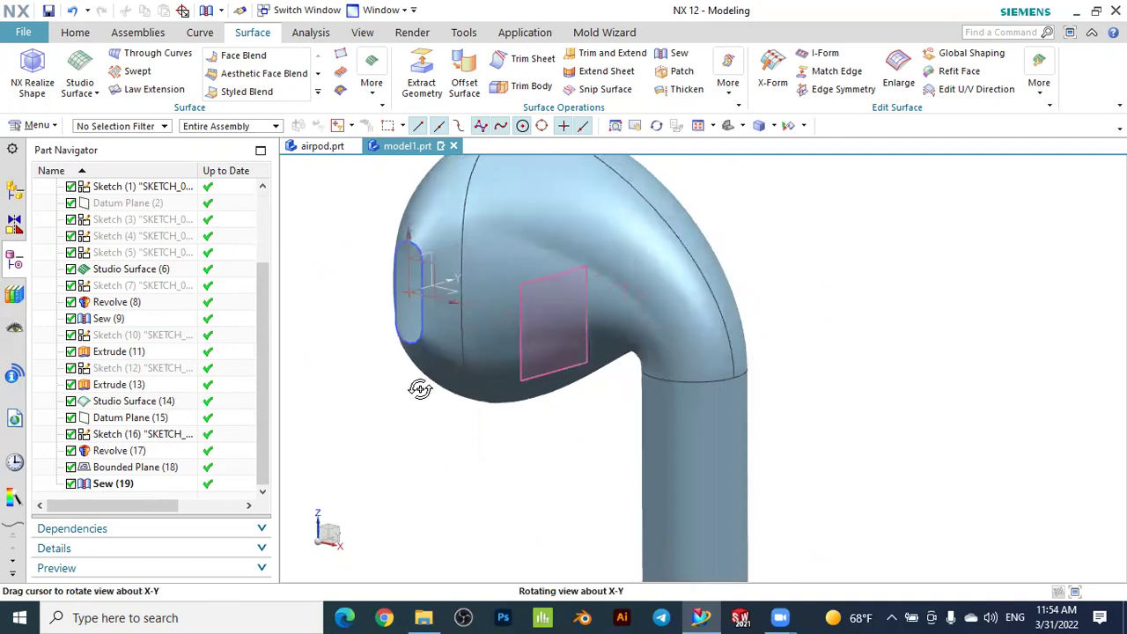
left_click(532, 376)
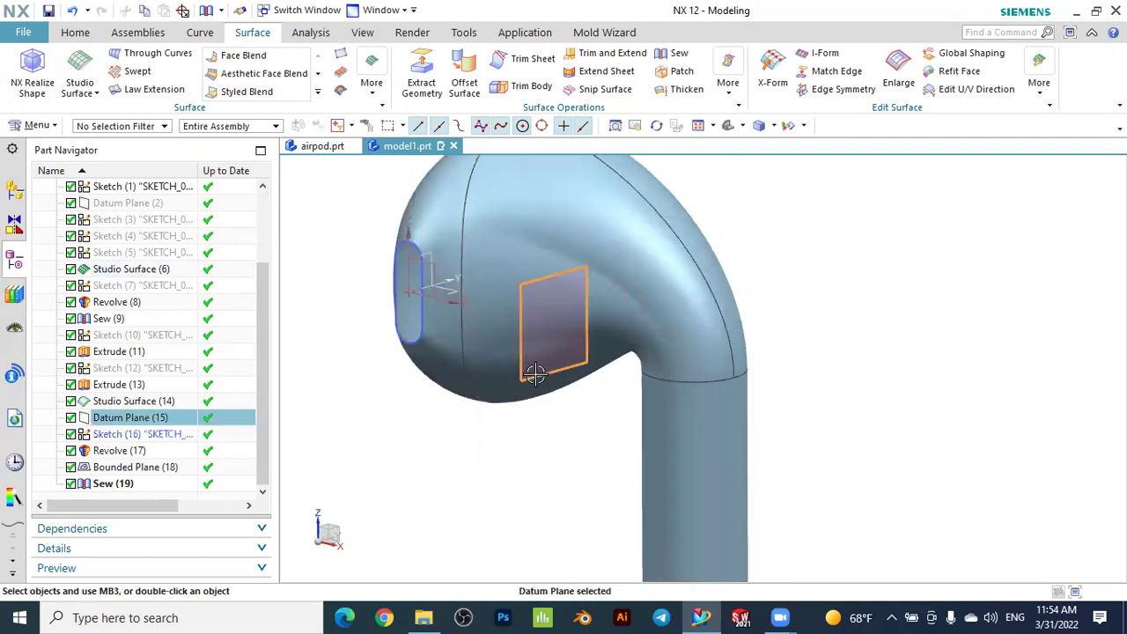
left_click(649, 347)
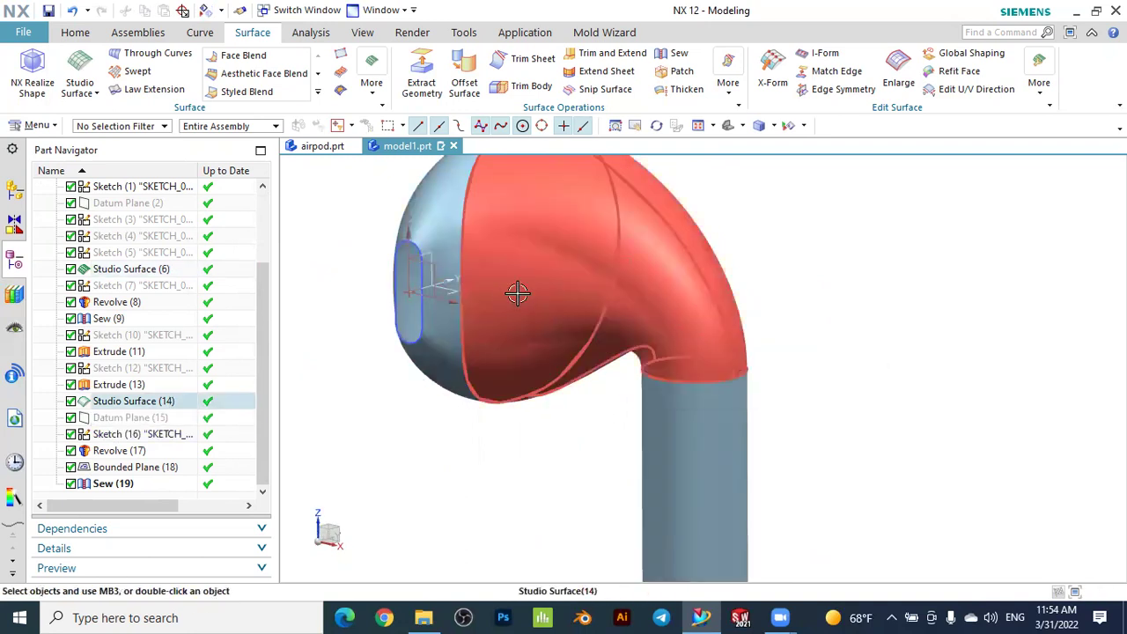
Create a datum plane at a distance of 0.5 mm from the XZ plane, inward from the bud's slotted front
left_click(70, 32)
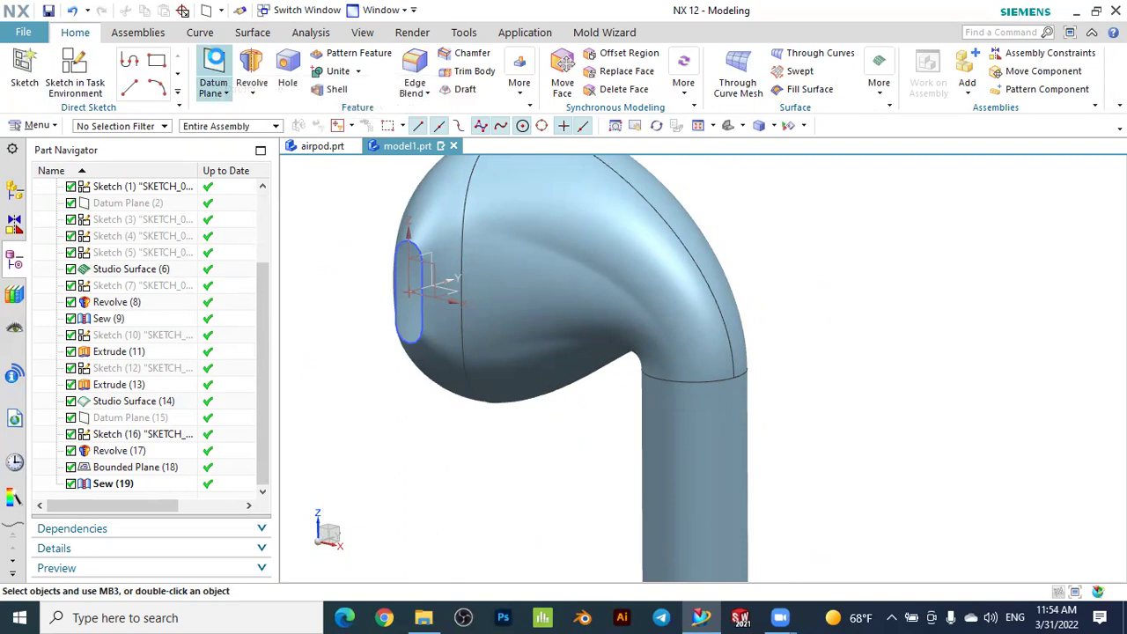
scroll(365, 271, "up", 3)
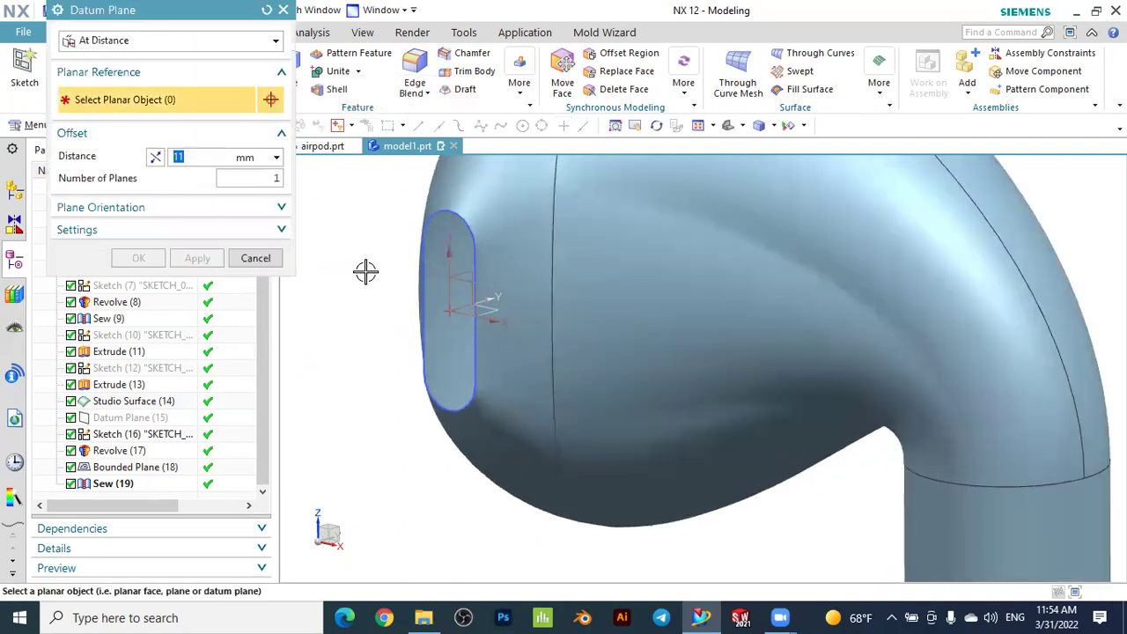
left_click(473, 287)
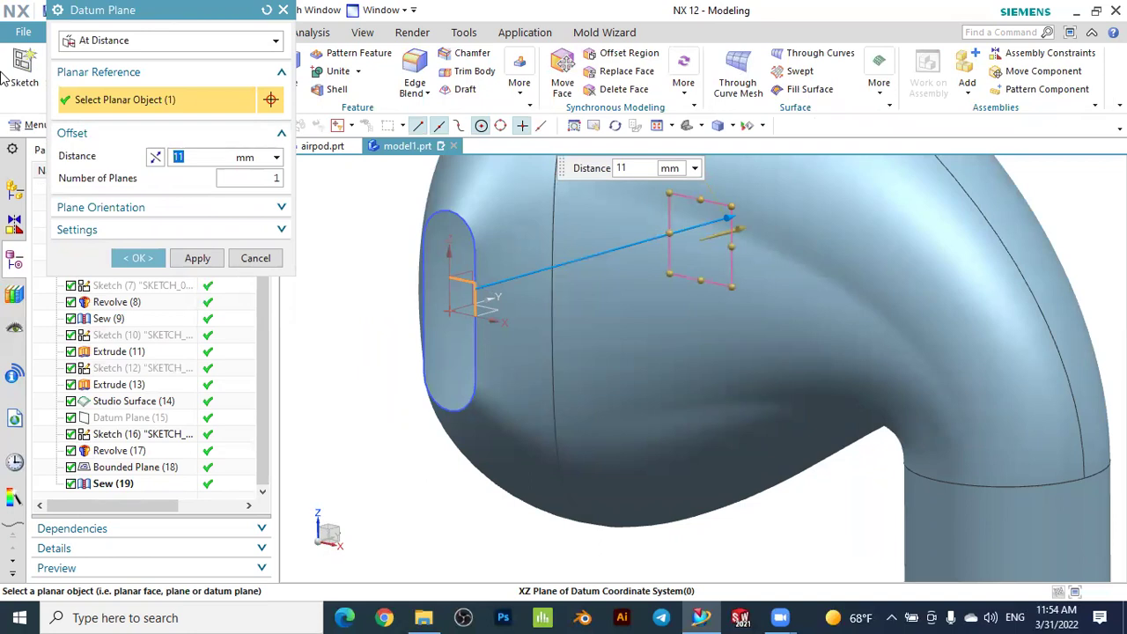
type("1")
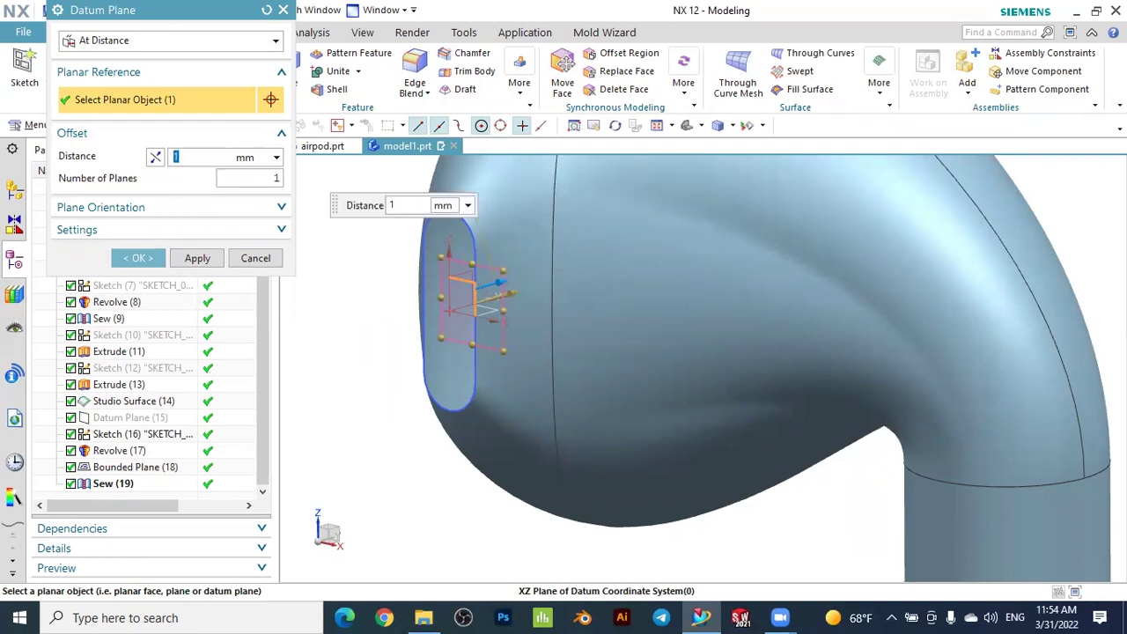
left_click(719, 126)
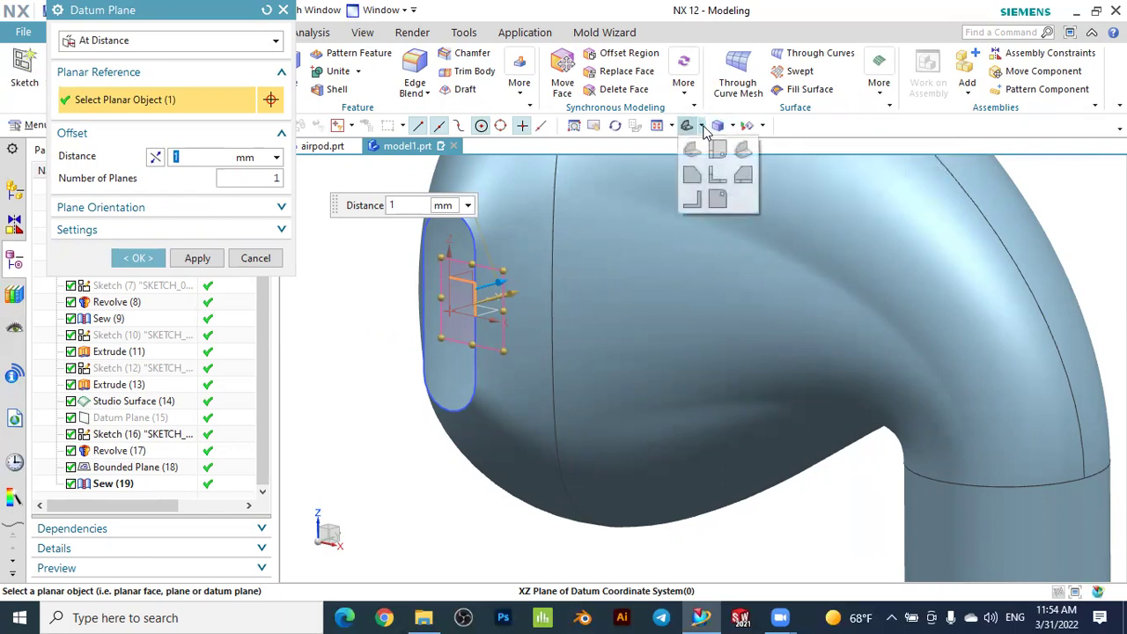
left_click(709, 201)
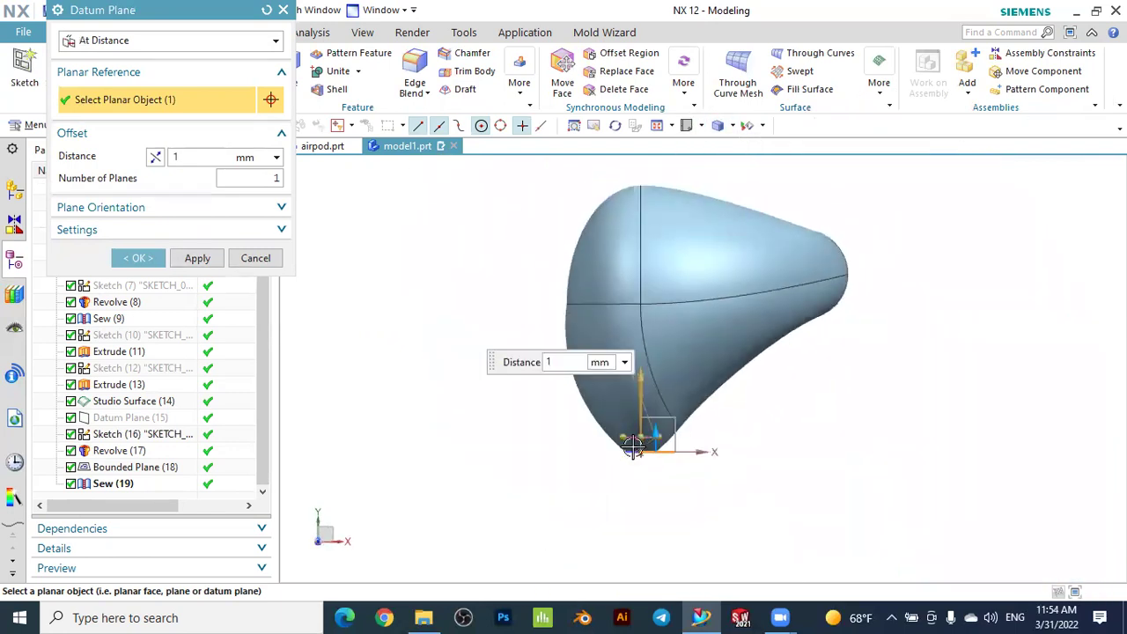
scroll(649, 442, "up", 5)
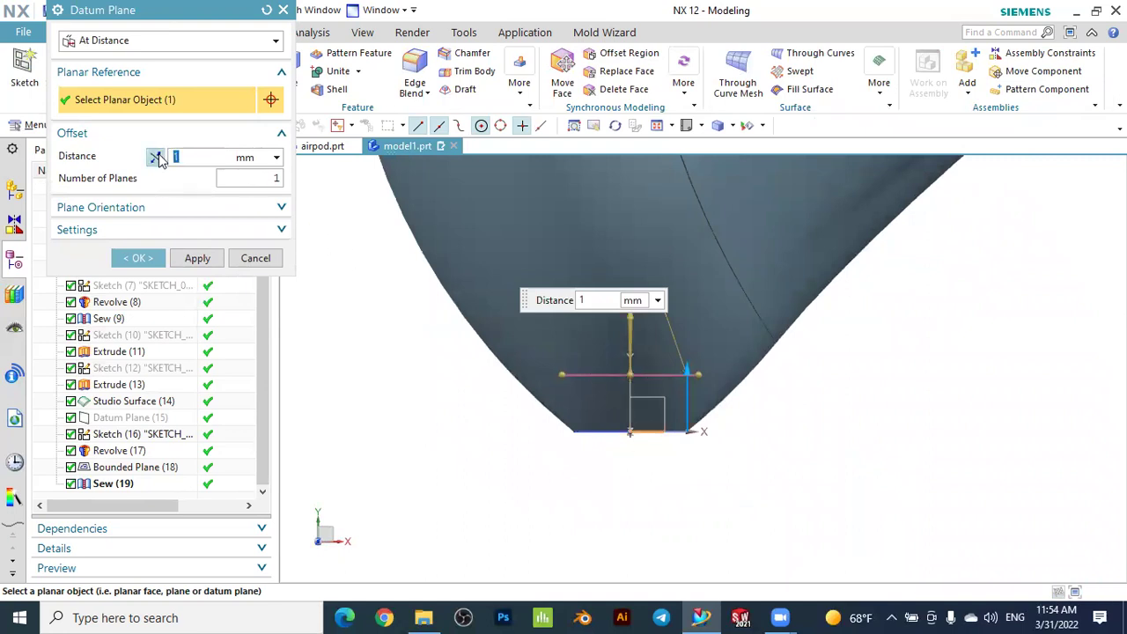
type("0.5")
key("Return")
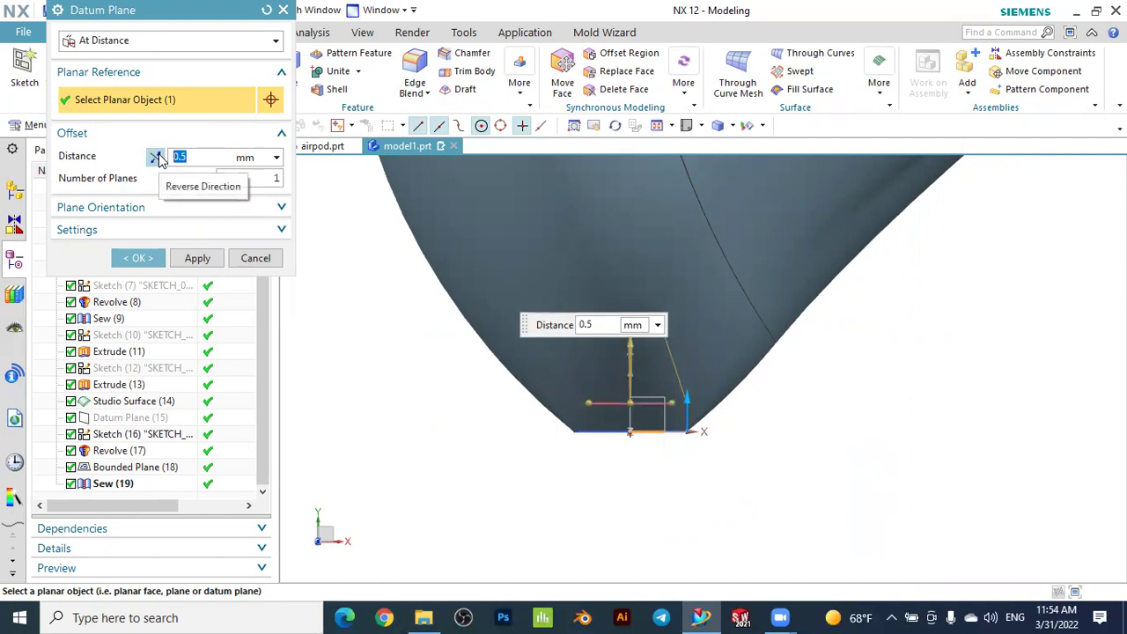
left_click(141, 257)
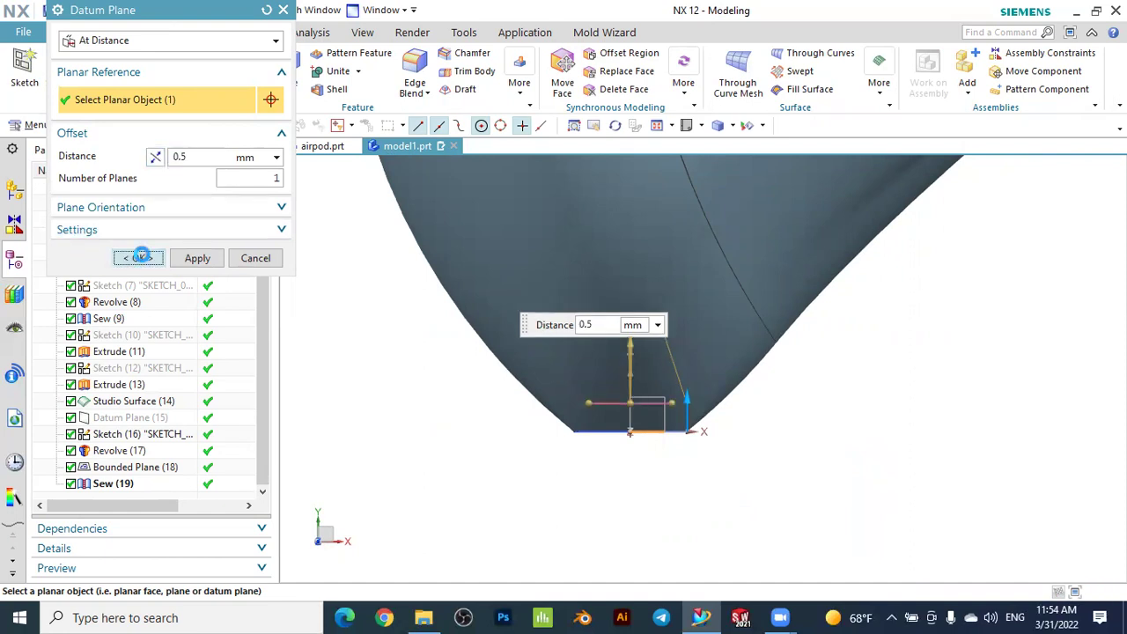
Create a sketch on the offset datum plane inside the bud's slot, with its normal reversed to face outward
middle_click_drag(326, 284, 459, 342)
scroll(476, 362, "down", 5)
middle_click_drag(488, 382, 504, 299)
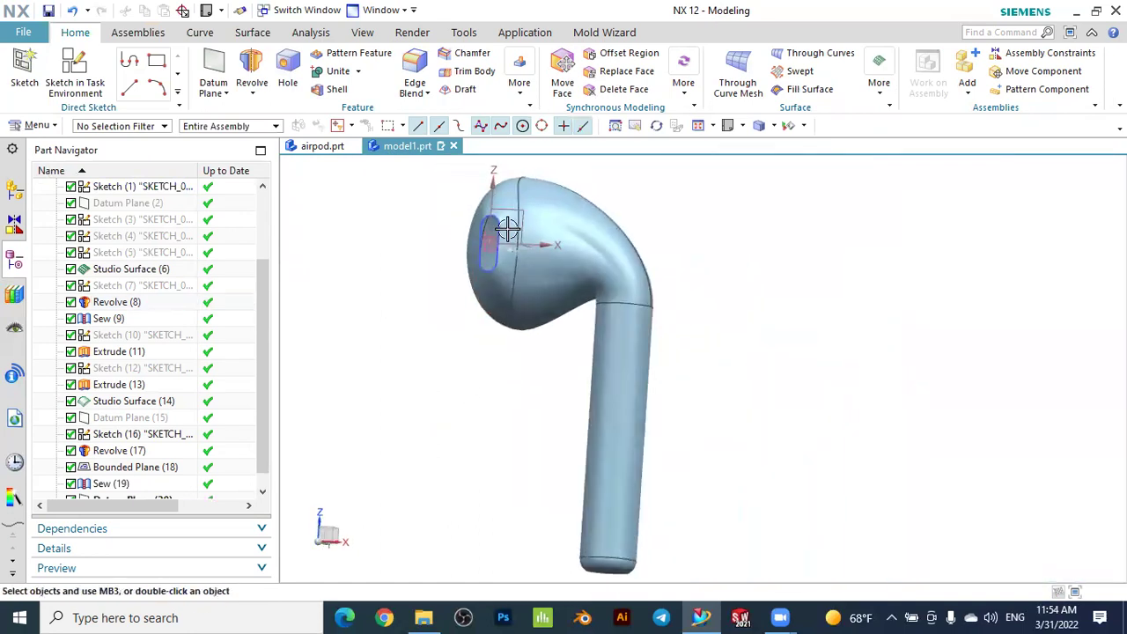
scroll(507, 227, "up", 5)
middle_click_drag(410, 276, 400, 301)
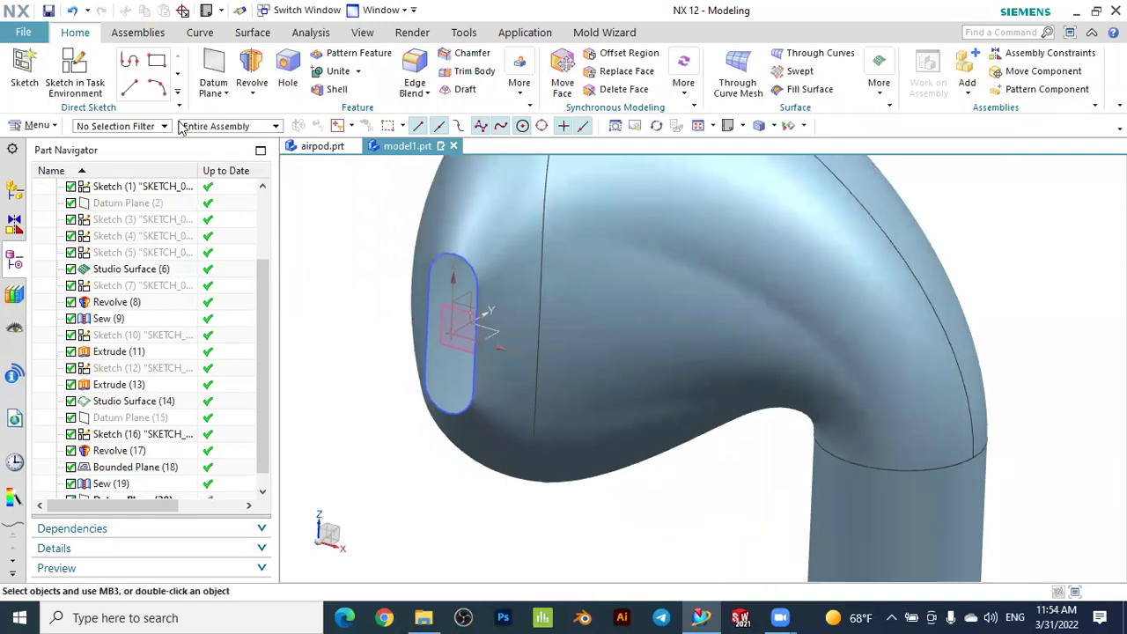
left_click(24, 71)
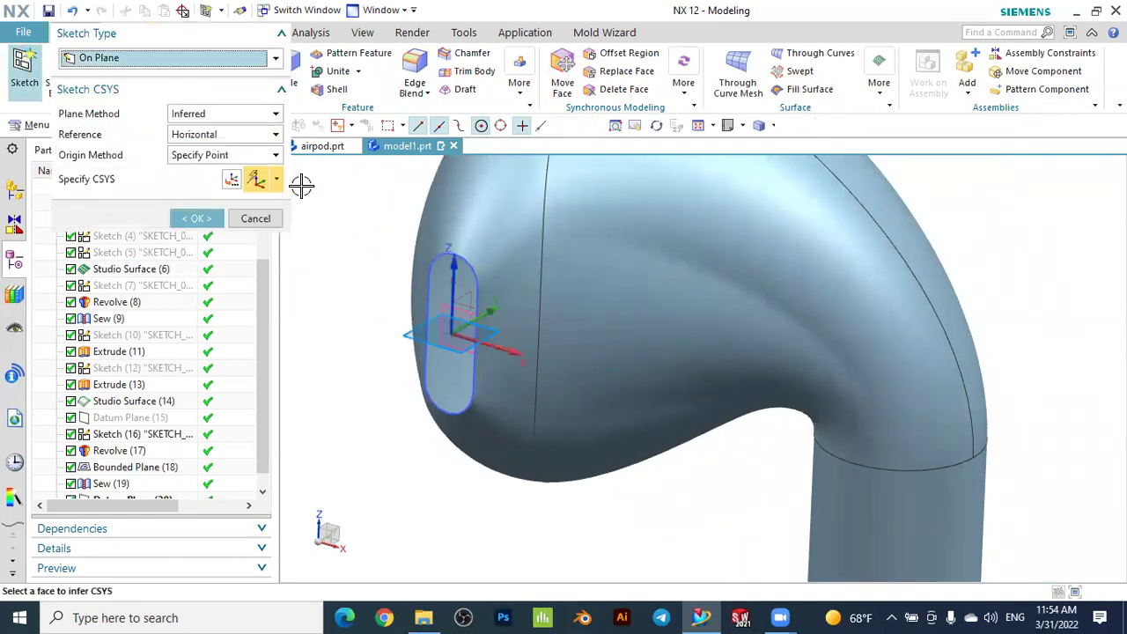
scroll(458, 343, "up", 4)
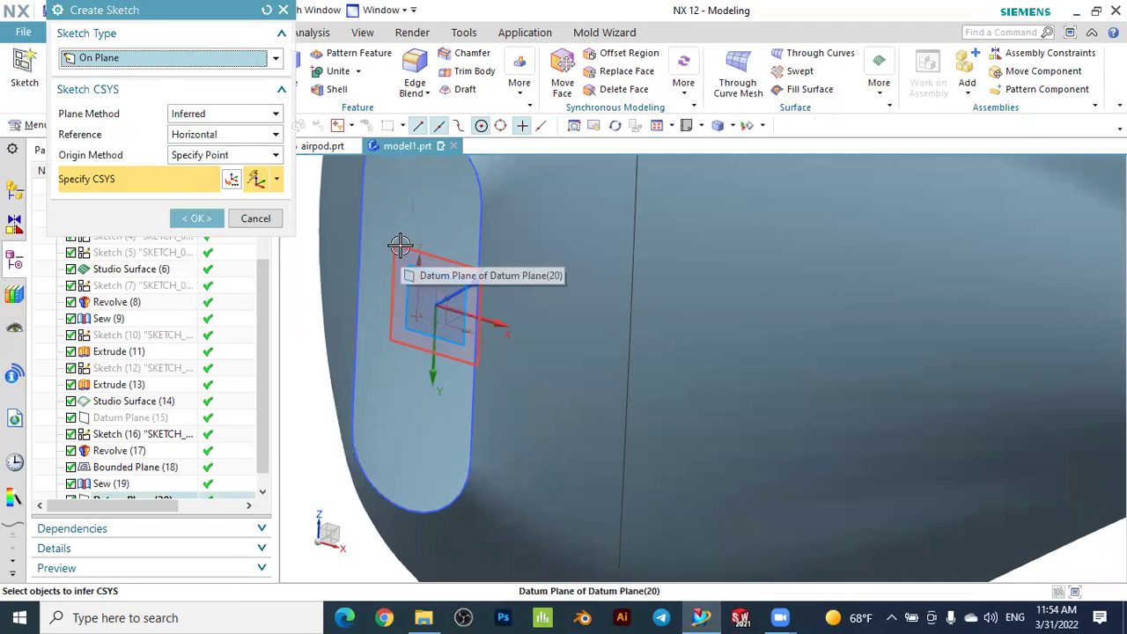
left_click(405, 249)
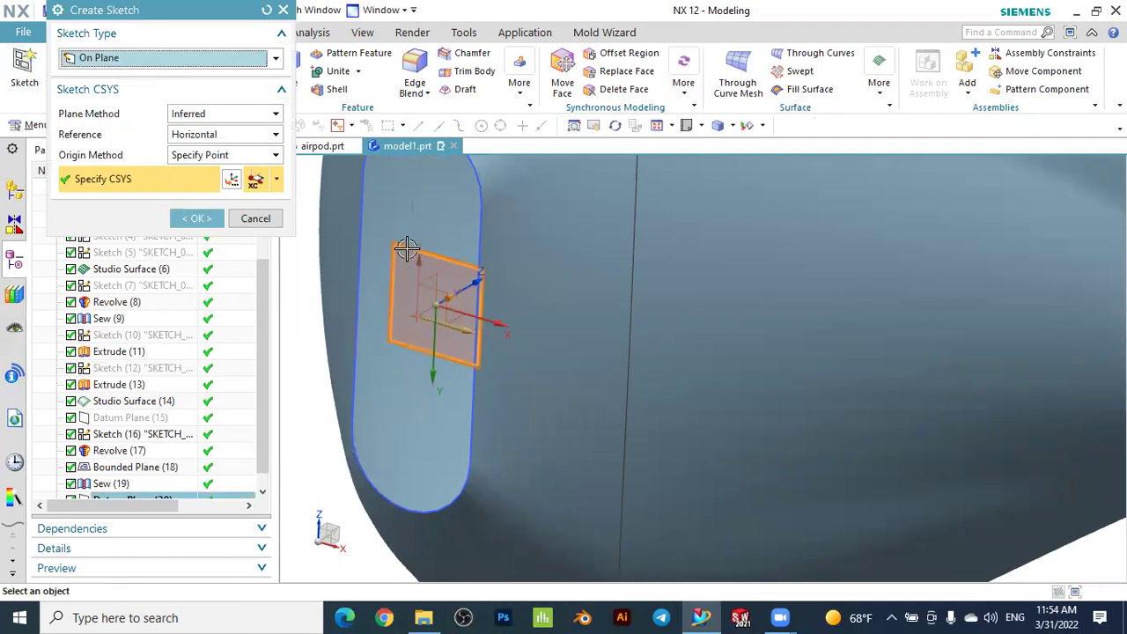
double_click(453, 290)
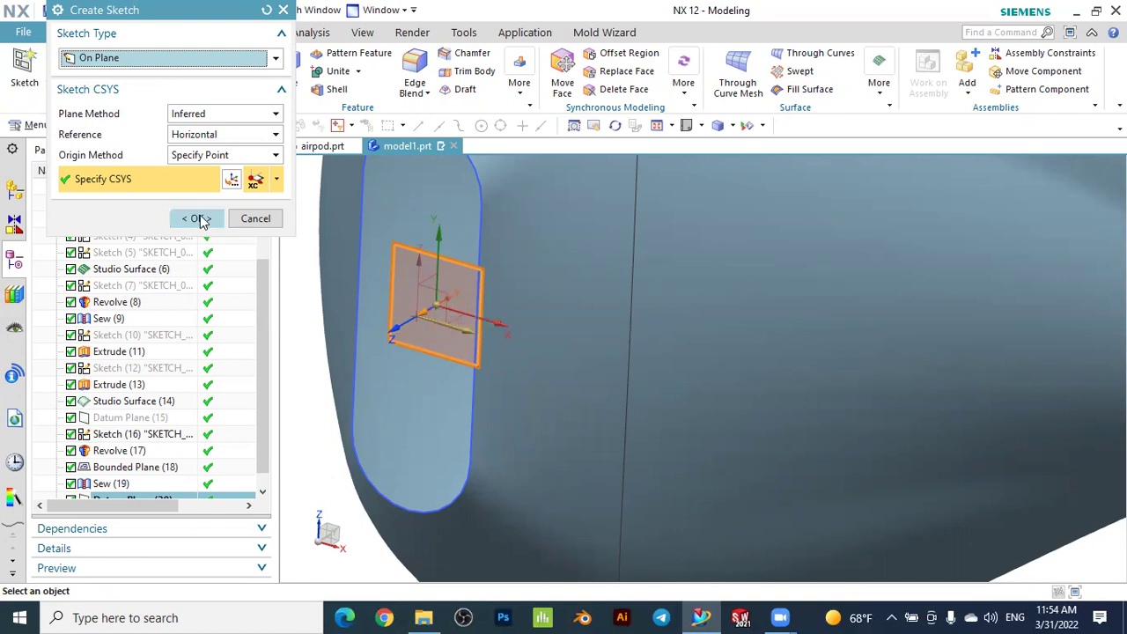
left_click(202, 218)
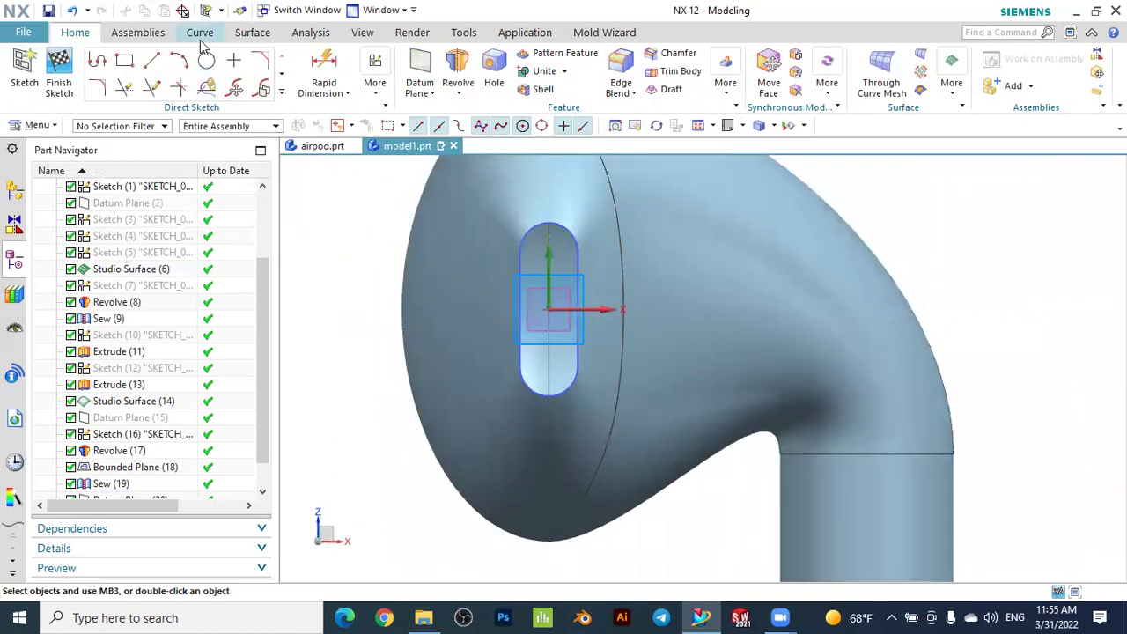
Start a Project Curve with the four connected curves of the slot outline and the offset datum plane as target
left_click(199, 33)
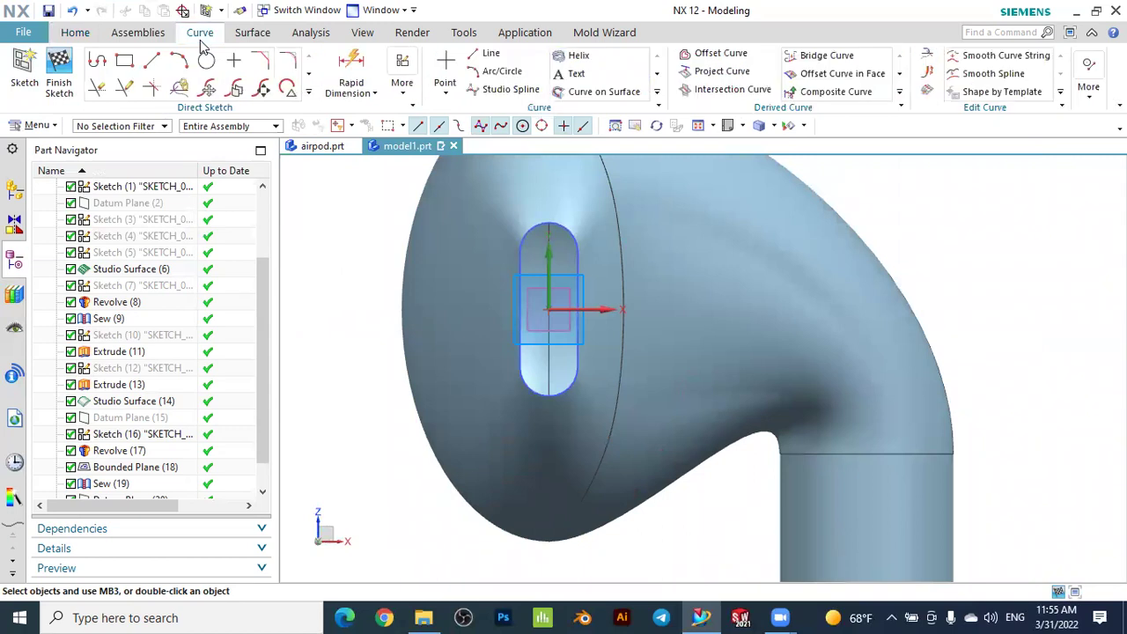
left_click(720, 74)
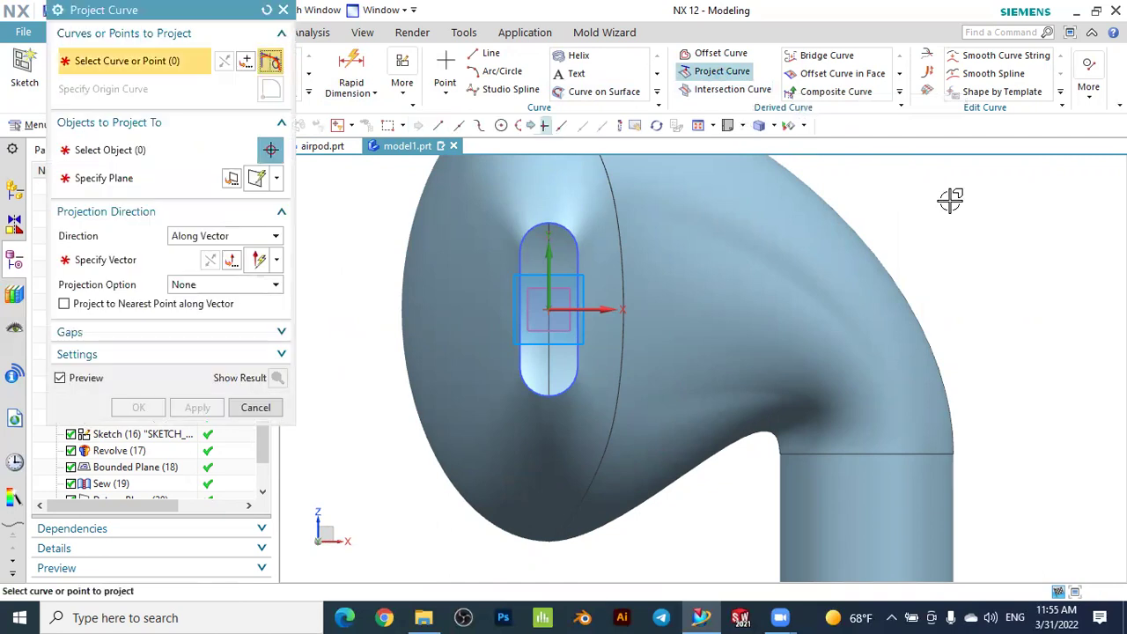
middle_click_drag(925, 216, 903, 238)
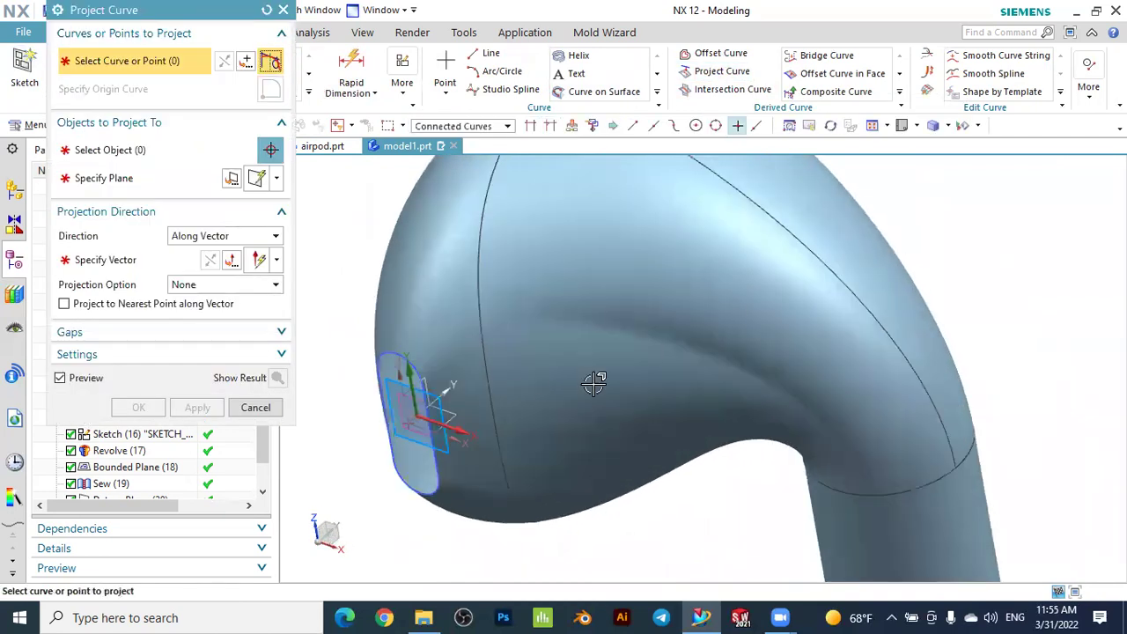
scroll(363, 448, "up", 2)
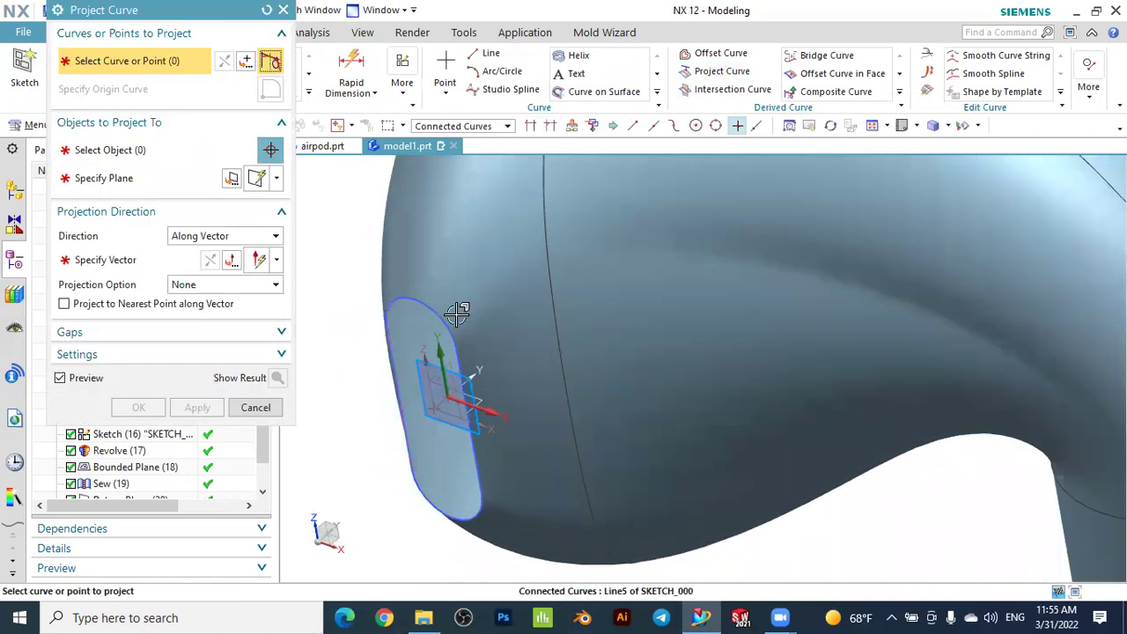
left_click(382, 333)
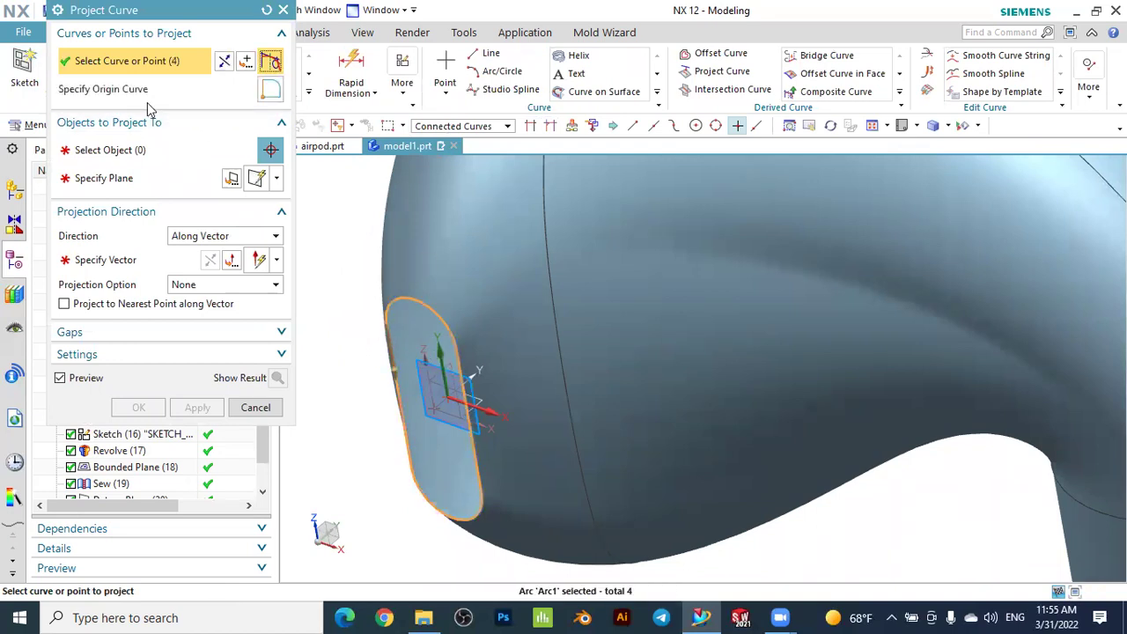
left_click(106, 155)
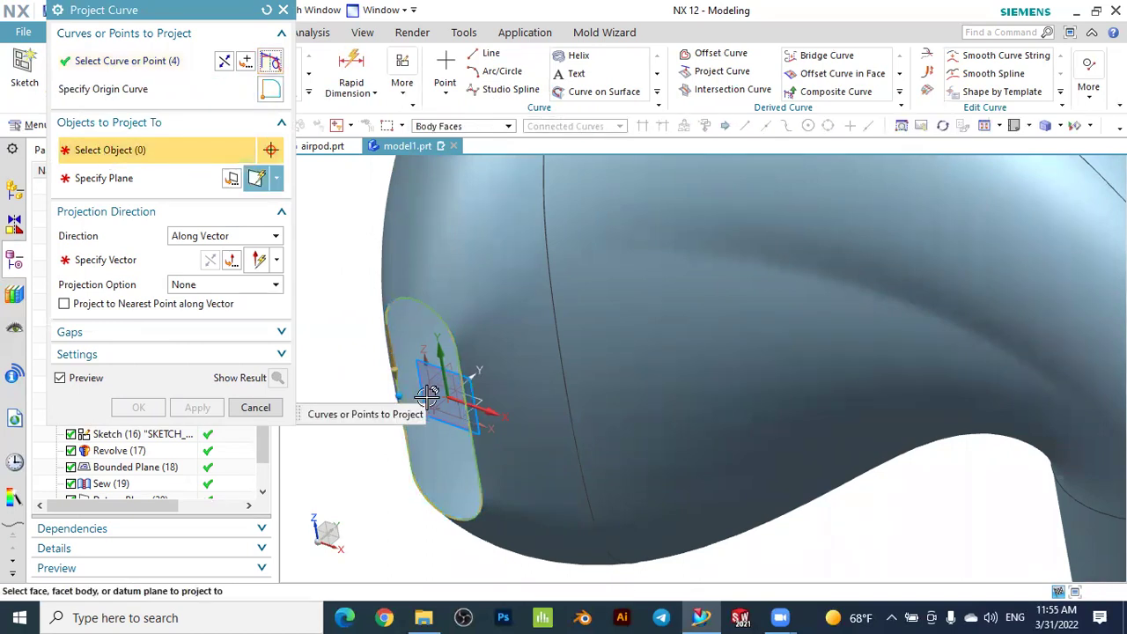
scroll(429, 392, "up", 3)
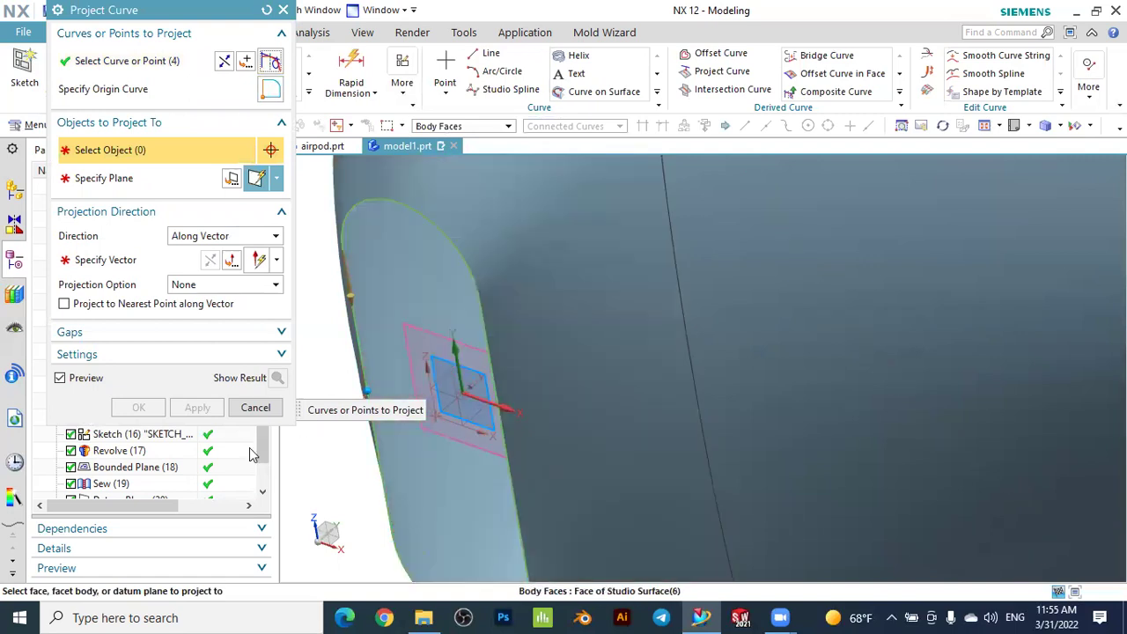
scroll(115, 475, "down", 1)
left_click(123, 468)
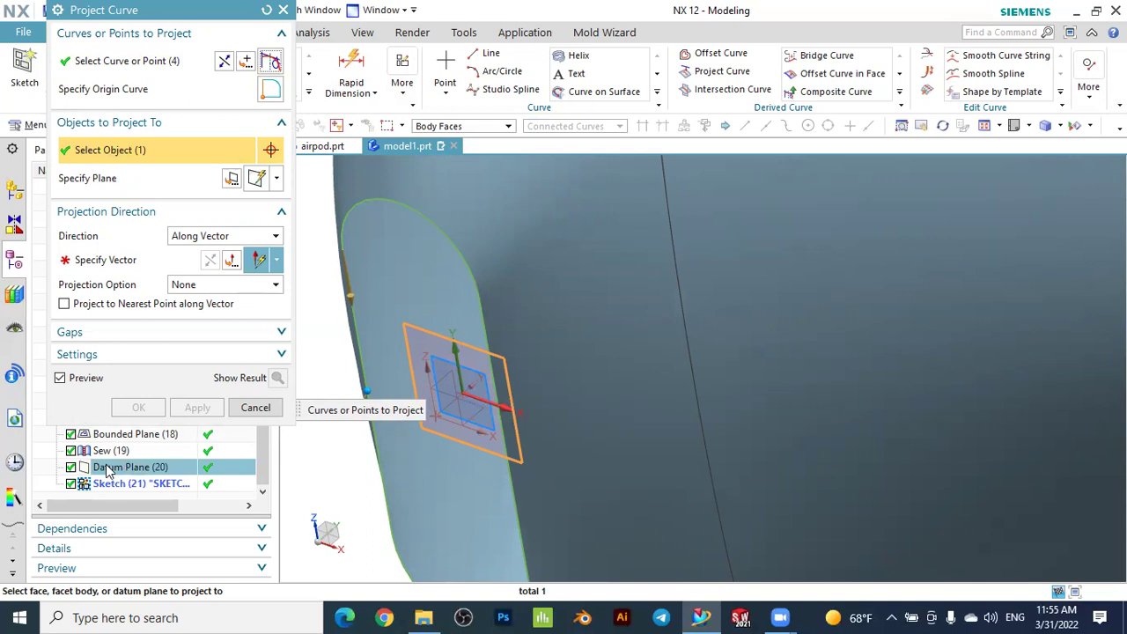
Set the projection direction along the Y-axis and create the projected slot outline
left_click_drag(193, 11, 412, 23)
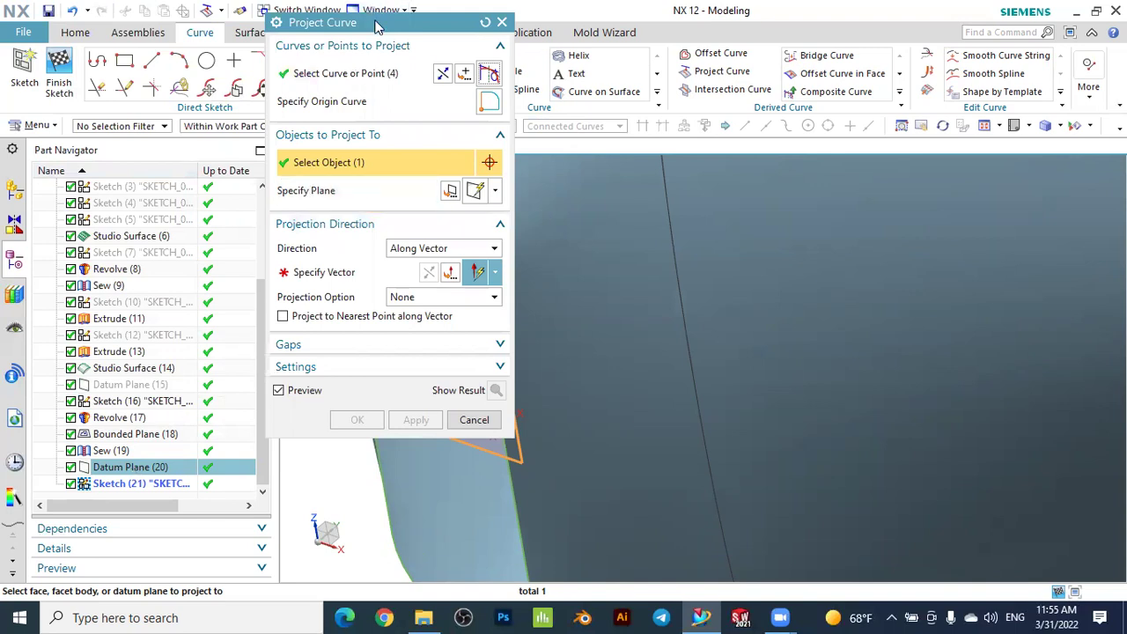
left_click_drag(361, 29, 181, 37)
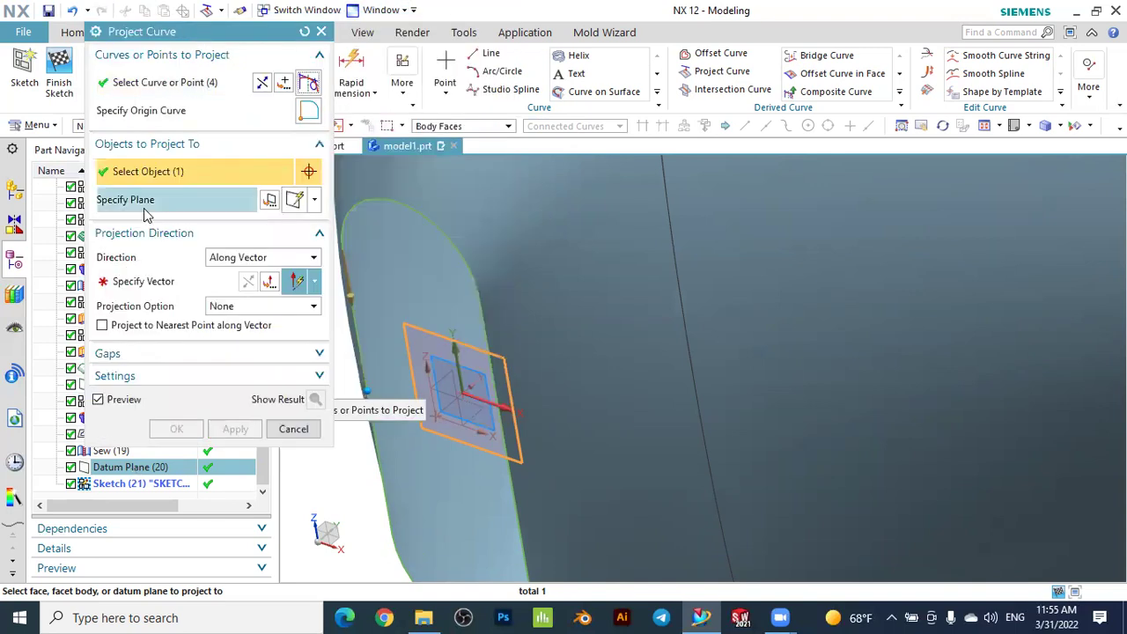
left_click(141, 280)
left_click(743, 343)
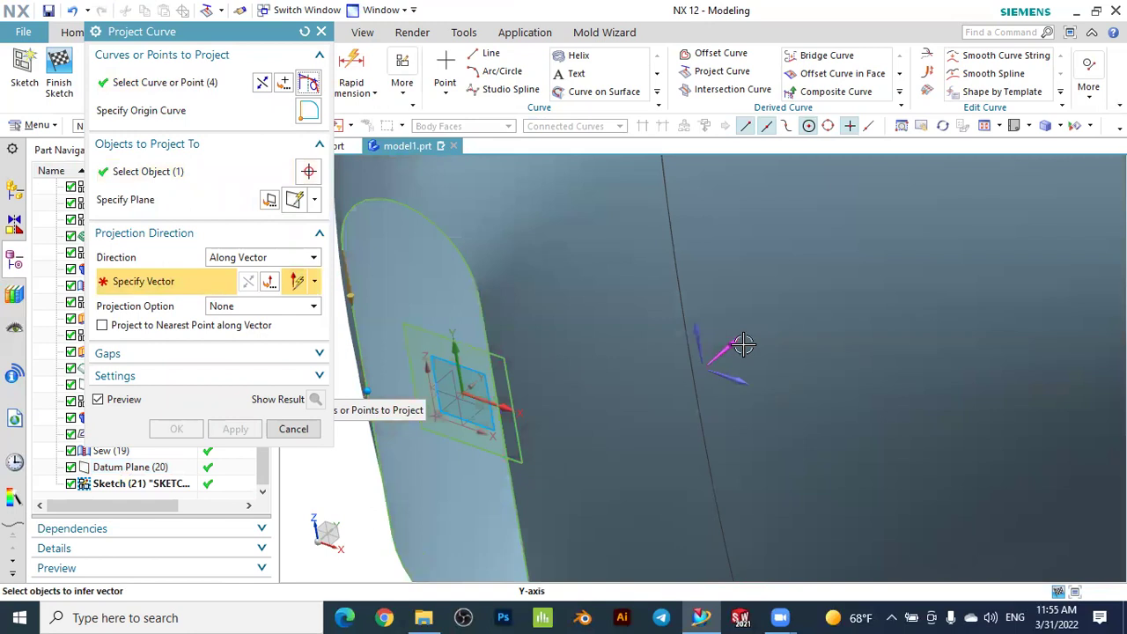
scroll(523, 372, "down", 1)
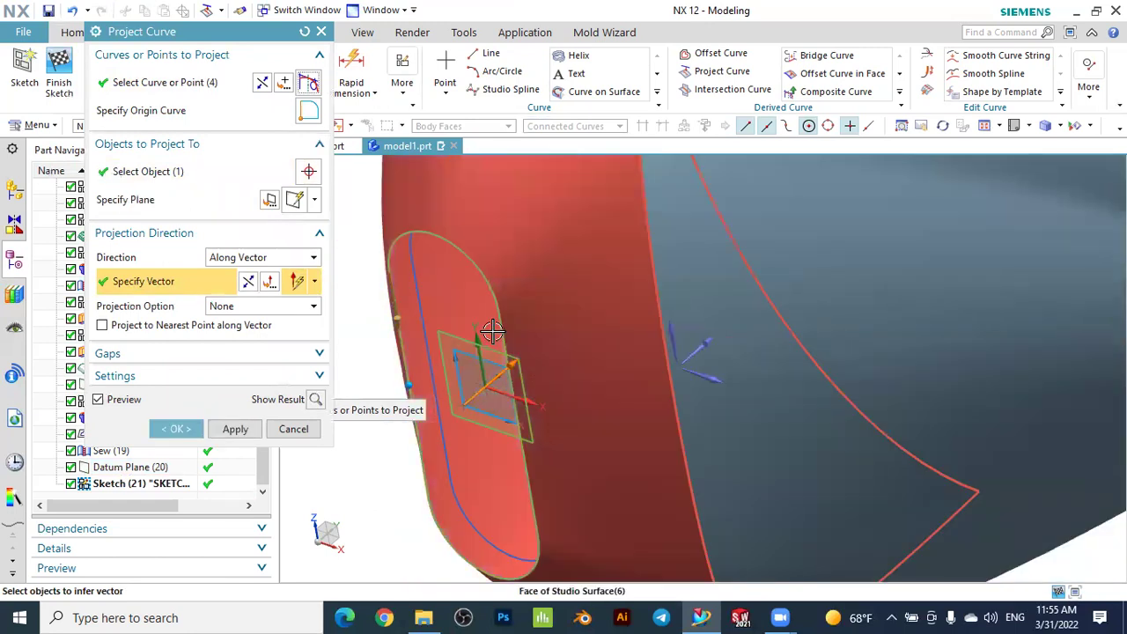
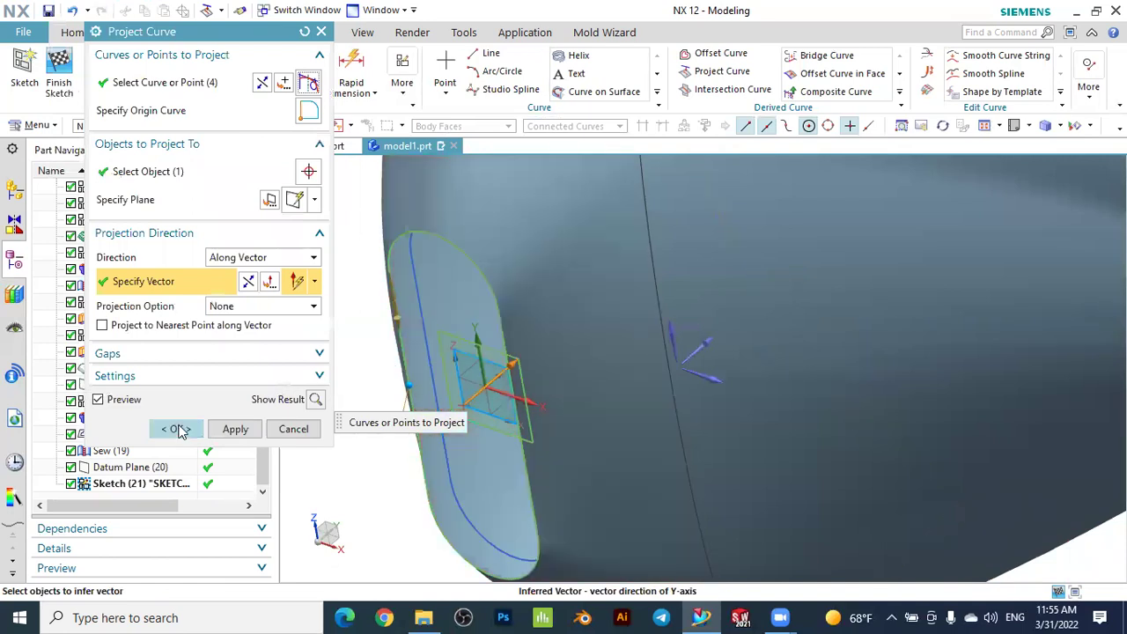
left_click(176, 430)
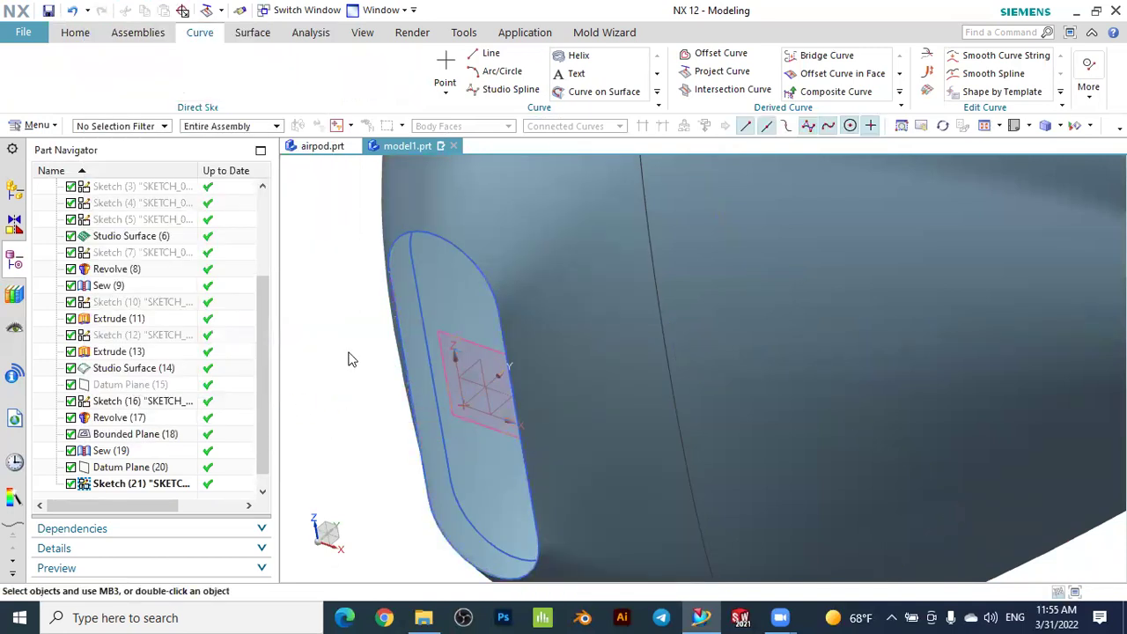
Start an Extrude using the four connected curves of the projected slot outline as the section
middle_click_drag(347, 357, 377, 352)
middle_click_drag(390, 485, 409, 456)
scroll(409, 456, "up", 4)
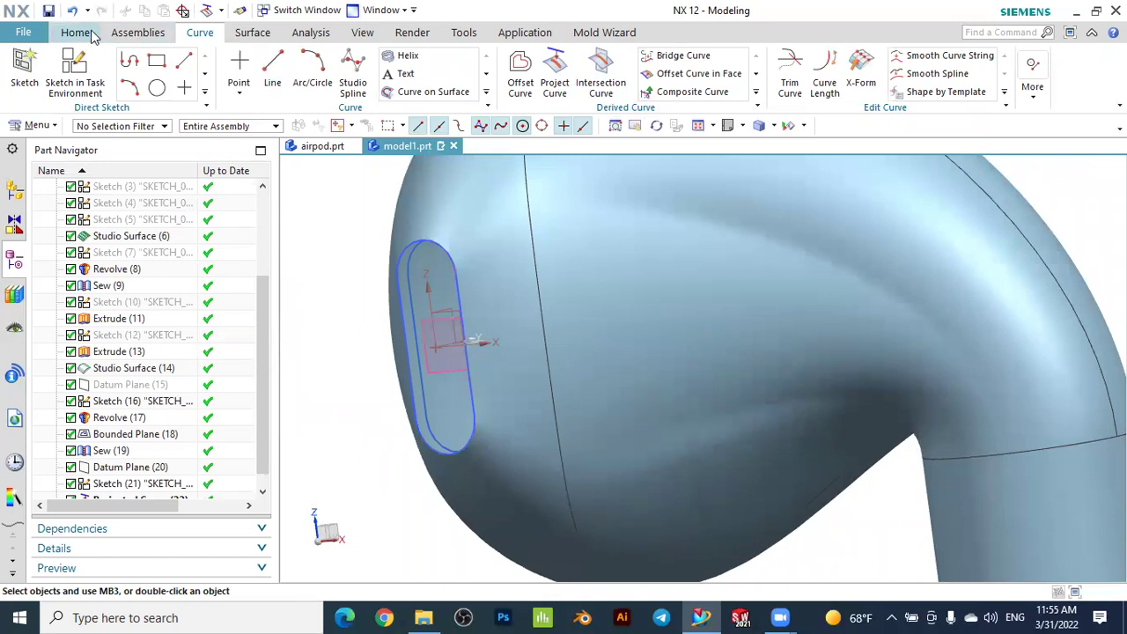
left_click(87, 32)
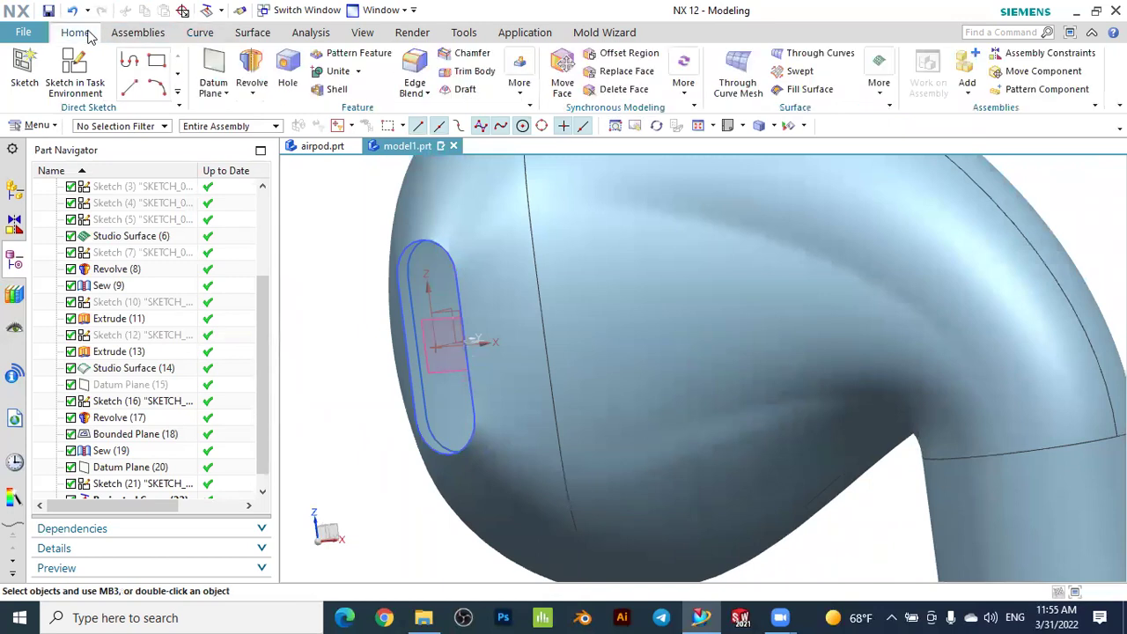
left_click(252, 93)
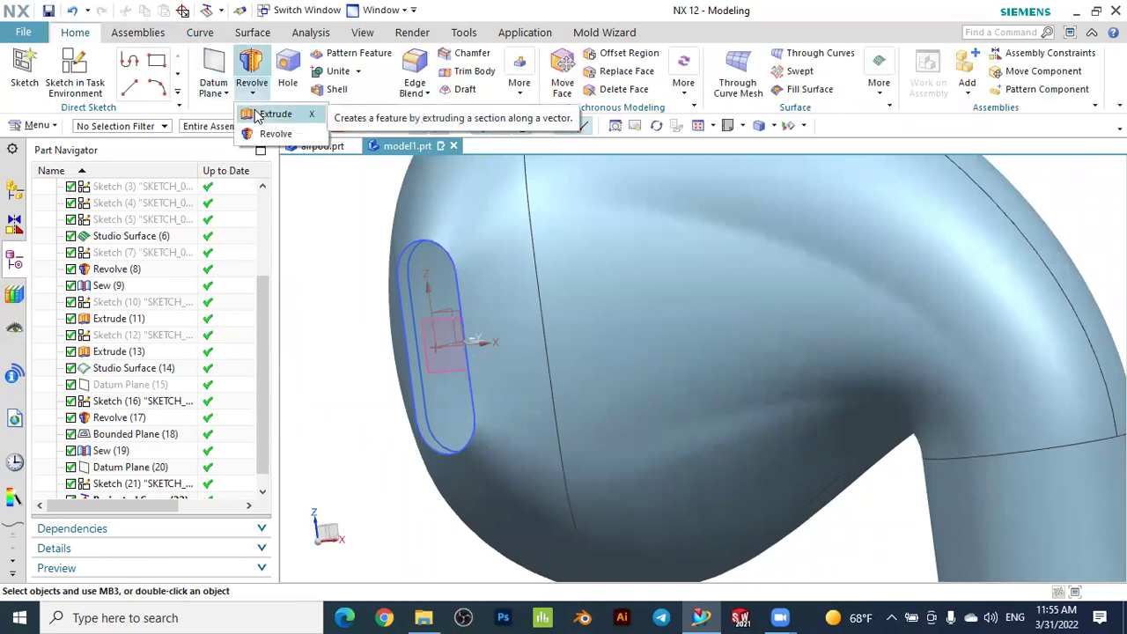
left_click(258, 117)
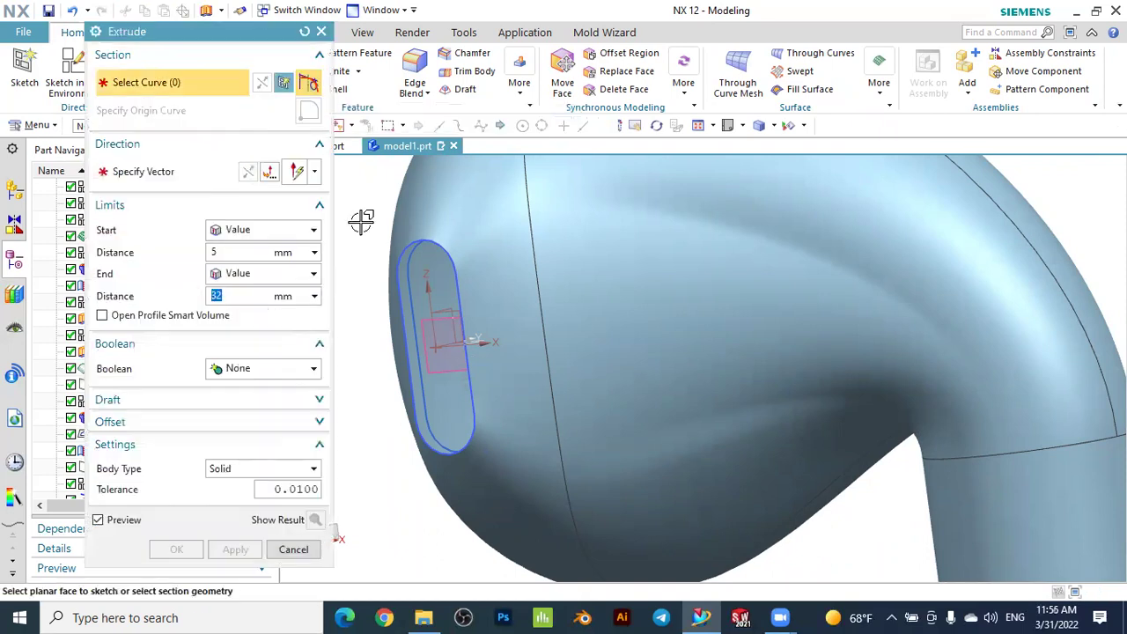
scroll(427, 322, "up", 1)
left_click(396, 283)
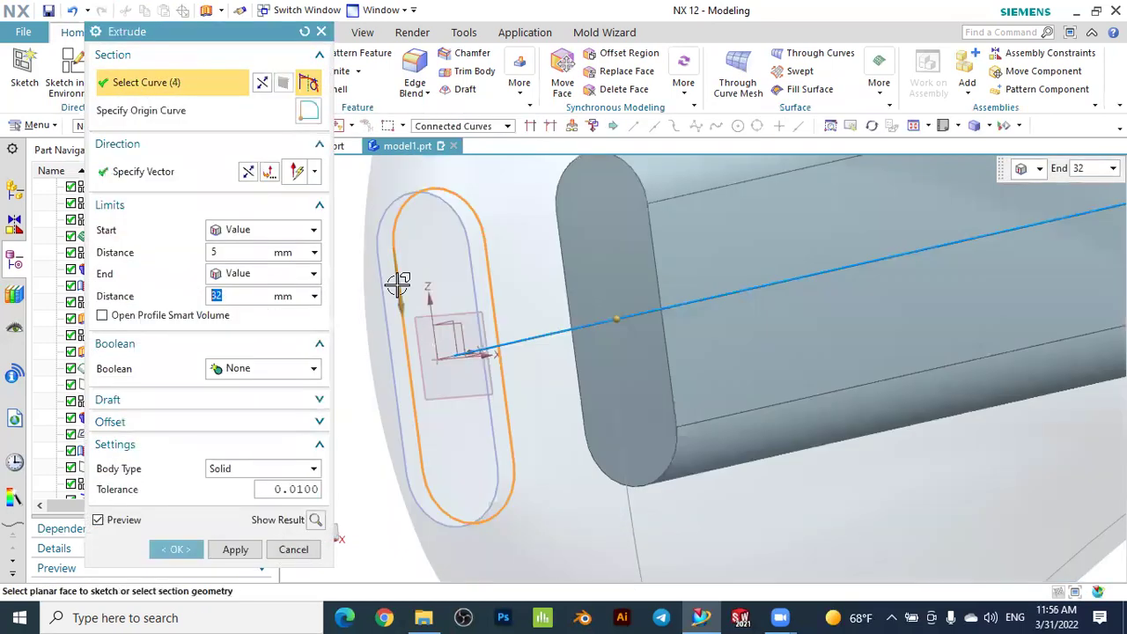
scroll(398, 284, "down", 1)
scroll(396, 283, "down", 1)
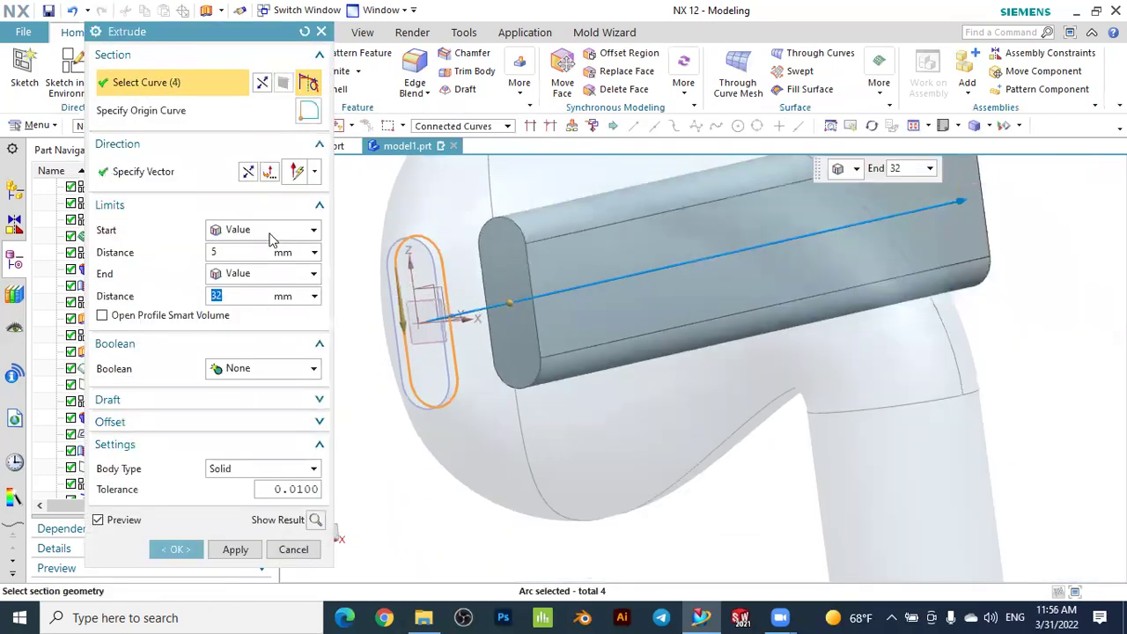
Reverse the extrude direction towards the bud's front and set the start distance to 0 mm and the end distance to 0.5 mm
left_click(250, 172)
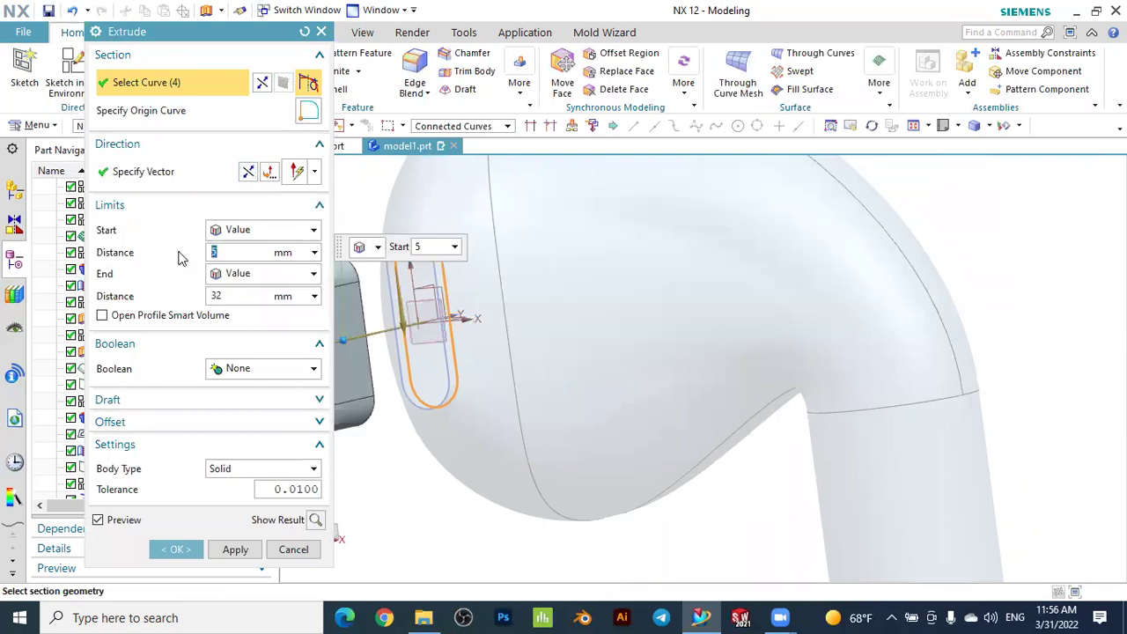
key("Return")
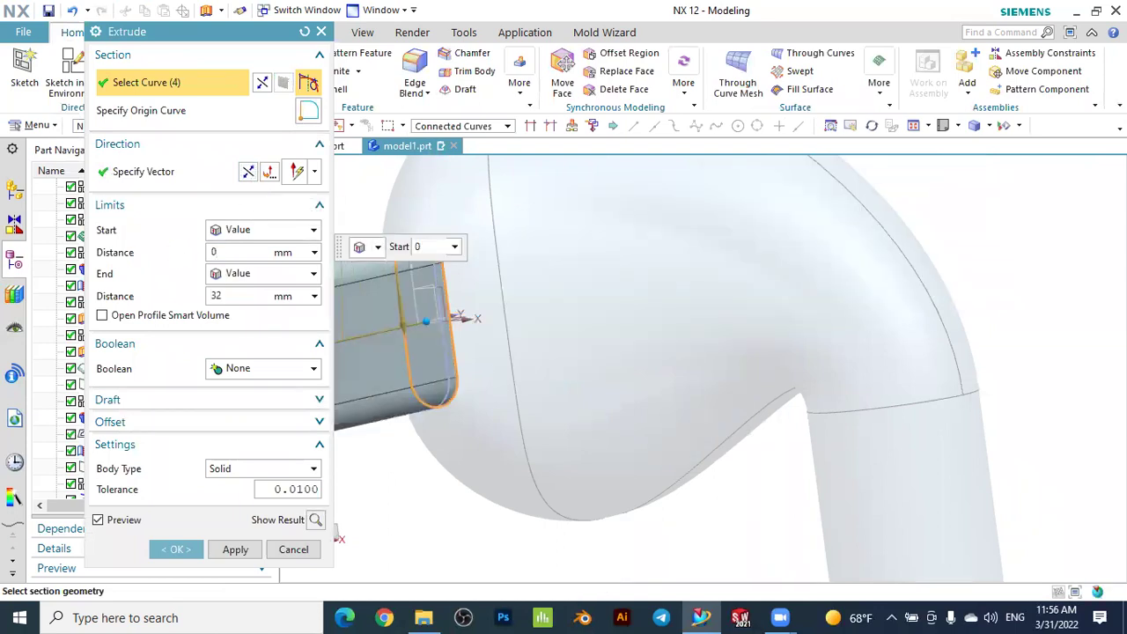
left_click(228, 296)
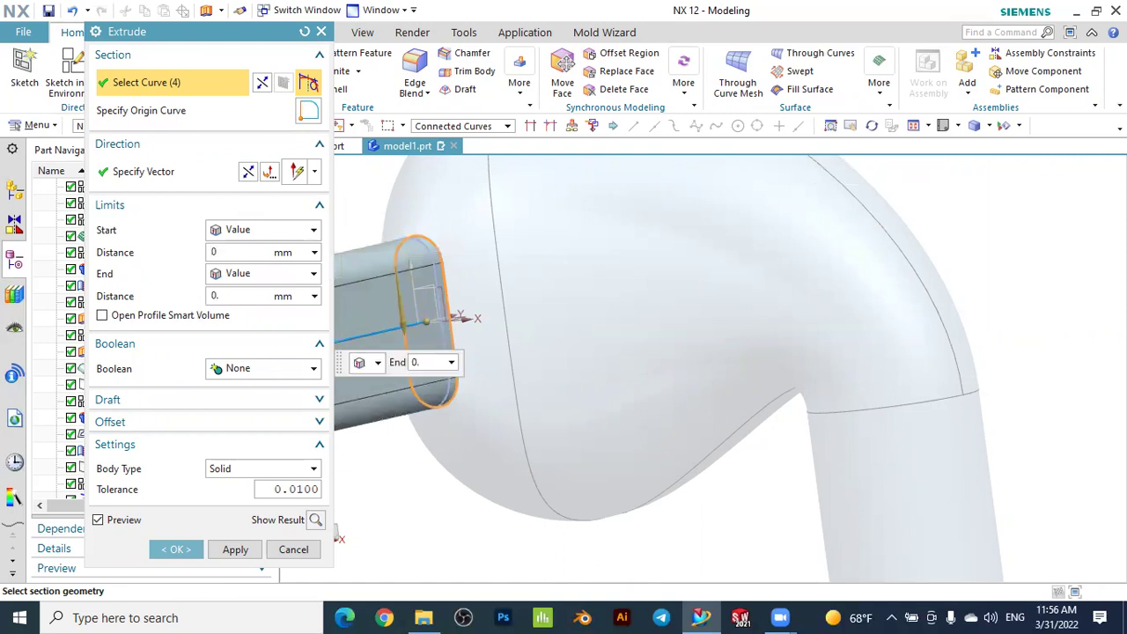
type("5")
key("Return")
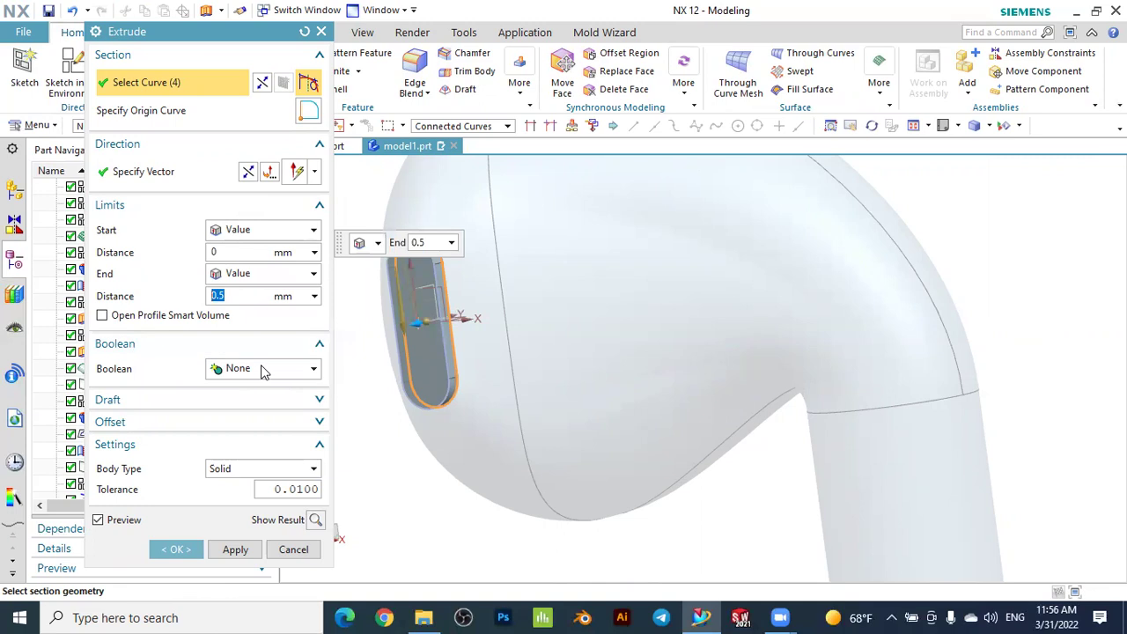
Set the extrude's body type to Sheet and create the slot's side wall
left_click(221, 469)
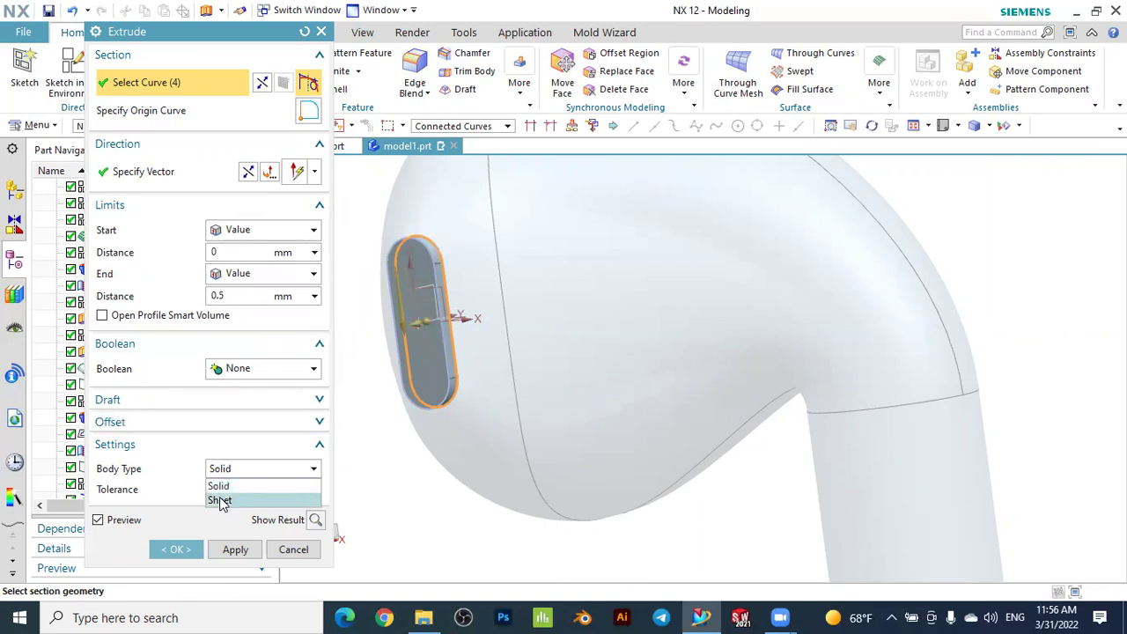
left_click(220, 499)
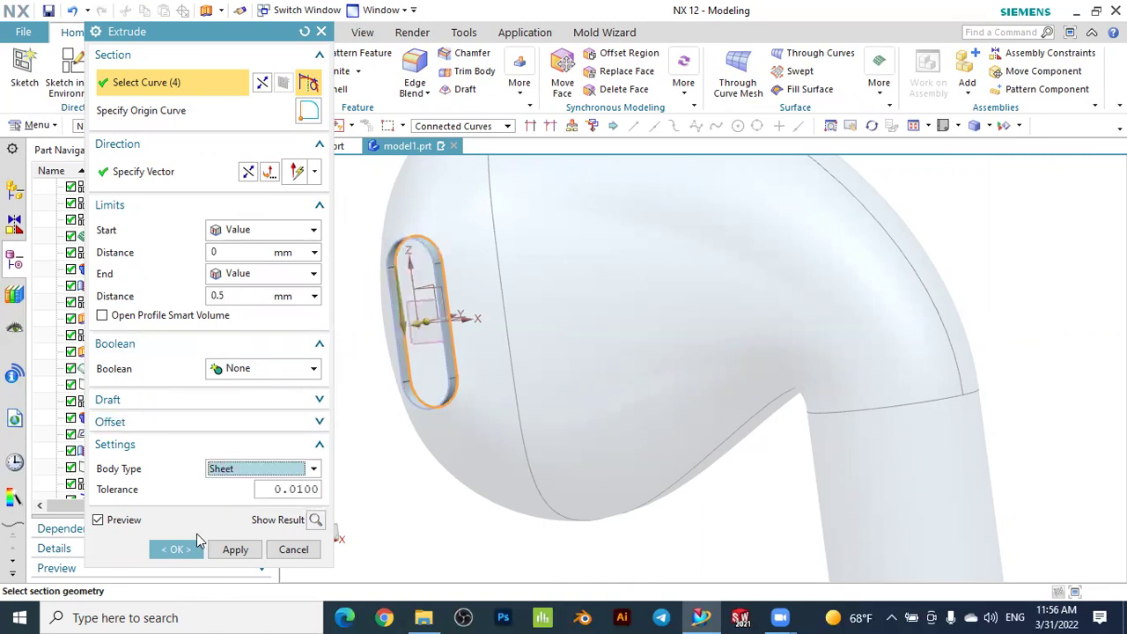
left_click(176, 549)
scroll(399, 422, "up", 5)
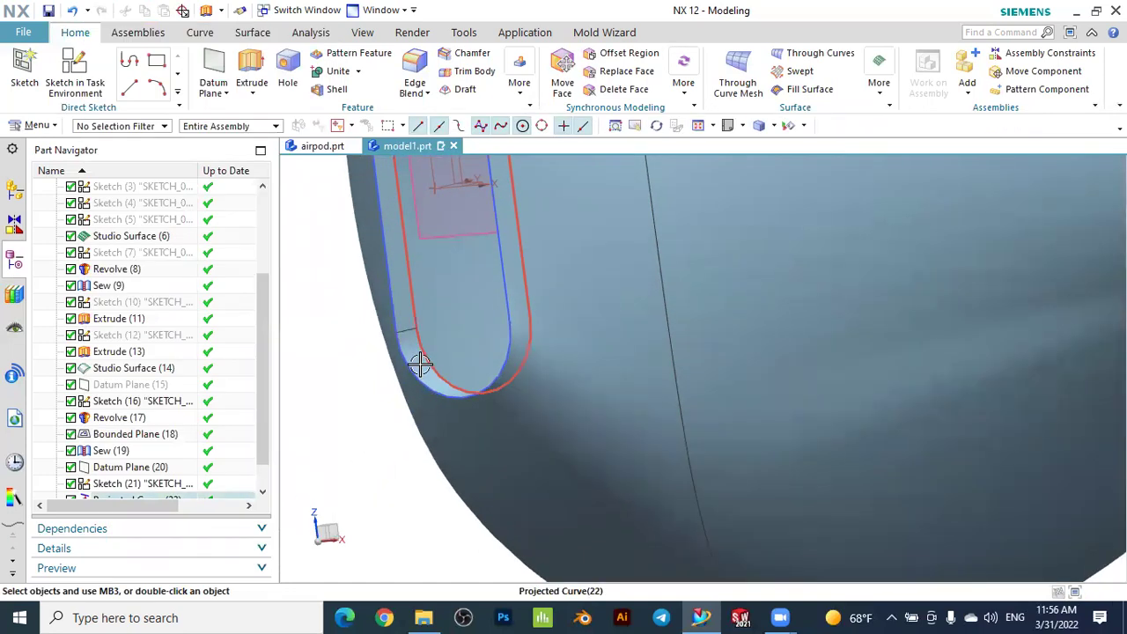
scroll(407, 378, "down", 5)
middle_click_drag(403, 451, 435, 458)
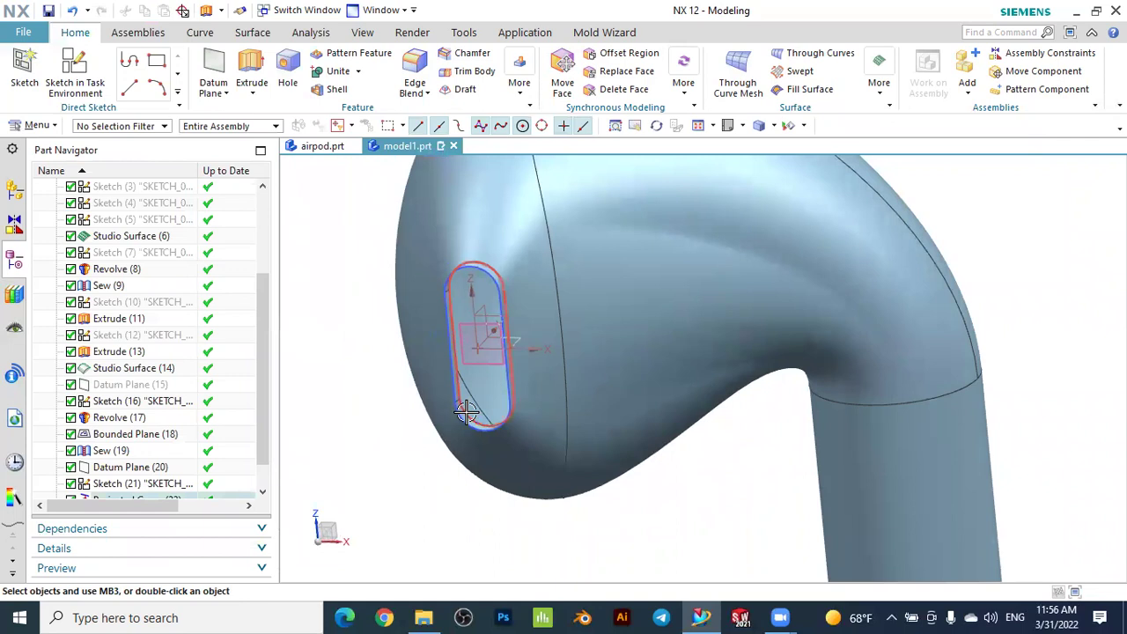
Create a bounded plane from the four connected curves of the projected slot outline to form the slot's floor
left_click(236, 37)
left_click(382, 98)
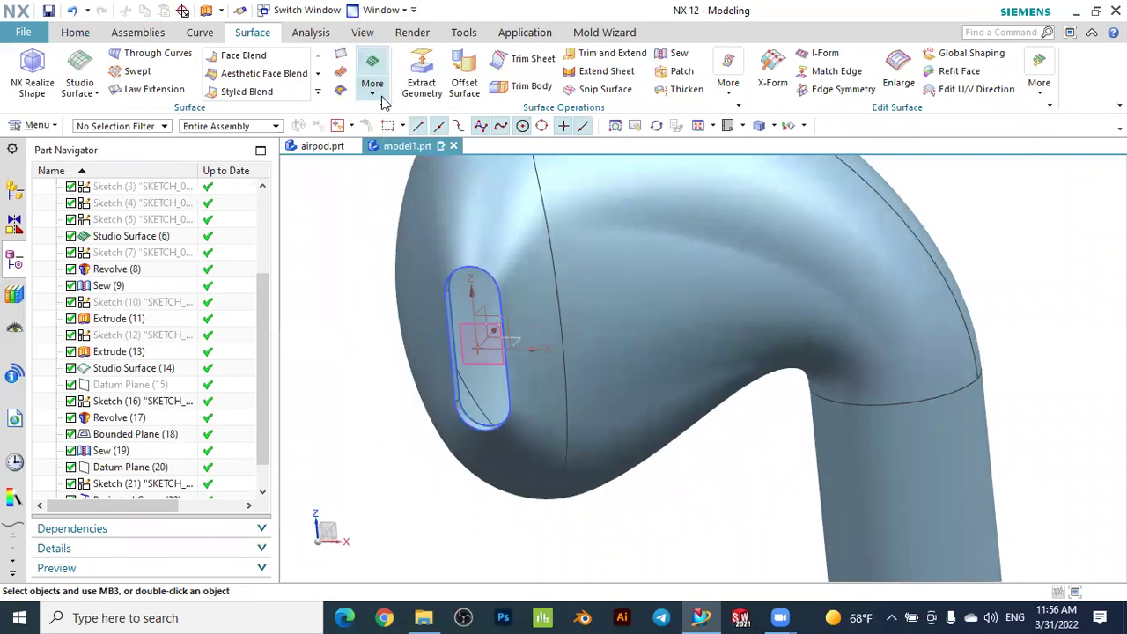
left_click(405, 130)
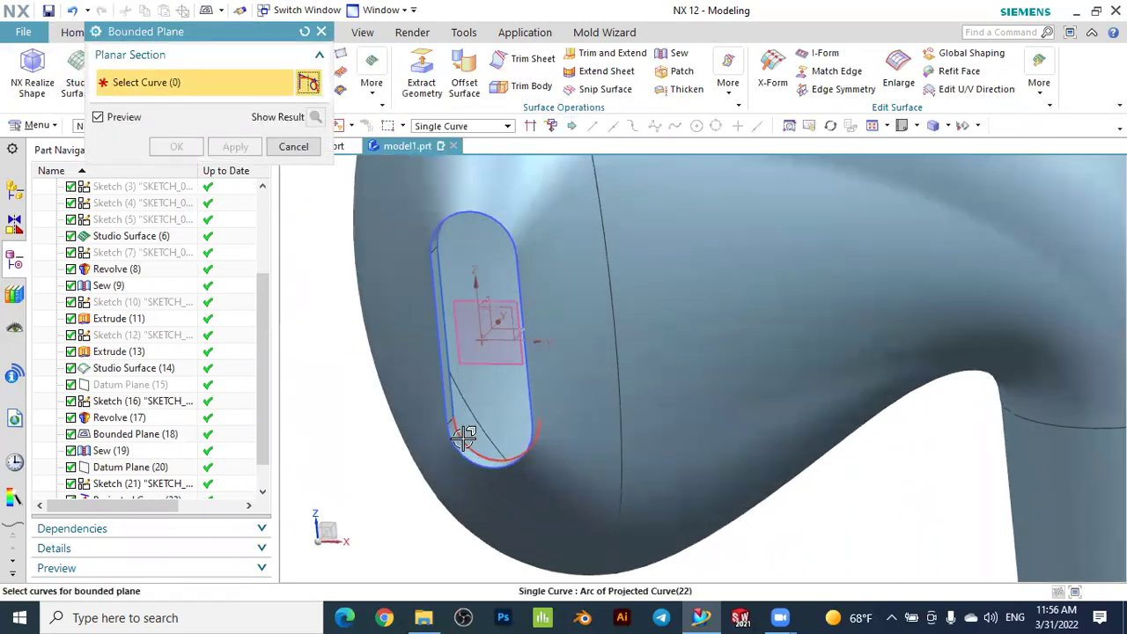
left_click(464, 437)
left_click(446, 328)
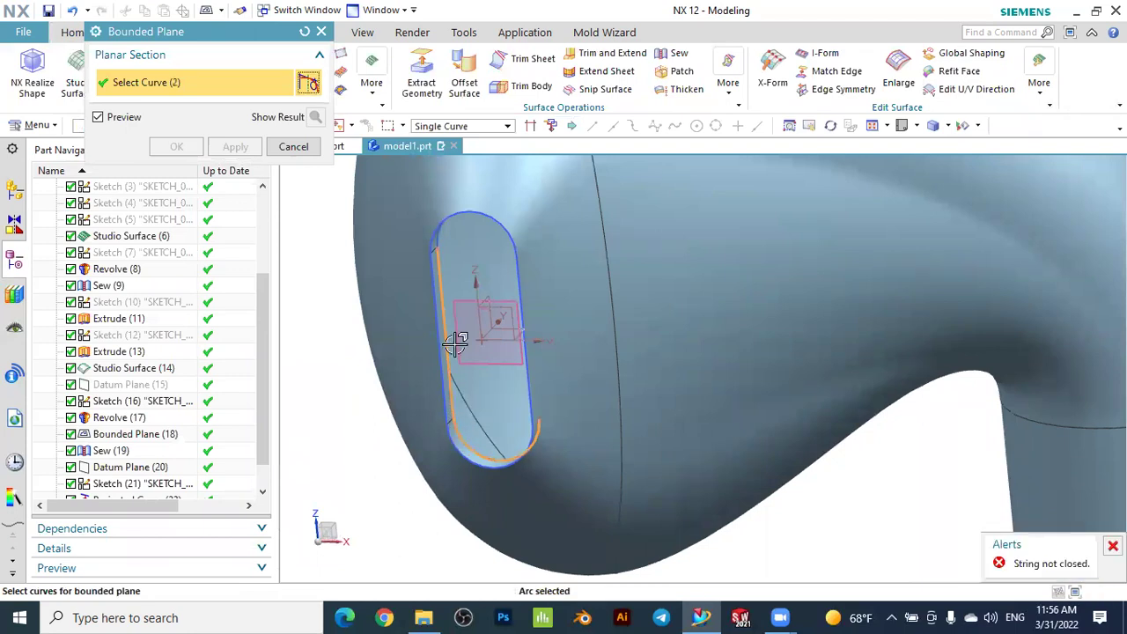
left_click(435, 232)
middle_click_drag(397, 377, 405, 377)
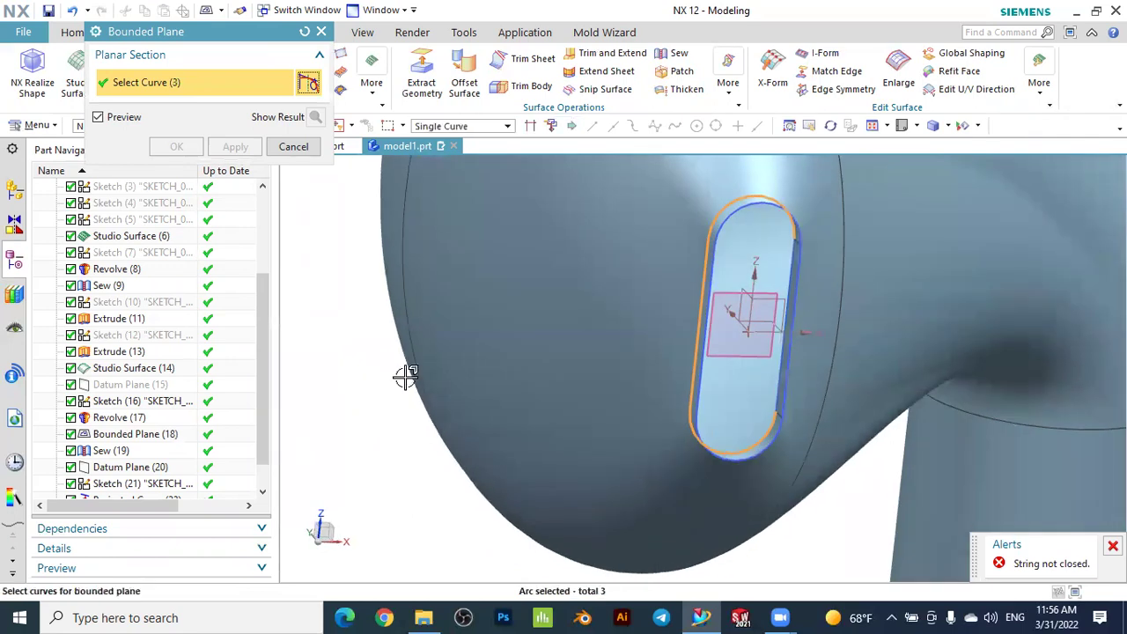
left_click(772, 390)
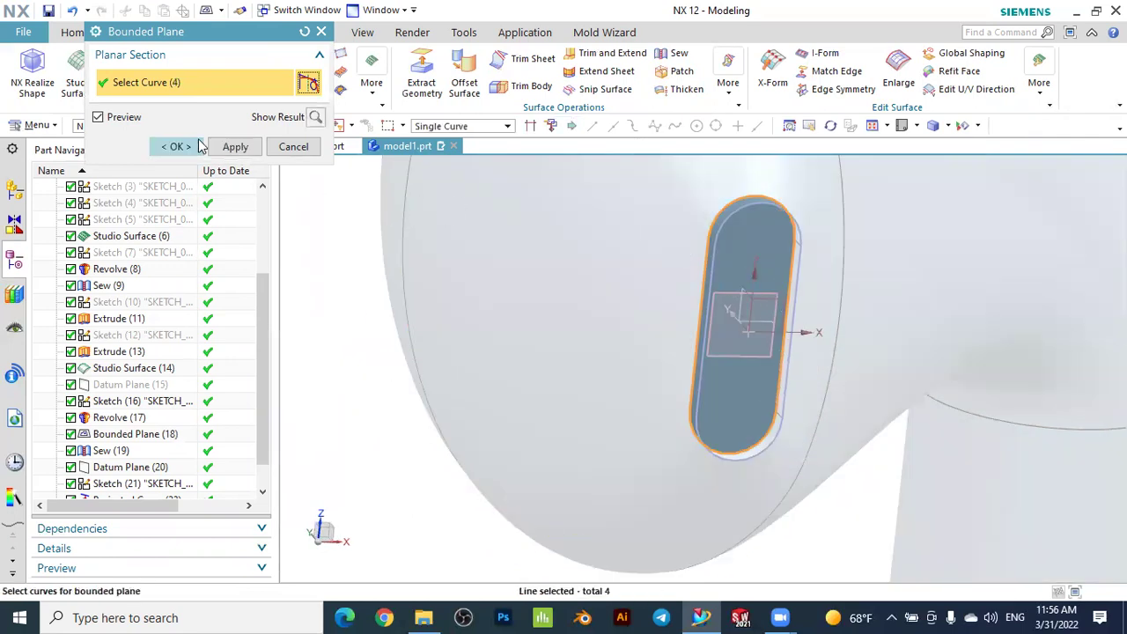
scroll(556, 259, "down", 2)
middle_click_drag(555, 259, 754, 347)
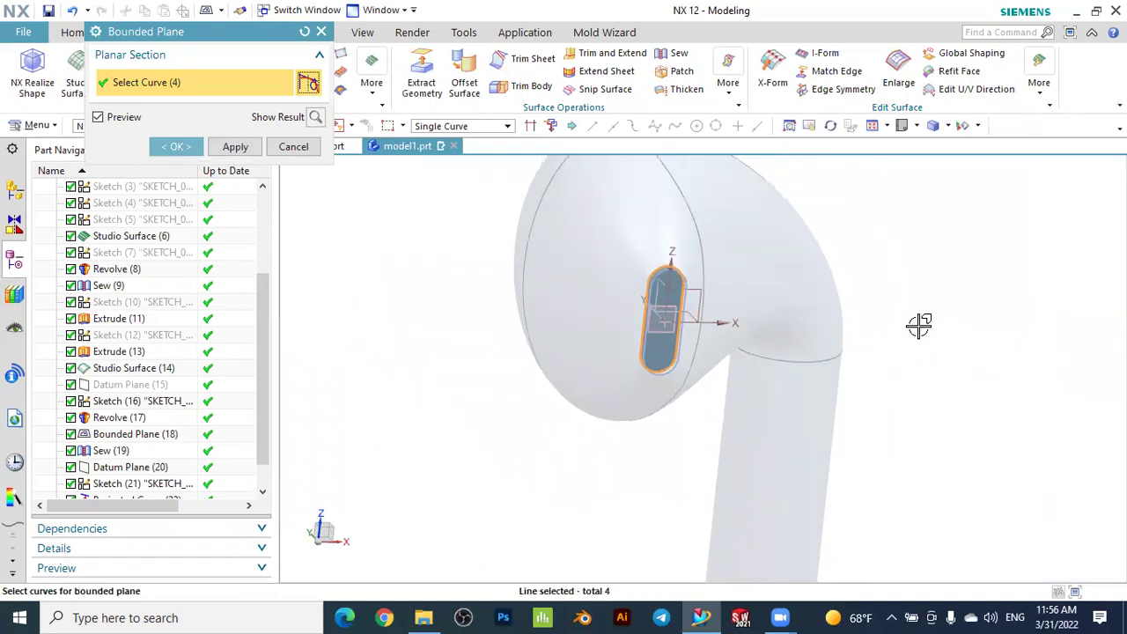
middle_click_drag(918, 325, 852, 314)
left_click(173, 147)
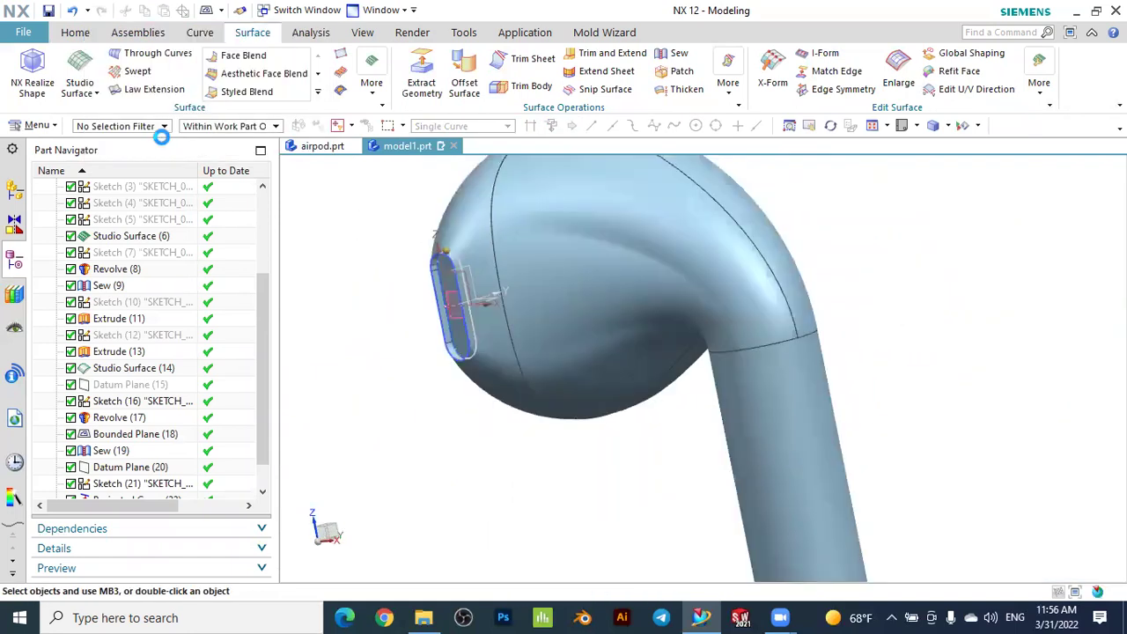
Sew the slot's floor plane and its extruded side wall into one sheet body with a tolerance of 0.01
scroll(580, 229, "up", 1)
left_click(742, 126)
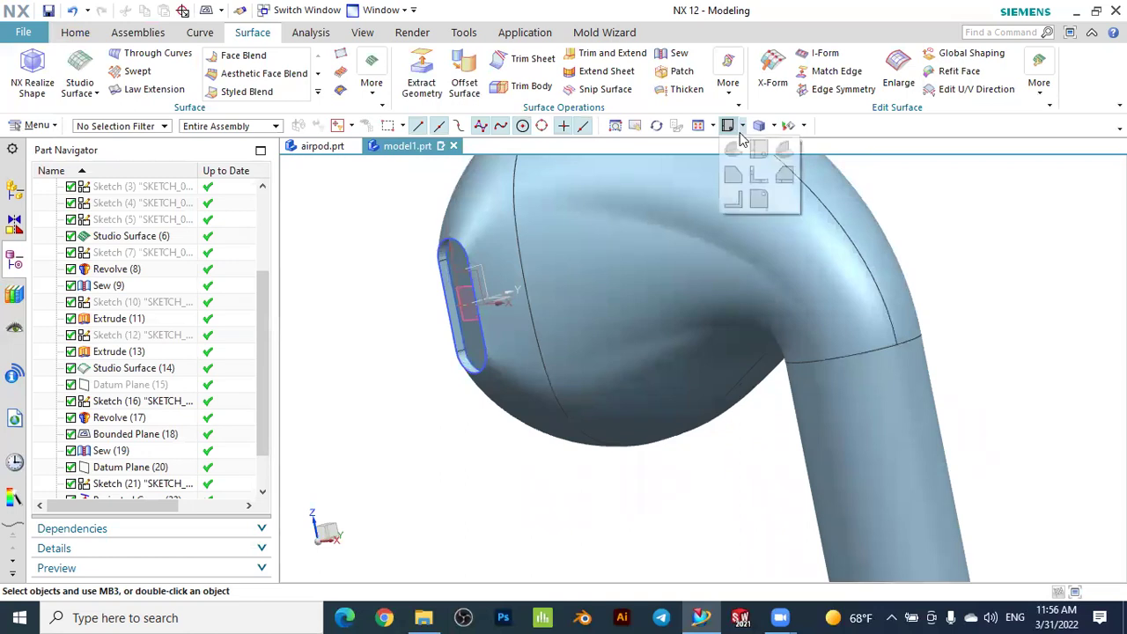
left_click(735, 167)
scroll(604, 291, "up", 3)
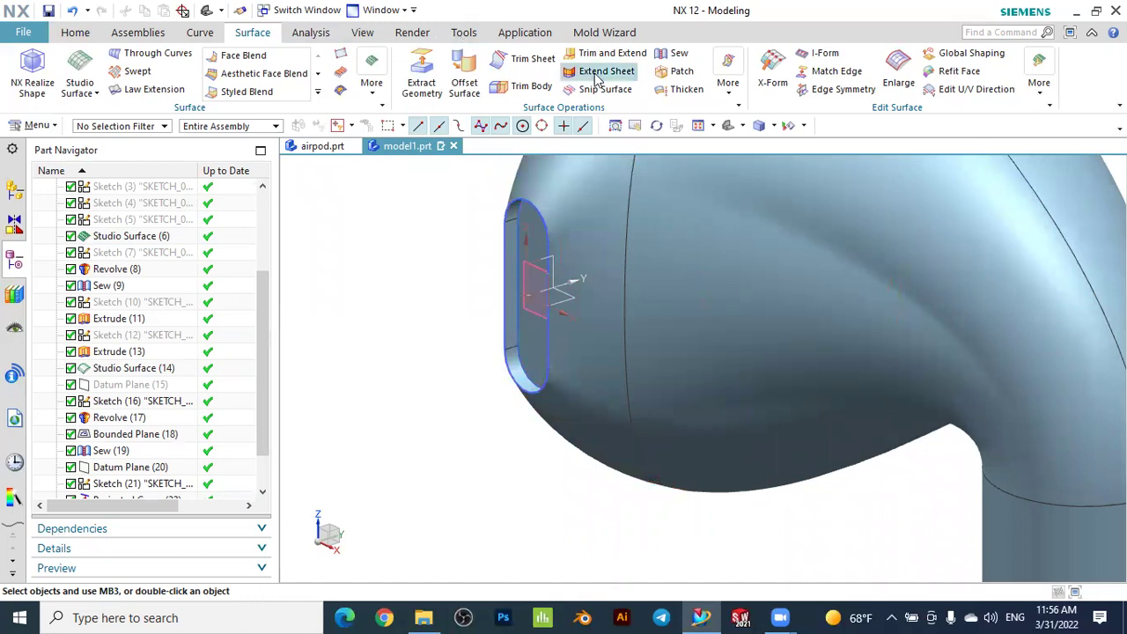
left_click(679, 53)
scroll(528, 228, "up", 2)
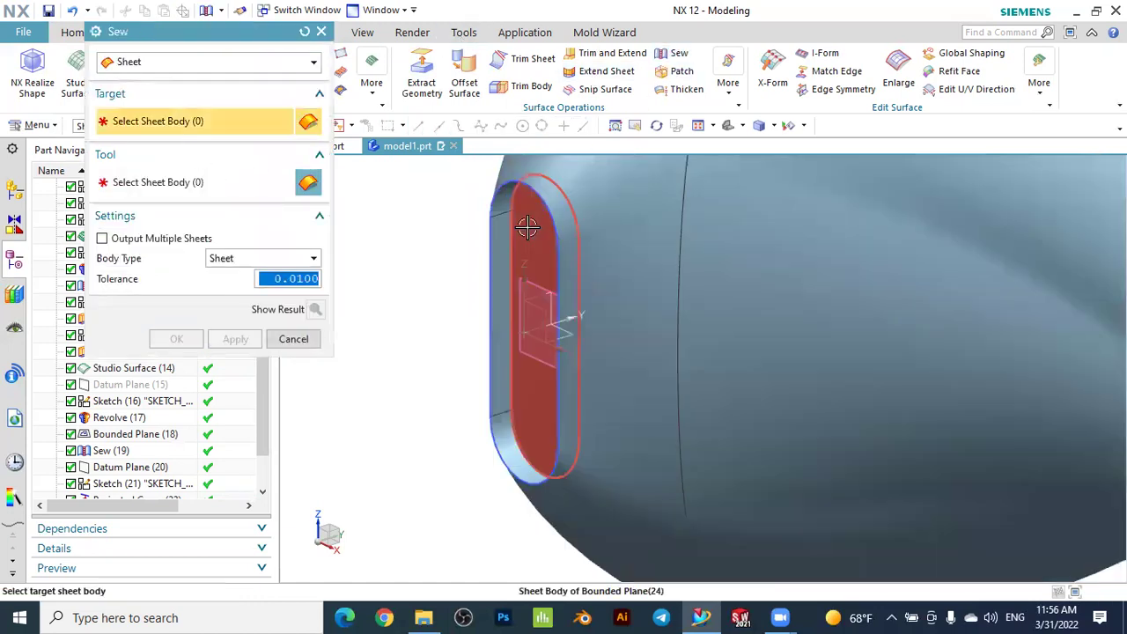
left_click(499, 226)
left_click(499, 226)
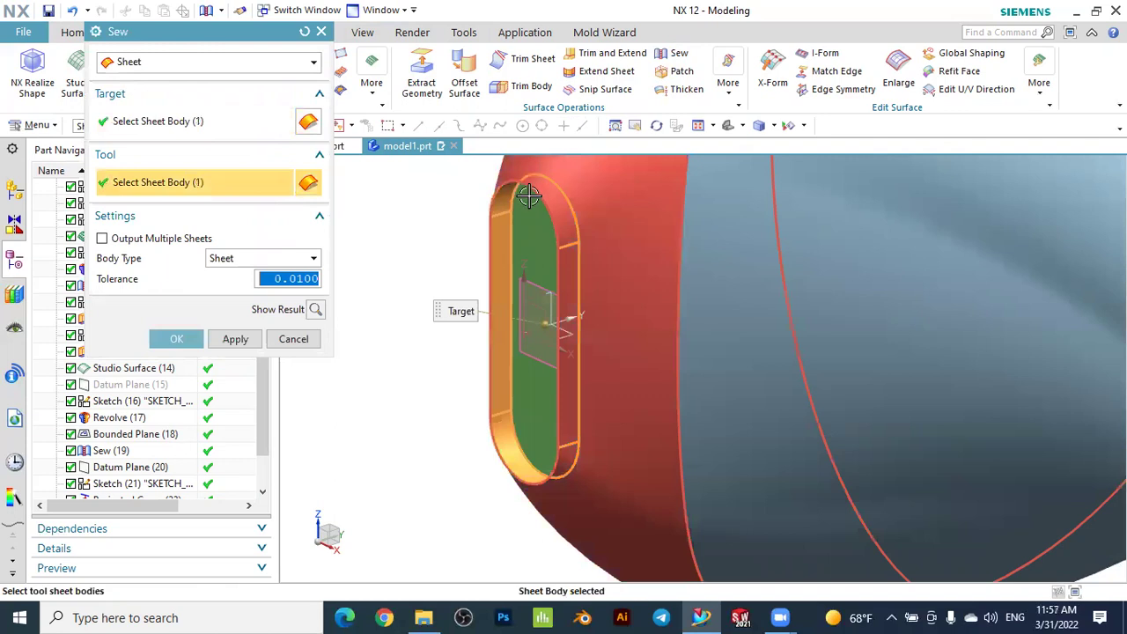
left_click(236, 345)
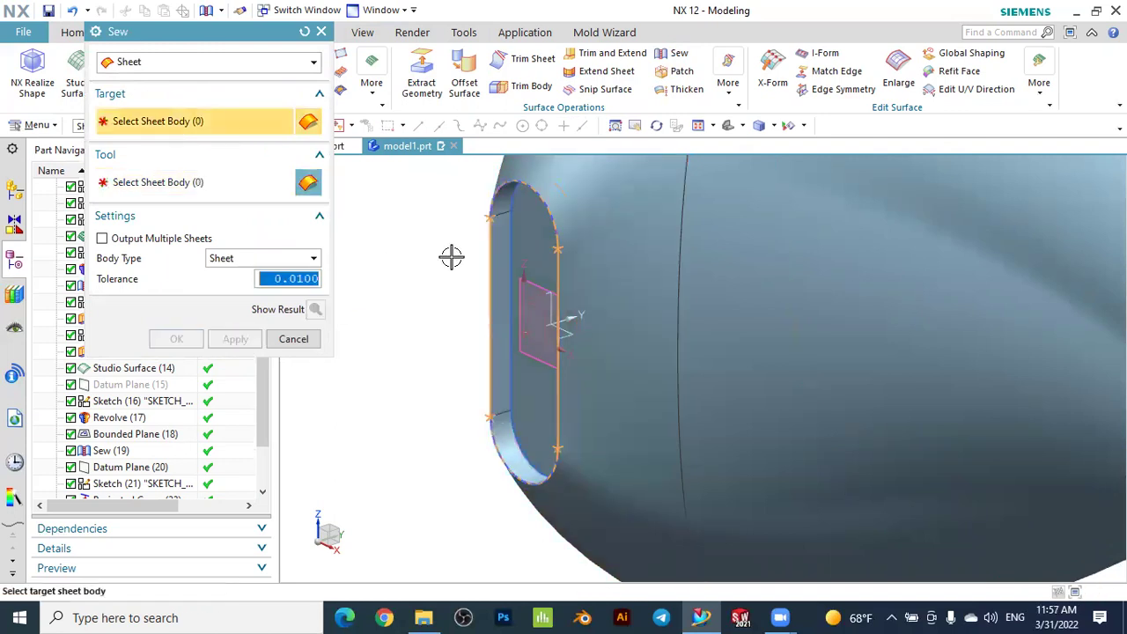
Sew the joined slot recess to the surrounding earphone body as a sheet
left_click(523, 242)
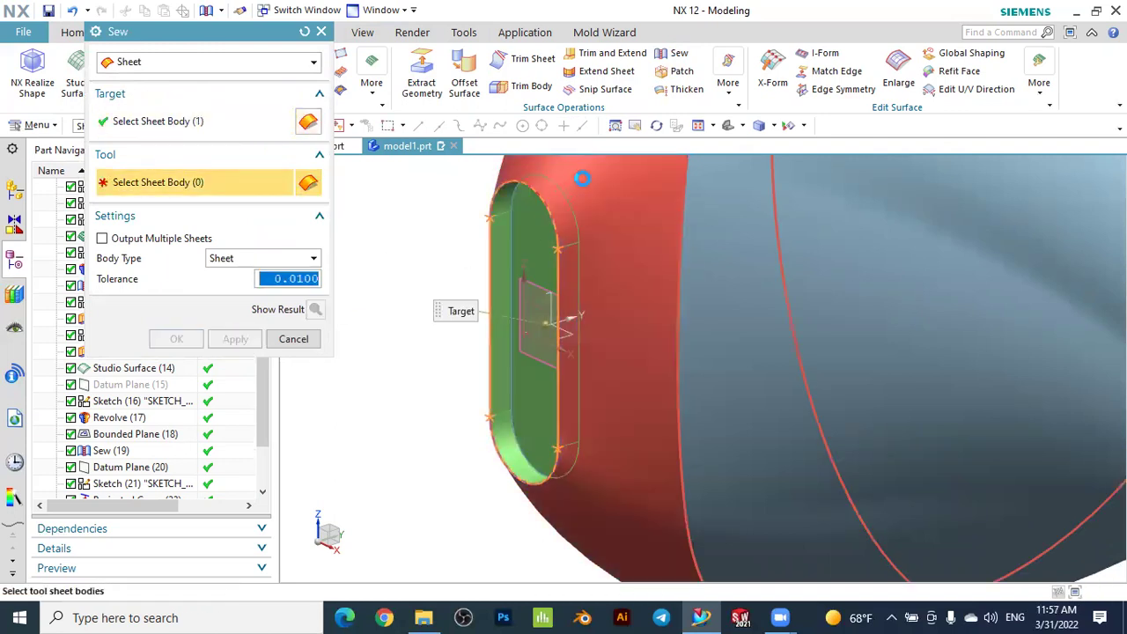
left_click(579, 181)
left_click(177, 341)
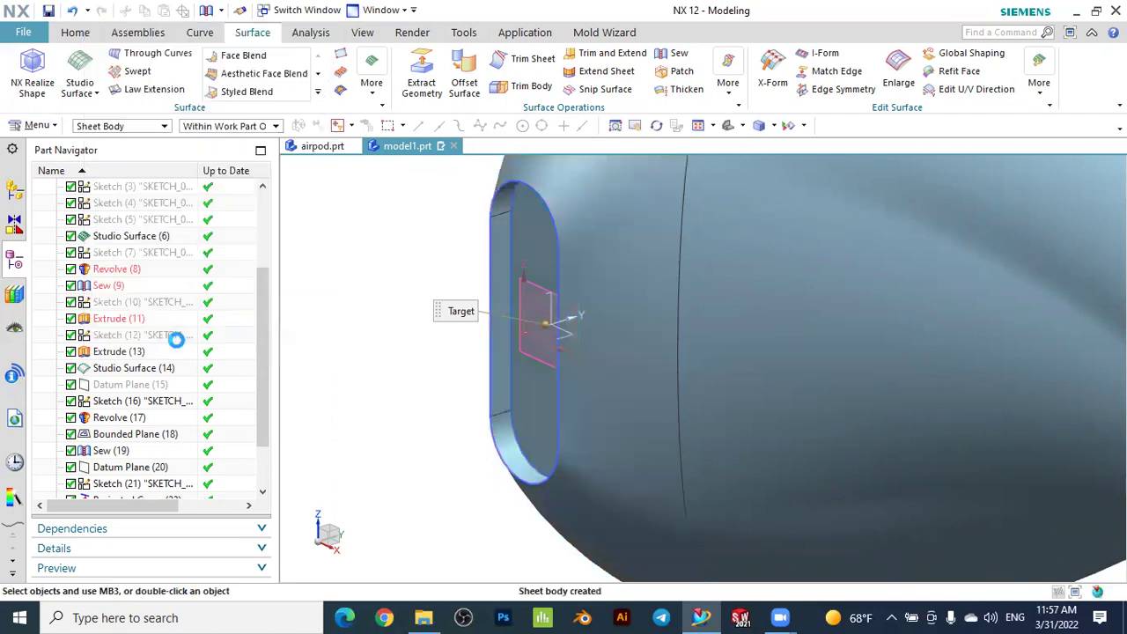
scroll(387, 348, "down", 4)
middle_click_drag(397, 344, 423, 349)
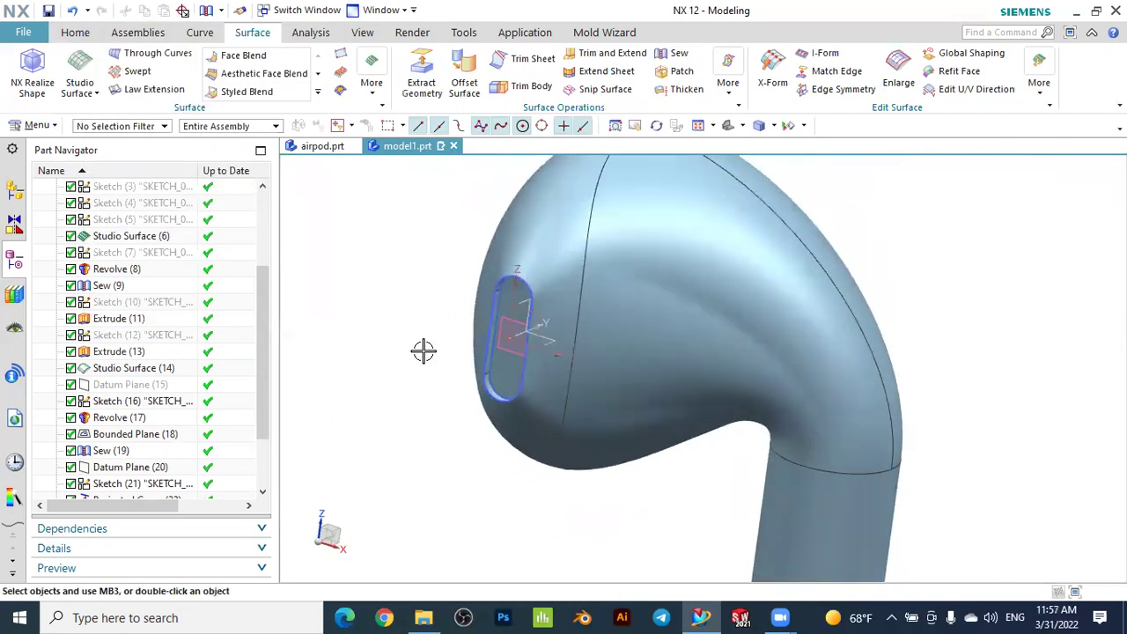
Hide the projected slot outline curves and the original slot sketch on the bud
scroll(549, 411, "up", 4)
left_click(498, 376)
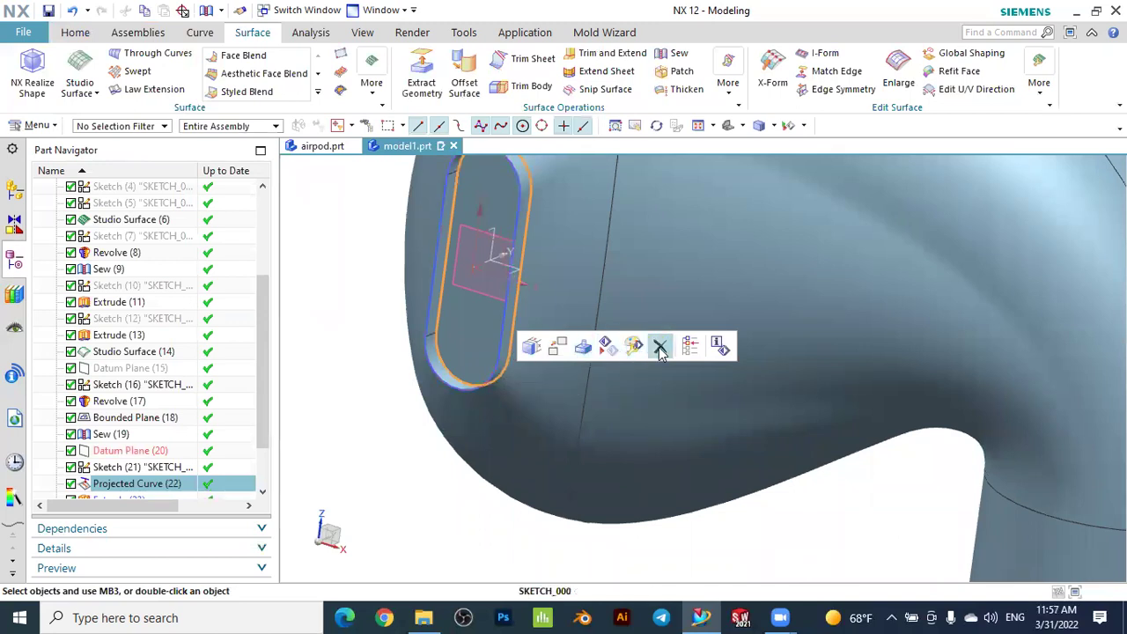
left_click(631, 346)
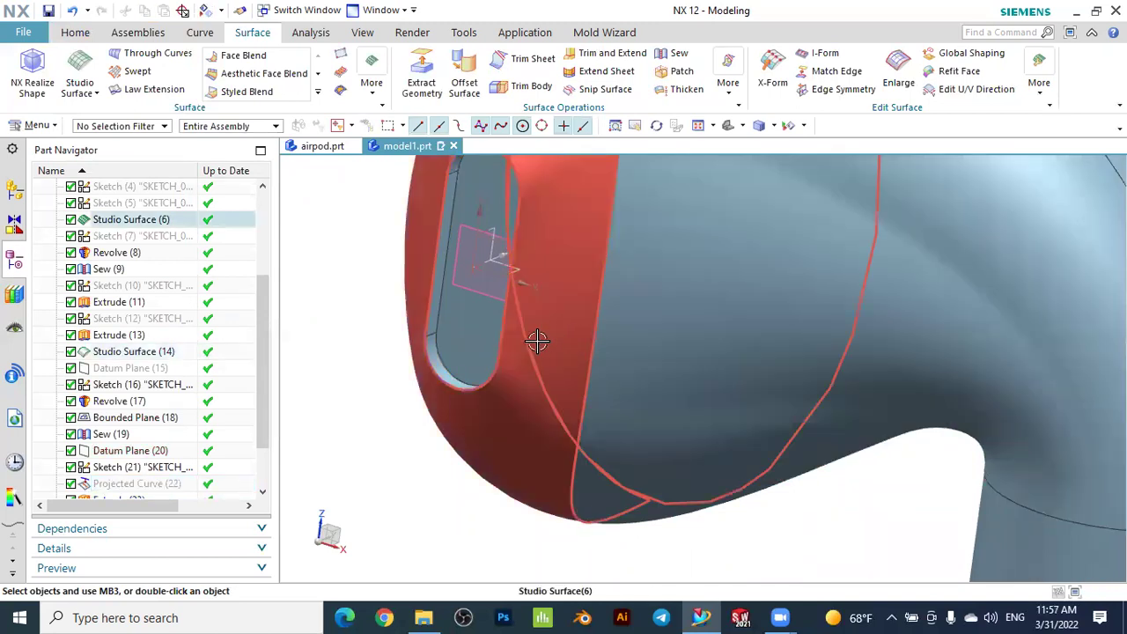
left_click(503, 339)
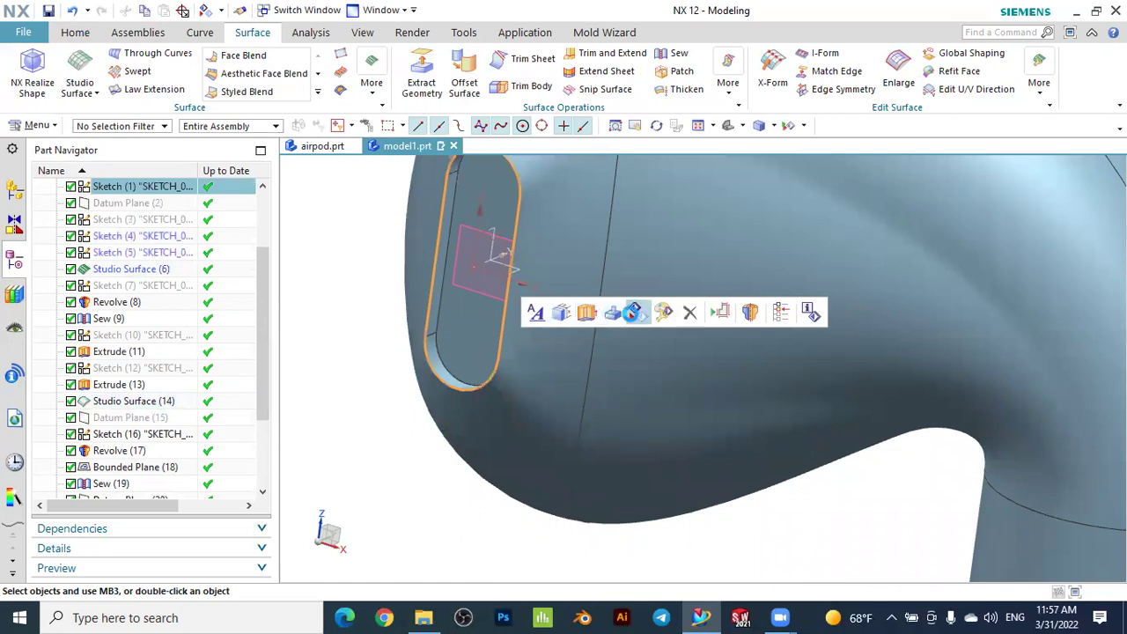
left_click(633, 312)
scroll(534, 223, "down", 3)
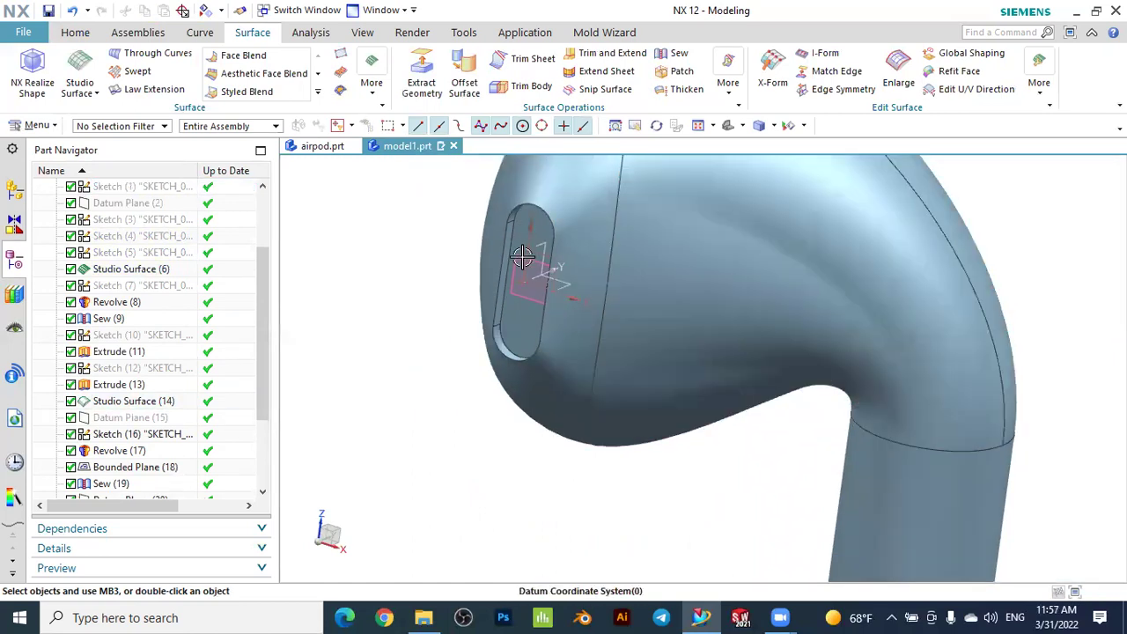
Hide the offset datum plane displayed in the slot recess
scroll(518, 258, "up", 2)
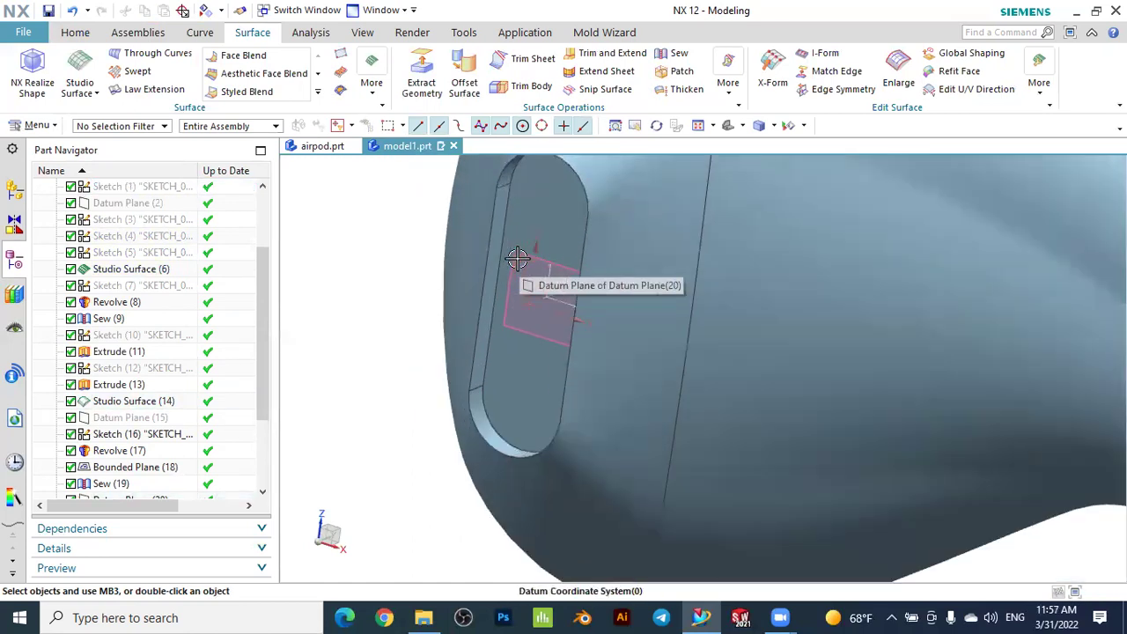
scroll(518, 258, "up", 1)
left_click(516, 253)
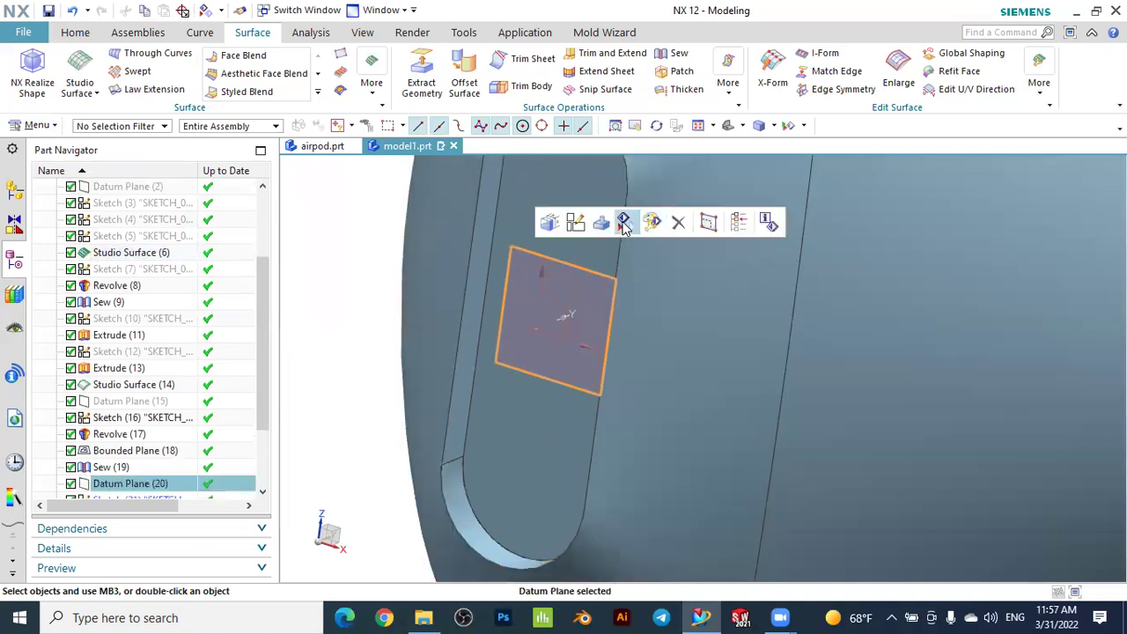
left_click(624, 224)
scroll(636, 254, "down", 4)
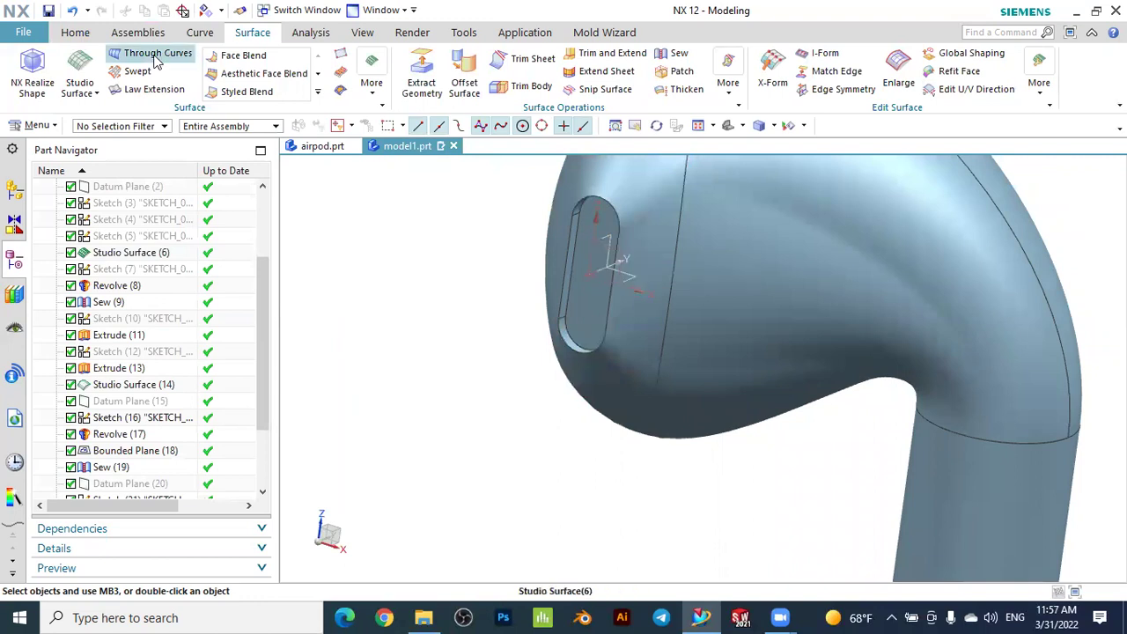
Start a new sketch on the flat floor face of the slot recess
left_click(85, 35)
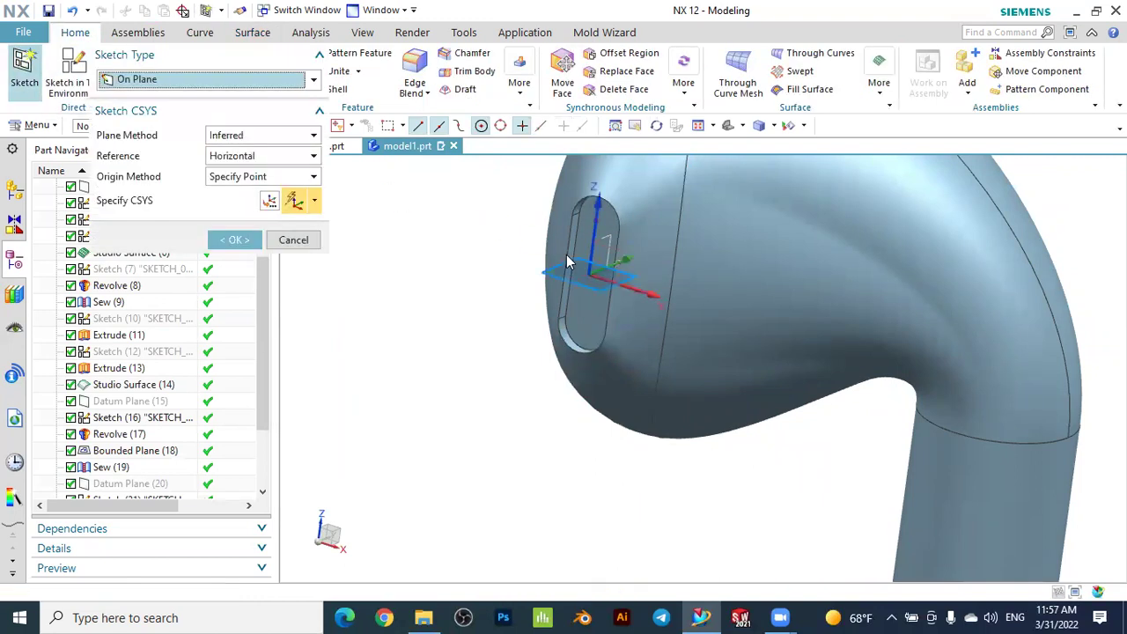
left_click(587, 308)
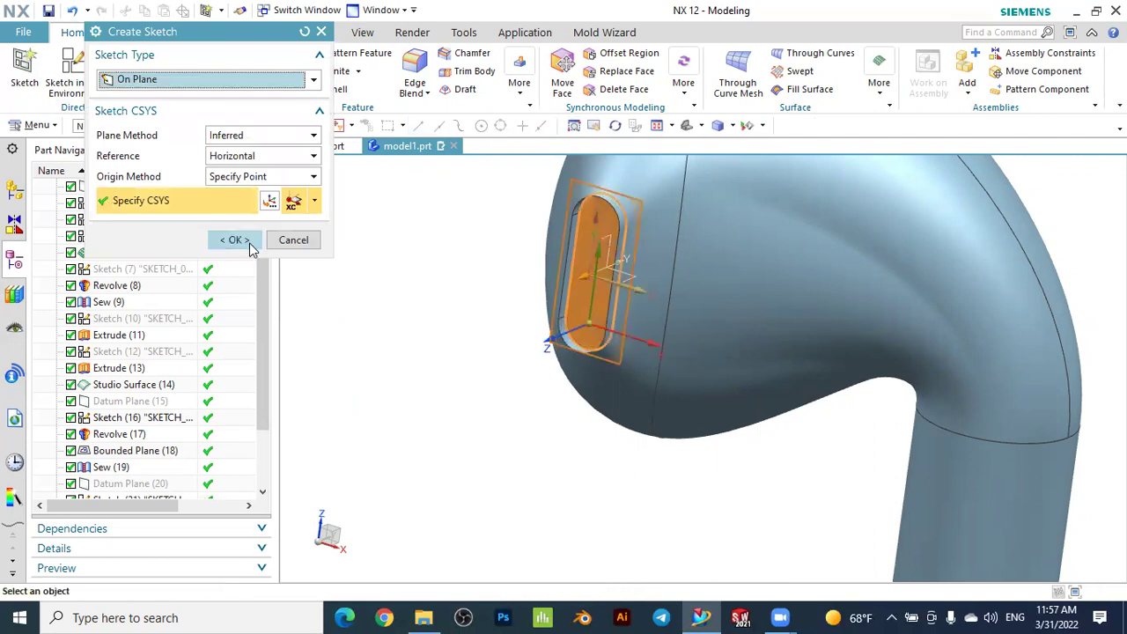
left_click(234, 240)
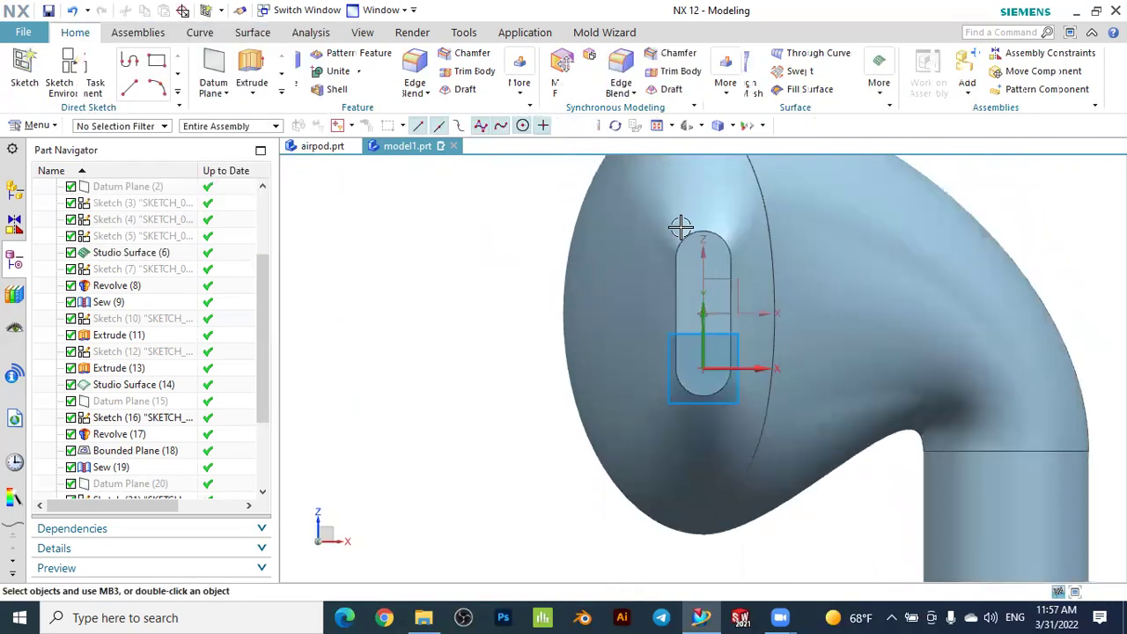
Draw a circle of diameter 1 centred at XC 0, YC 4 in the slot's upper rounded end
scroll(775, 258, "down", 1)
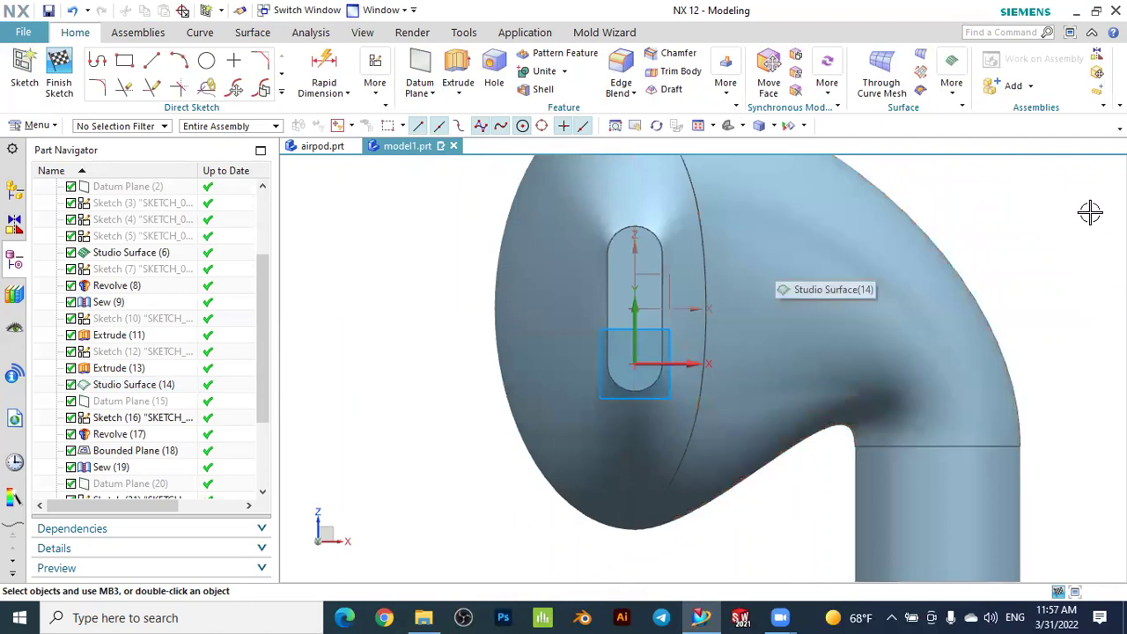
left_click(206, 60)
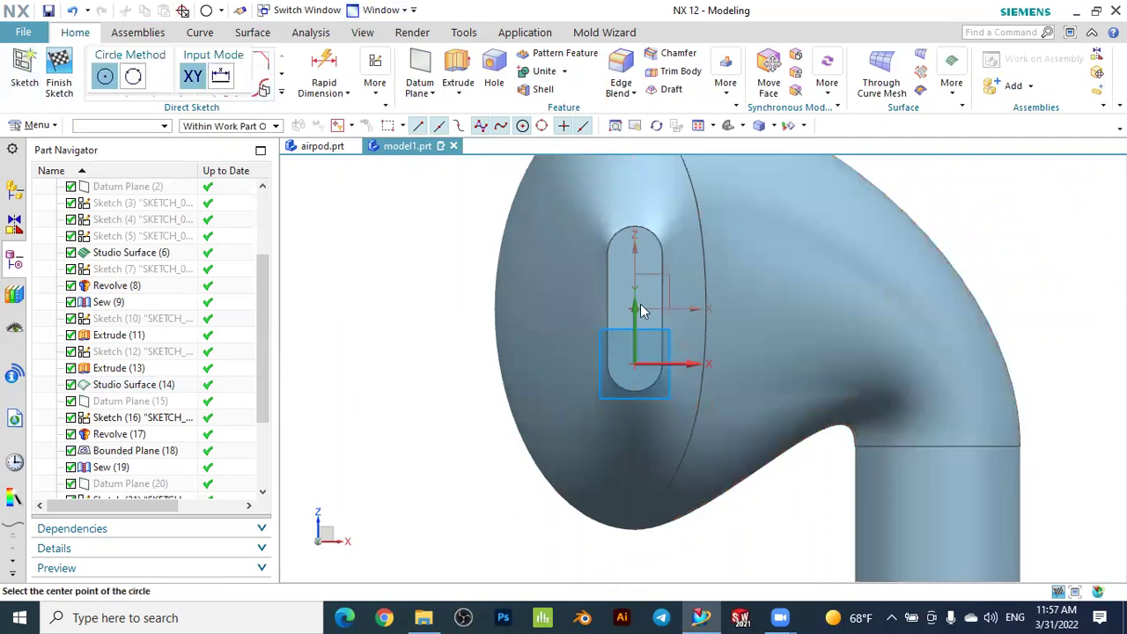
scroll(660, 264, "down", 1)
scroll(660, 264, "down", 2)
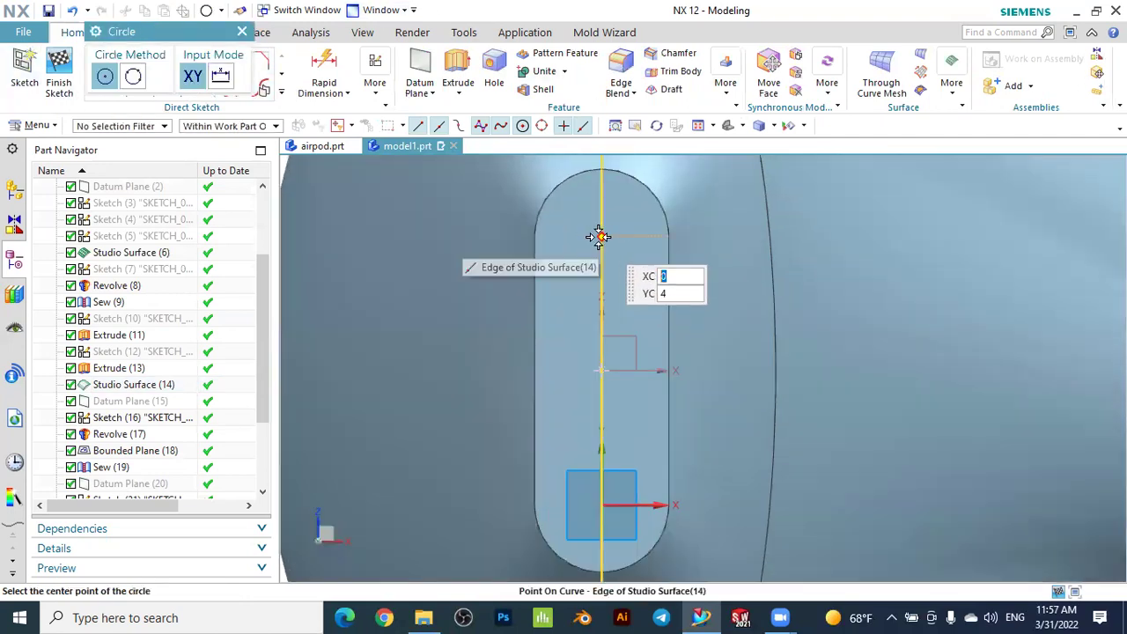
left_click(601, 236)
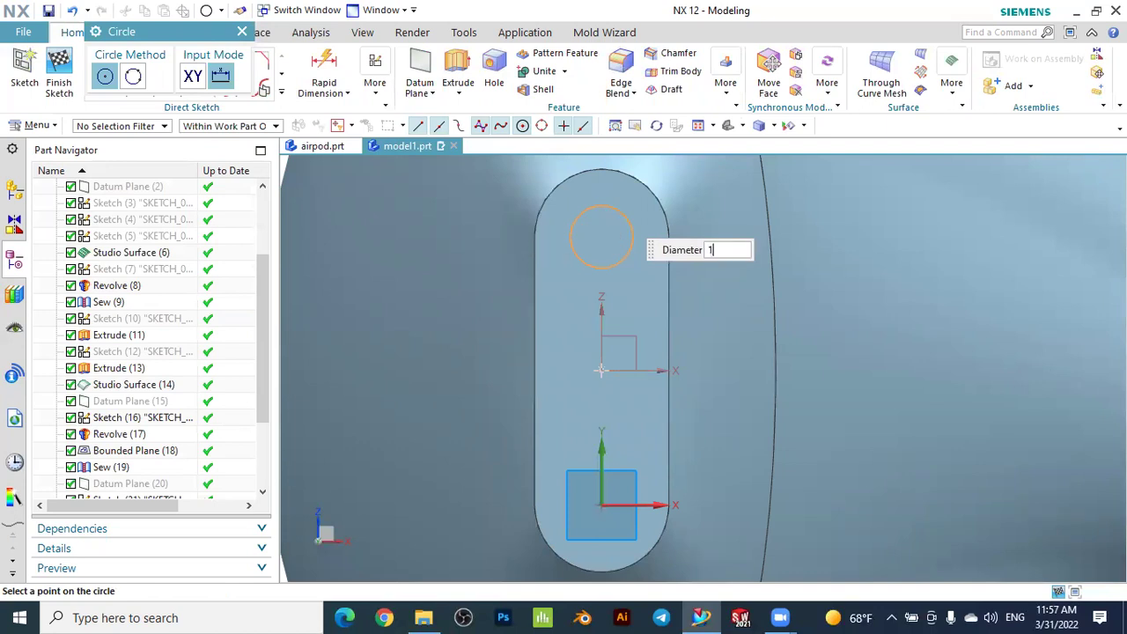
type("1")
key("Return")
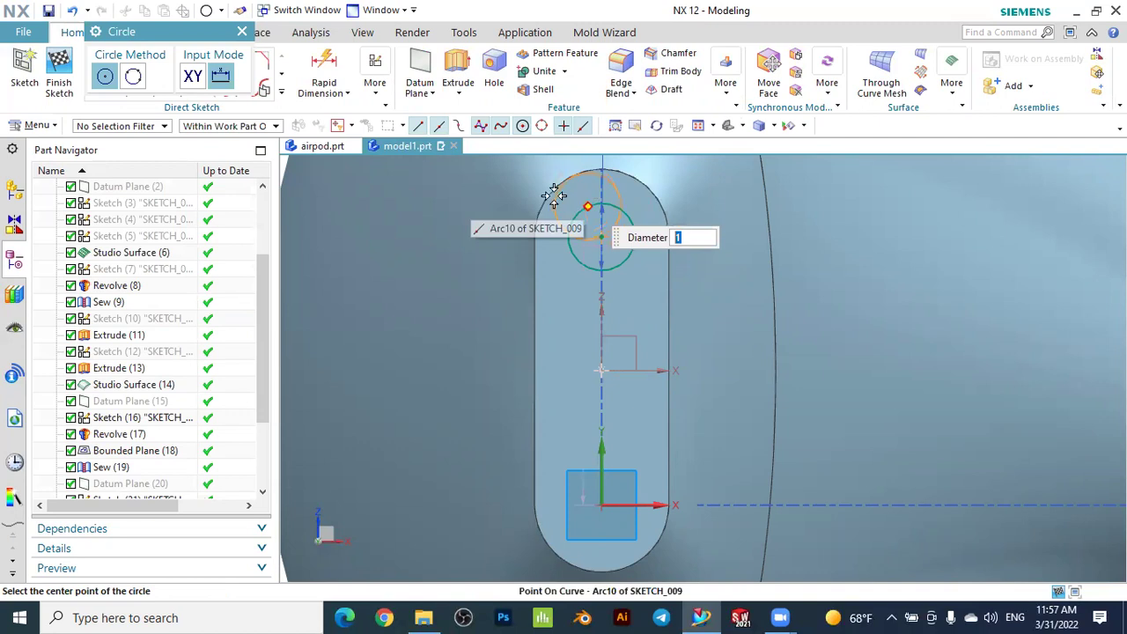
key("Escape")
Mirror the circle about the datum coordinate system's X-axis to place a matching circle in the slot's lower rounded end
left_click(281, 92)
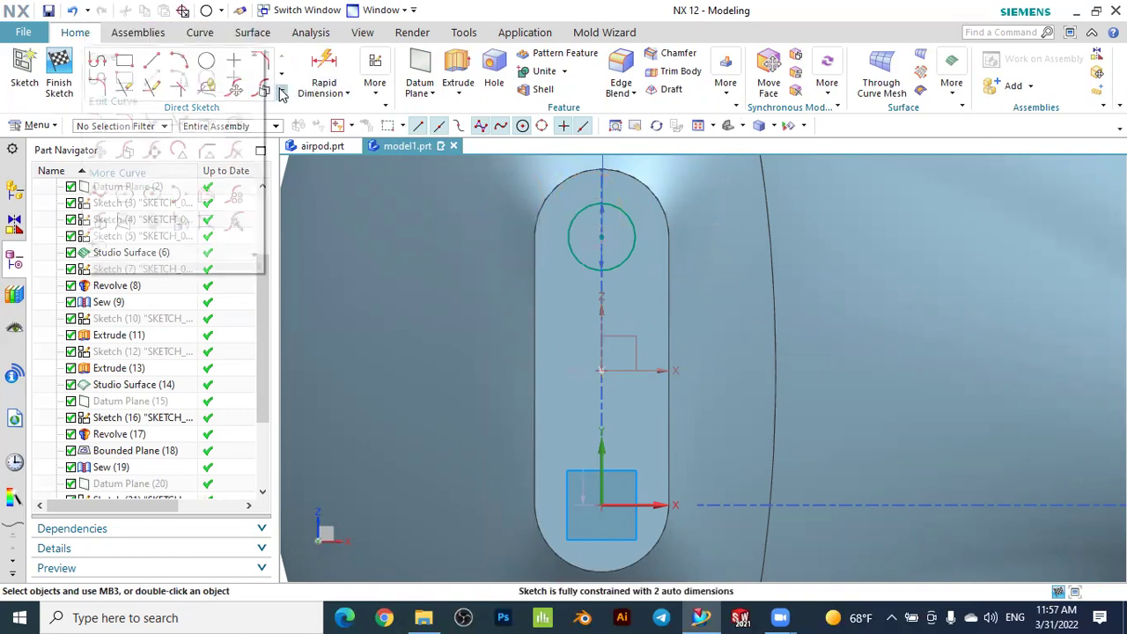
left_click(104, 225)
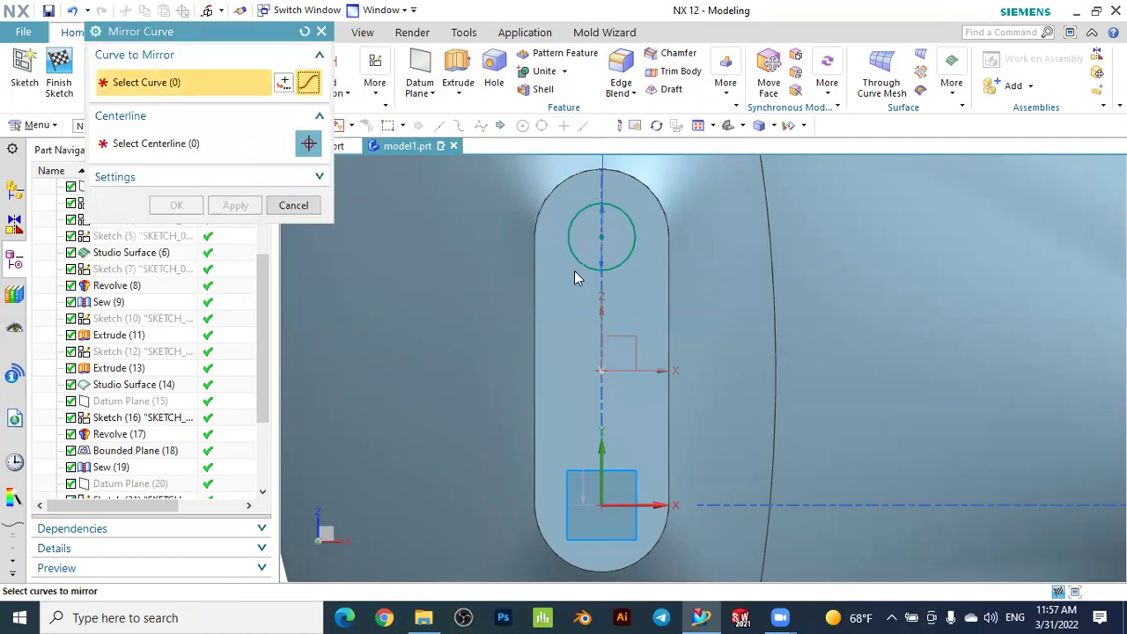
left_click(628, 251)
left_click(234, 148)
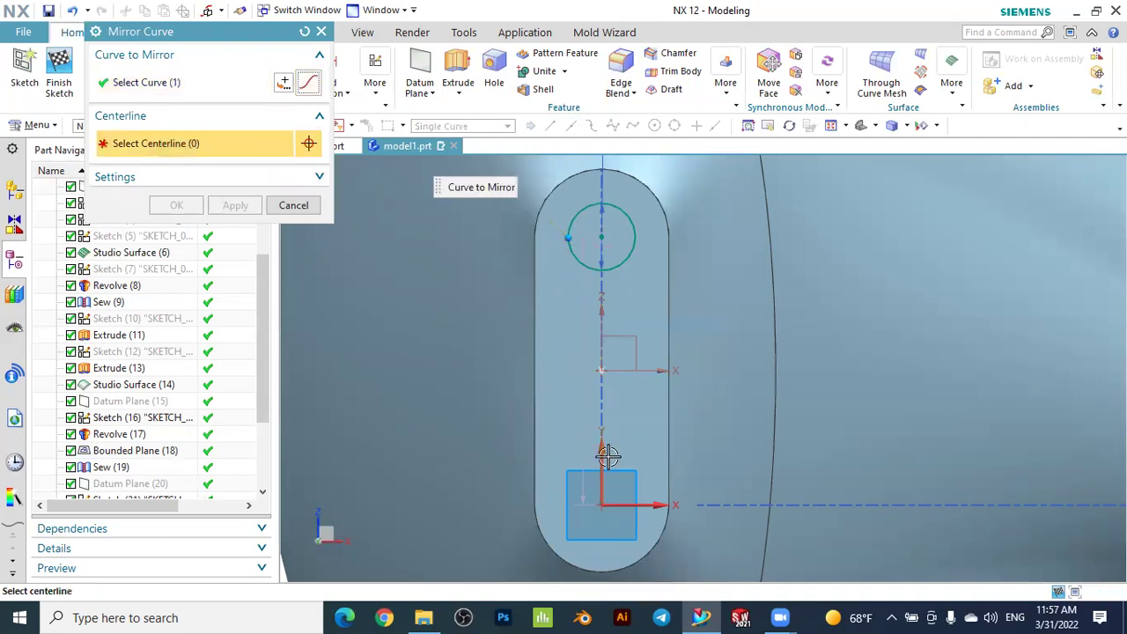
left_click(648, 371)
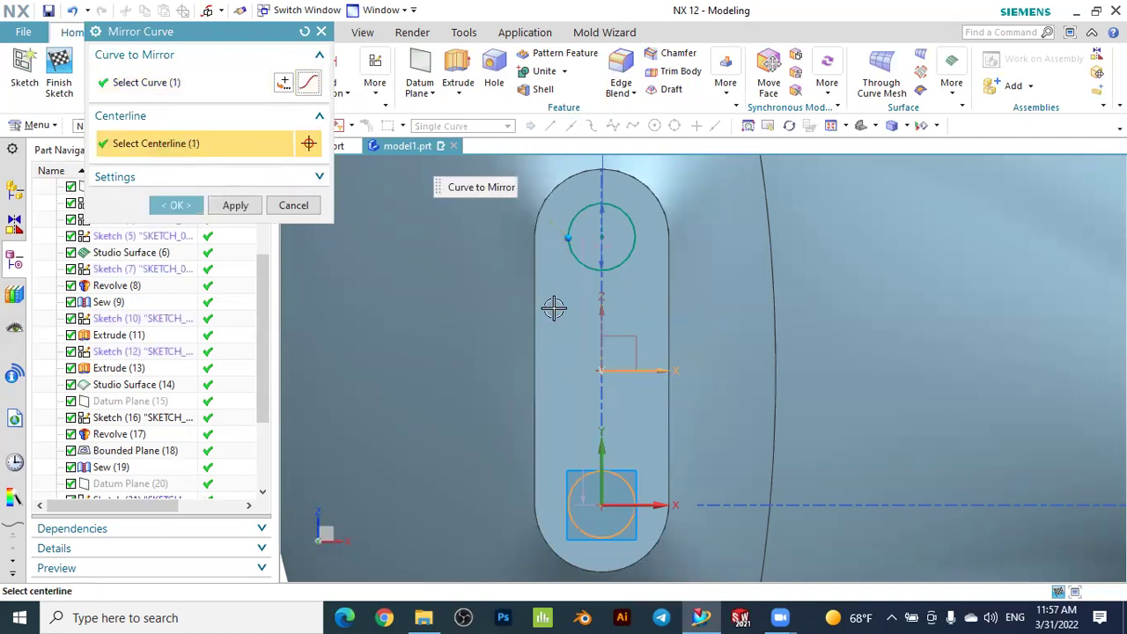
left_click(187, 204)
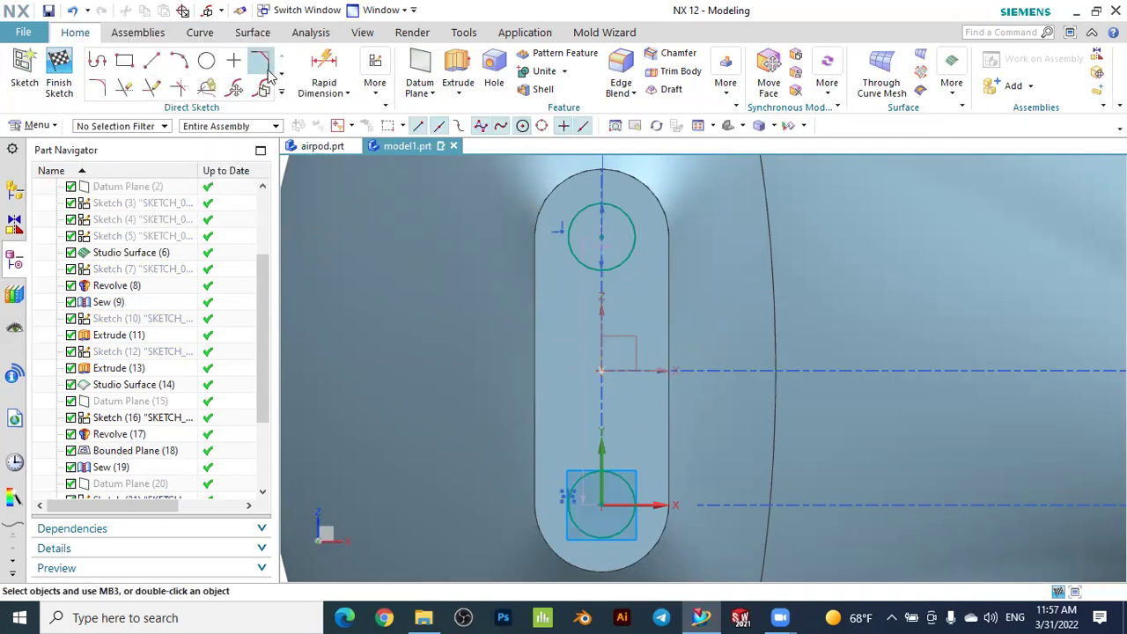
Dimension the upper circle's centre from the sketch origin and set the distance to 4 mm
left_click(319, 64)
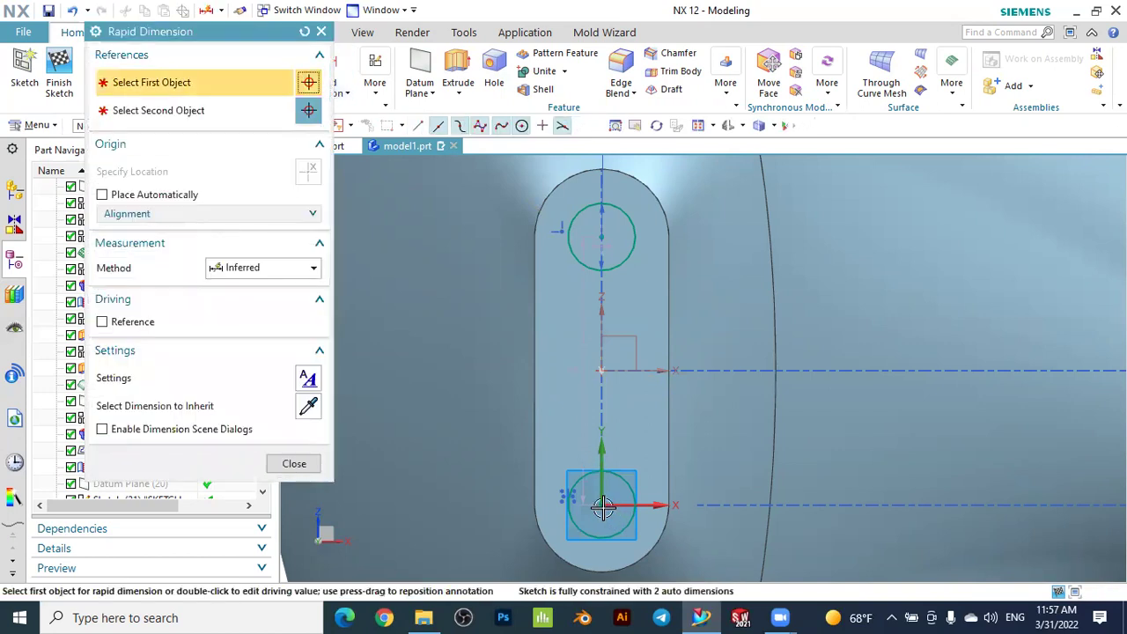
left_click(602, 506)
left_click(601, 236)
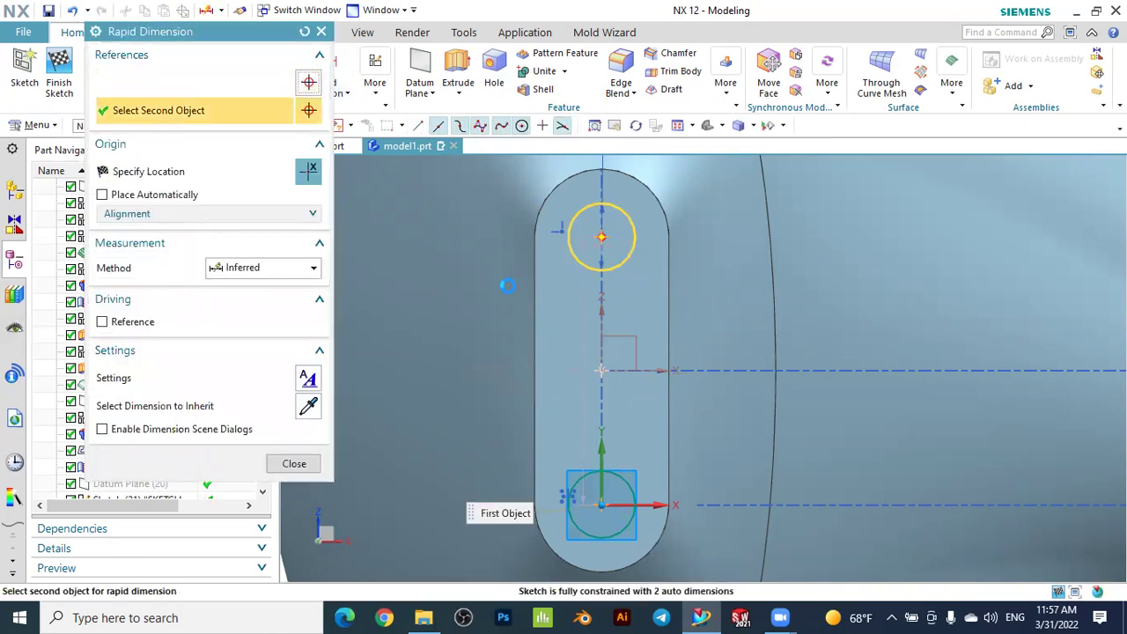
left_click(398, 292)
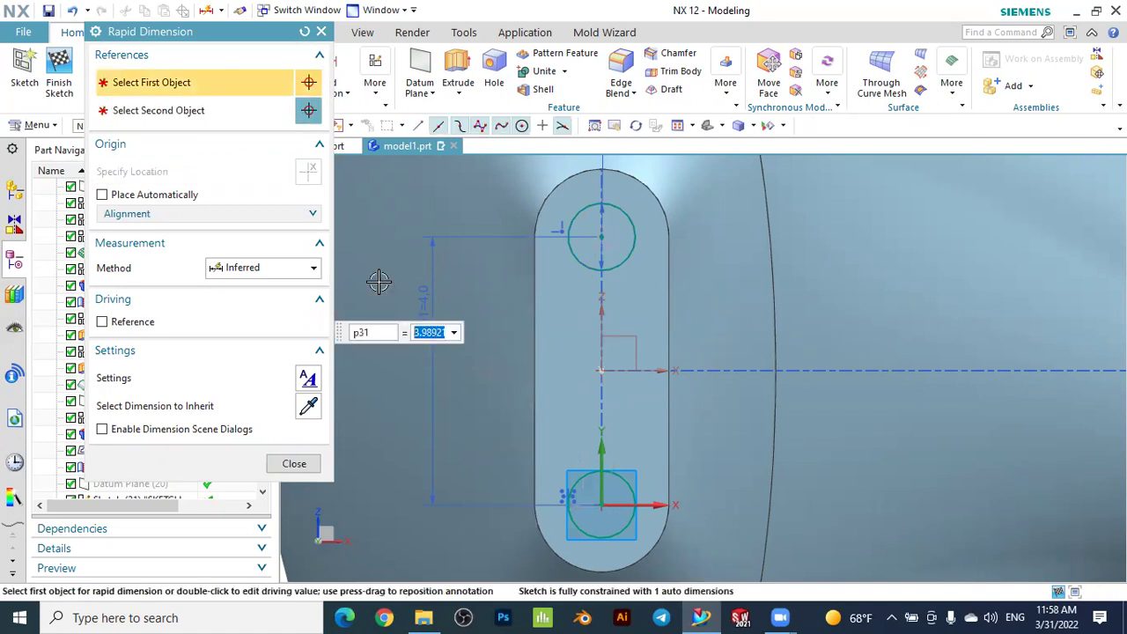
type("3")
key("Return")
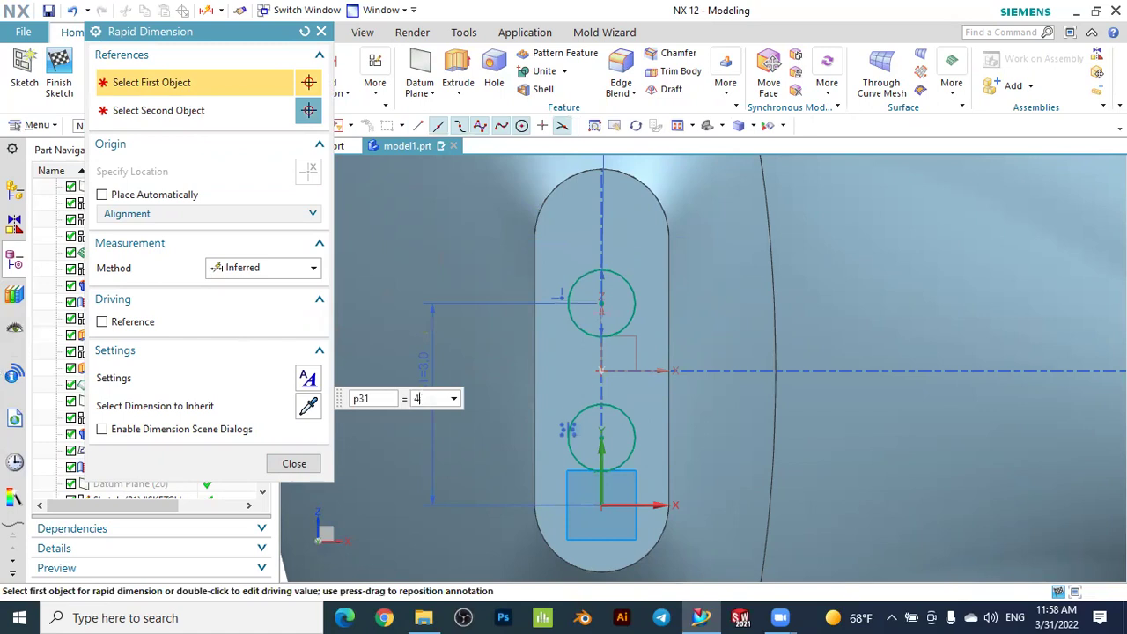
type("4")
key("Return")
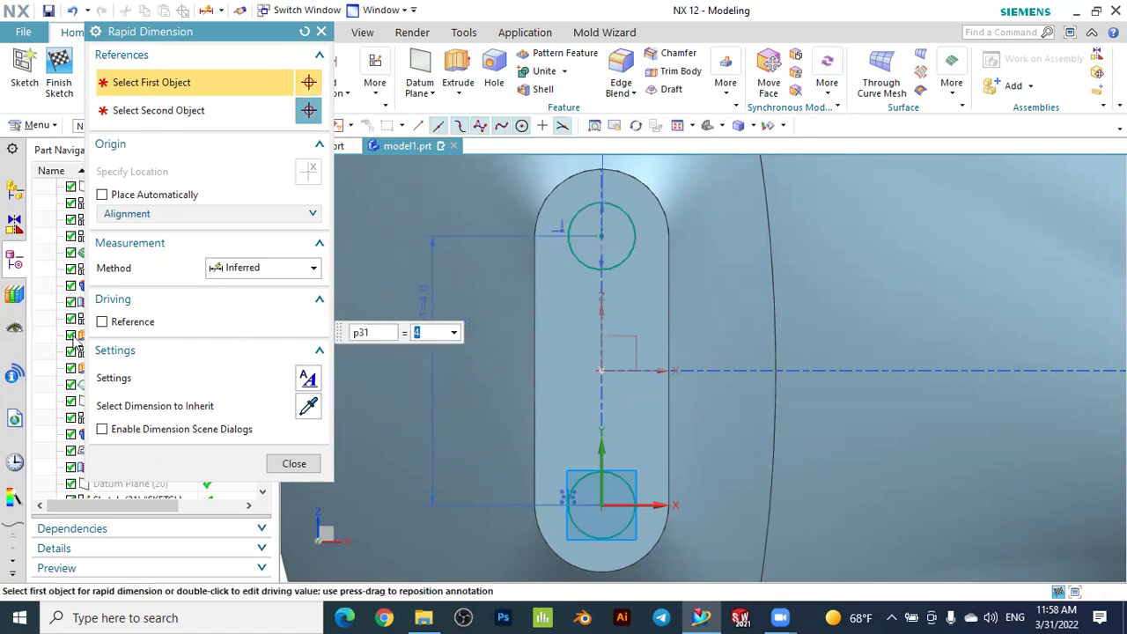
key("Escape")
Extrude both sketched circles in the slot recess symmetrically with a distance of 1.2 mm
scroll(310, 329, "down", 3)
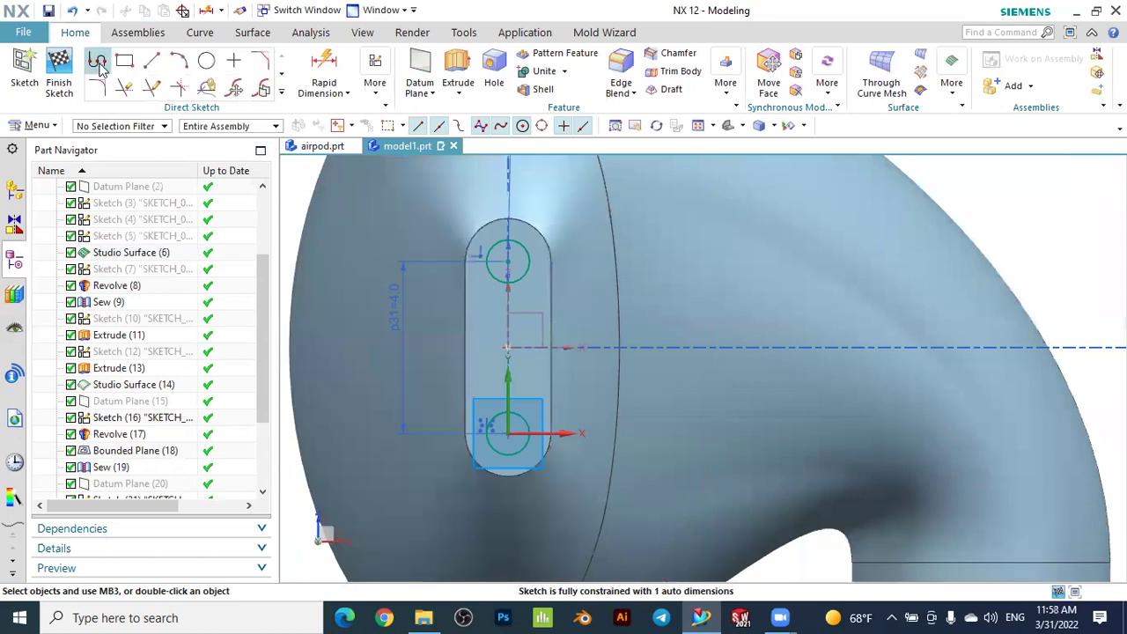
left_click(458, 71)
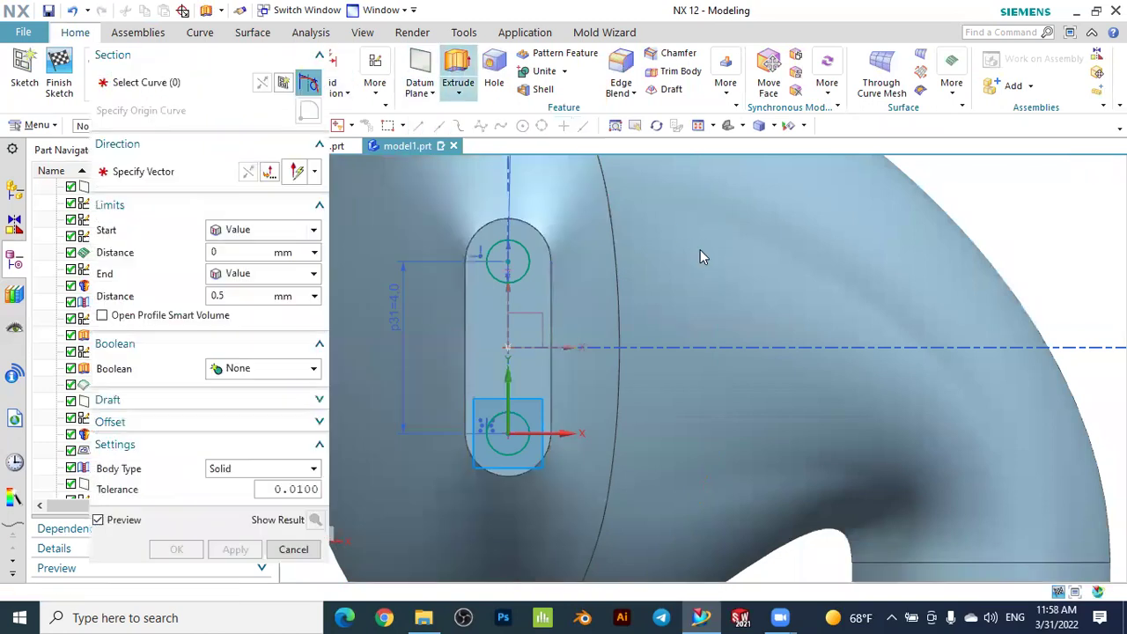
mouse_move(696, 251)
middle_mouse_down()
mouse_move(895, 244)
mouse_move(904, 227)
mouse_move(853, 254)
mouse_move(616, 247)
mouse_move(630, 387)
middle_mouse_up()
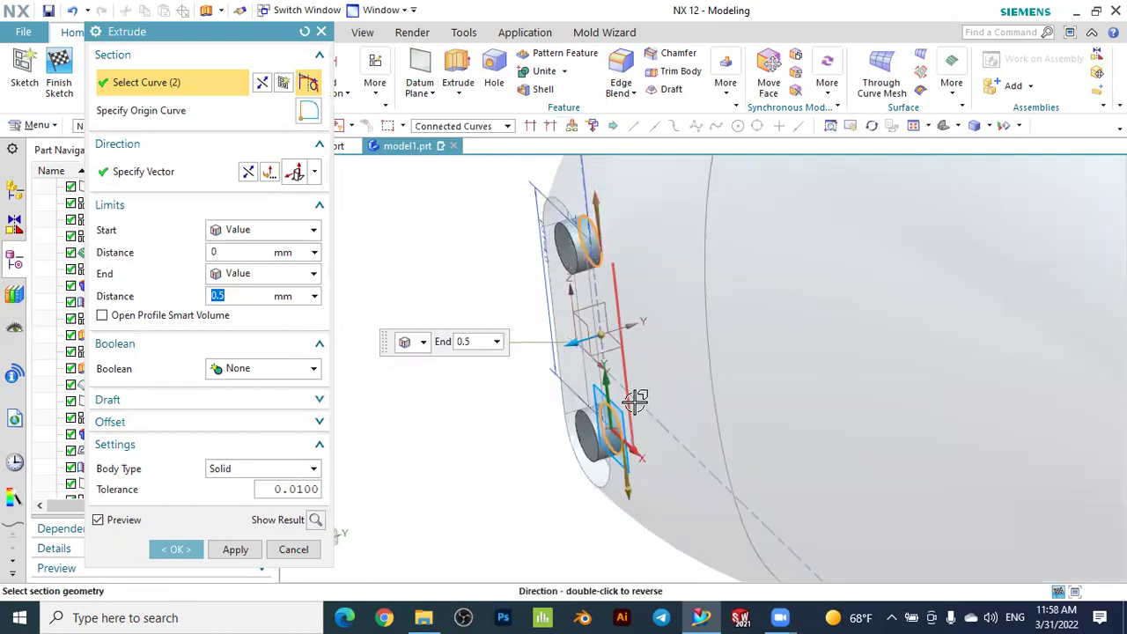
mouse_move(574, 343)
left_mouse_down()
mouse_move(663, 327)
mouse_move(581, 343)
left_mouse_up()
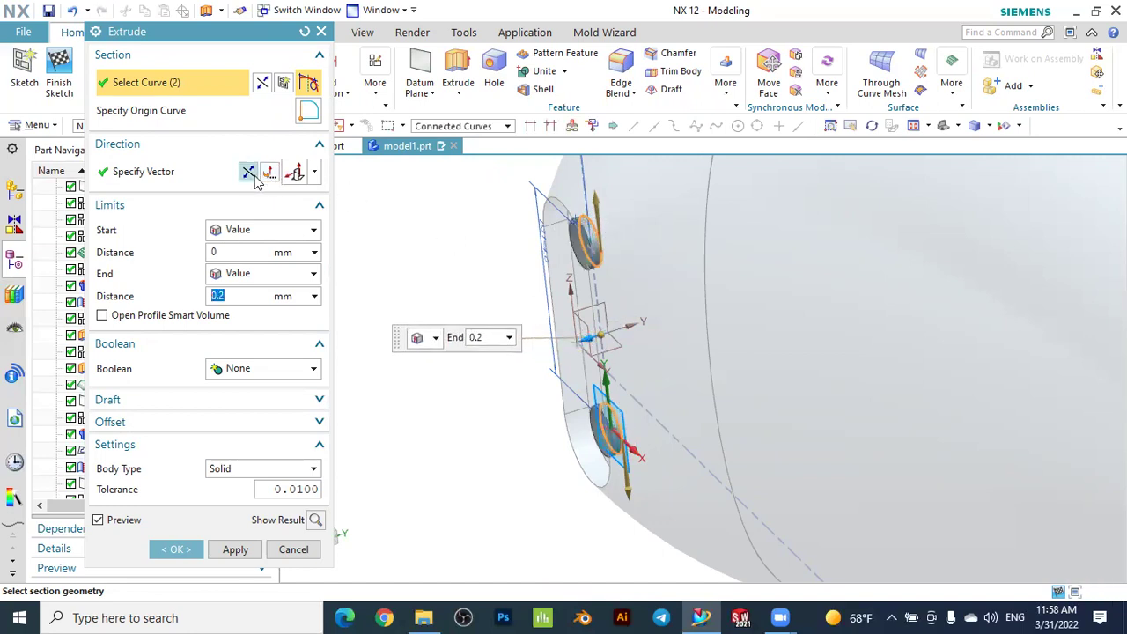
left_click(251, 230)
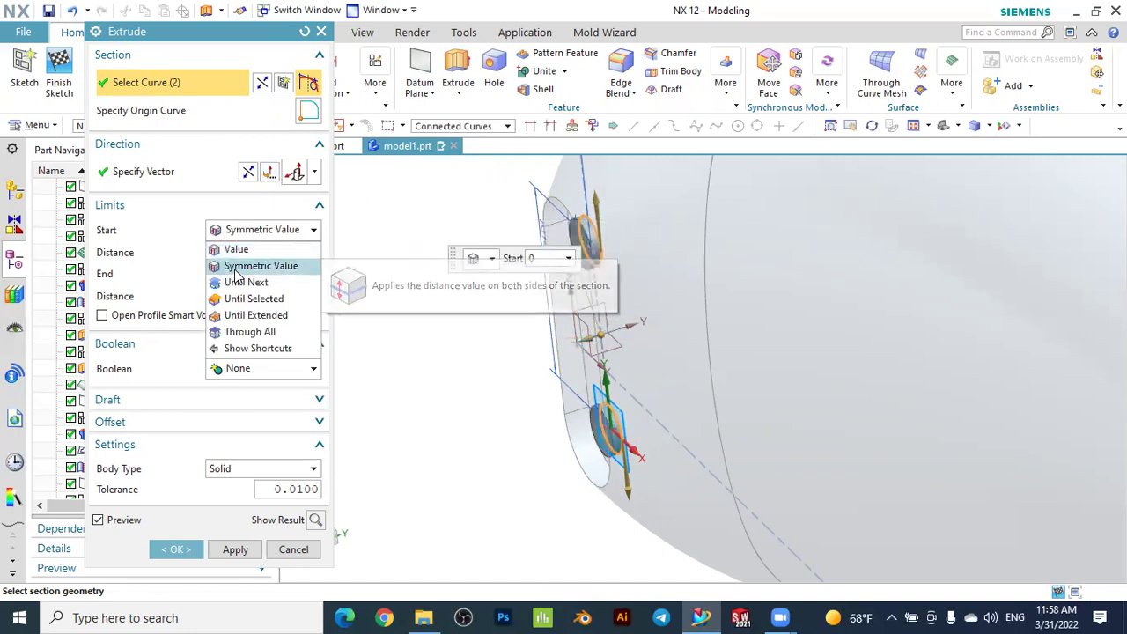
left_click(255, 261)
left_click_drag(583, 346, 534, 352)
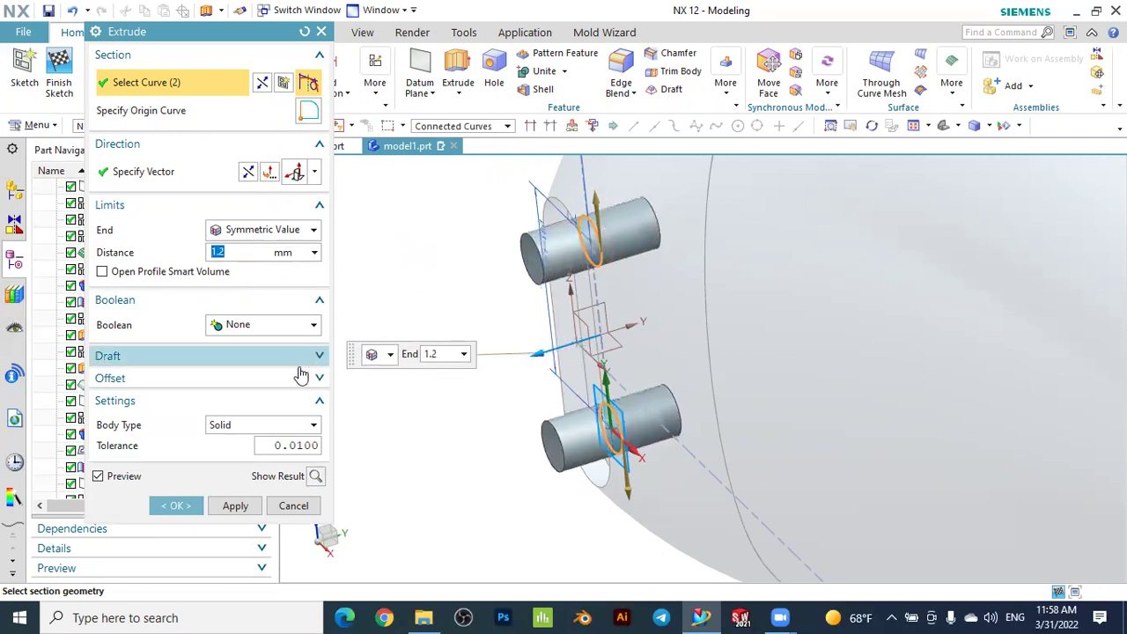
Subtract the two extruded cylinders from the earphone body to cut holes in the slot floor
left_click(247, 325)
left_click(255, 379)
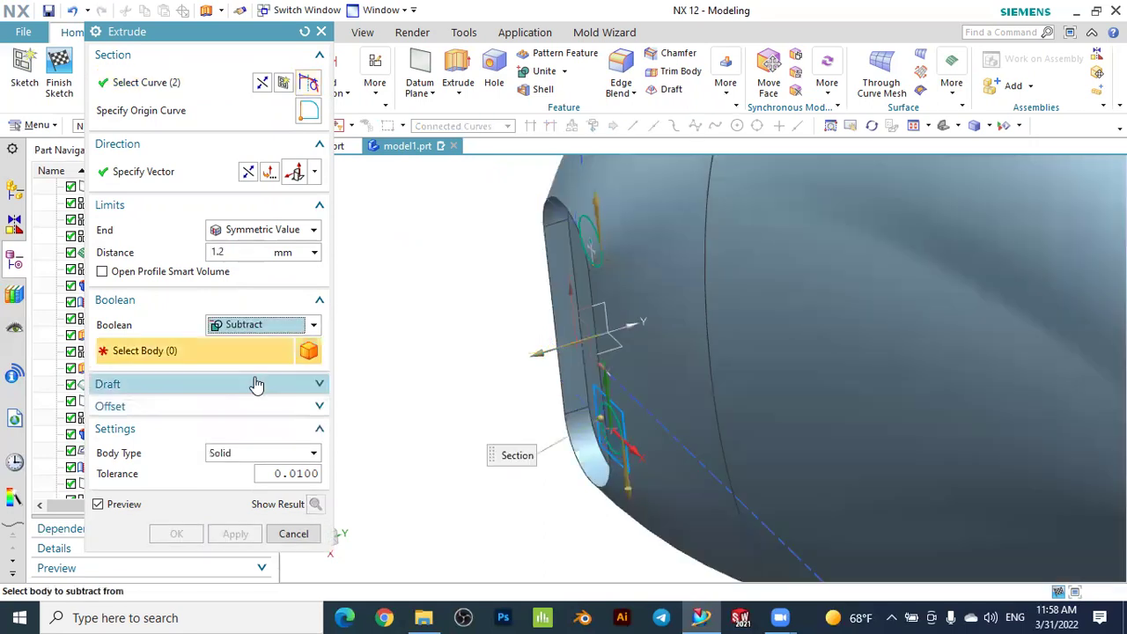
middle_click_drag(479, 384, 508, 377)
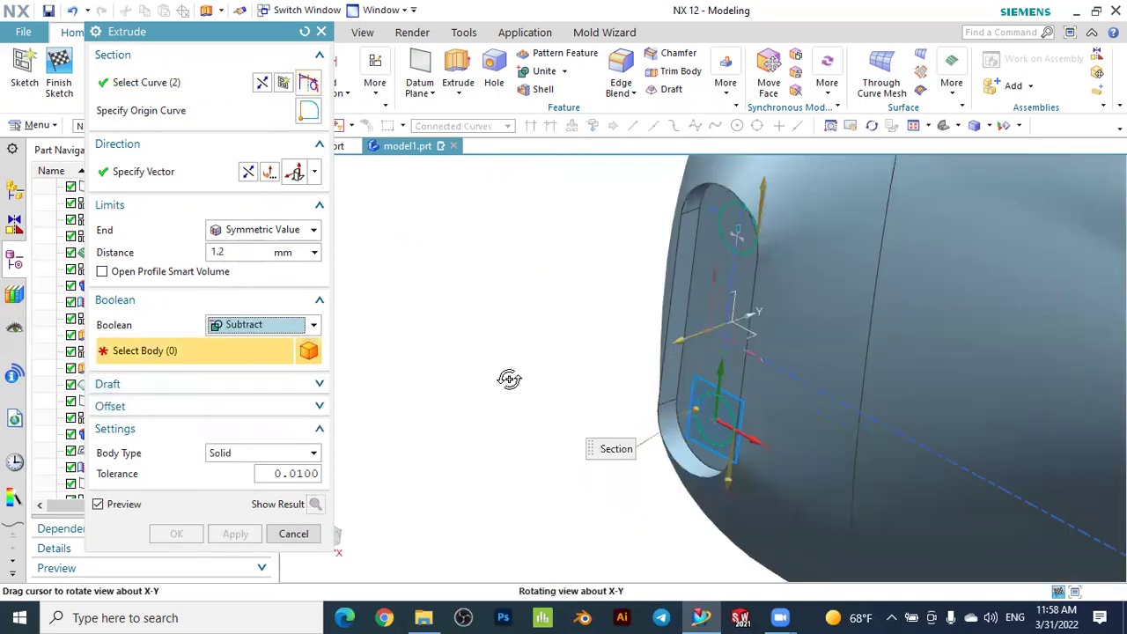
left_click(731, 280)
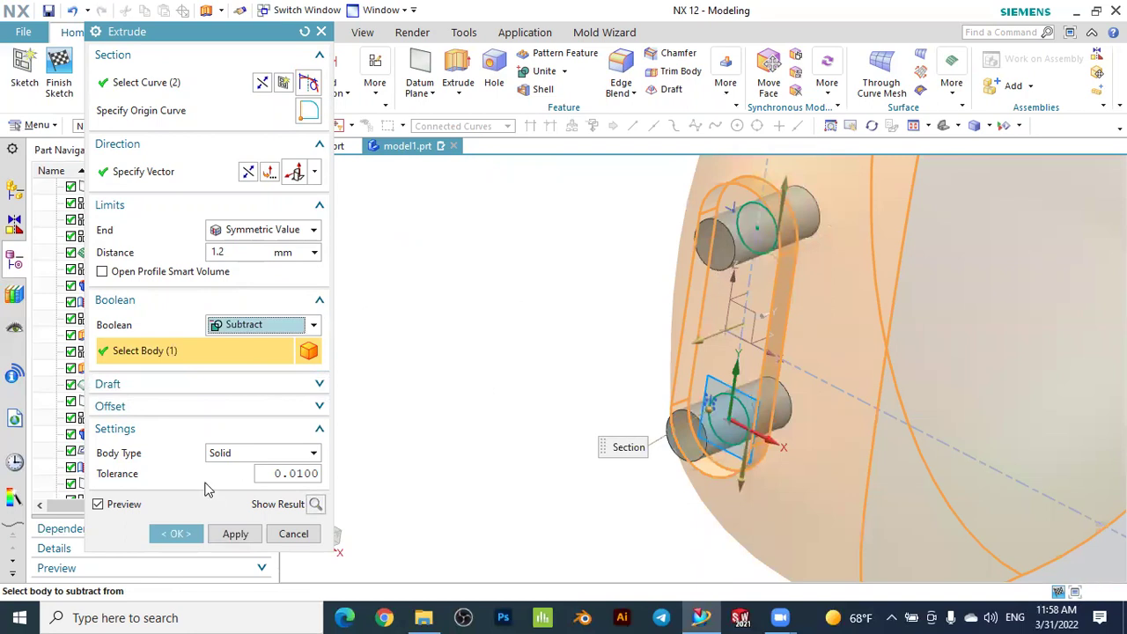
left_click(176, 534)
Hide the sketch containing the two hole circles in the slot recess
middle_click_drag(473, 378, 518, 369)
middle_click_drag(513, 330, 558, 390)
scroll(581, 379, "up", 3)
left_click(566, 354)
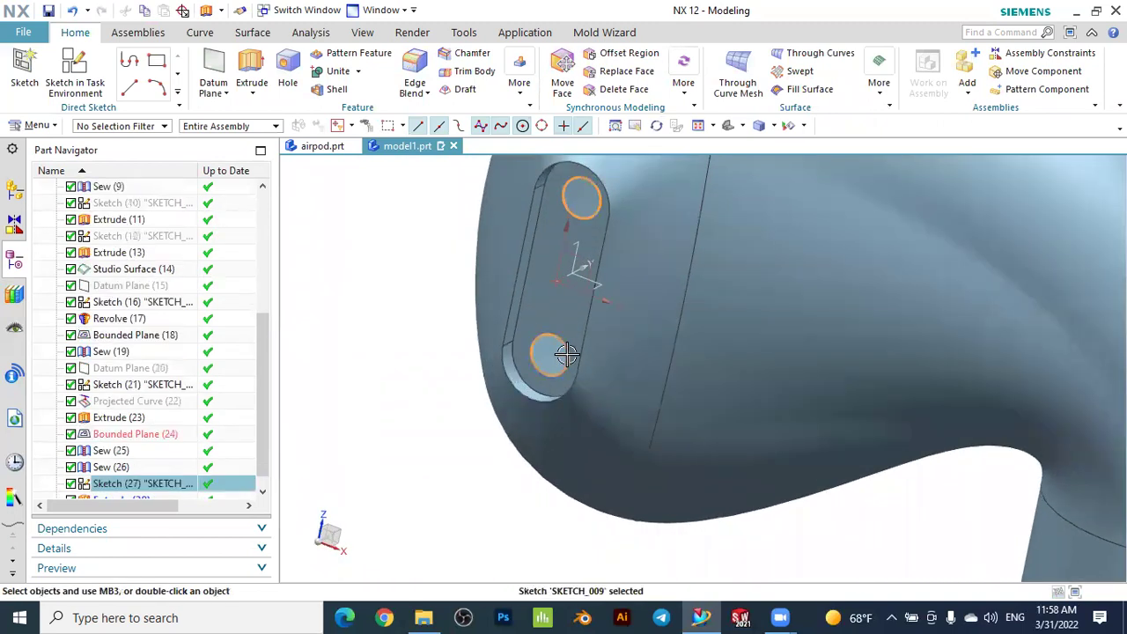
left_click(713, 335)
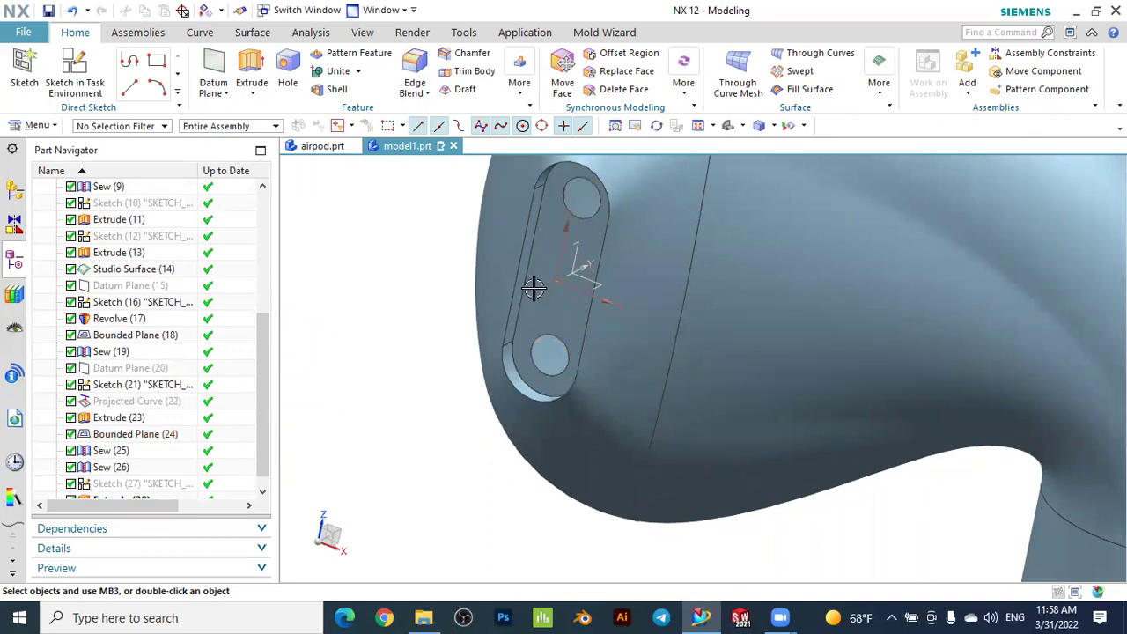
Create a datum plane offset 17.5 mm from the datum coordinate system's YZ plane, toward the stem side
scroll(467, 282, "down", 4)
scroll(452, 279, "down", 2)
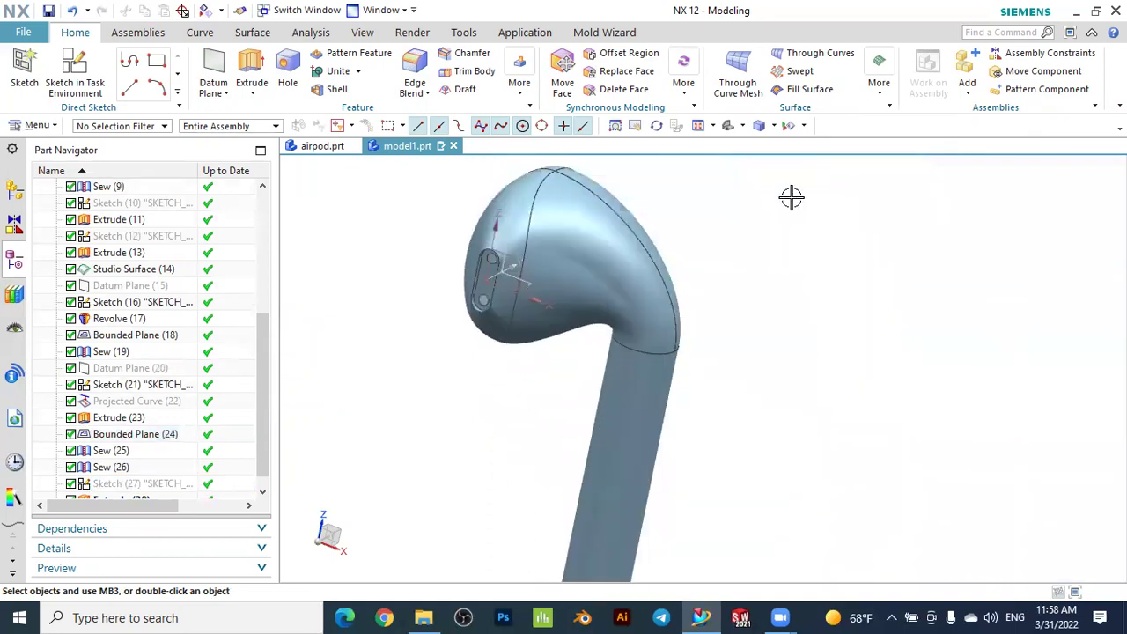
left_click(732, 130)
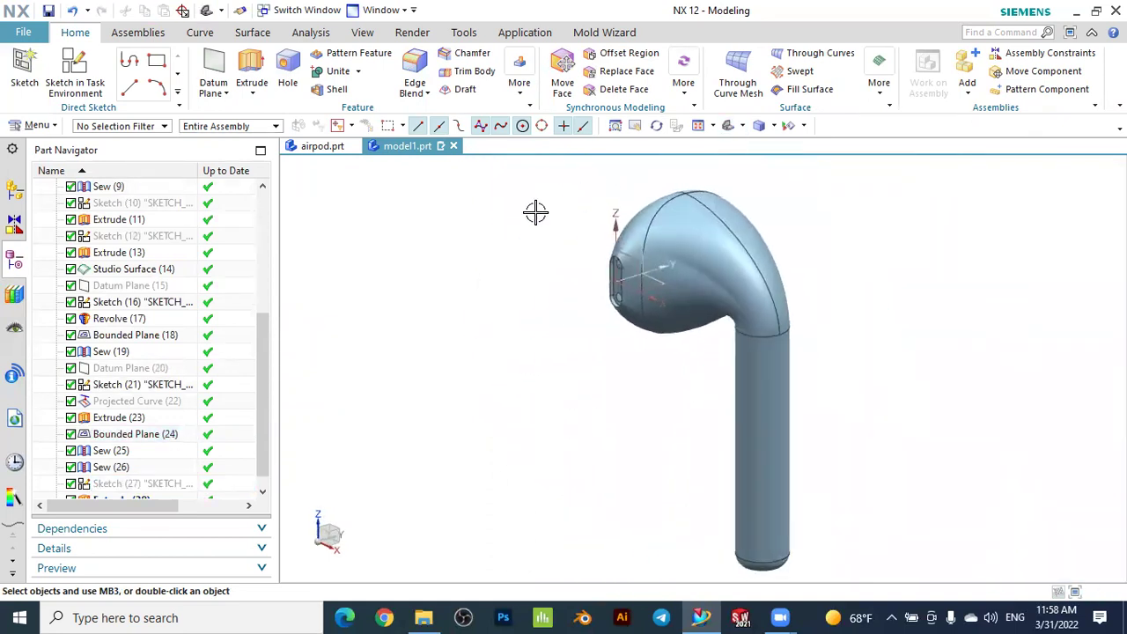
mouse_move(514, 353)
middle_mouse_down()
mouse_move(576, 329)
mouse_move(514, 352)
middle_mouse_up()
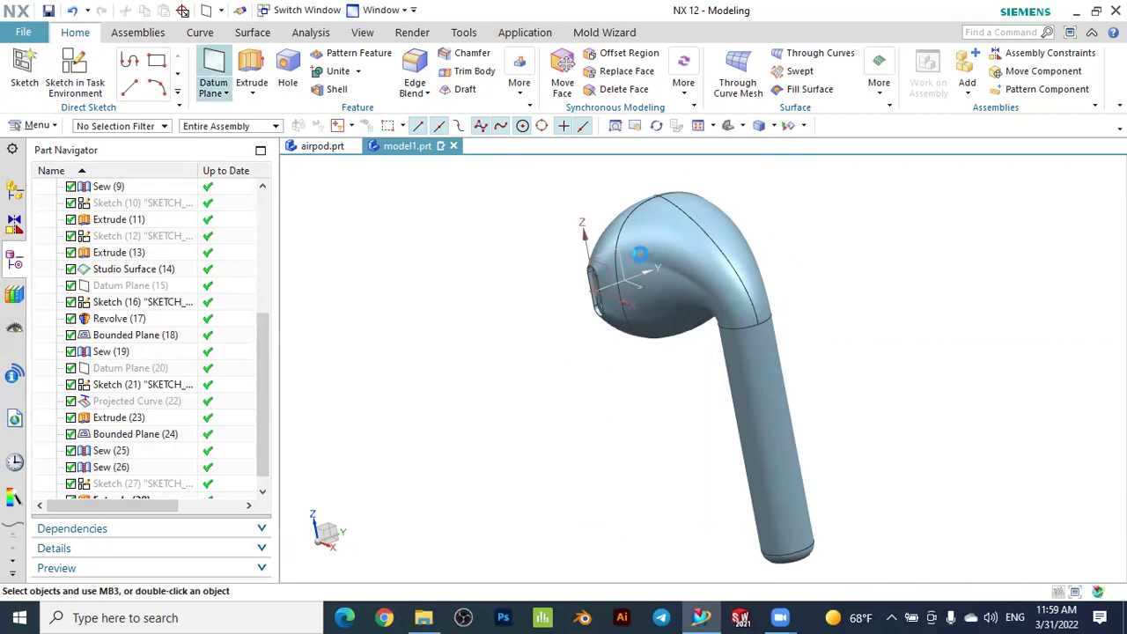
scroll(519, 289, "up", 2)
middle_click_drag(519, 289, 605, 307)
left_click(624, 287)
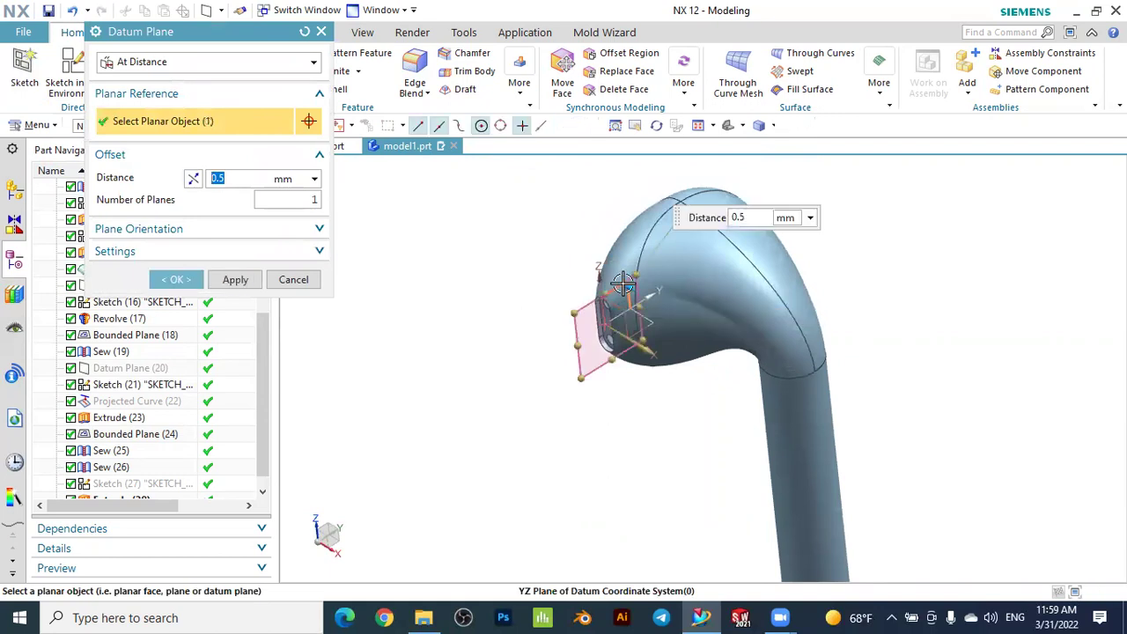
left_click_drag(674, 315, 719, 385)
middle_click_drag(558, 357, 669, 352)
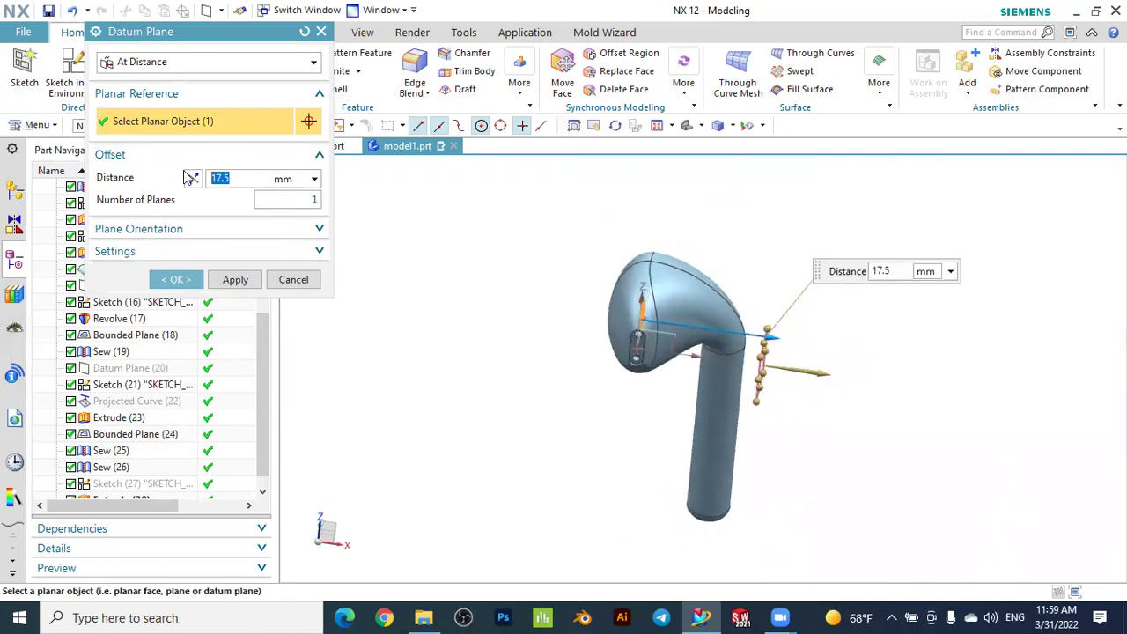
middle_click_drag(803, 422, 680, 398)
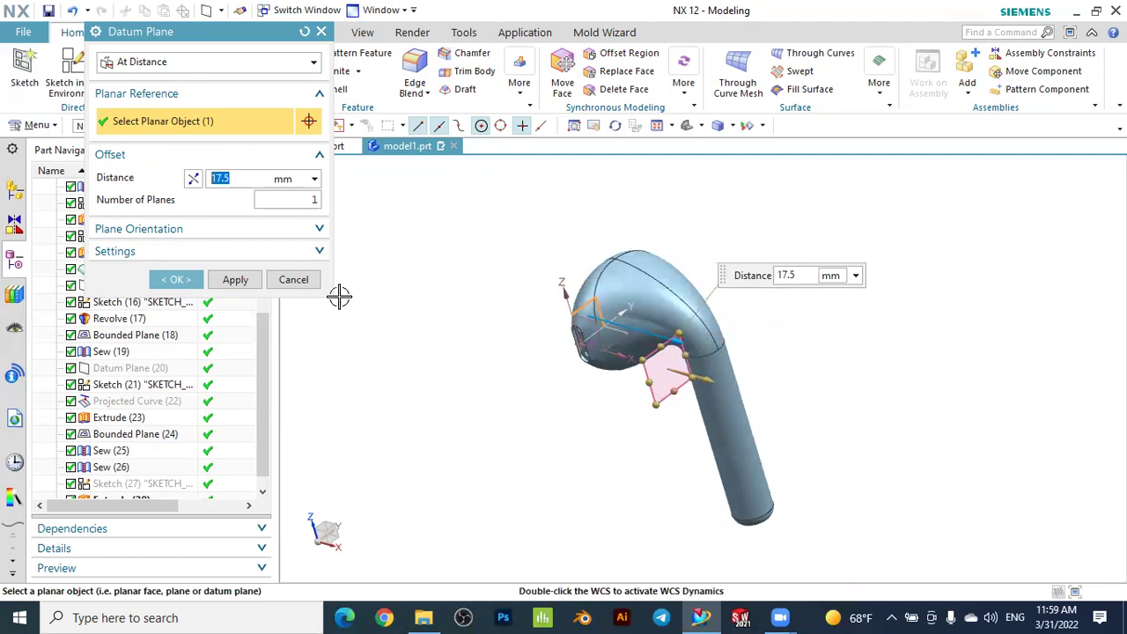
left_click(176, 279)
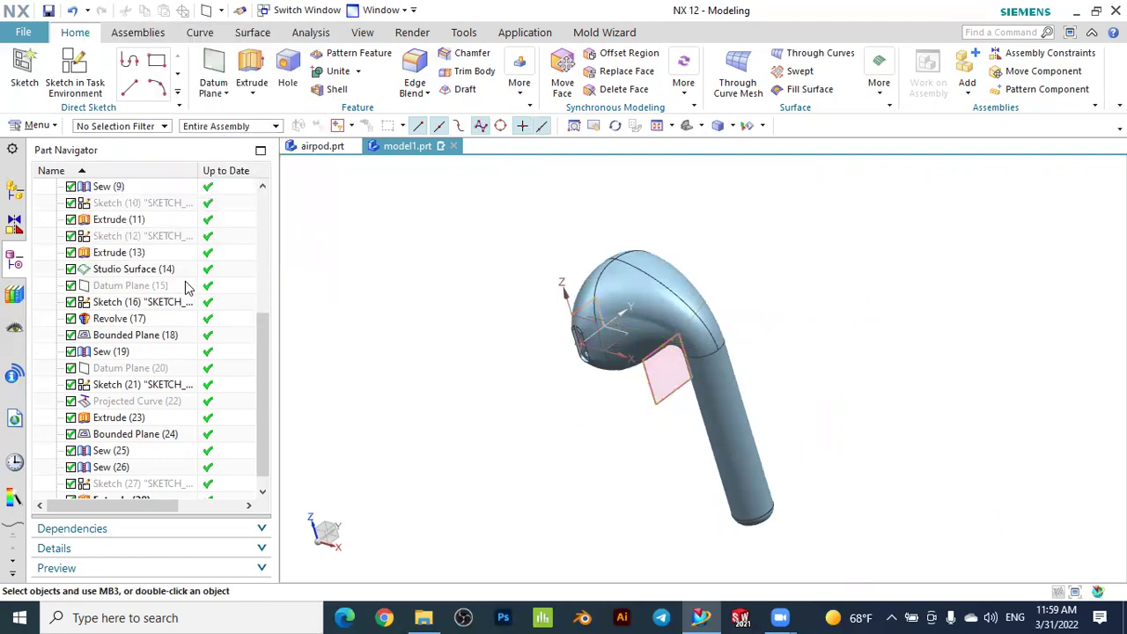
Start a new sketch on the datum plane offset beside the earphone's stem
left_click(26, 71)
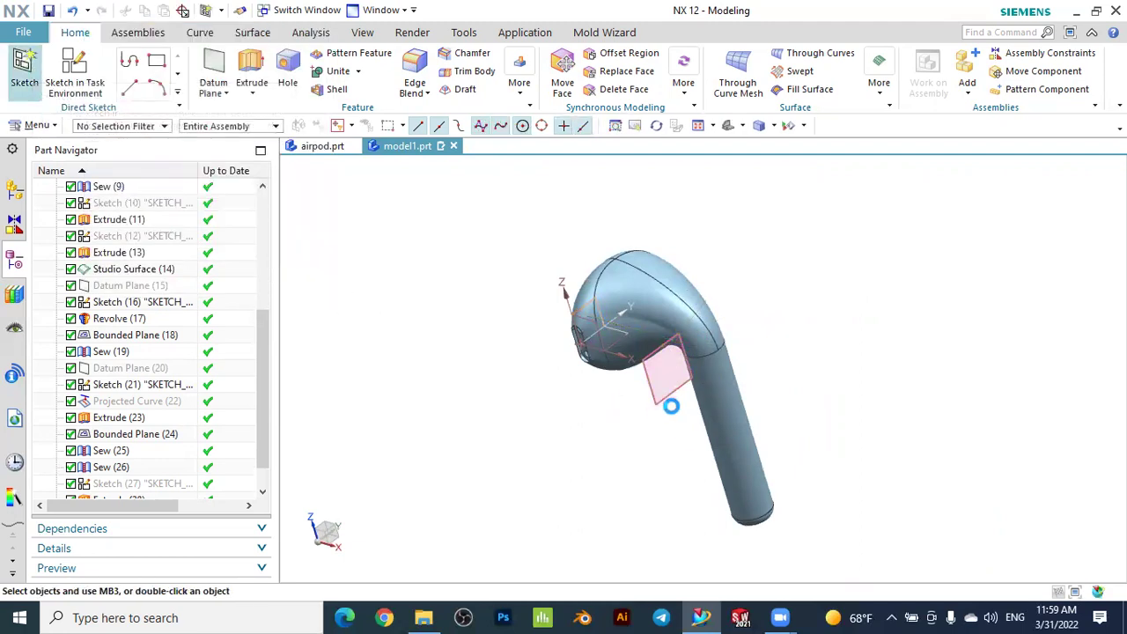
scroll(682, 406, "up", 2)
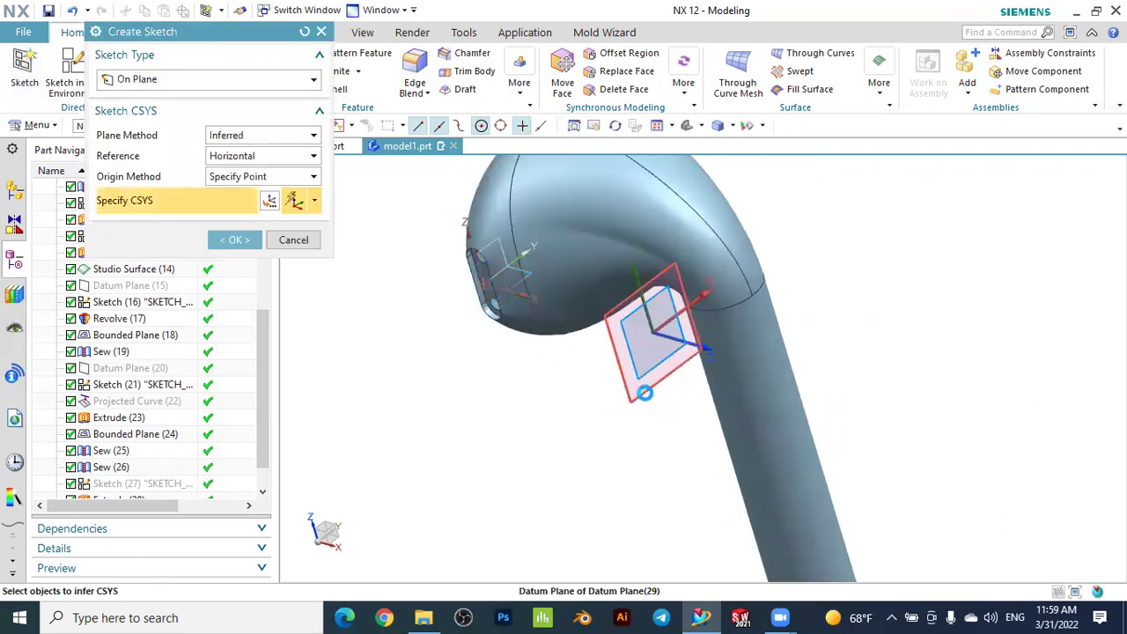
left_click(645, 395)
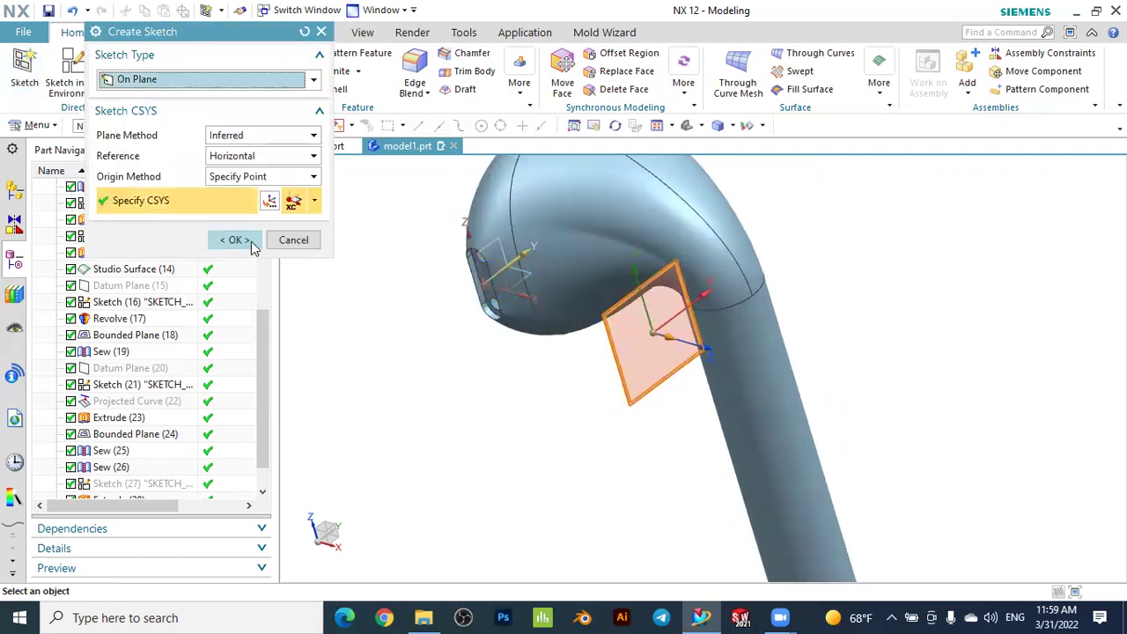
left_click(236, 239)
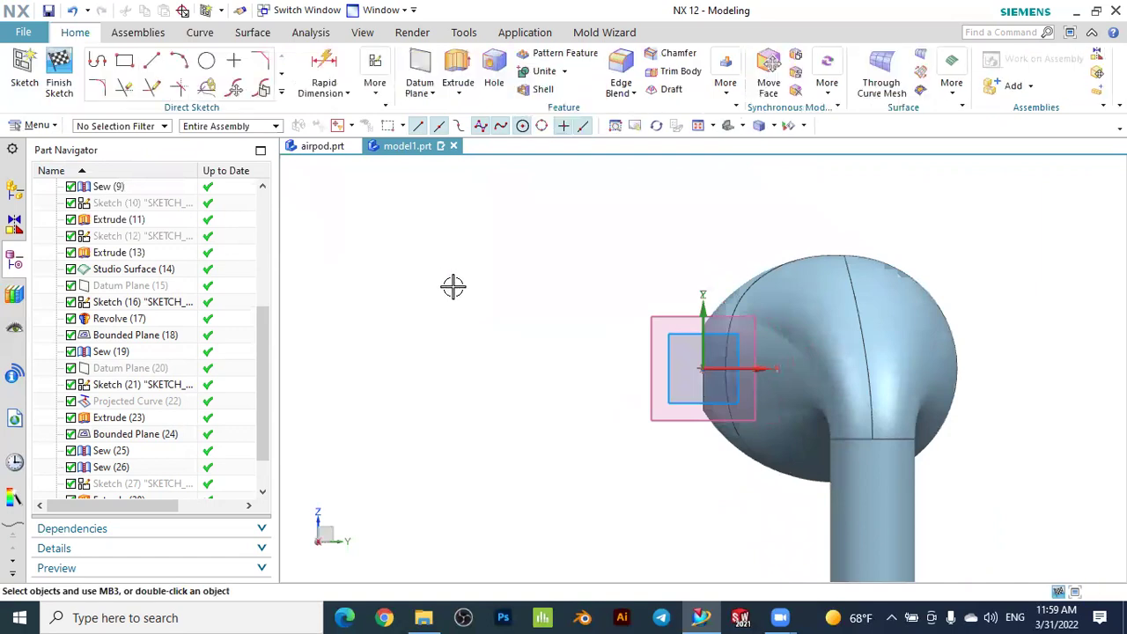
Draw a closed ellipse with major radius 2 mm, minor radius 1 mm and 90° rotation, centred about 4.1 mm across and 0.3 mm above the origin
scroll(754, 364, "up", 2)
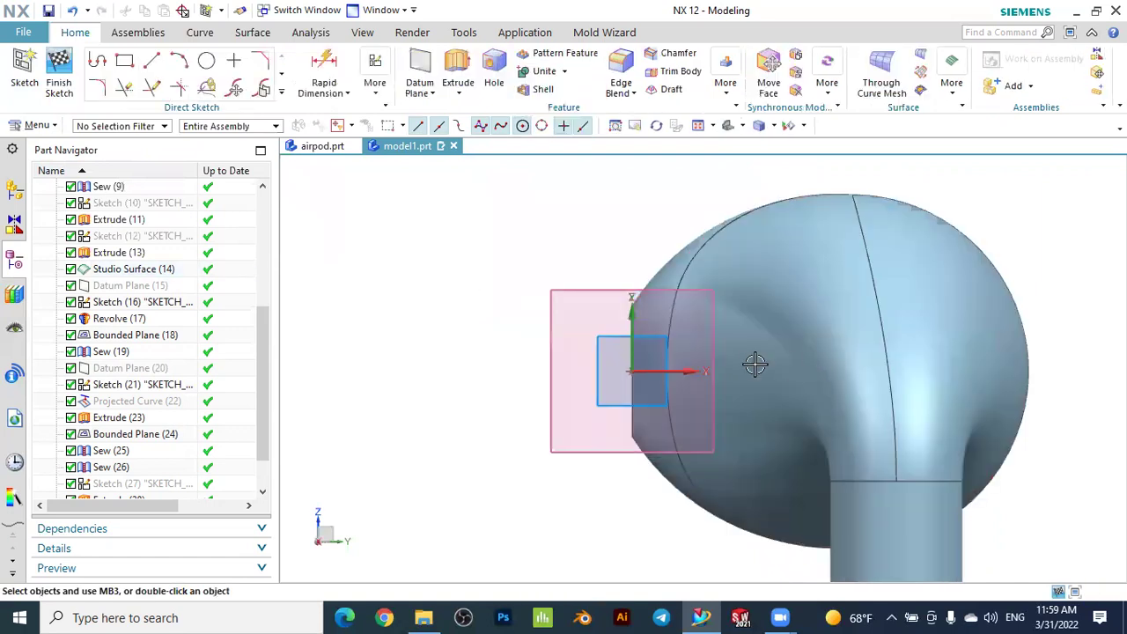
left_click(283, 94)
left_click(154, 186)
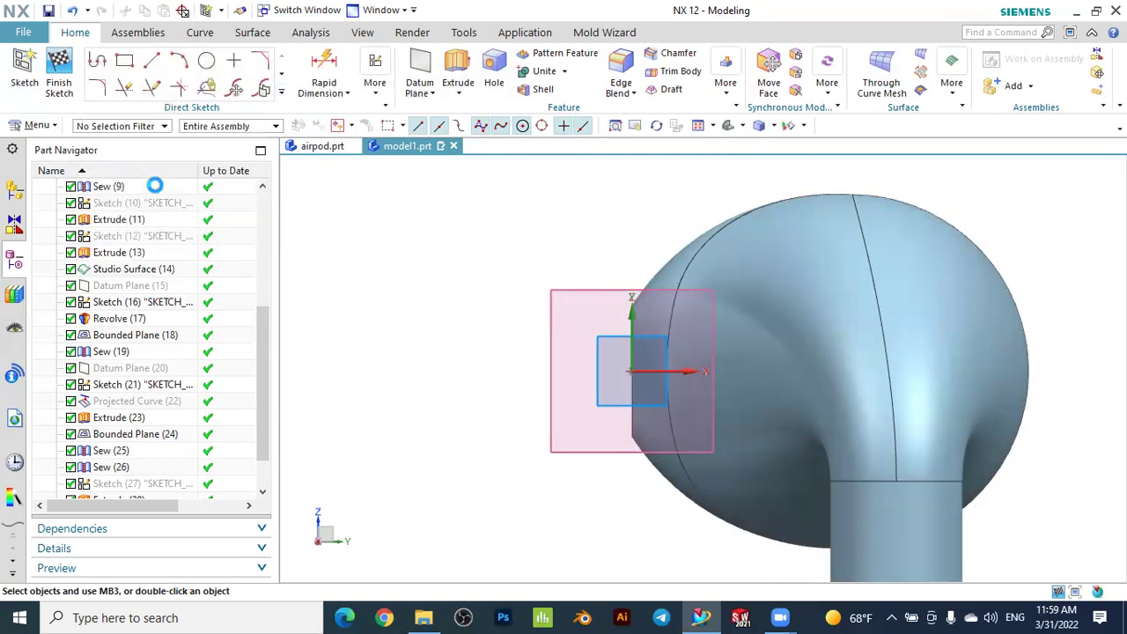
scroll(748, 344, "up", 2)
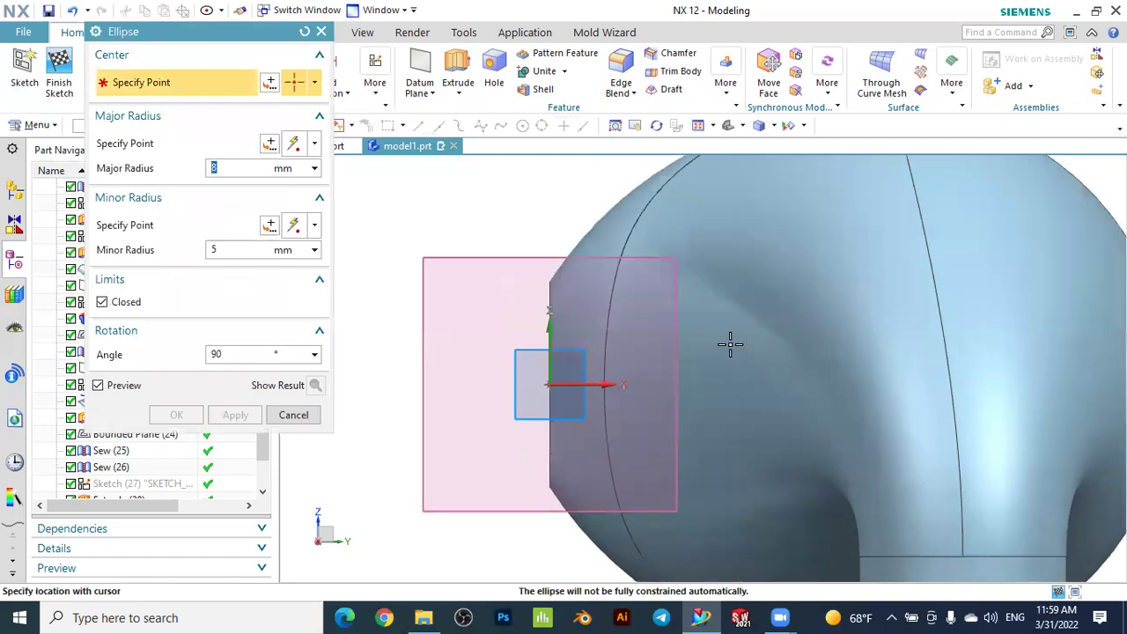
left_click(691, 371)
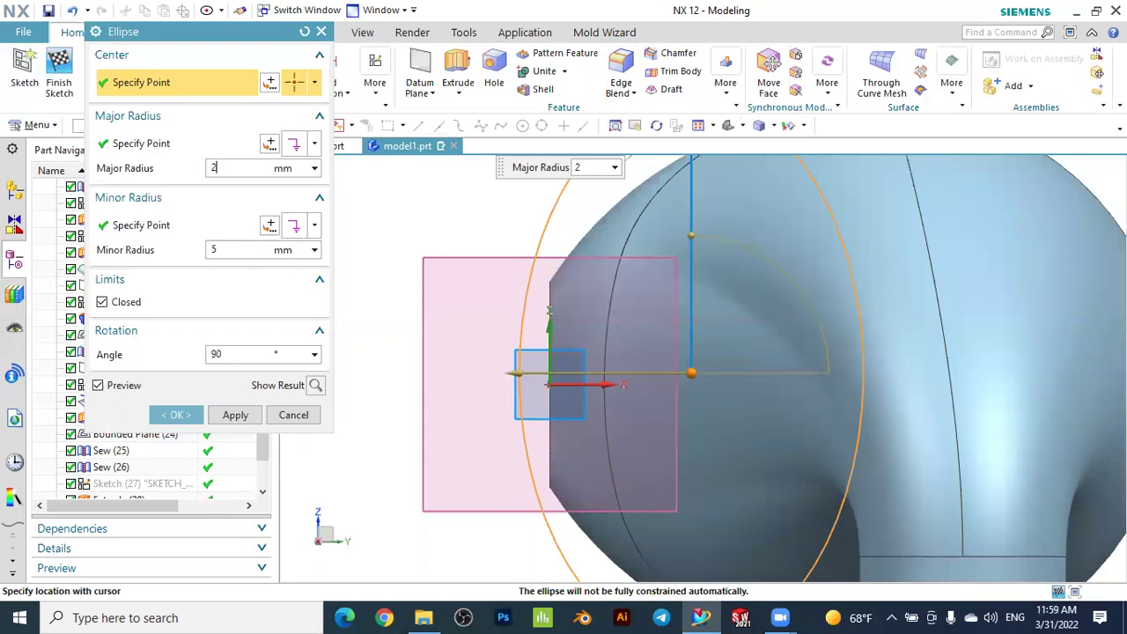
left_click(211, 168)
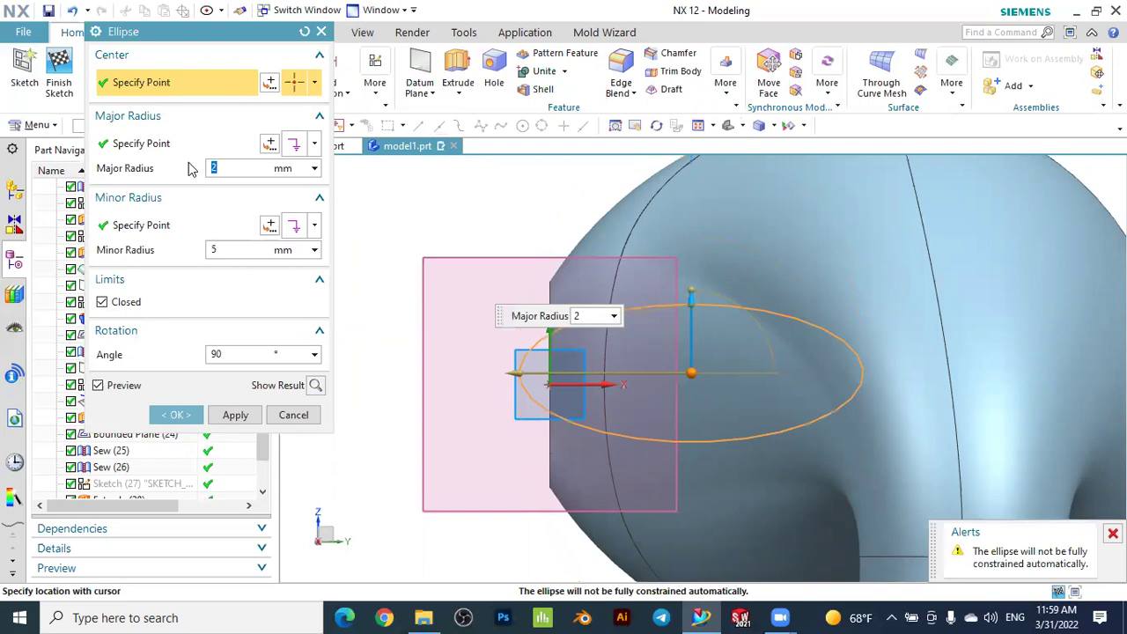
left_click(213, 250)
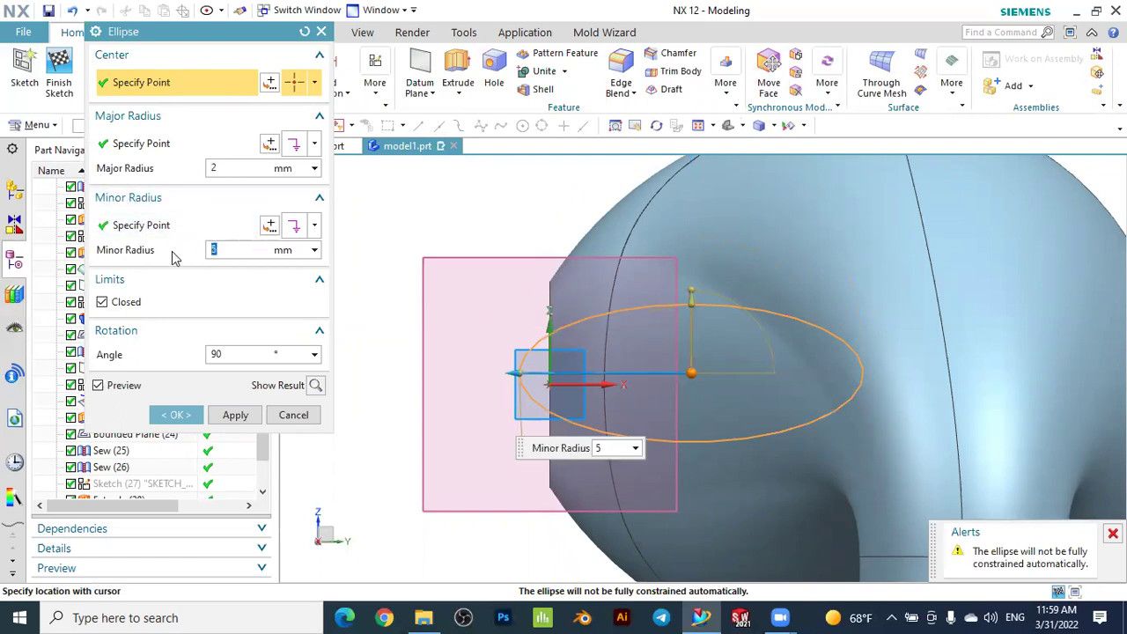
type("1")
key("Return")
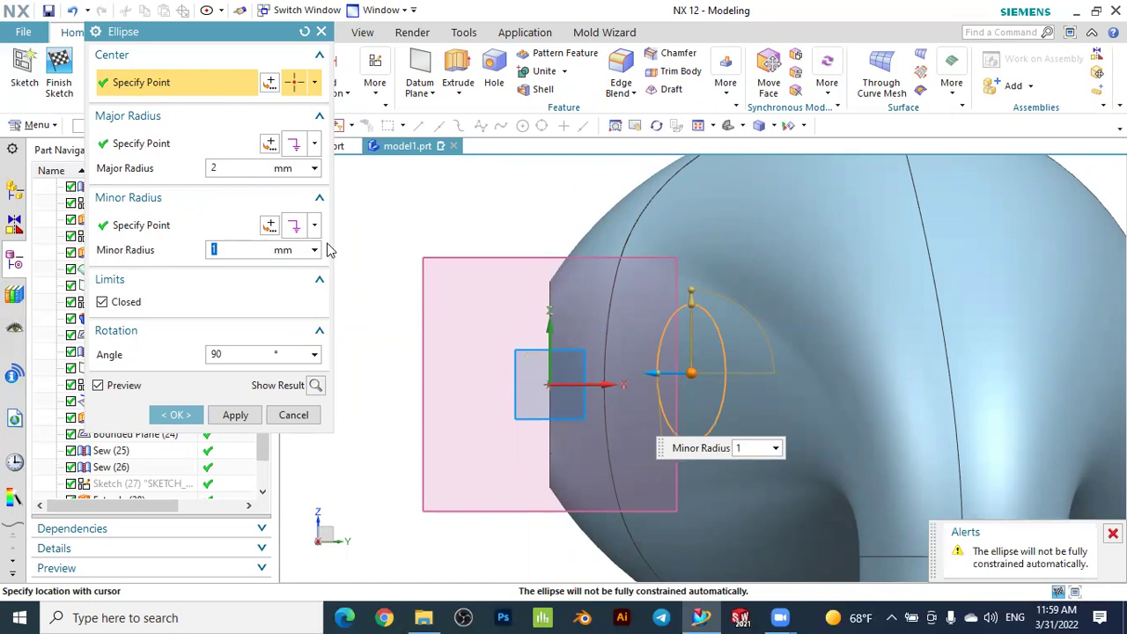
left_click(176, 414)
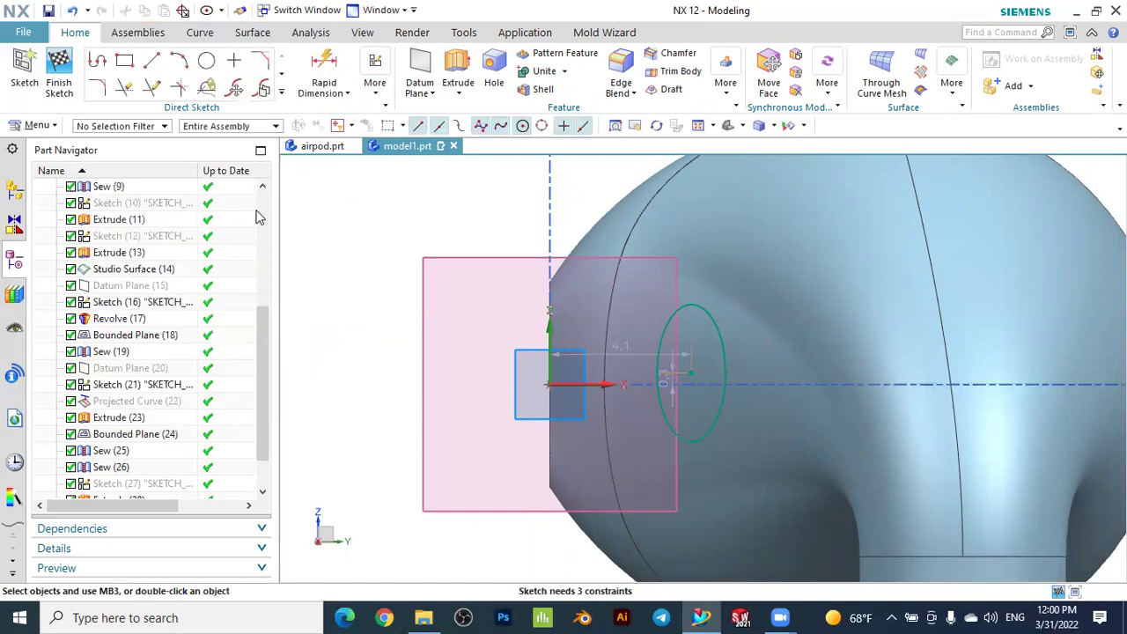
Dimension the ellipse centre's horizontal distance from the sketch origin and set it to 5 mm
left_click(324, 63)
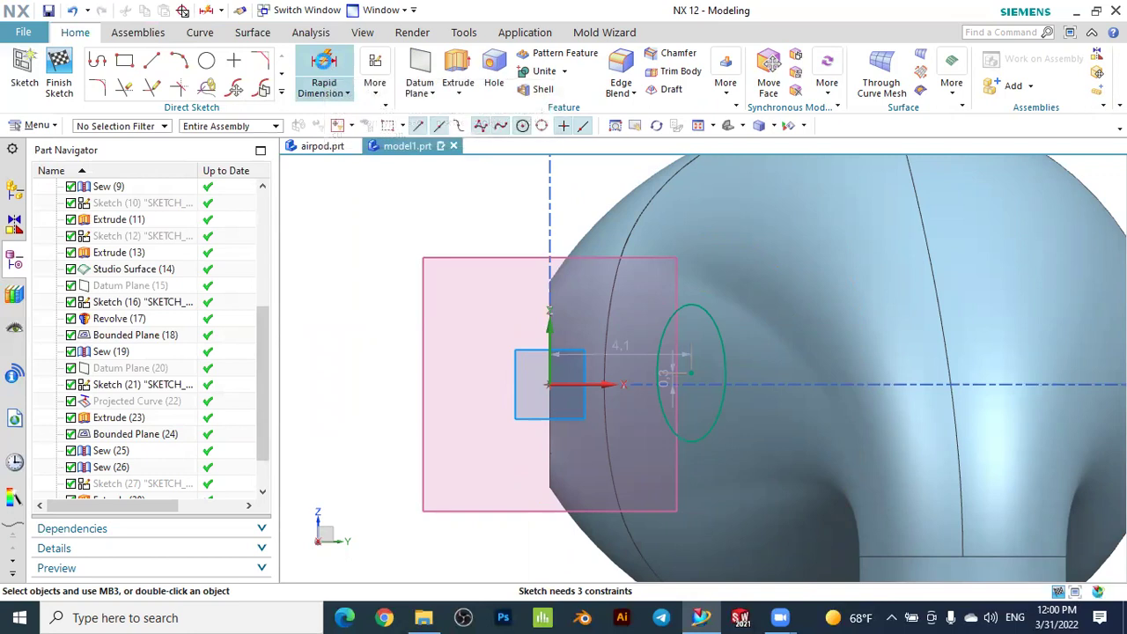
left_click(689, 373)
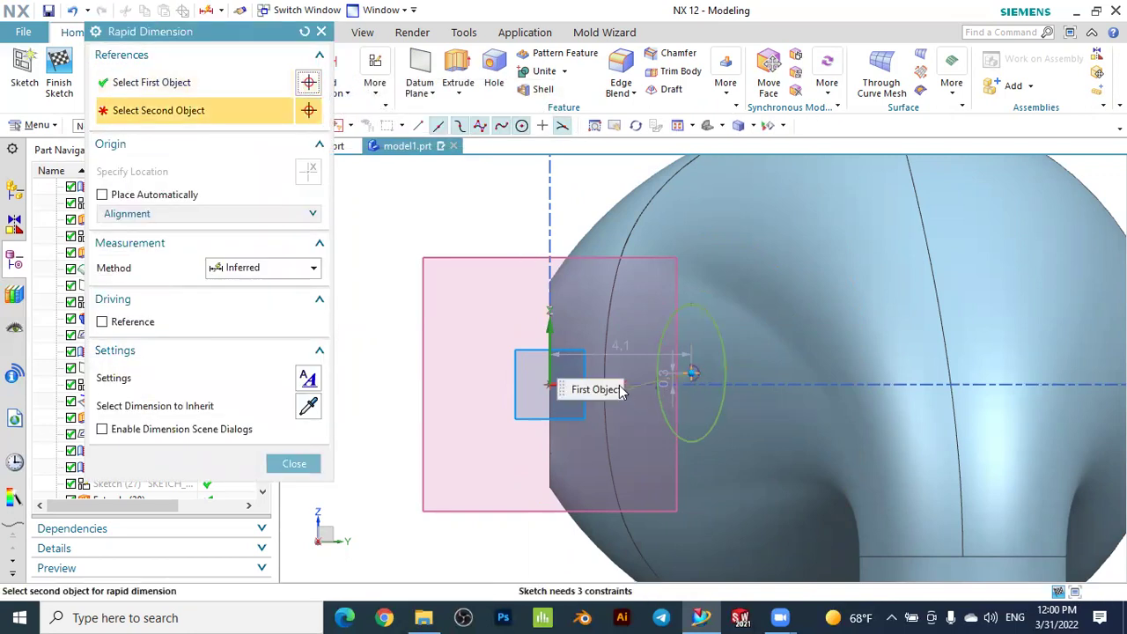
left_click(545, 379)
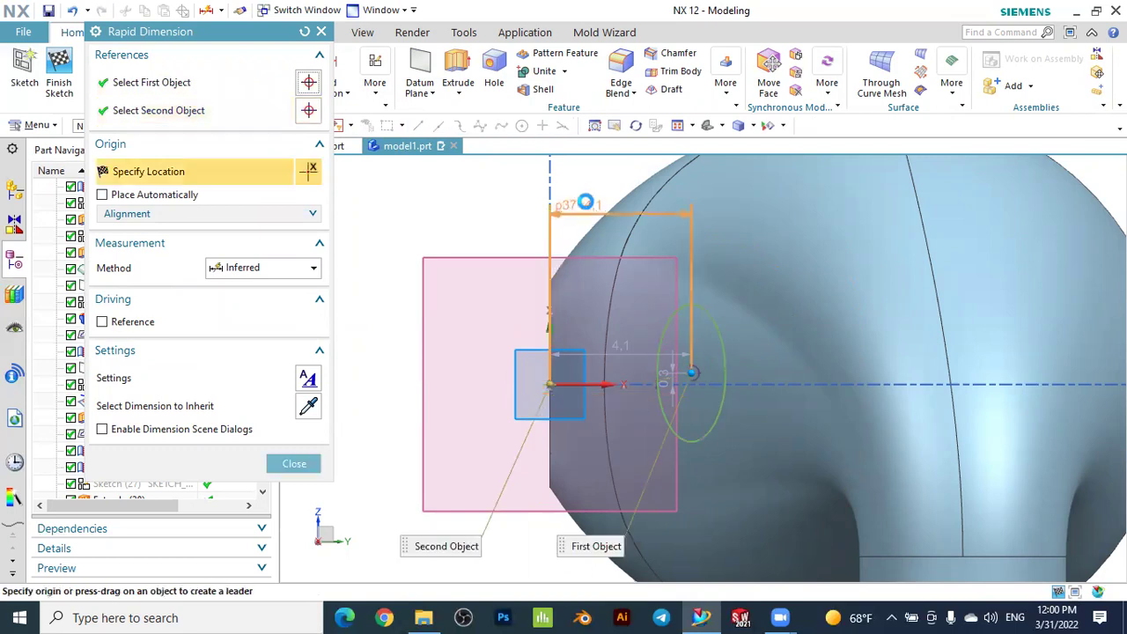
left_click(480, 181)
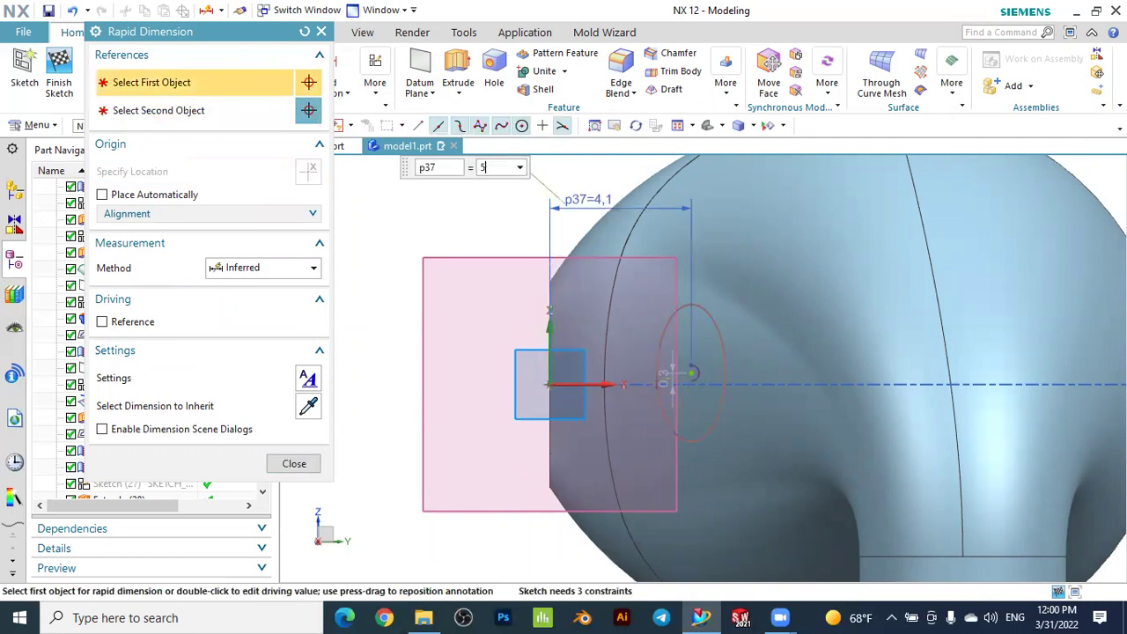
type("5")
key("Return")
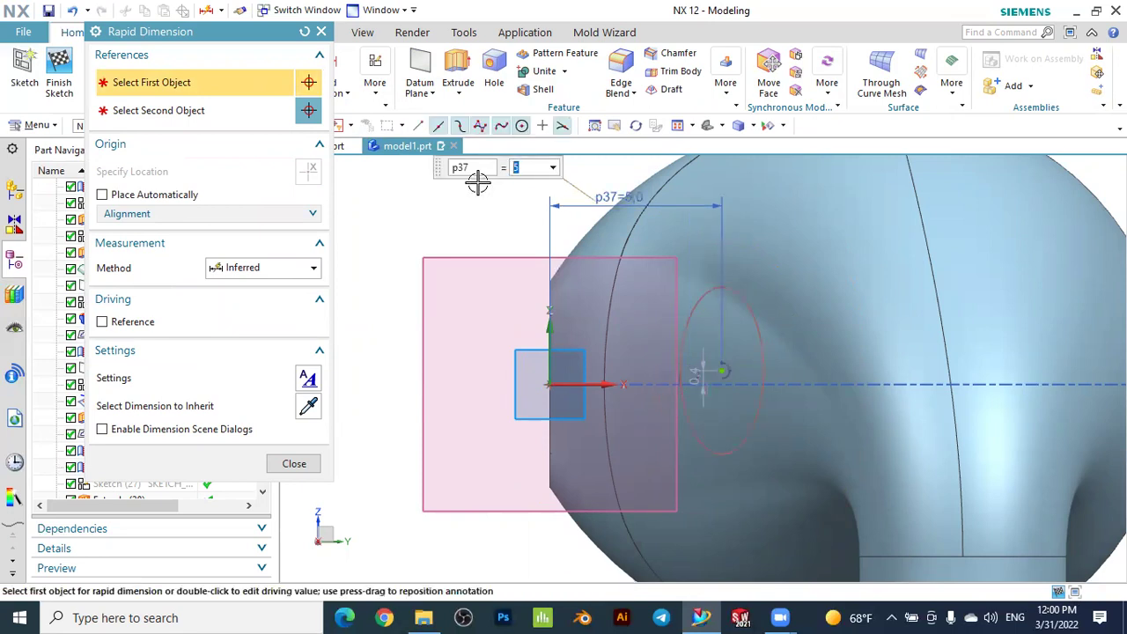
scroll(449, 178, "down", 2)
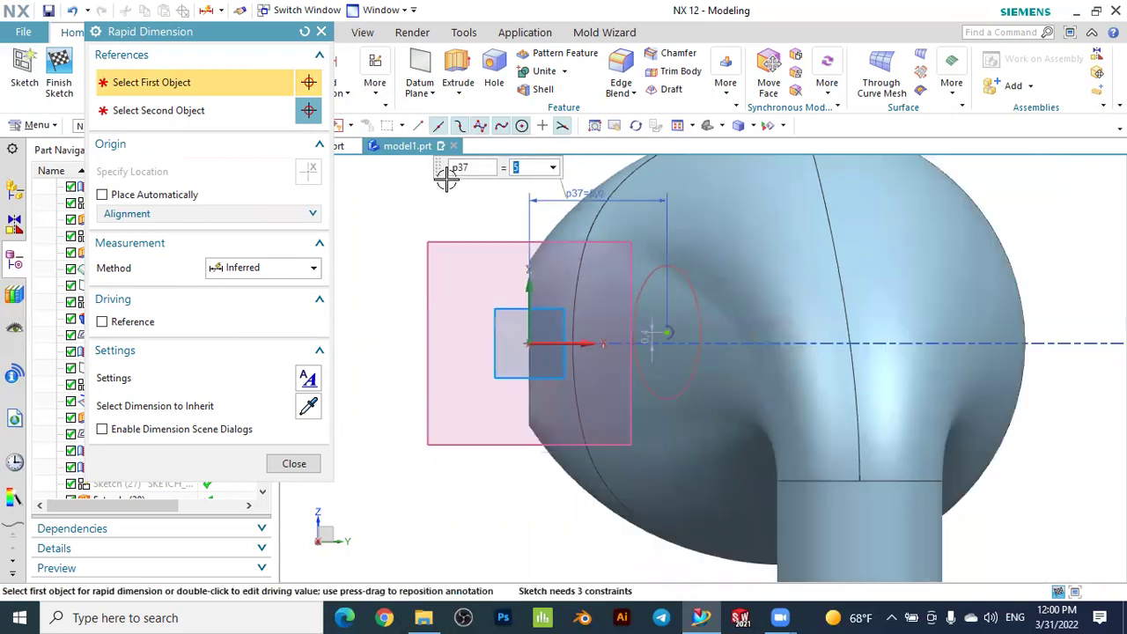
scroll(455, 187, "down", 2)
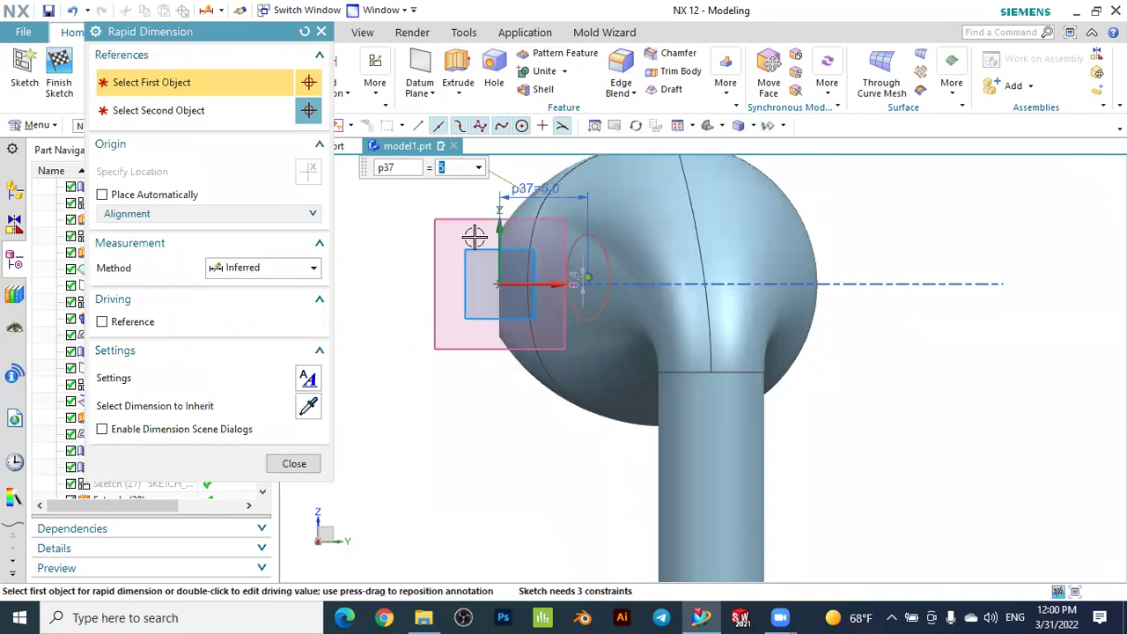
scroll(510, 276, "up", 1)
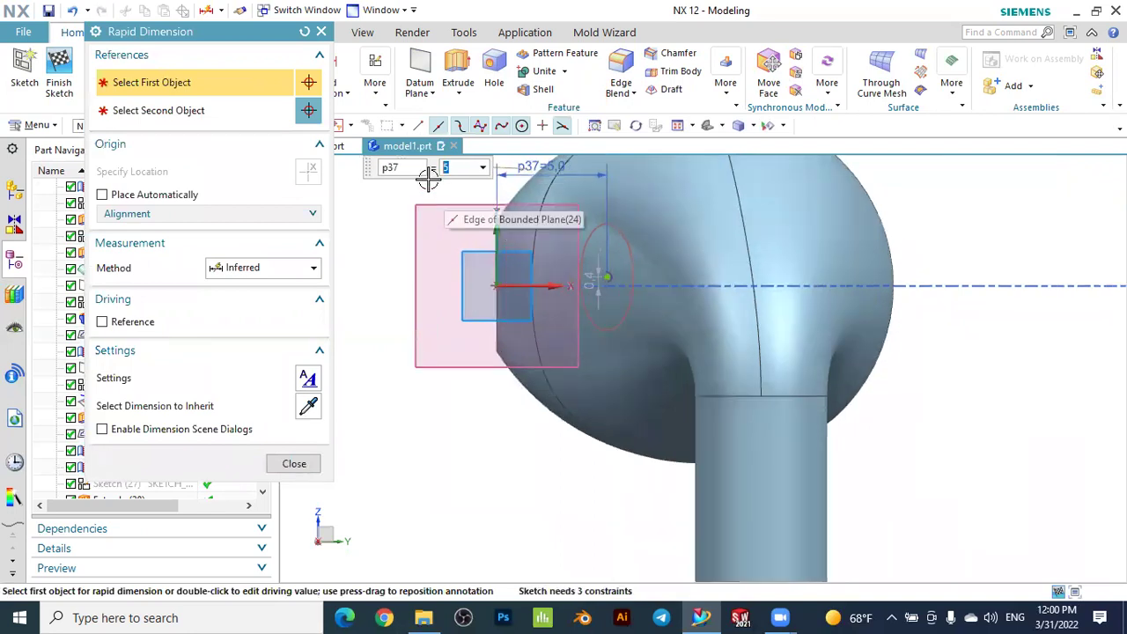
left_click(321, 33)
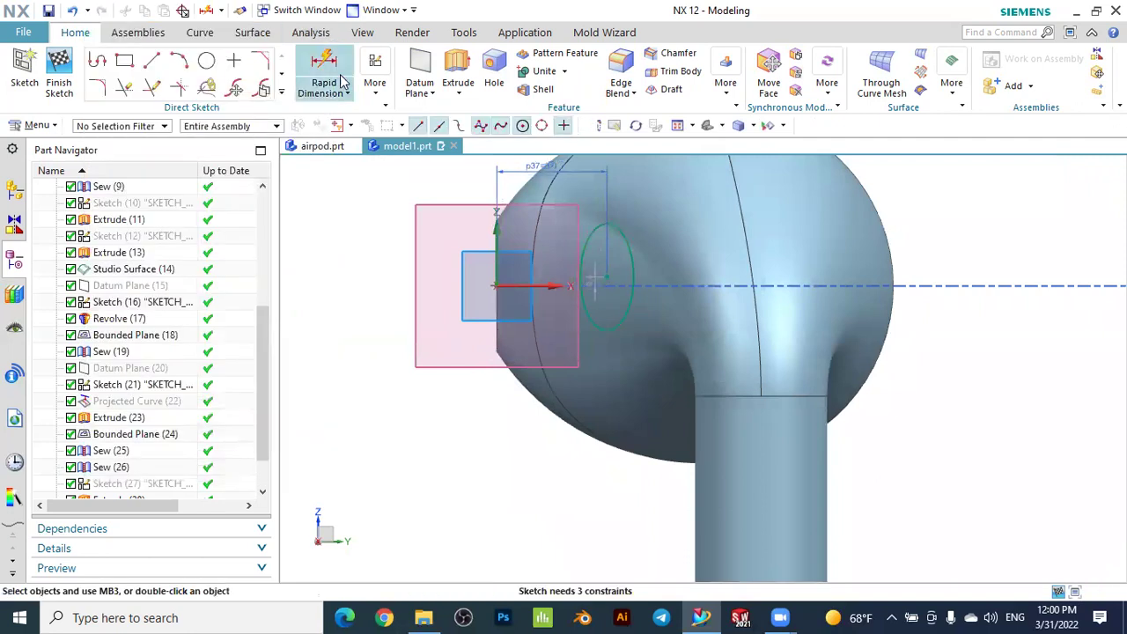
Constrain the ellipse's centre point onto the sketch's horizontal axis with a Point on Curve geometric constraint
left_click(375, 83)
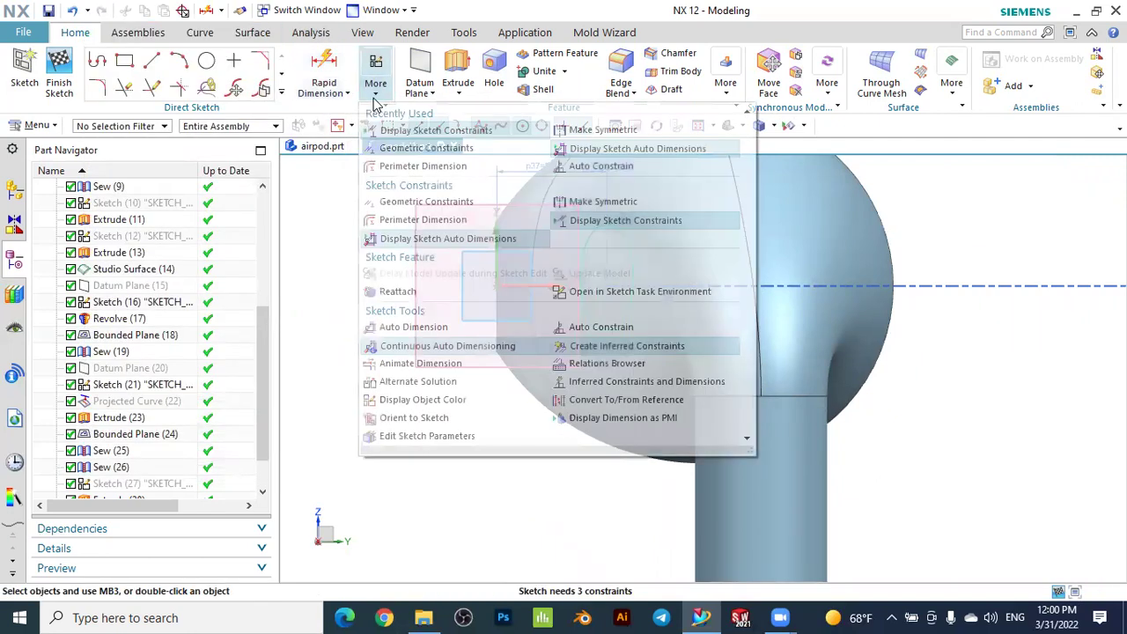
left_click(475, 151)
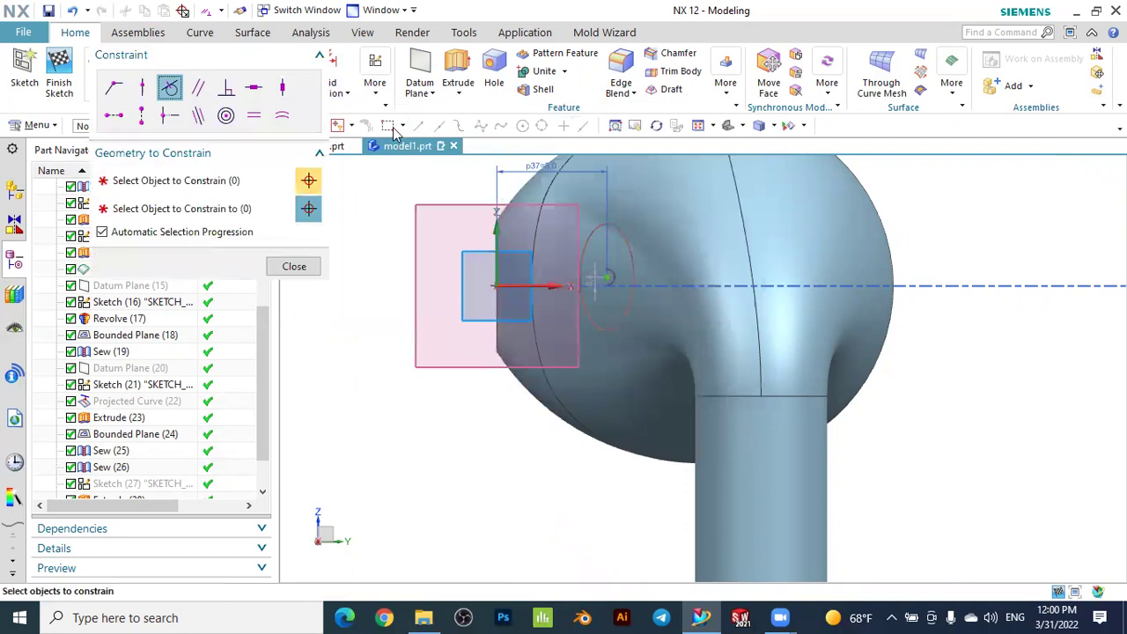
left_click(142, 88)
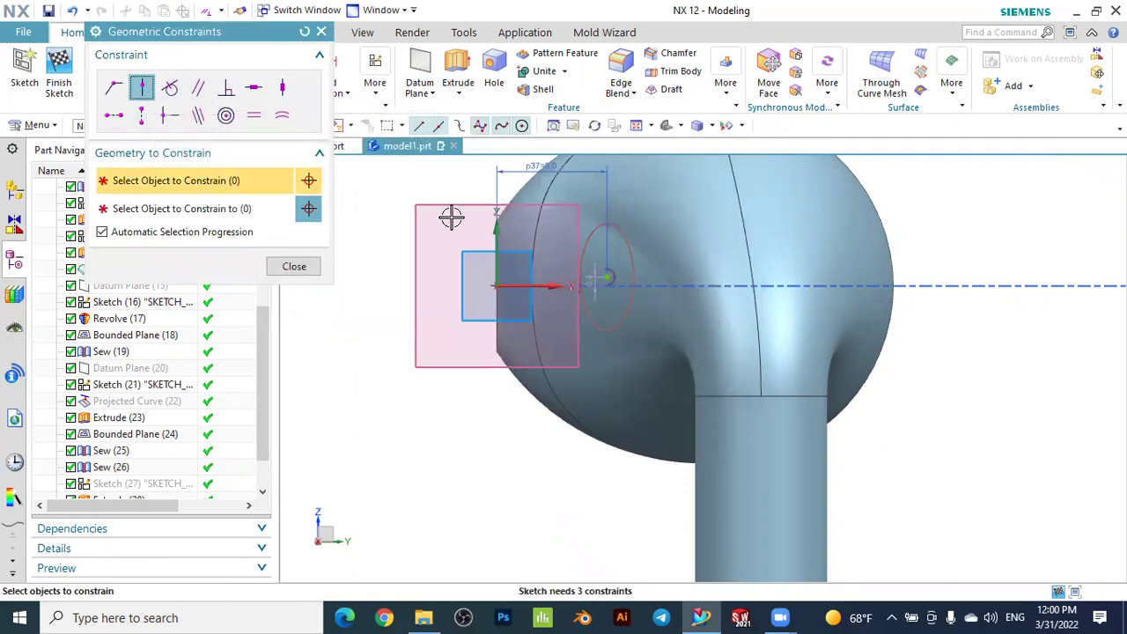
scroll(622, 276, "up", 2)
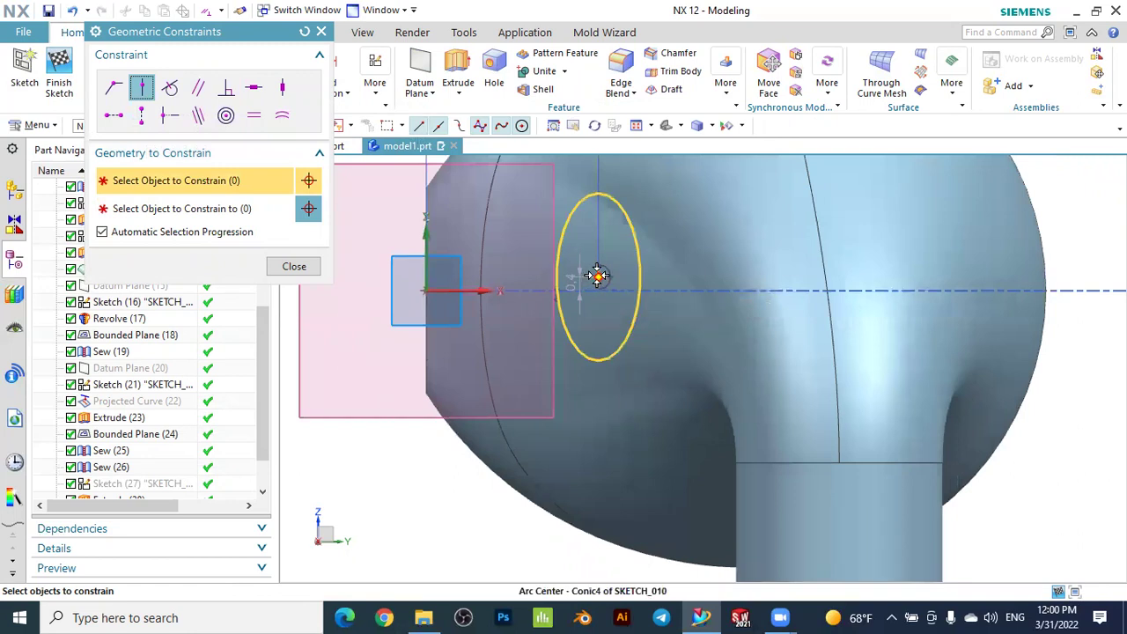
left_click(598, 277)
left_click(469, 288)
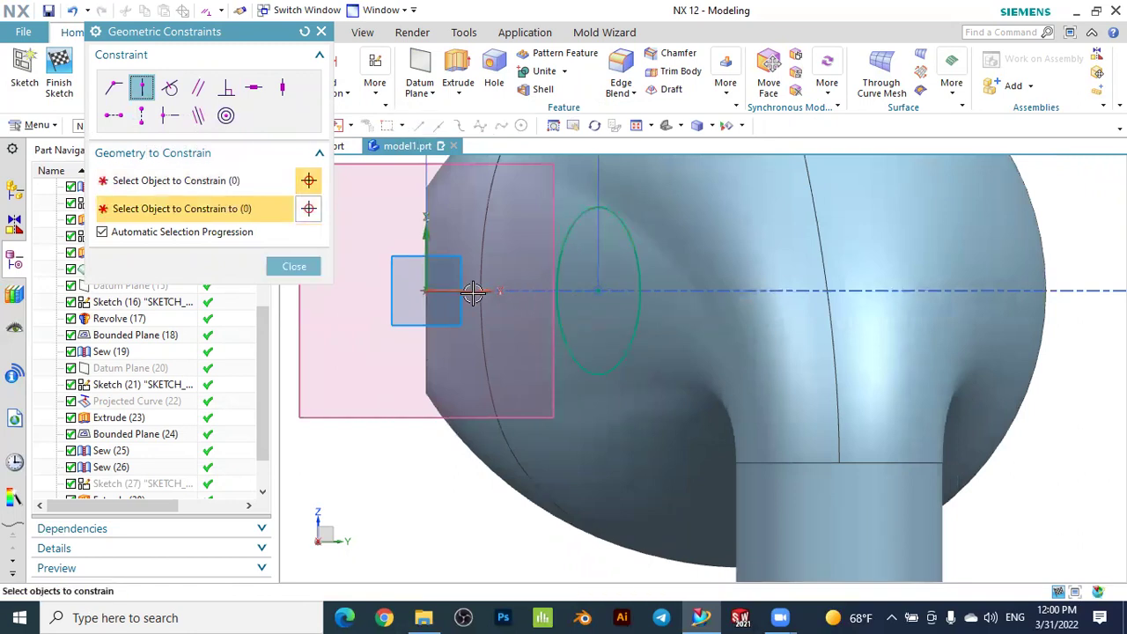
left_click(294, 266)
Try a vertical dimension from the ellipse's centre to its lower end, and delete that dimension
scroll(435, 233, "down", 3)
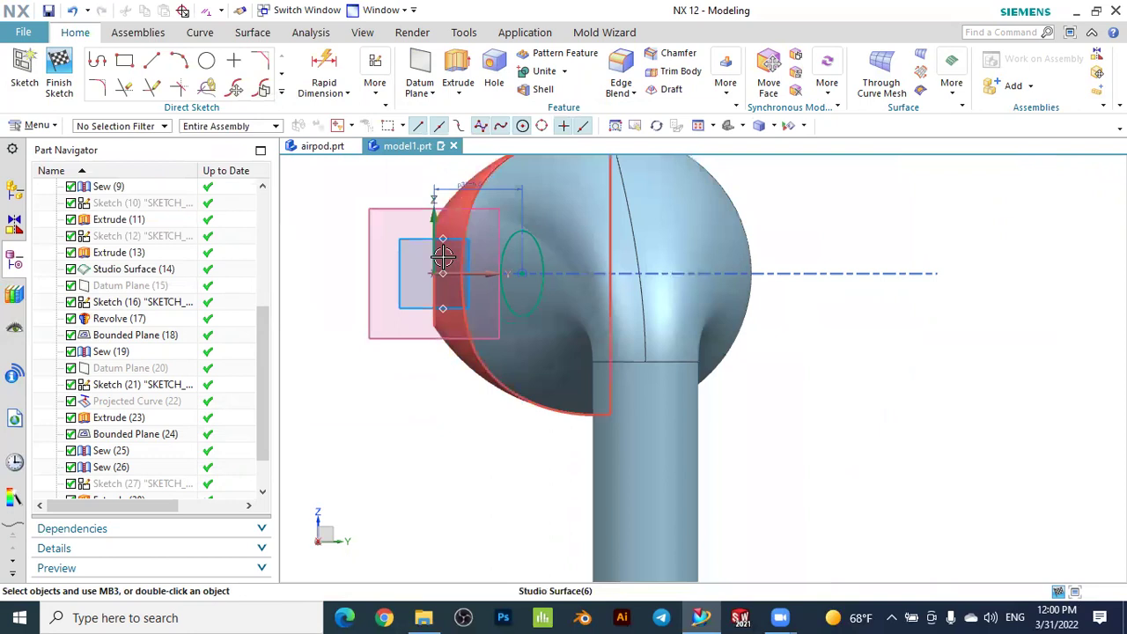
scroll(442, 231, "up", 2)
left_click(324, 72)
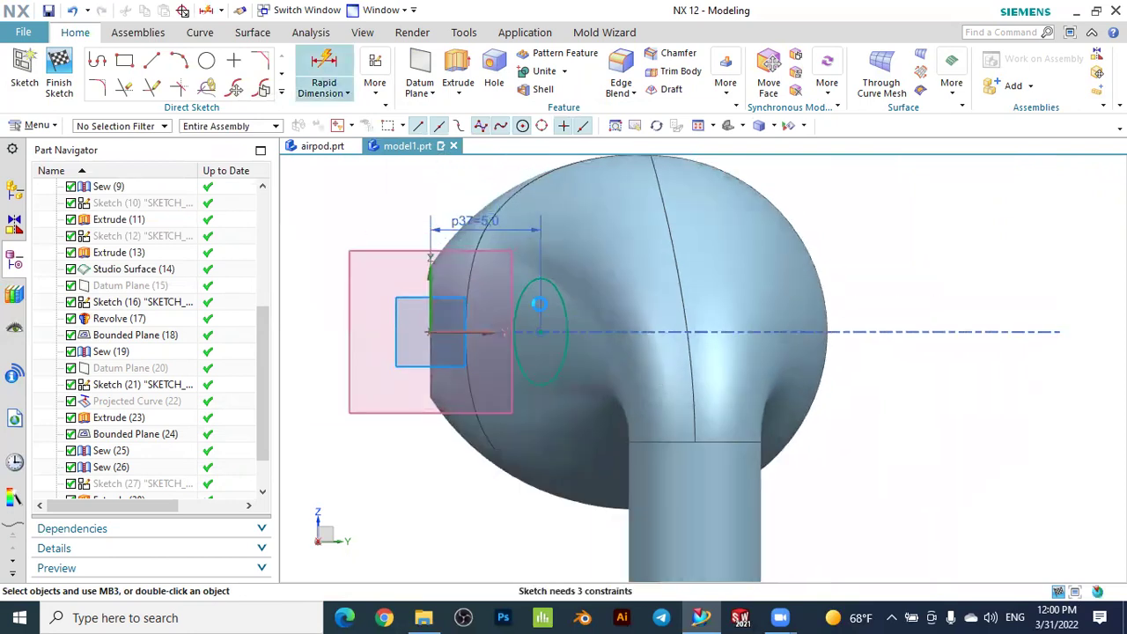
scroll(540, 345, "up", 2)
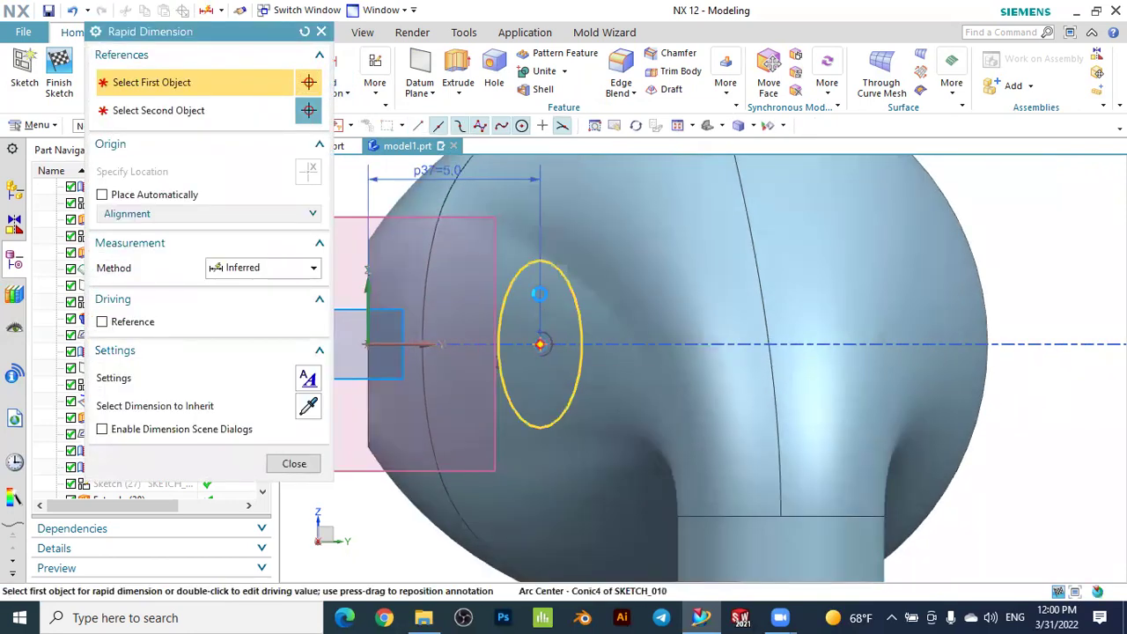
left_click(540, 344)
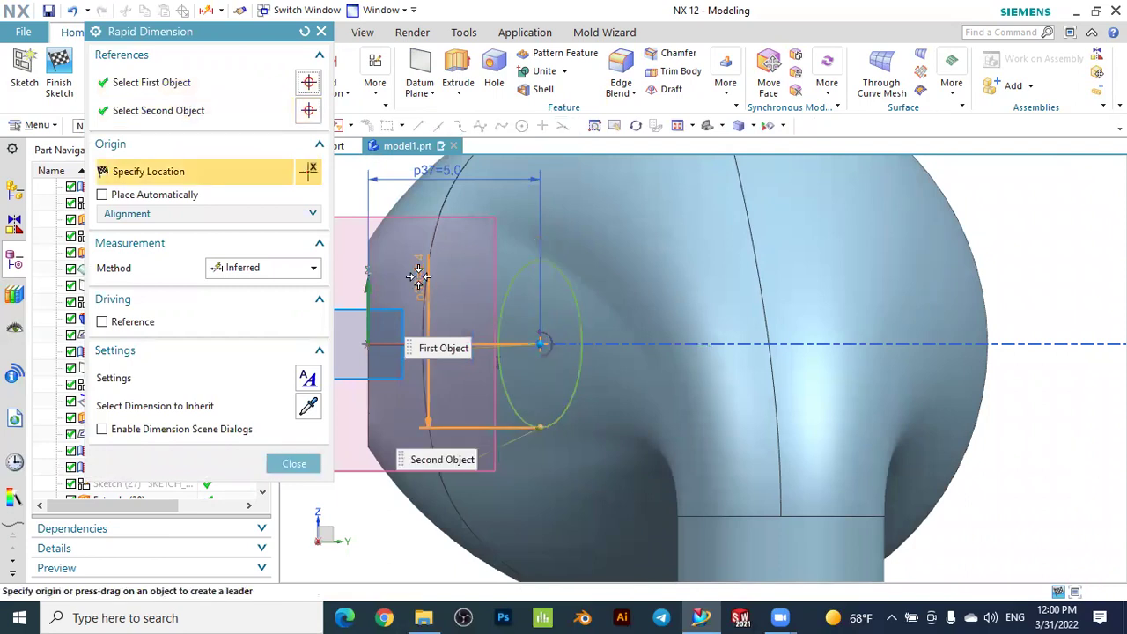
left_click(385, 253)
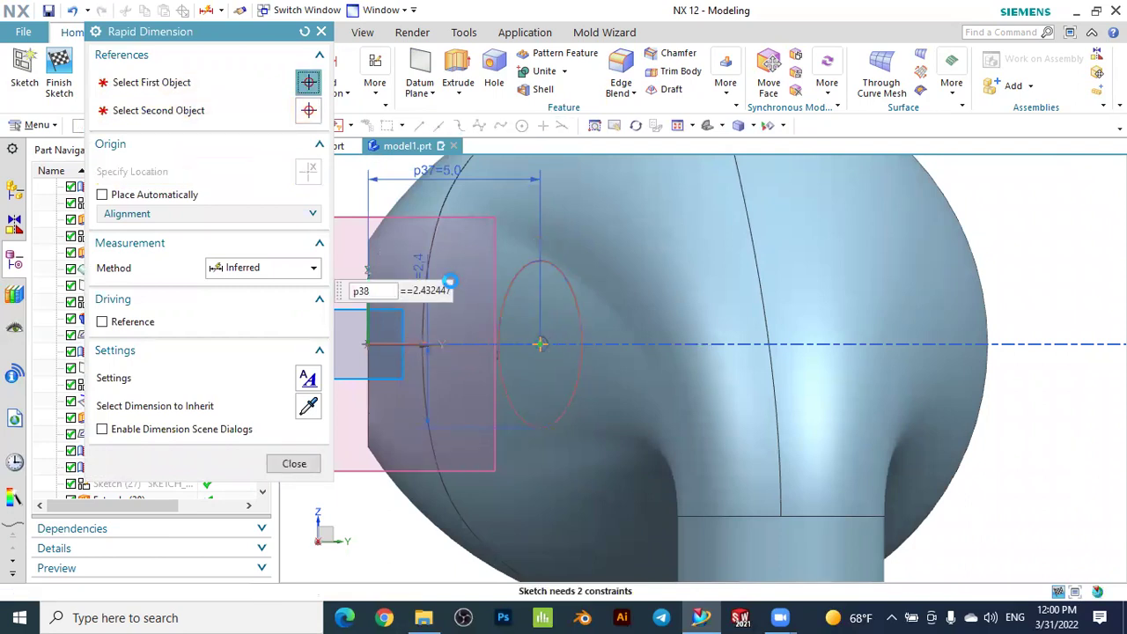
key("Escape")
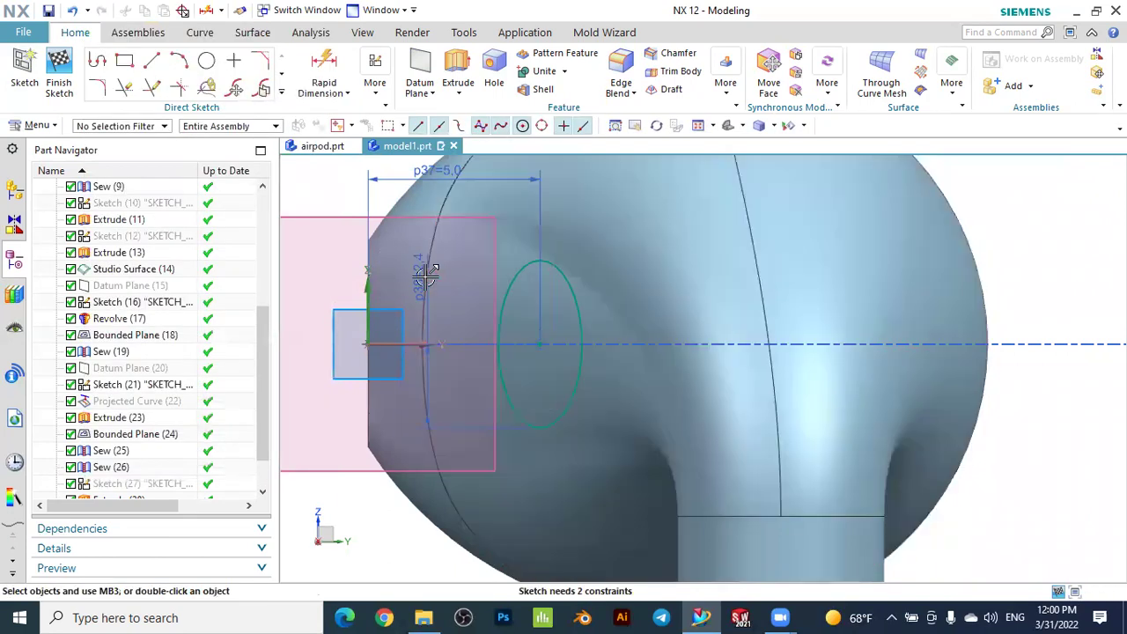
left_click(425, 273)
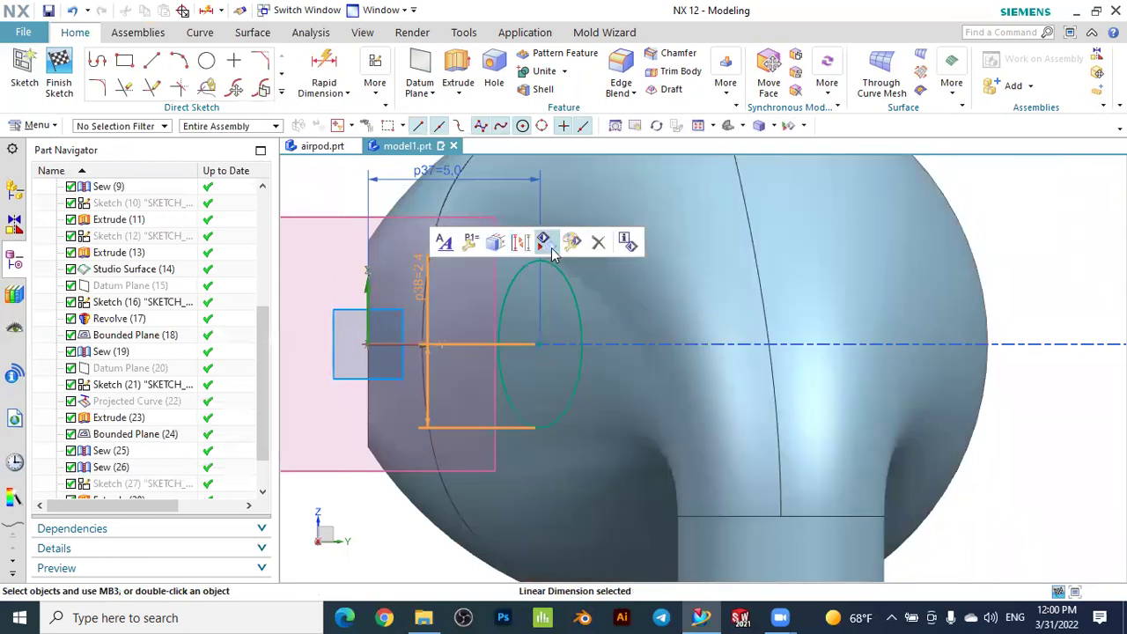
left_click(597, 243)
left_click(571, 340)
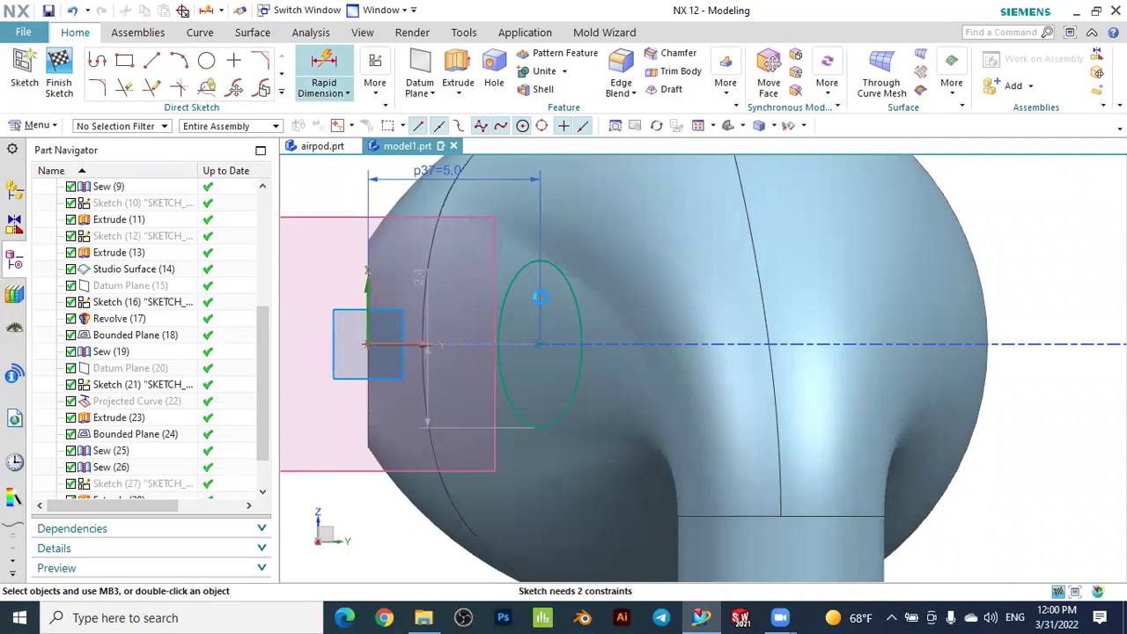
left_click(324, 62)
left_click(541, 344)
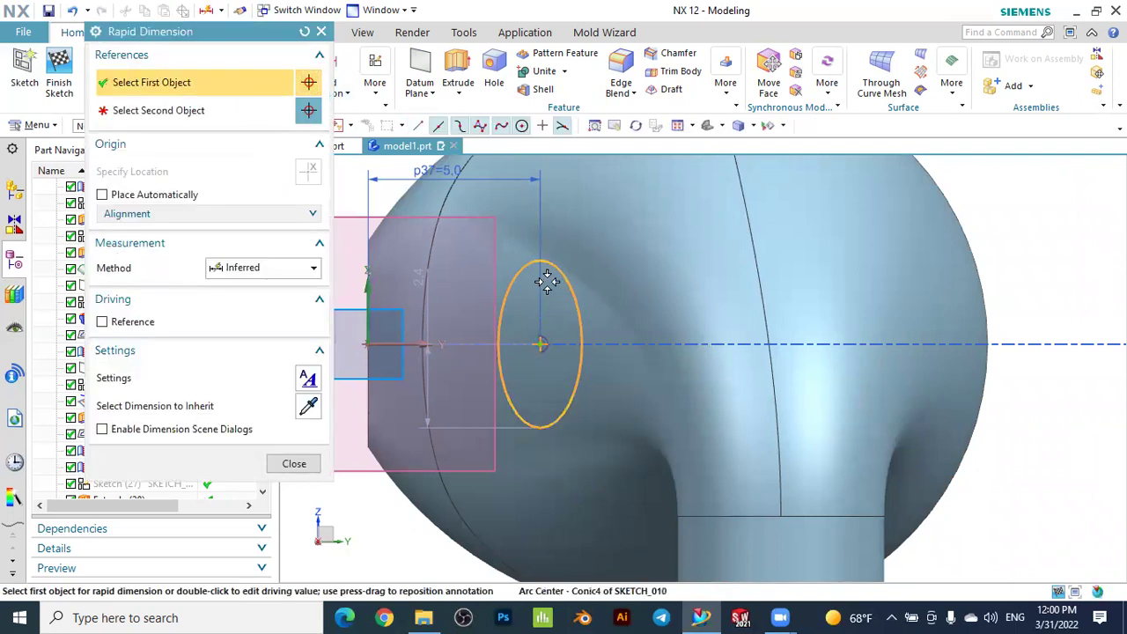
left_click(624, 273)
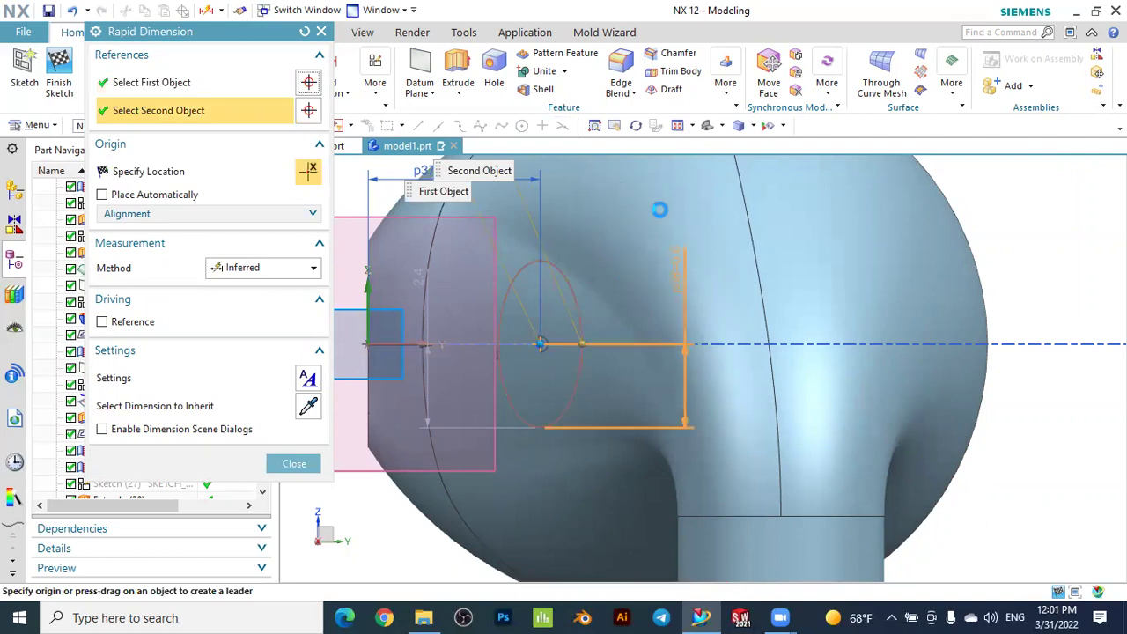
left_click(672, 288)
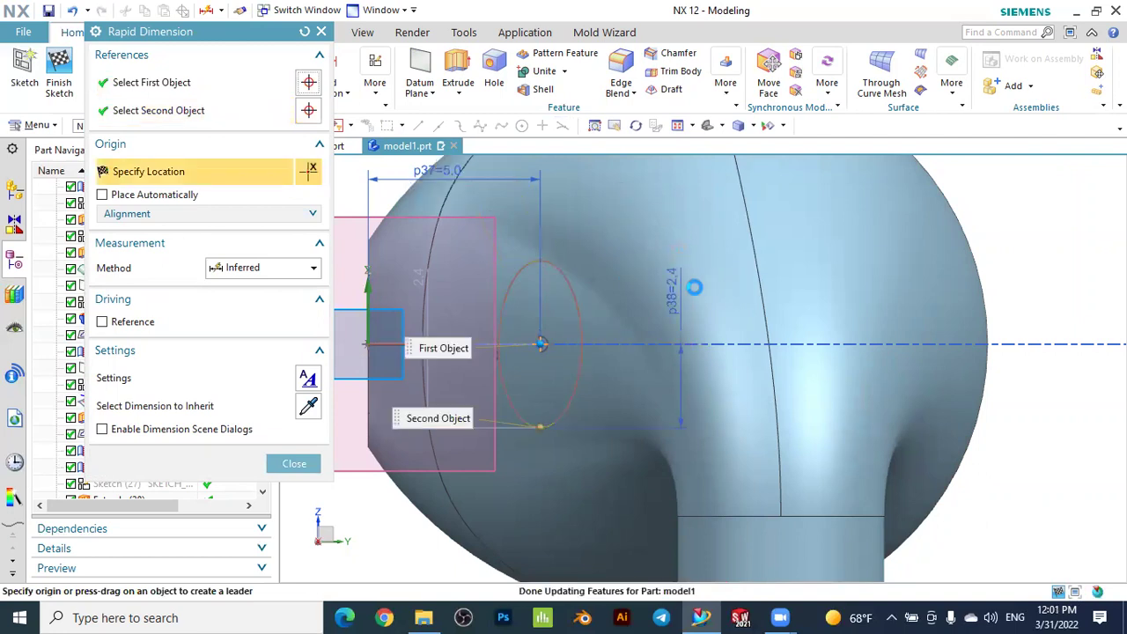
key("Escape")
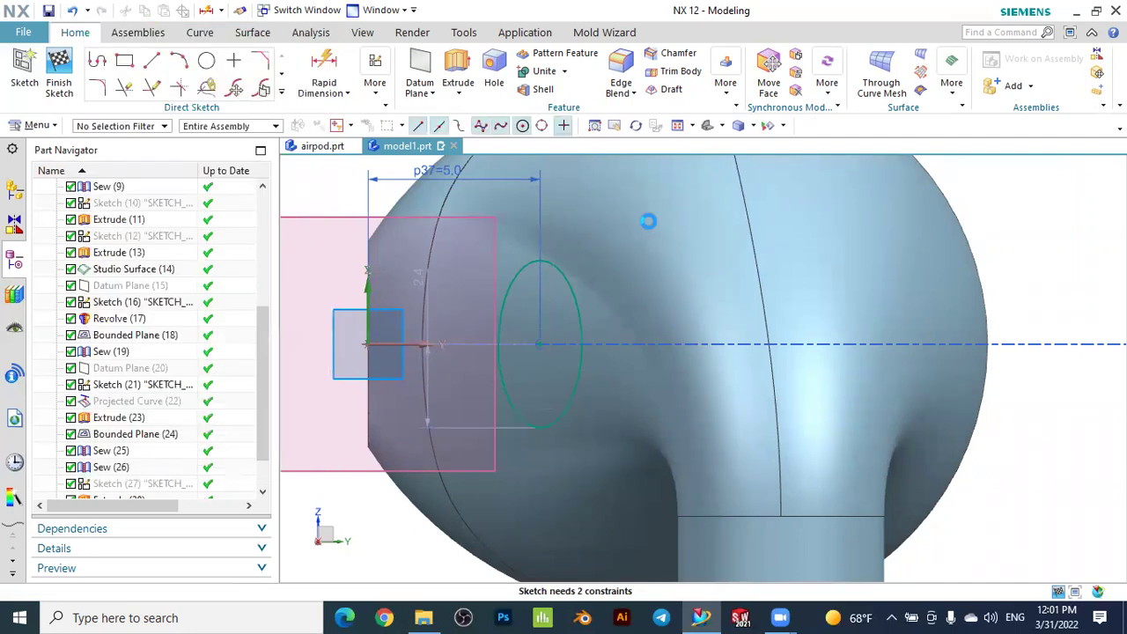
Sketch a 1 mm diameter circle on the stem, centred about 12.2 mm across and 8.8 mm below the origin
scroll(511, 266, "down", 2)
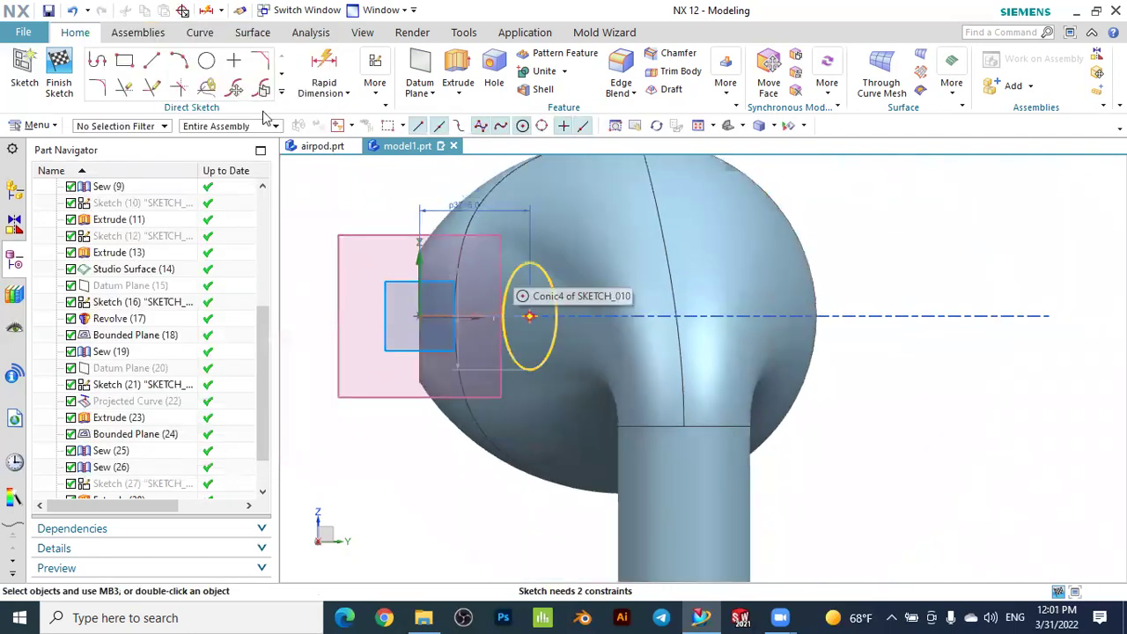
scroll(206, 60, "down", 2)
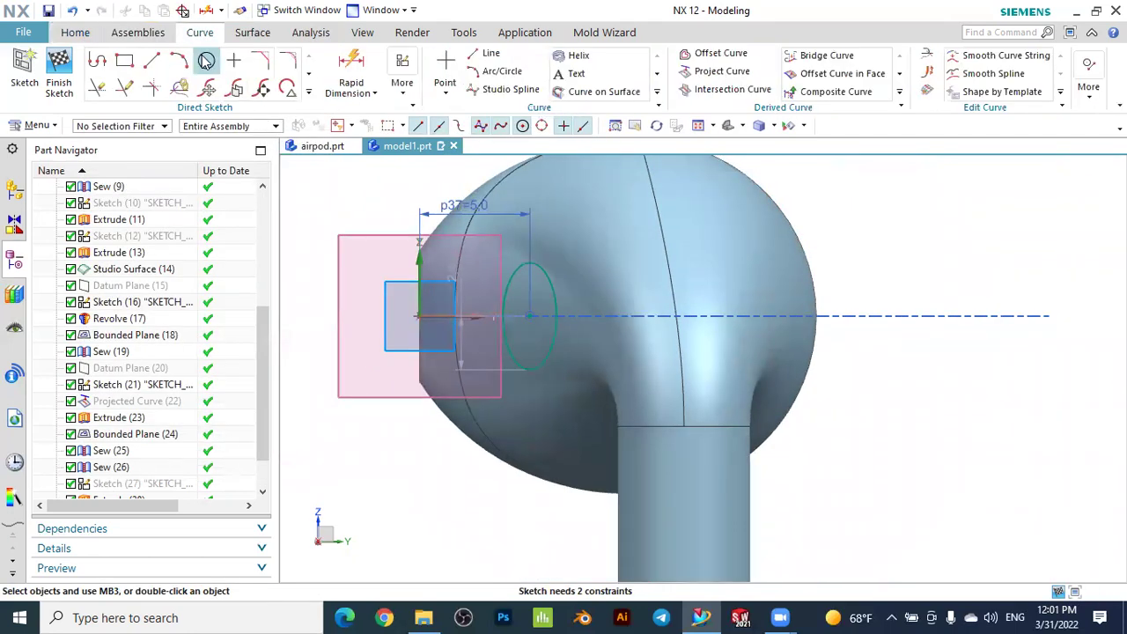
left_click(206, 60)
scroll(703, 392, "down", 1)
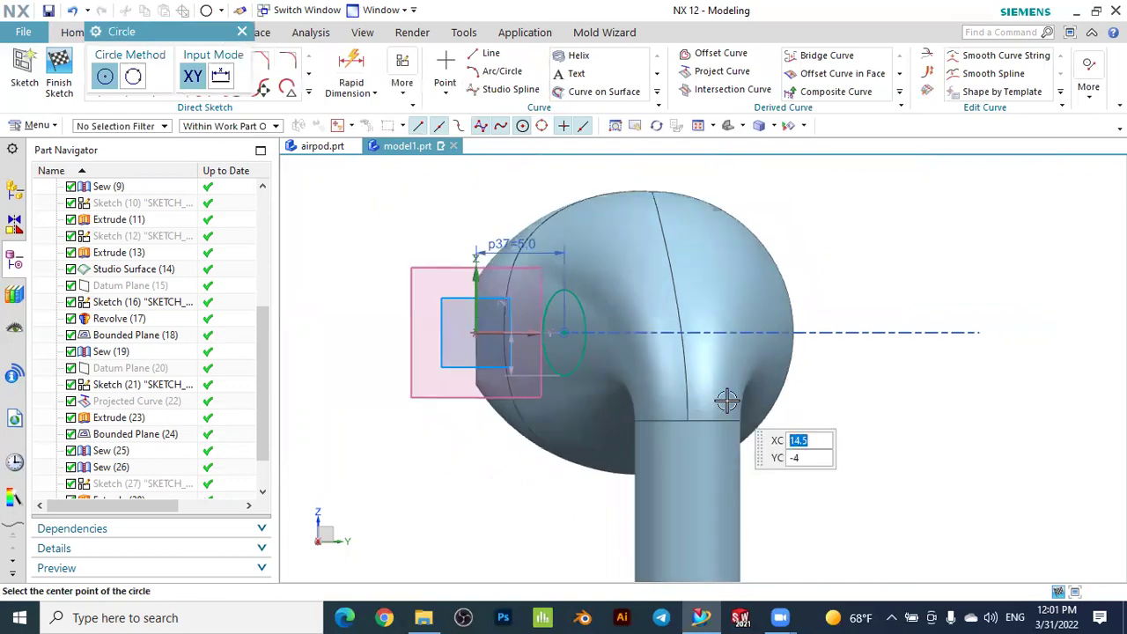
scroll(746, 550, "up", 1)
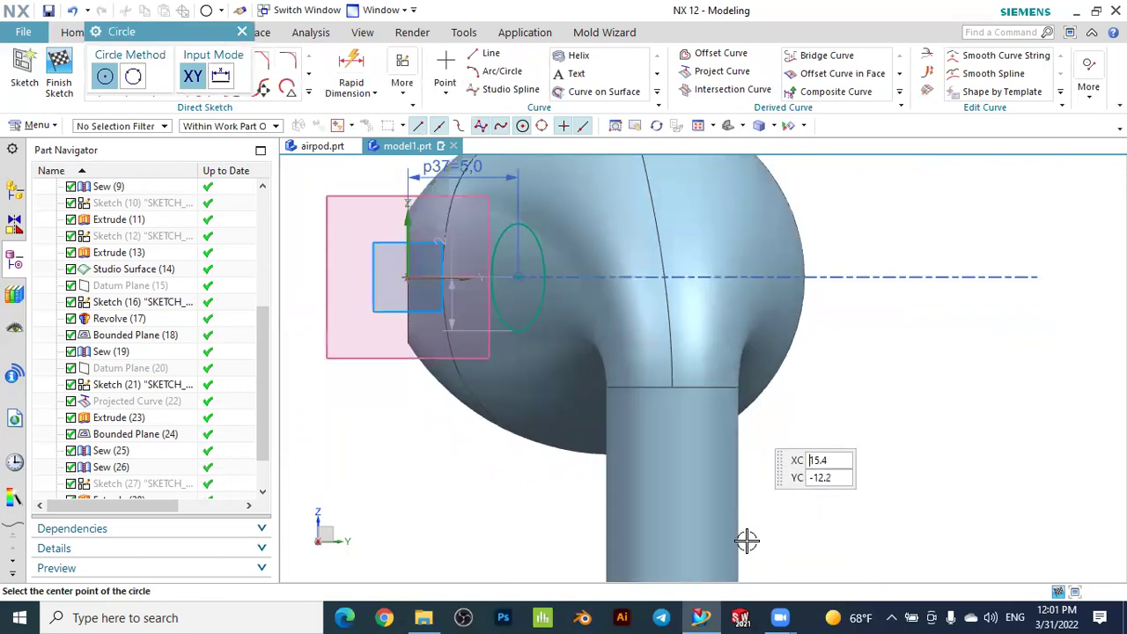
left_click(675, 472)
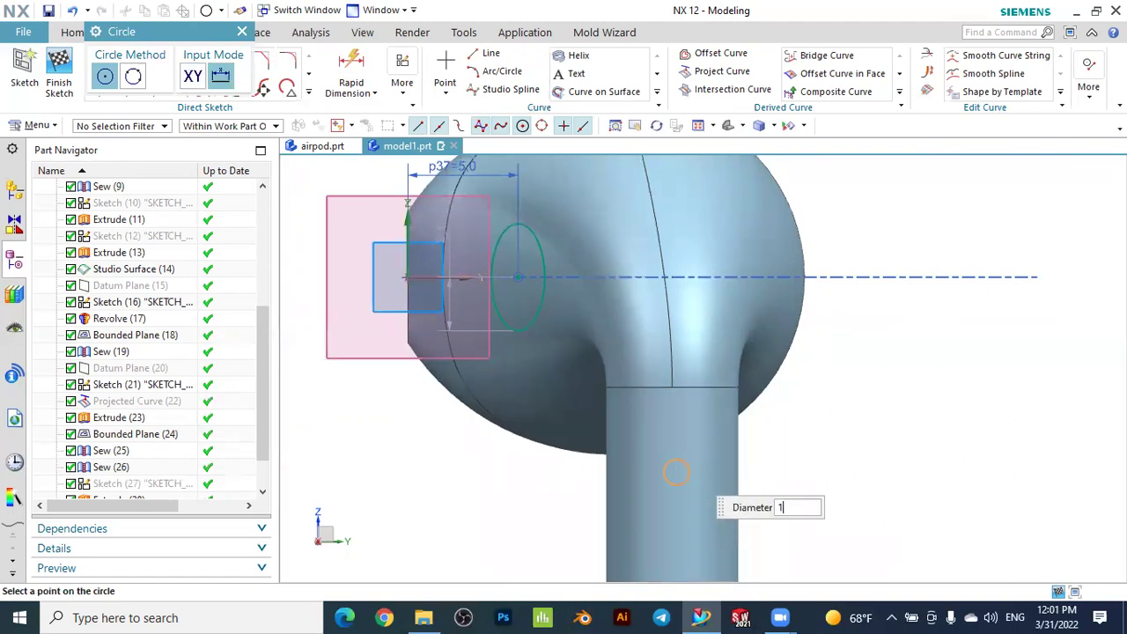
left_click(680, 472)
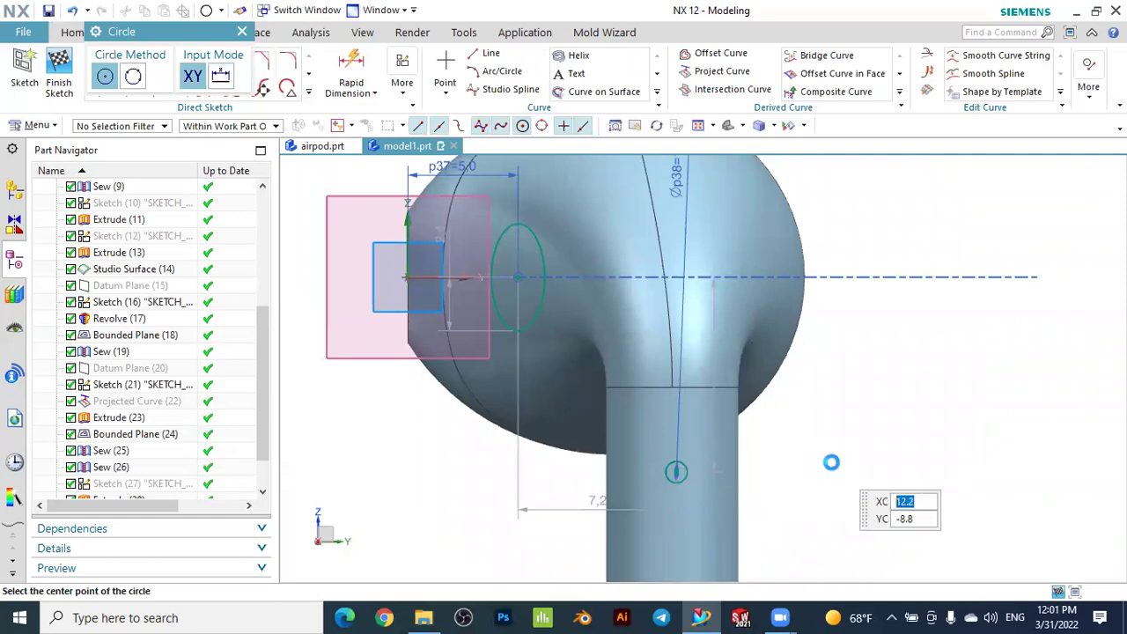
key("Escape")
Dimension the small circle centre's horizontal distance from the sketch origin and set it to 12 mm
left_click(352, 78)
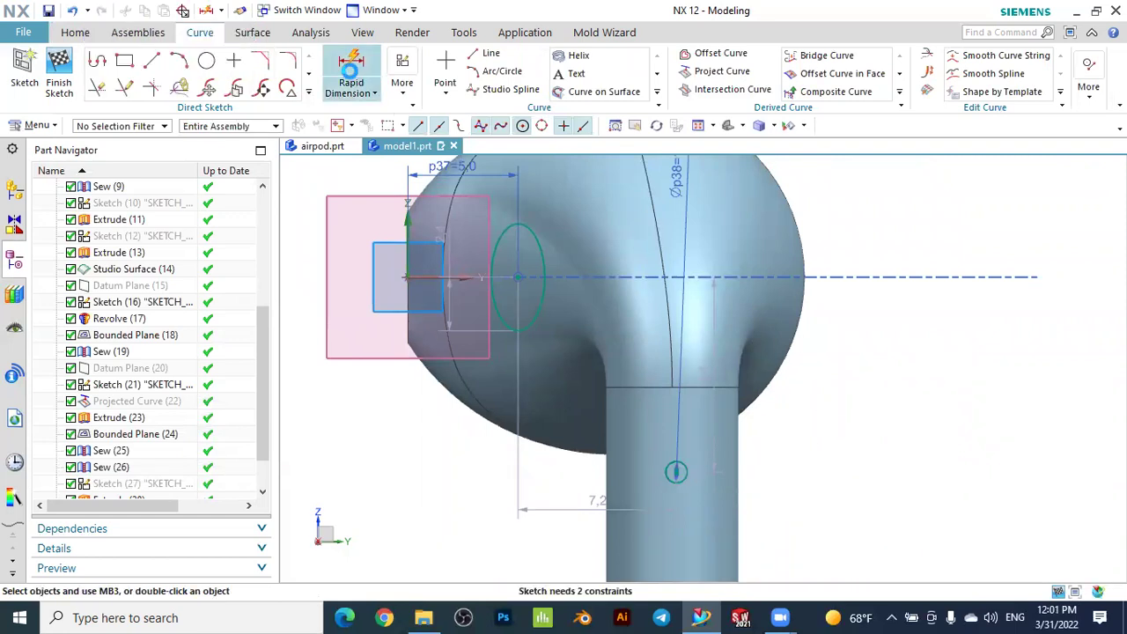
left_click(403, 277)
left_click(675, 471)
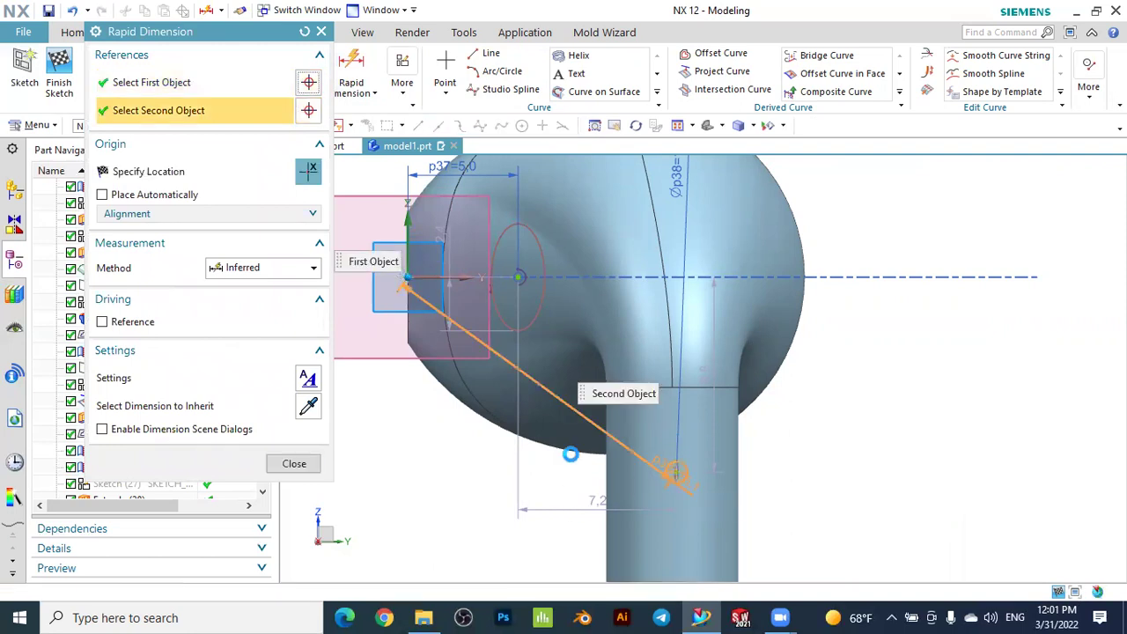
left_click(526, 483)
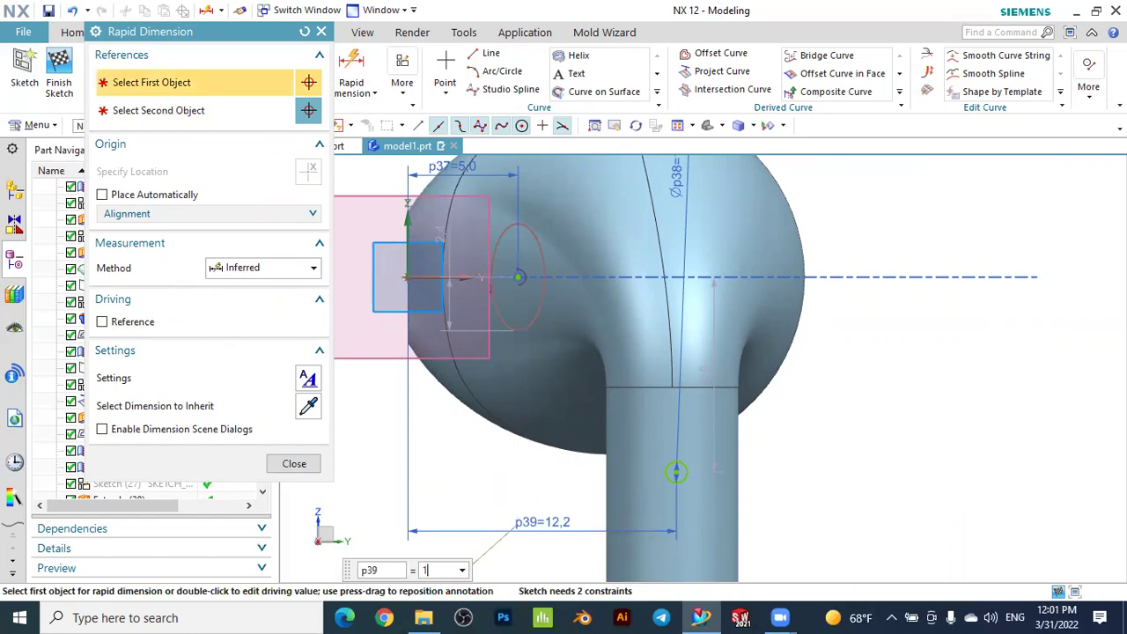
key("Return")
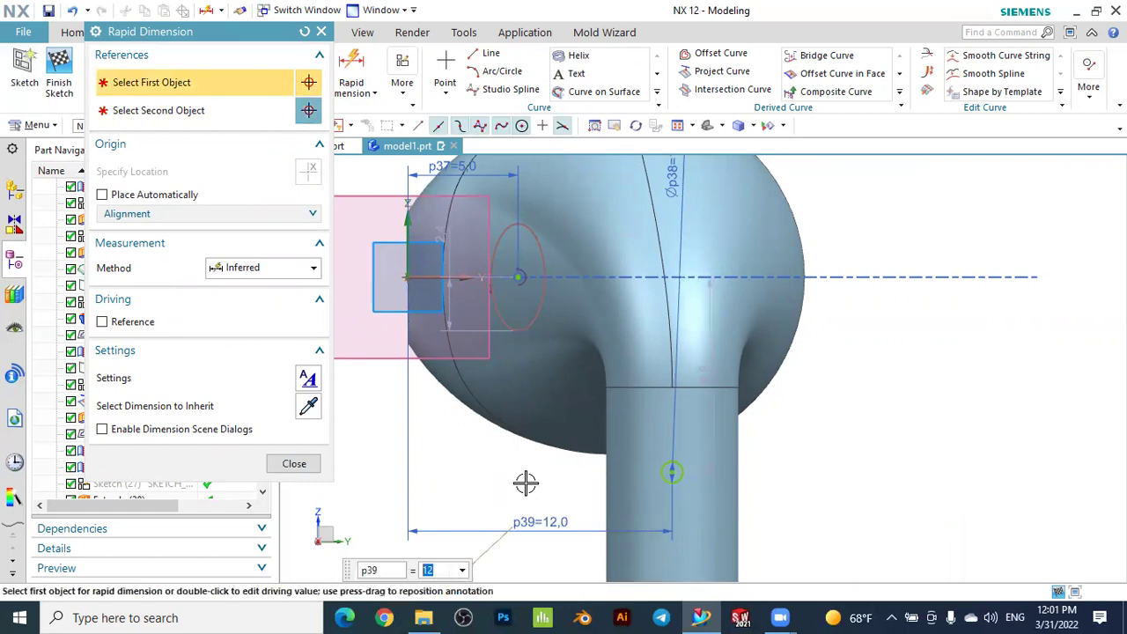
Dimension the small circle centre's vertical distance from the horizontal axis as 9 mm, and finish the sketch
left_click(673, 472)
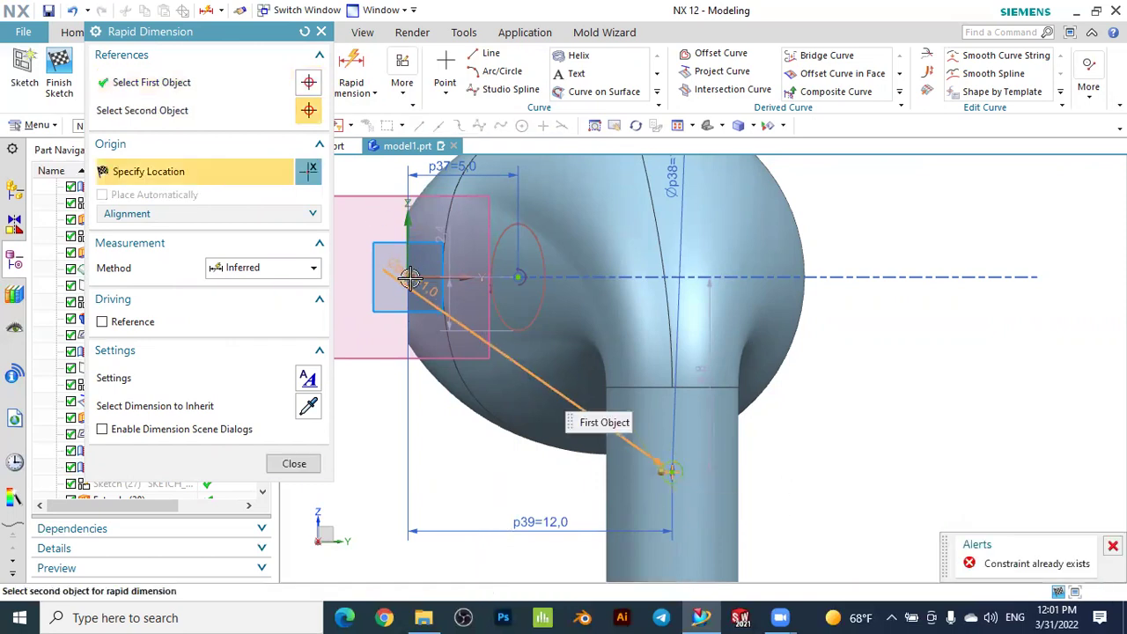
left_click(885, 277)
left_click(905, 343)
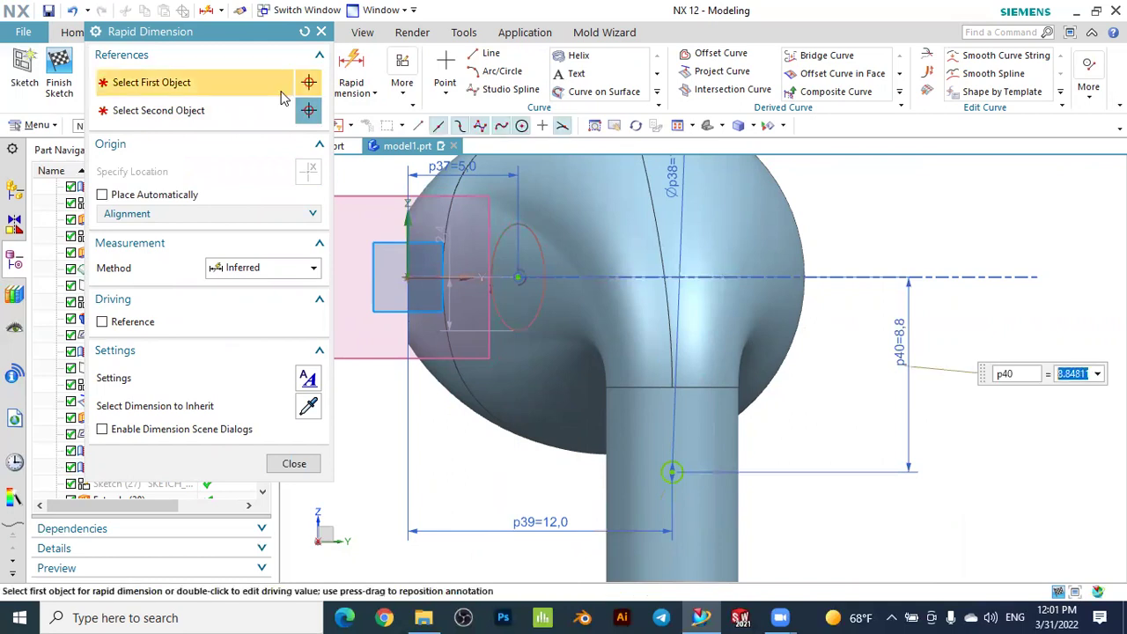
key("Return")
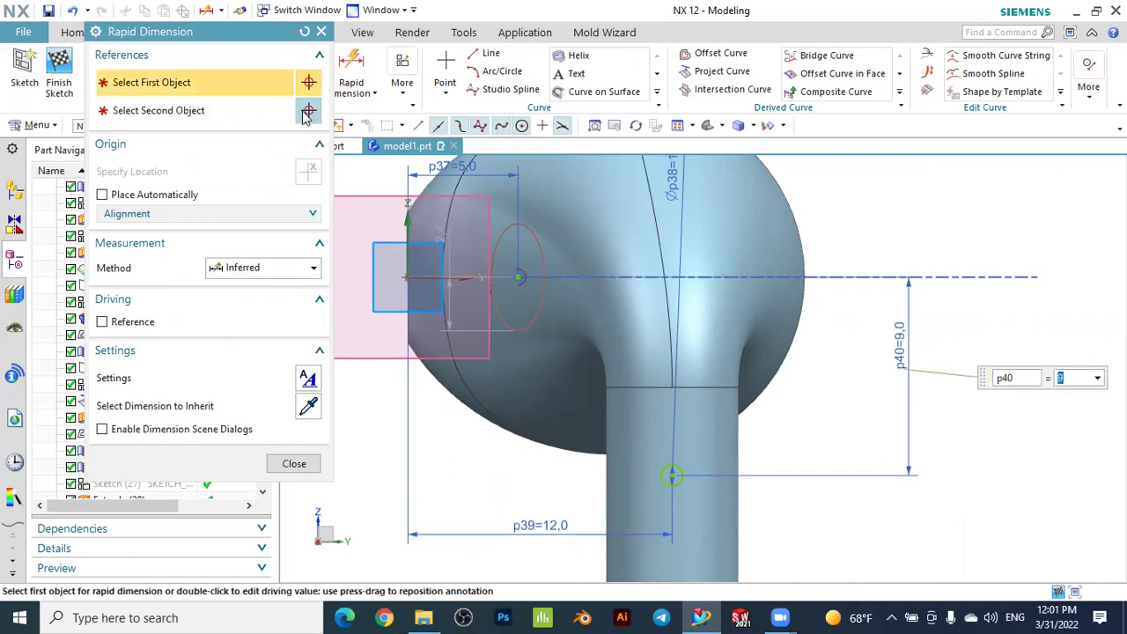
left_click(294, 464)
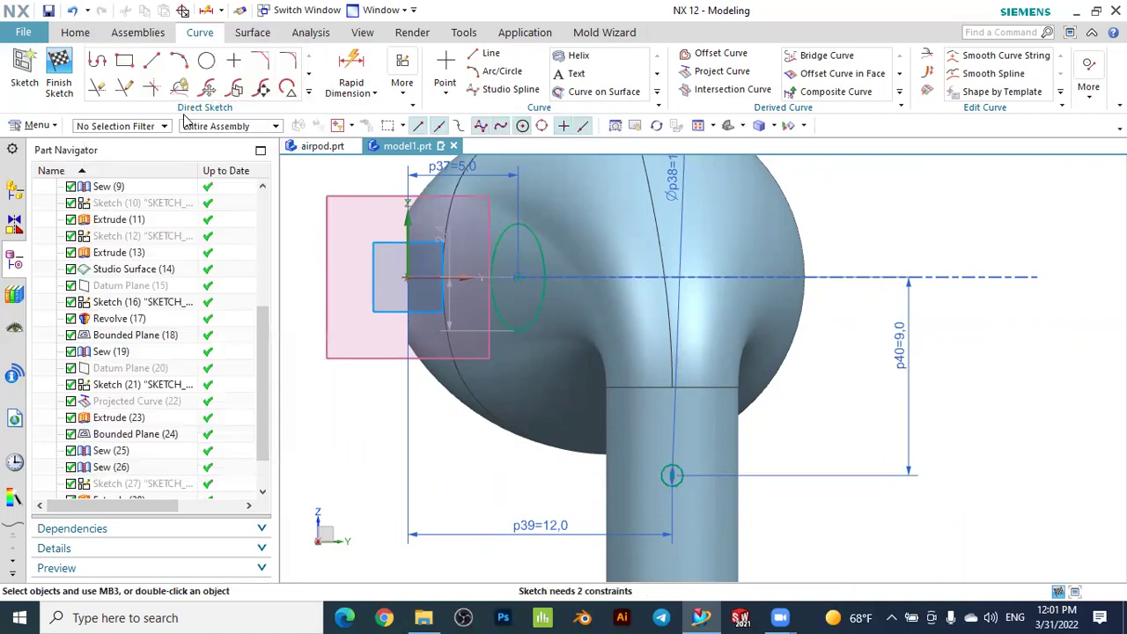
left_click(59, 74)
Hide the datum plane that carries the ellipse and circle sketch
mouse_move(870, 320)
middle_mouse_down()
mouse_move(895, 302)
mouse_move(744, 242)
middle_mouse_up()
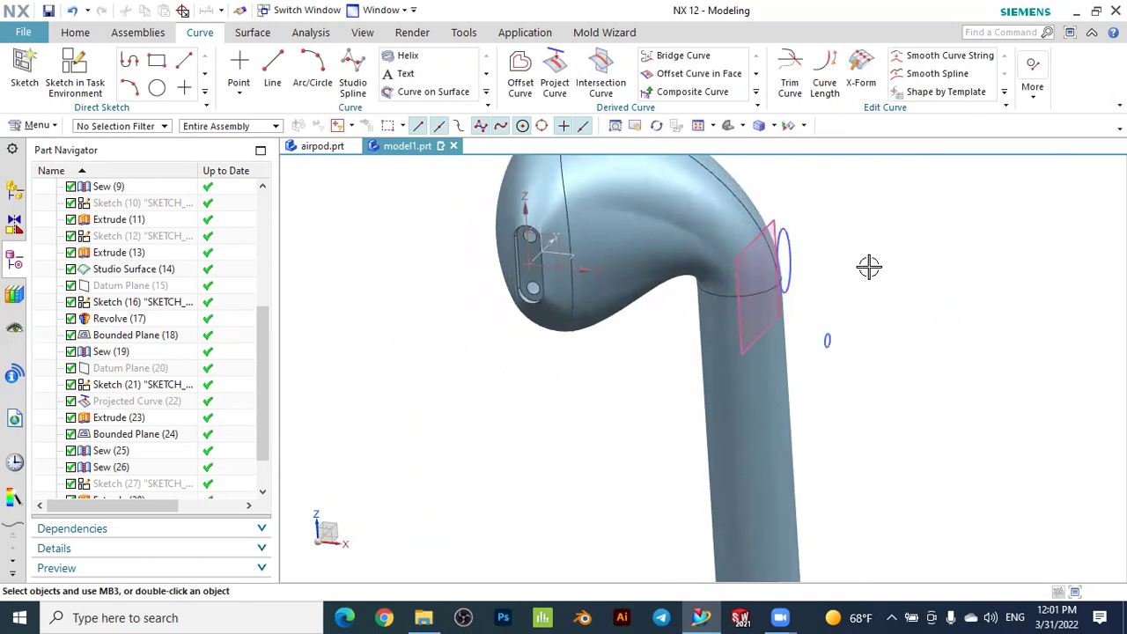
scroll(849, 223, "up", 1)
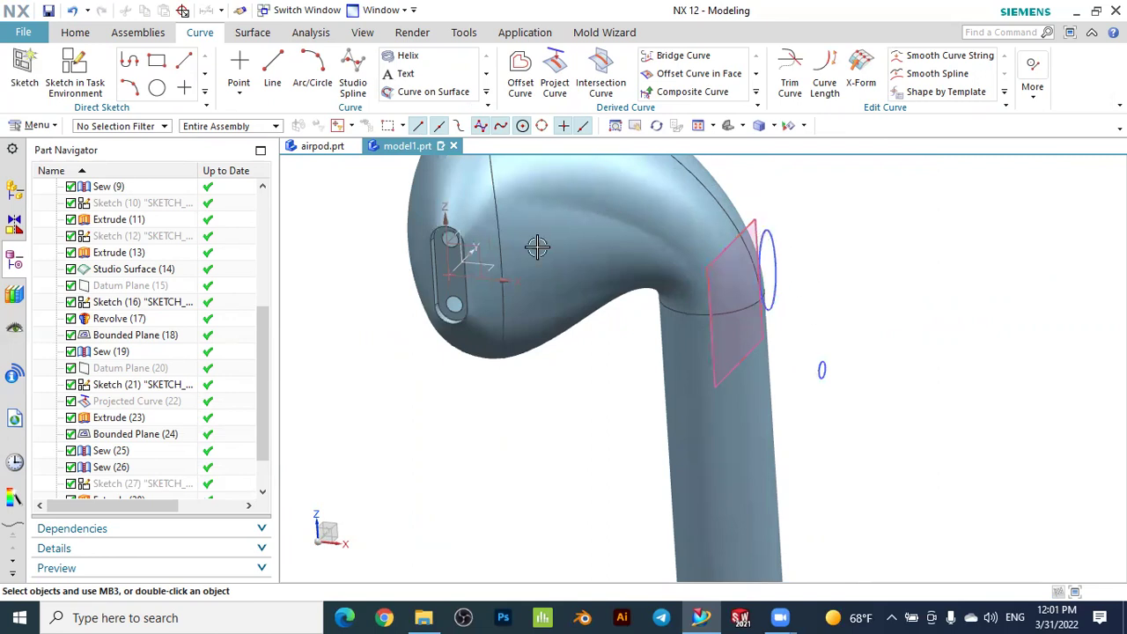
left_click(713, 260)
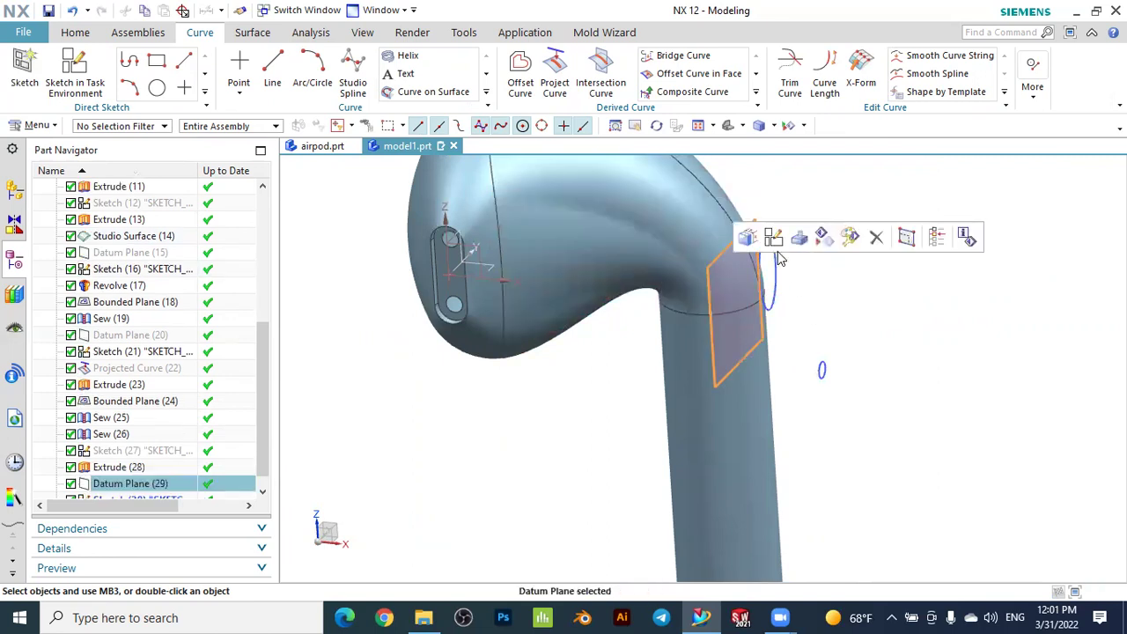
left_click(822, 238)
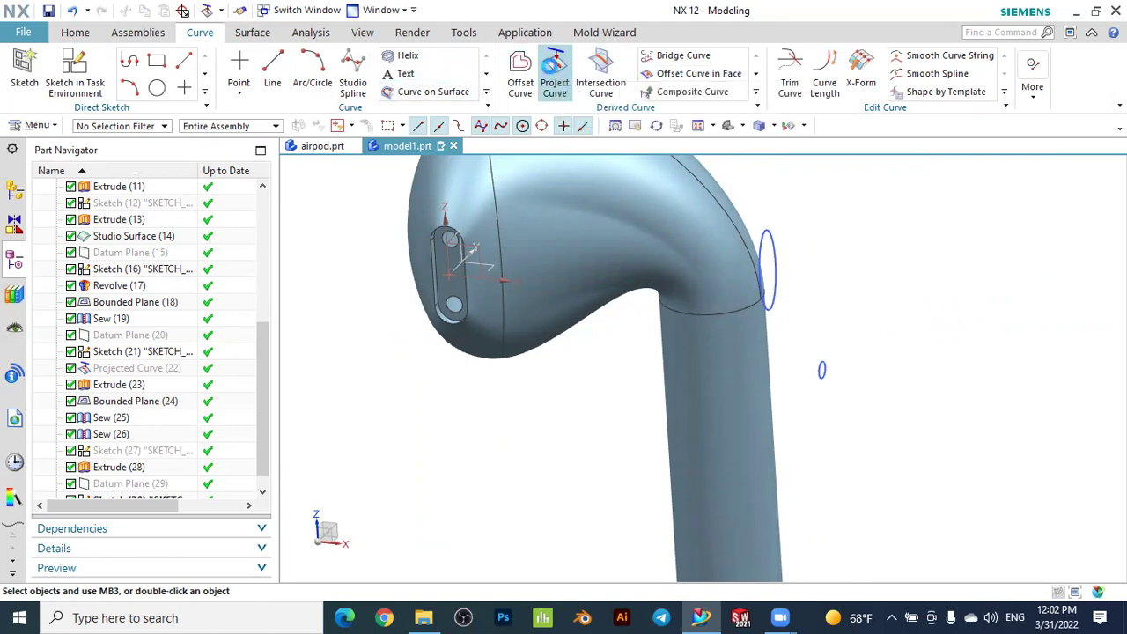
Set up a Project Curve operation with the ellipse and small circle as curves and the bud and stem faces as target objects
left_click(553, 70)
scroll(854, 273, "up", 1)
left_click(746, 247)
left_click(816, 389)
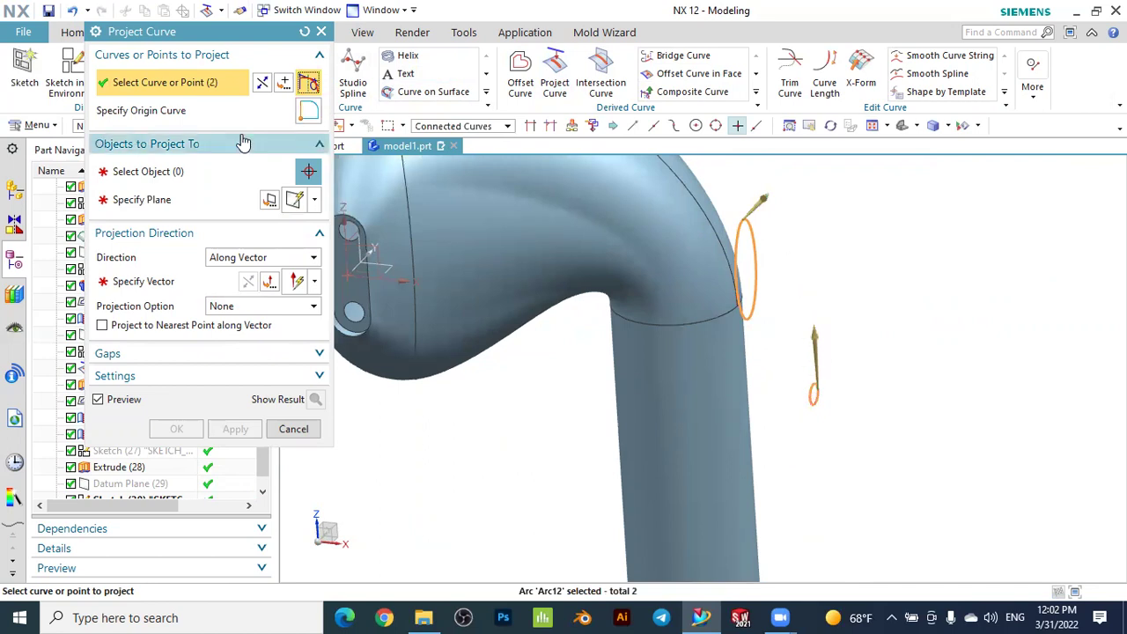
left_click(154, 172)
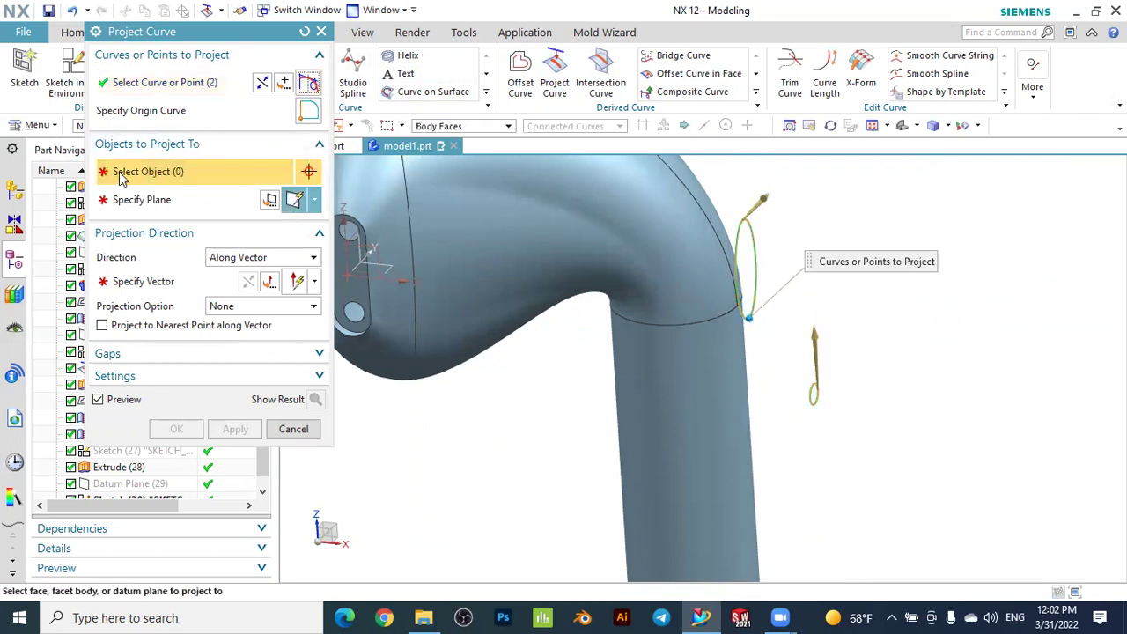
left_click(458, 238)
left_click(730, 357)
Project the ellipse and circle onto the earphone faces along the reversed X-axis vector
middle_click_drag(956, 343, 810, 322)
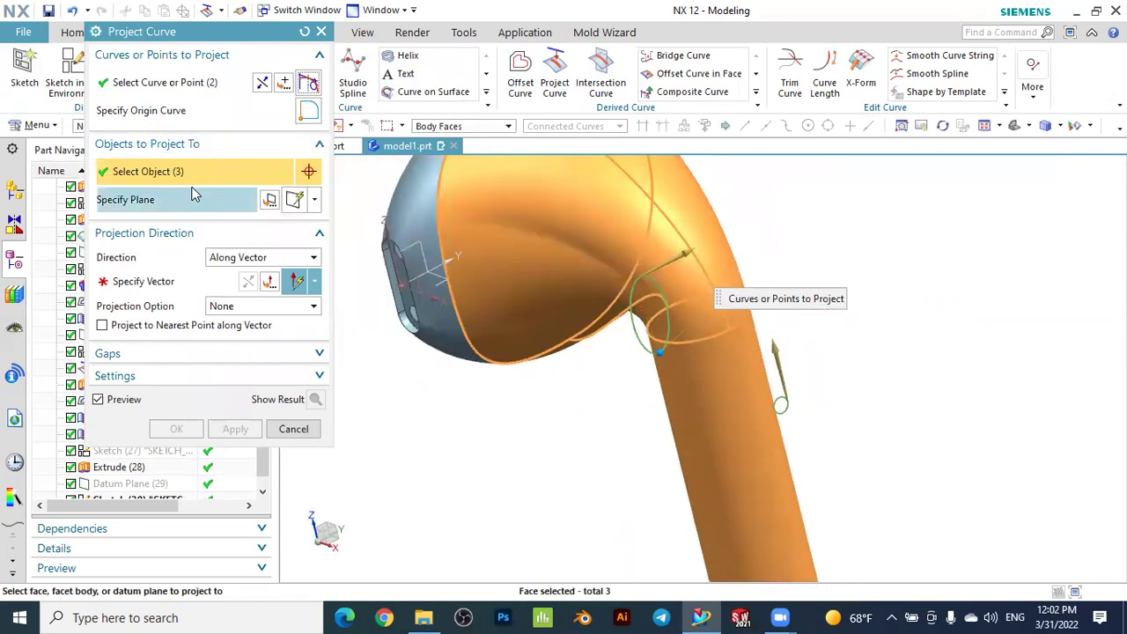
left_click(143, 282)
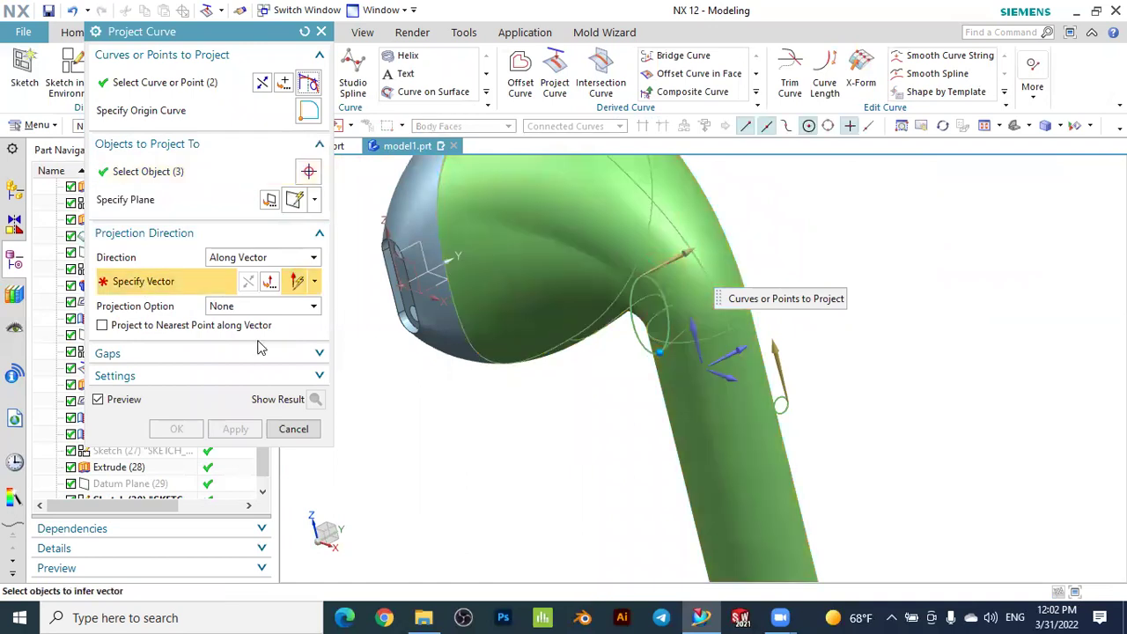
left_click(730, 373)
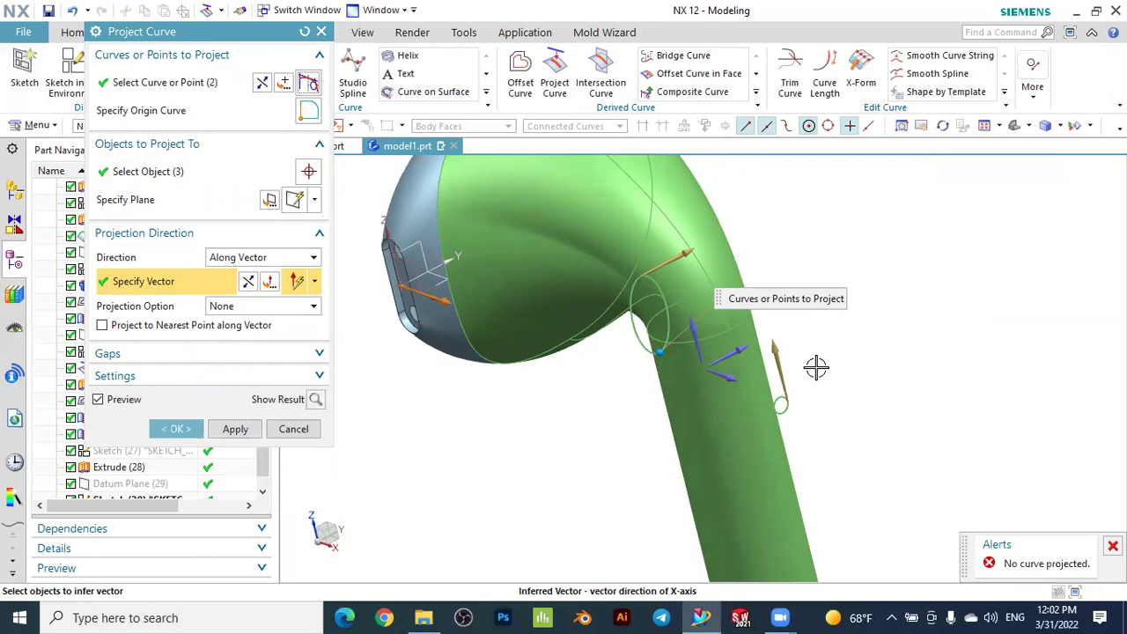
left_click(248, 283)
middle_click_drag(457, 379, 530, 299)
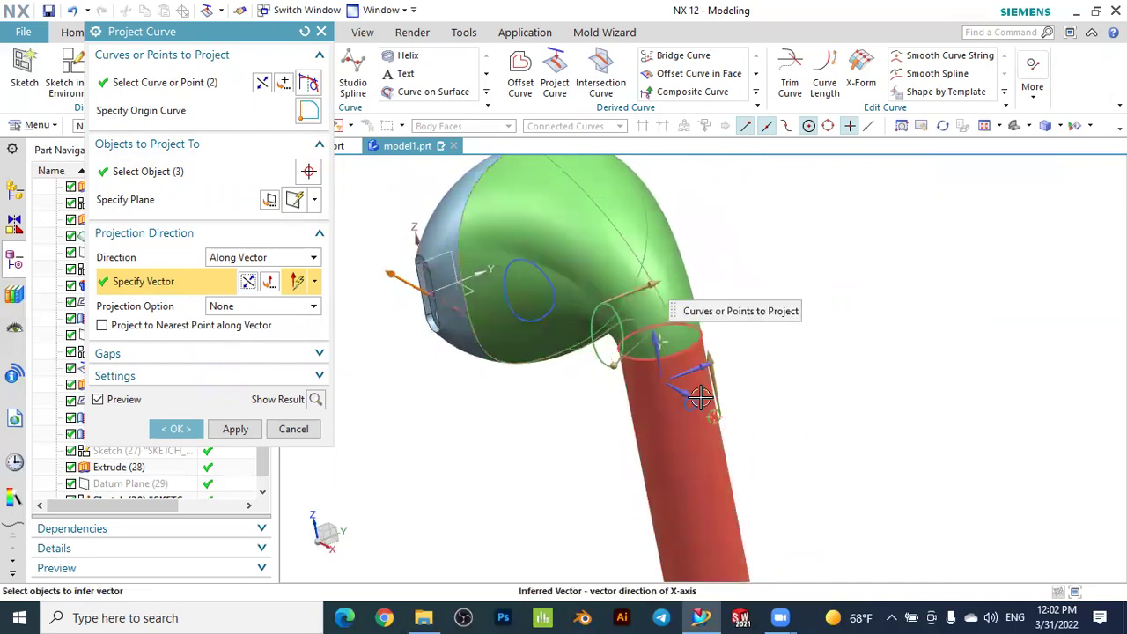
middle_click_drag(839, 425, 847, 419)
left_click(178, 429)
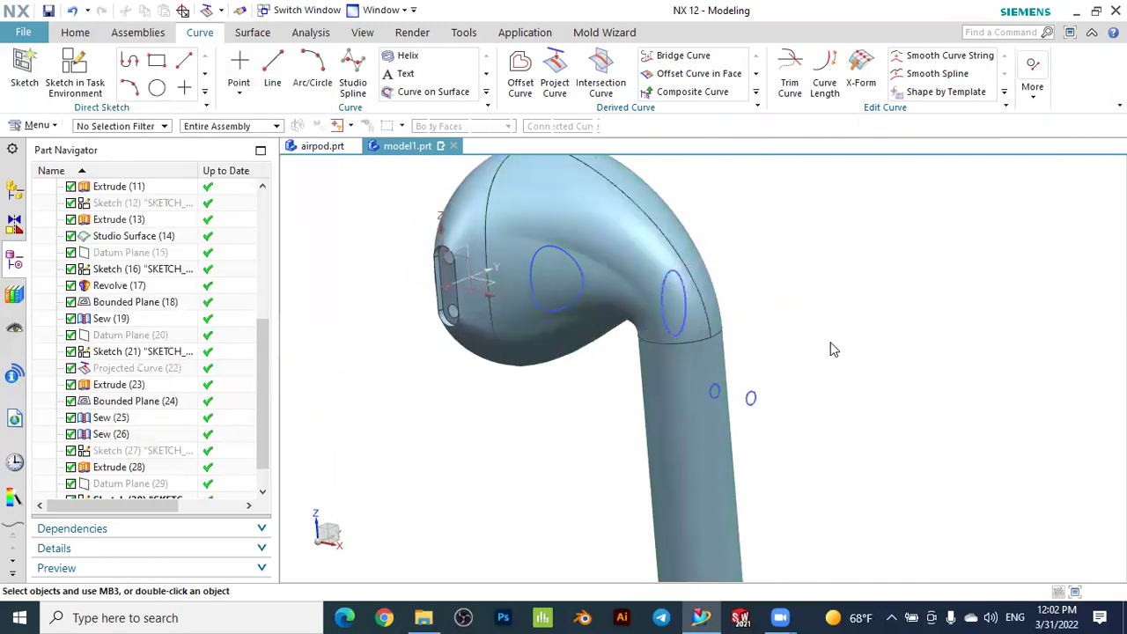
Hide the original ellipse and circle sketch, leaving the projected curves displayed
left_click(747, 395)
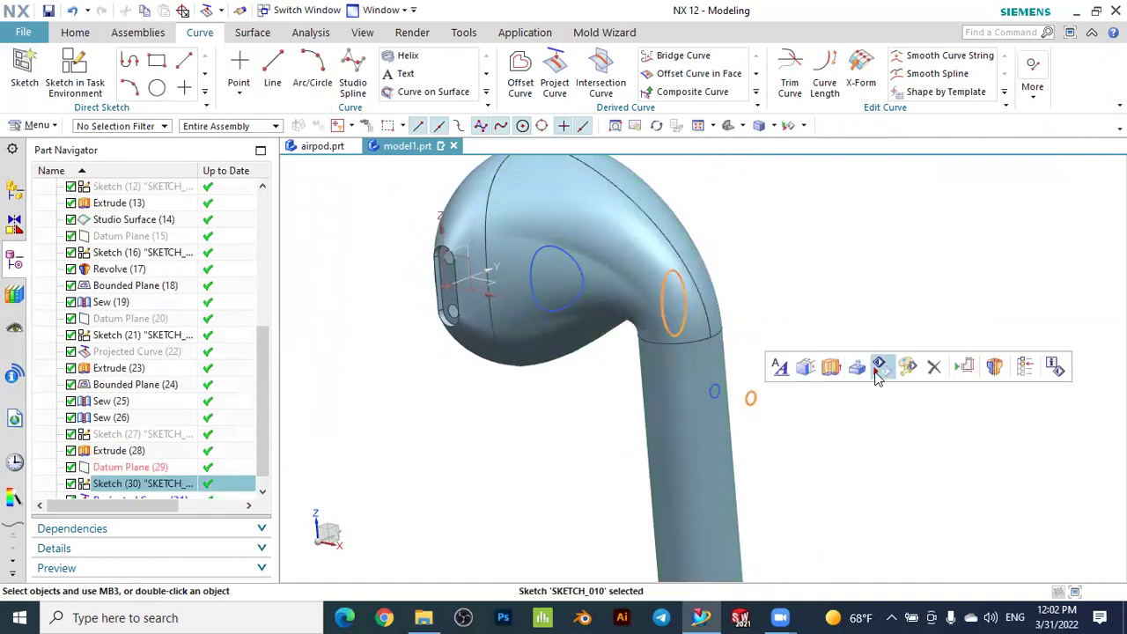
left_click(878, 369)
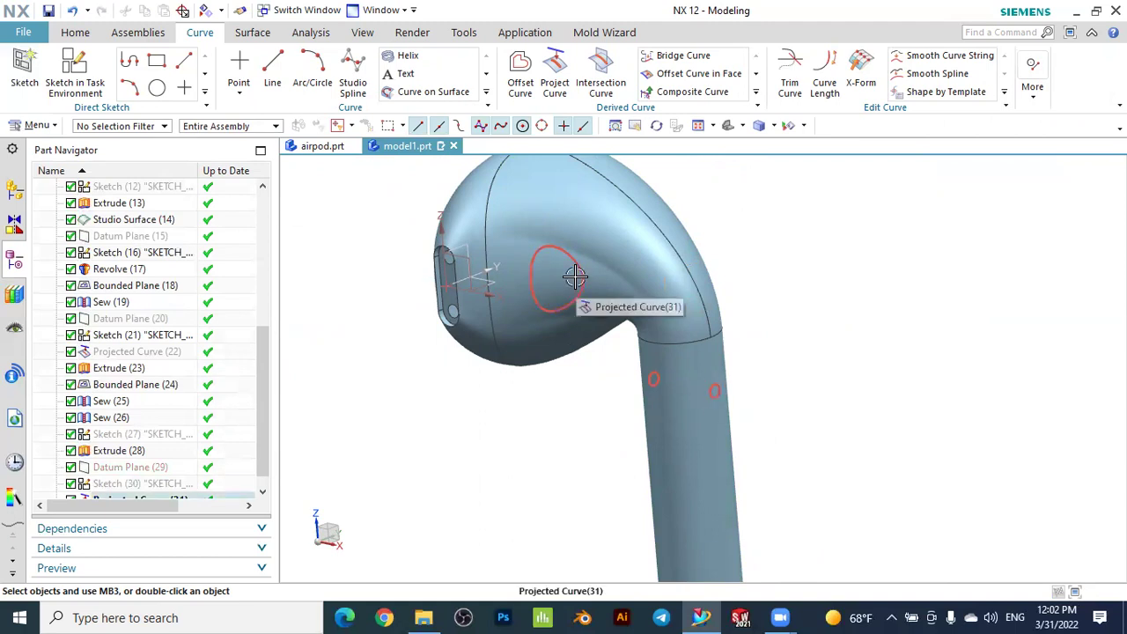
middle_click_drag(886, 408, 891, 451)
Try a Trim Sheet on the bud's surface with all the projected curves as boundary, and reset the trim's selections
left_click(253, 33)
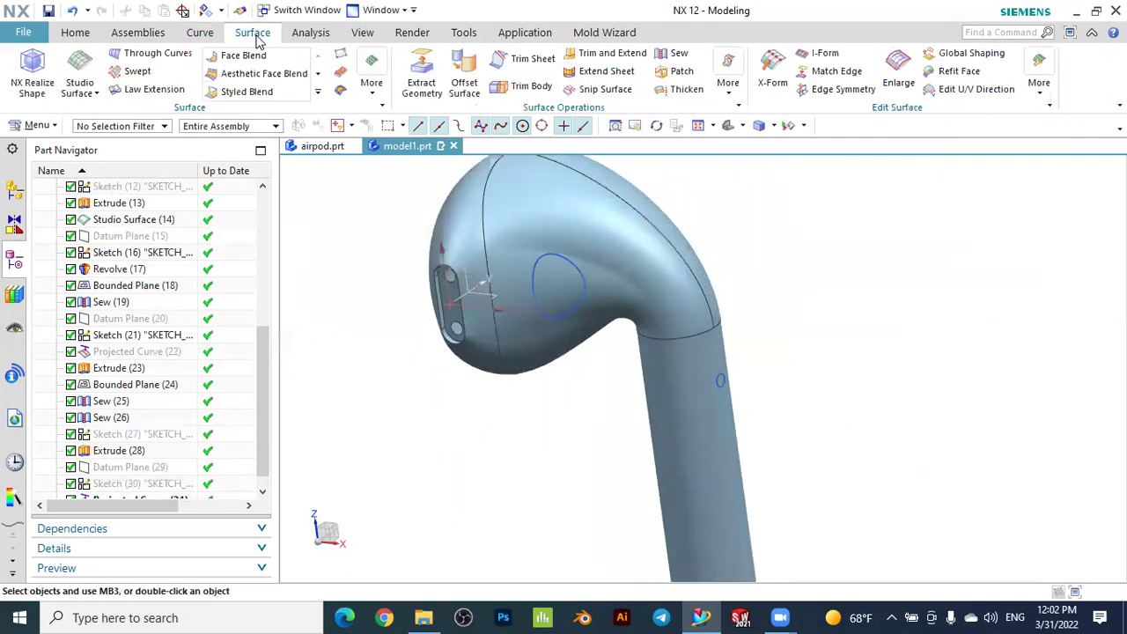
middle_click_drag(623, 381, 448, 250)
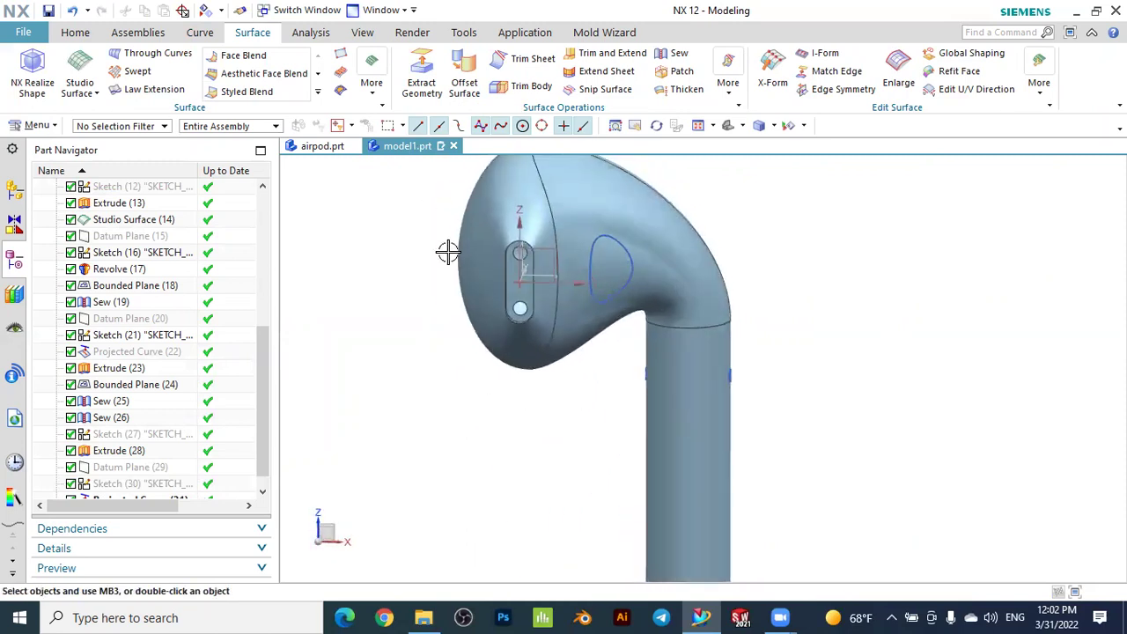
left_click(546, 69)
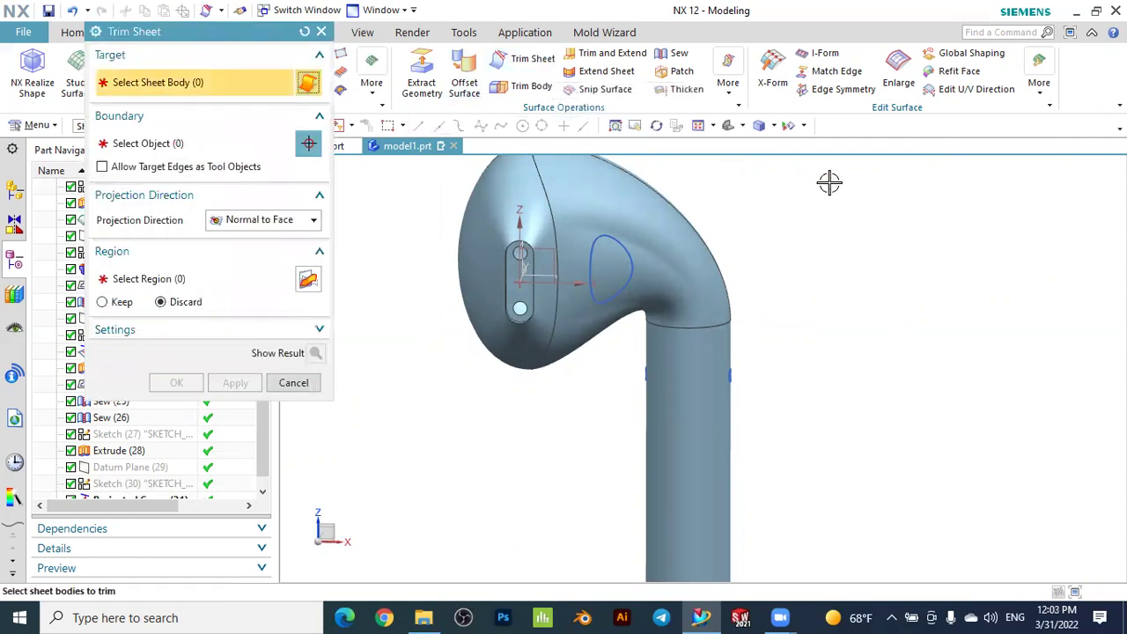
middle_click_drag(836, 197, 788, 210)
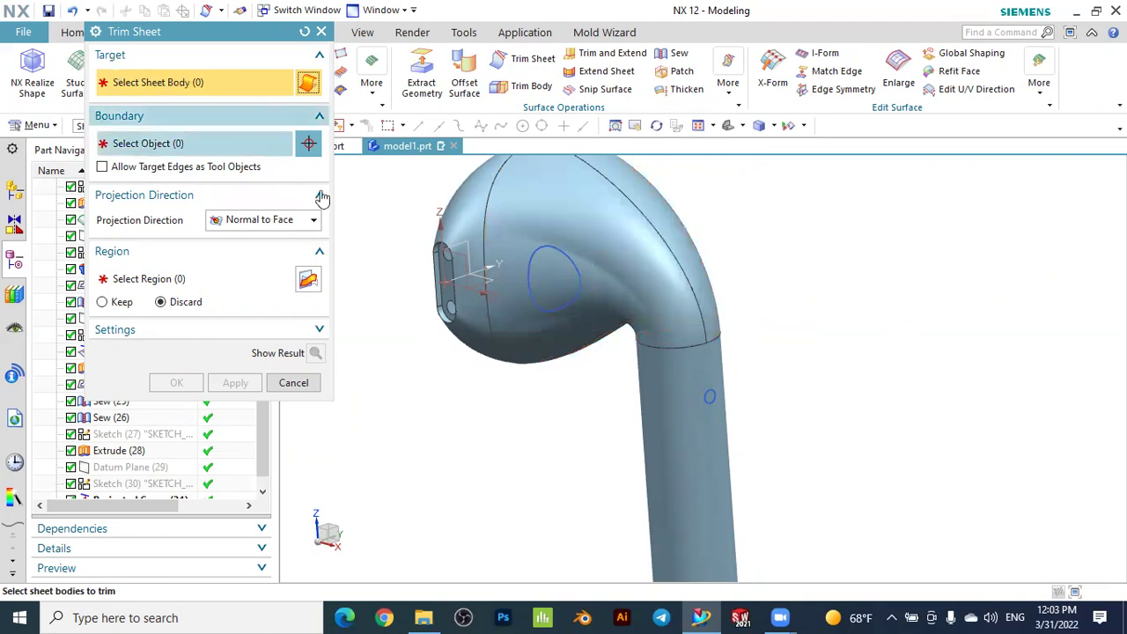
scroll(549, 264, "up", 2)
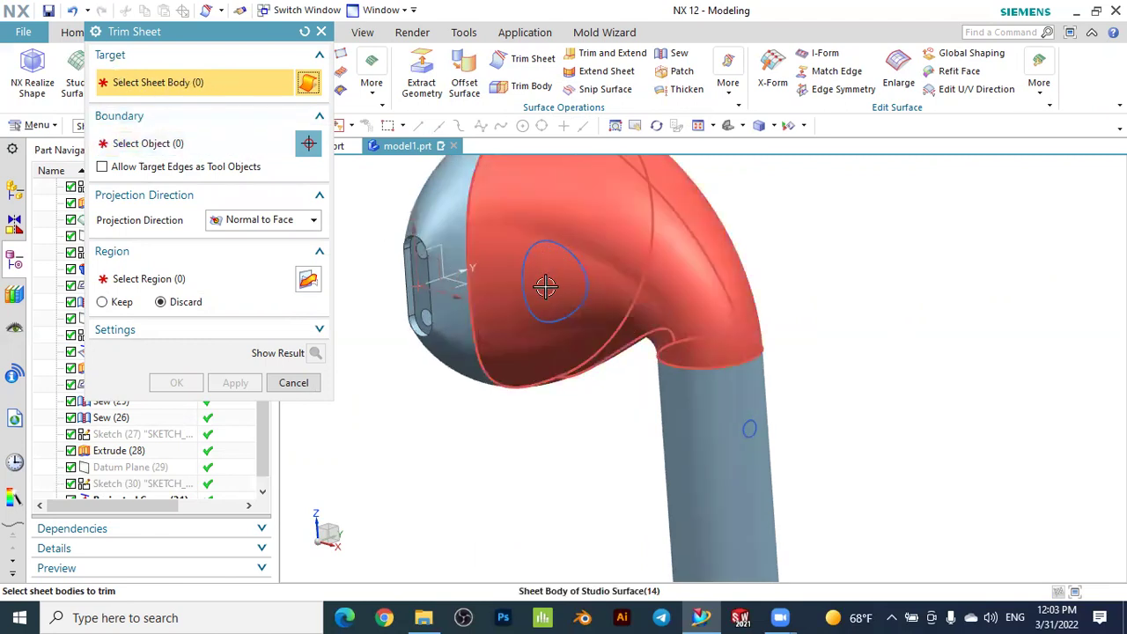
left_click(546, 284)
middle_click_drag(568, 287, 654, 302)
middle_click_drag(775, 376, 771, 351)
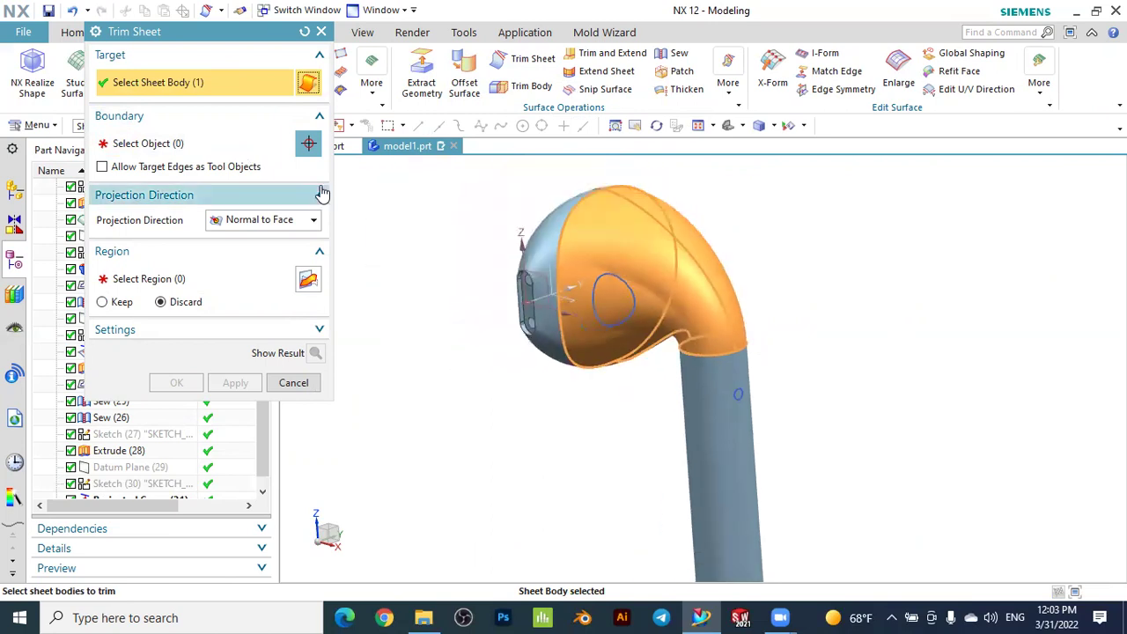
left_click(189, 145)
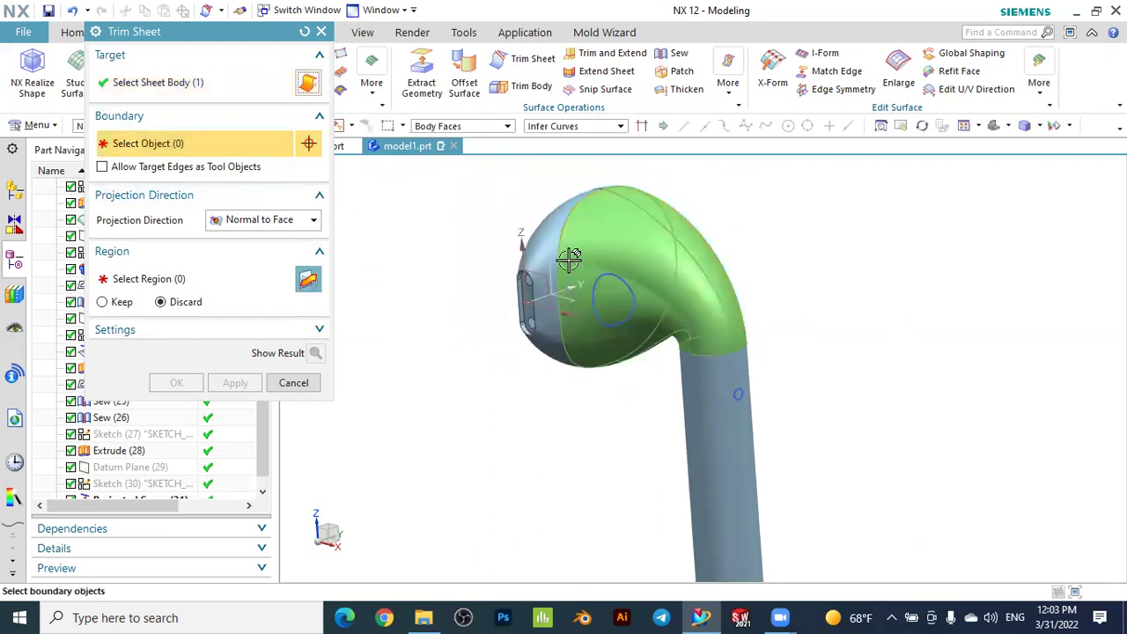
scroll(599, 277, "up", 2)
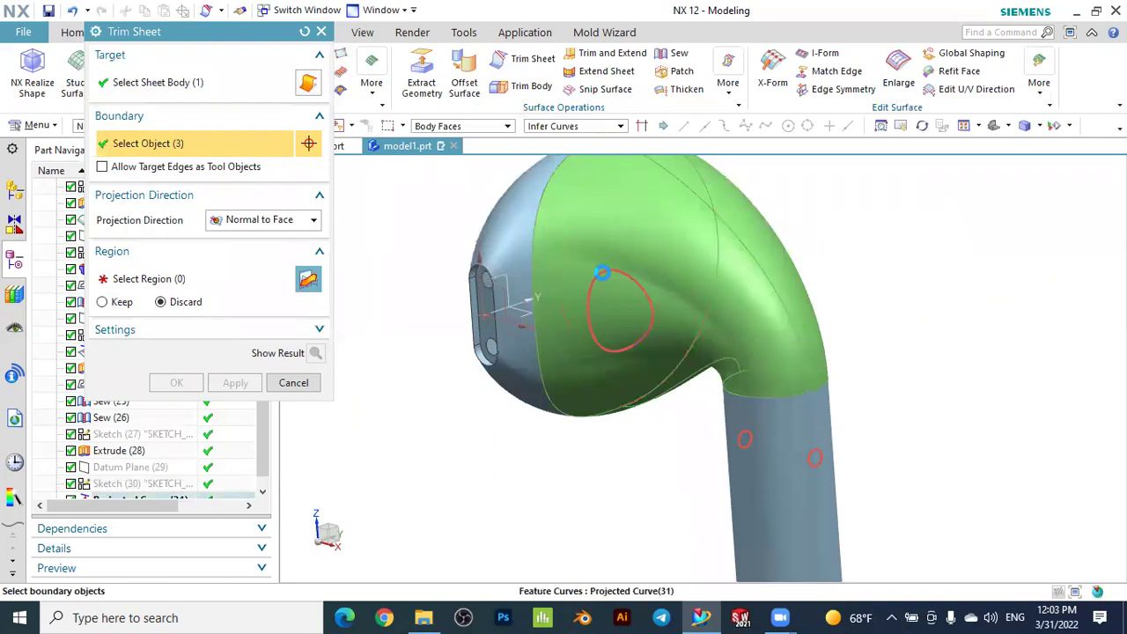
left_click(604, 269)
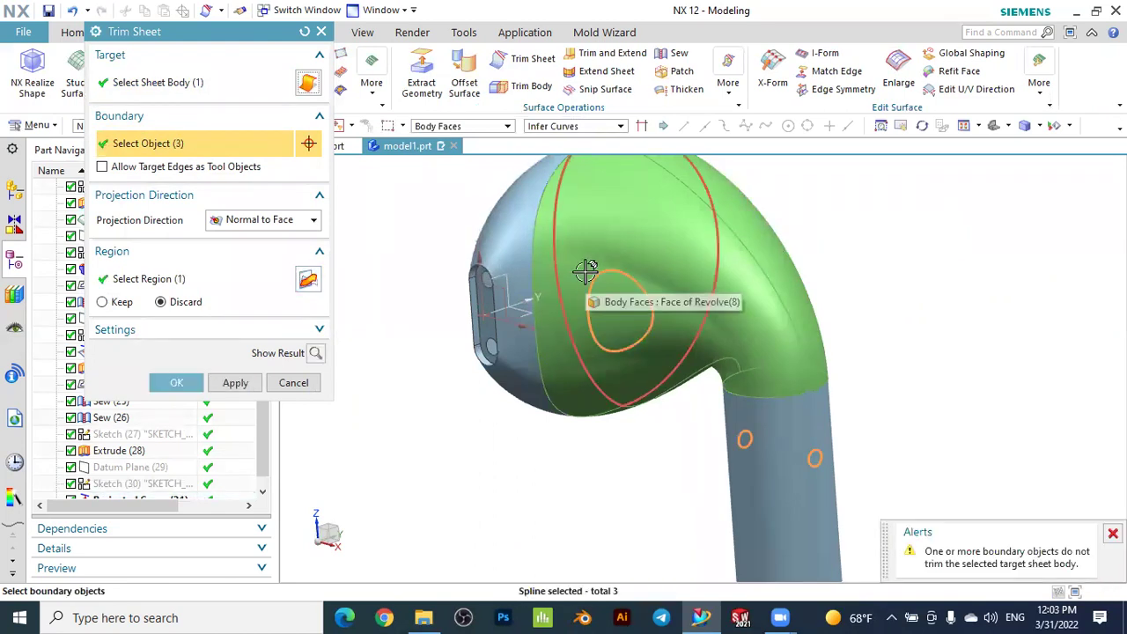
left_click(304, 32)
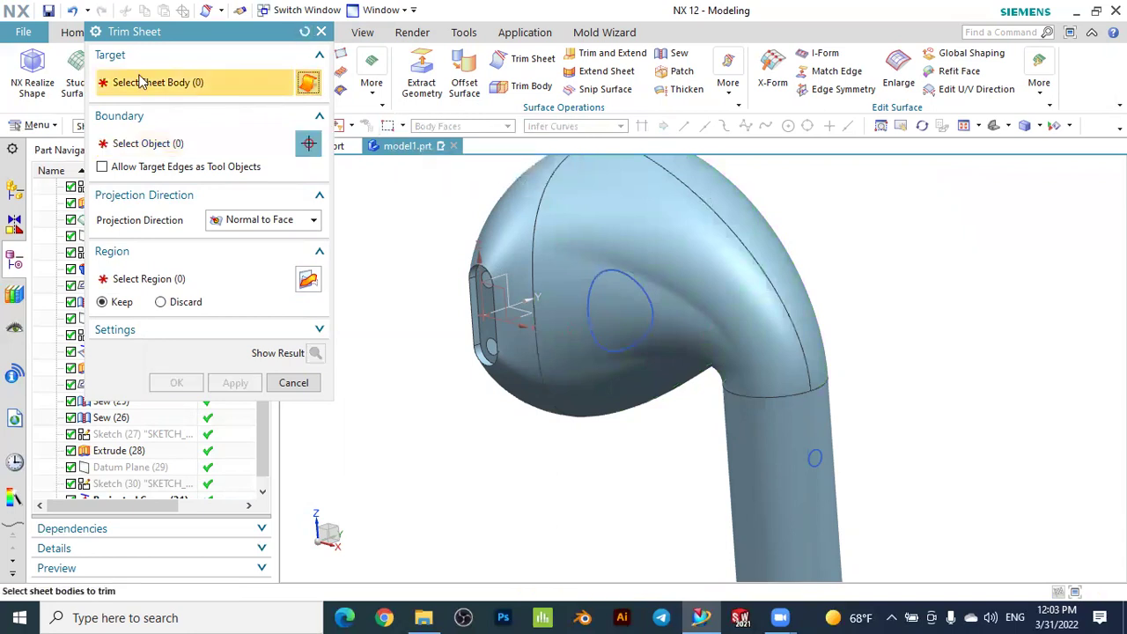
Trim the bud's sheet body with the single projected ellipse curve as boundary, discarding the region inside it
left_click(605, 317)
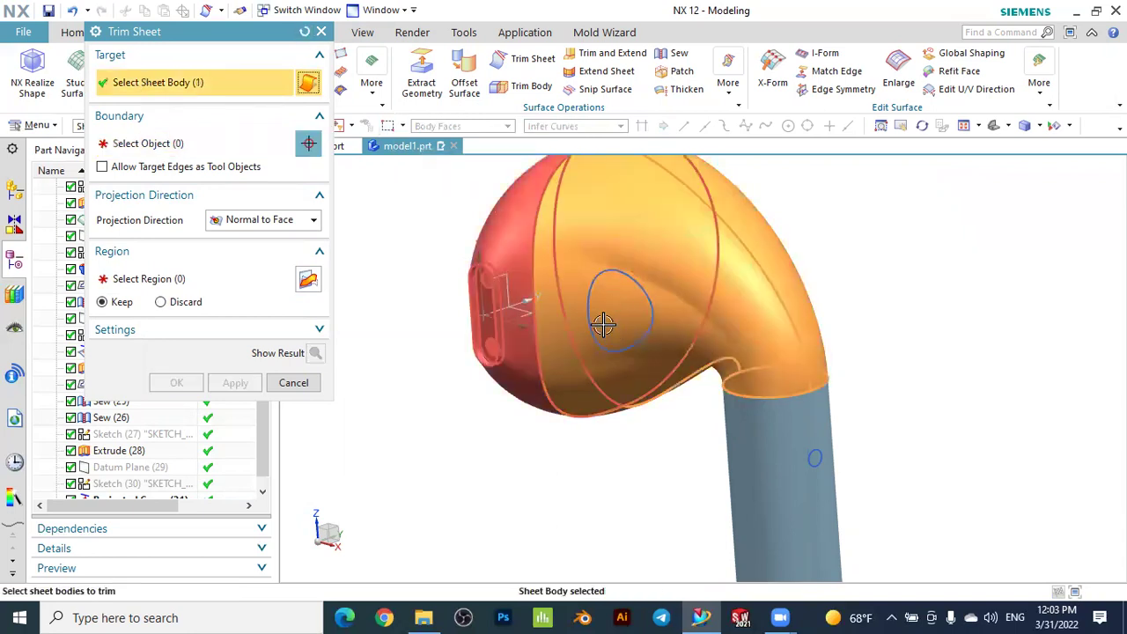
left_click(200, 147)
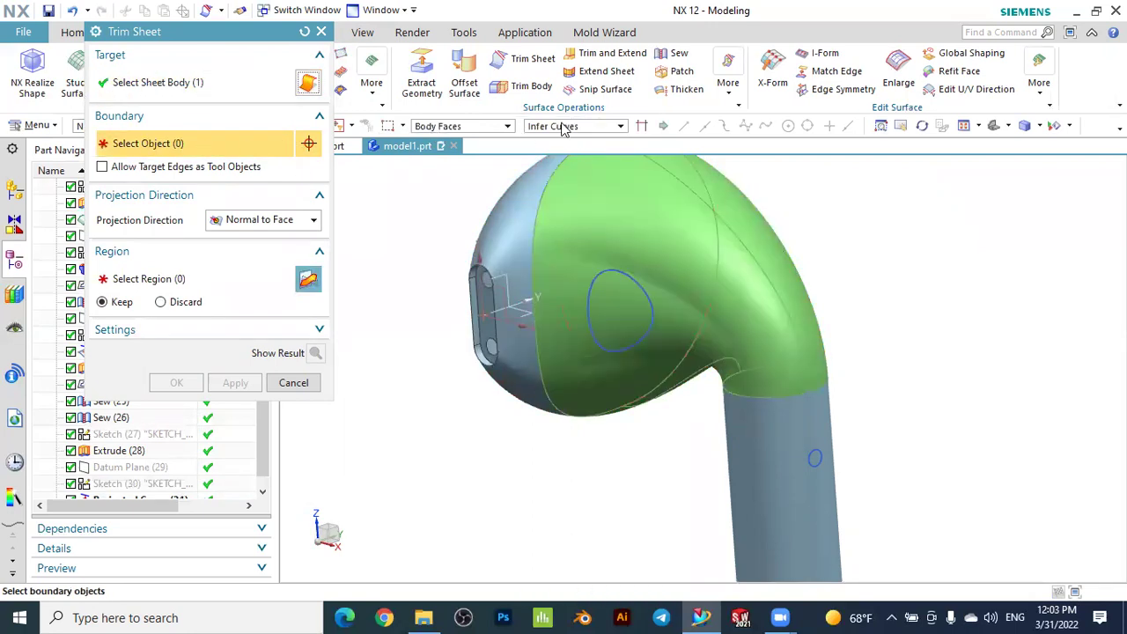
left_click(563, 126)
left_click(555, 139)
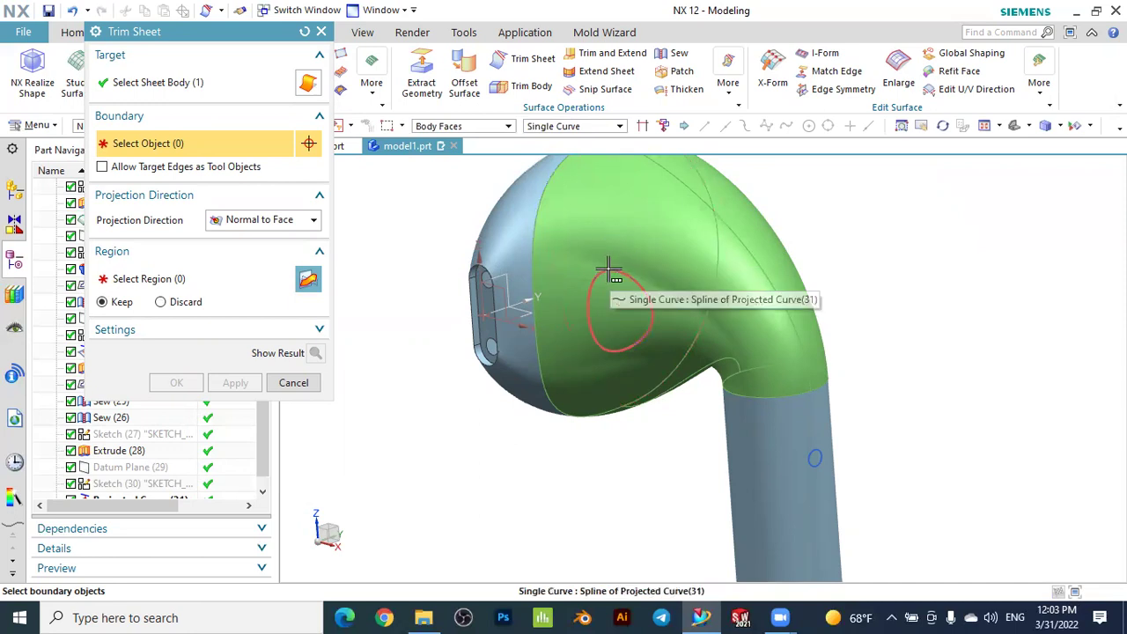
left_click(609, 270)
left_click(656, 275)
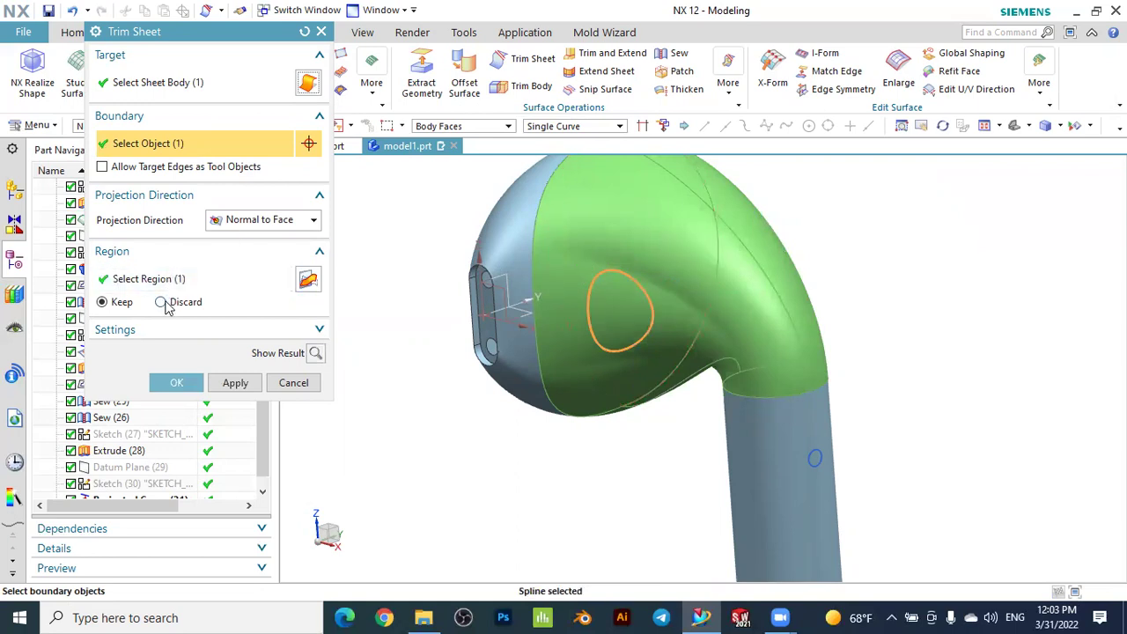
left_click(316, 352)
middle_click_drag(430, 350, 556, 352)
middle_click_drag(597, 427, 669, 300)
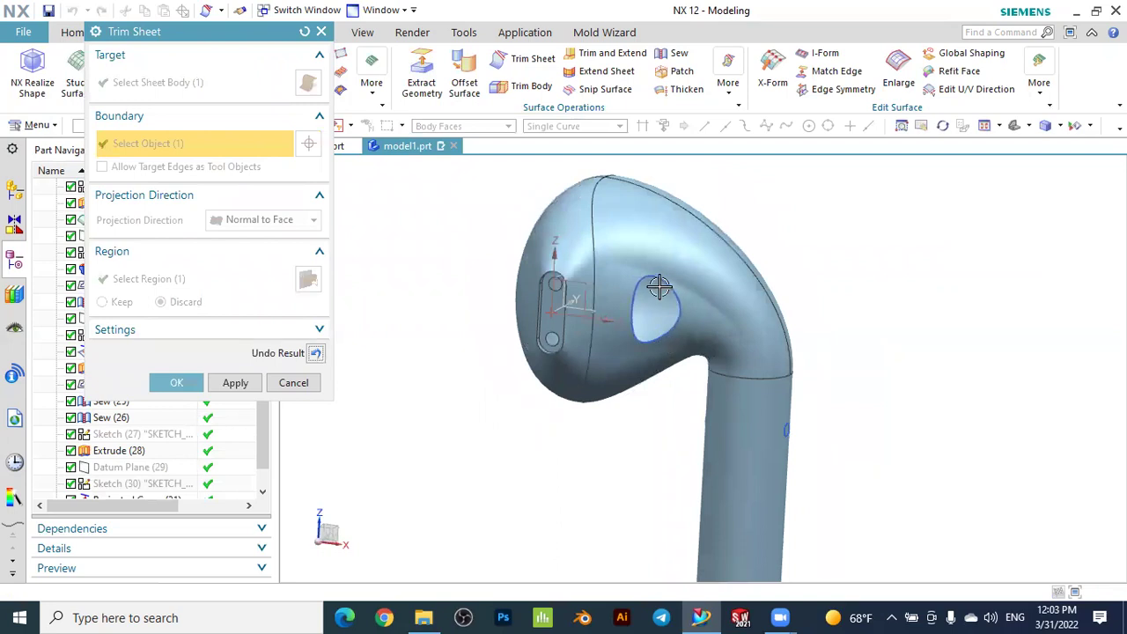
left_click(235, 382)
Trim the stem's sheet body with the near projected small circle as a single-curve boundary, discarding the region inside it
scroll(456, 405, "down", 2)
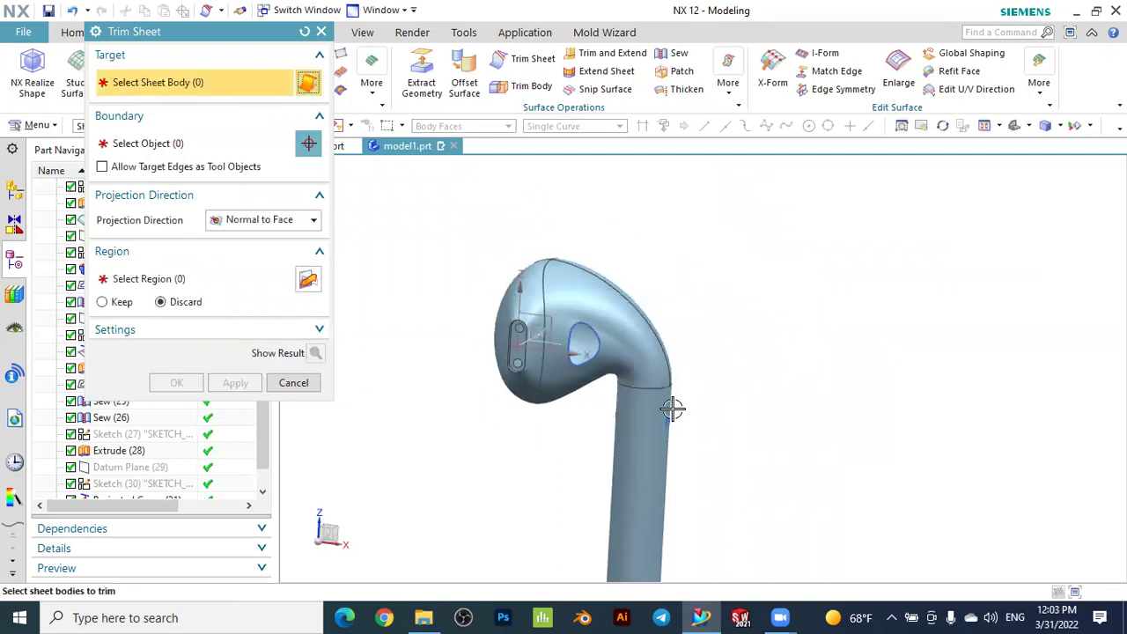
scroll(606, 413, "up", 3)
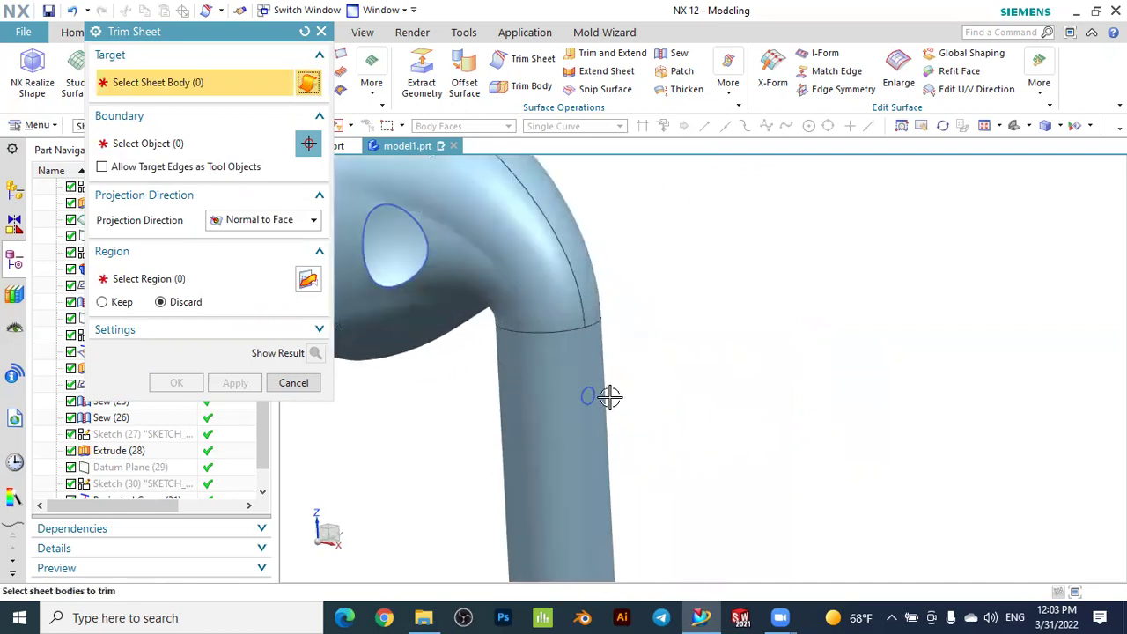
scroll(669, 384, "up", 3)
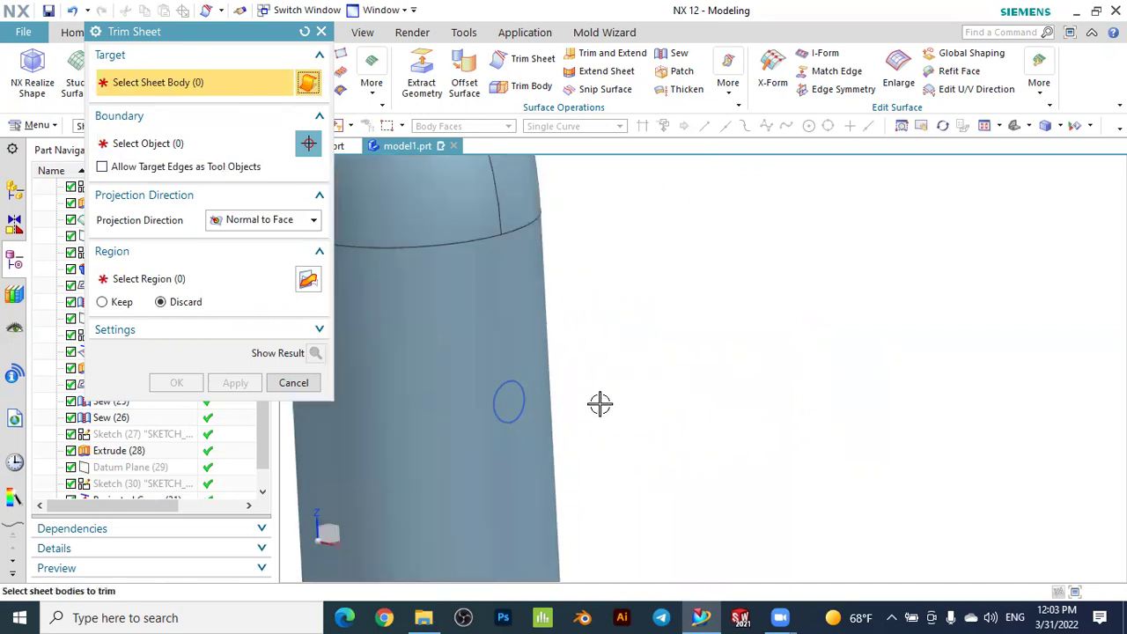
left_click(452, 394)
scroll(687, 394, "down", 3)
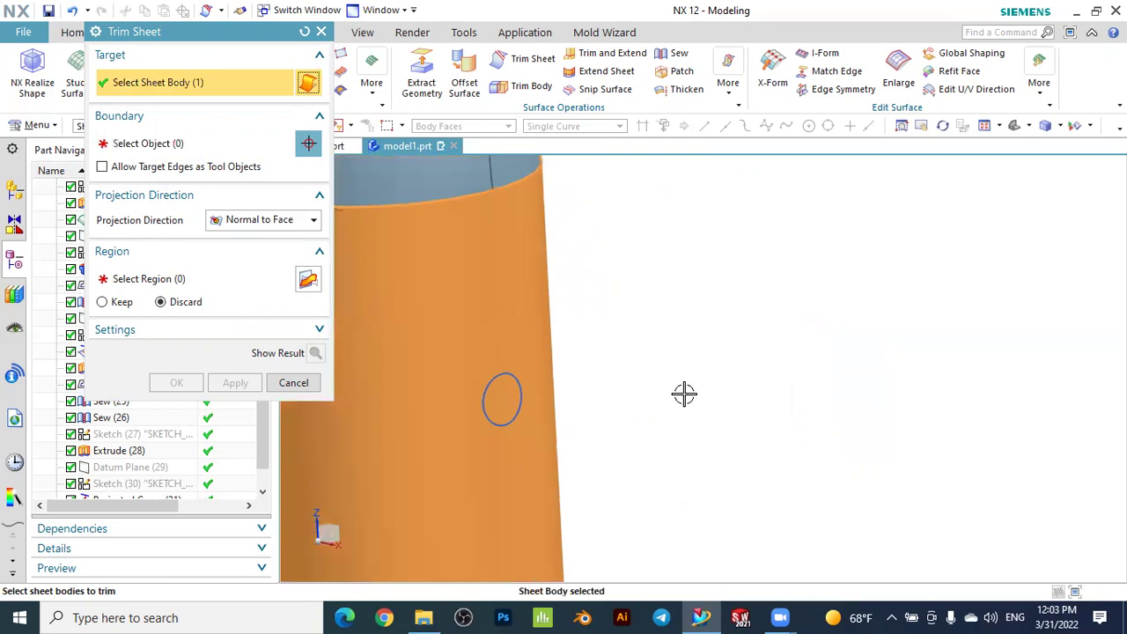
middle_click_drag(752, 415, 646, 361)
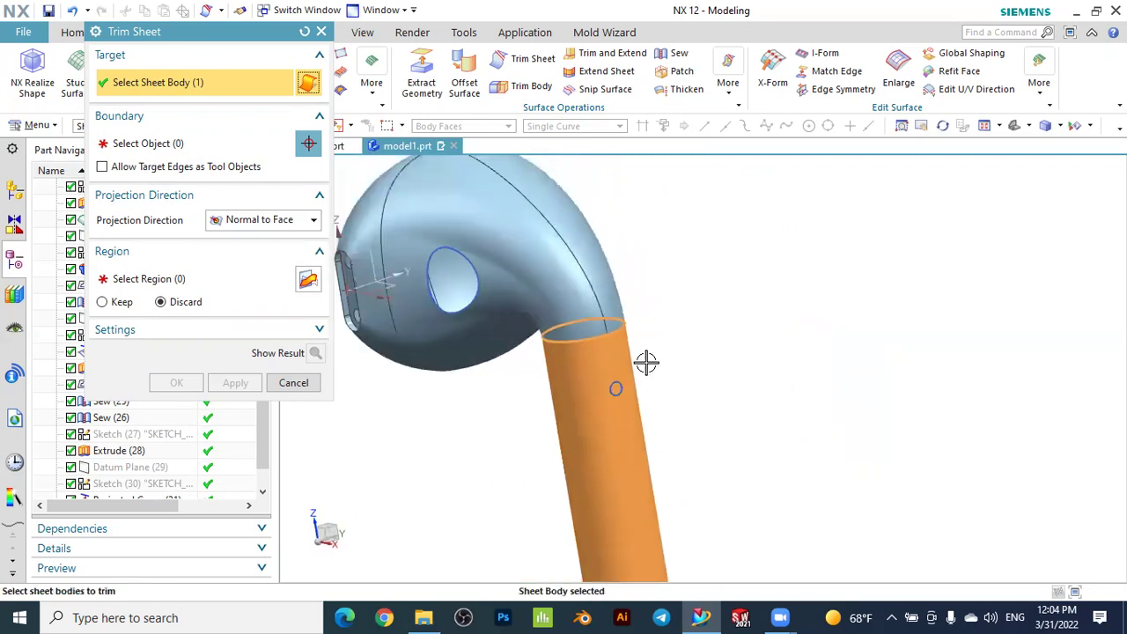
left_click(169, 146)
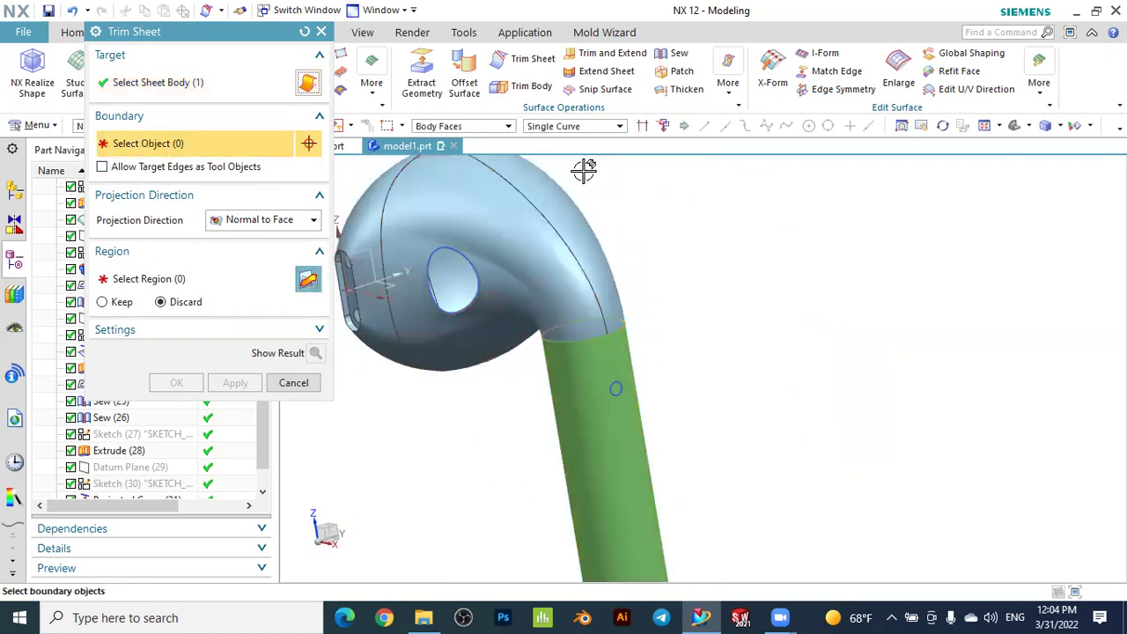
middle_click_drag(692, 422, 579, 166)
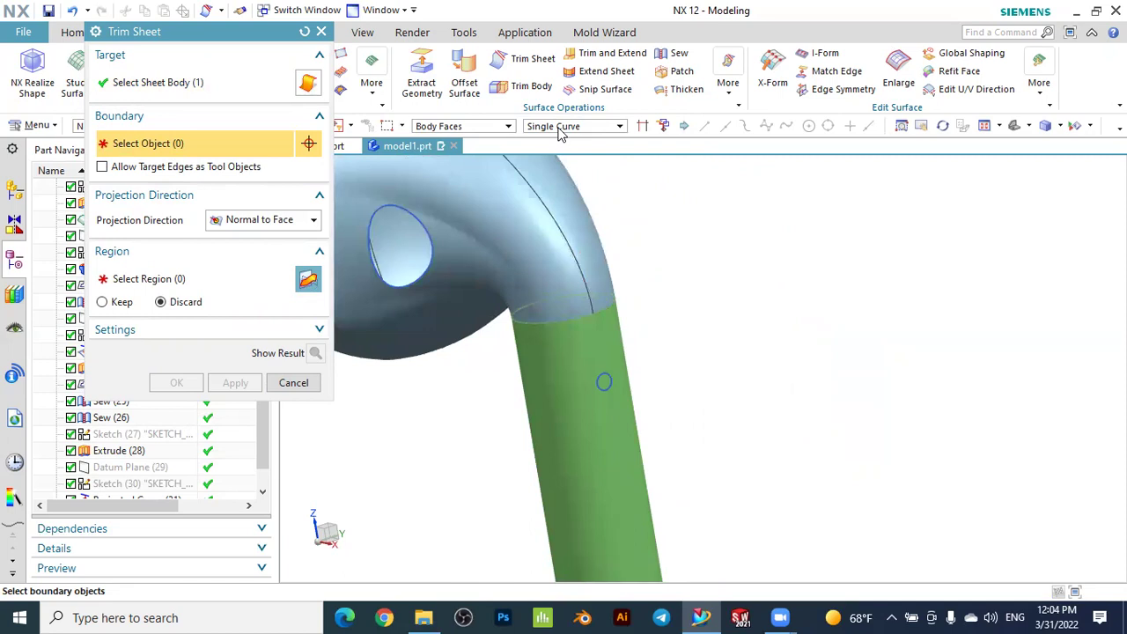
left_click(560, 128)
left_click(558, 146)
scroll(604, 378, "up", 5)
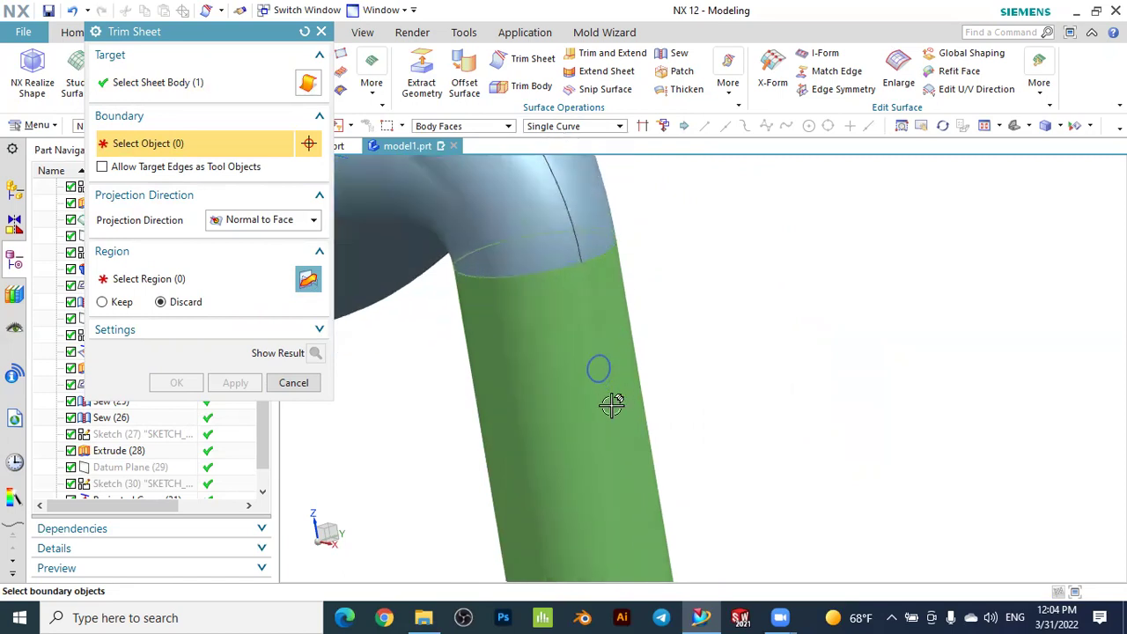
left_click(605, 353)
scroll(697, 322, "down", 1)
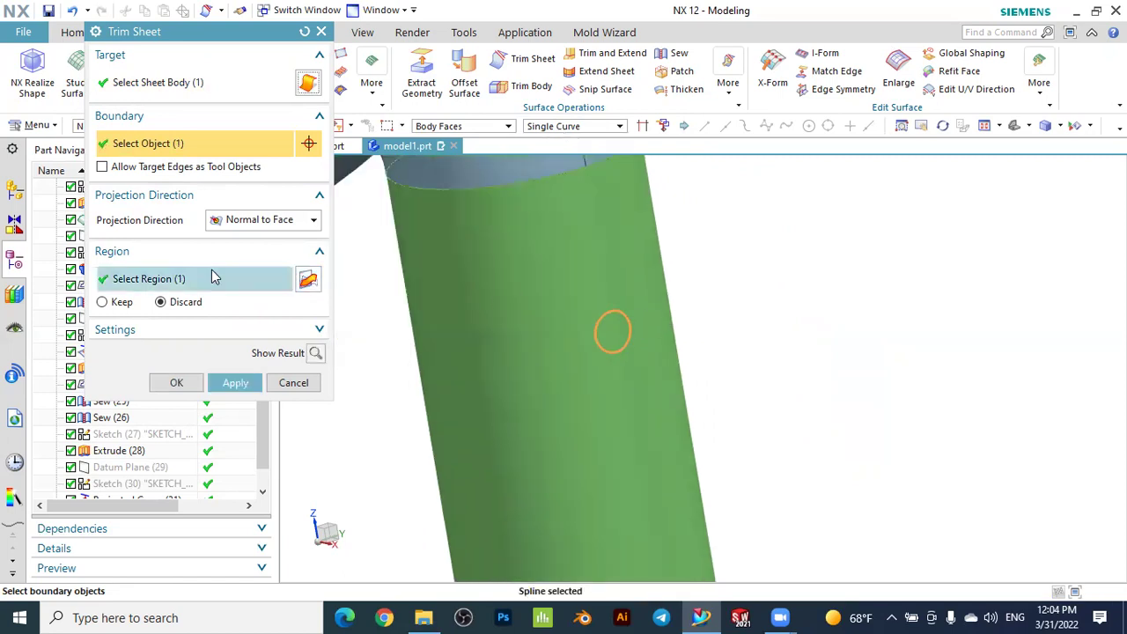
left_click(315, 354)
scroll(581, 350, "down", 3)
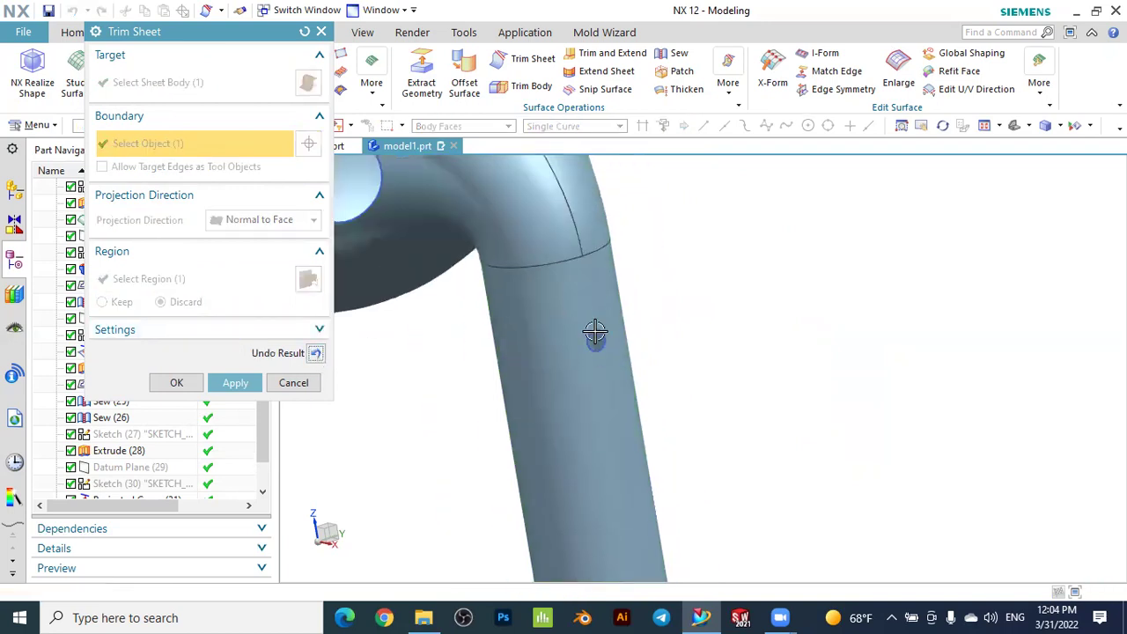
scroll(699, 355, "down", 2)
middle_click_drag(543, 395, 560, 344)
scroll(560, 344, "up", 2)
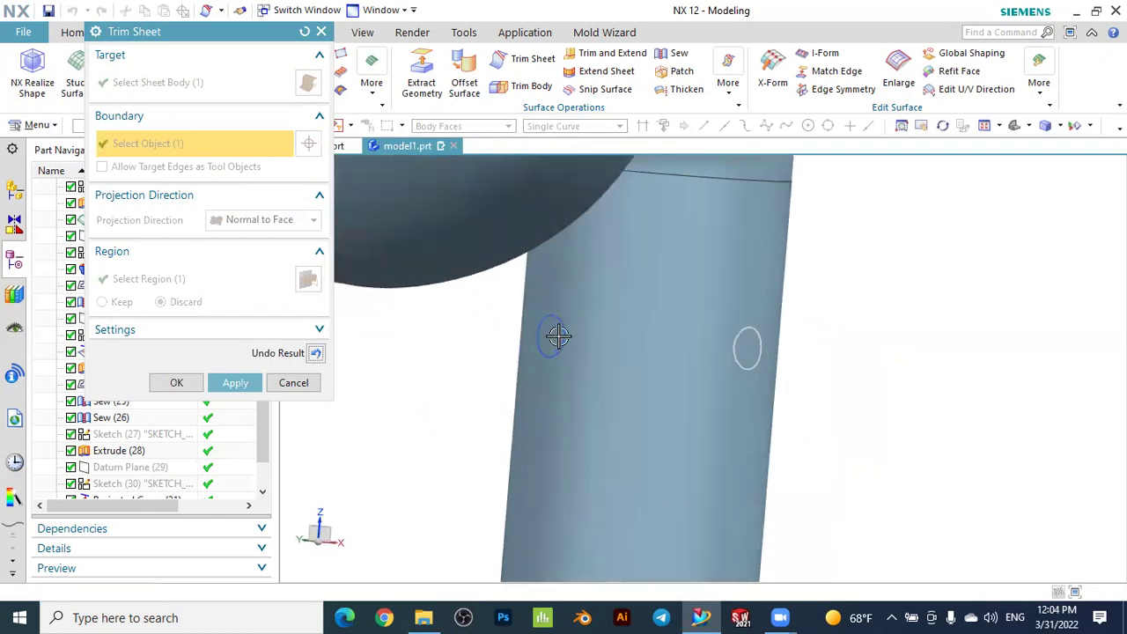
left_click(236, 382)
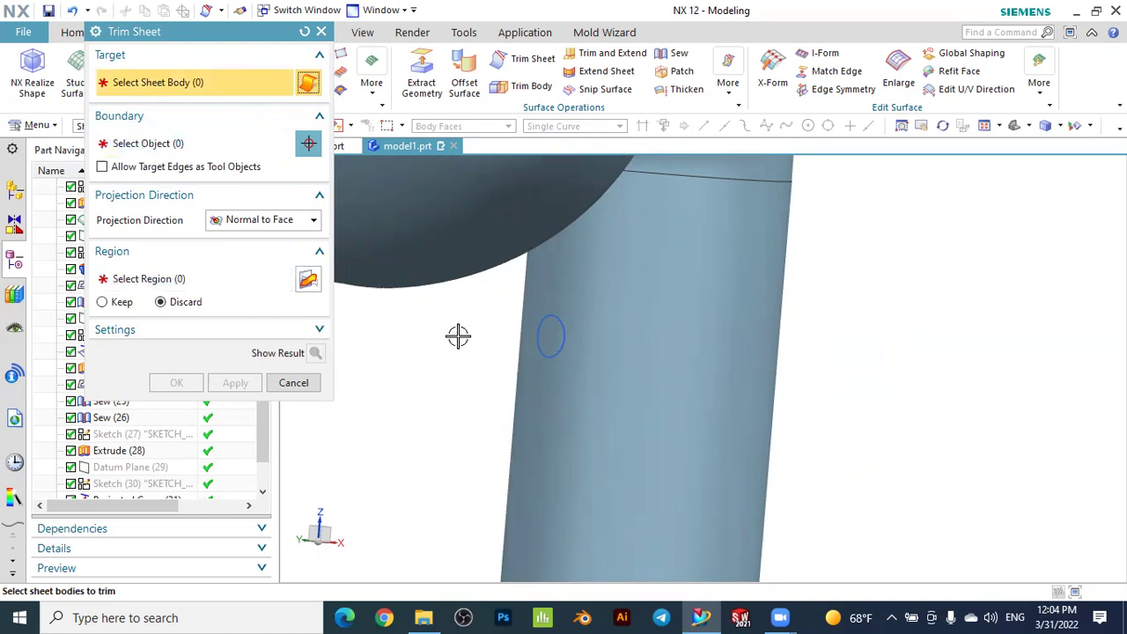
Trim the second circular opening on the stem's opposite side, using the remaining projected circle and discarding its inside
left_click(560, 337)
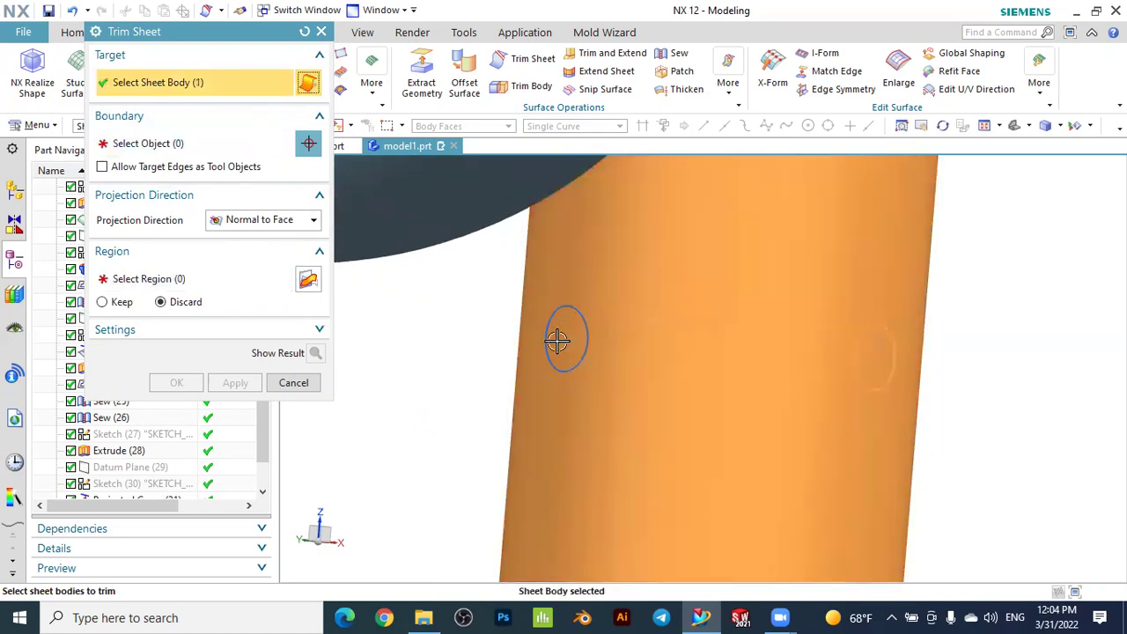
left_click(181, 148)
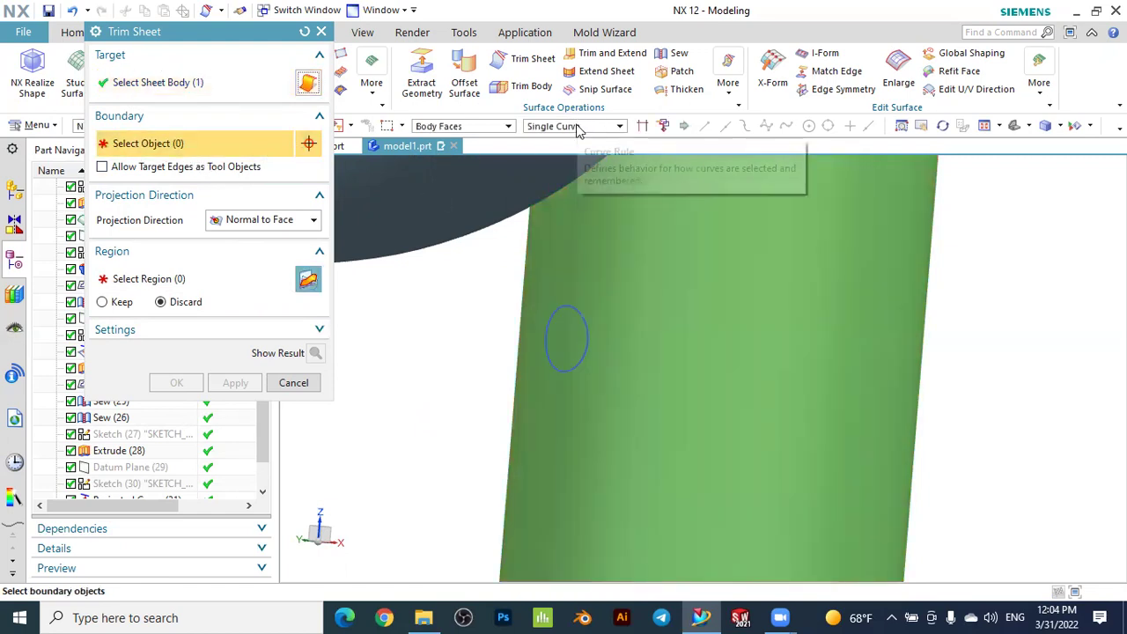
left_click(572, 306)
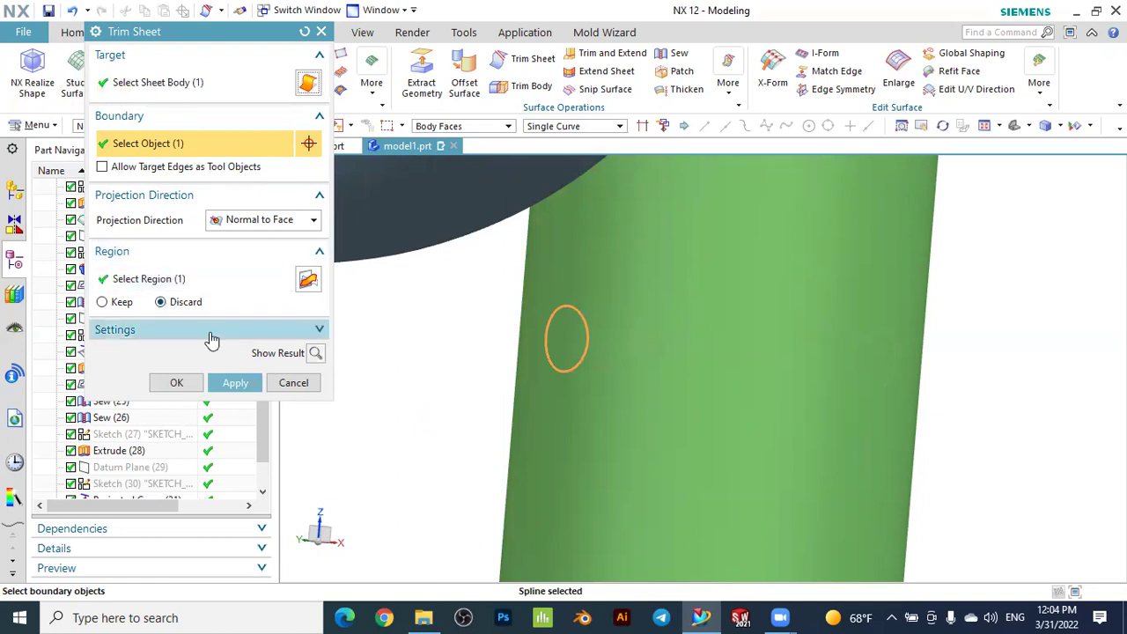
left_click(234, 382)
middle_click_drag(572, 360, 722, 299)
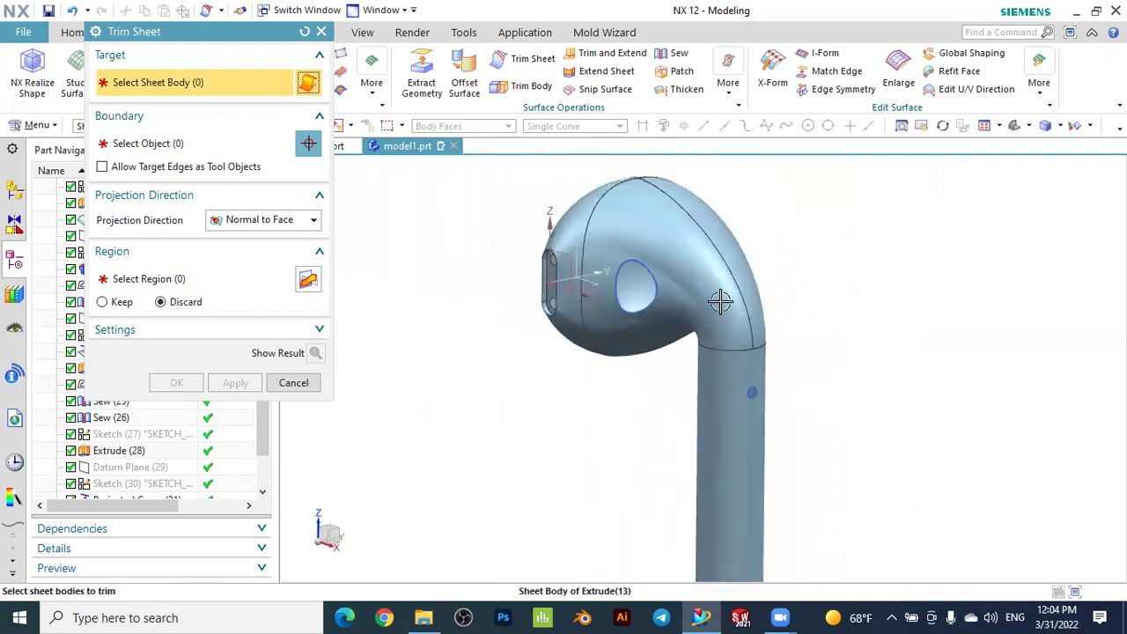
left_click(294, 384)
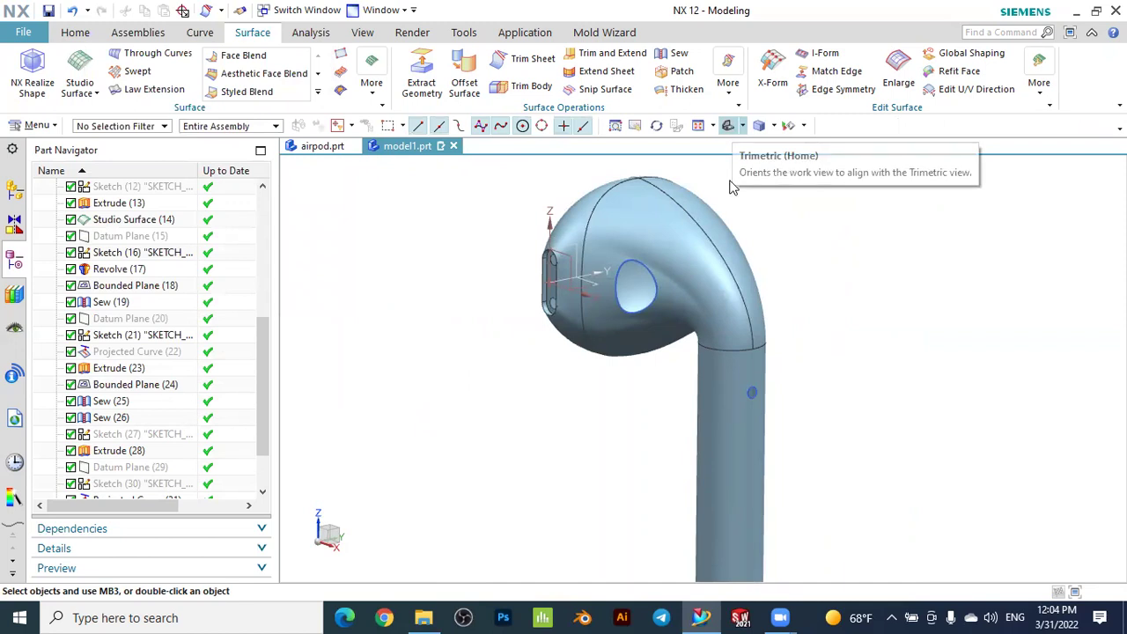
Create a datum plane at a distance of 17.5 mm from the coordinate system's YZ plane, on the reversed side
left_click(731, 126)
middle_click_drag(804, 236, 864, 270)
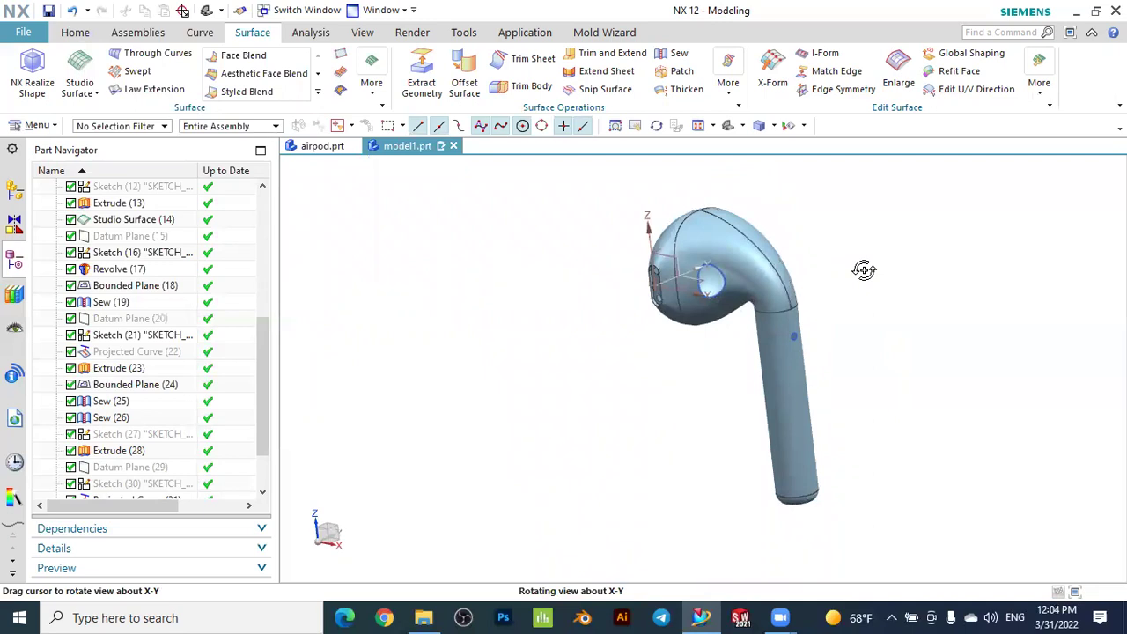
middle_click_drag(863, 270, 864, 270)
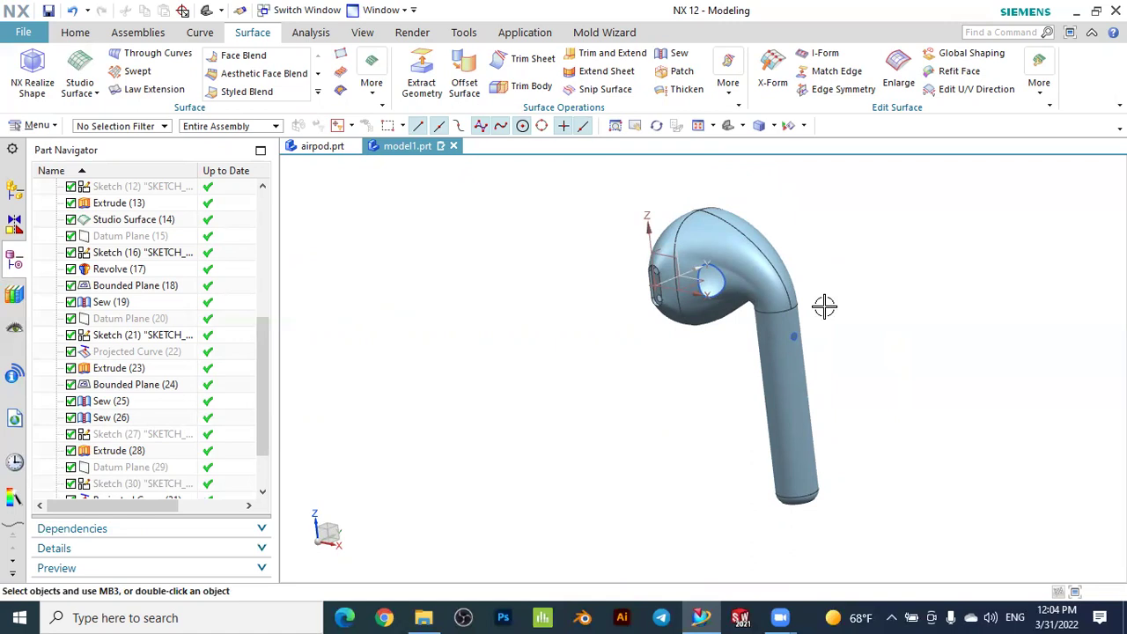
middle_click_drag(709, 368, 786, 367)
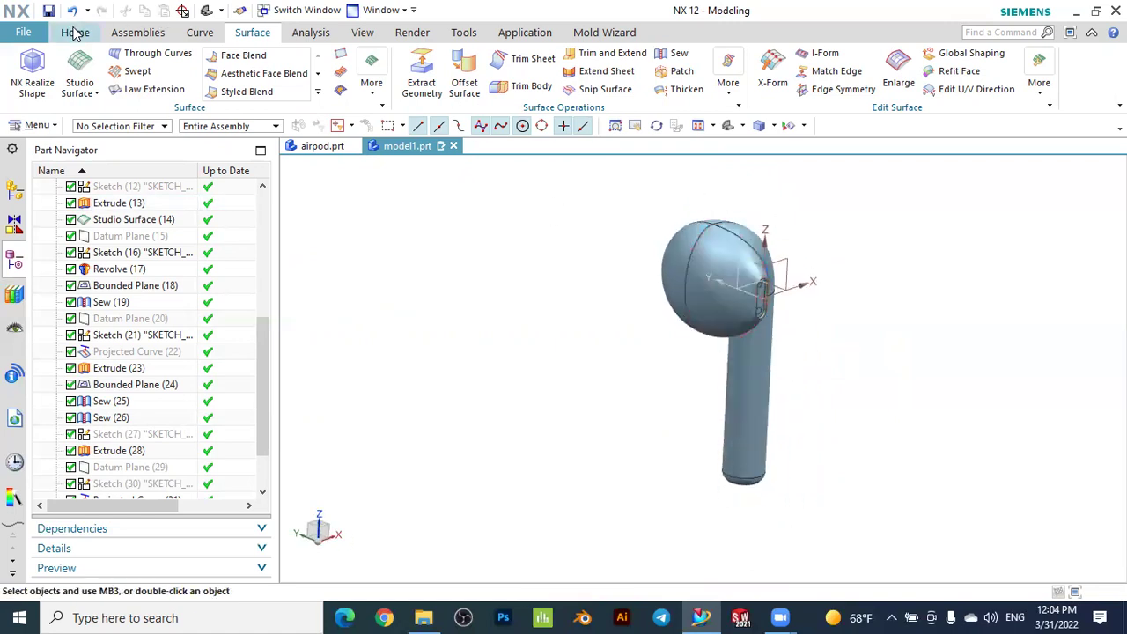
left_click(76, 34)
left_click(213, 68)
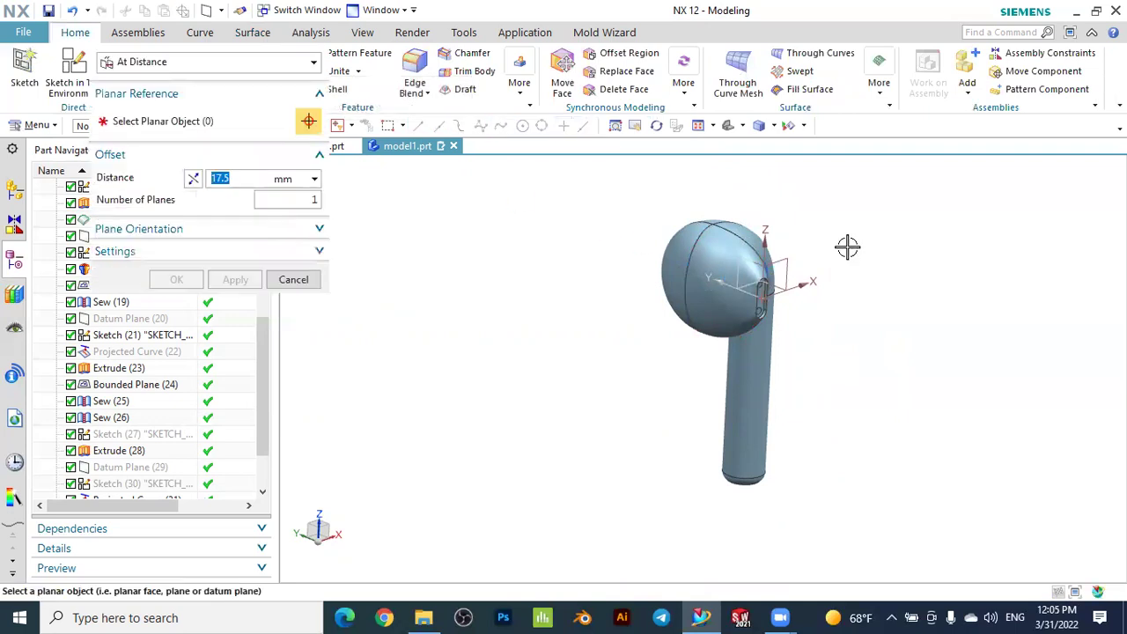
scroll(749, 262, "up", 3)
left_click(744, 266)
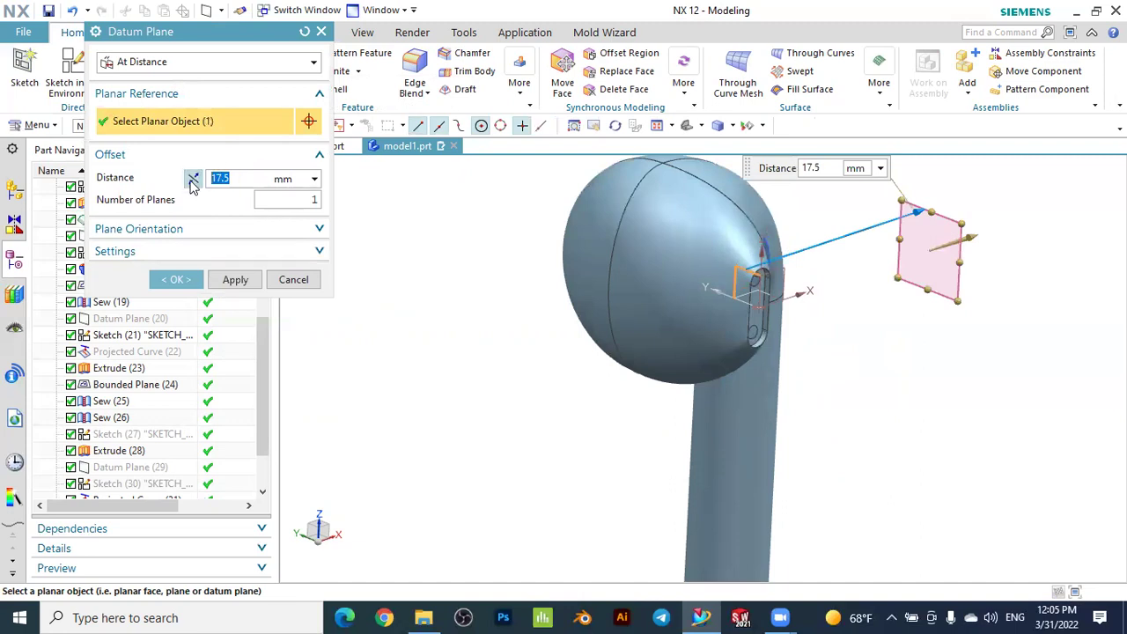
left_click(193, 180)
left_click(176, 280)
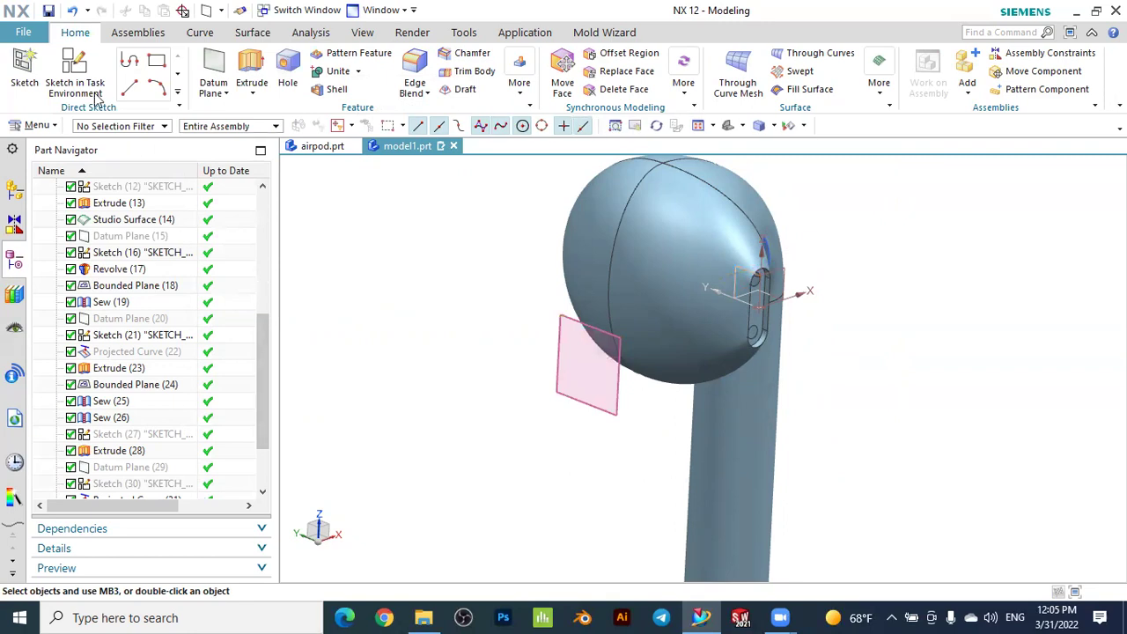
Start a new sketch on the offset datum plane beside the bud
left_click(27, 71)
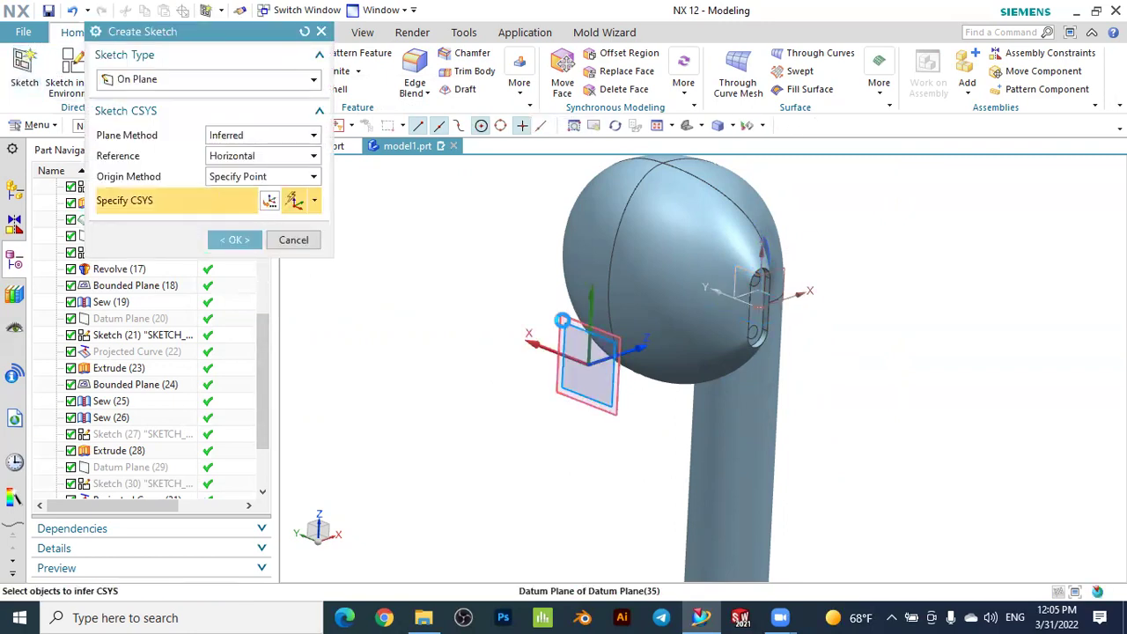
left_click(588, 347)
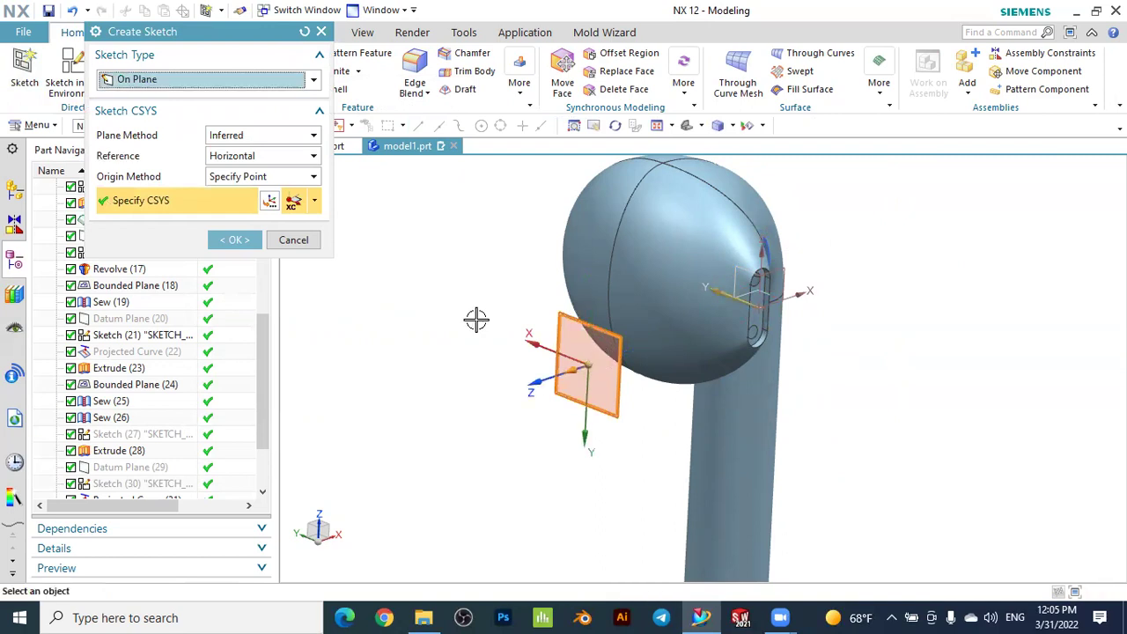
left_click(248, 245)
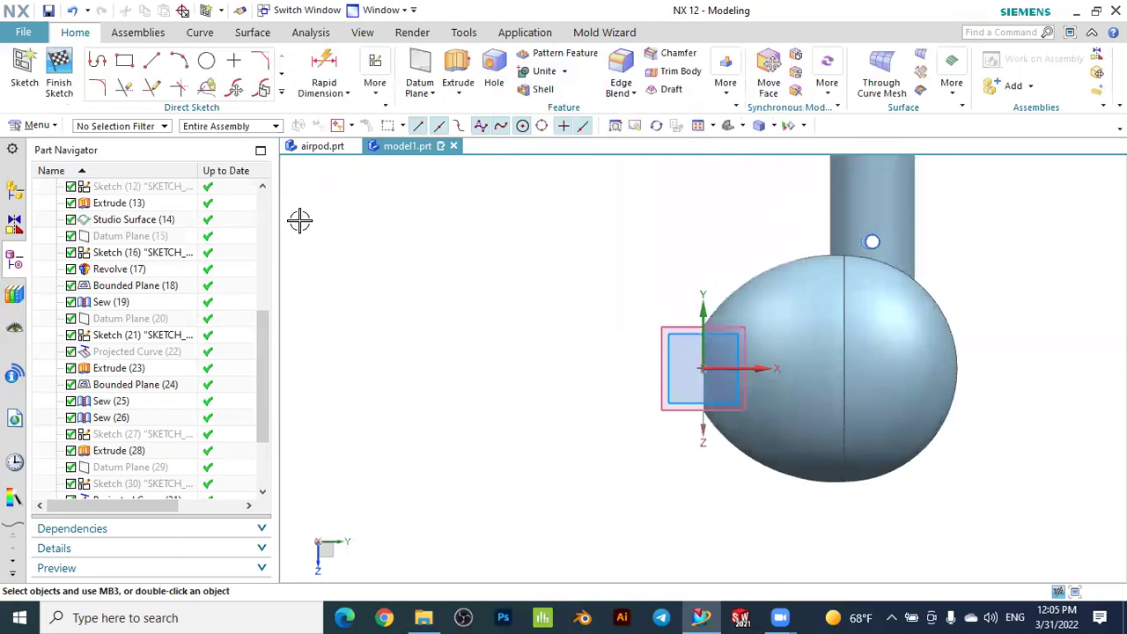
Sketch a horizontal two-point rectangle across the sketch's X axis on the bud, starting about 3.5 mm from the Y axis
left_click(125, 59)
scroll(843, 402, "up", 3)
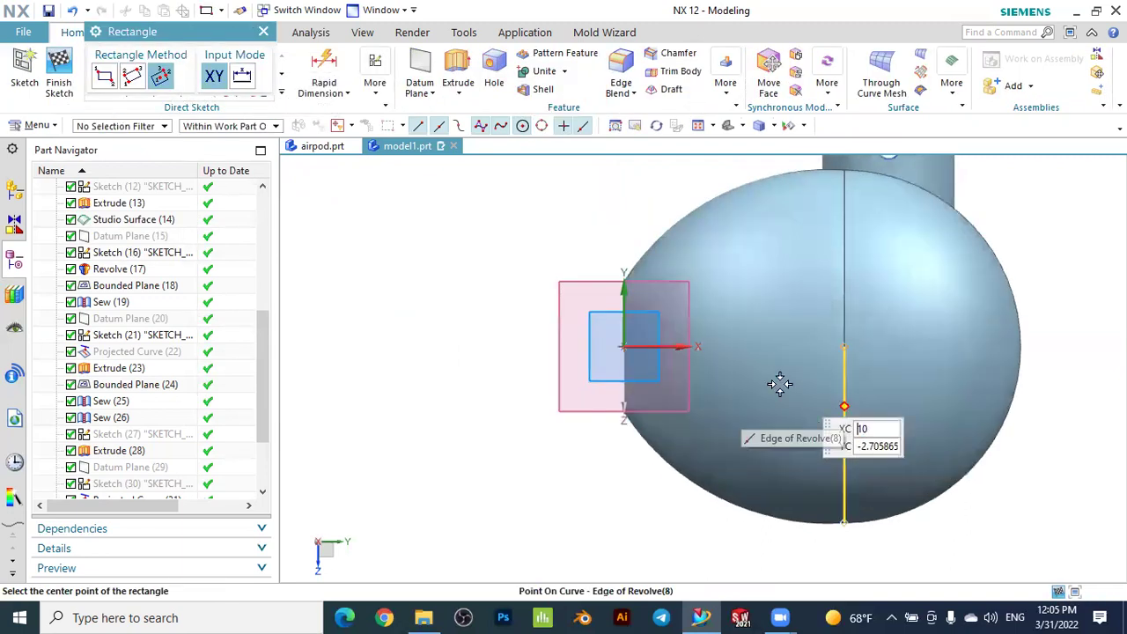
left_click(104, 76)
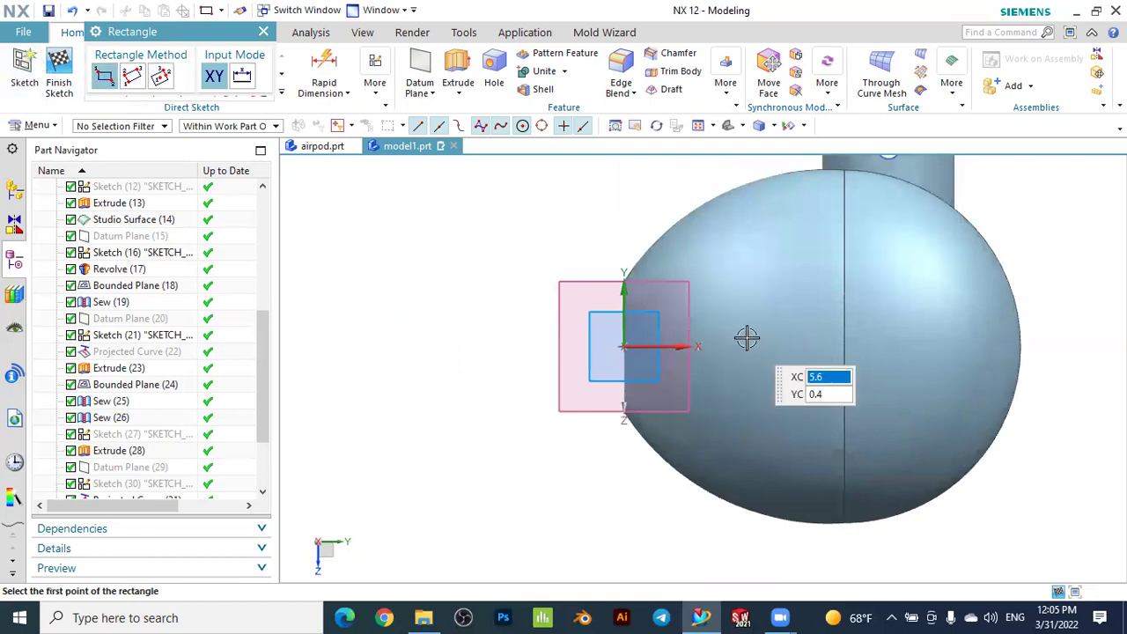
scroll(684, 328, "up", 1)
left_click(690, 332)
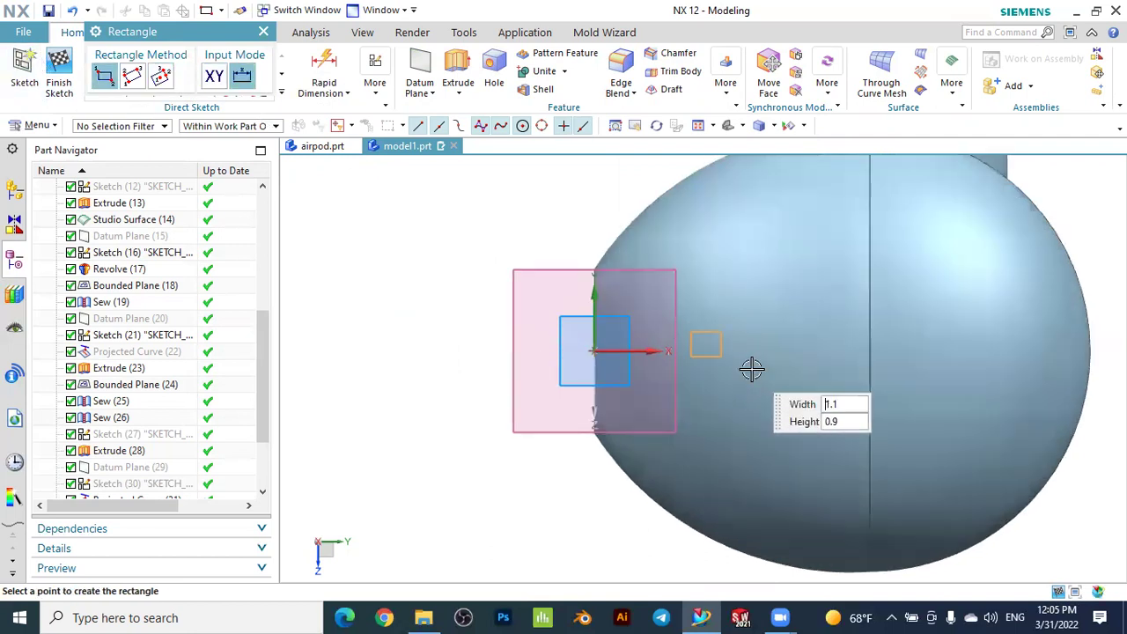
left_click(807, 377)
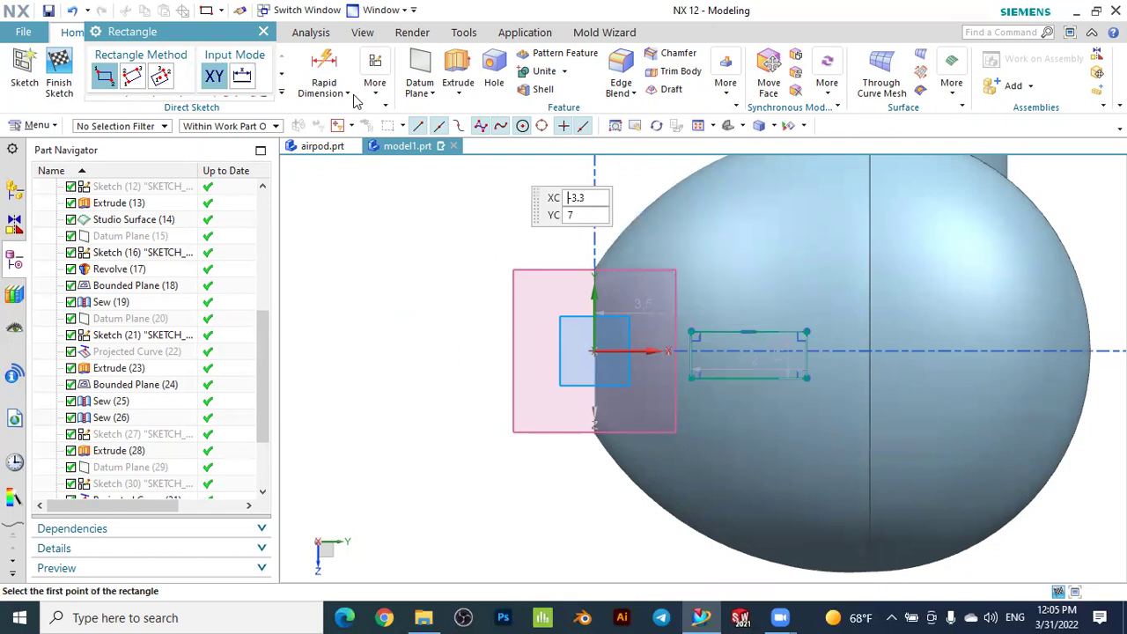
Dimension the horizontal edge of the rectangle on the bud to a length of 4 mm
left_click(324, 70)
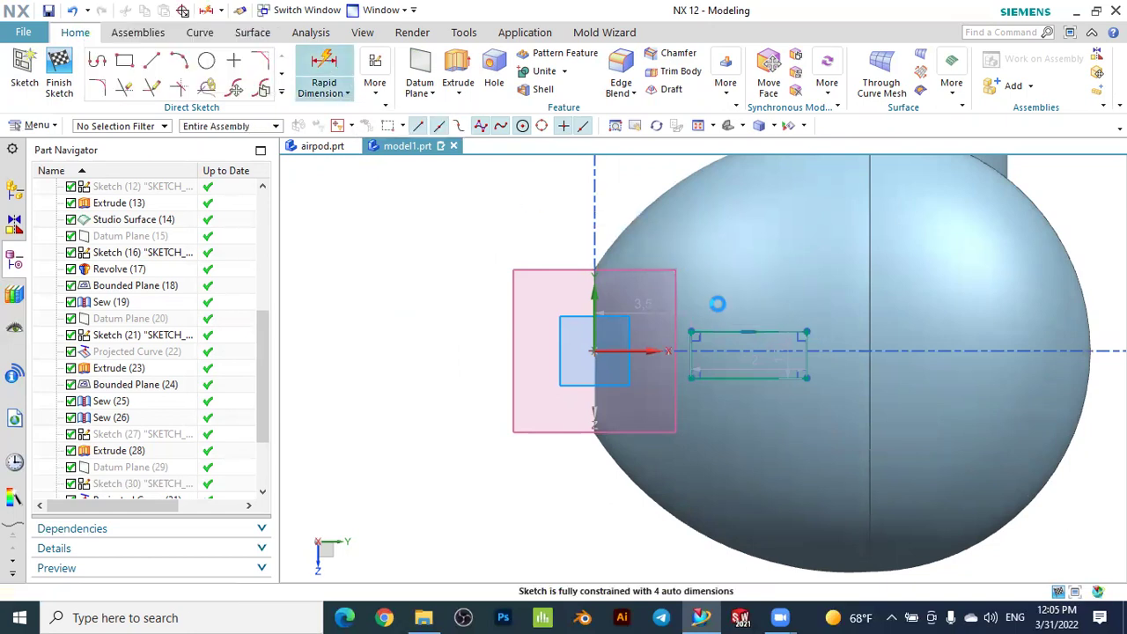
left_click(718, 332)
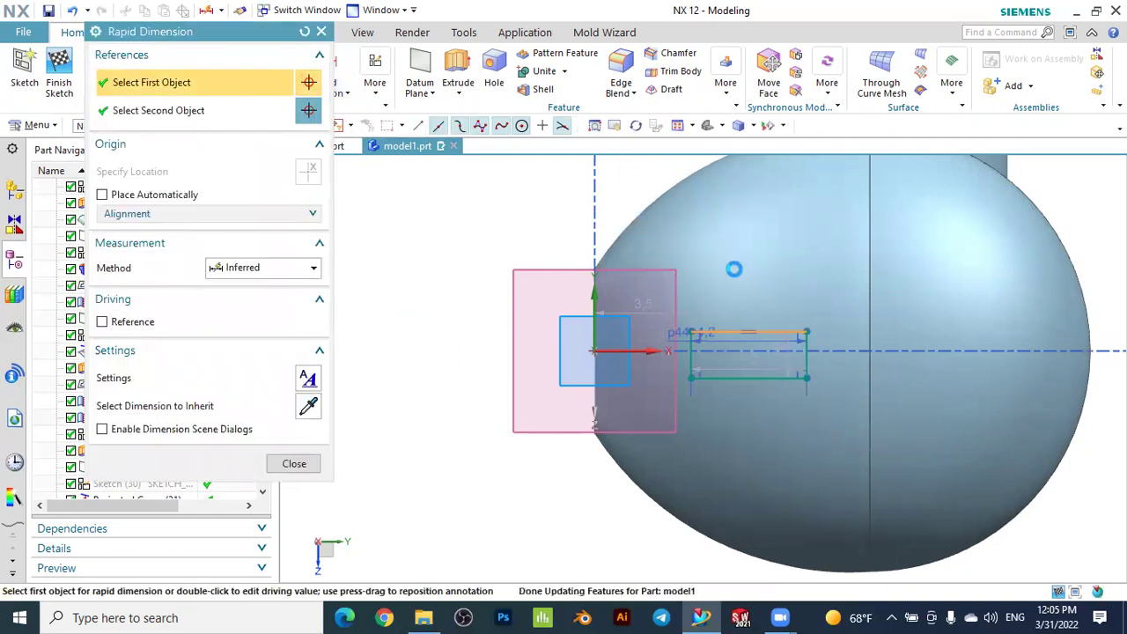
left_click(737, 228)
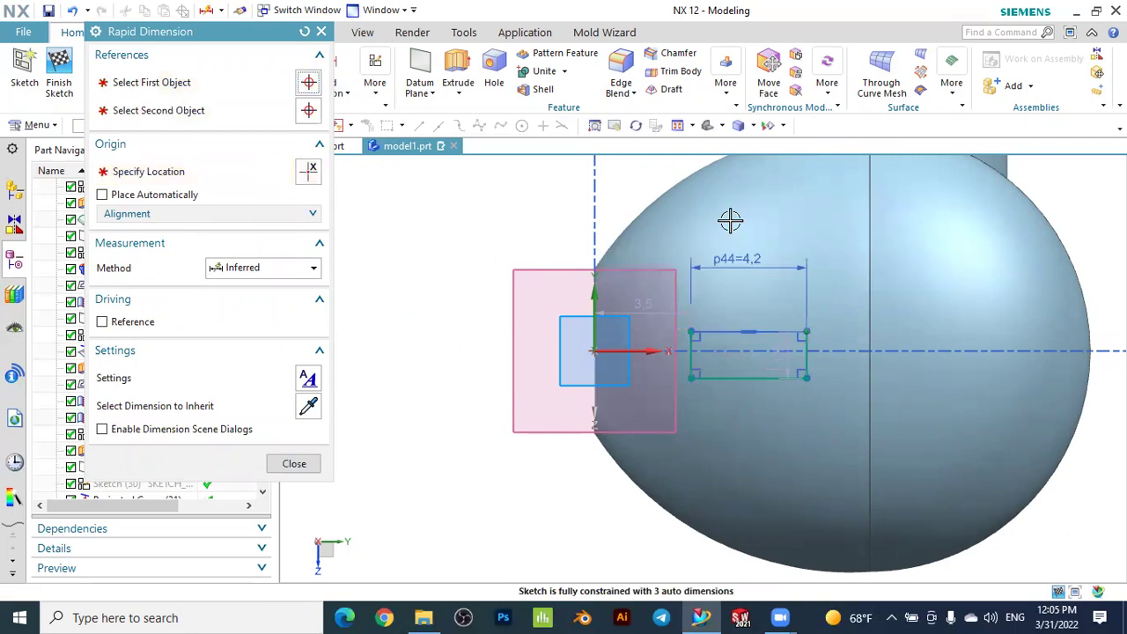
type("4")
key("Return")
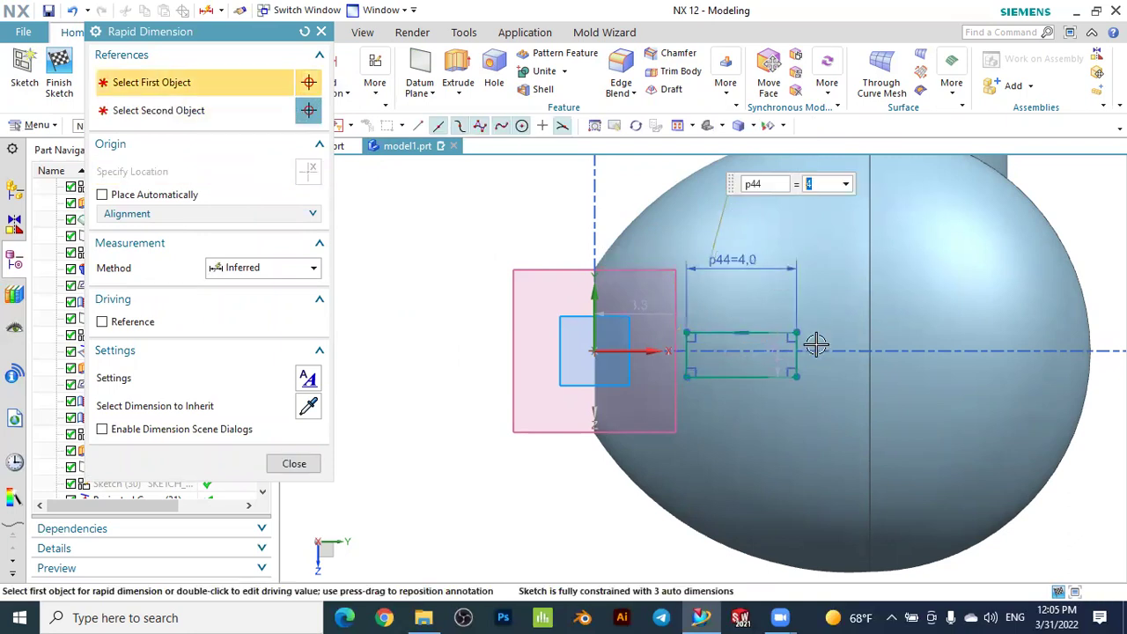
scroll(819, 361, "up", 3)
key("Escape")
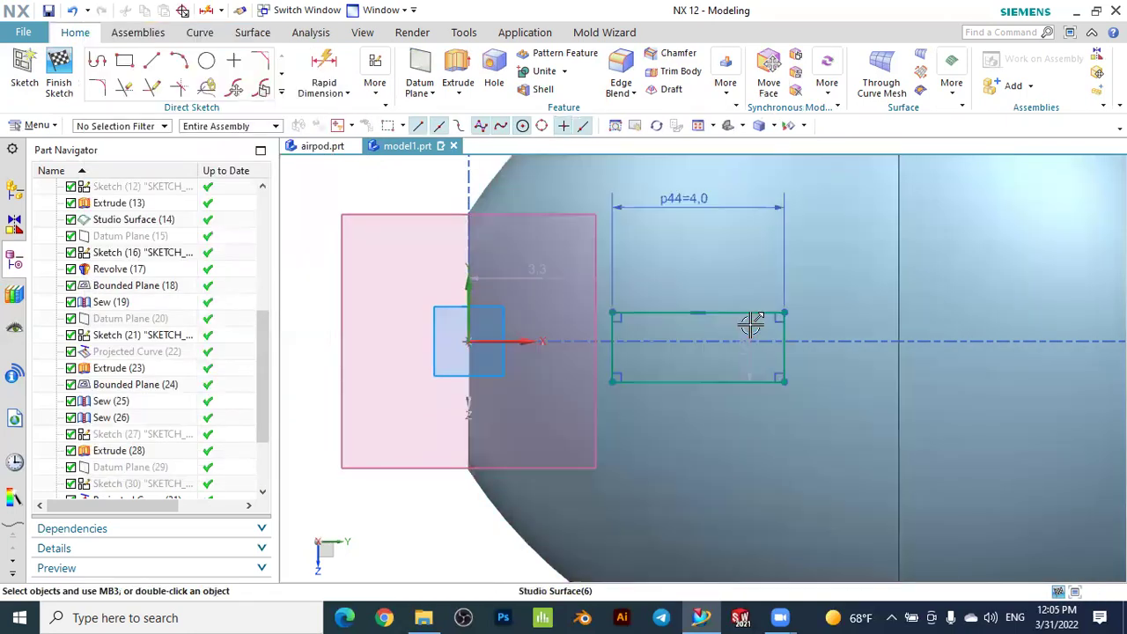
Set the rectangle's height dimension to 2 mm
double_click(749, 324)
type("2")
key("Return")
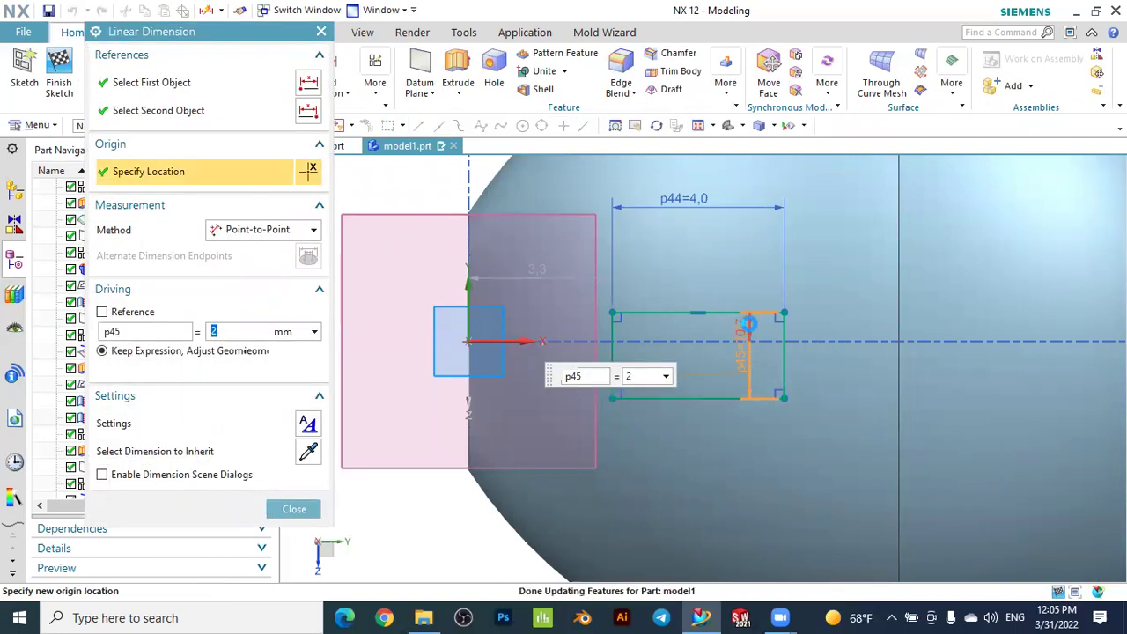
middle_click(767, 272)
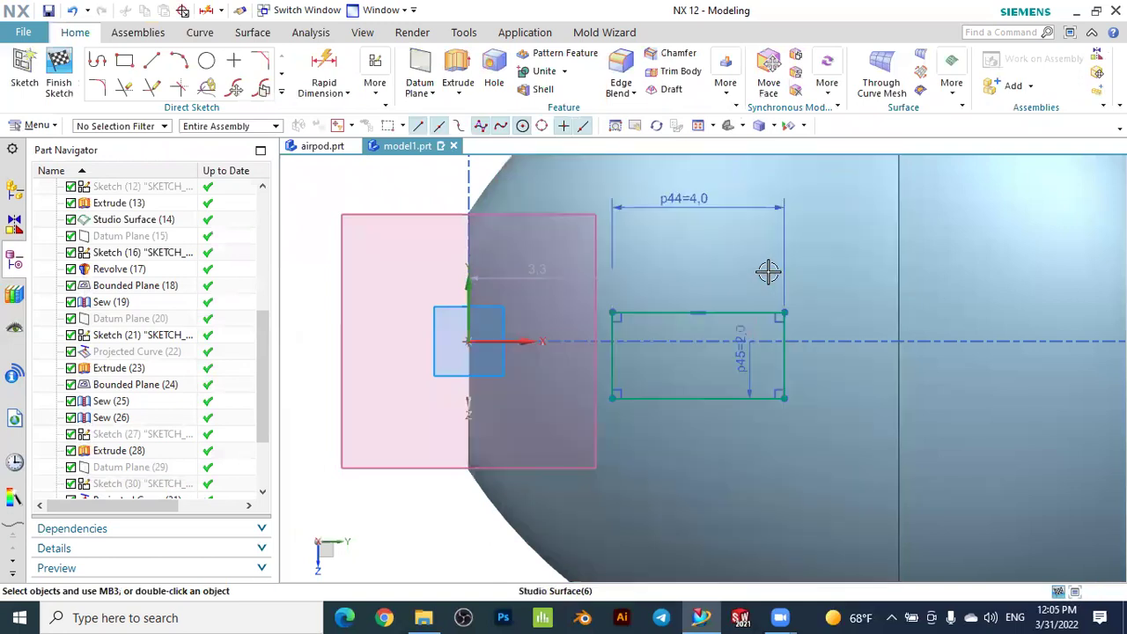
Sketch outward-bulging three-point arcs of about 1 mm radius across both short ends of the rectangle, joining its corners
left_click(178, 60)
scroll(849, 302, "up", 1)
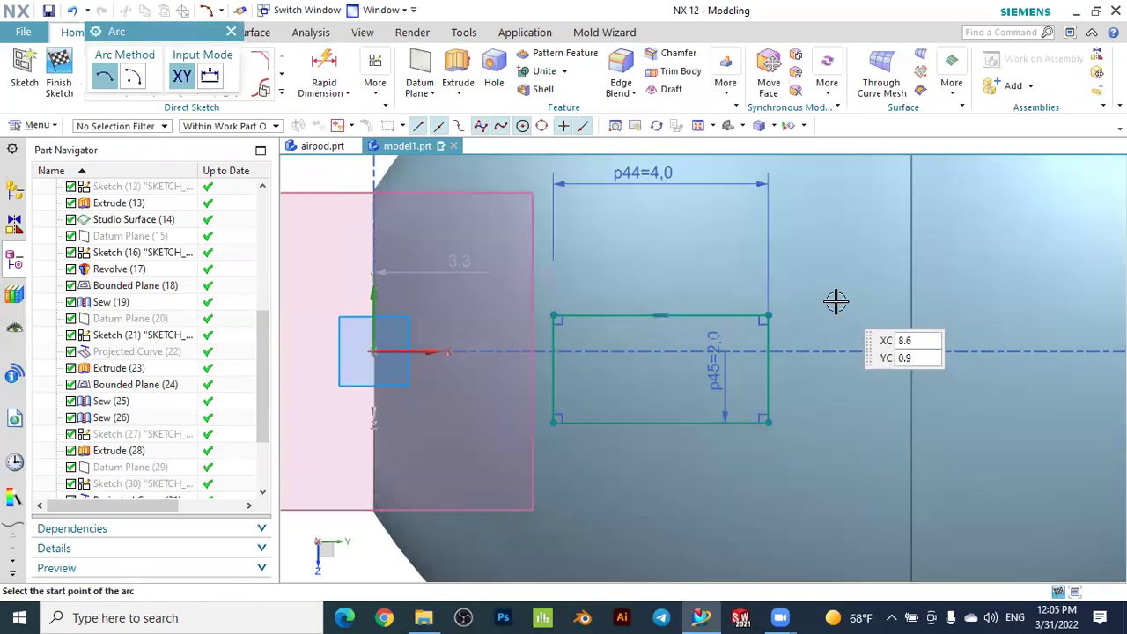
left_click(769, 315)
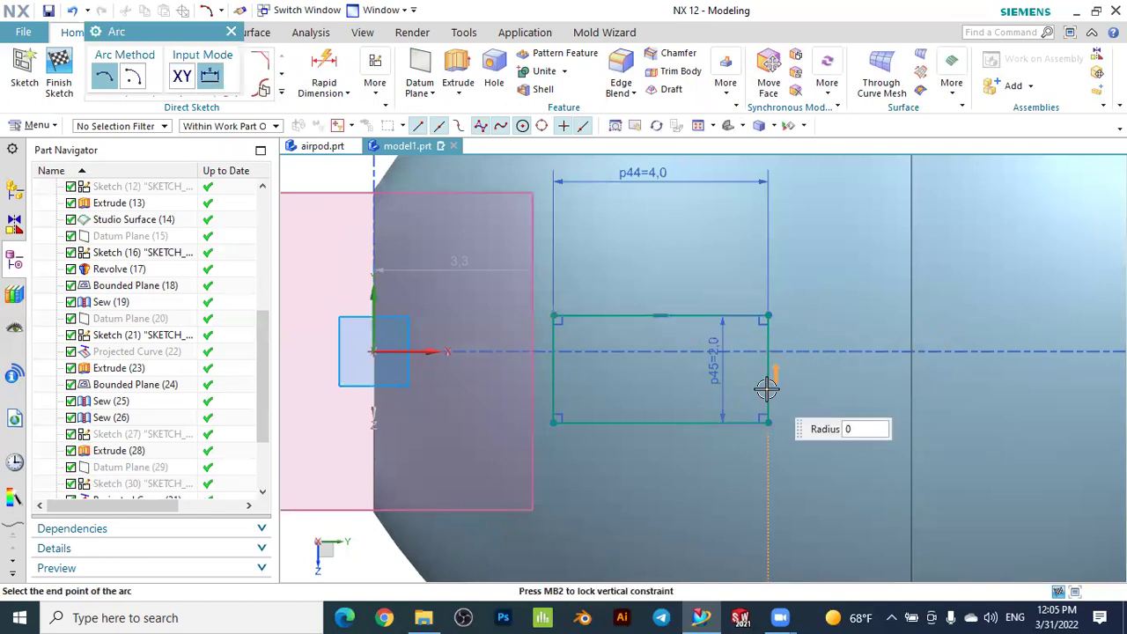
left_click(768, 421)
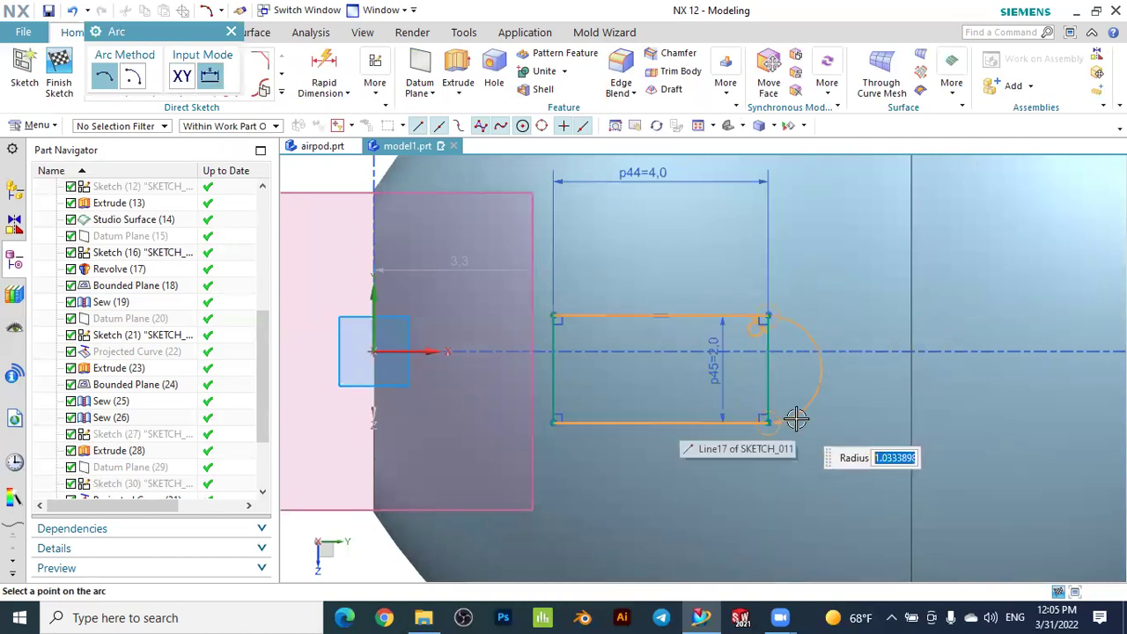
left_click(796, 419)
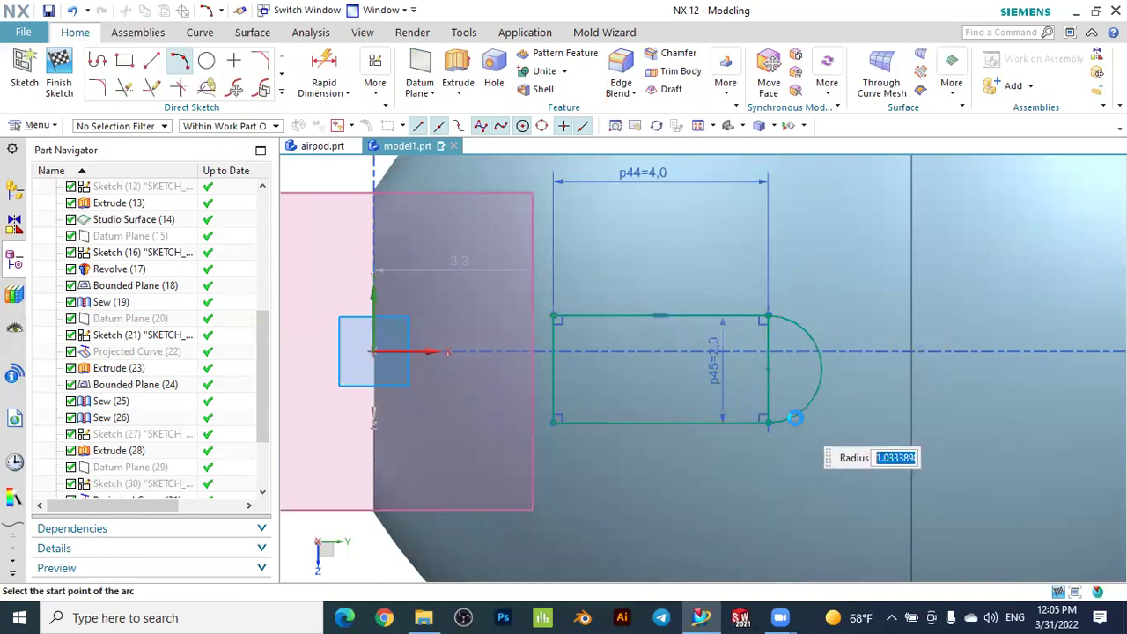
left_click(554, 421)
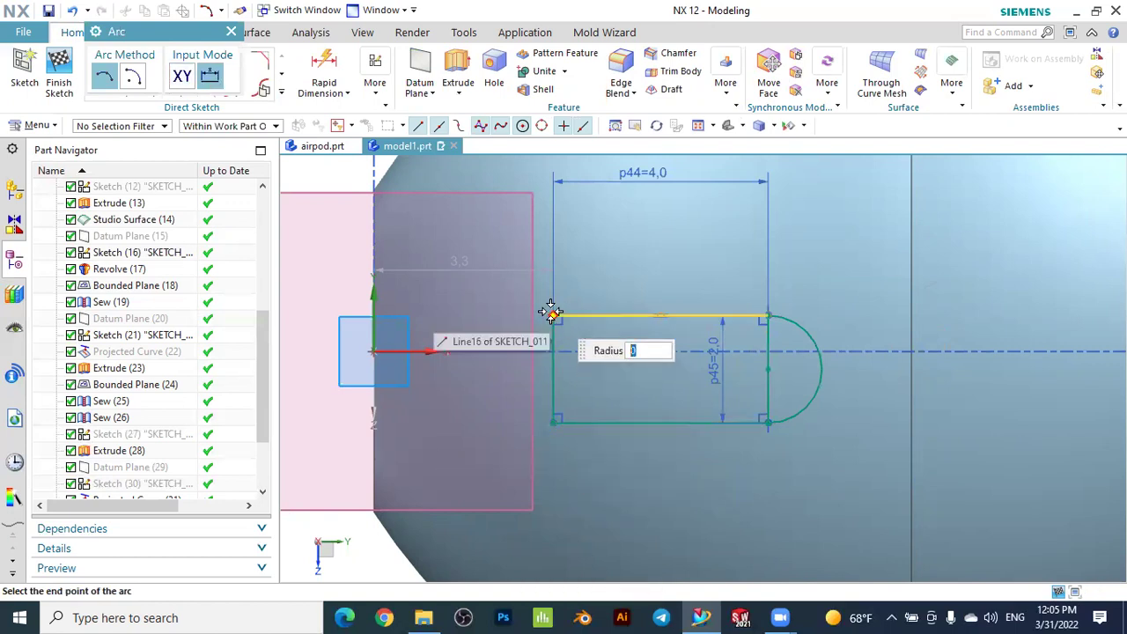
left_click(553, 314)
left_click(504, 355)
key("Escape")
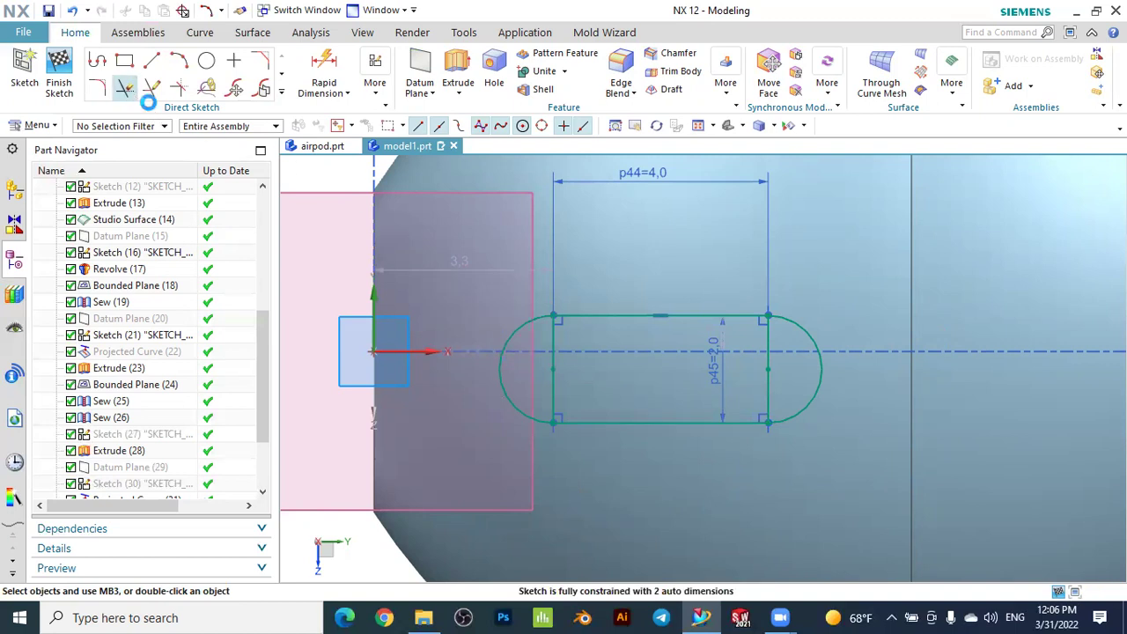
Trim away the rectangle's two short sides inside the arcs to leave a slot outline, and finish the sketch
left_click(554, 343)
left_click(767, 343)
left_click(295, 233)
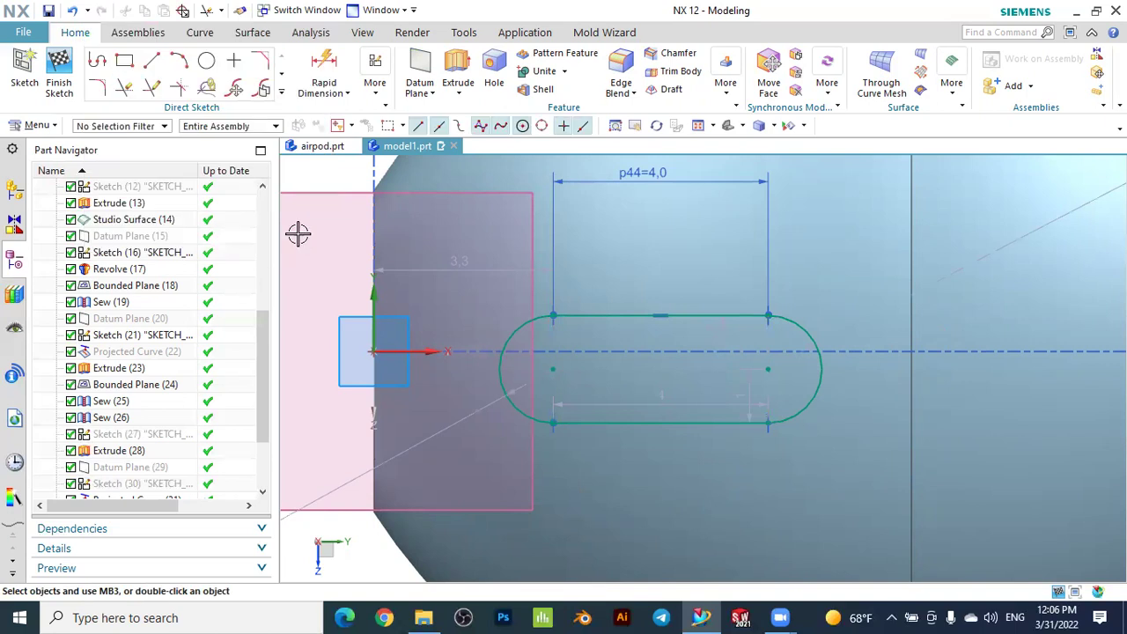
left_click(57, 77)
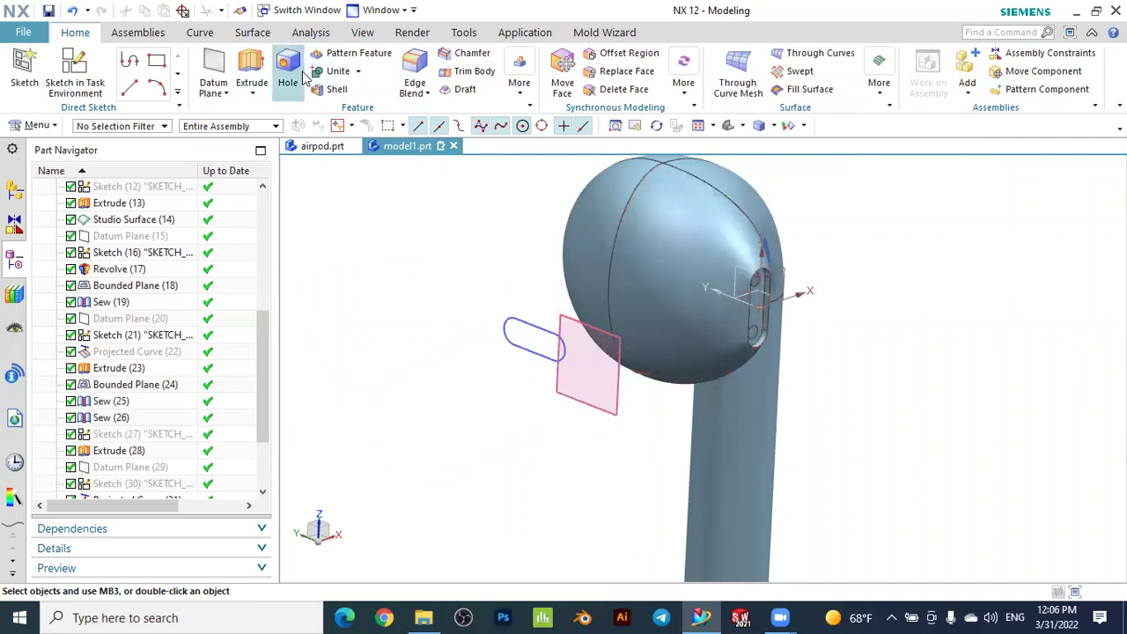
Project the four slot curves onto the bud's body faces along the X-axis vector
left_click(199, 32)
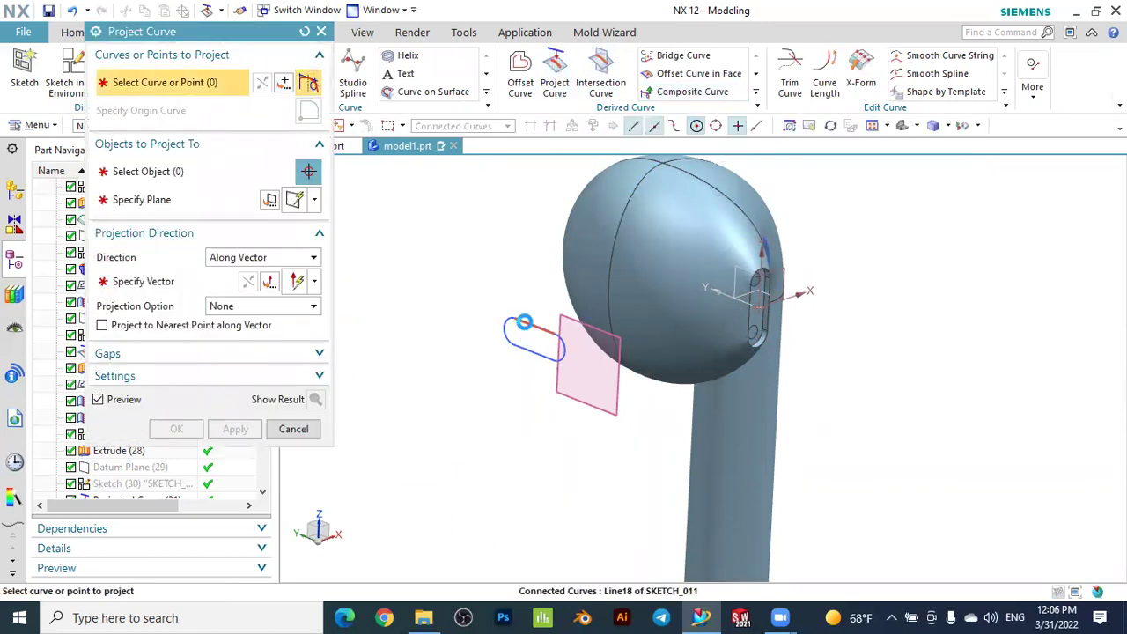
left_click(521, 320)
left_click(171, 171)
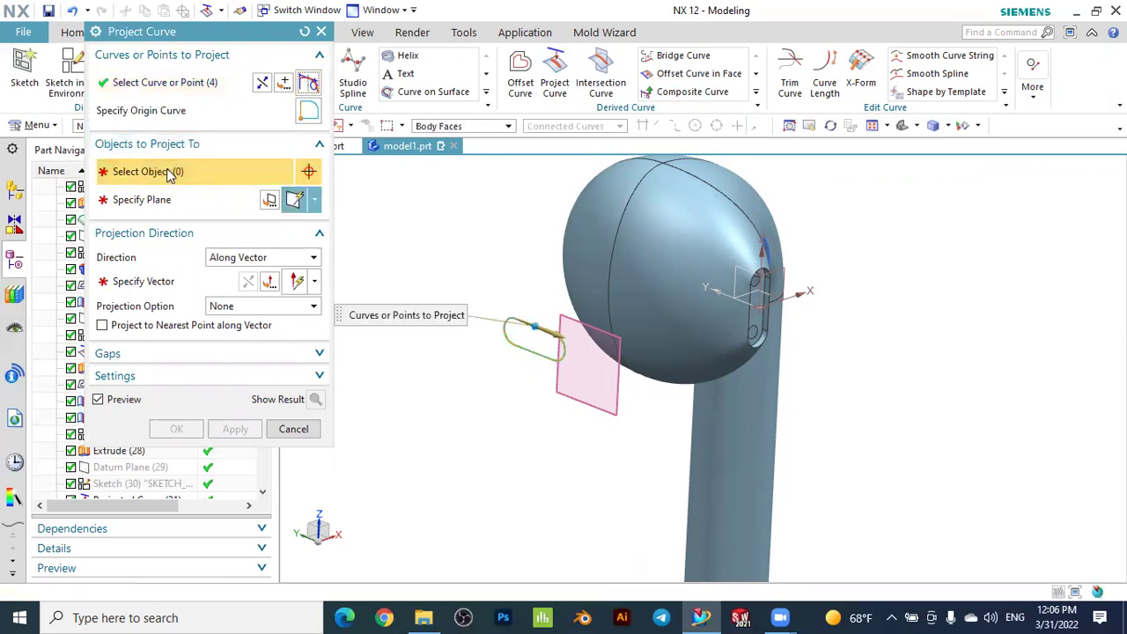
left_click(663, 273)
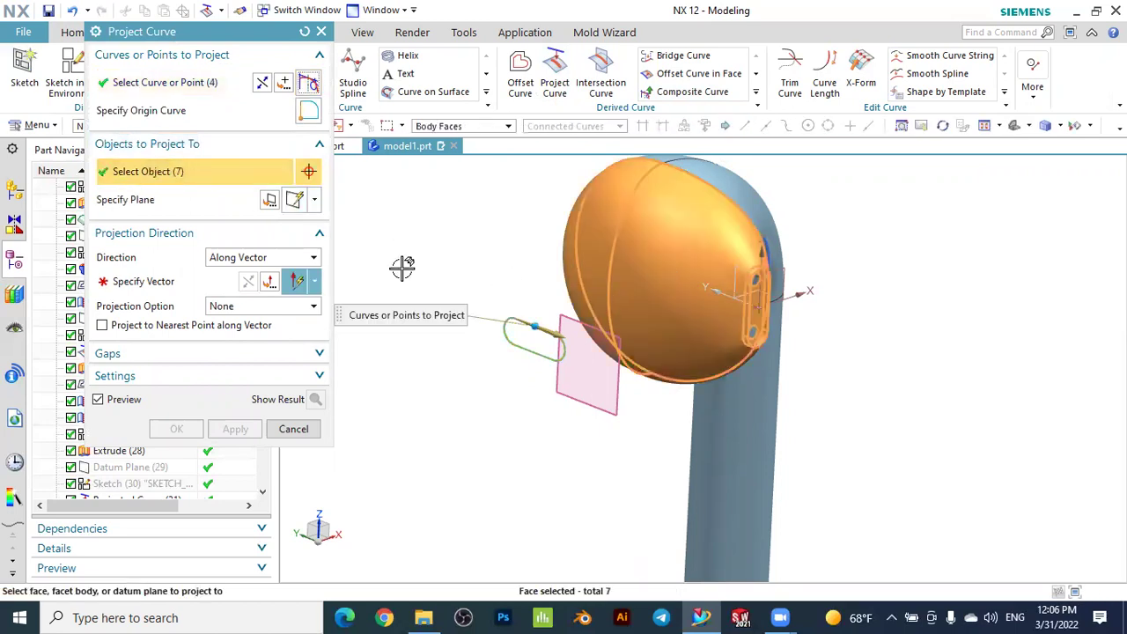
left_click(192, 291)
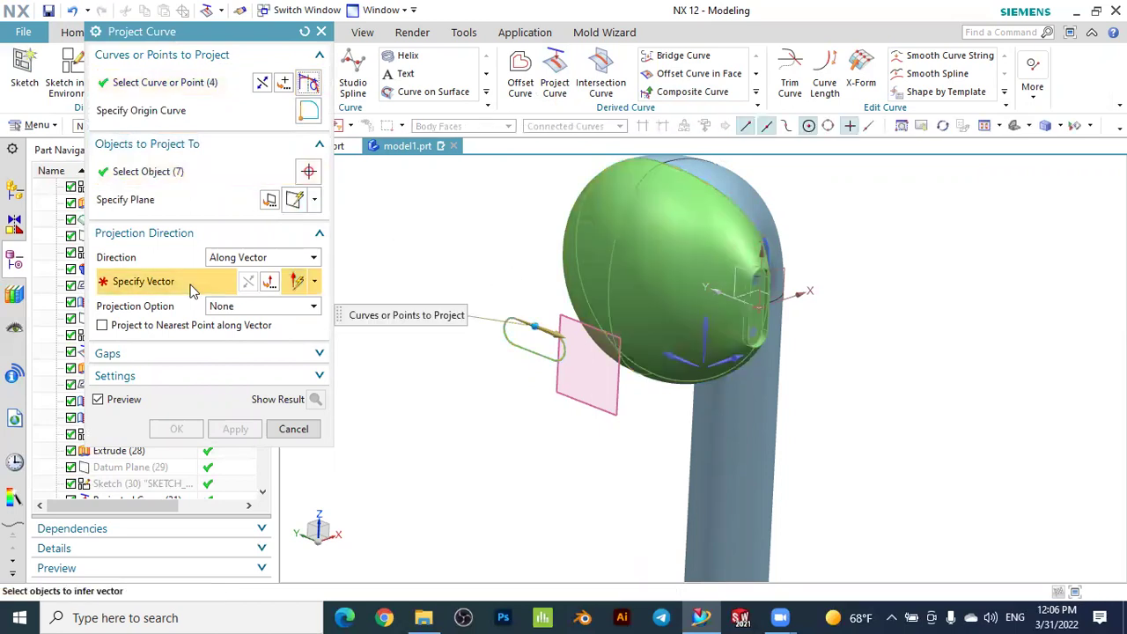
left_click(731, 358)
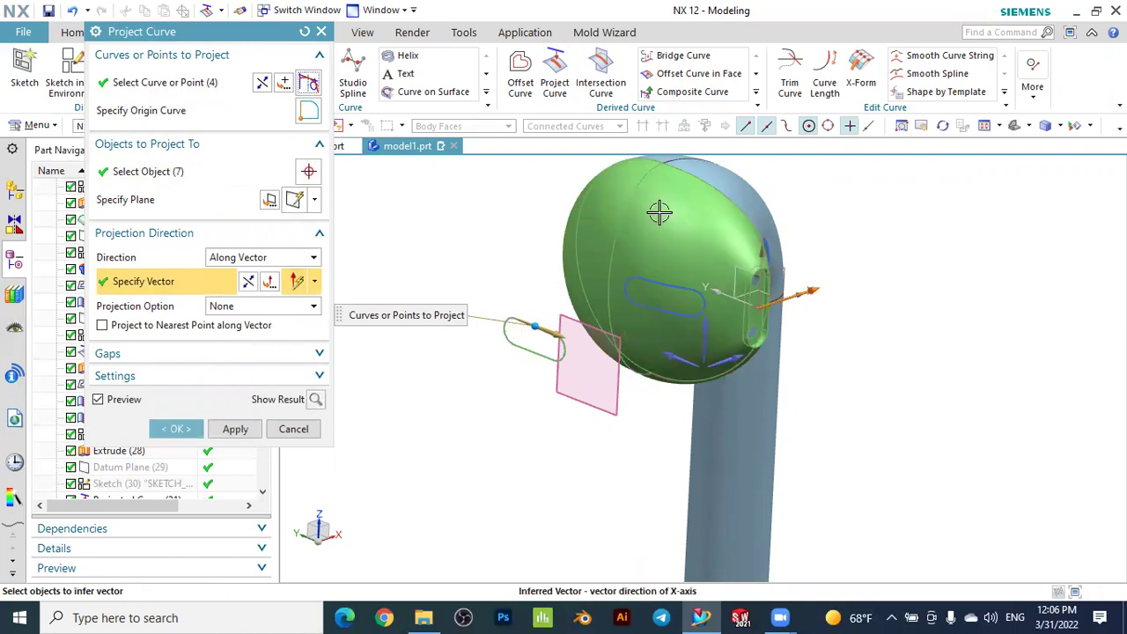
left_click(176, 429)
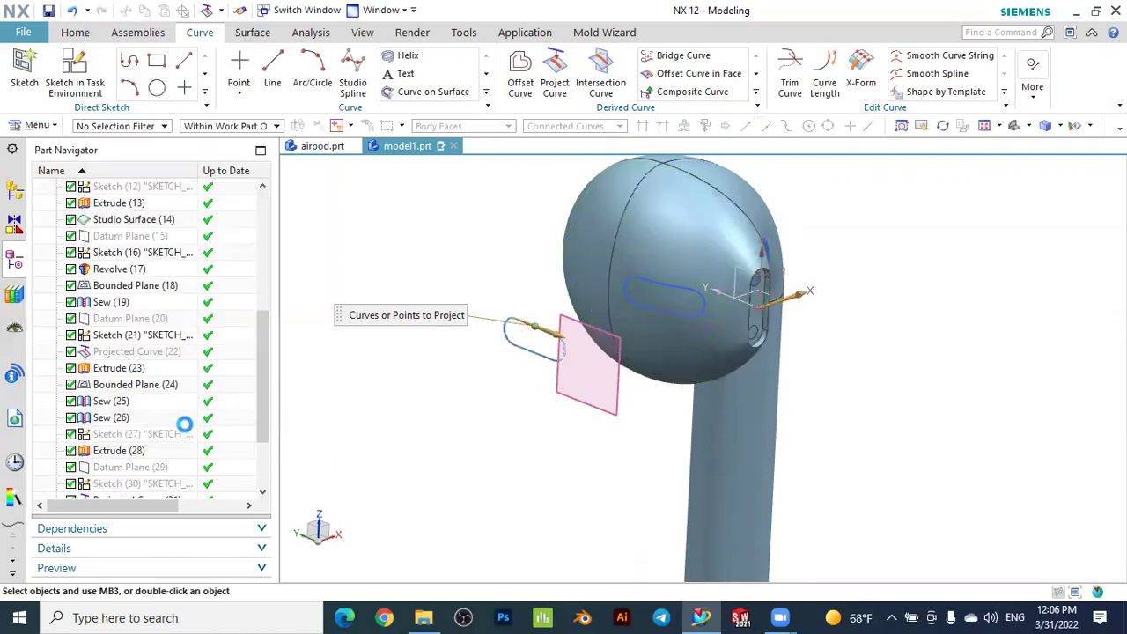
Hide the slot sketch and its offset datum plane
left_click(531, 324)
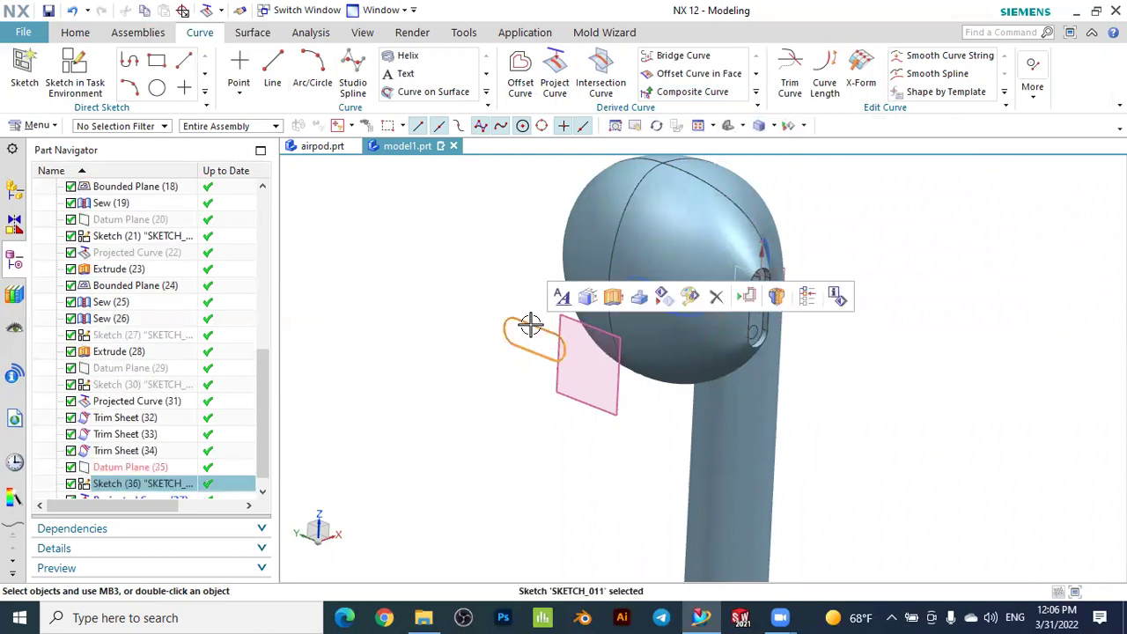
left_click(668, 302)
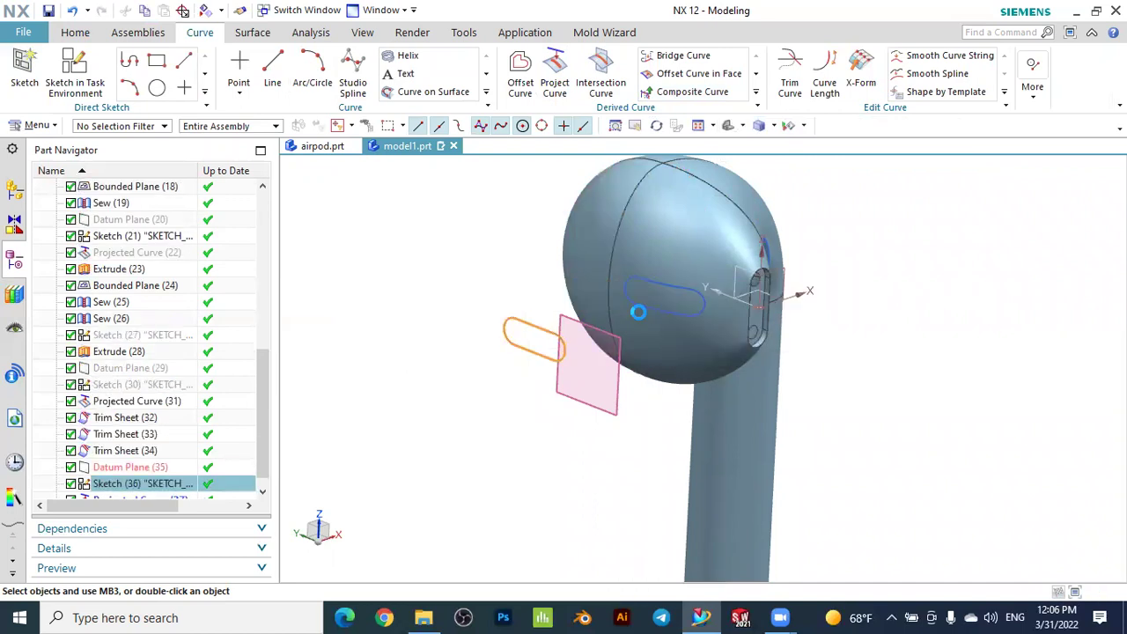
left_click(574, 322)
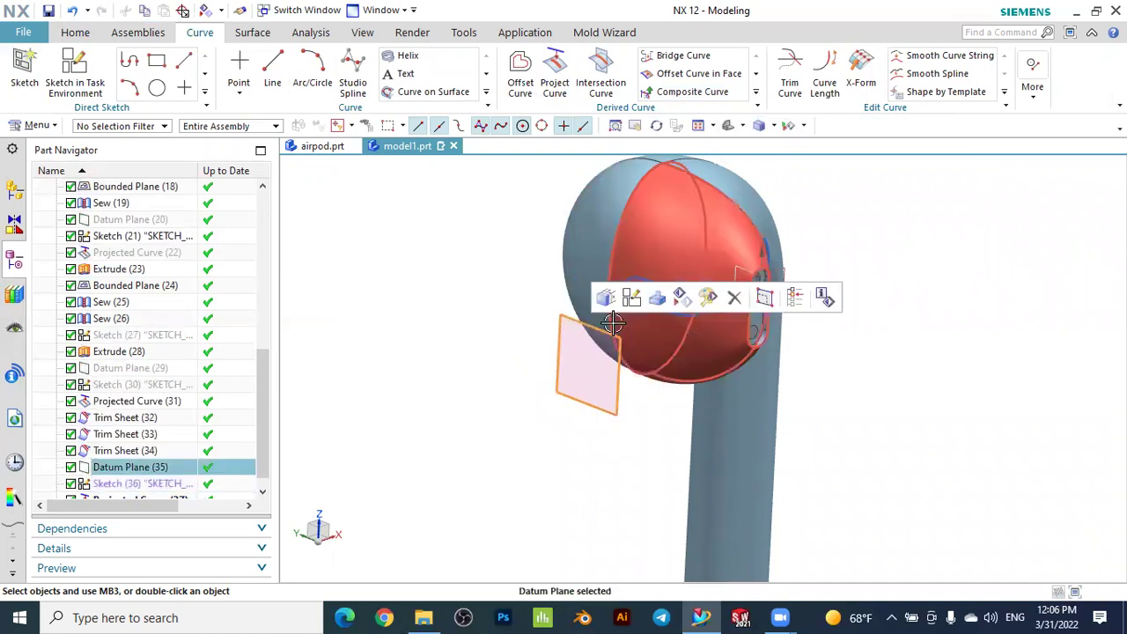
left_click(657, 298)
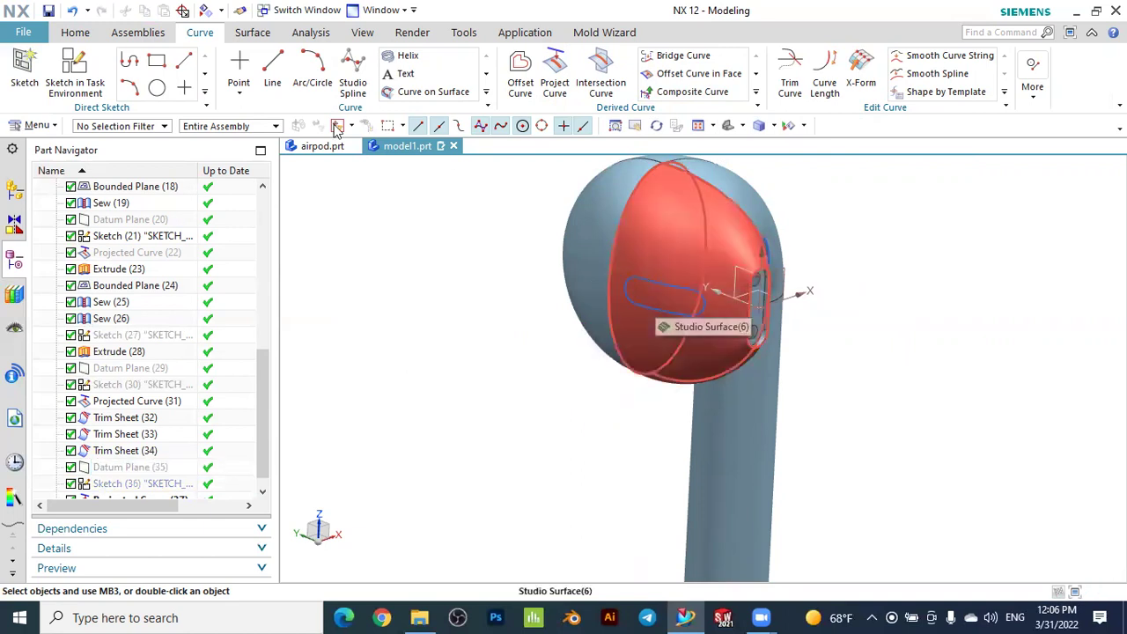
Set up a Trim Sheet operation with the bud body as target and the four projected slot curves as boundary
left_click(255, 35)
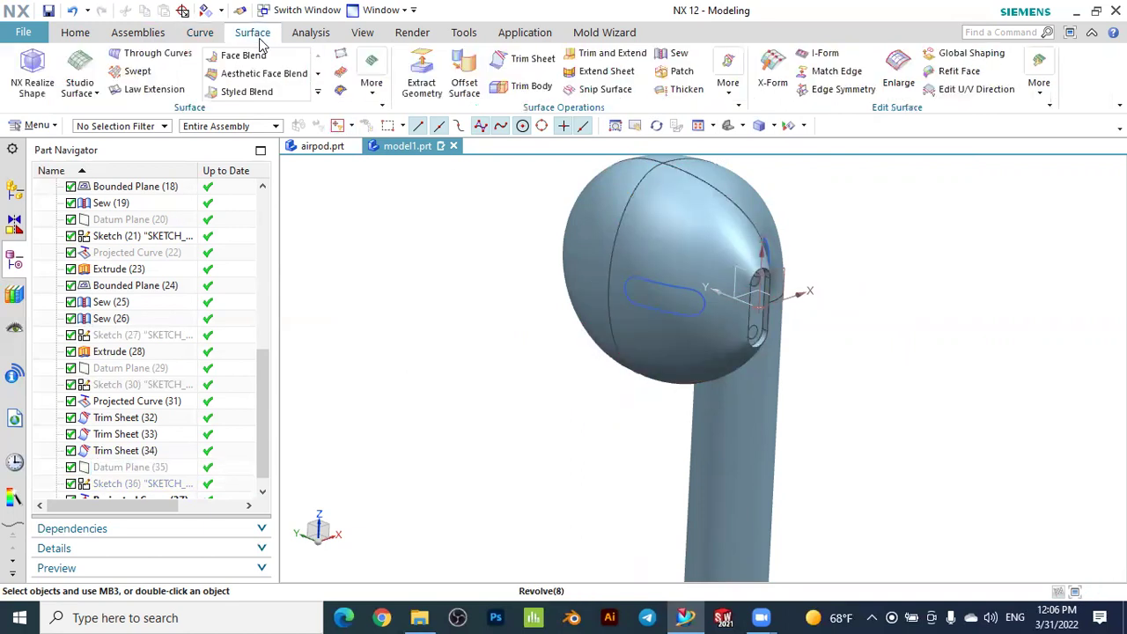
left_click(531, 62)
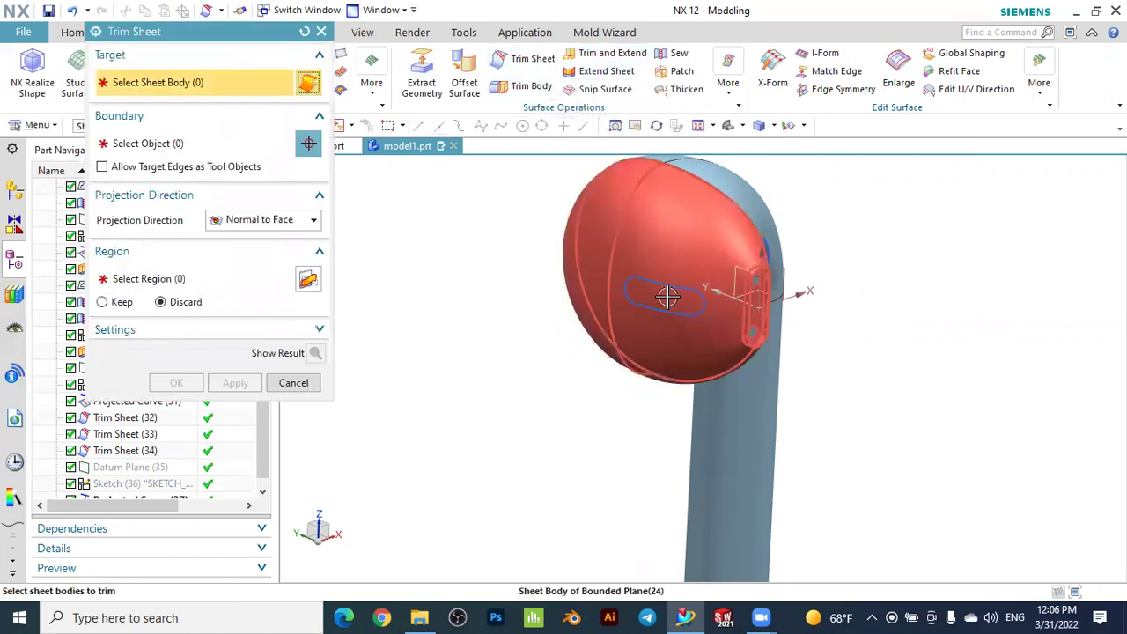
scroll(669, 300, "up", 2)
scroll(651, 296, "up", 2)
left_click(639, 289)
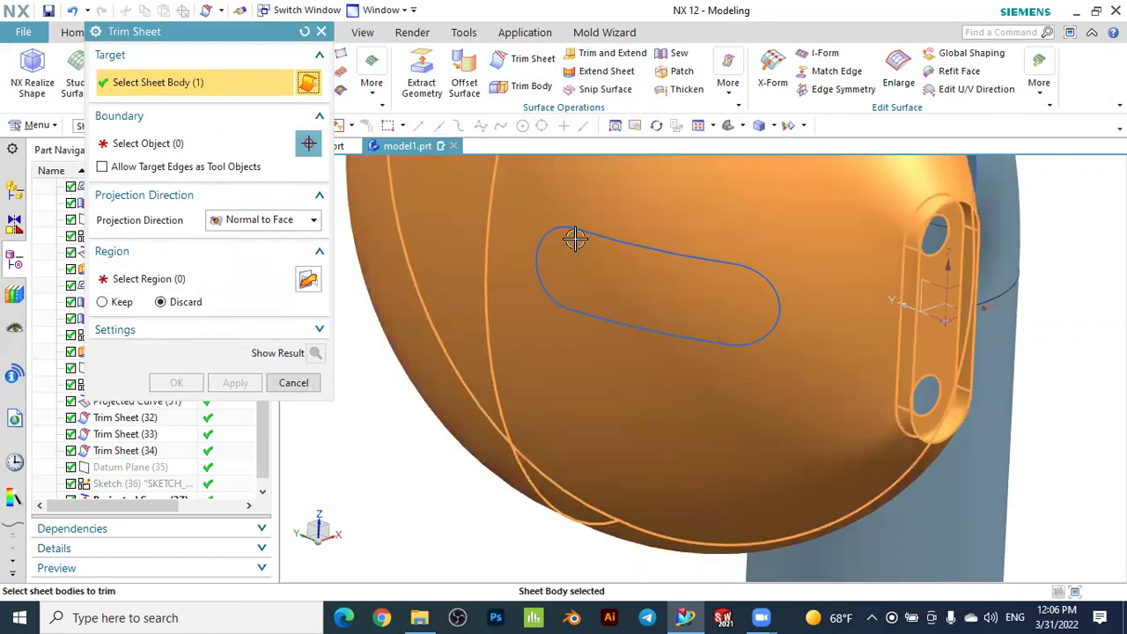
left_click(209, 145)
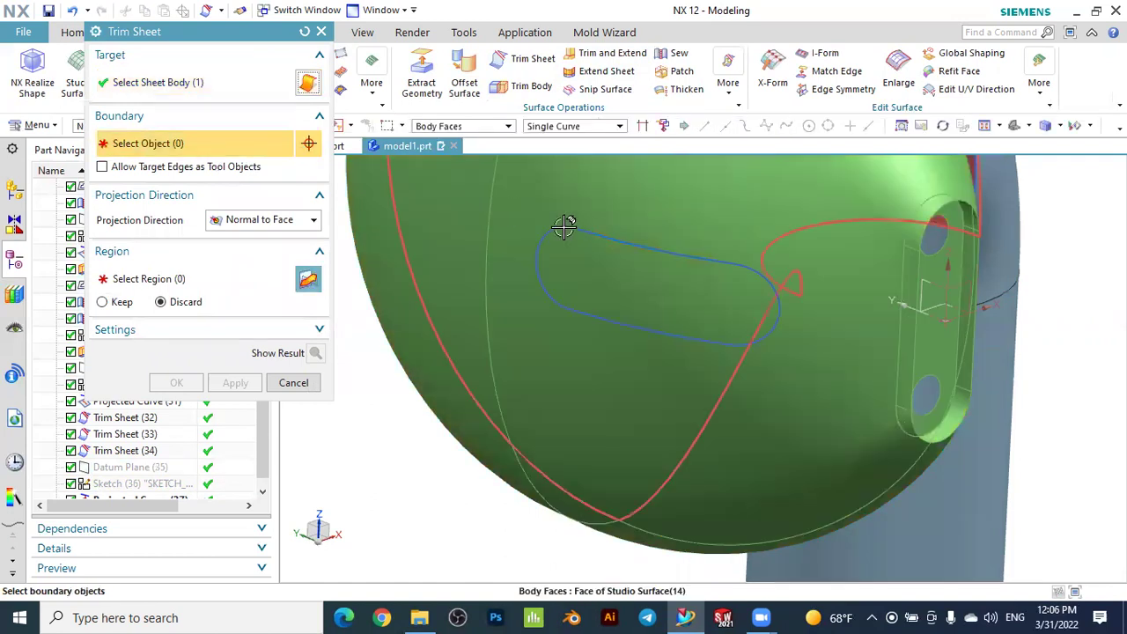
left_click(610, 236)
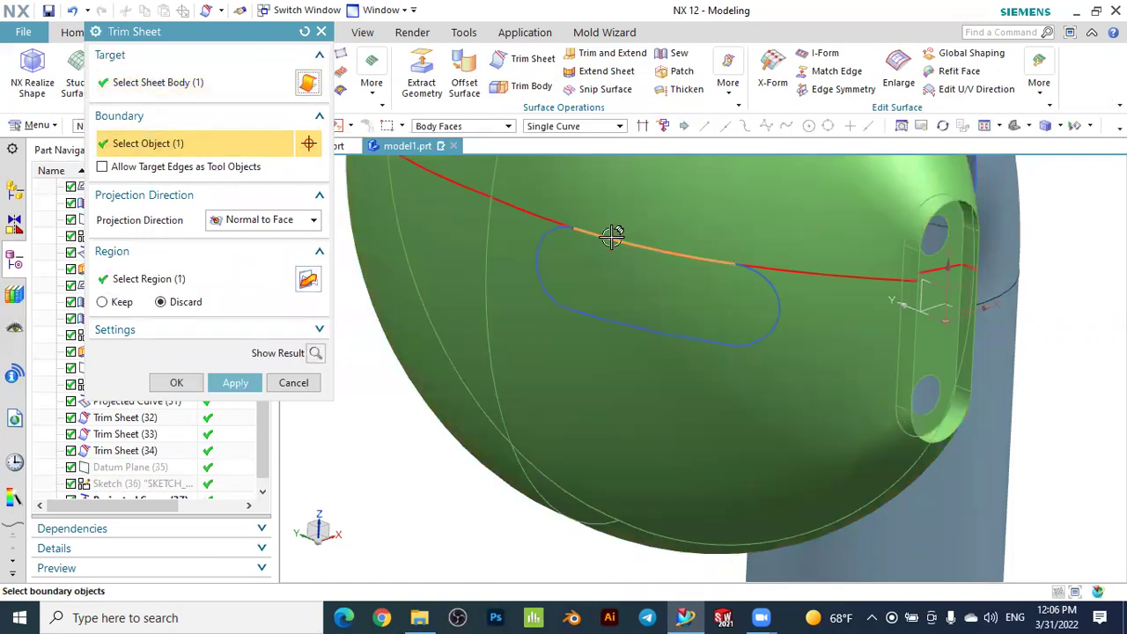
left_click(555, 229)
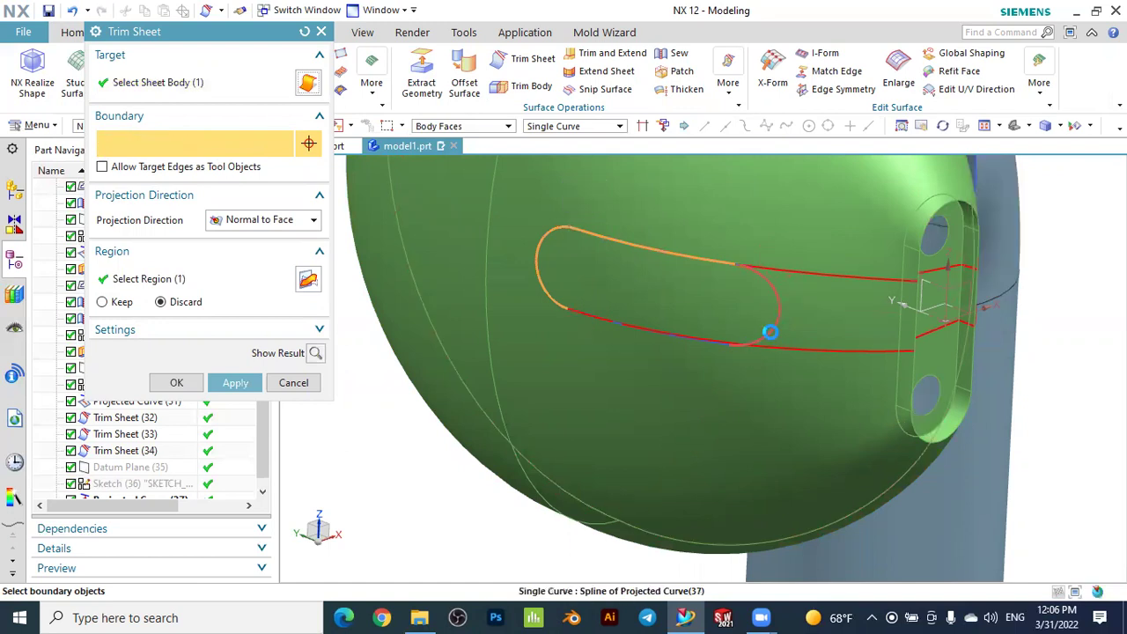
left_click(769, 332)
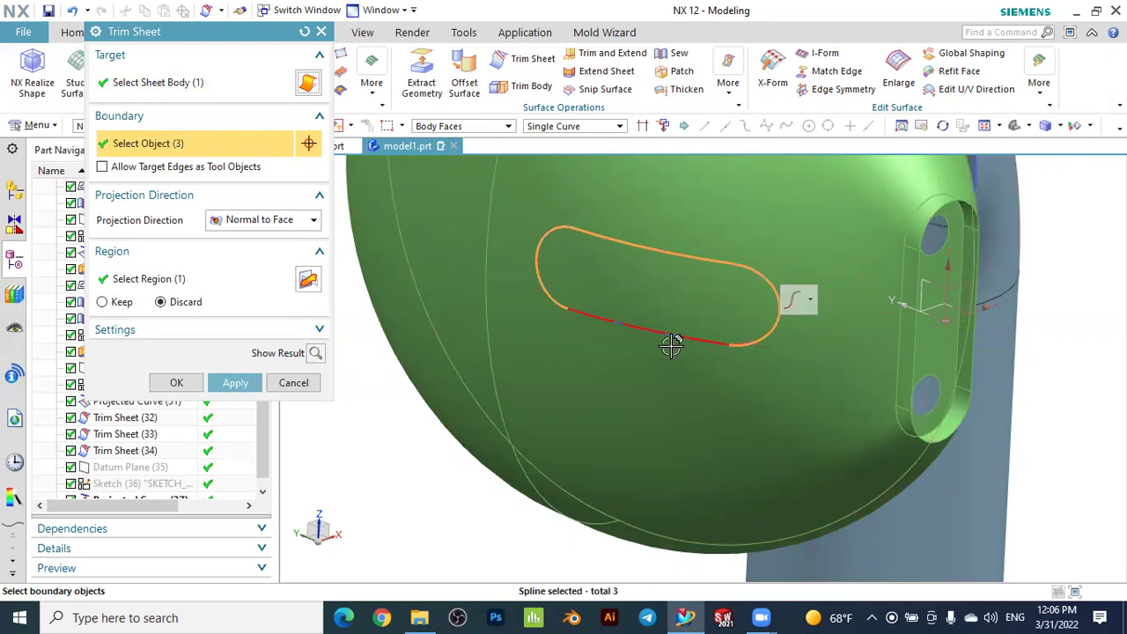
left_click(607, 317)
Cut the slot opening by discarding the region inside the boundary, and fit the whole earphone in view
middle_click_drag(661, 322, 556, 282)
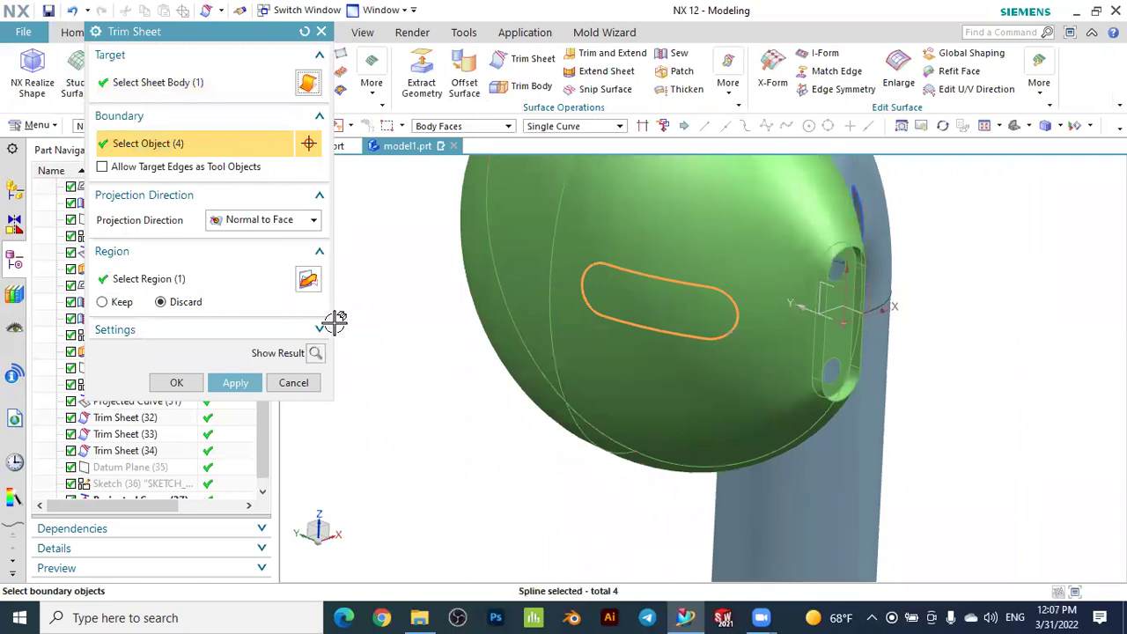
left_click(176, 285)
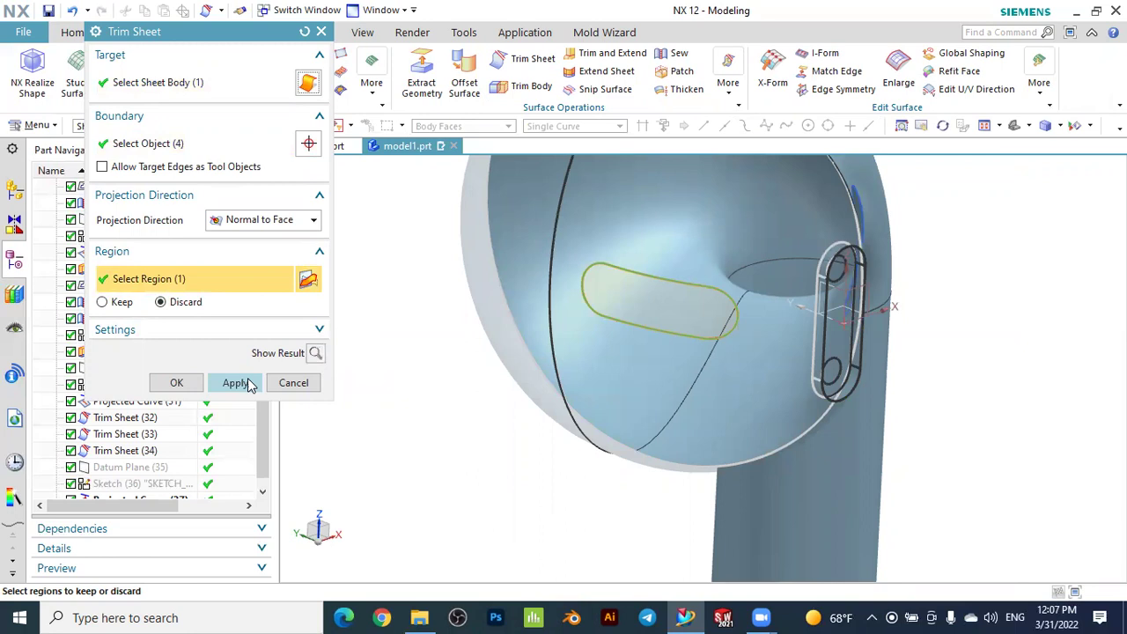
left_click(238, 382)
middle_click_drag(417, 362, 426, 358)
middle_click_drag(479, 389, 416, 375)
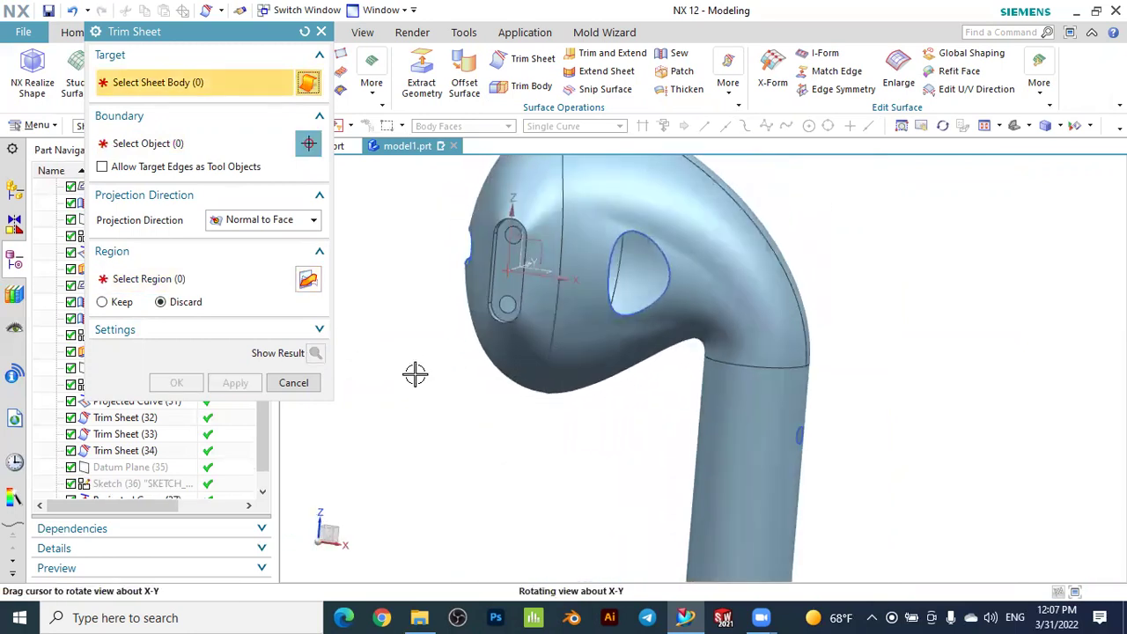
left_click(293, 383)
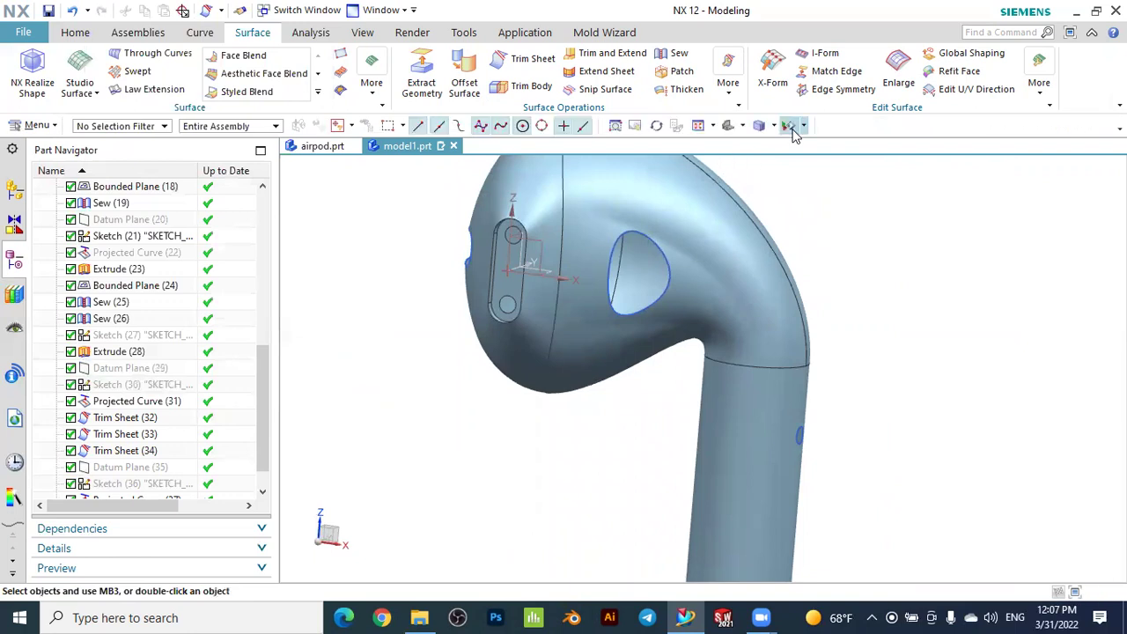
key("ctrl+f")
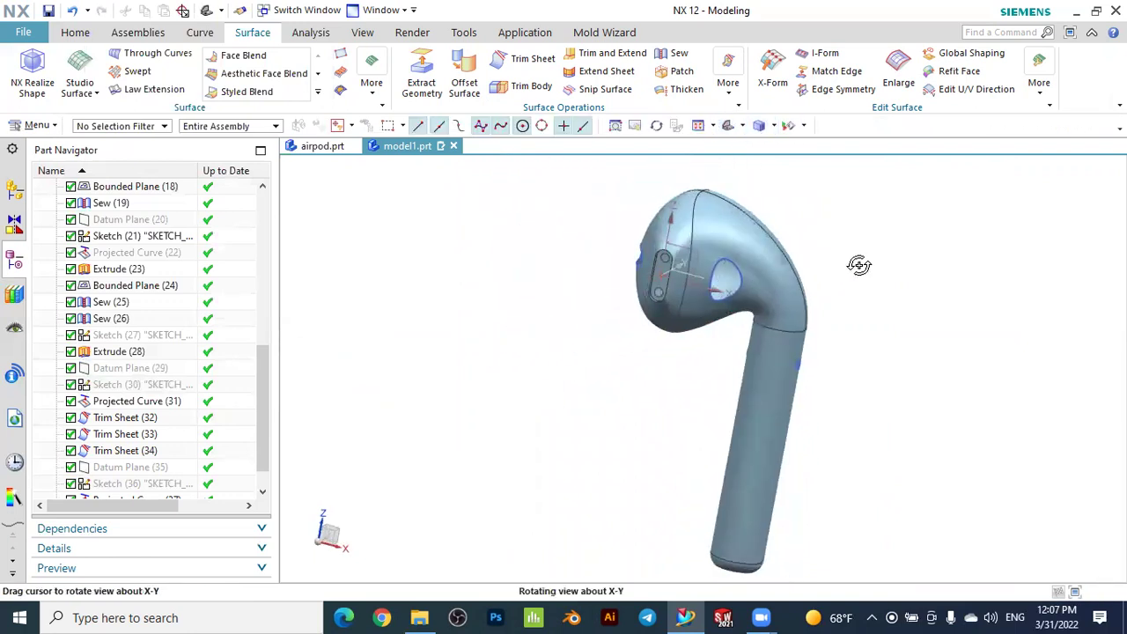